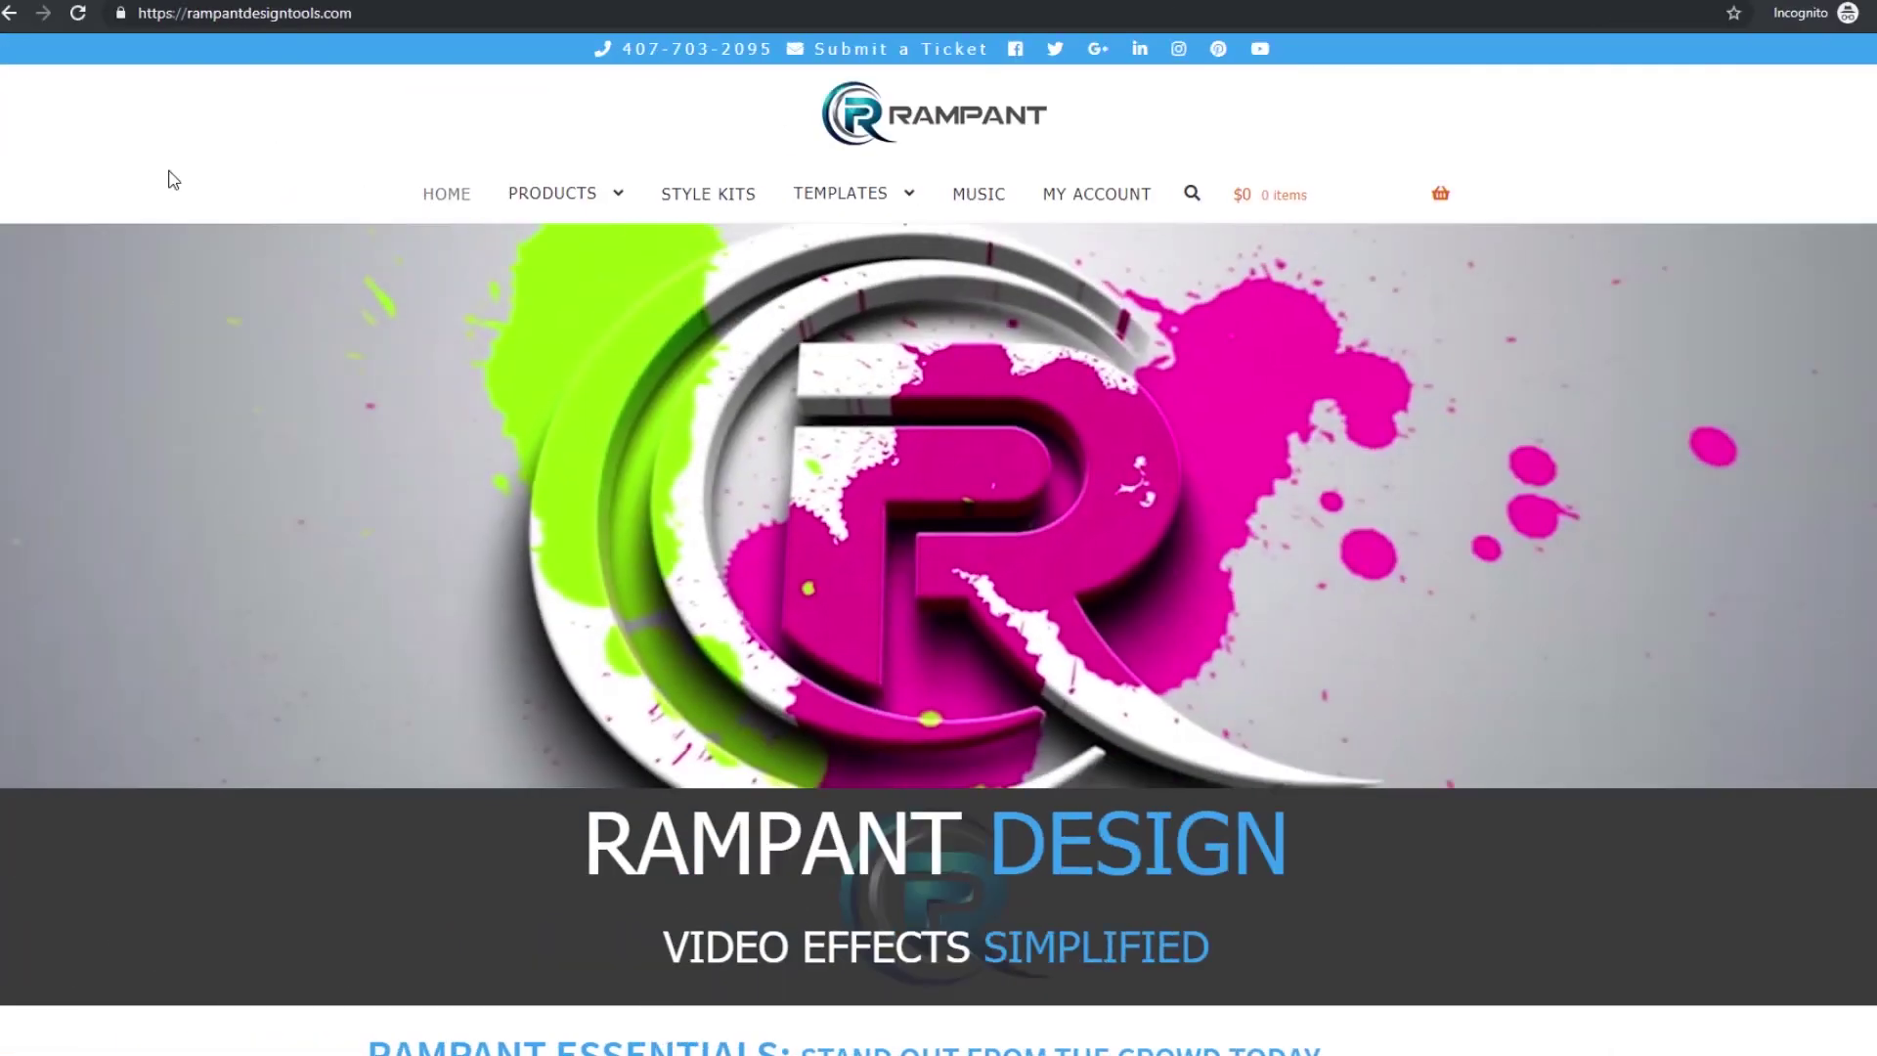
# Step: Open the Lower Thirds Packs product category on the Rampant website
pyautogui.moveTo(548, 216)
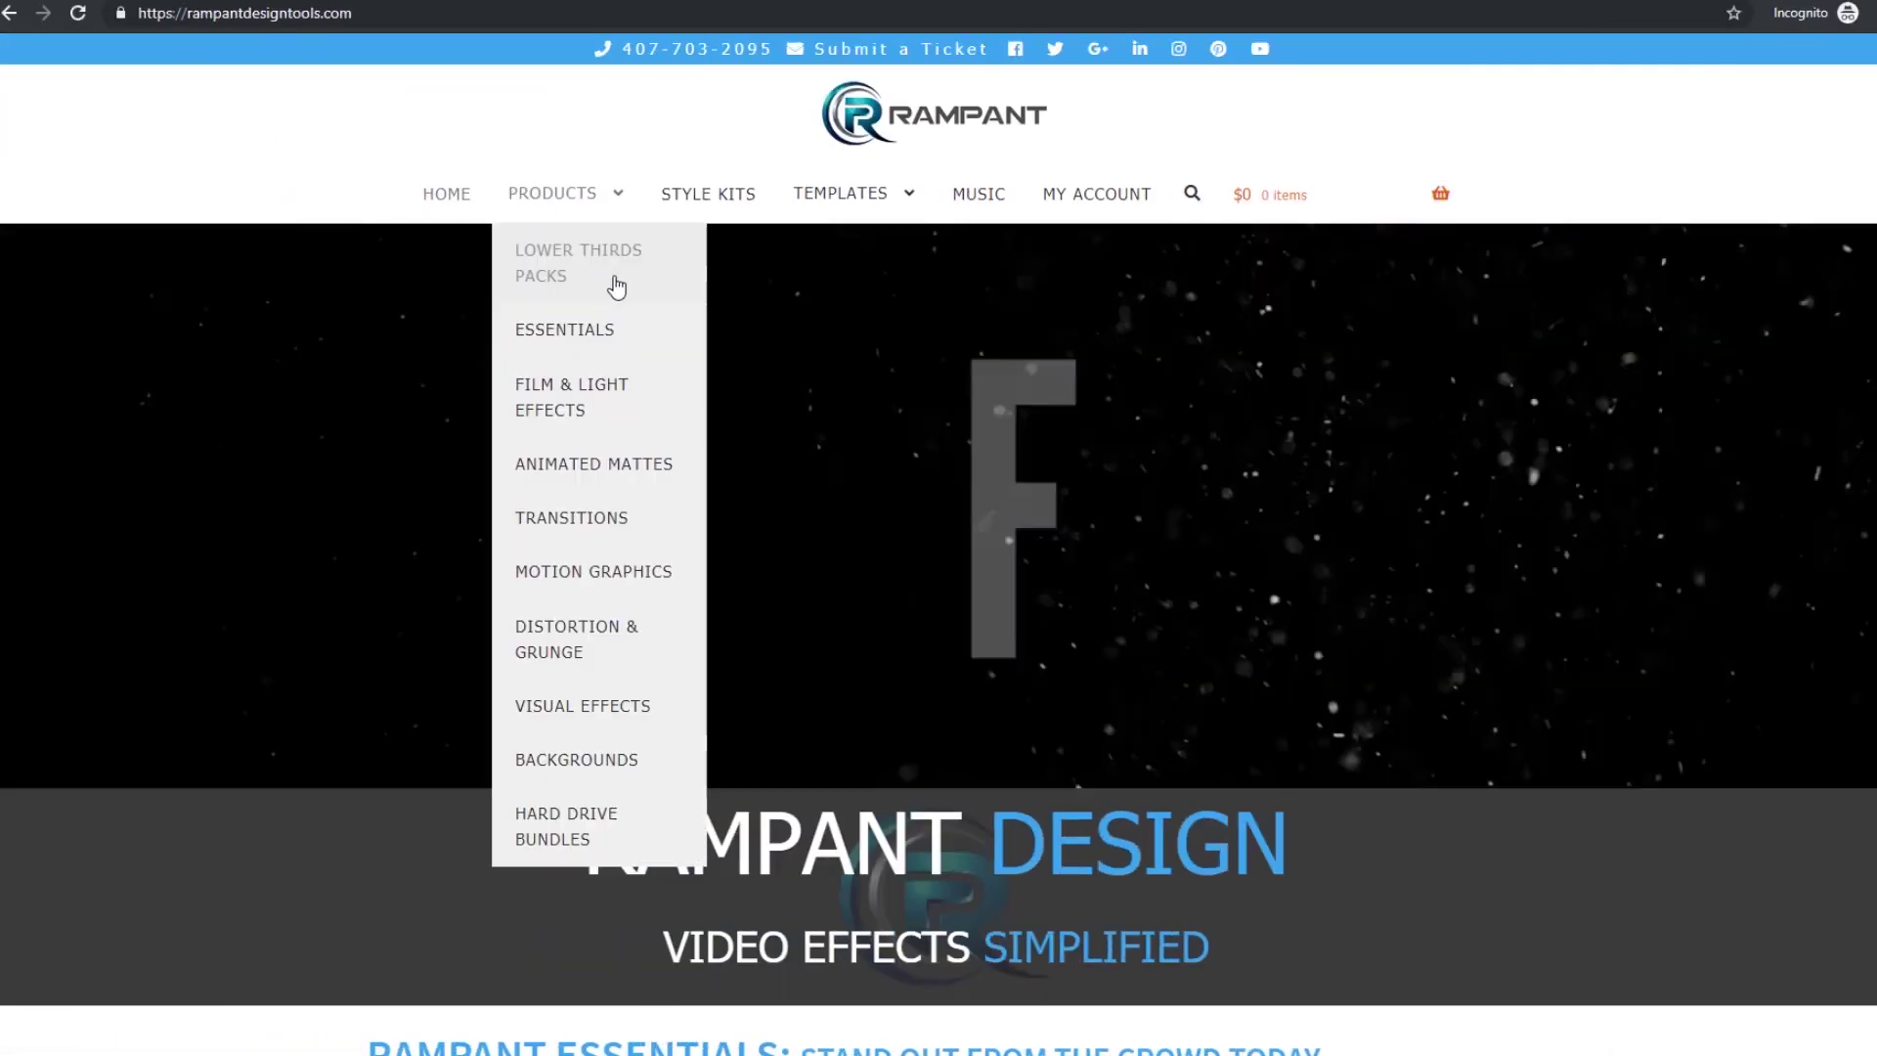
pyautogui.click(611, 278)
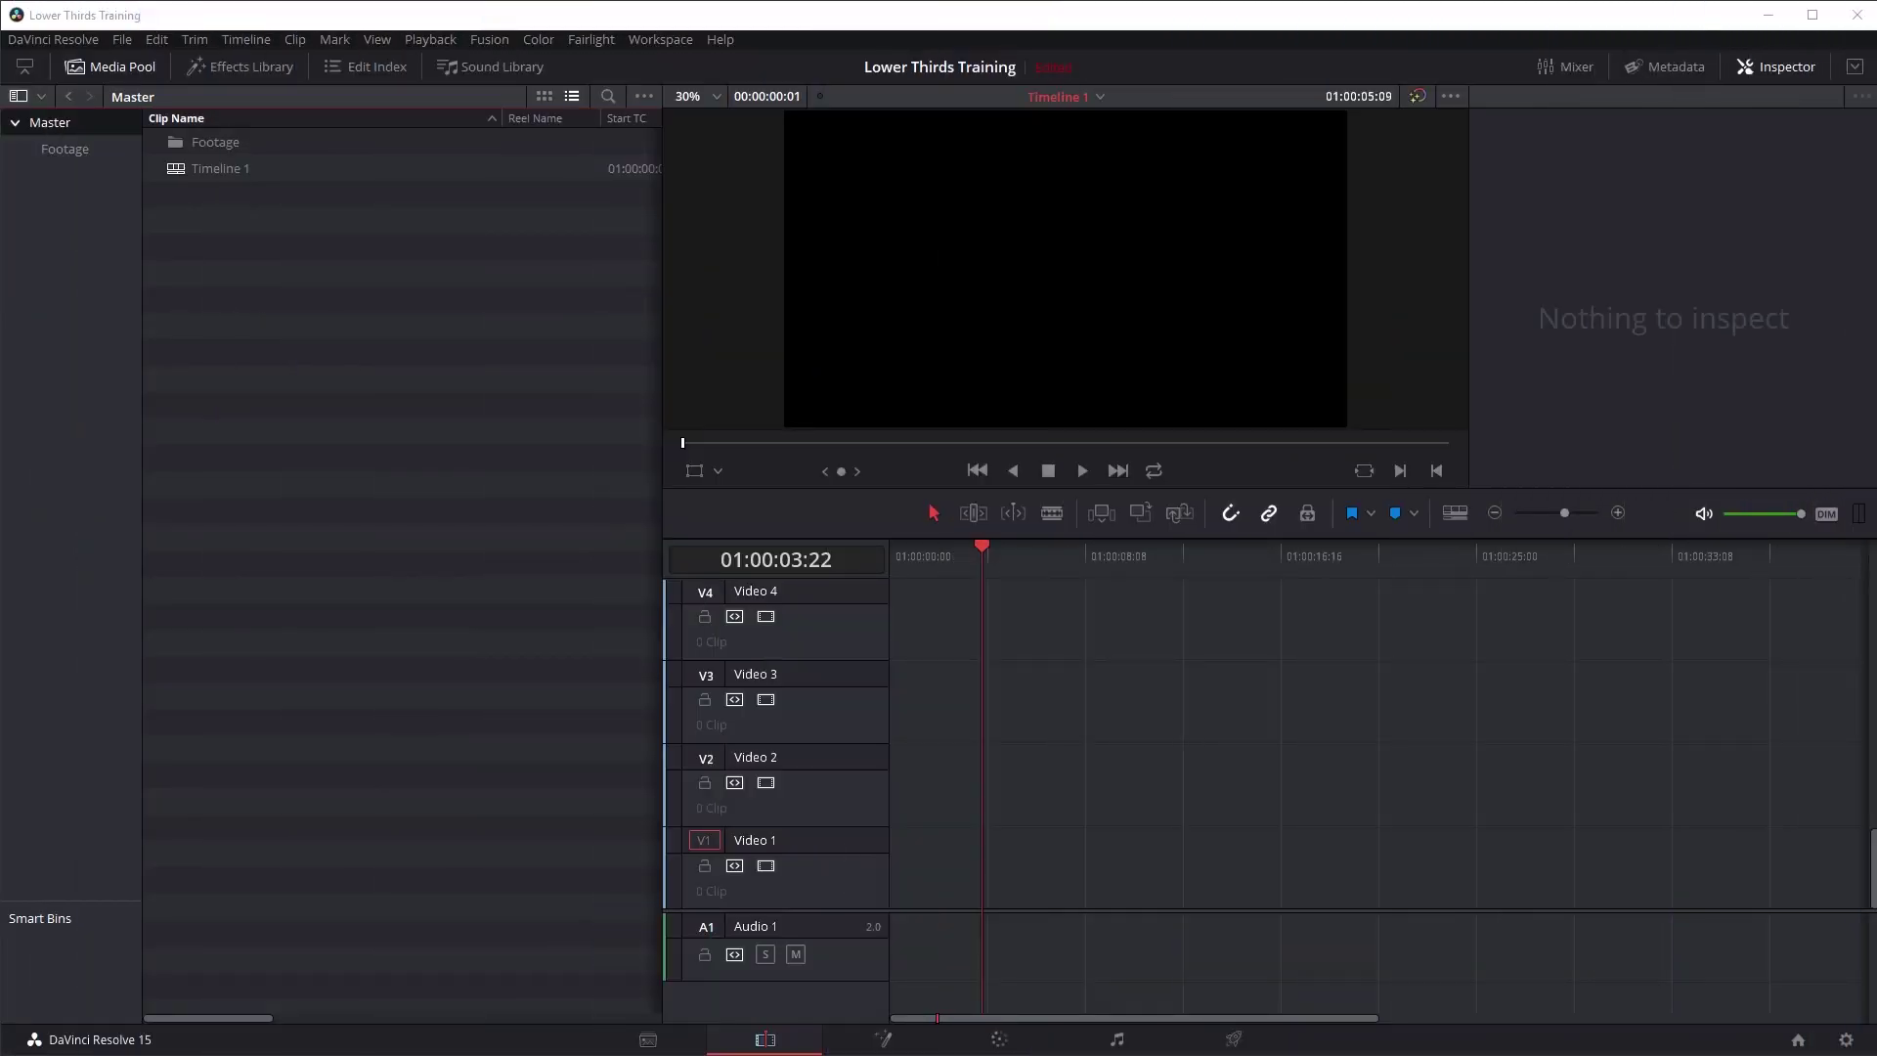
# Step: In File Explorer, open the HD folder of Rampant Lower Thirds Pack 2 and list its files in detail with full names readable
pyautogui.hotkey('alt', 'Tab')
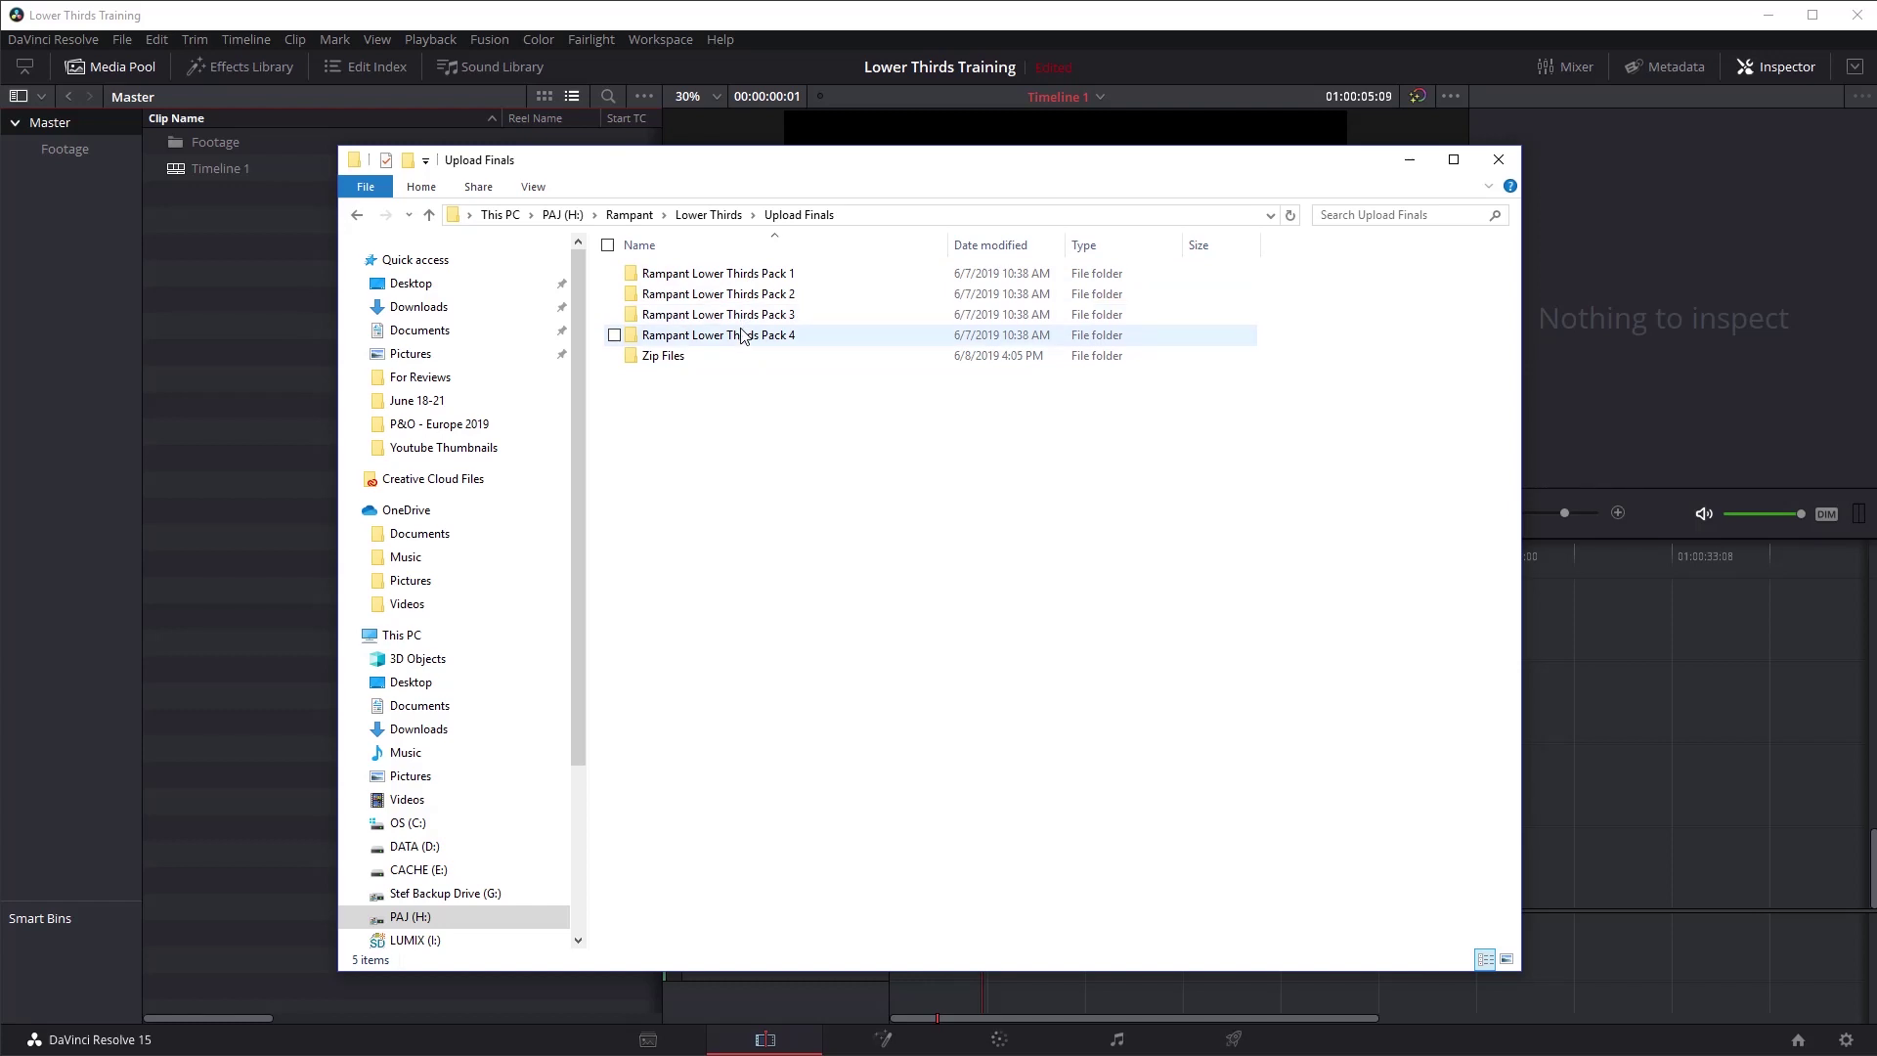
pyautogui.click(727, 298)
pyautogui.doubleClick(728, 303)
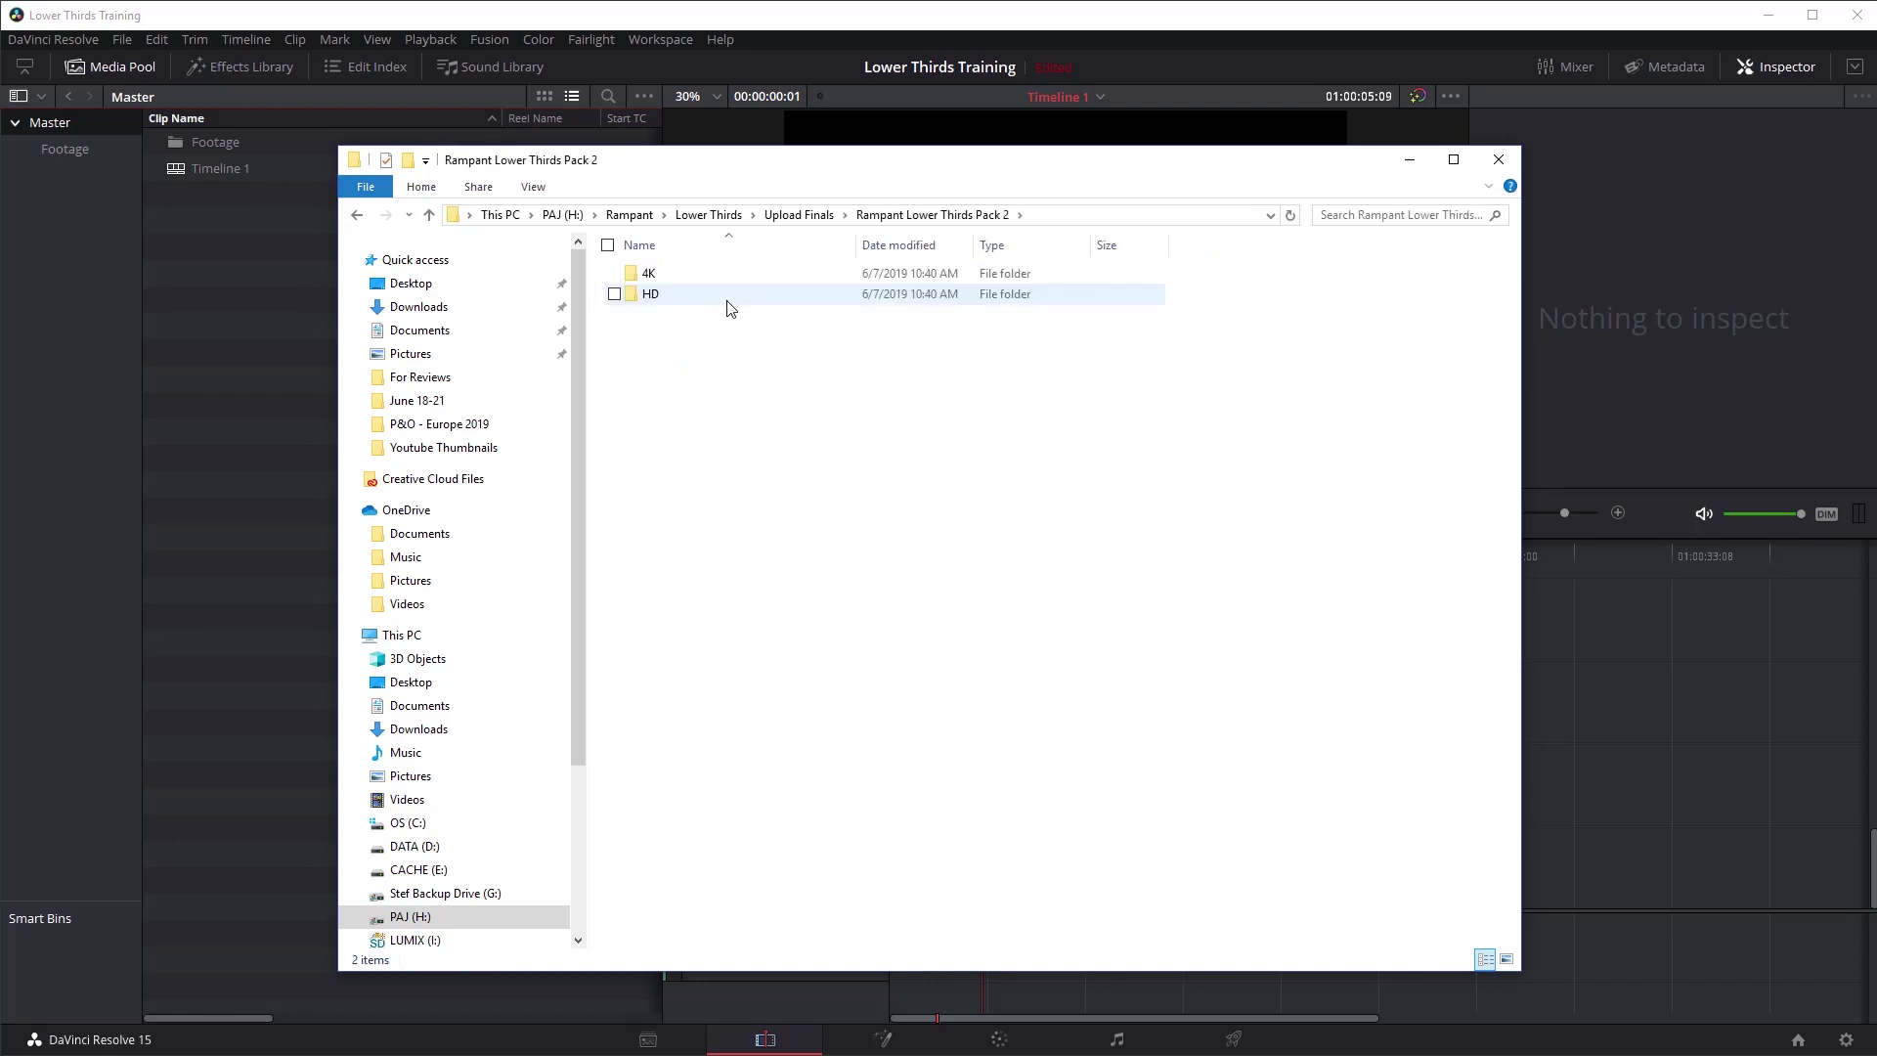
pyautogui.doubleClick(650, 296)
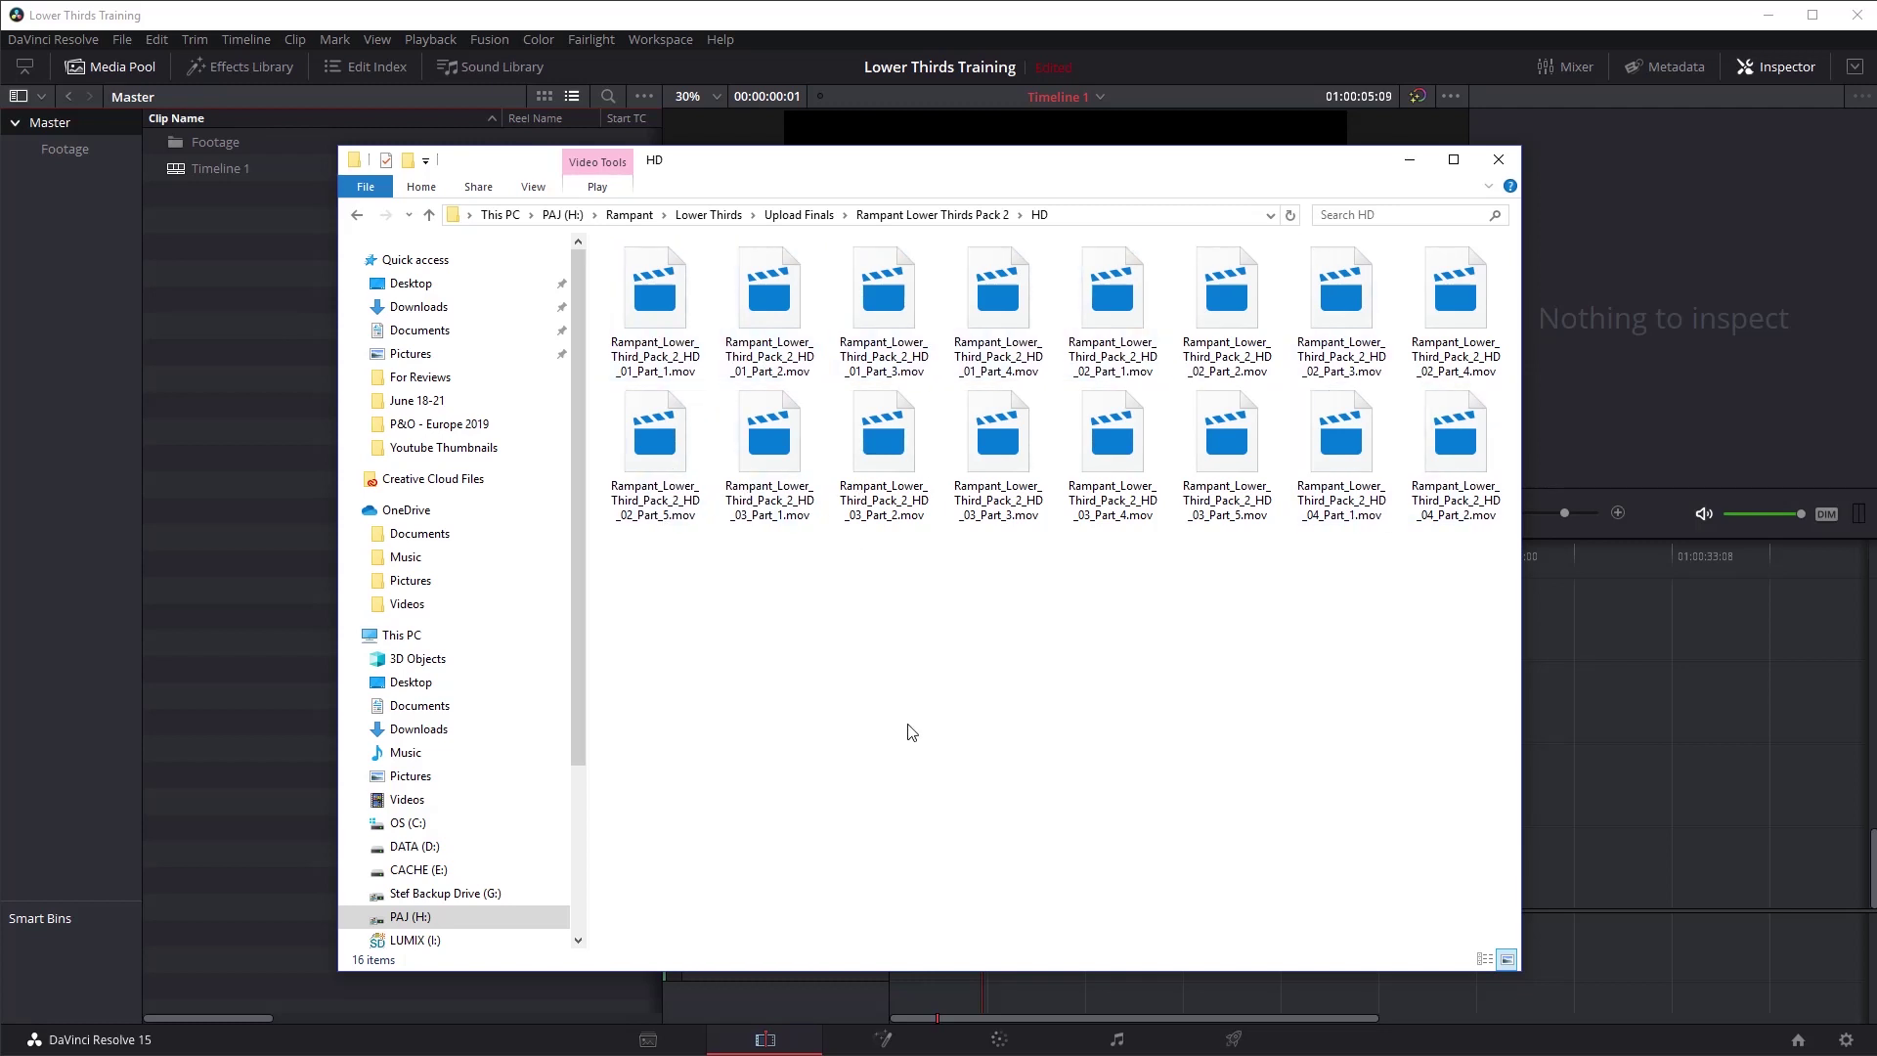
pyautogui.click(1484, 959)
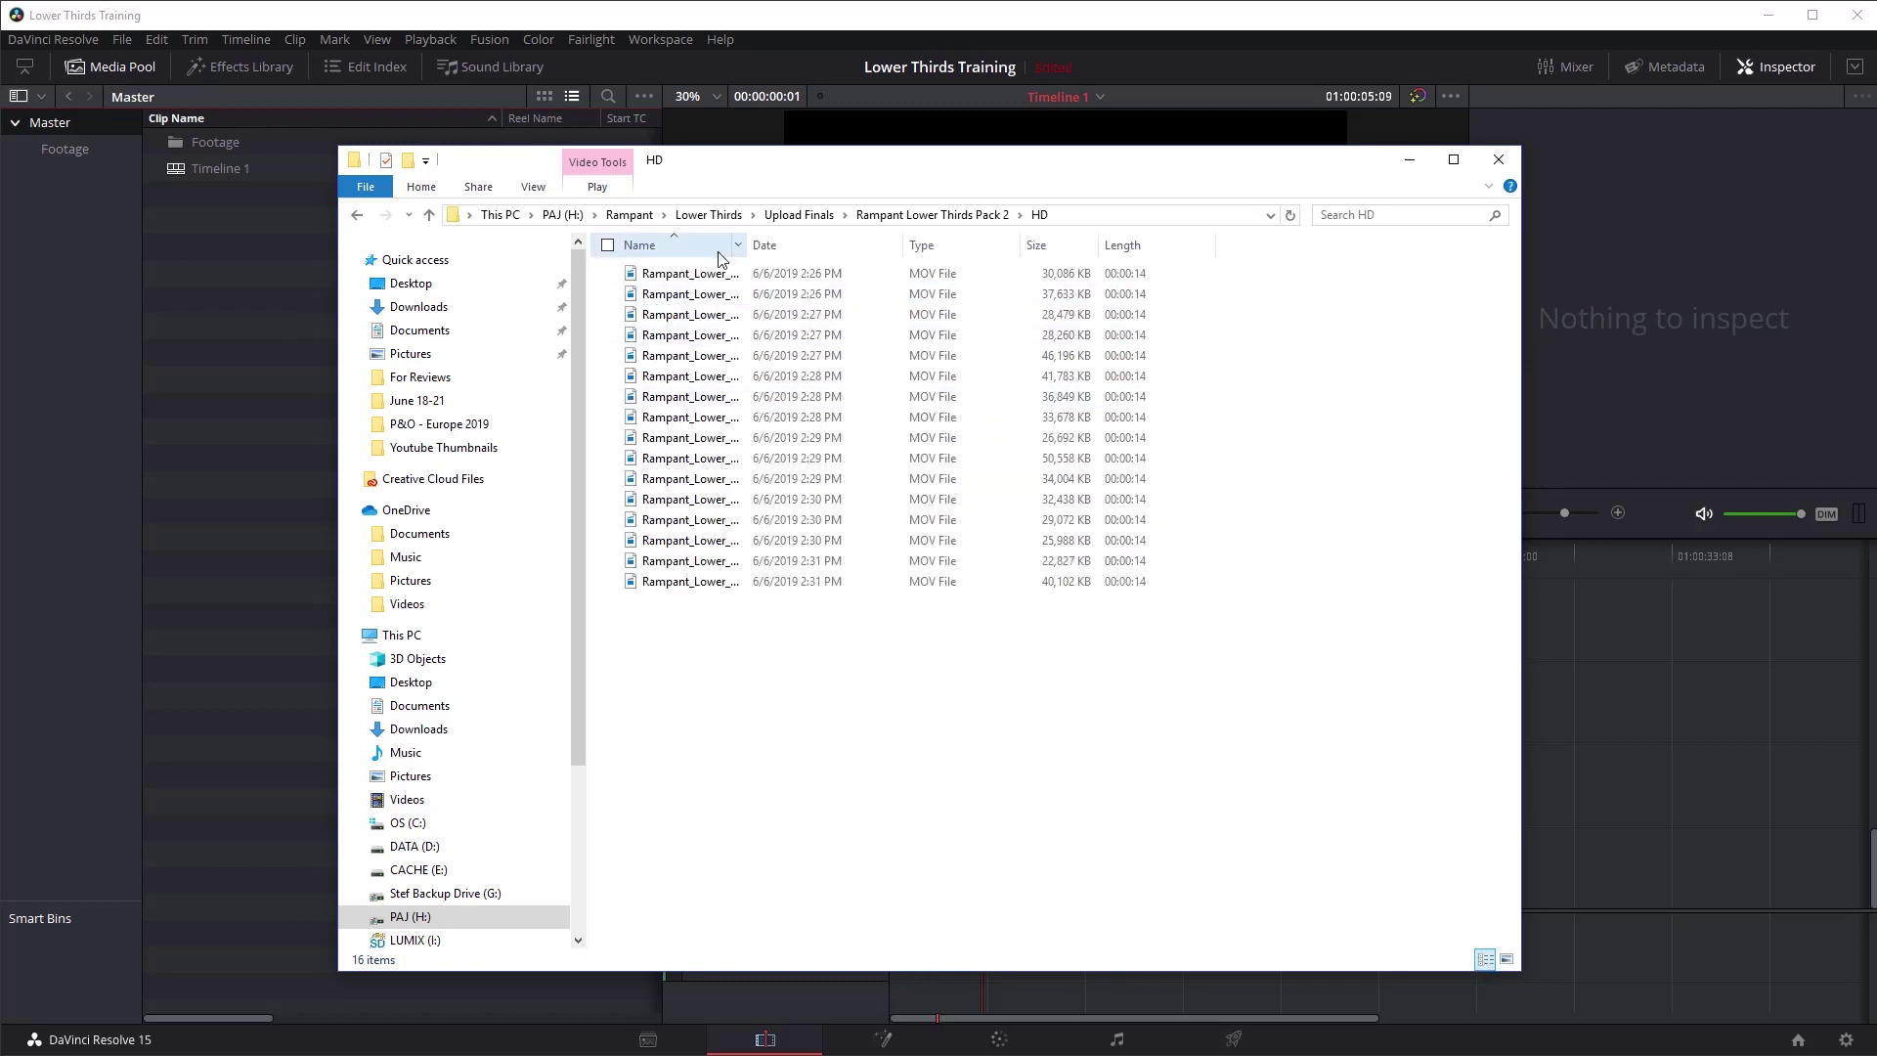
pyautogui.moveTo(749, 246); pyautogui.dragTo(1073, 246)
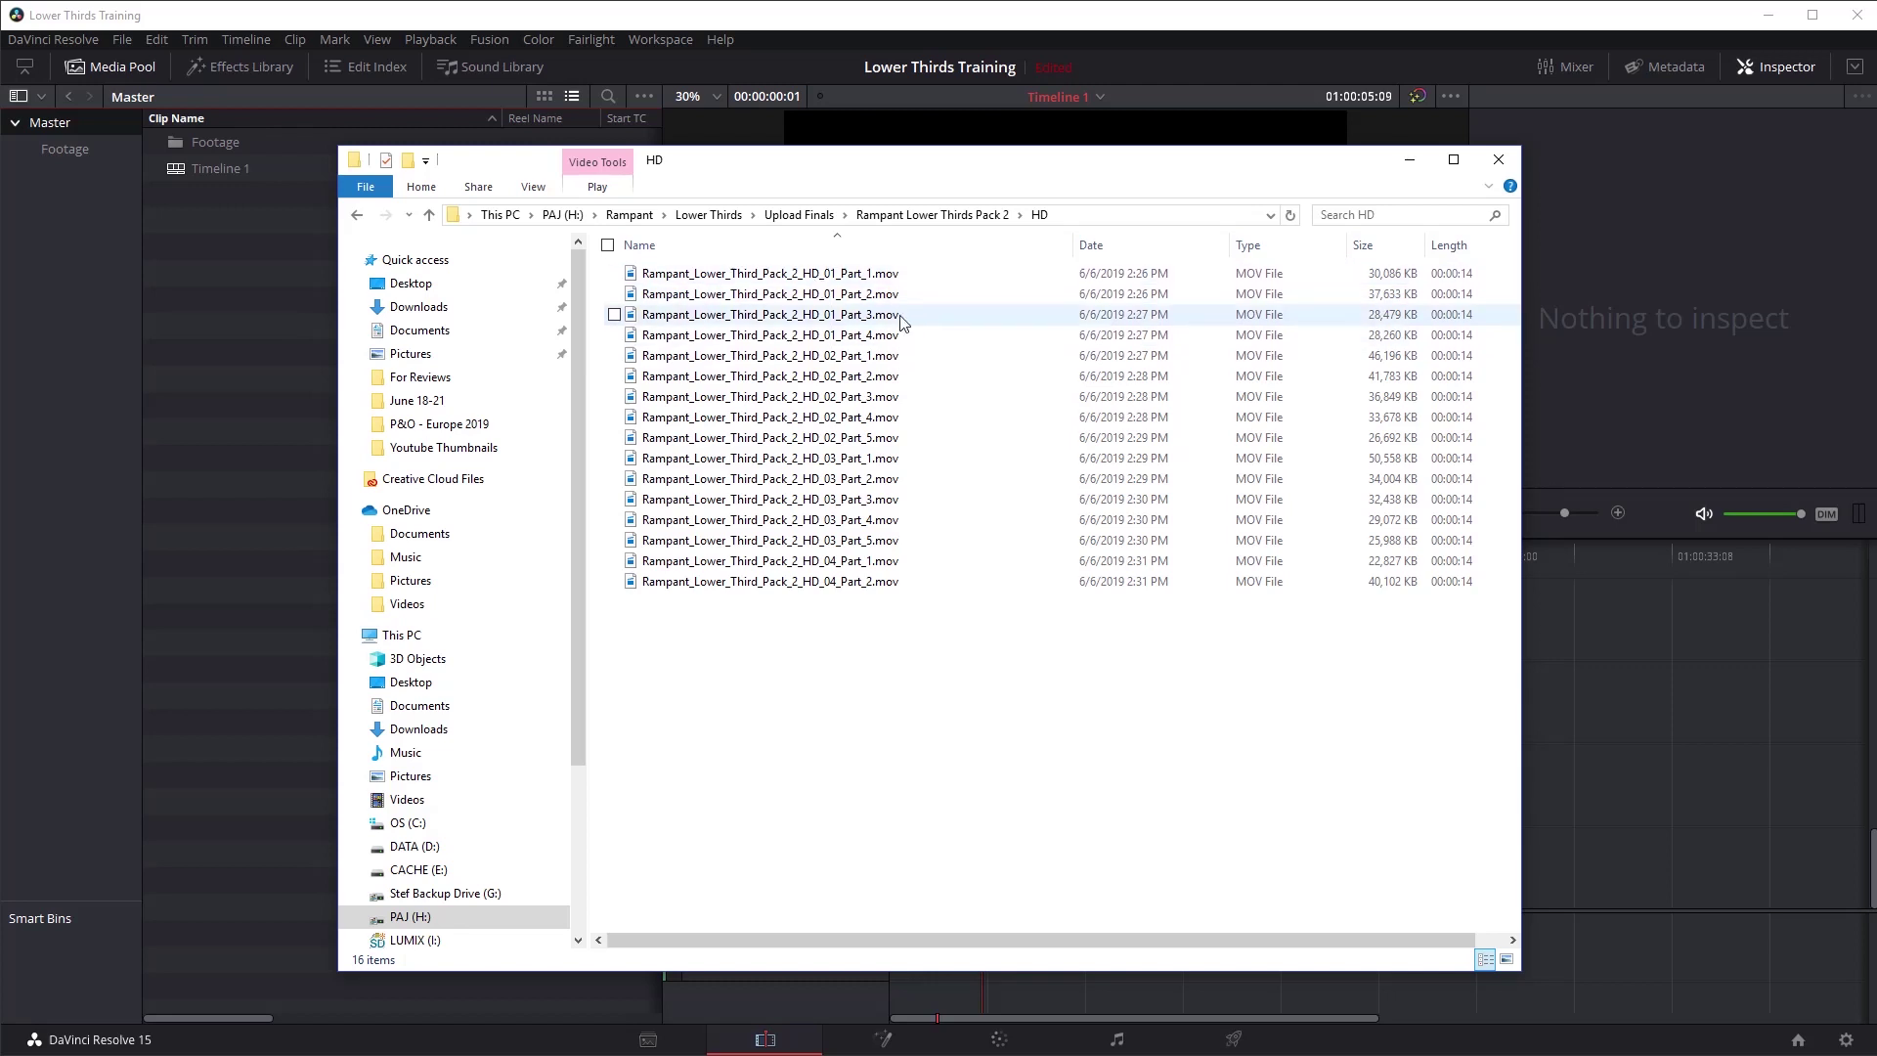
# Step: Back in DaVinci Resolve, create a new bin named Lower Thirds in the media pool
pyautogui.click(64, 248)
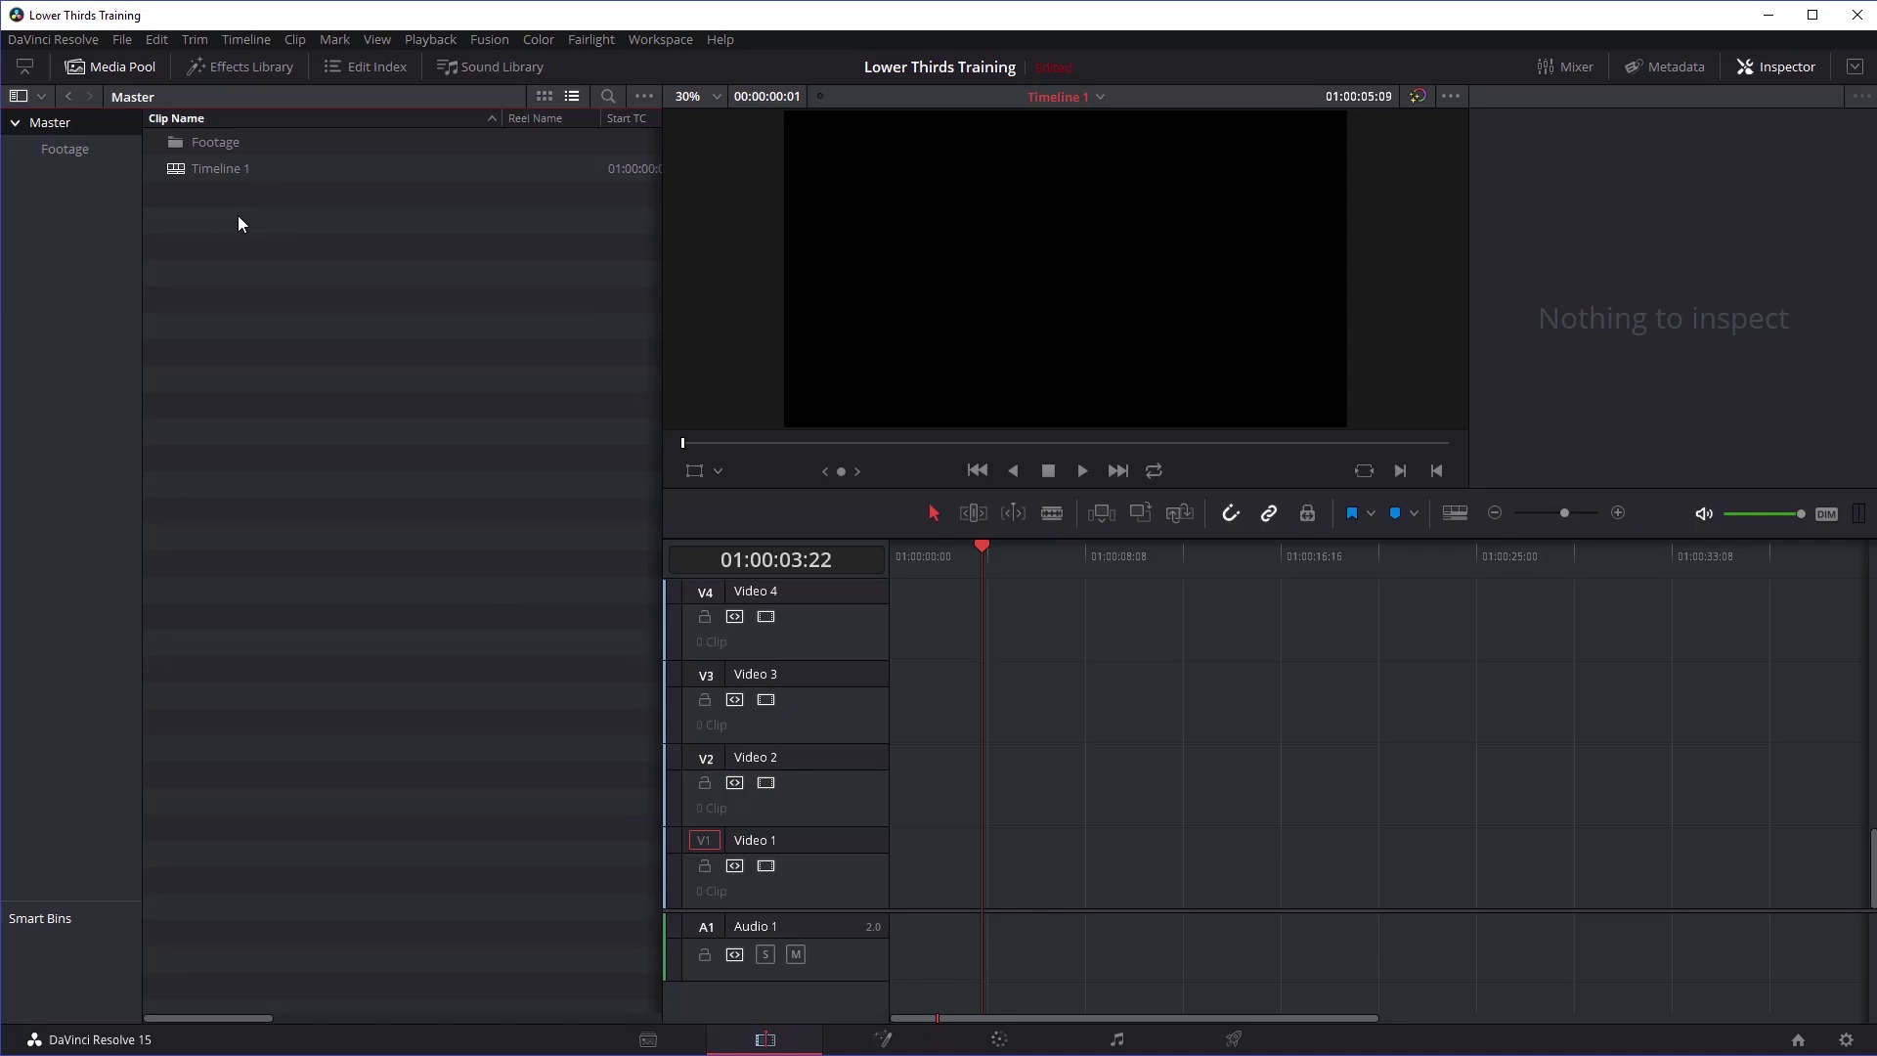
pyautogui.rightClick(88, 209)
pyautogui.click(120, 220)
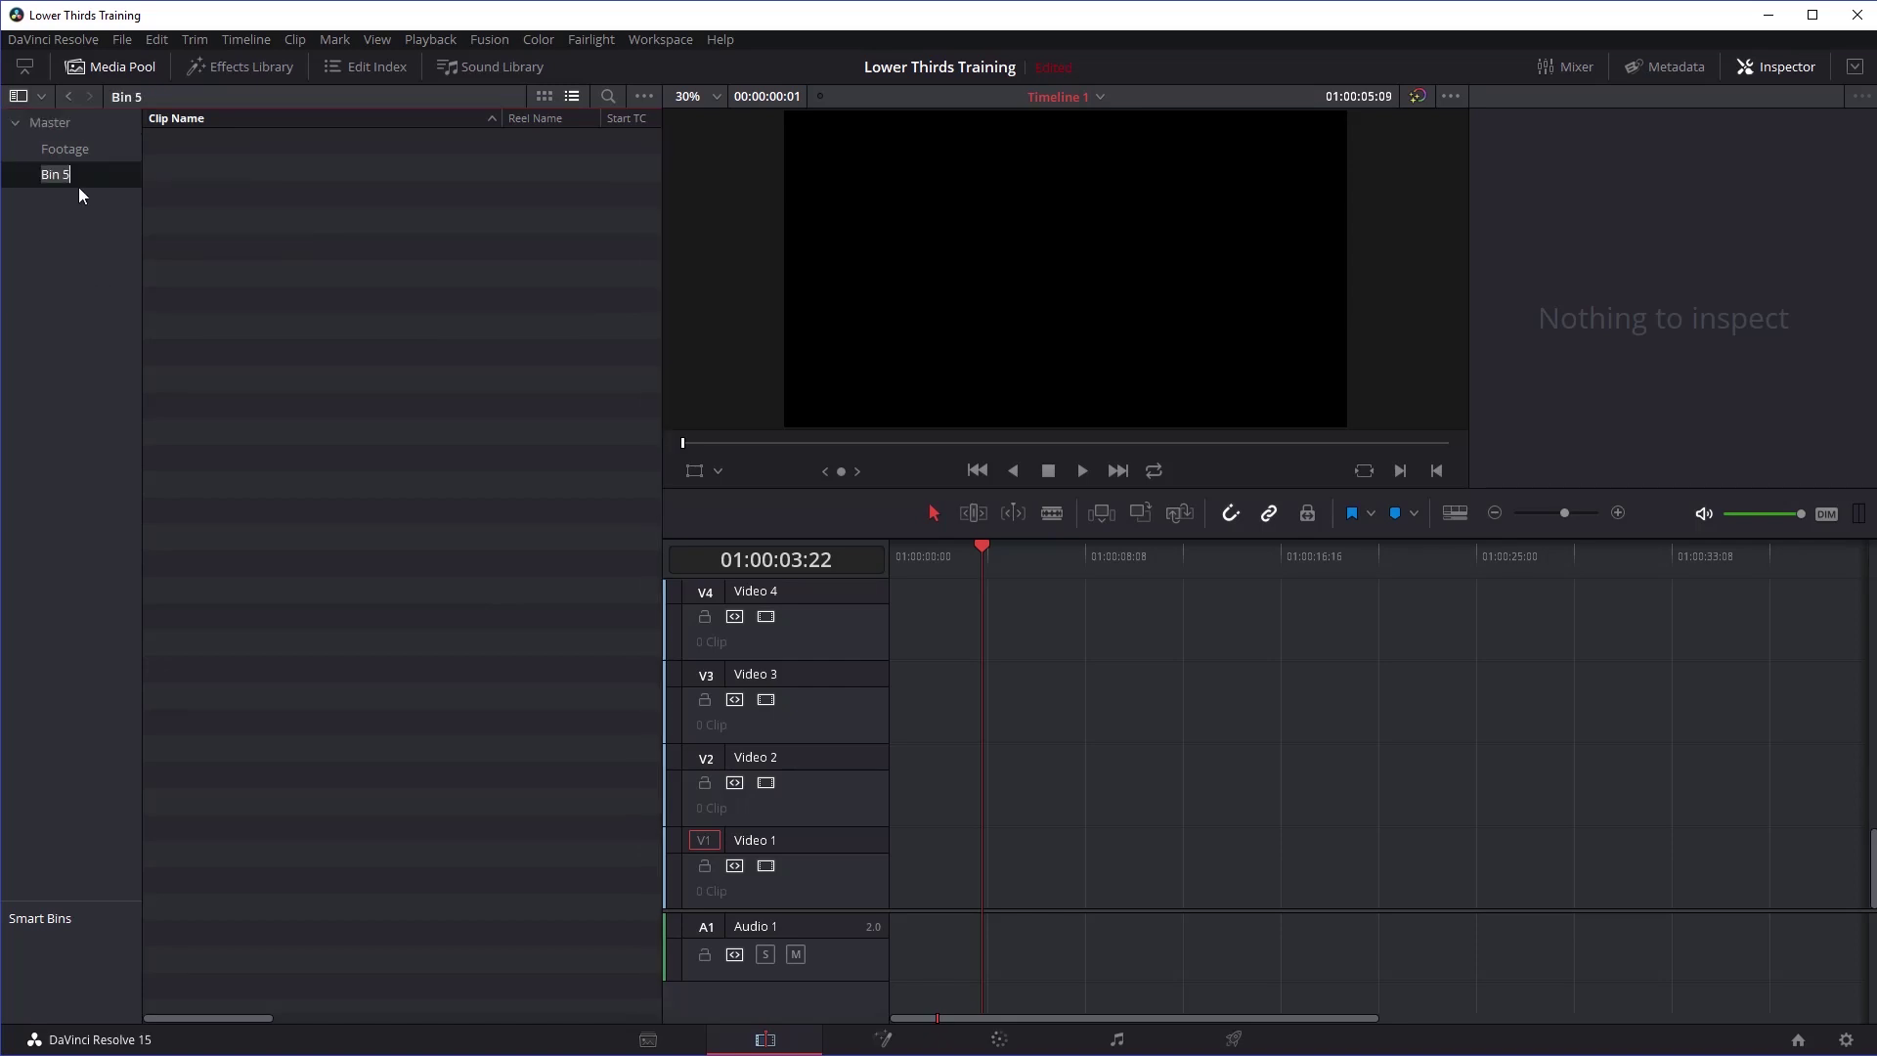
pyautogui.write('Lower Thirds')
pyautogui.press('Return')
# Step: Import all HD clips of Rampant Lower Thirds Pack 2 from media storage into the Lower Thirds bin
pyautogui.click(648, 1039)
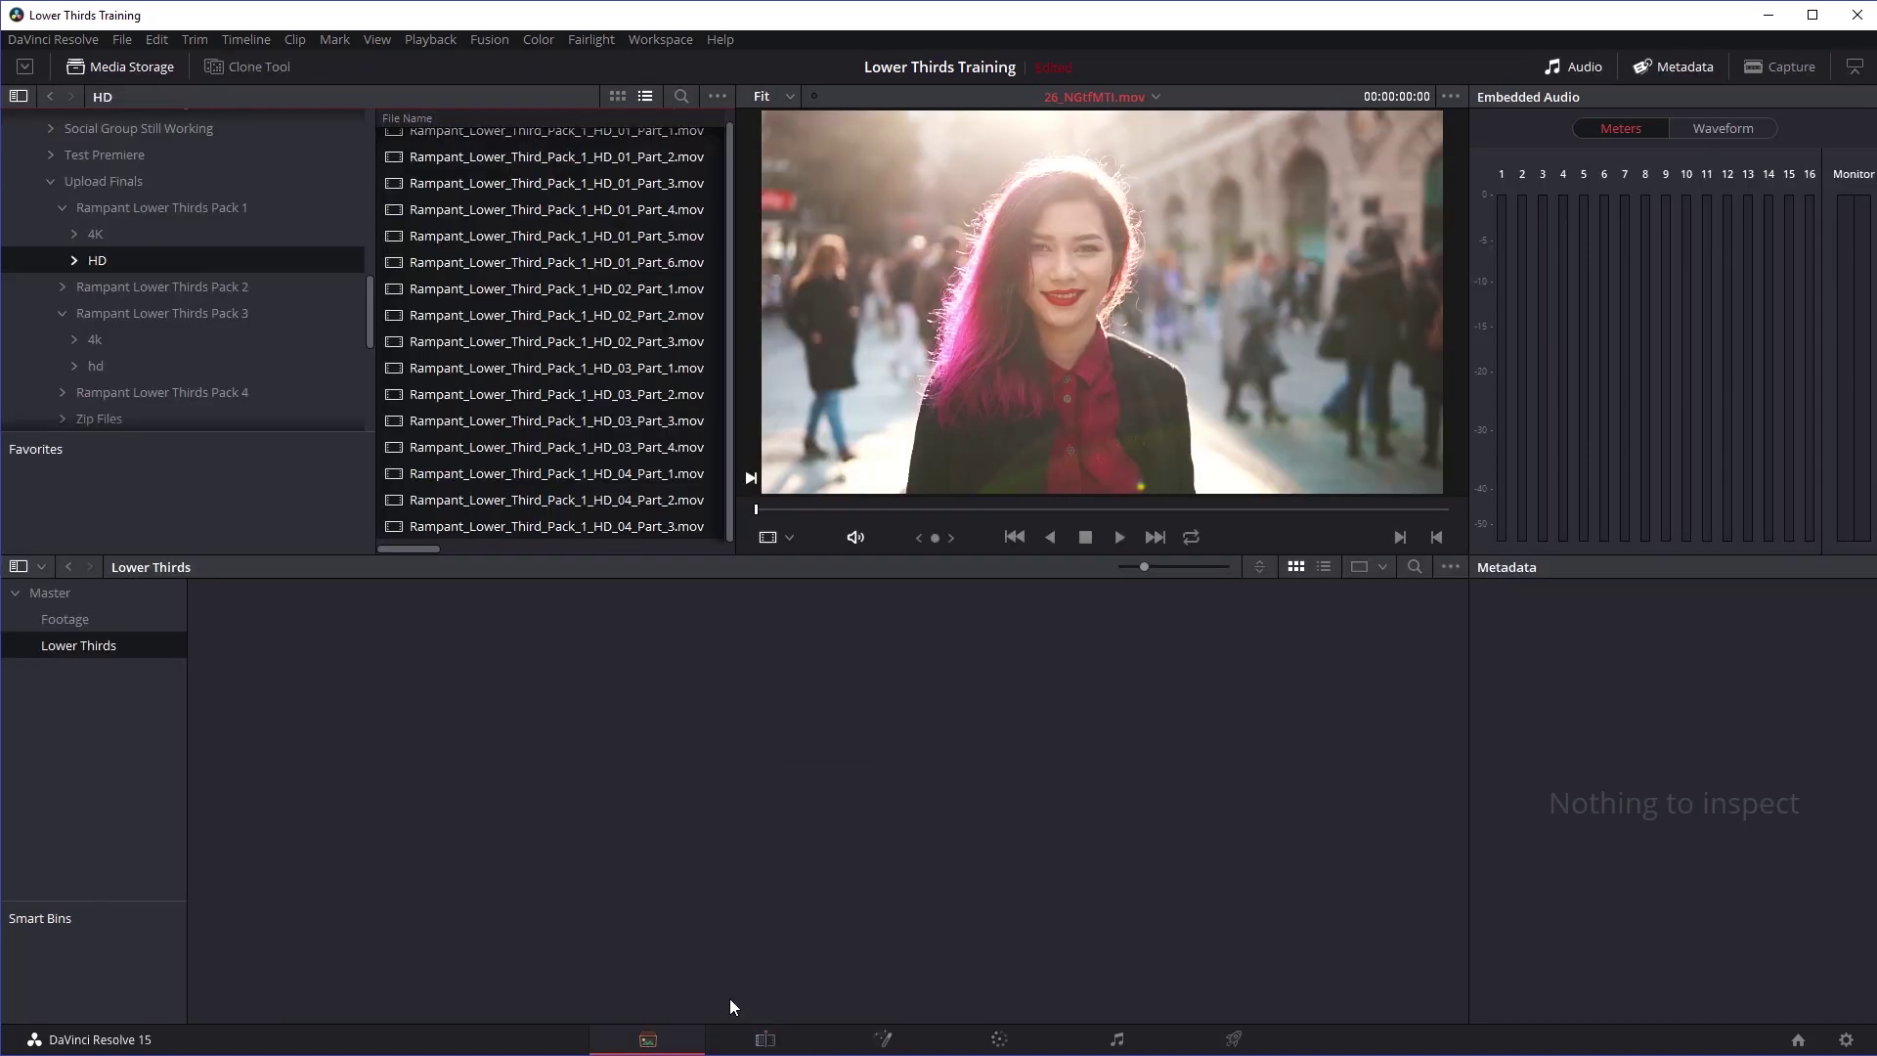
pyautogui.click(62, 207)
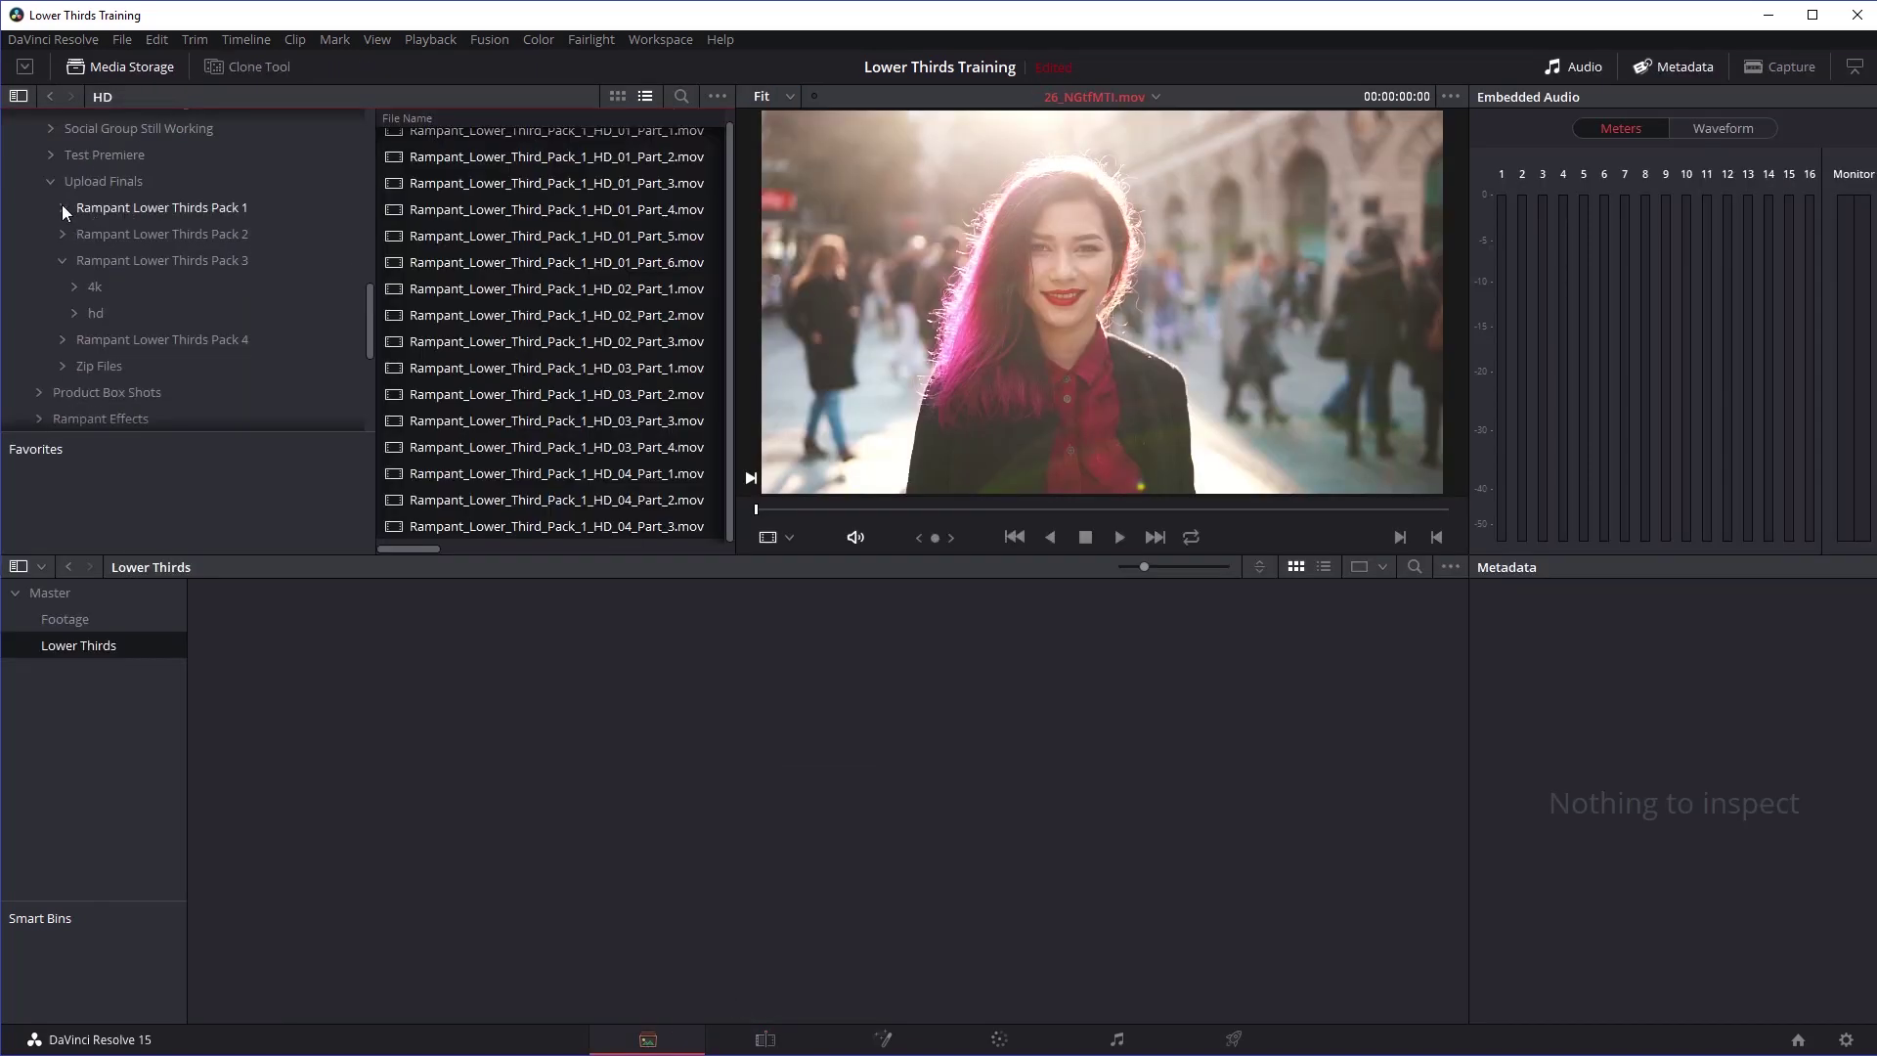
pyautogui.click(63, 236)
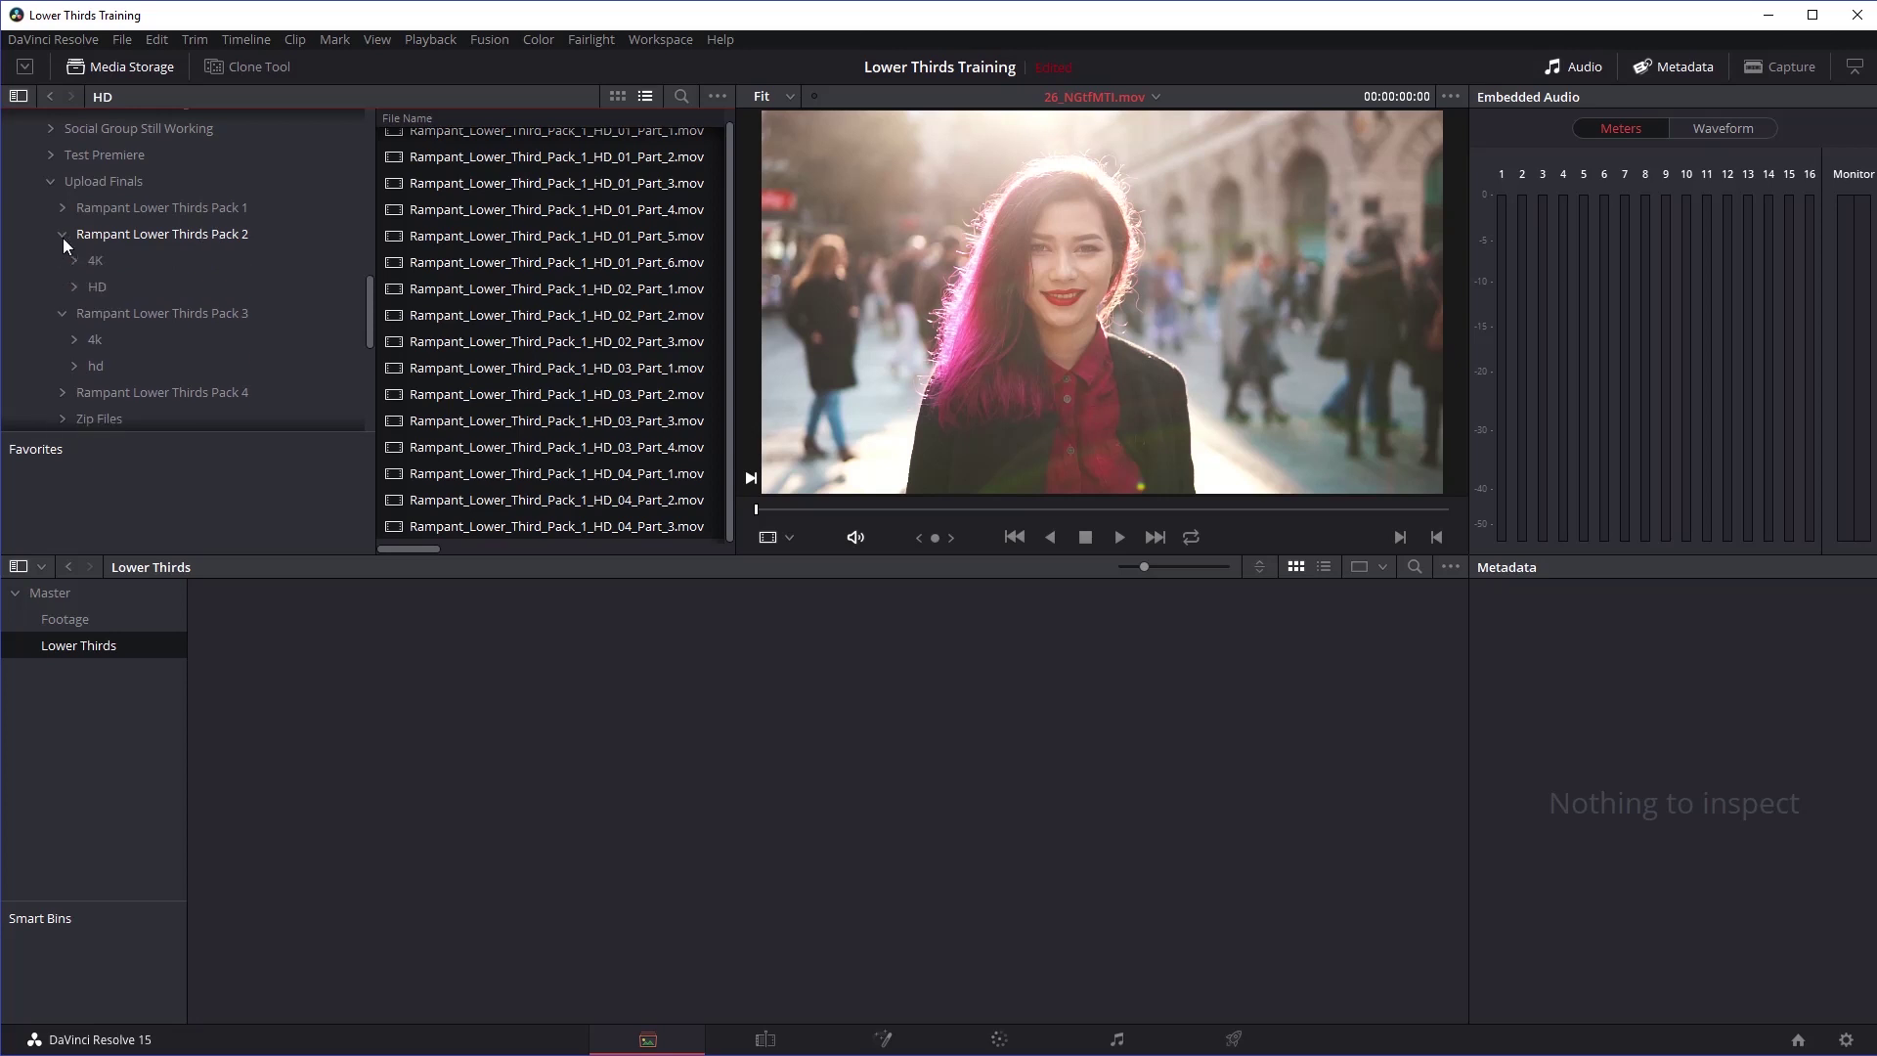
pyautogui.click(97, 289)
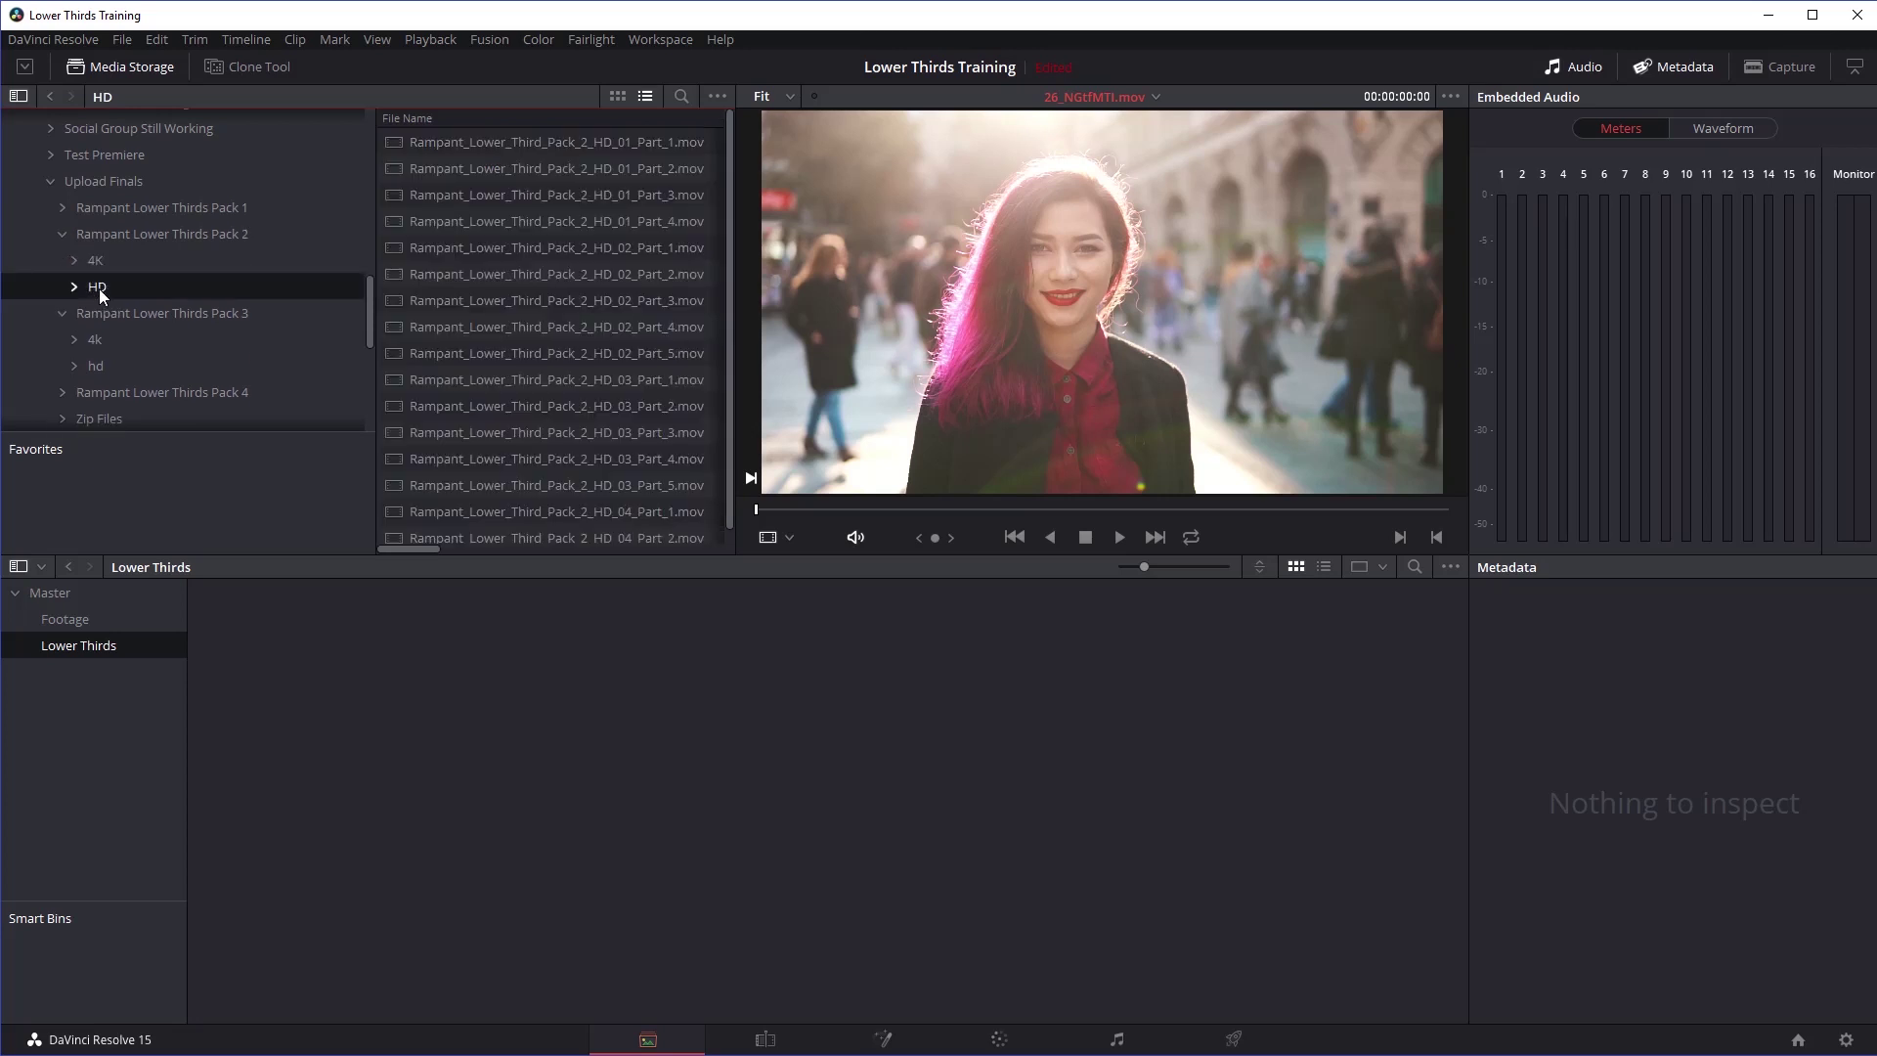
pyautogui.click(513, 143)
pyautogui.scroll(-1, 499, 520)
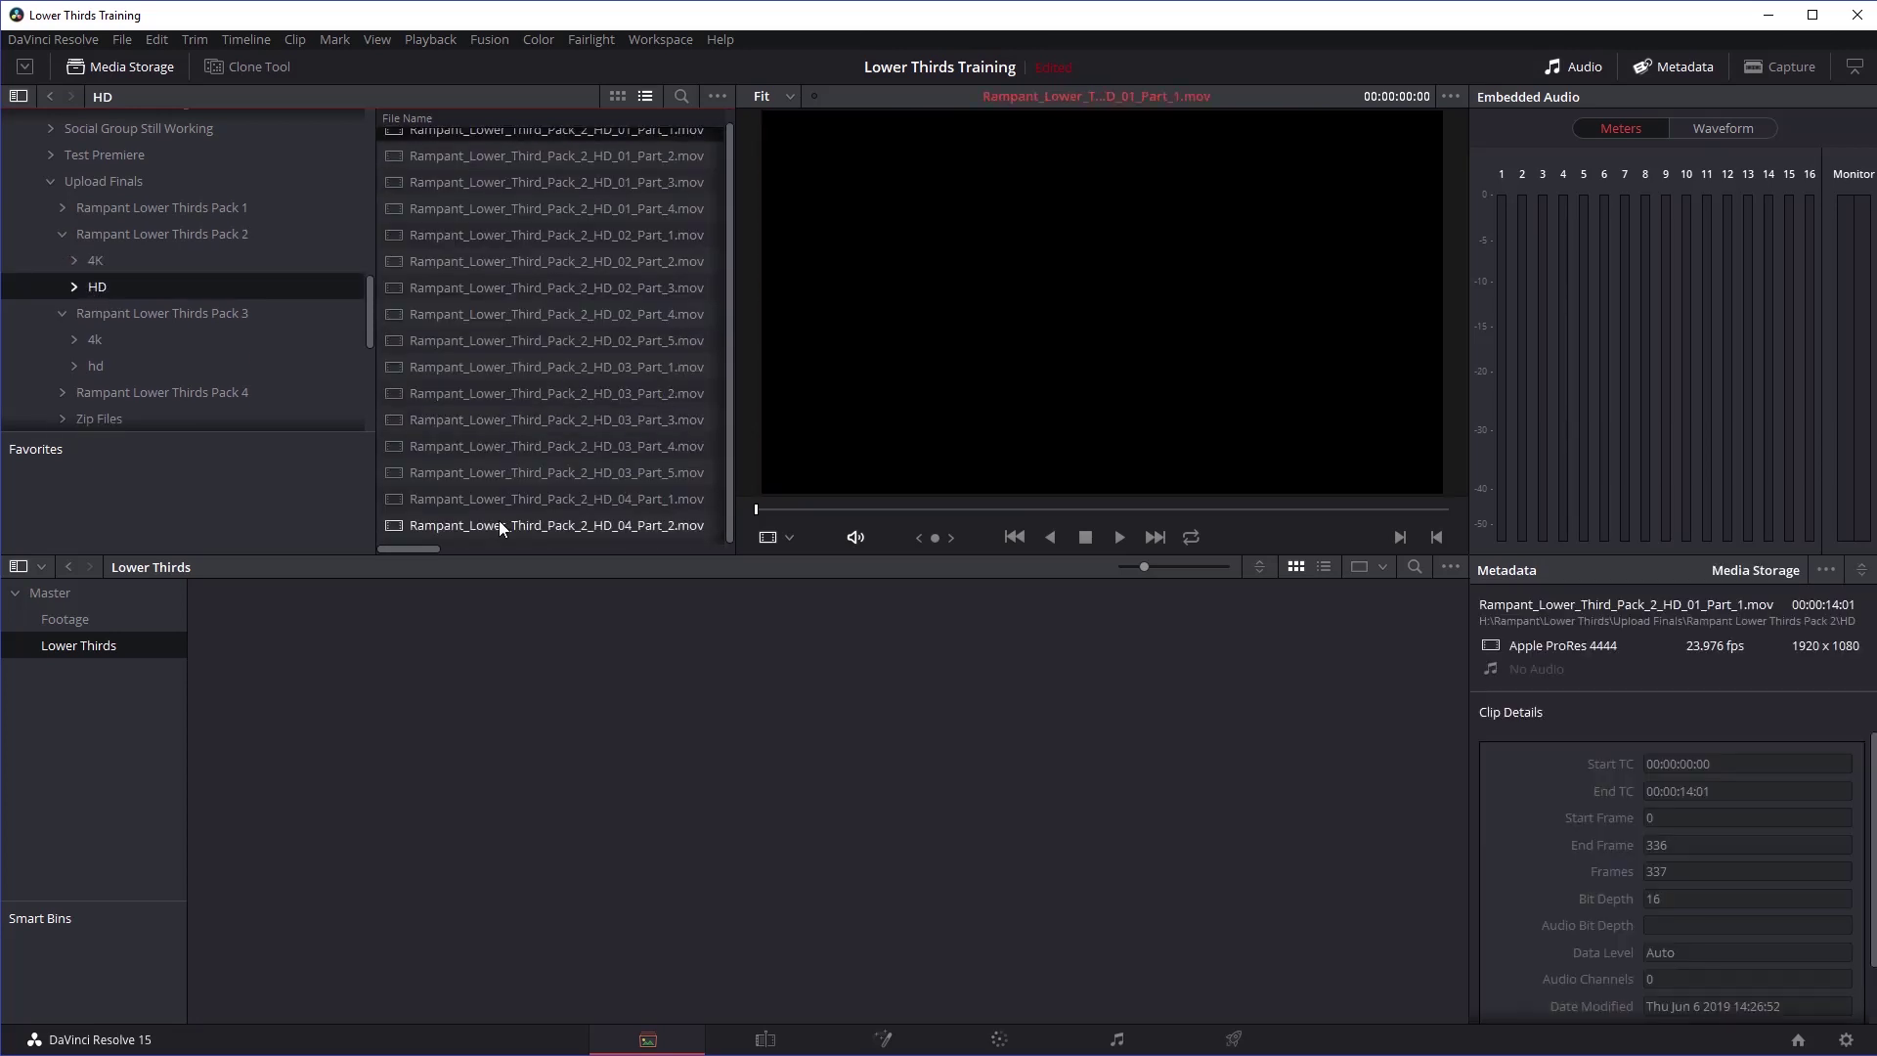
pyautogui.moveTo(472, 362); pyautogui.dragTo(270, 700)
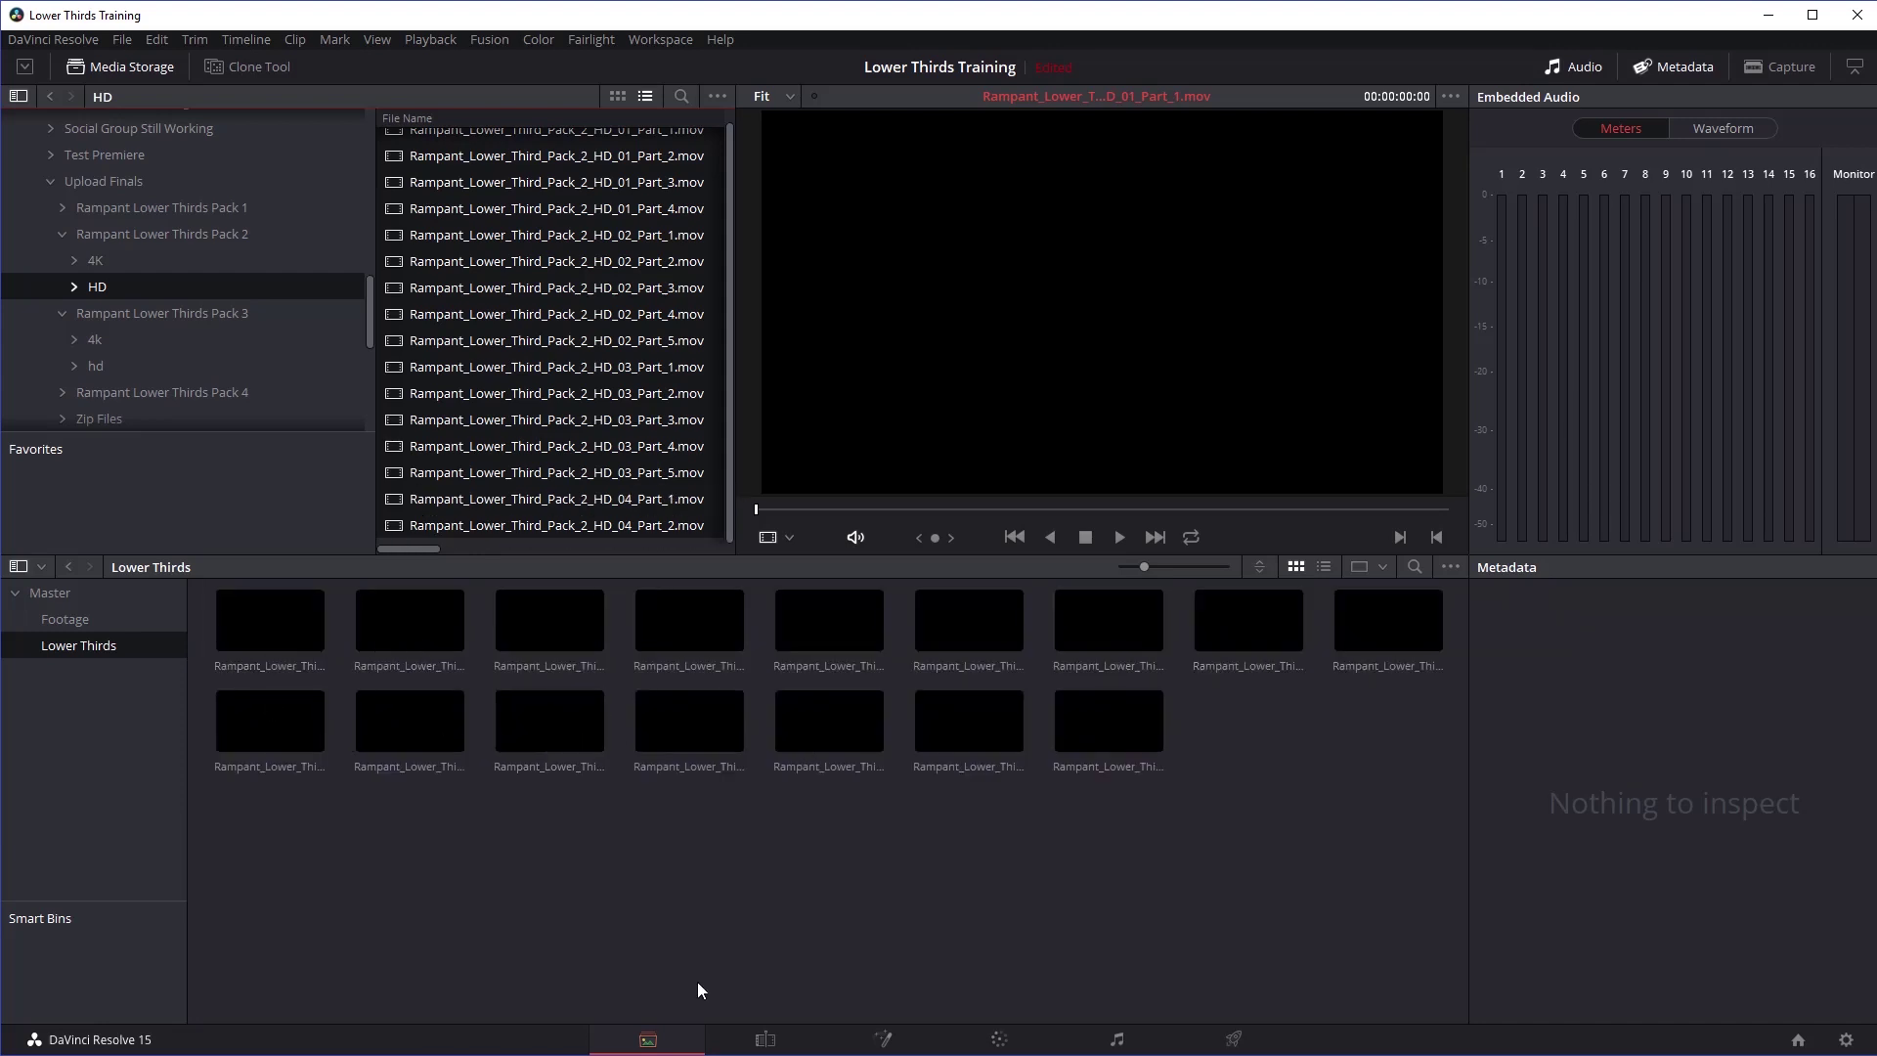
# Step: On the Edit page, place 26_NGtfMTI.mov from the Footage bin at the start of track Video 1
pyautogui.click(766, 1039)
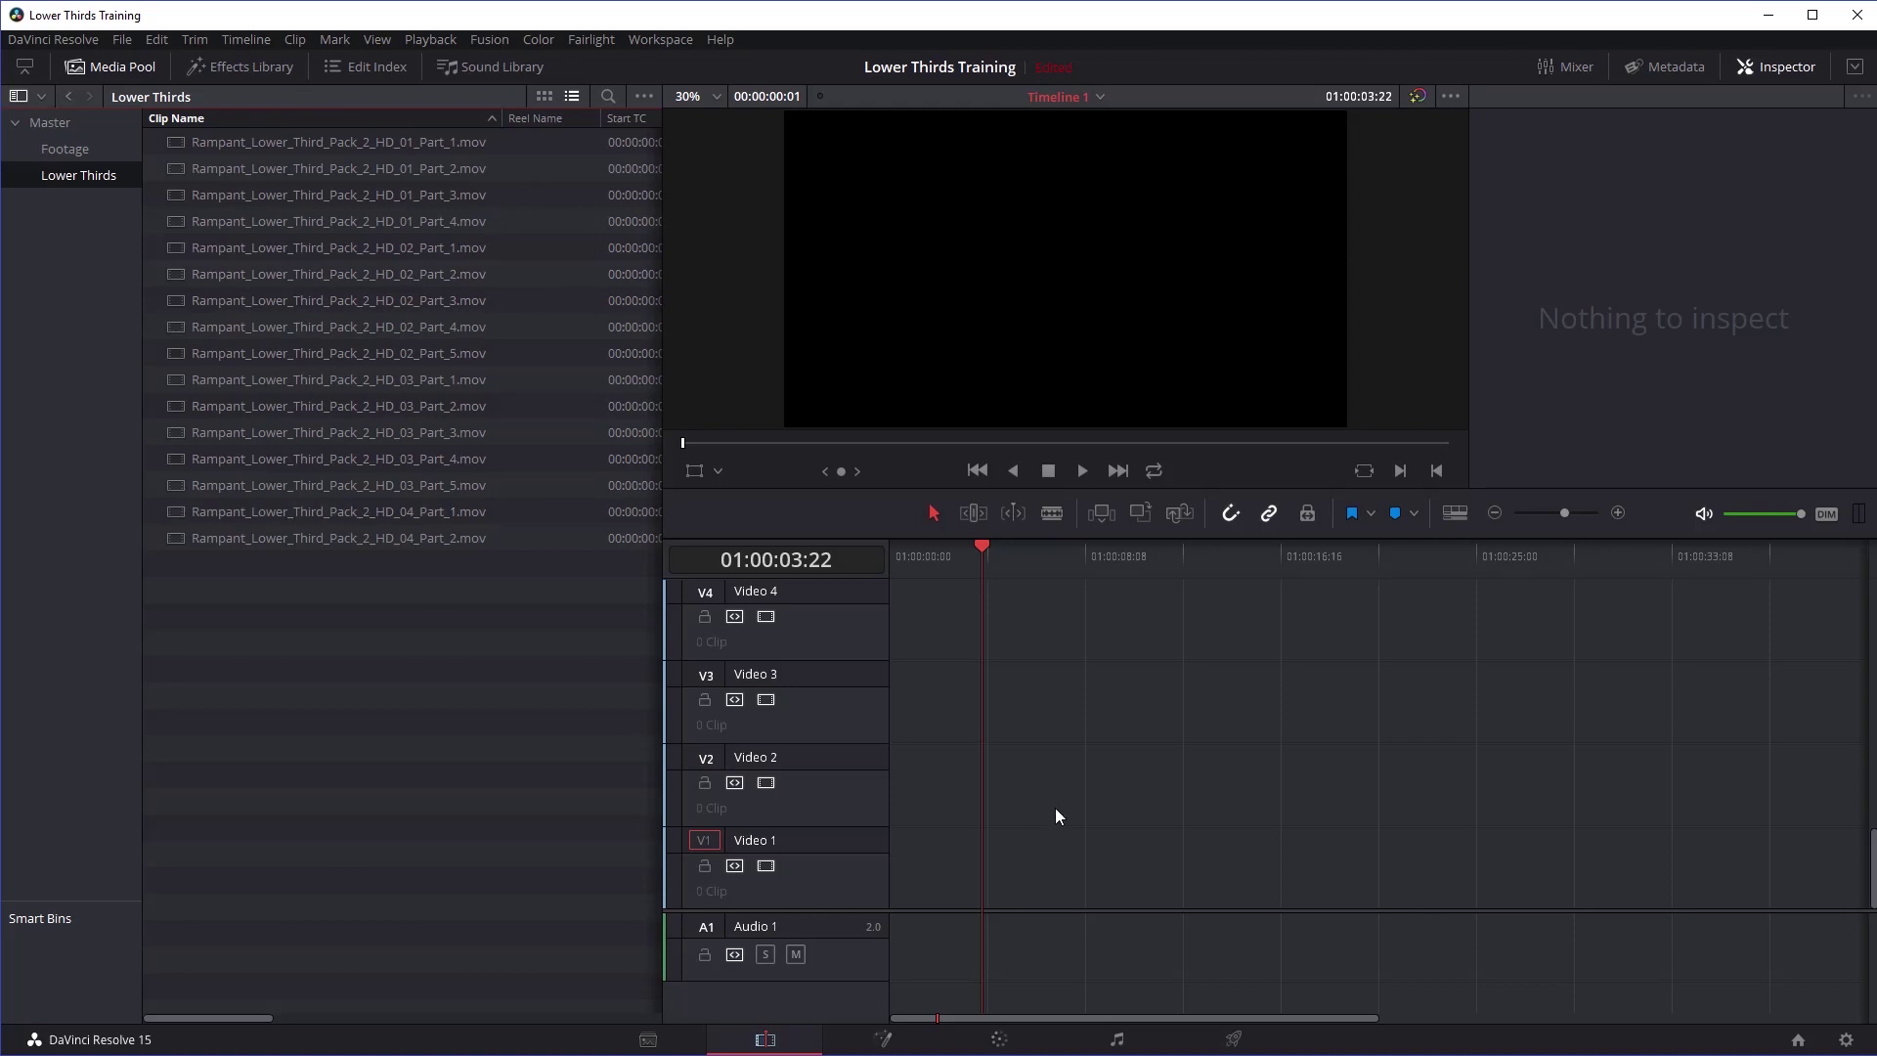
pyautogui.click(71, 150)
pyautogui.moveTo(224, 142); pyautogui.dragTo(887, 868)
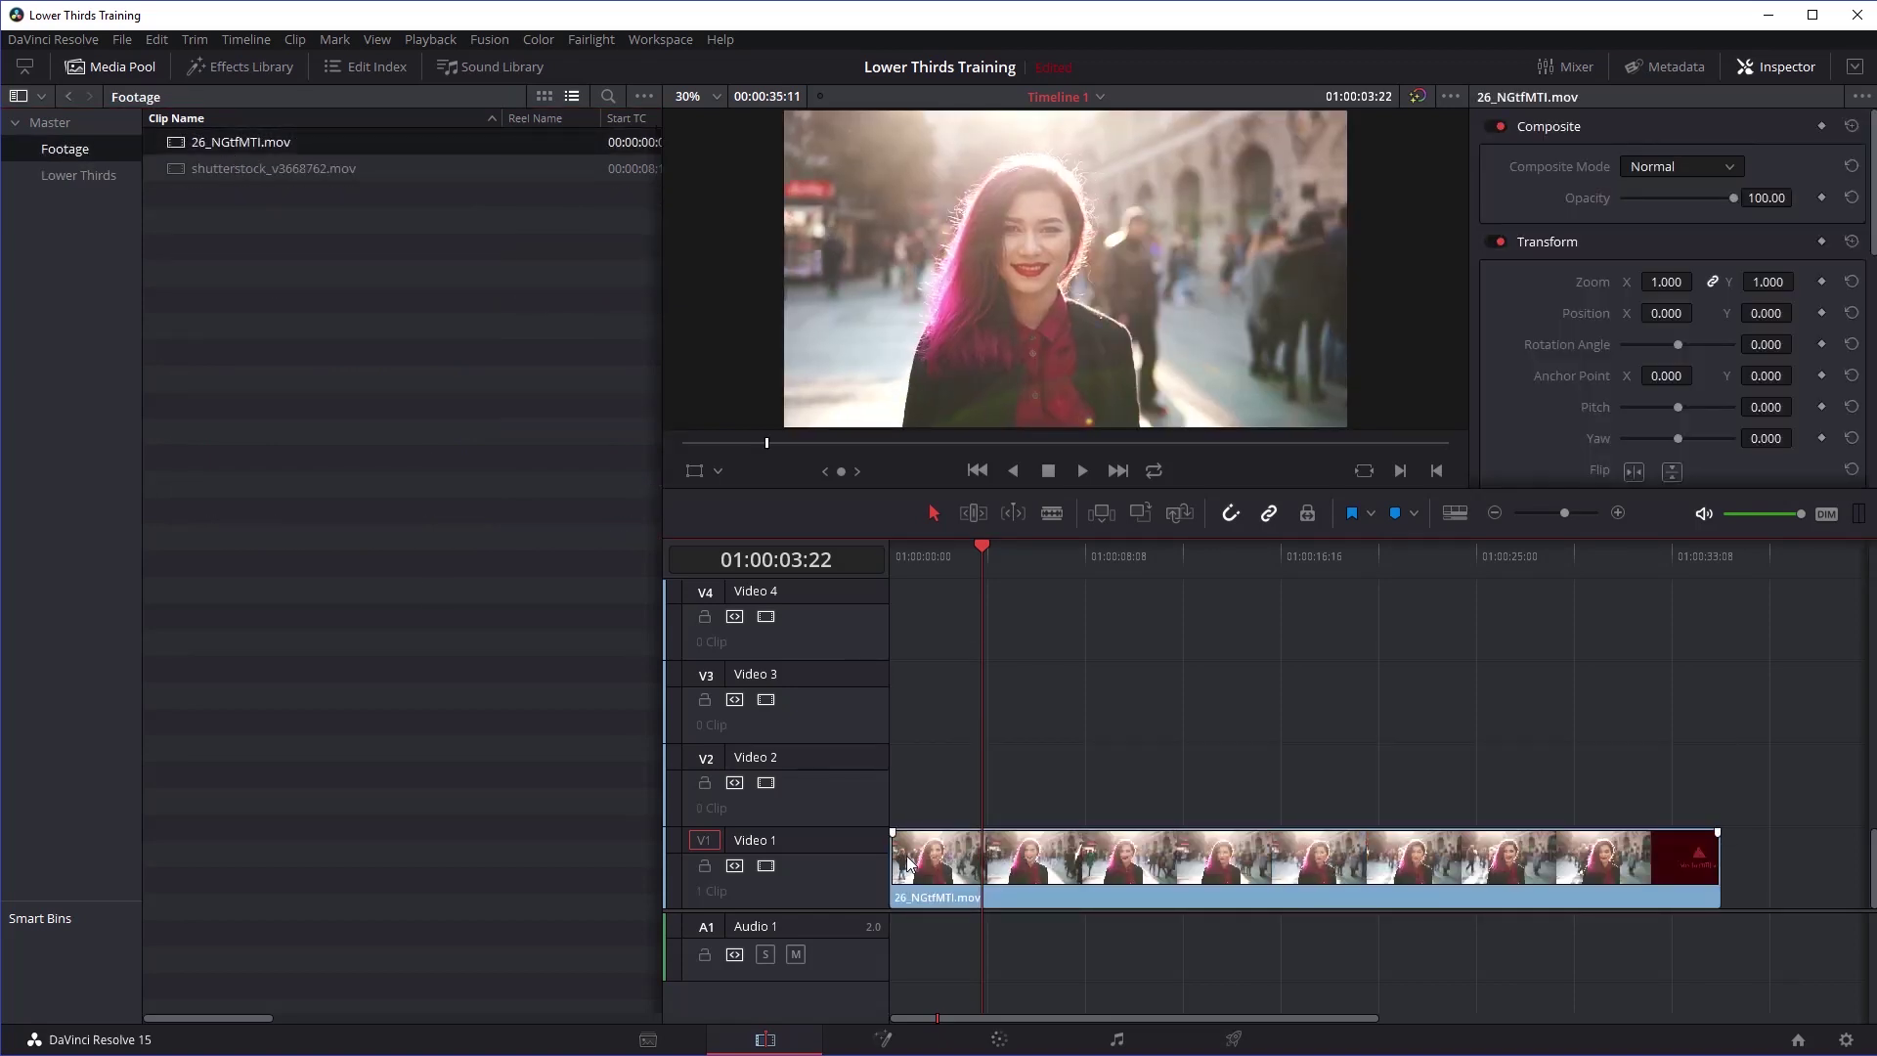
# Step: Stack Rampant_Lower_Third_Pack_2_HD_01 Part_1 to Part_4 at the timeline start on tracks Video 2 to Video 5
pyautogui.click(86, 173)
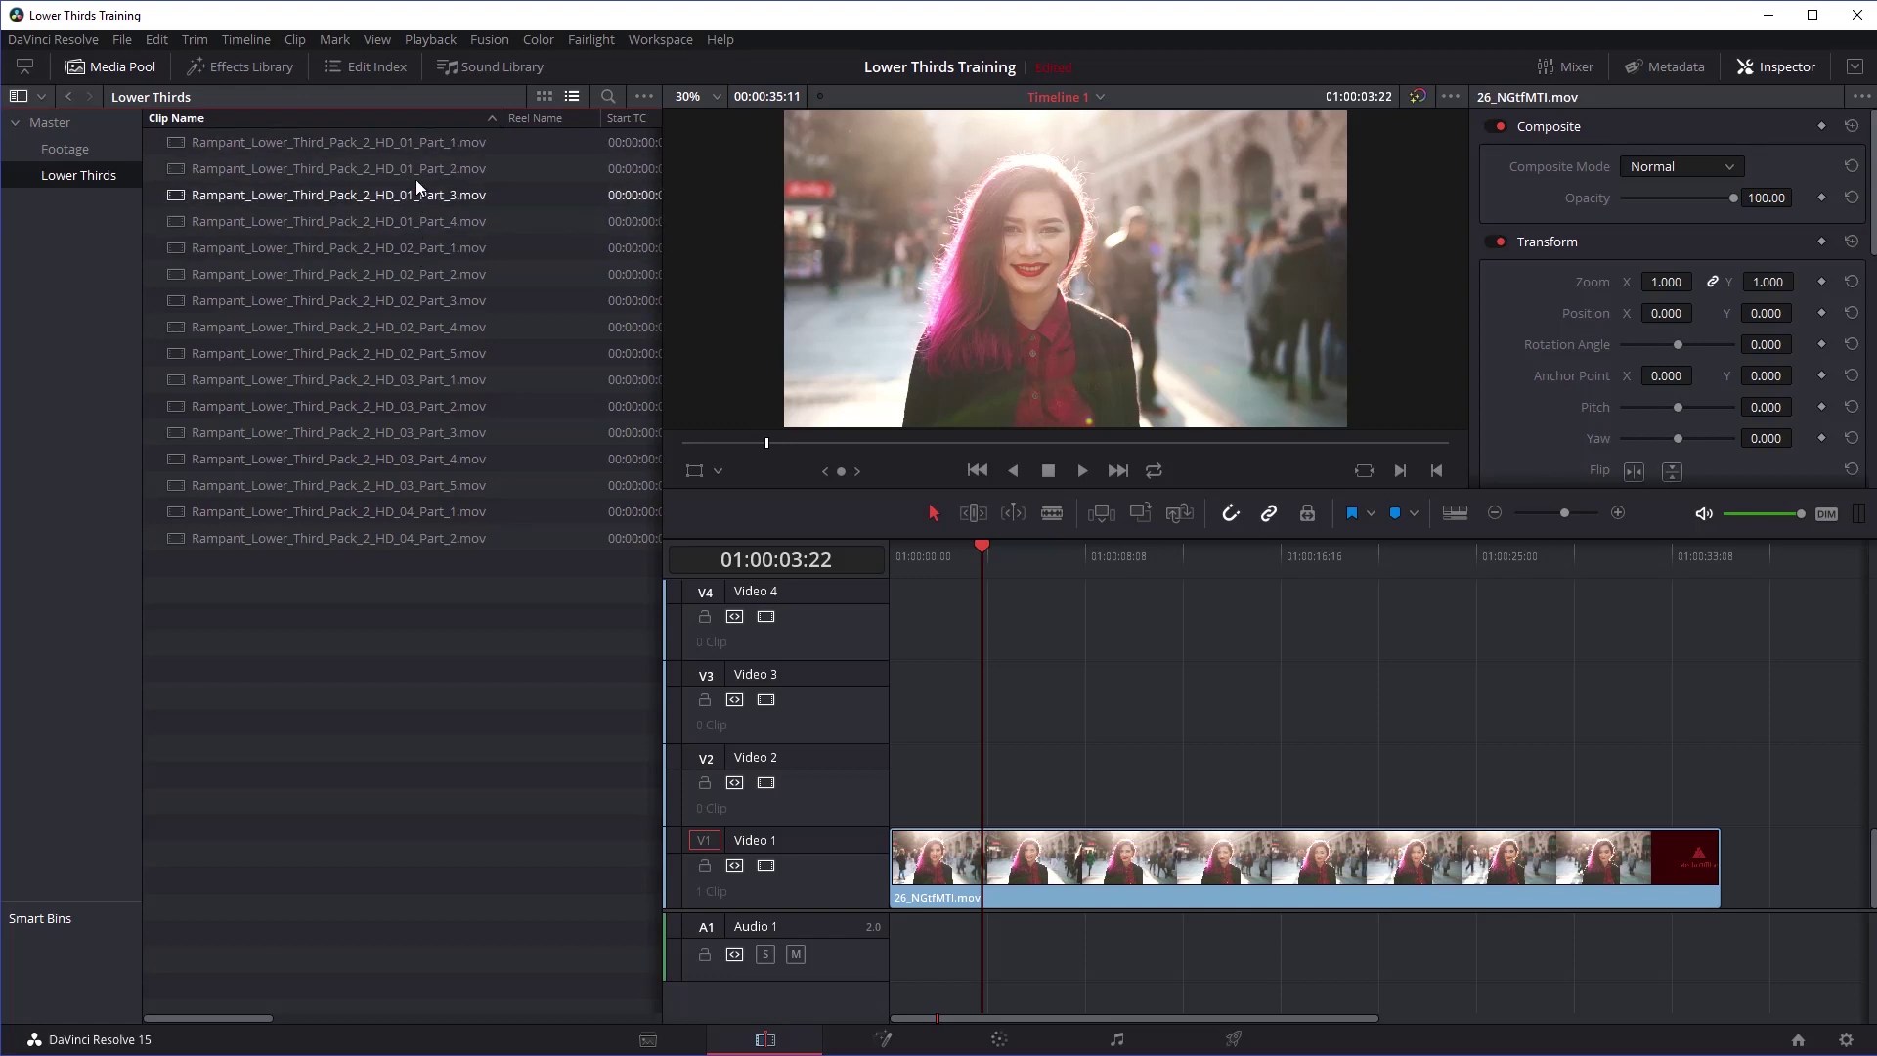
pyautogui.moveTo(268, 141); pyautogui.dragTo(960, 766)
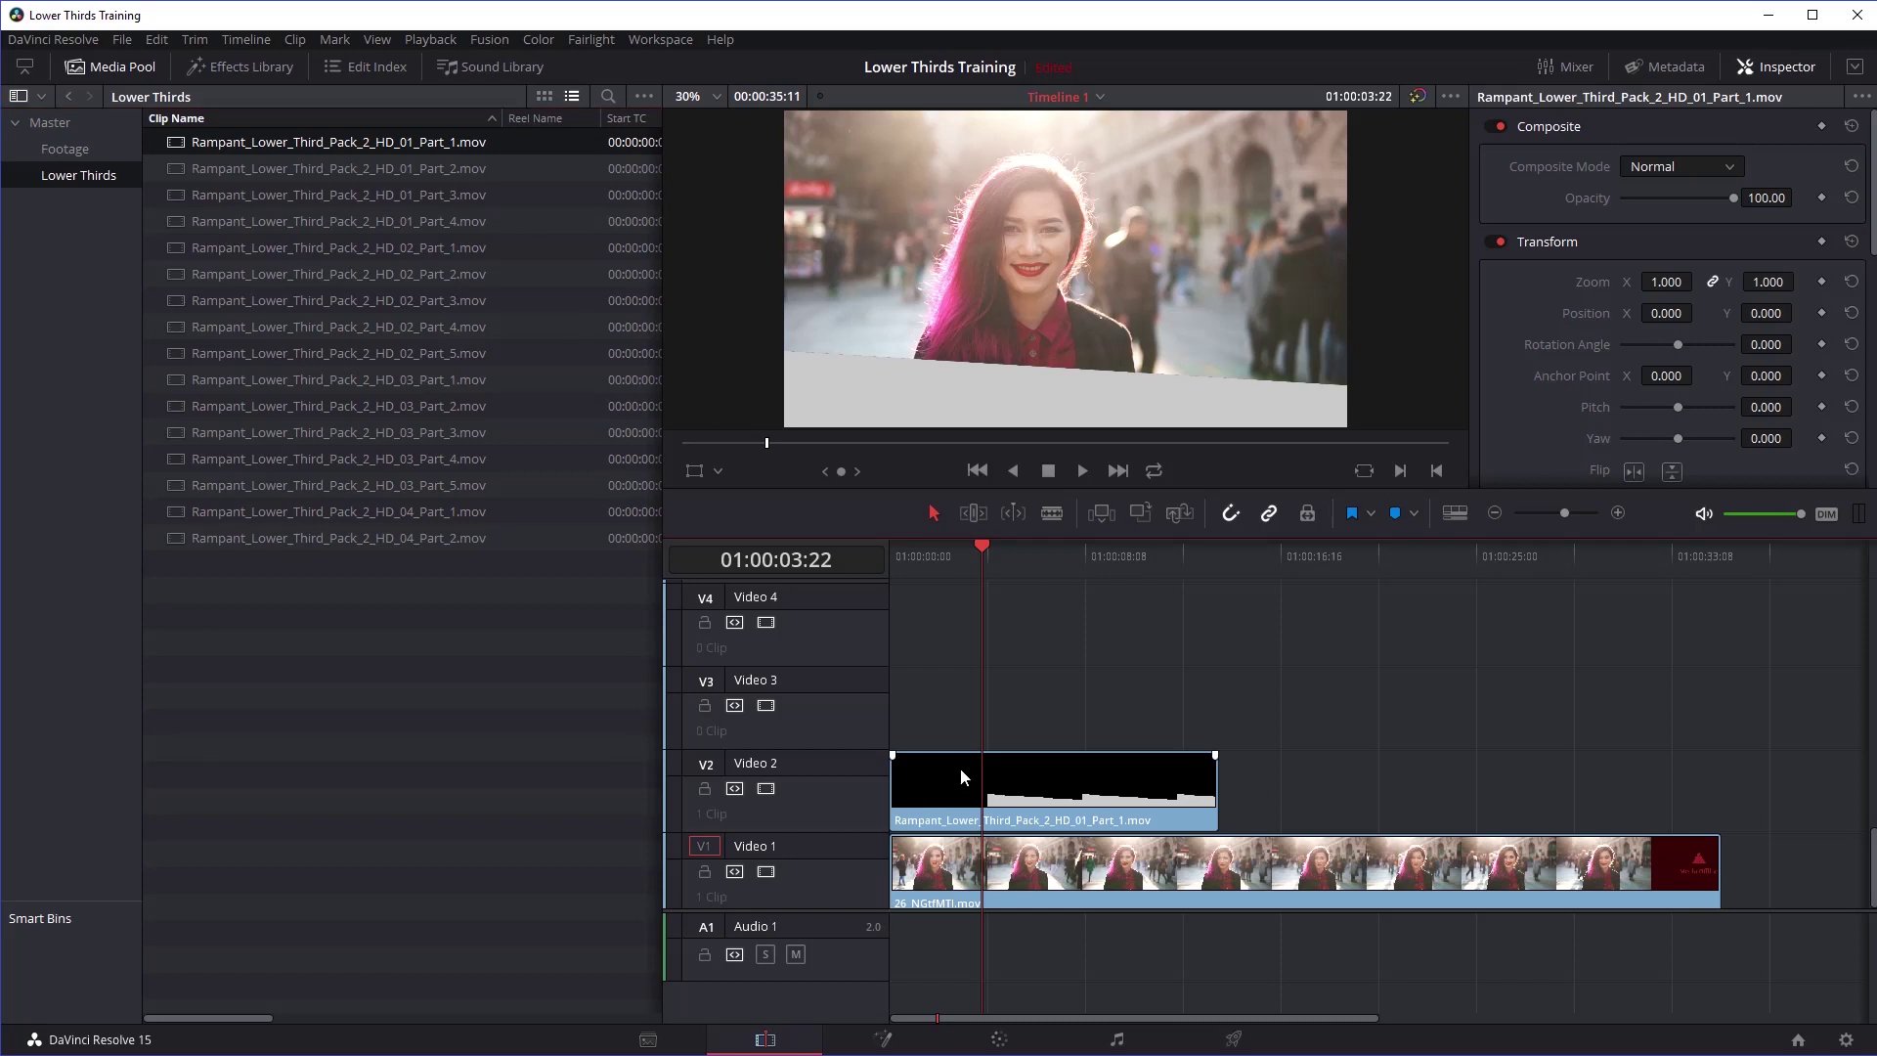
pyautogui.click(461, 174)
pyautogui.press('F12')
pyautogui.moveTo(460, 196); pyautogui.dragTo(870, 602)
pyautogui.moveTo(469, 221); pyautogui.dragTo(884, 596)
pyautogui.moveTo(444, 221); pyautogui.dragTo(900, 606)
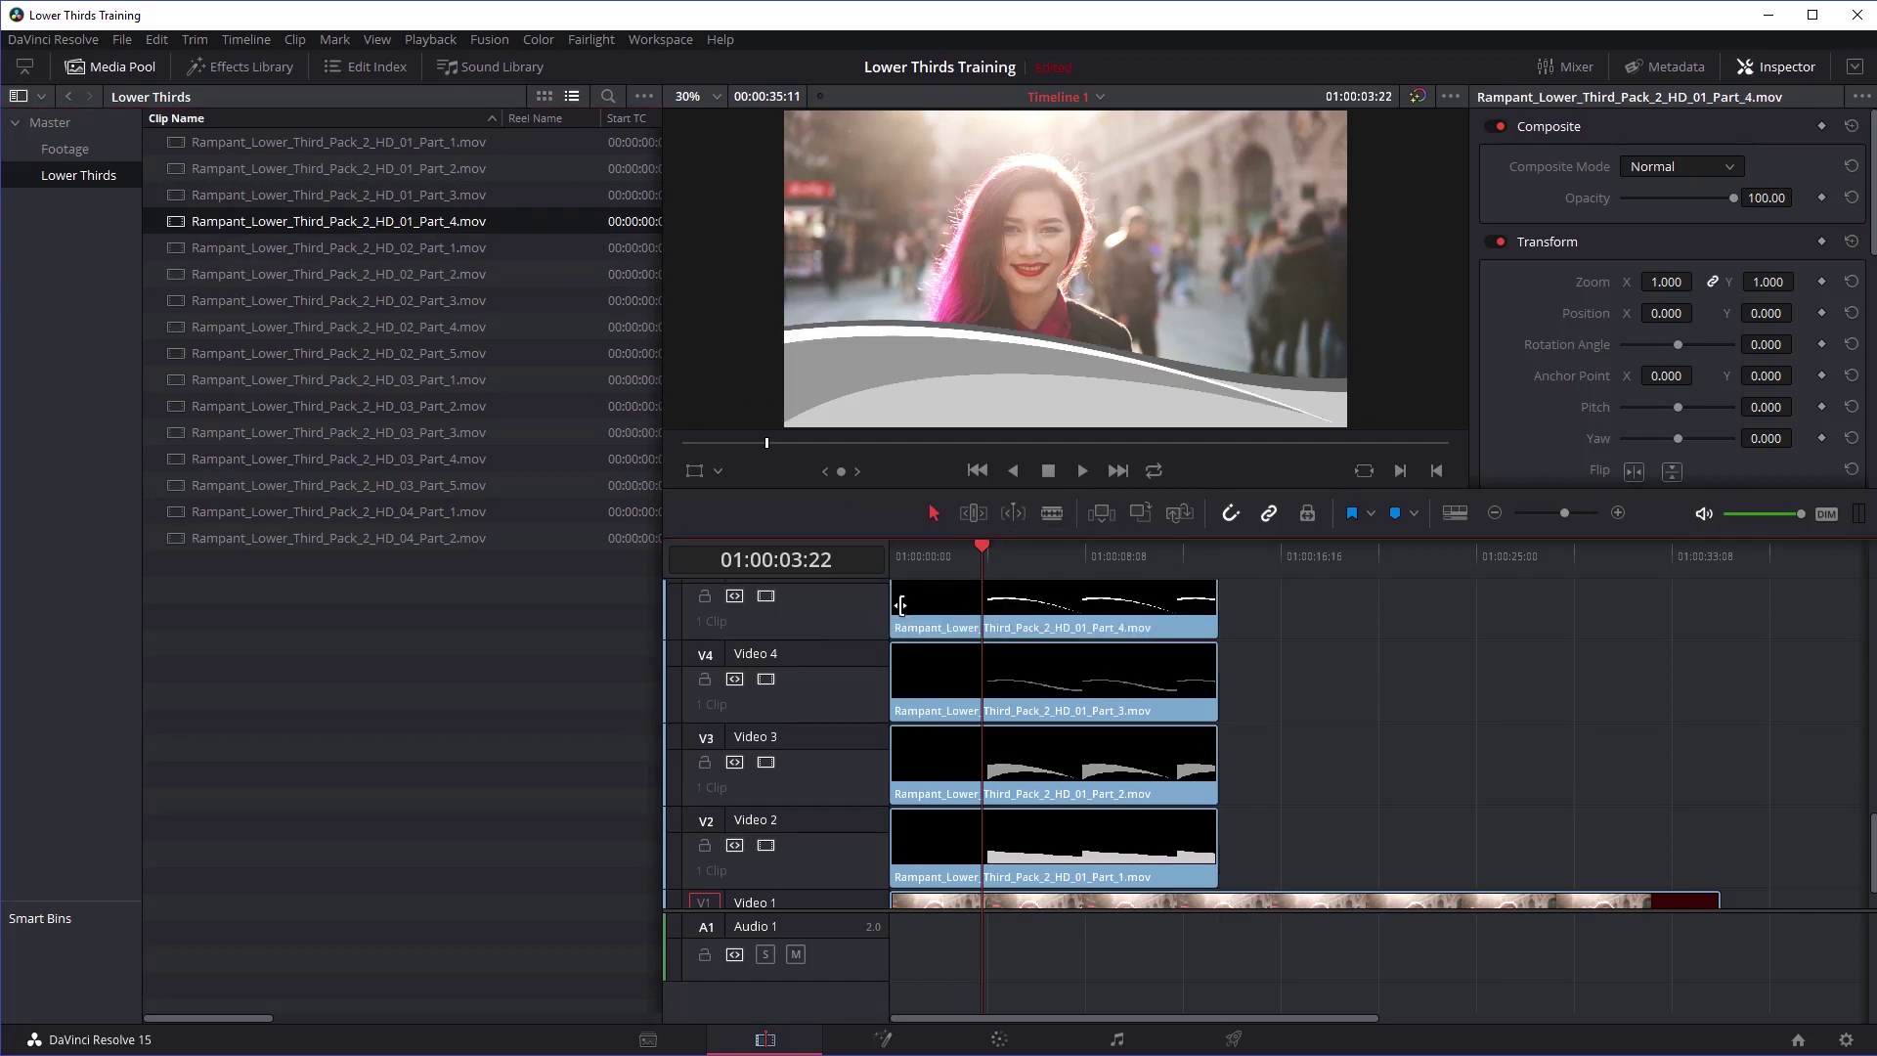
# Step: Play the timeline from its start, and shift all clips to begin at about 01:00:02:16
pyautogui.moveTo(978, 548); pyautogui.dragTo(877, 543)
pyautogui.press('space')
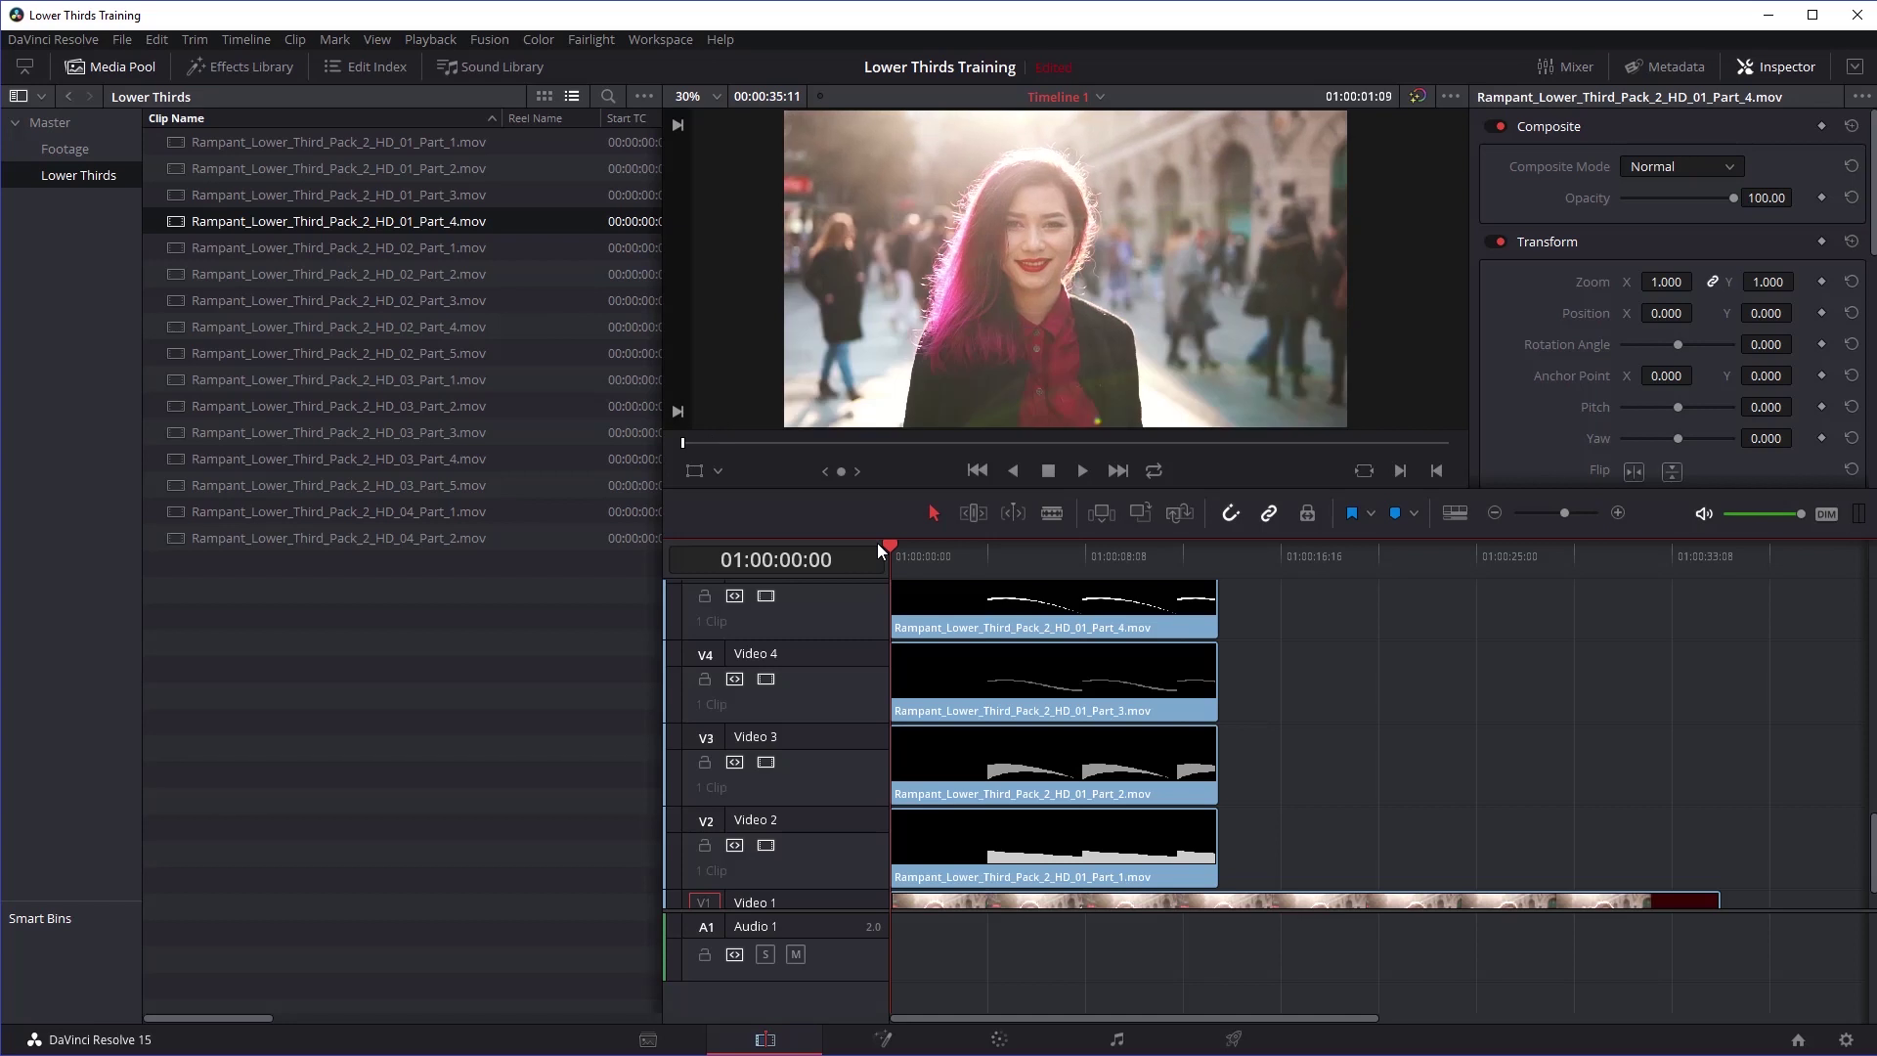
pyautogui.moveTo(929, 544); pyautogui.dragTo(881, 553)
pyautogui.moveTo(1351, 606); pyautogui.dragTo(1185, 903)
# Step: Play the stacked lower third animation from the start of the clips
pyautogui.click(936, 560)
pyautogui.press('space')
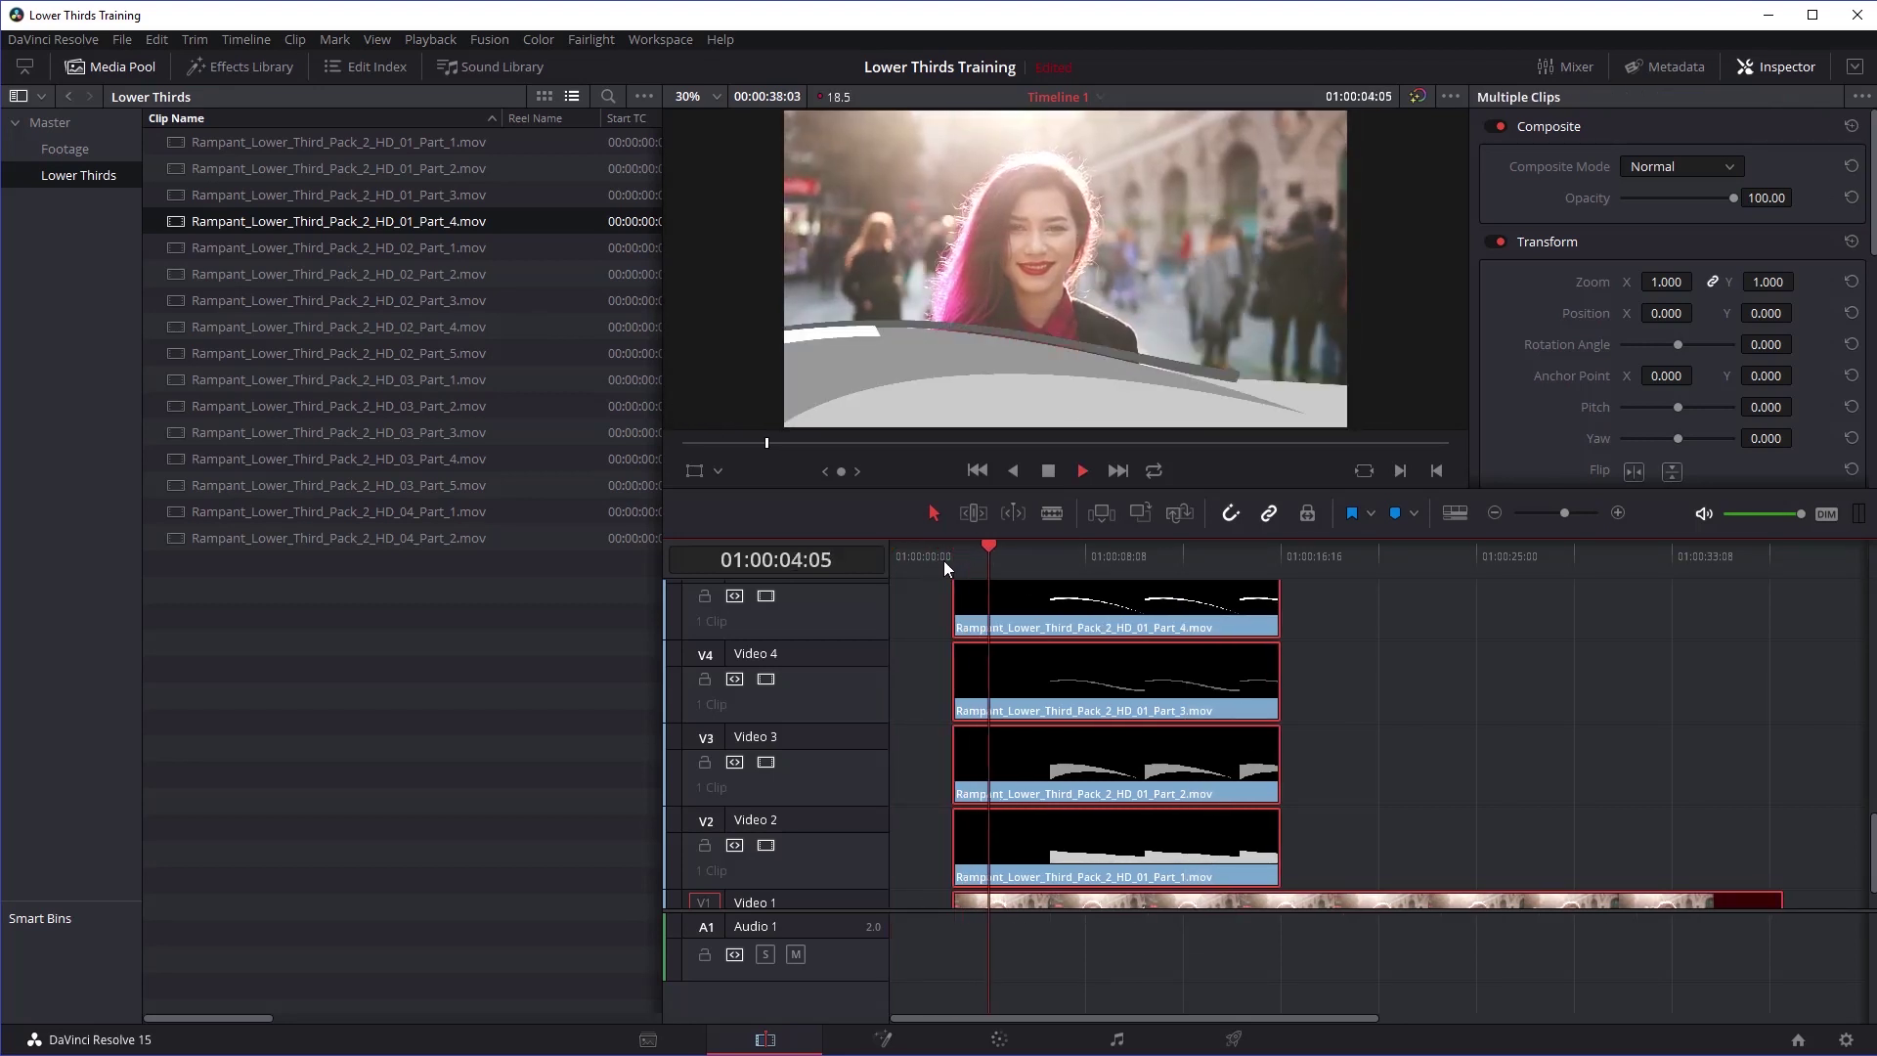
pyautogui.click(1023, 549)
pyautogui.moveTo(1022, 548); pyautogui.dragTo(952, 547)
pyautogui.press('space')
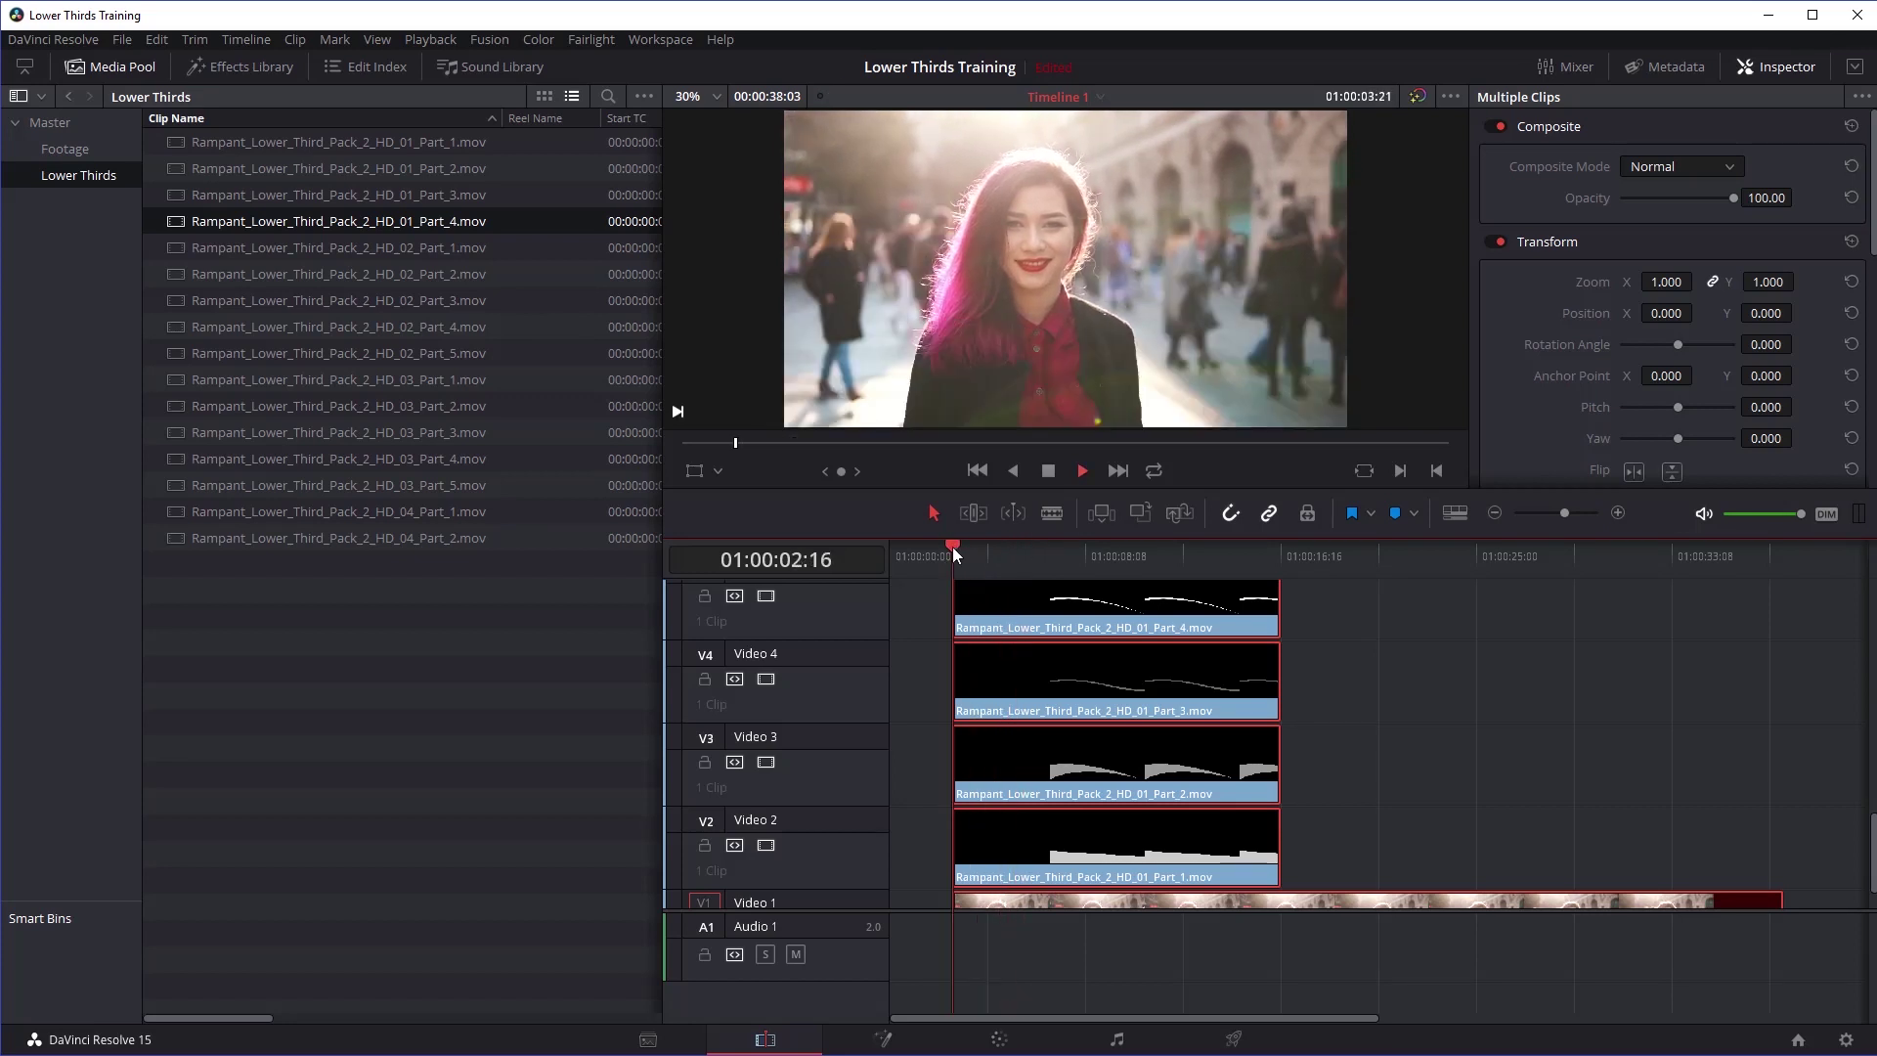
pyautogui.press('space')
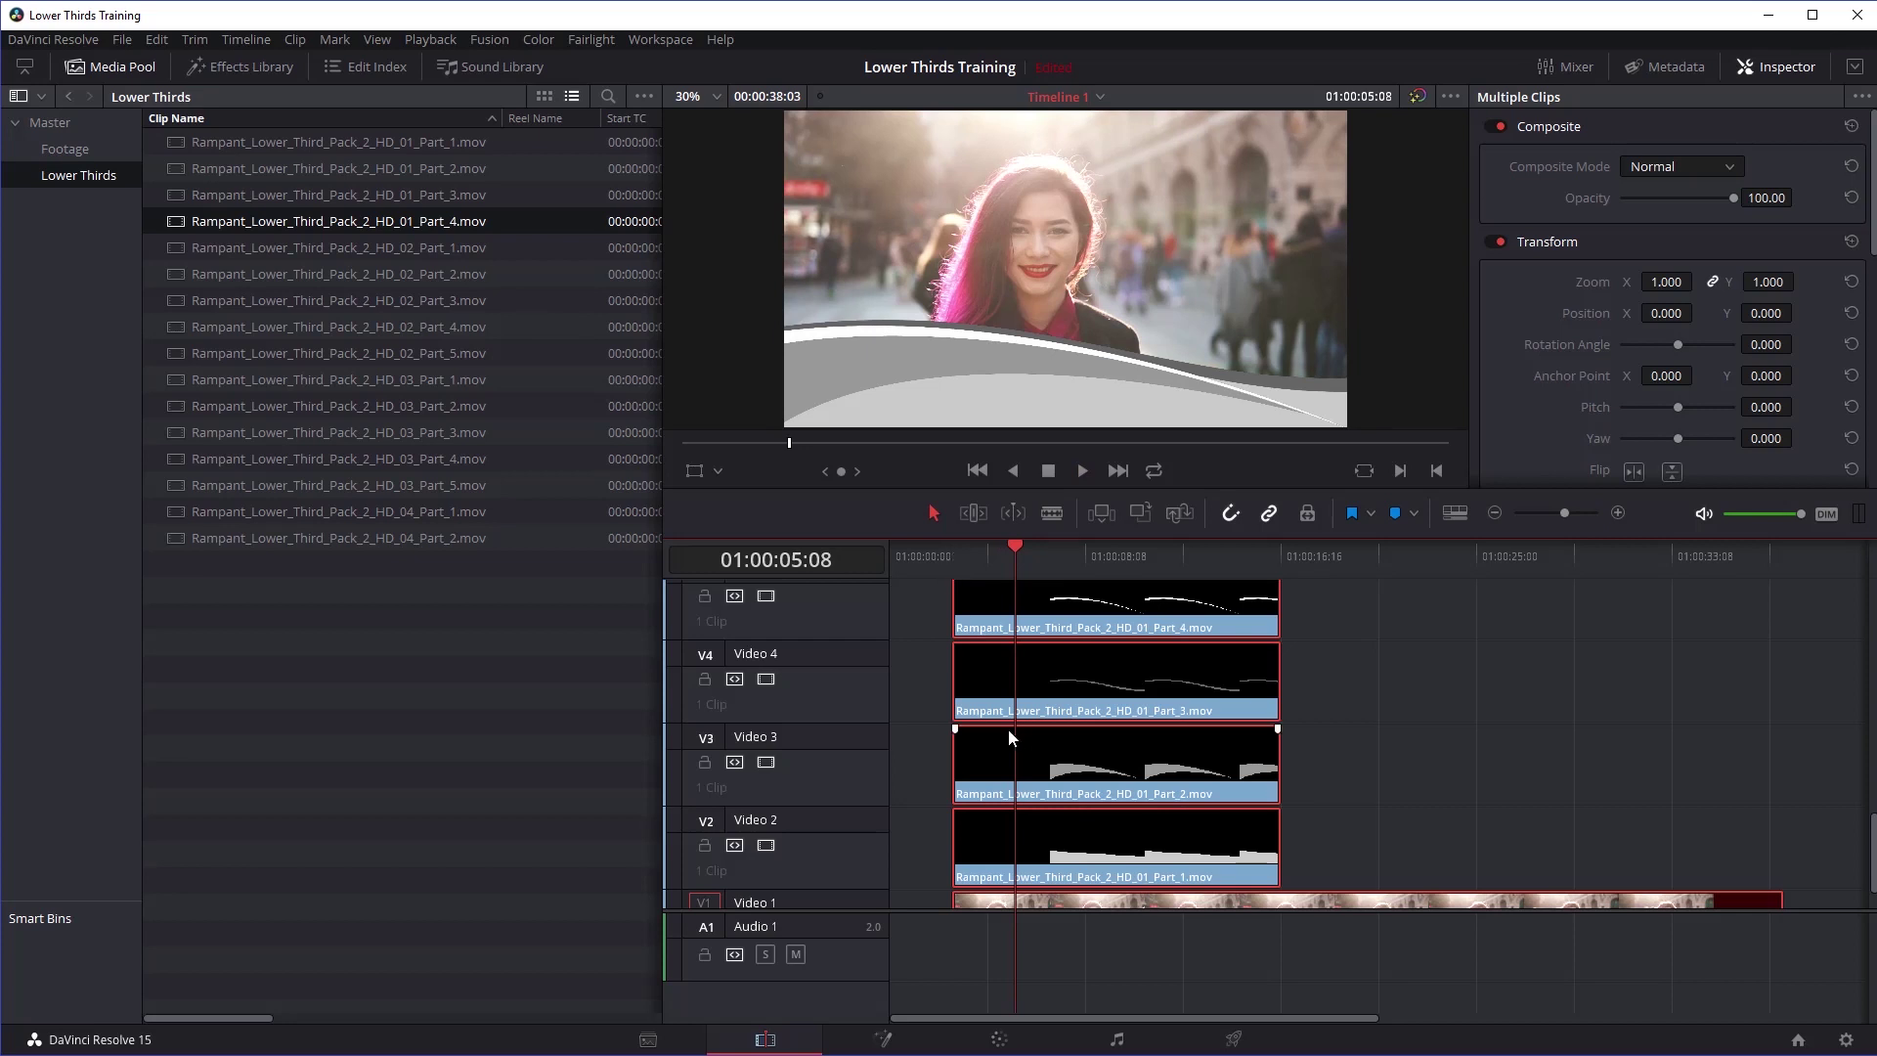
# Step: Disable and re-enable tracks Video 4 and Video 3 in turn to examine what each layer contributes
pyautogui.scroll(2, 935, 725)
pyautogui.scroll(1, 934, 734)
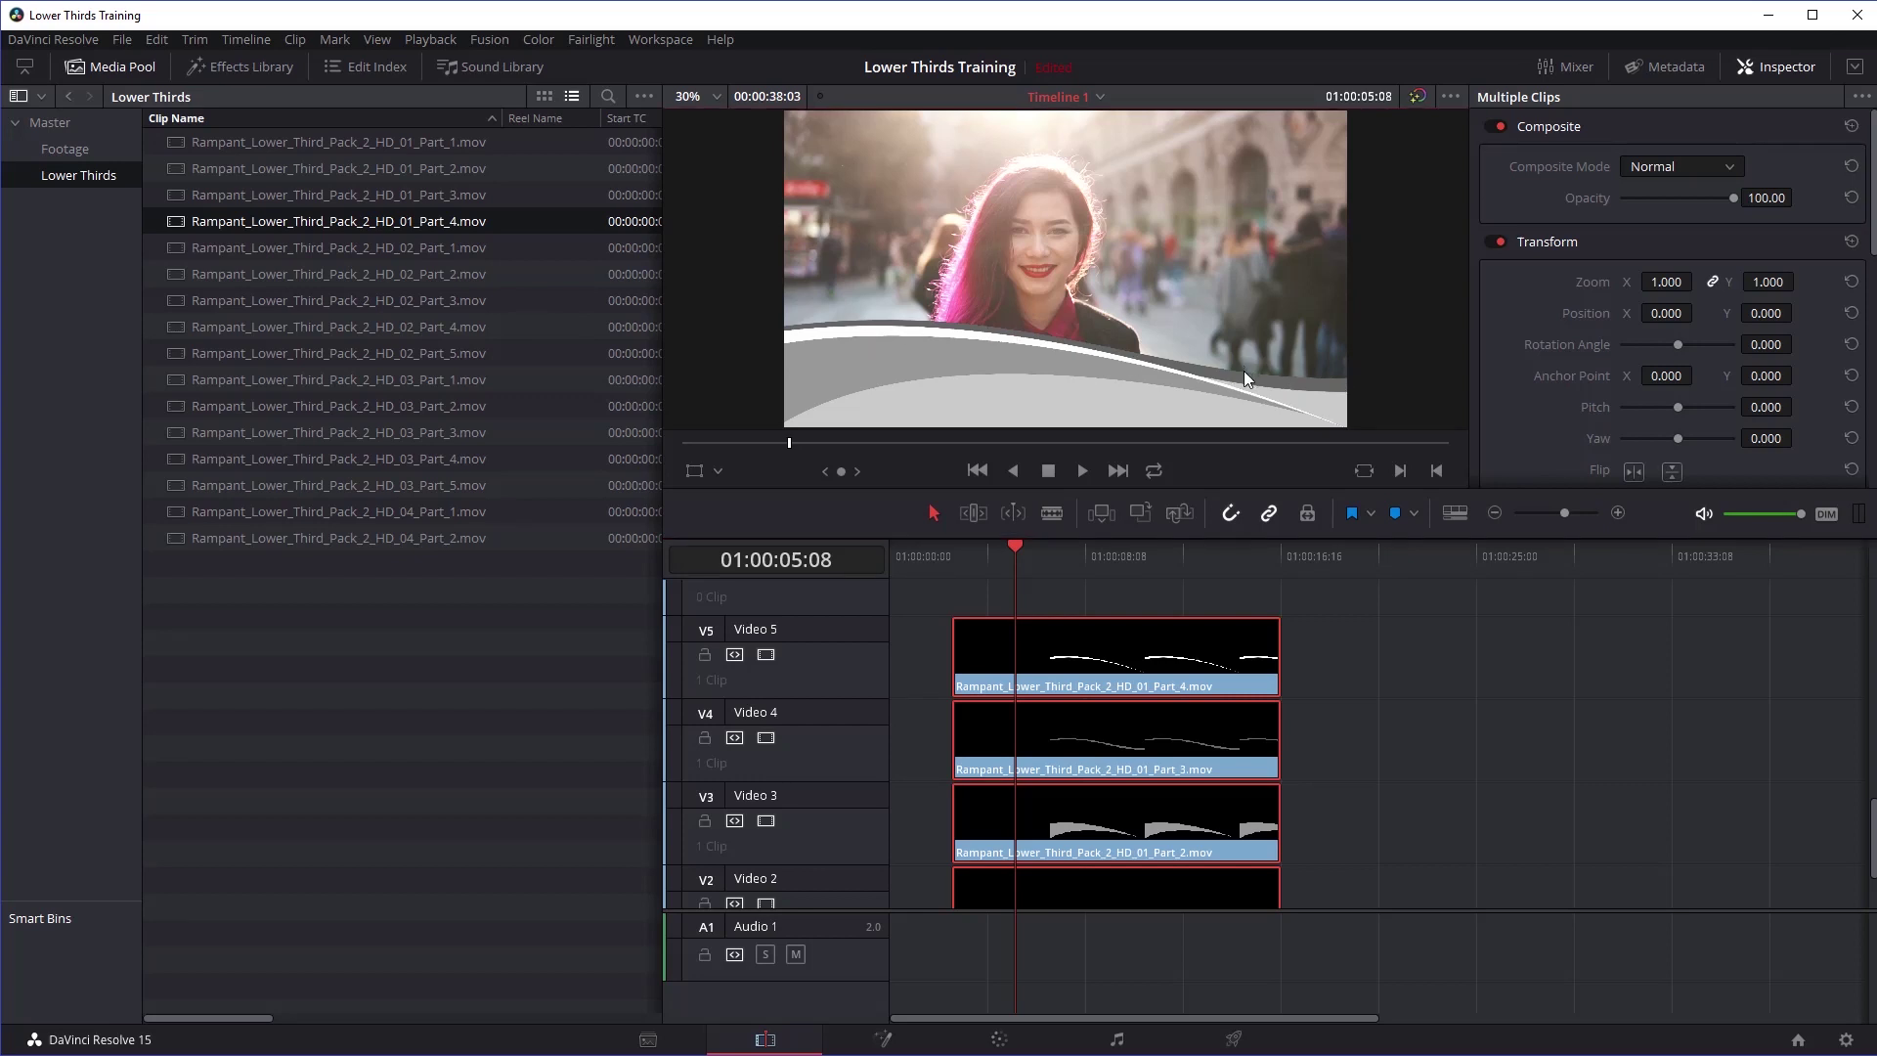
pyautogui.click(765, 738)
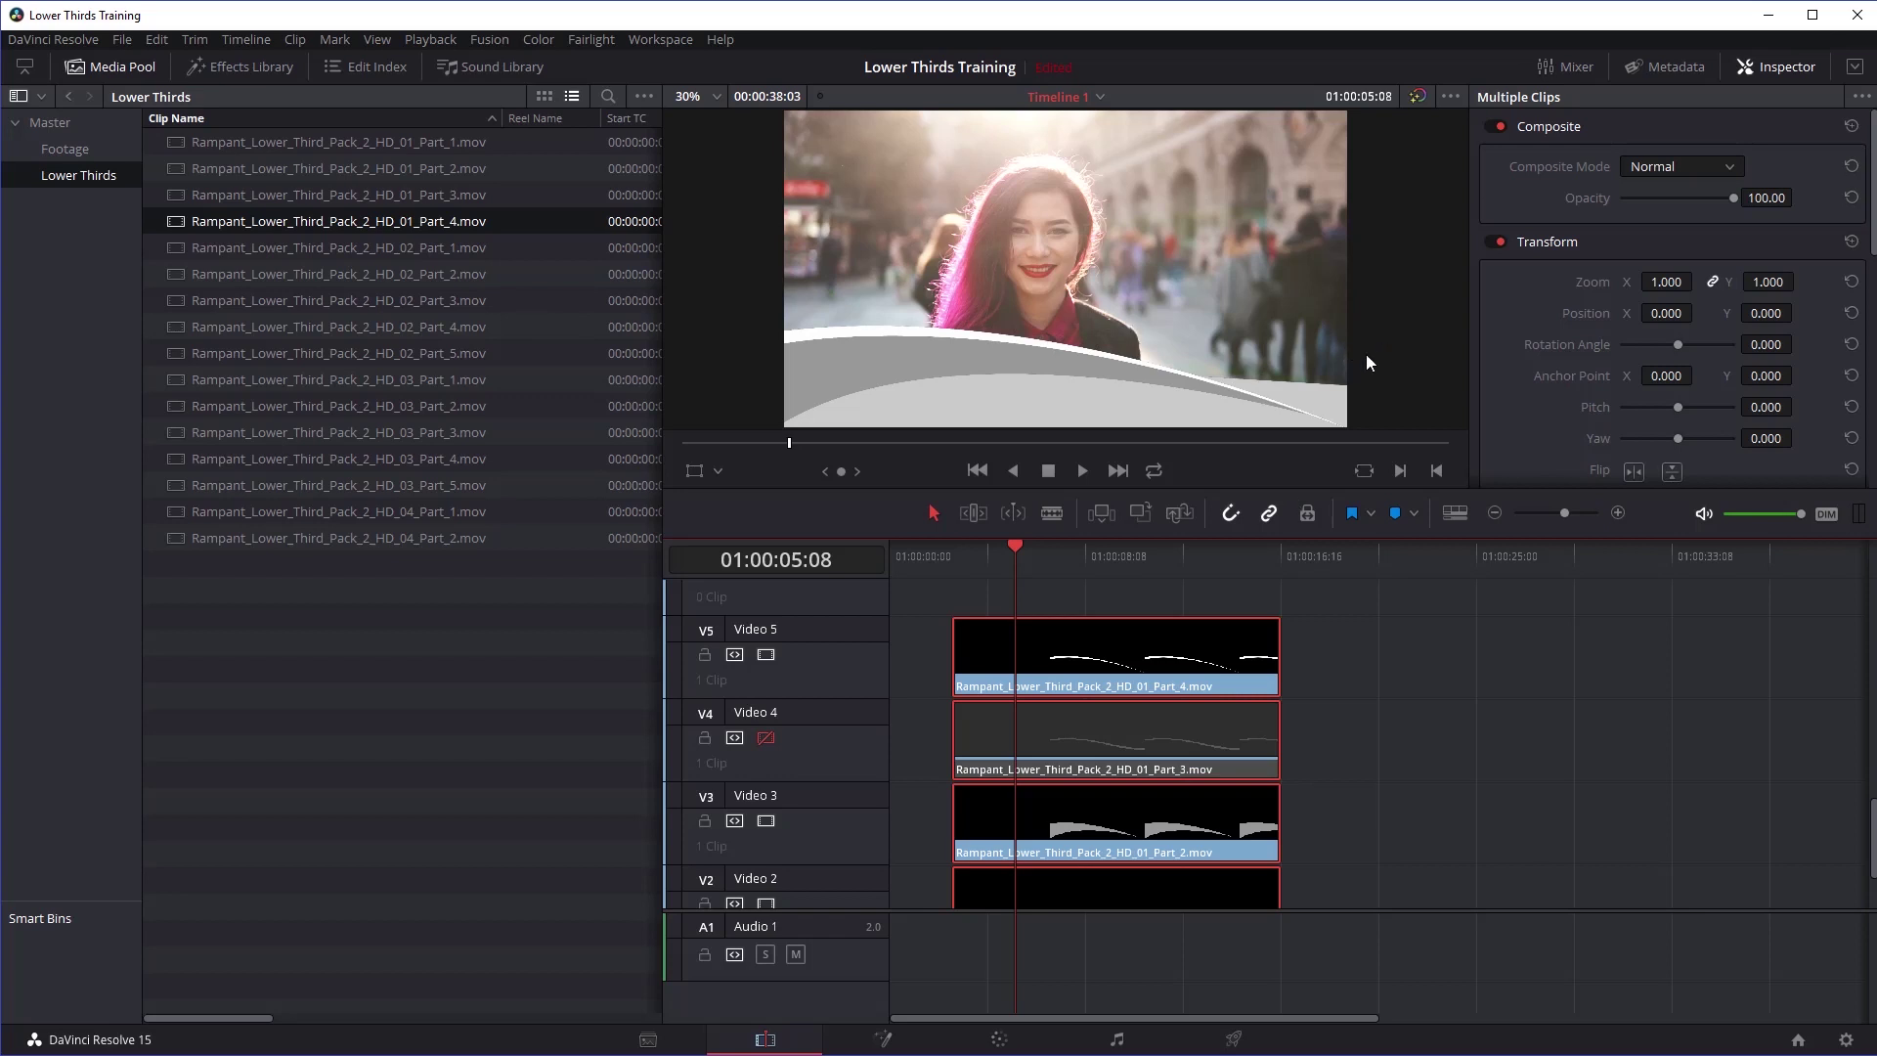
pyautogui.click(764, 738)
pyautogui.click(765, 821)
pyautogui.click(765, 821)
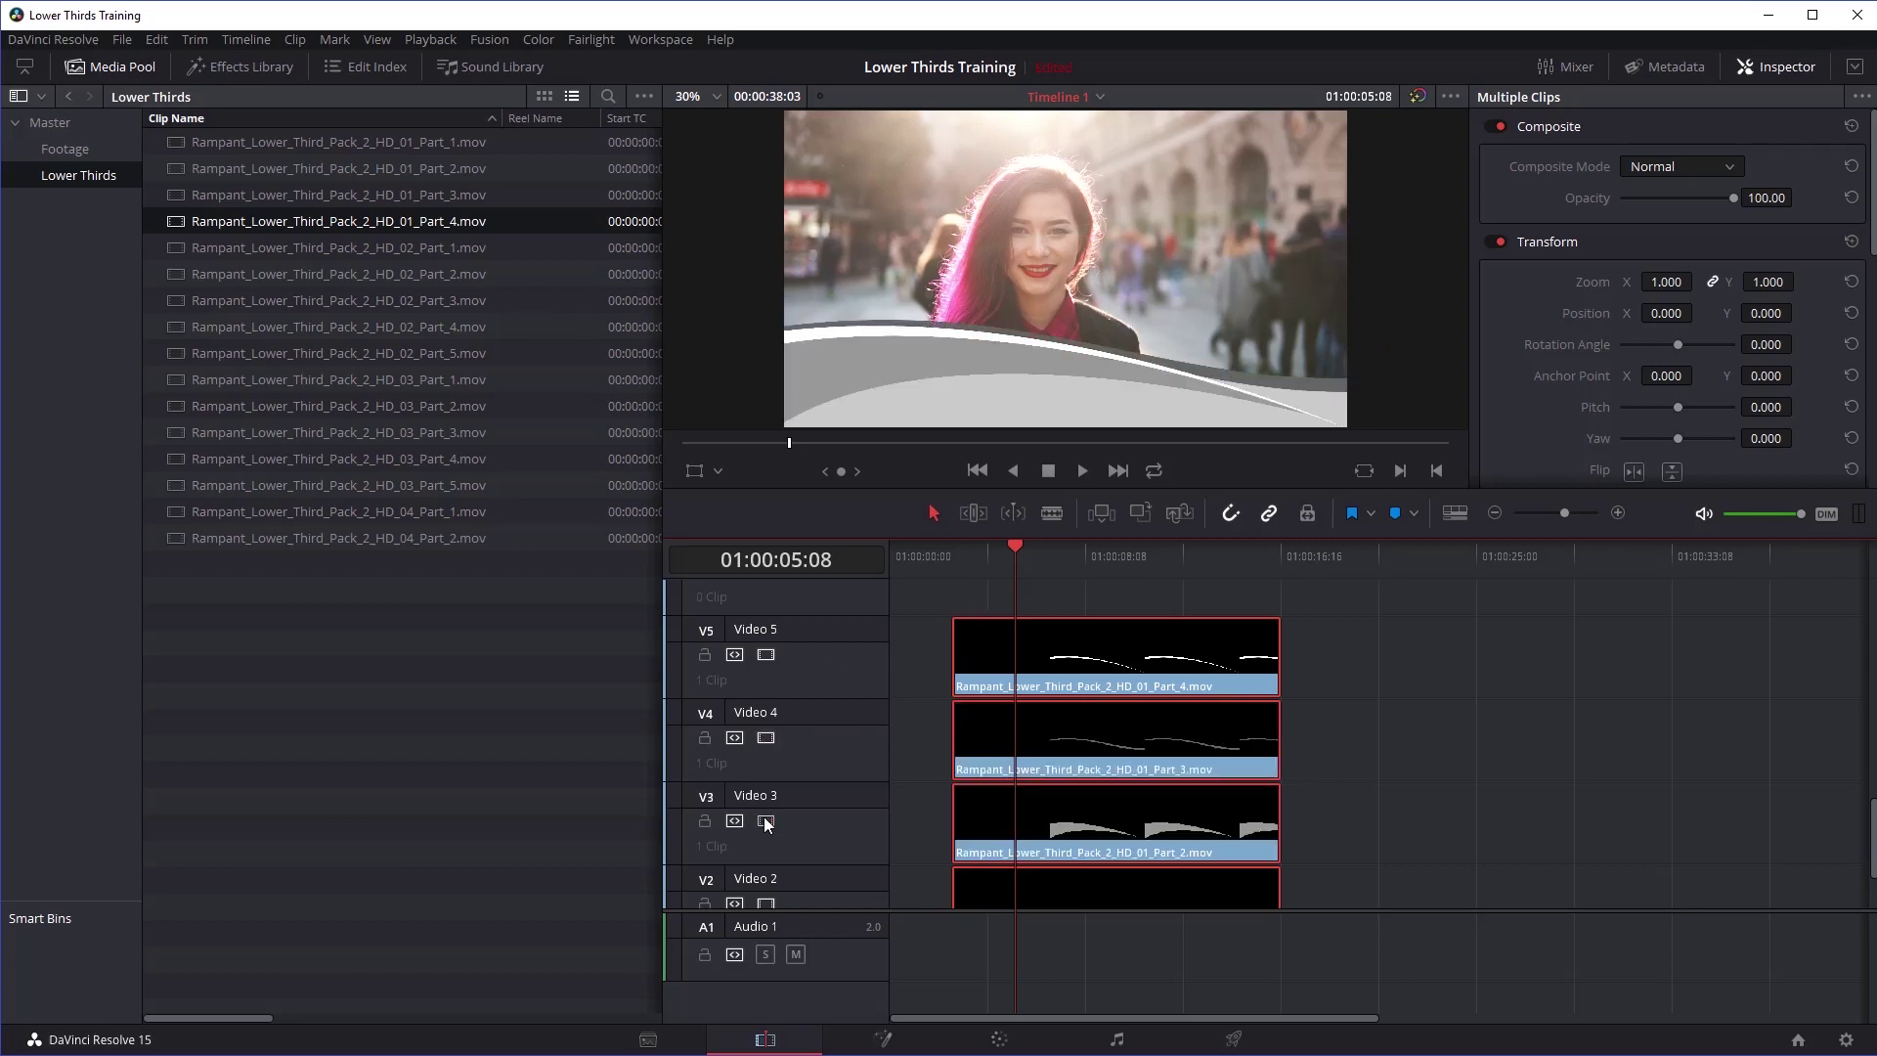
# Step: Disable tracks Video 3, Video 4 and Video 5 to isolate the Part_1 layer over the footage
pyautogui.click(765, 821)
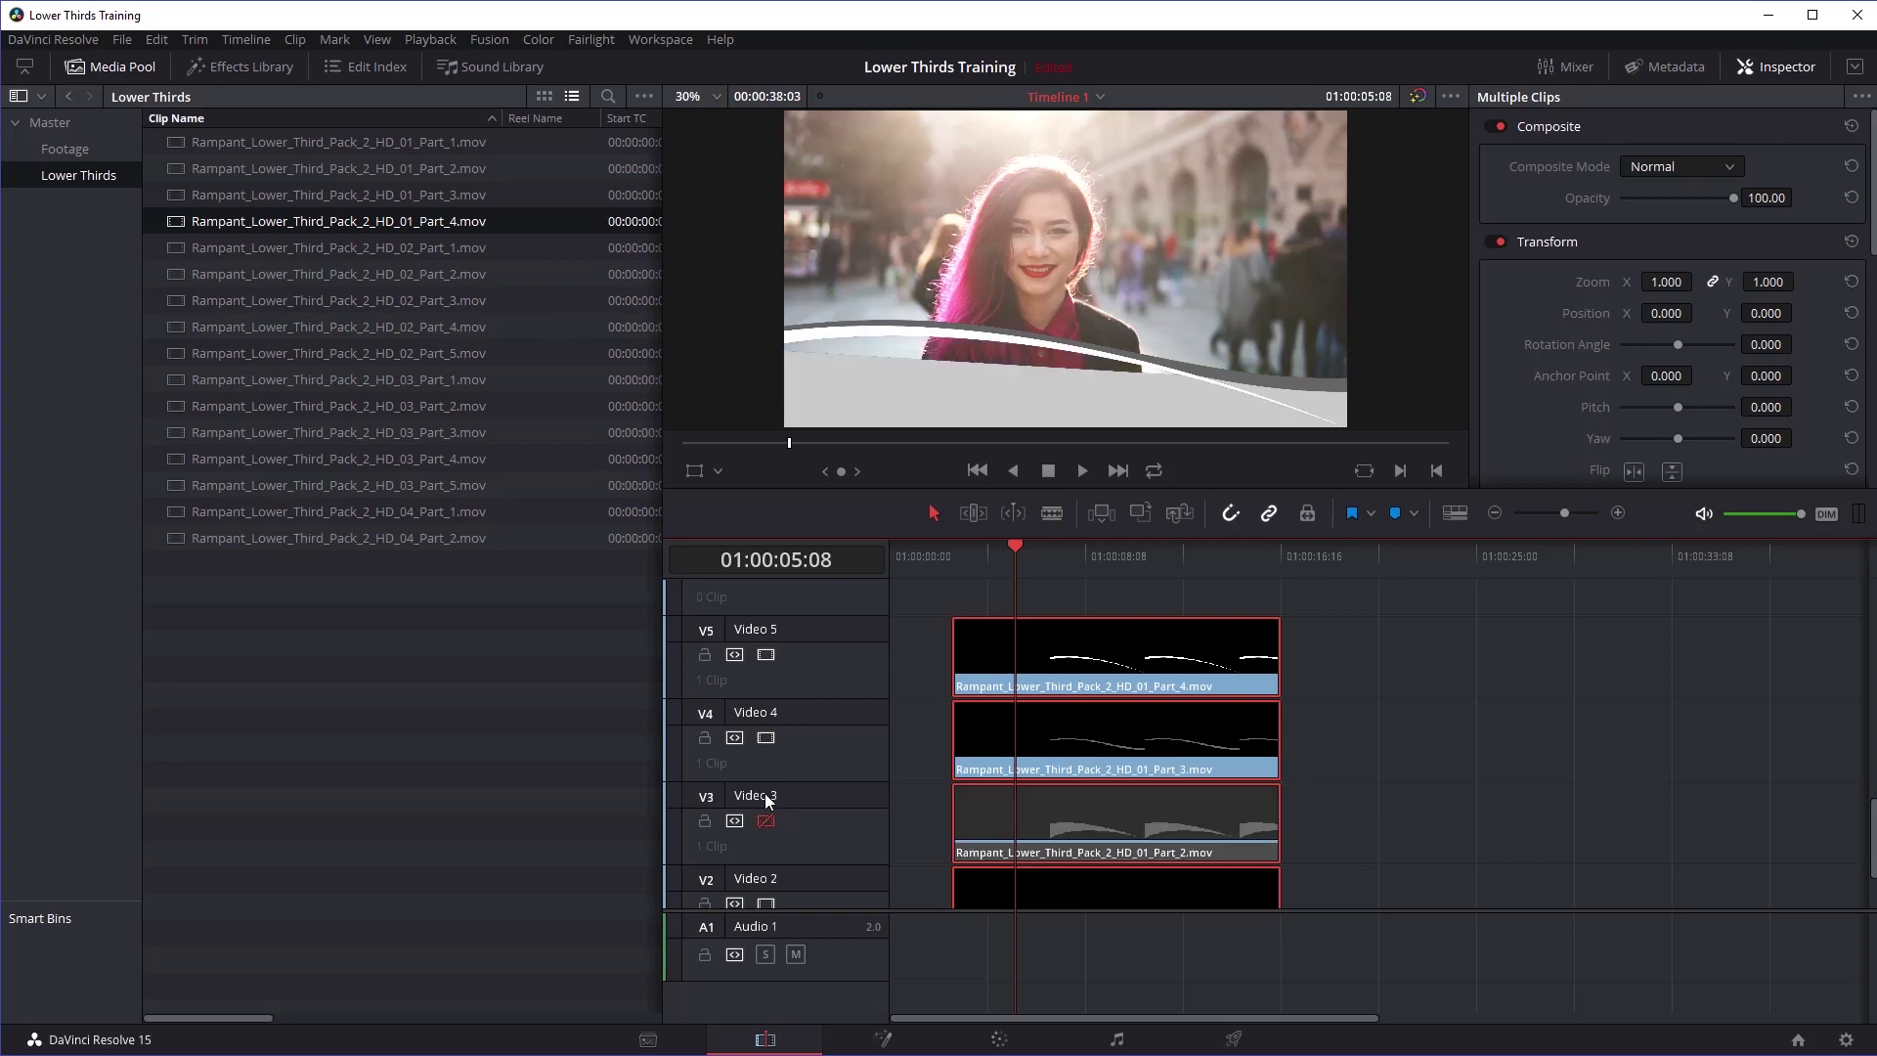
pyautogui.click(764, 738)
pyautogui.click(764, 655)
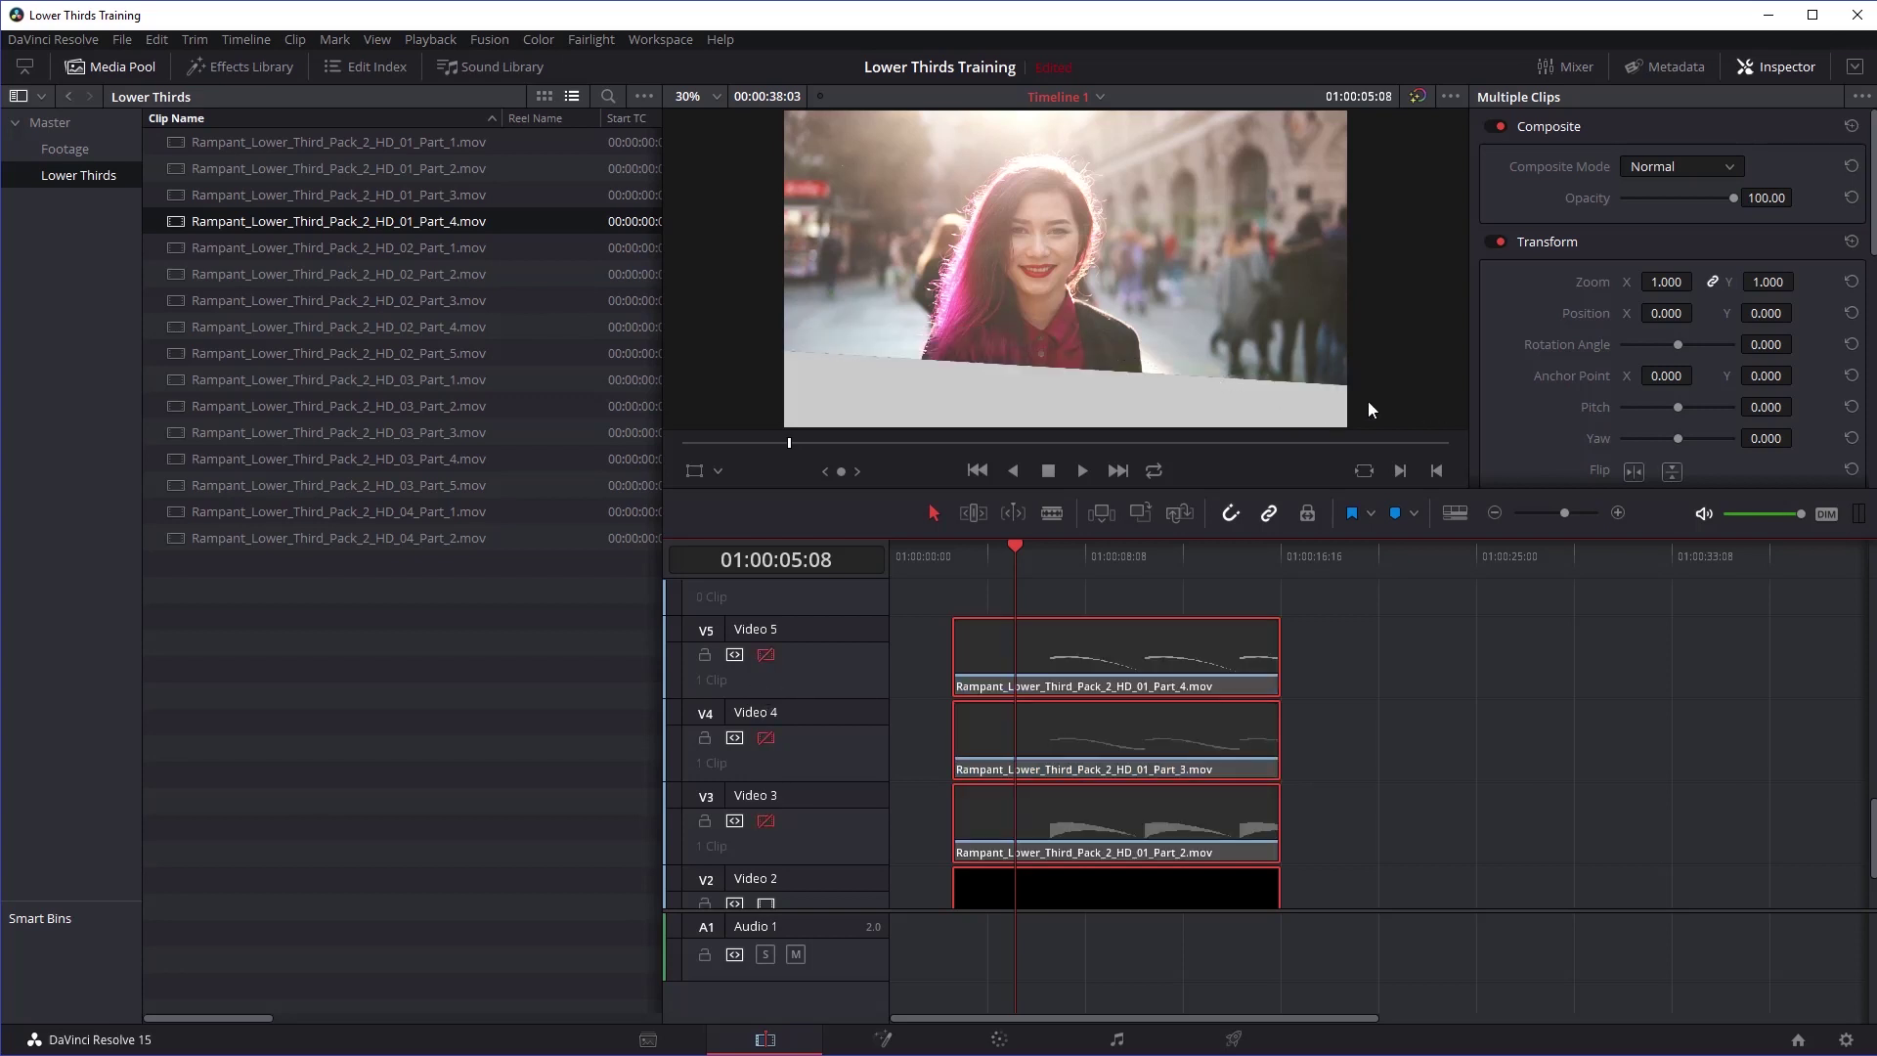
# Step: Play the timeline from just before the clips to examine the Part_1 layer's animation alone
pyautogui.moveTo(1011, 535); pyautogui.dragTo(958, 548)
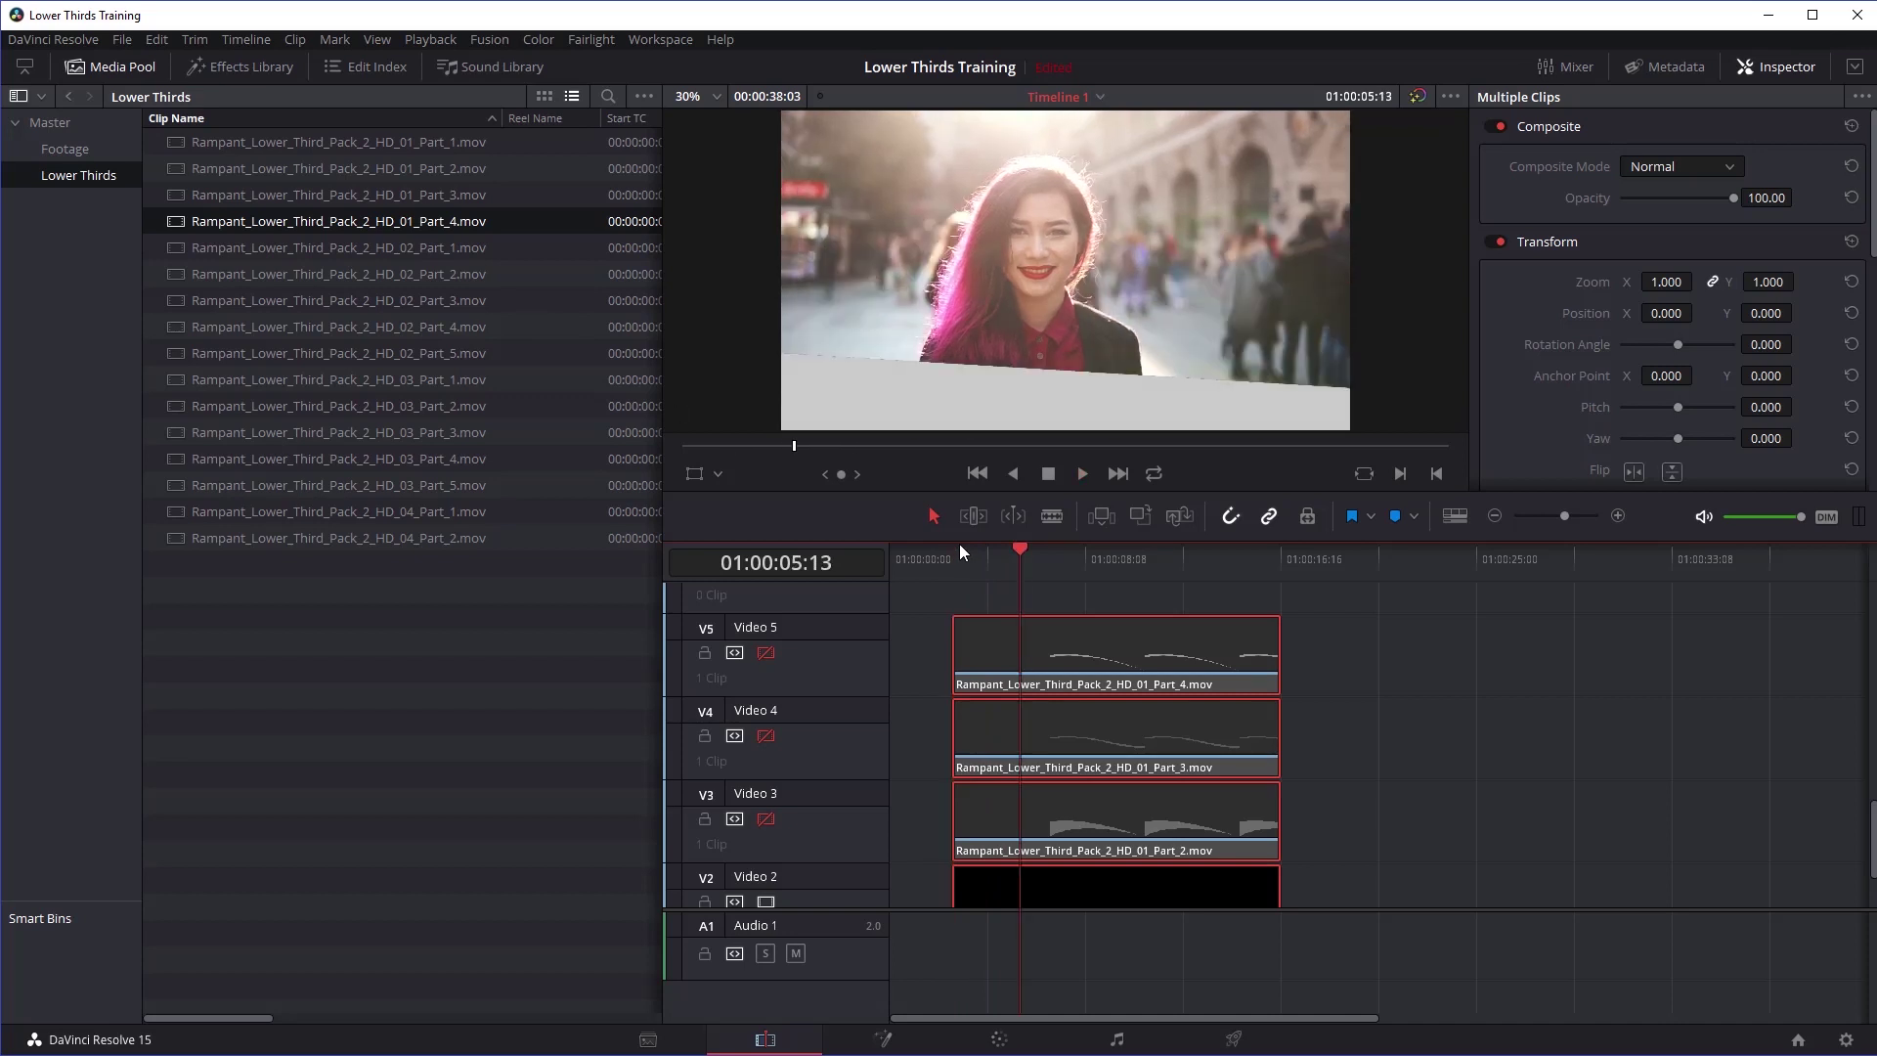
pyautogui.click(924, 553)
pyautogui.press('space')
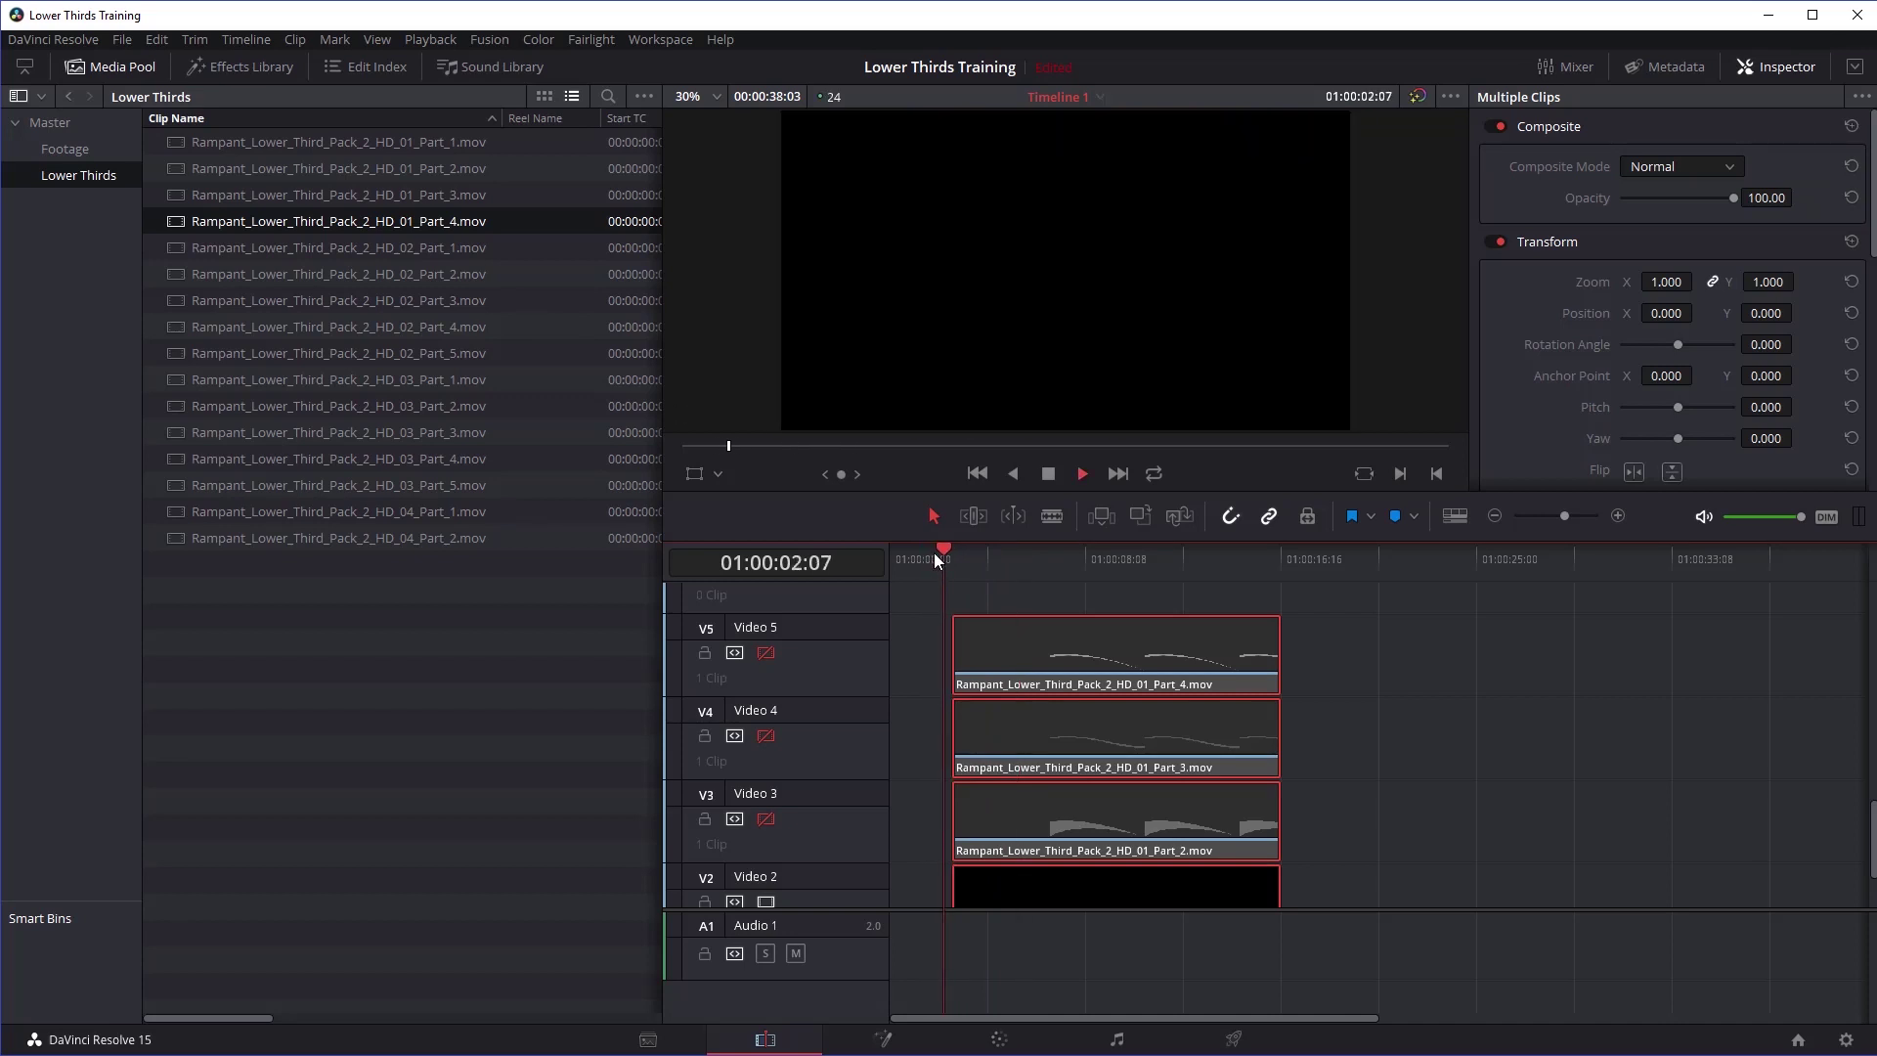
pyautogui.press('space')
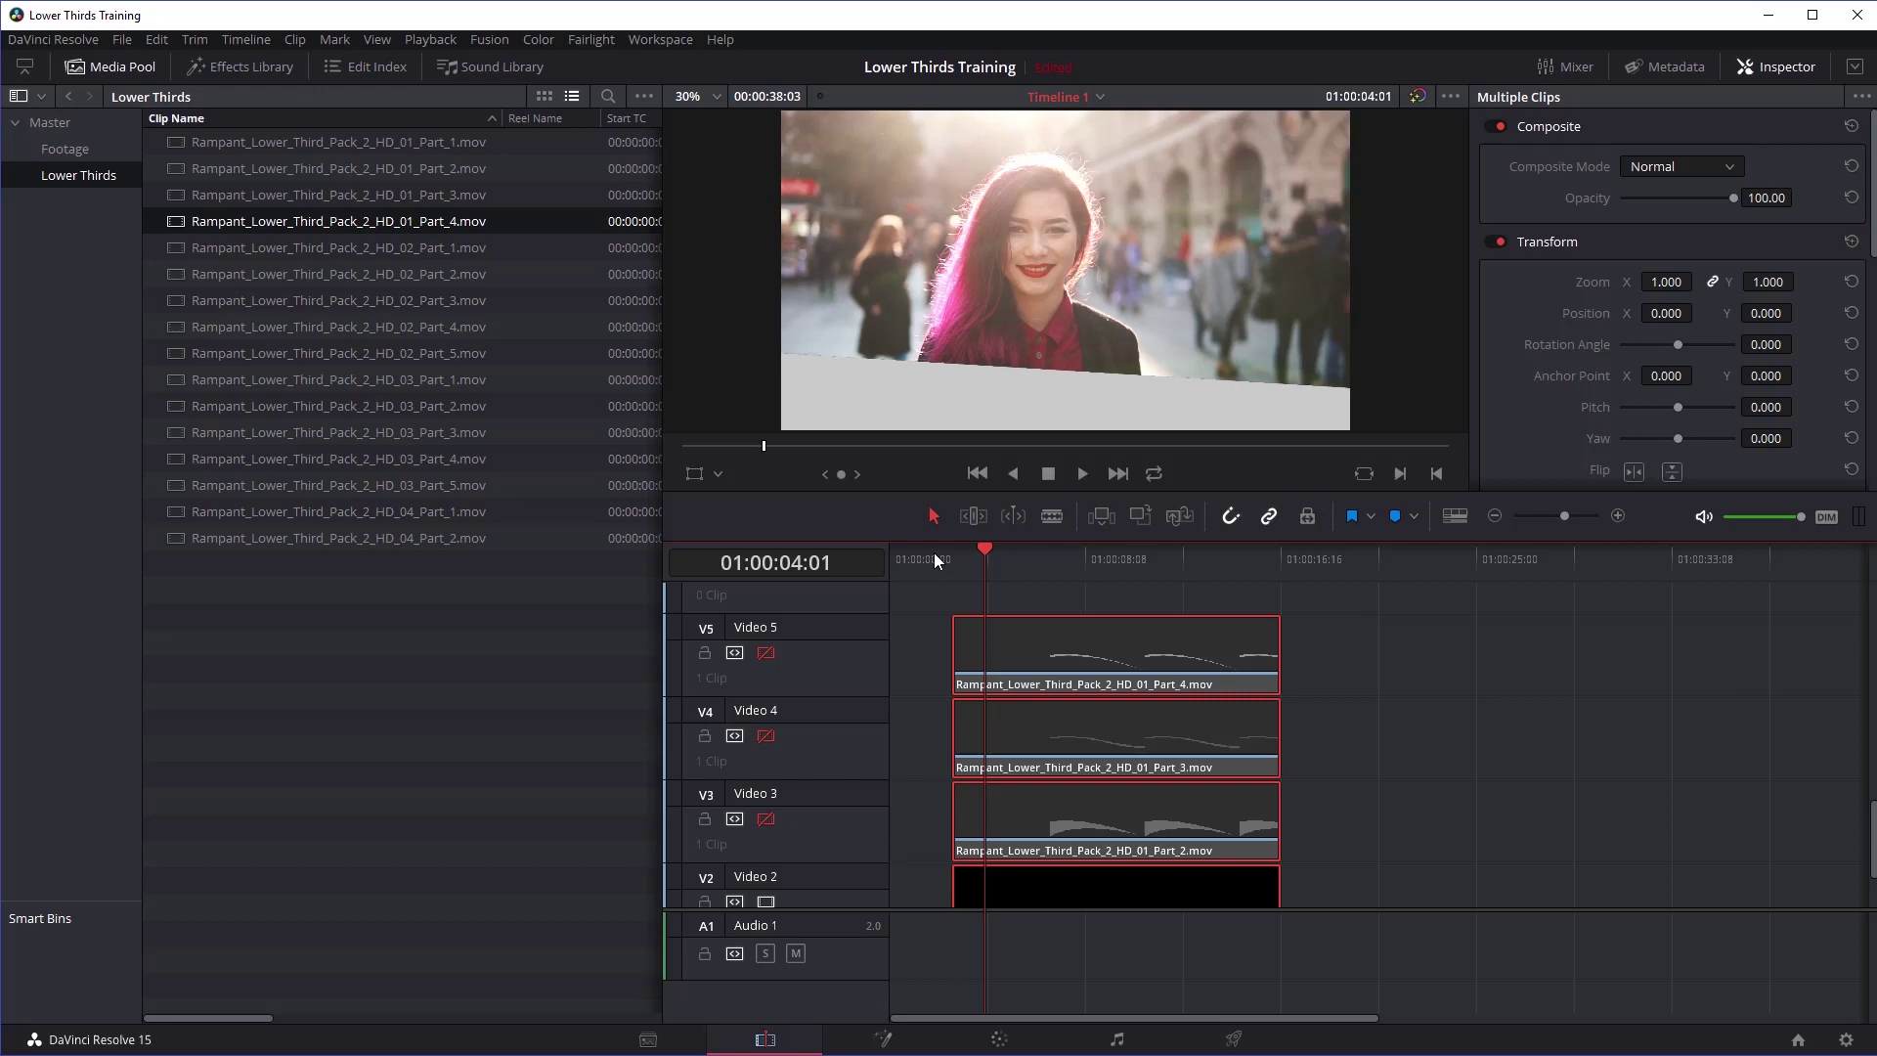
# Step: Re-enable tracks Video 3, Video 4 and Video 5
pyautogui.click(765, 819)
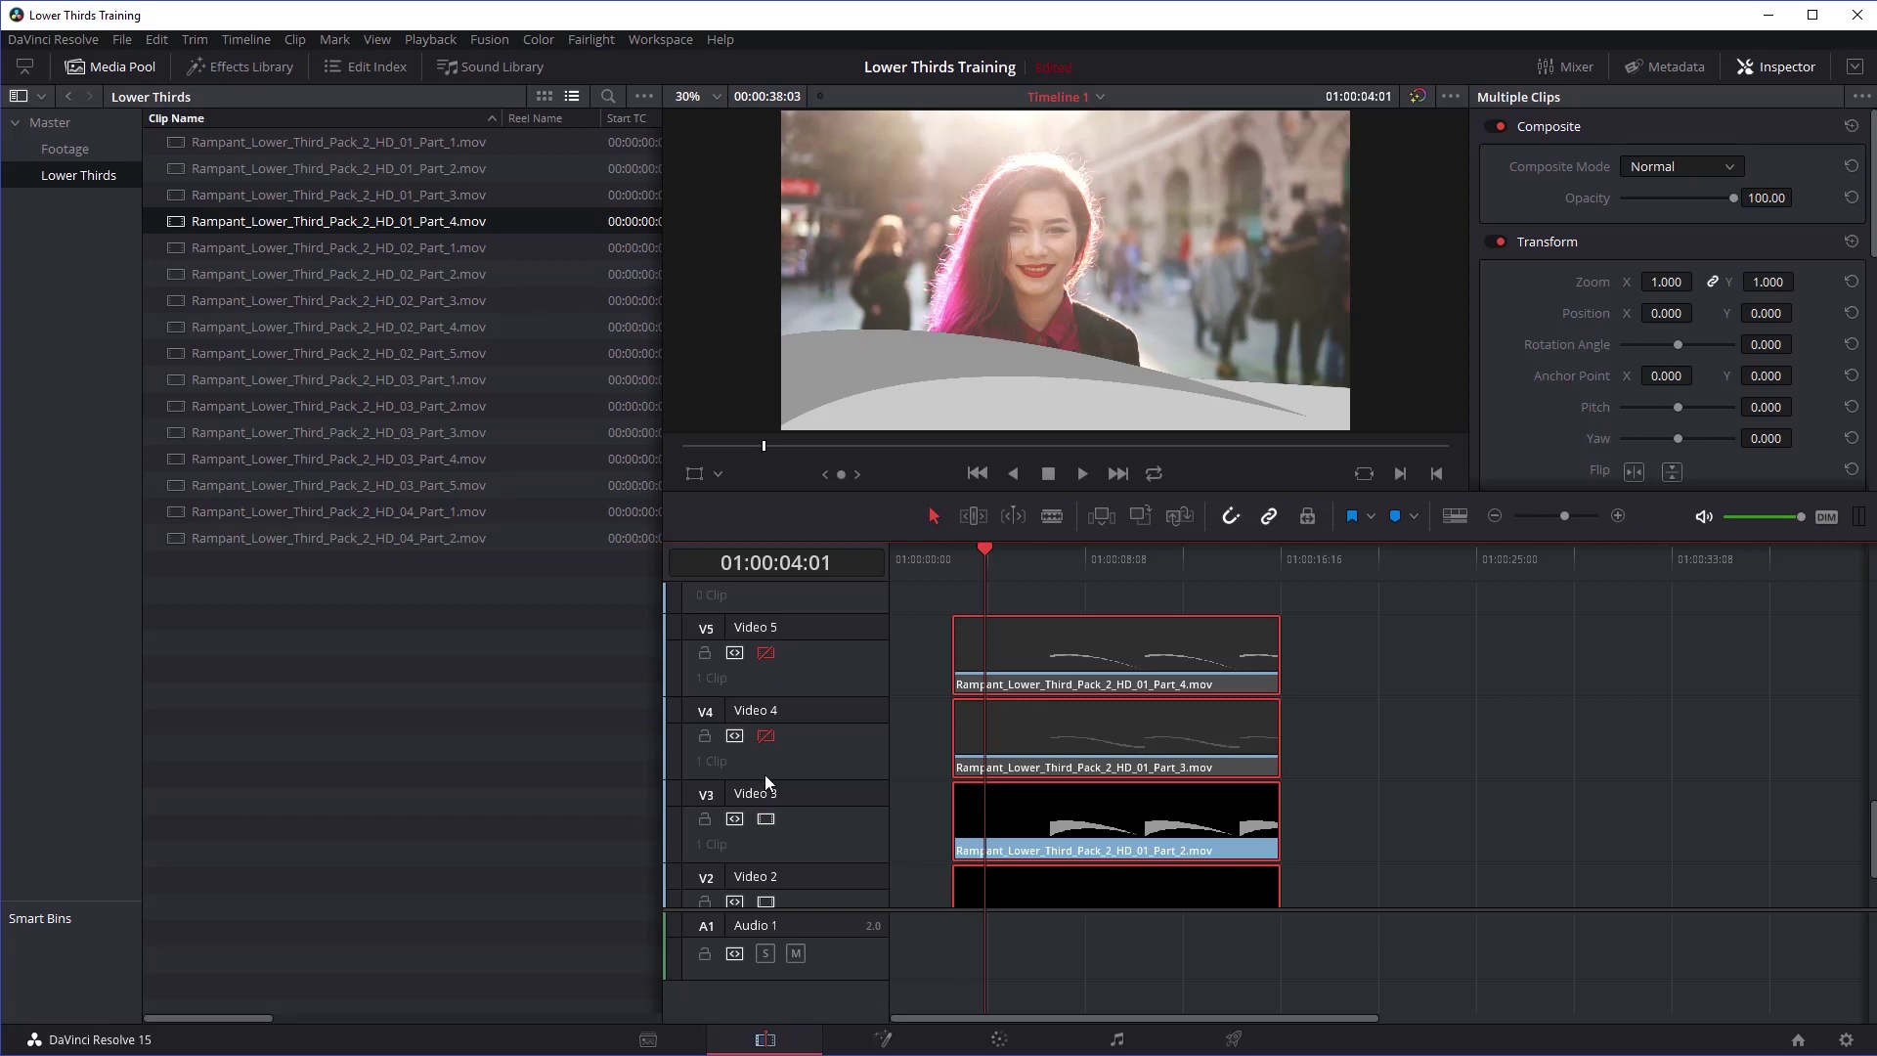
pyautogui.click(765, 735)
pyautogui.click(765, 652)
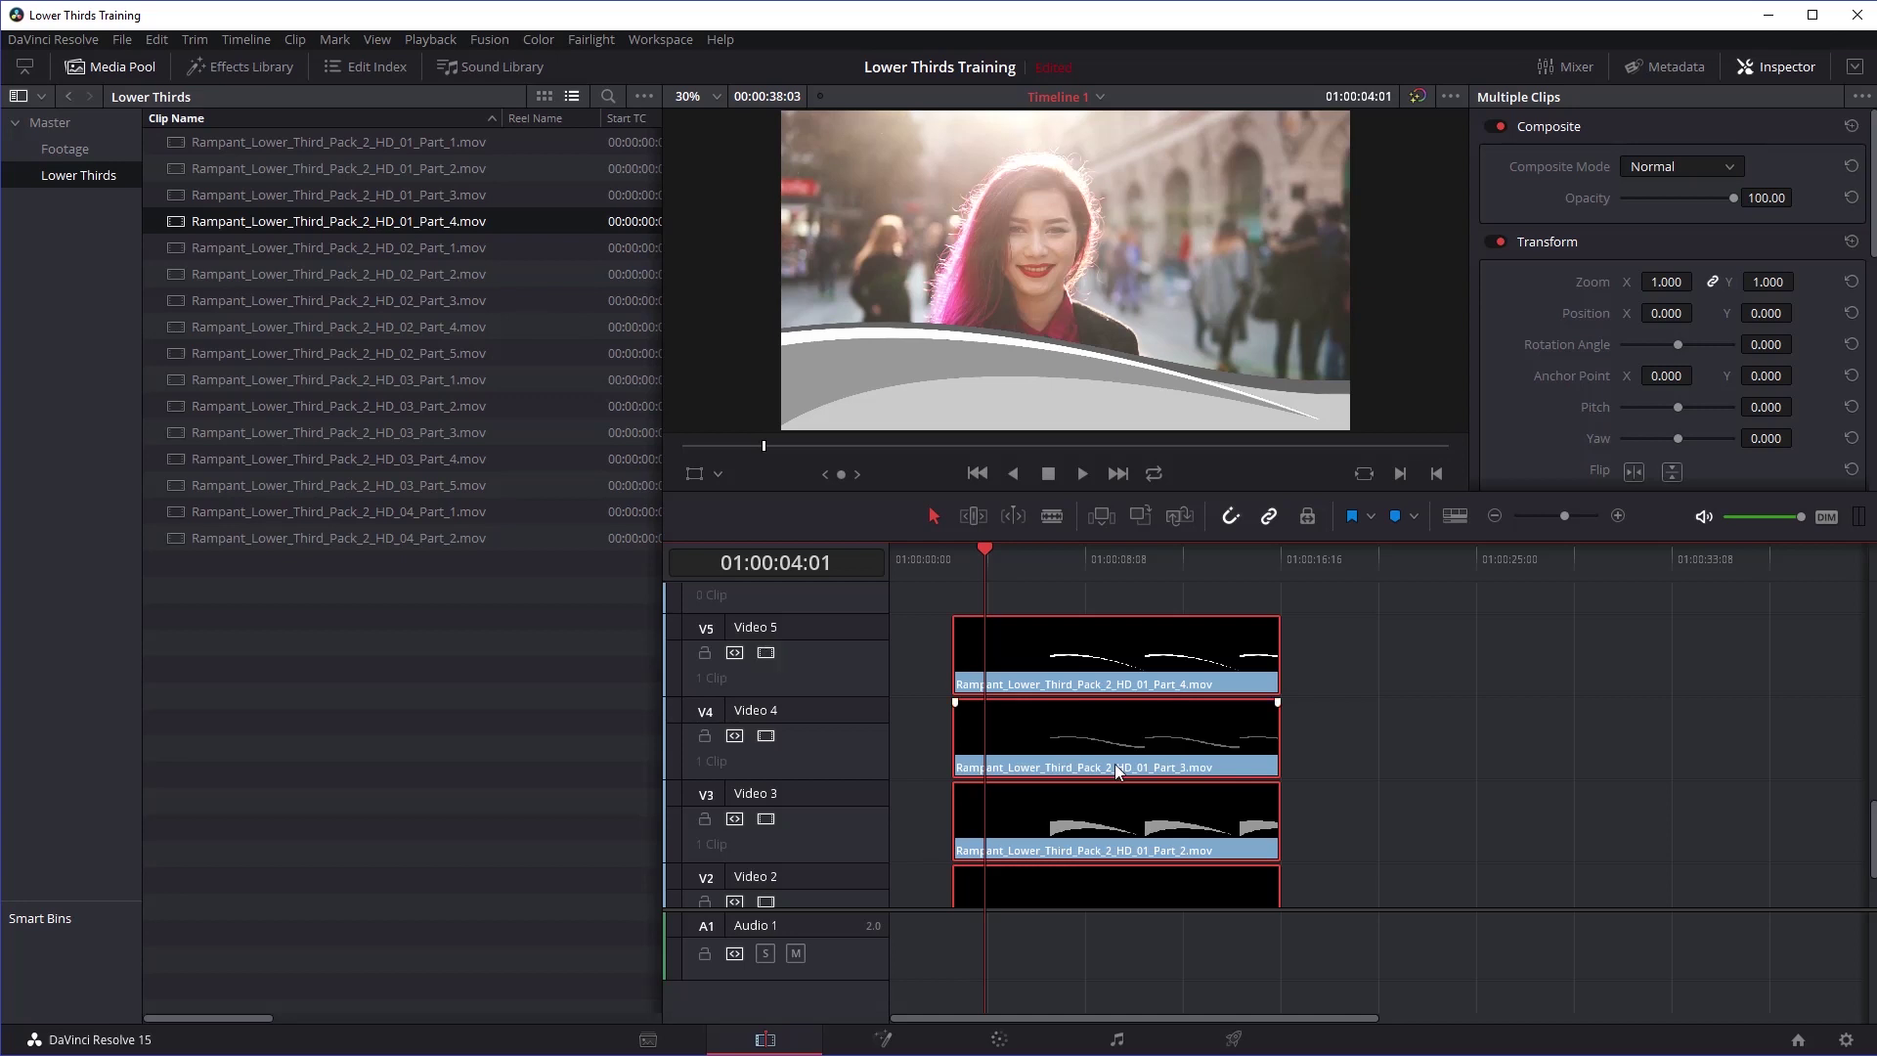
# Step: Mark the OpenFX Color Generator effect as a favorite and apply it to the Part_4 clip on Video 5
pyautogui.click(1026, 647)
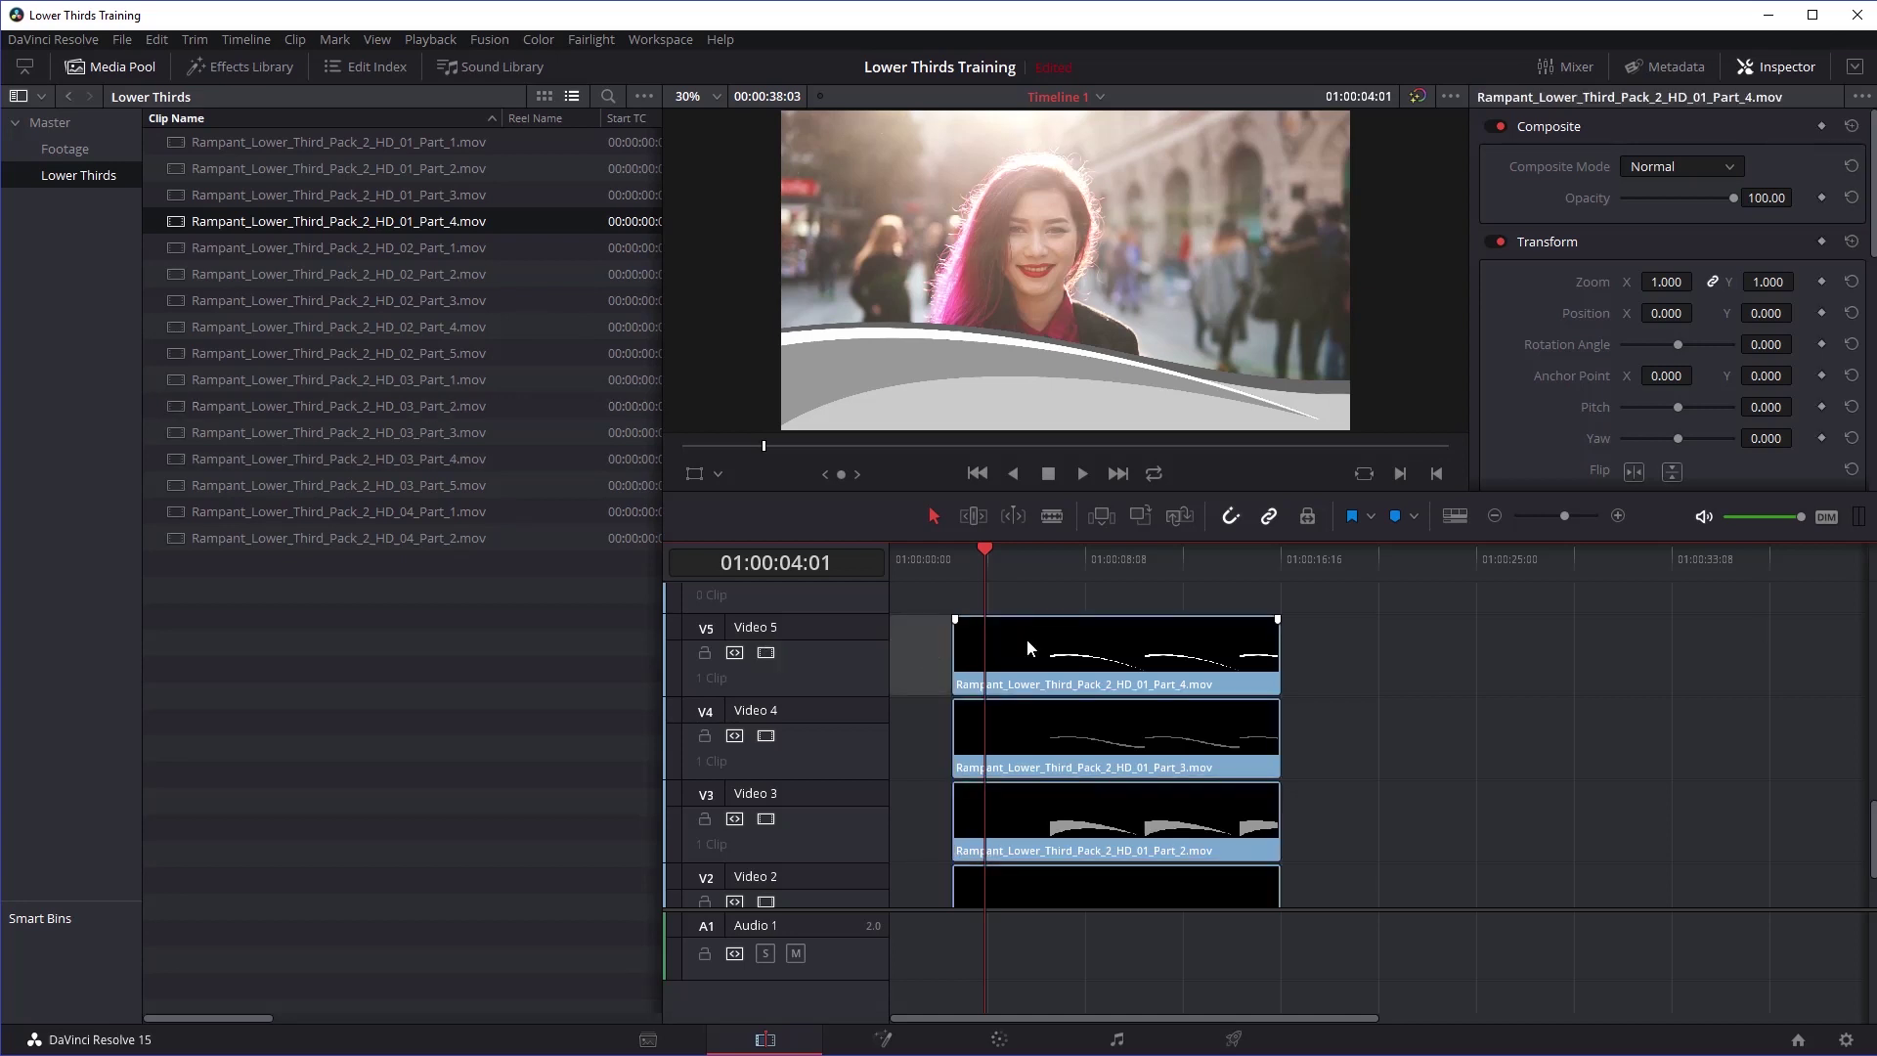
pyautogui.click(236, 69)
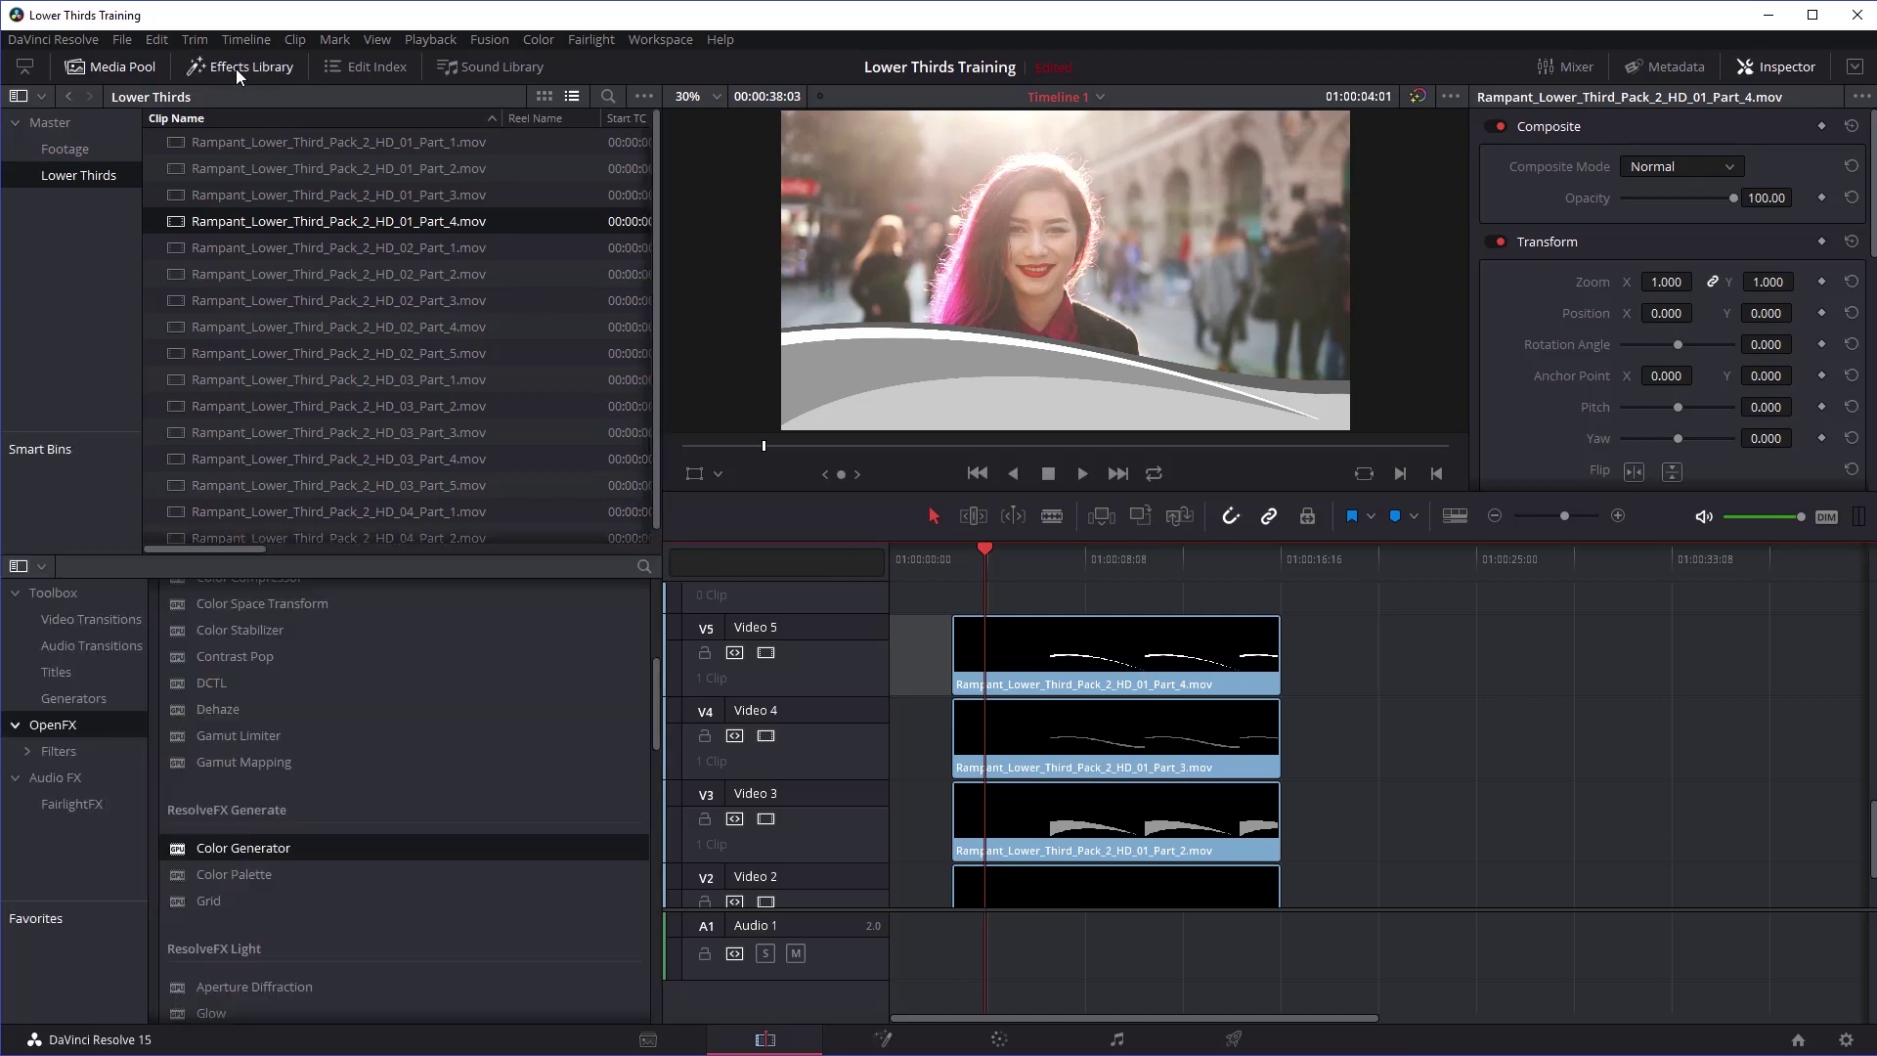
pyautogui.click(49, 590)
pyautogui.click(60, 728)
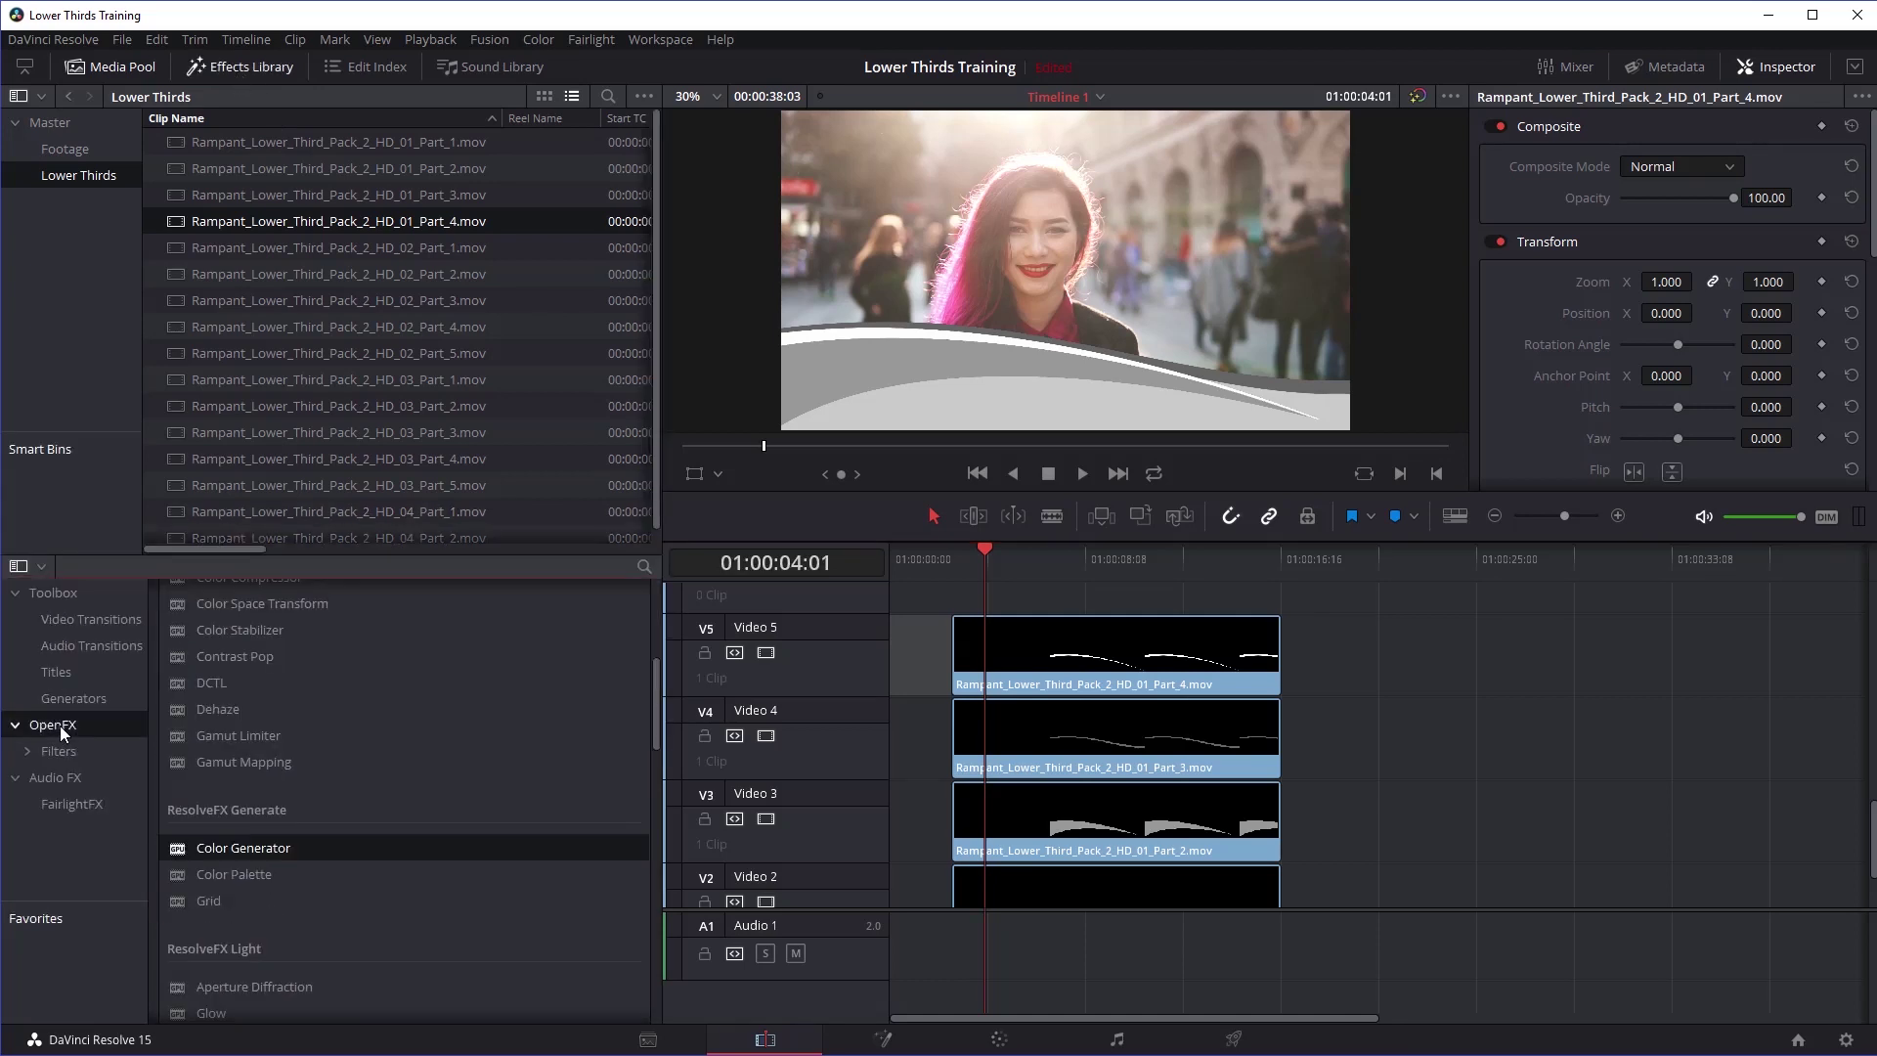
pyautogui.scroll(5, 233, 718)
pyautogui.scroll(-5, 233, 717)
pyautogui.scroll(-2, 233, 718)
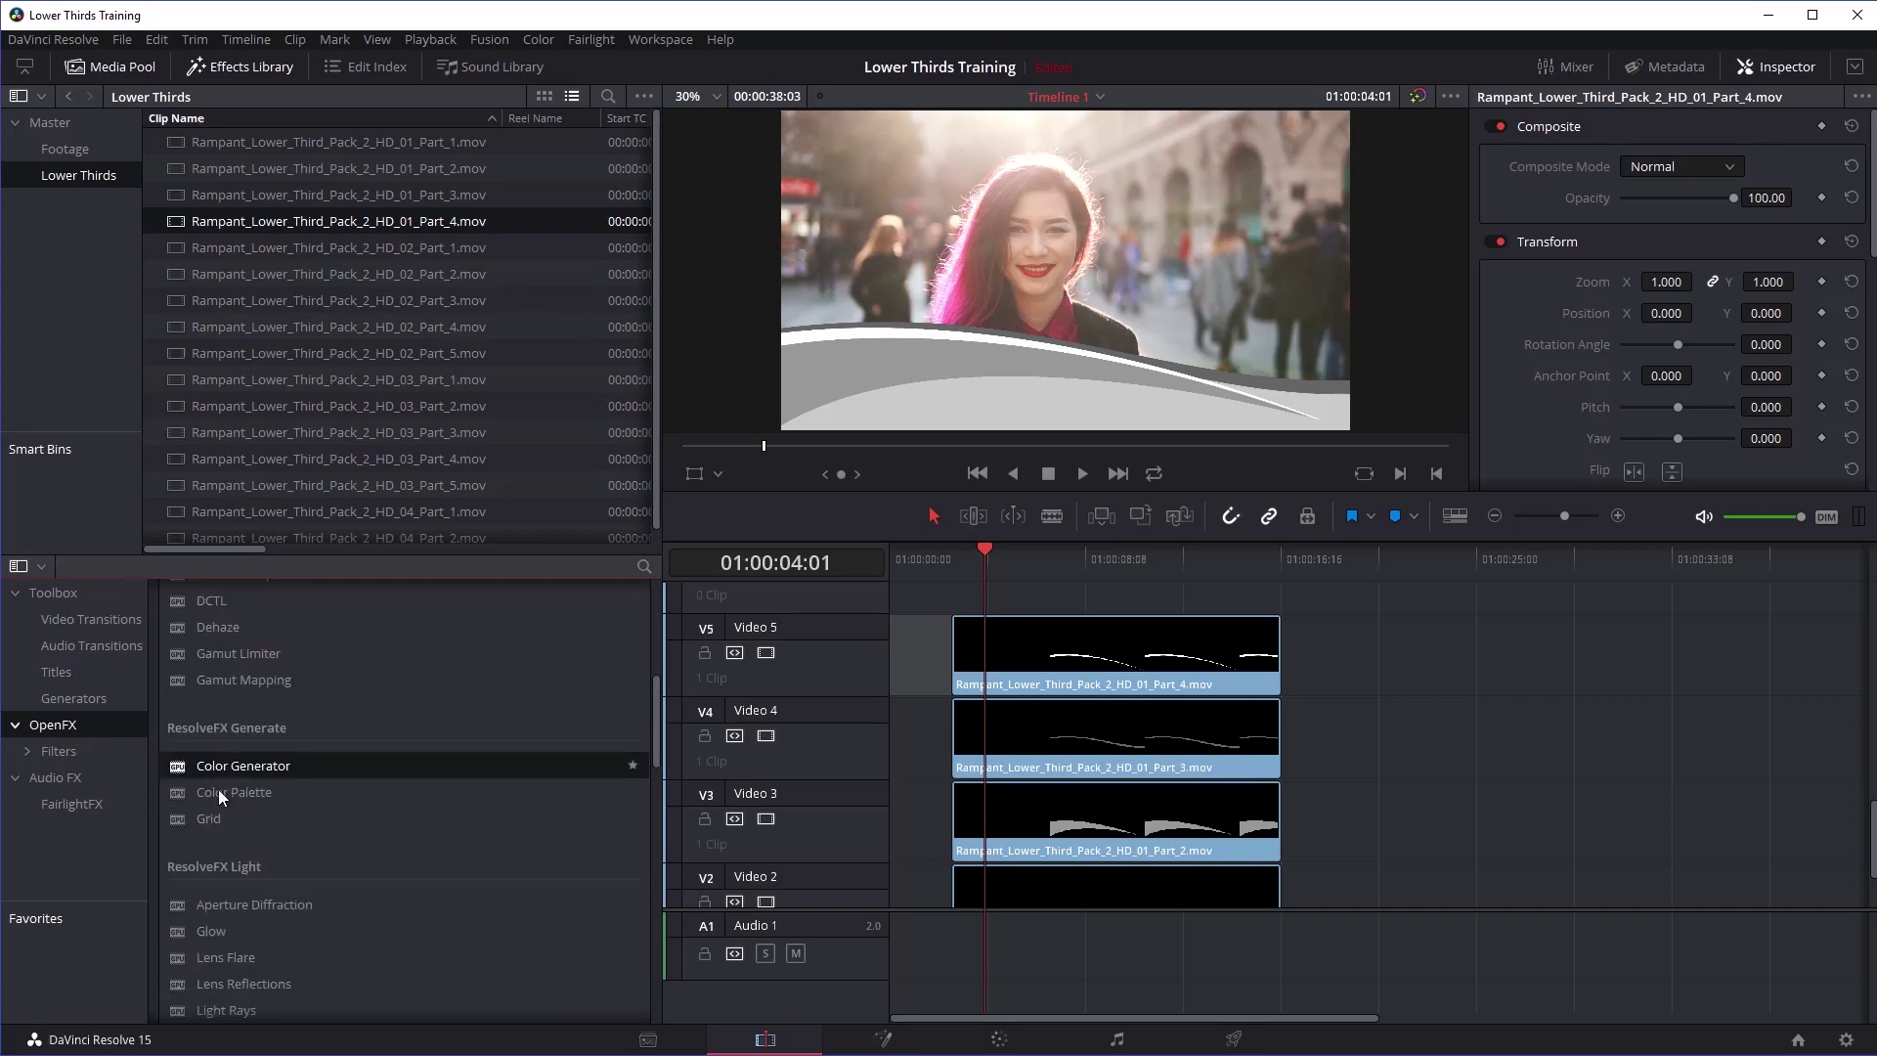
pyautogui.click(633, 766)
pyautogui.moveTo(228, 769); pyautogui.dragTo(1051, 655)
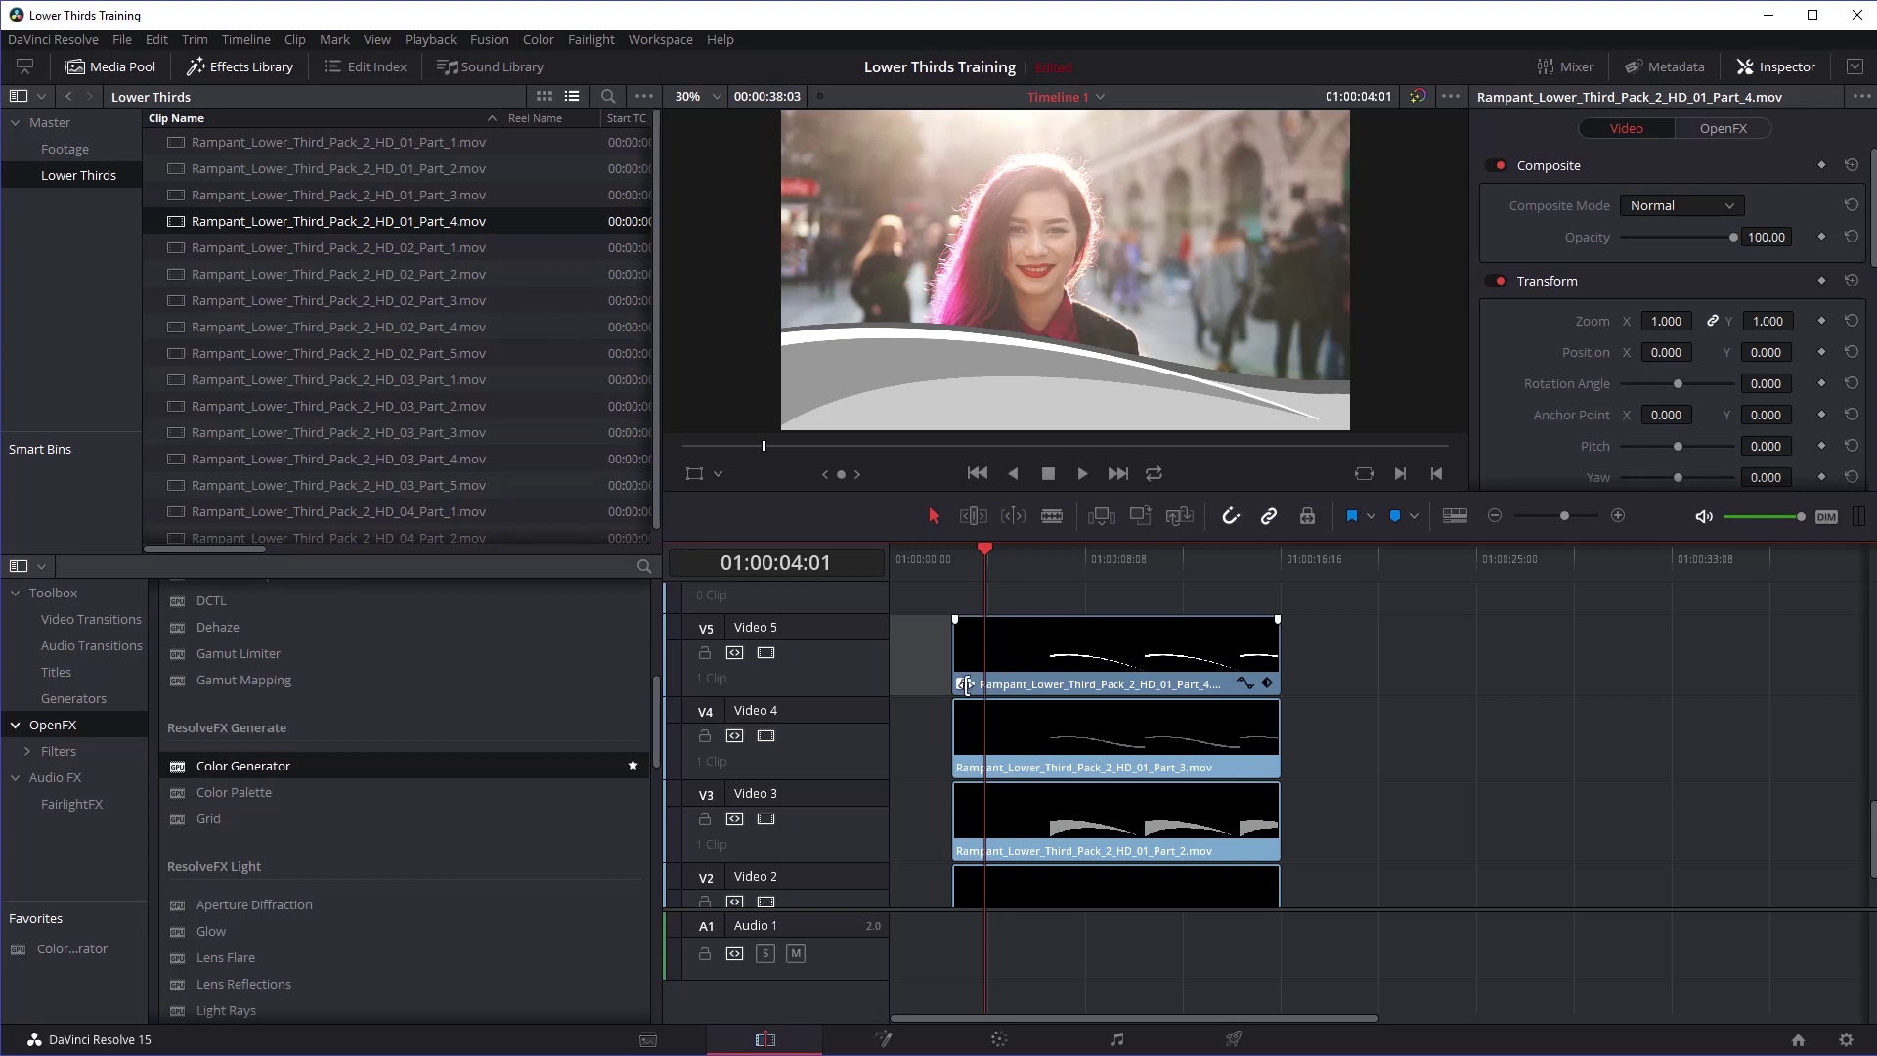
# Step: Set the Color Generator color of the Part_4 clip on Video 5 to magenta #aa007f
pyautogui.click(1128, 643)
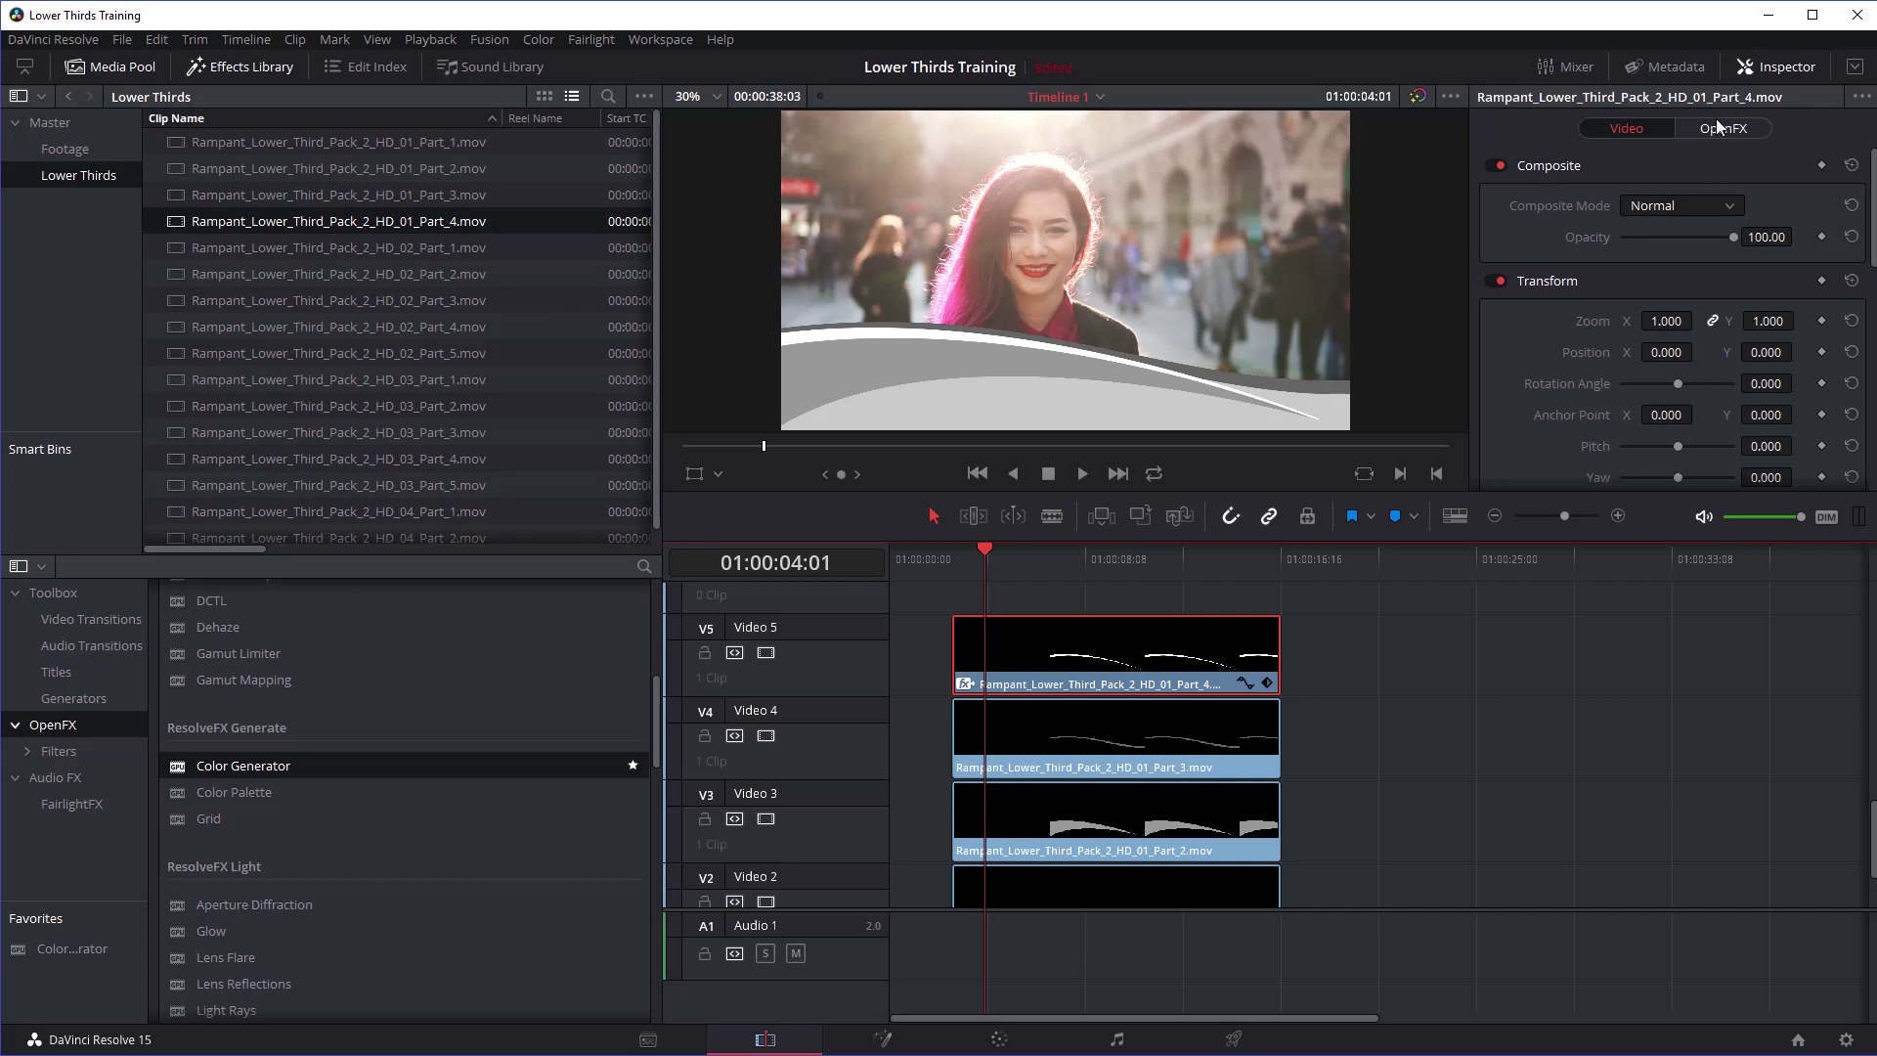
pyautogui.click(1793, 67)
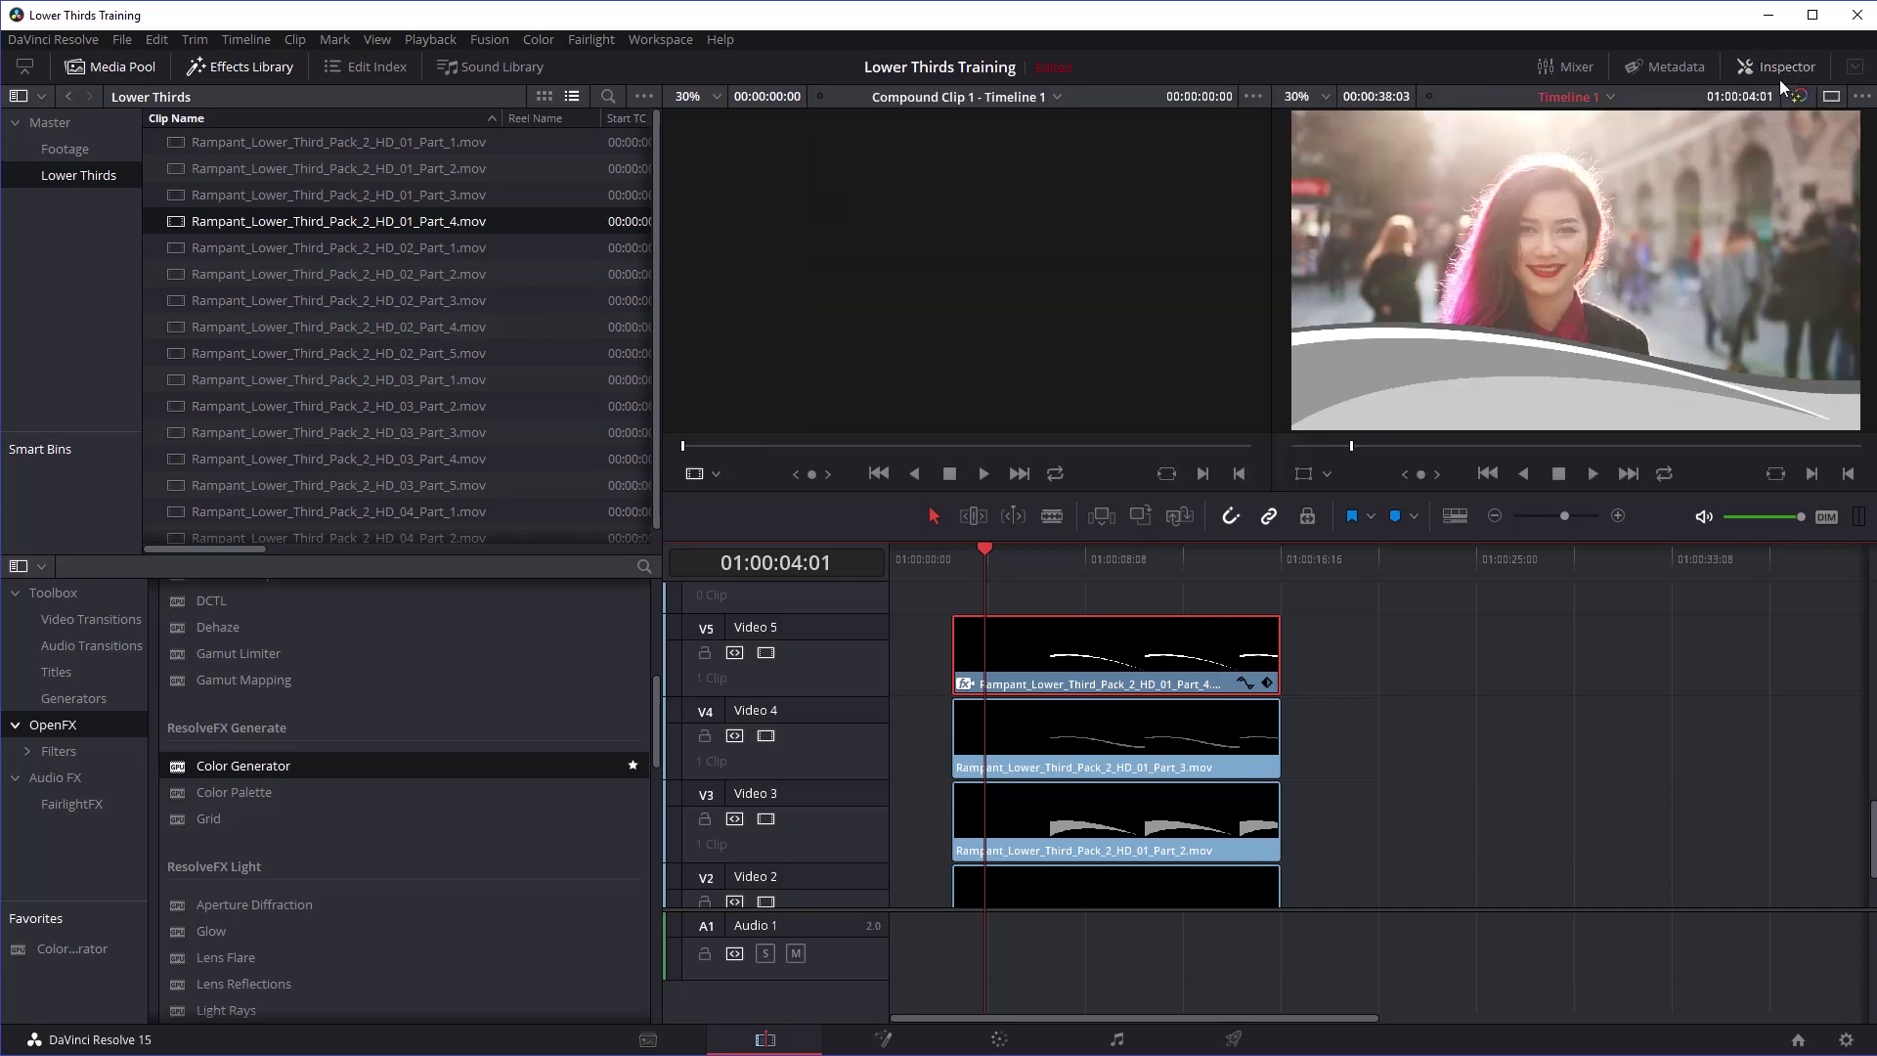
pyautogui.click(1766, 72)
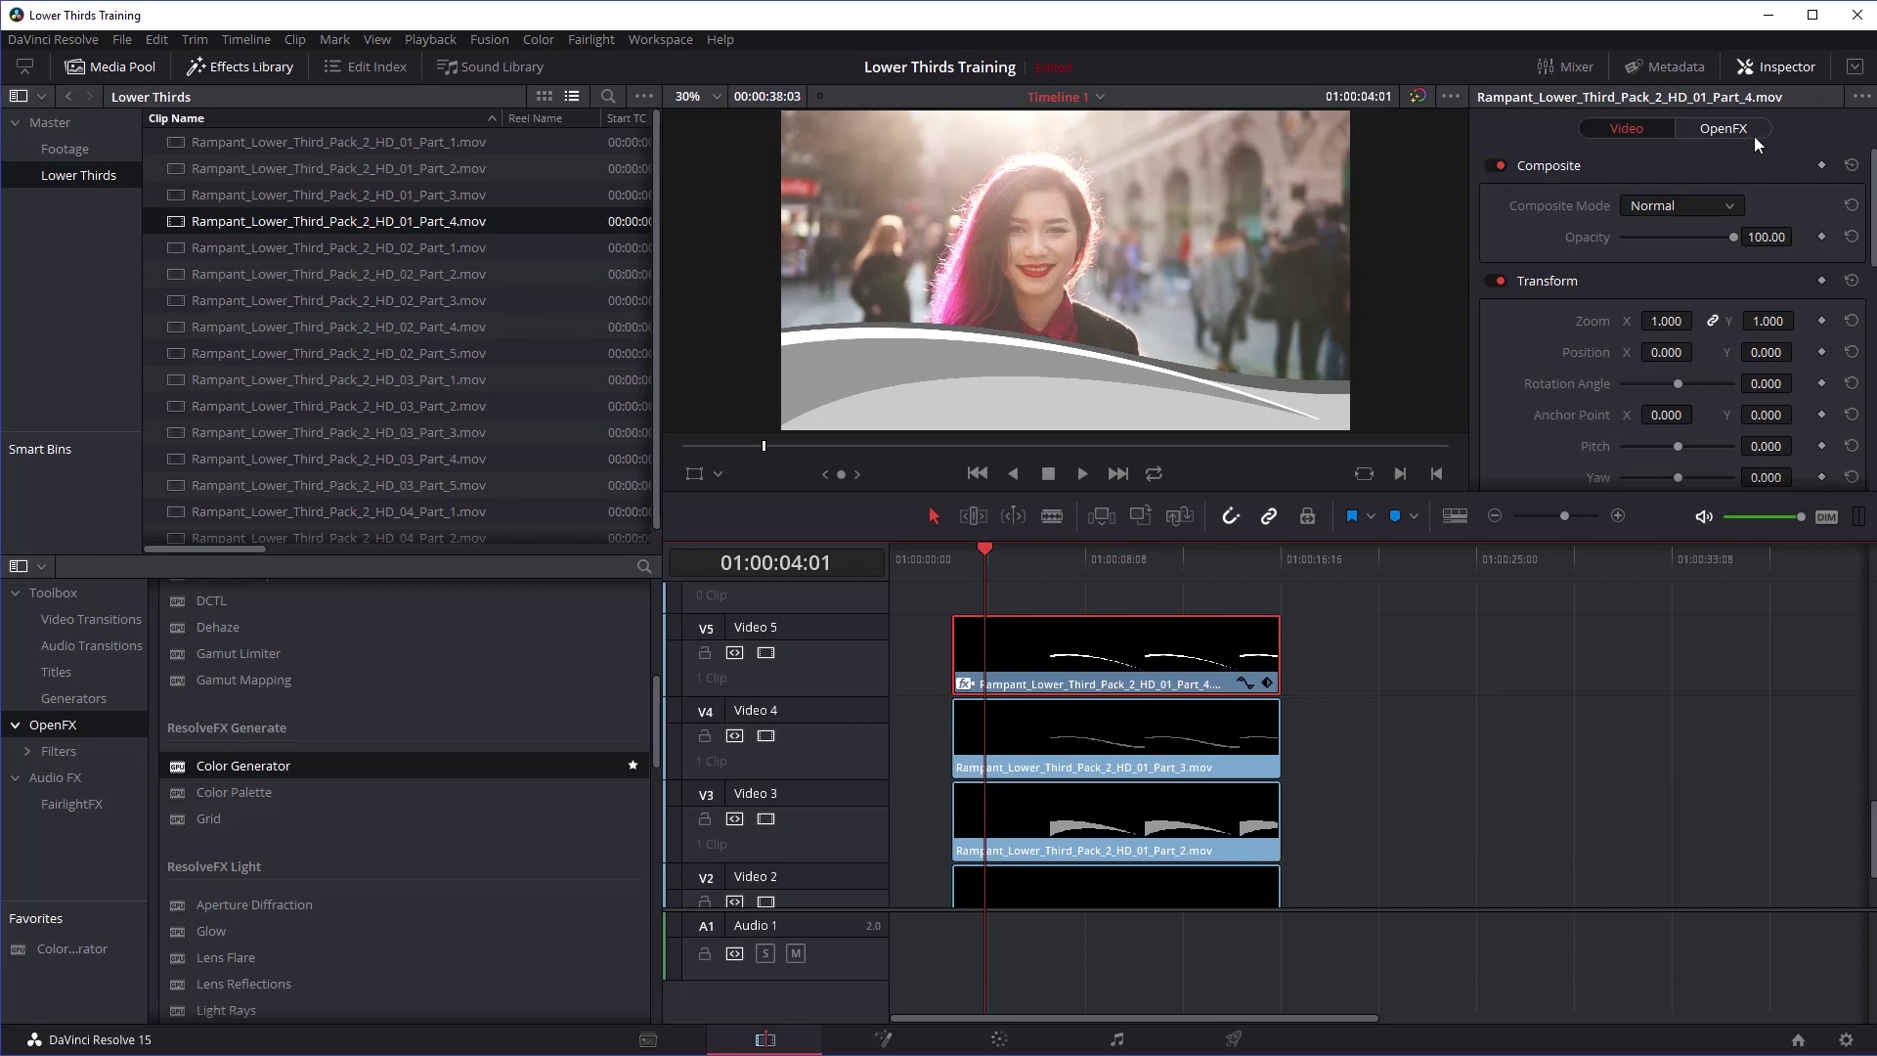
pyautogui.click(1722, 128)
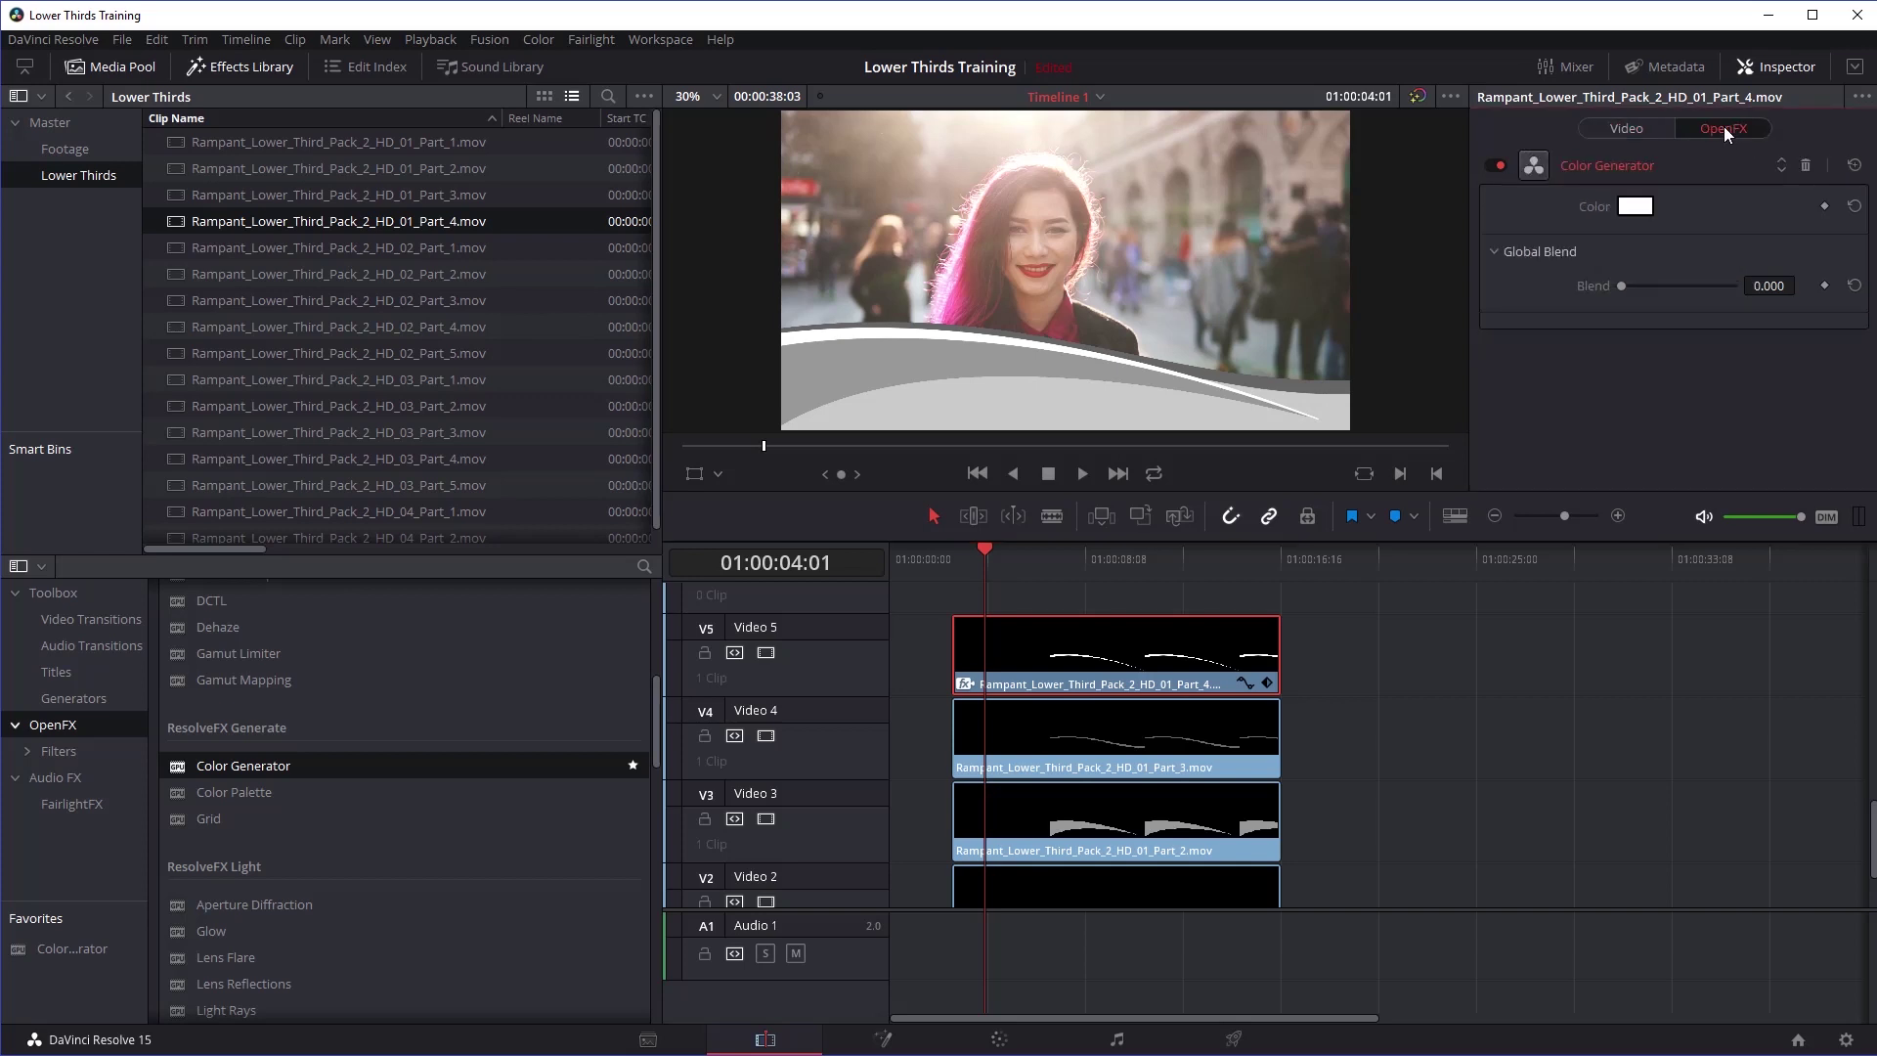
pyautogui.click(1633, 208)
pyautogui.click(409, 390)
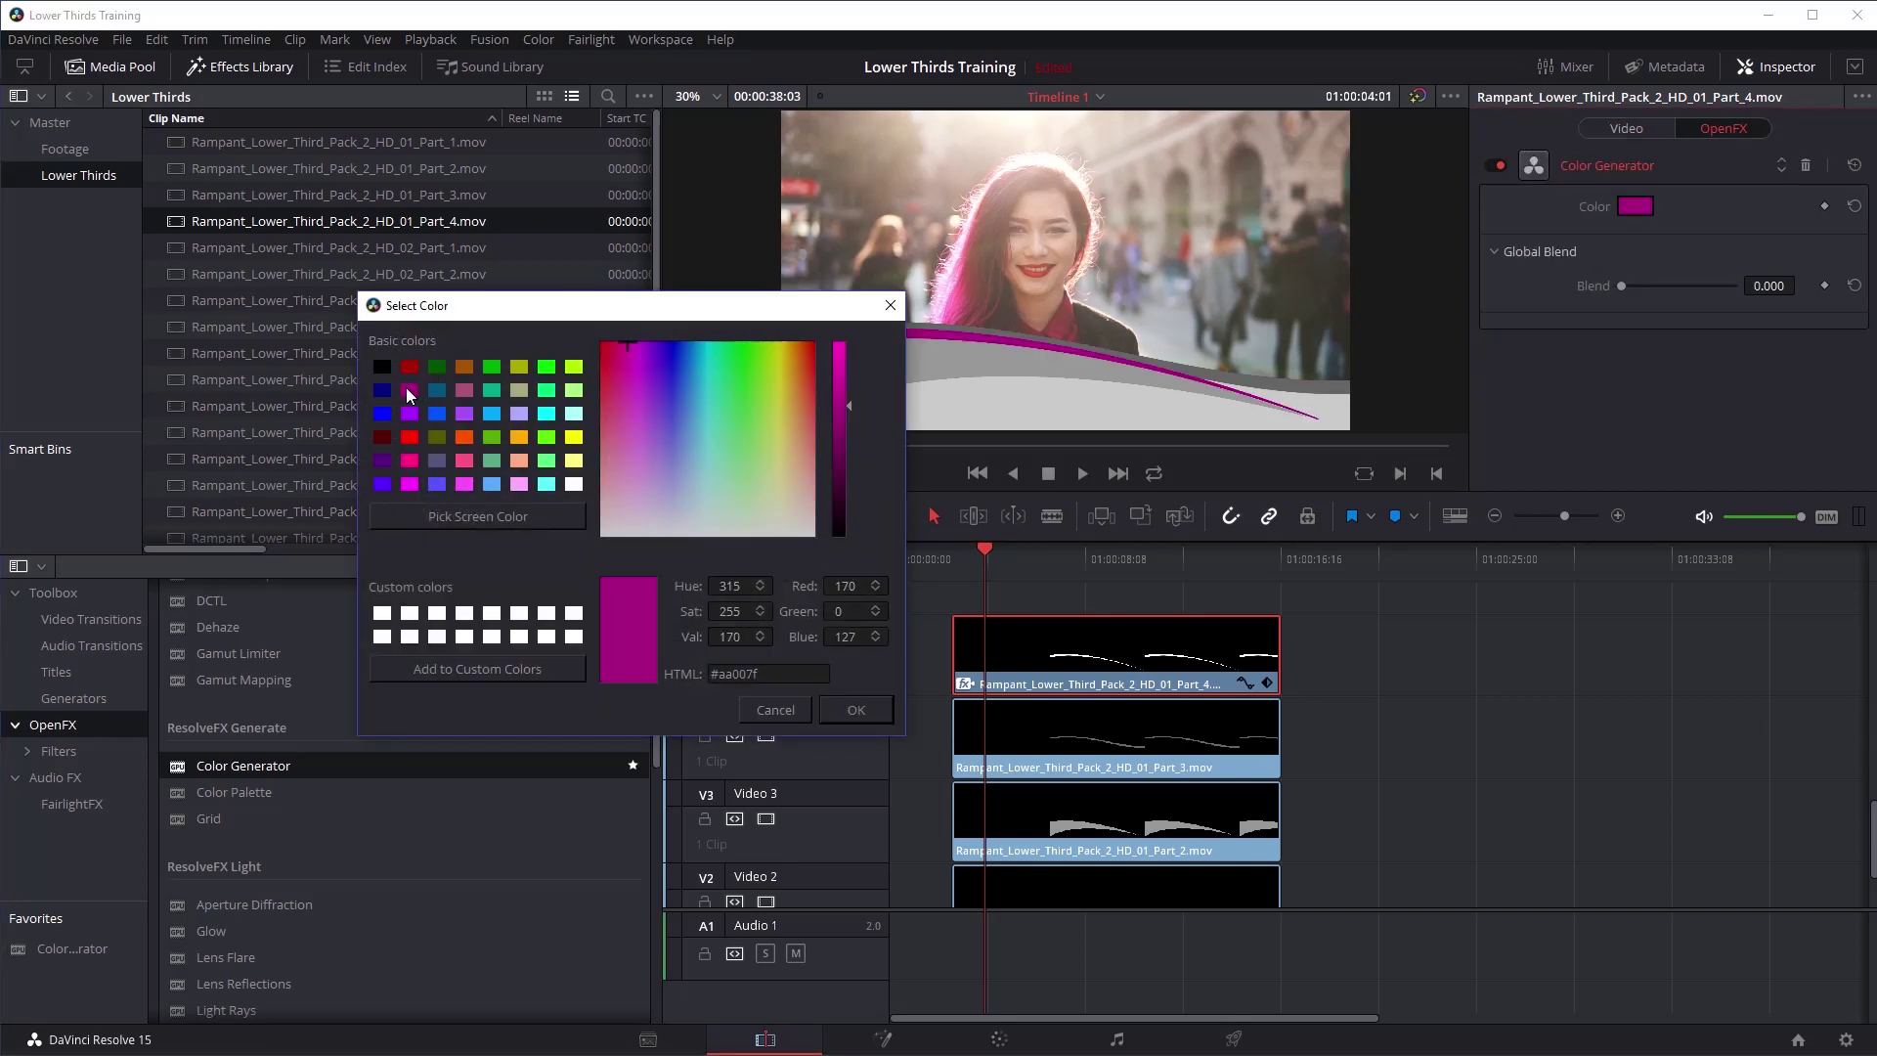
pyautogui.click(856, 710)
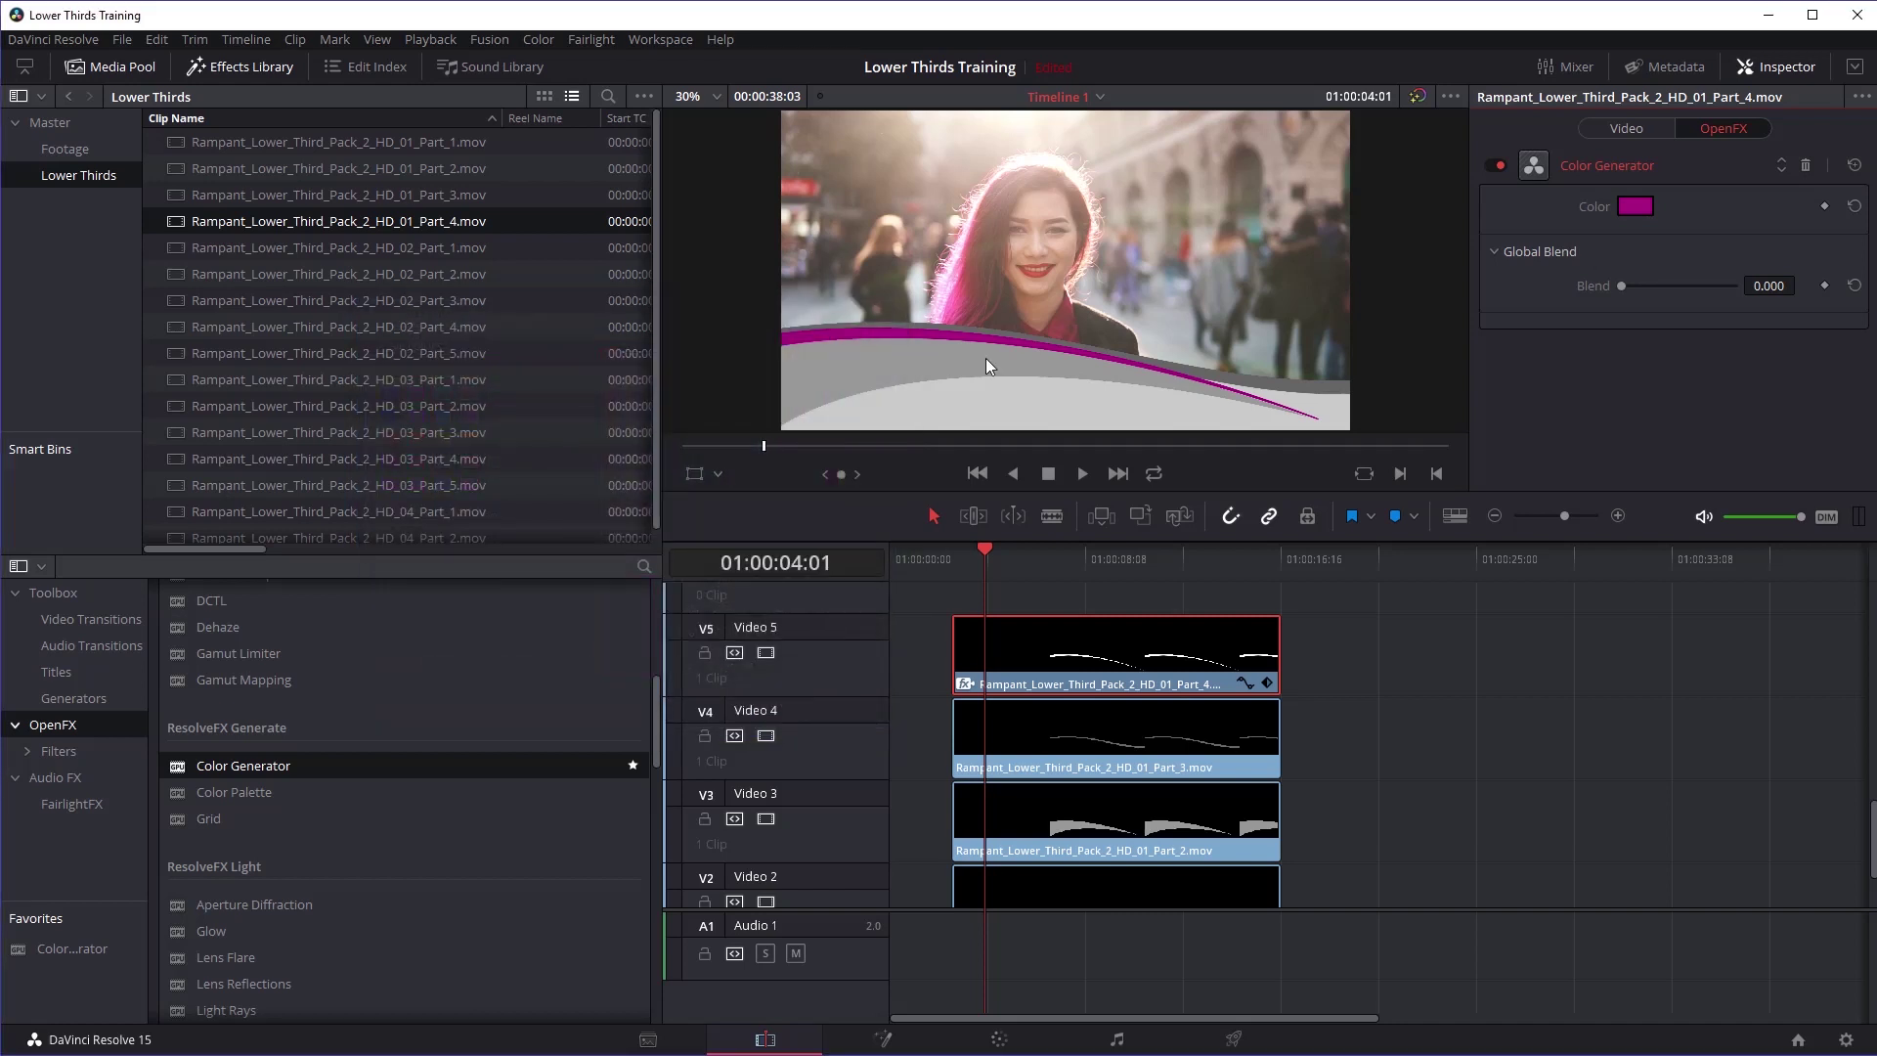
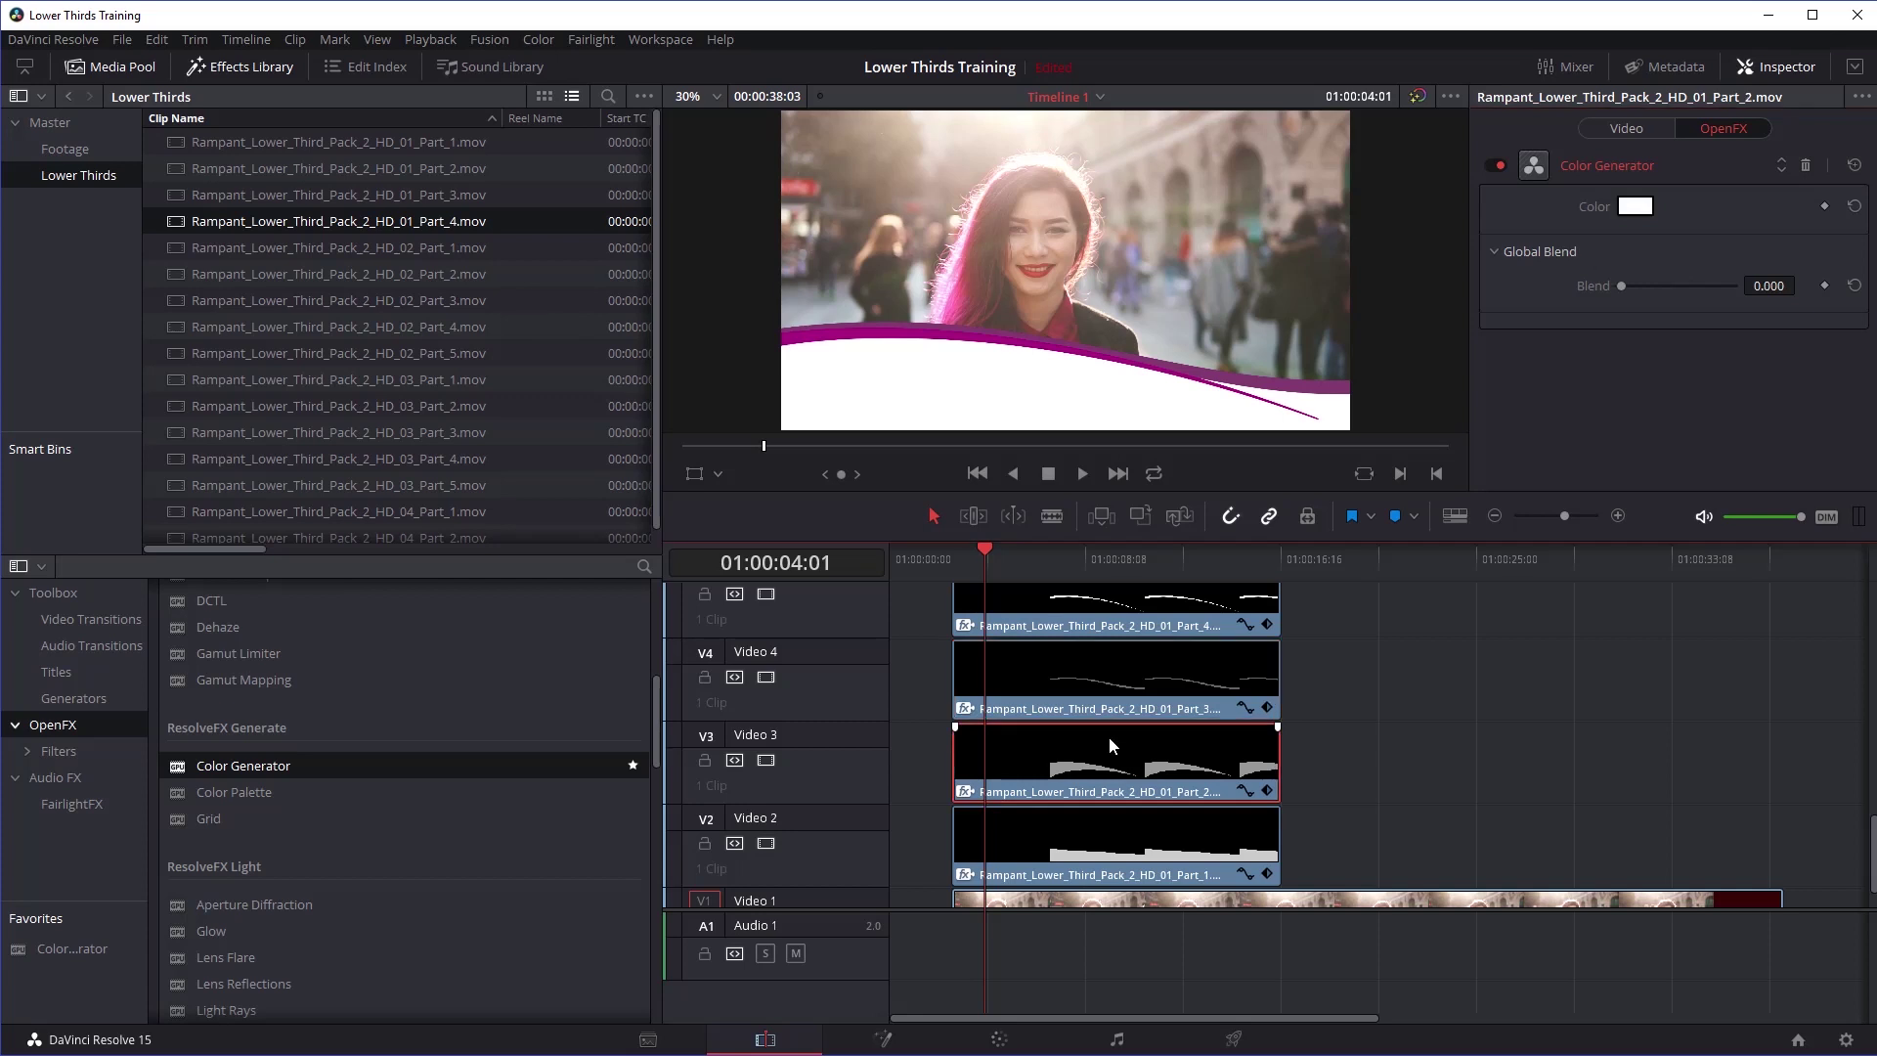
# Step: Set the Part_2 clip's Color Generator color to magenta #aa007f and its global blend to about 0.483
pyautogui.click(1635, 206)
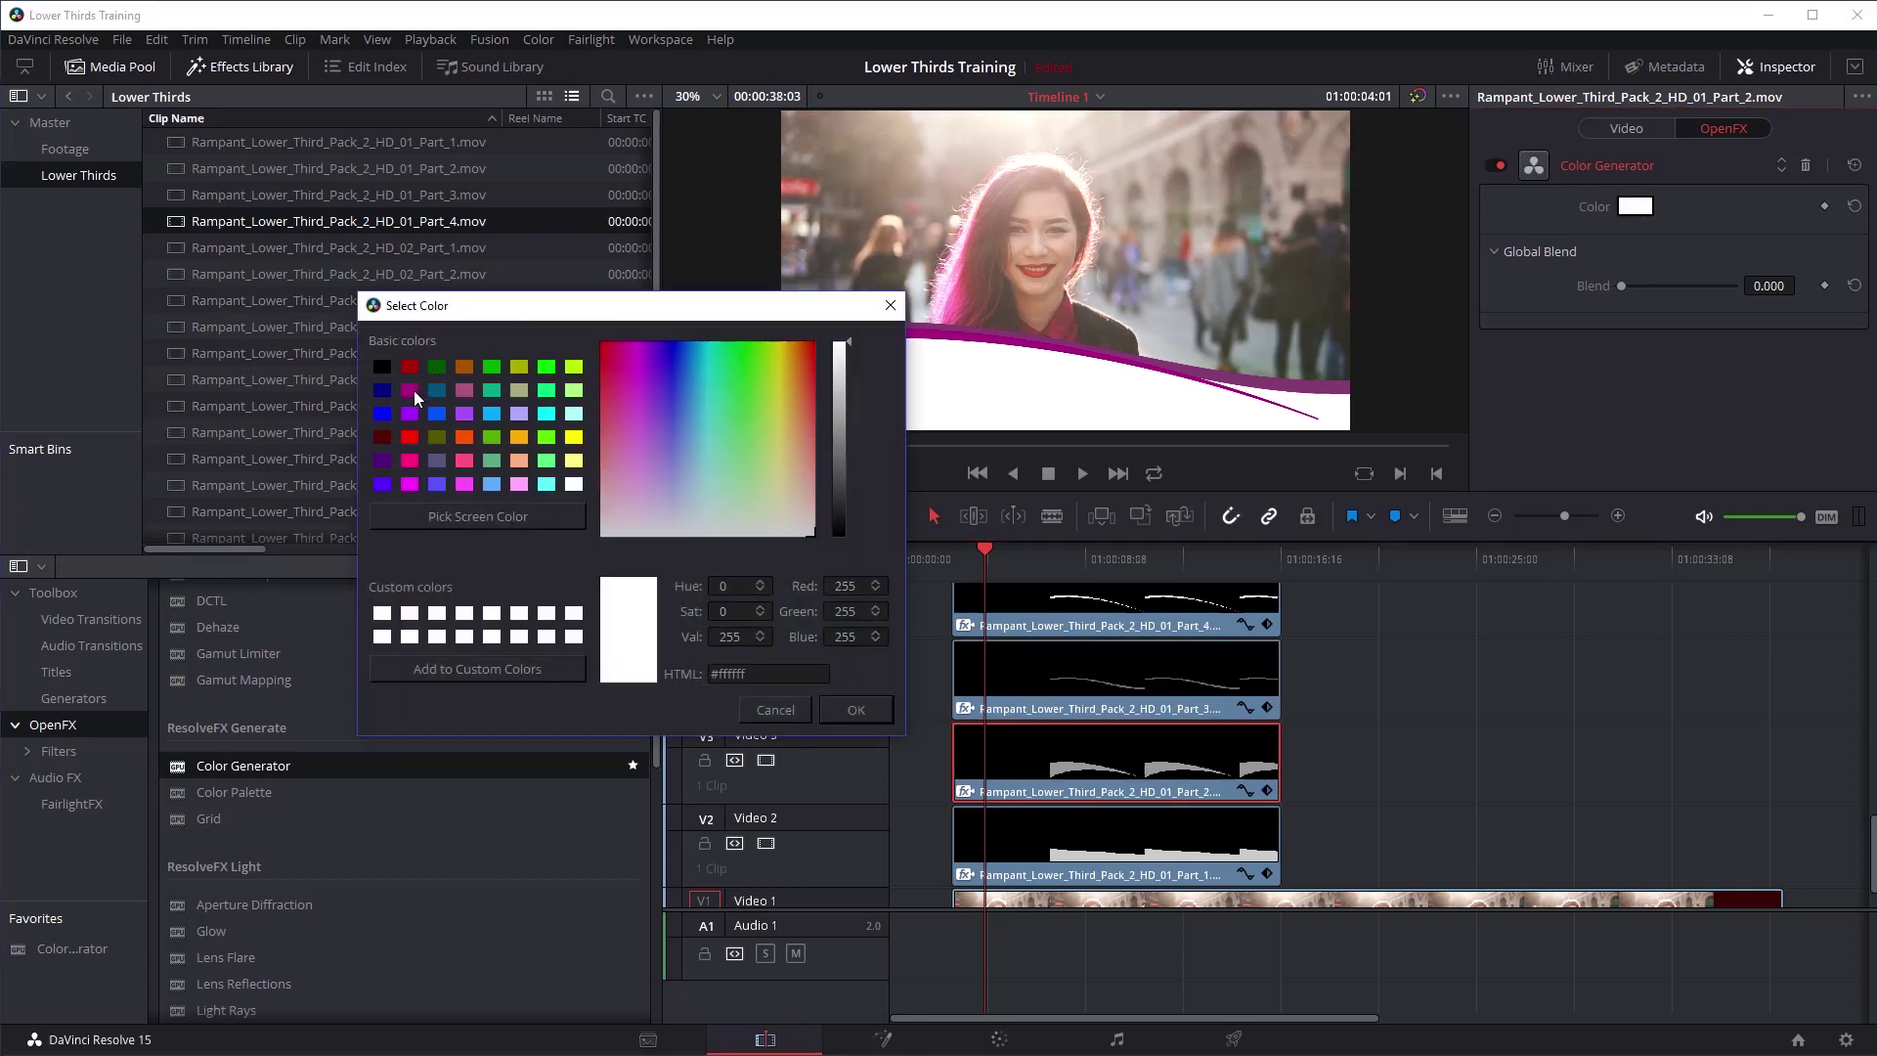
pyautogui.click(411, 391)
pyautogui.click(857, 708)
pyautogui.moveTo(1652, 285); pyautogui.dragTo(1676, 285)
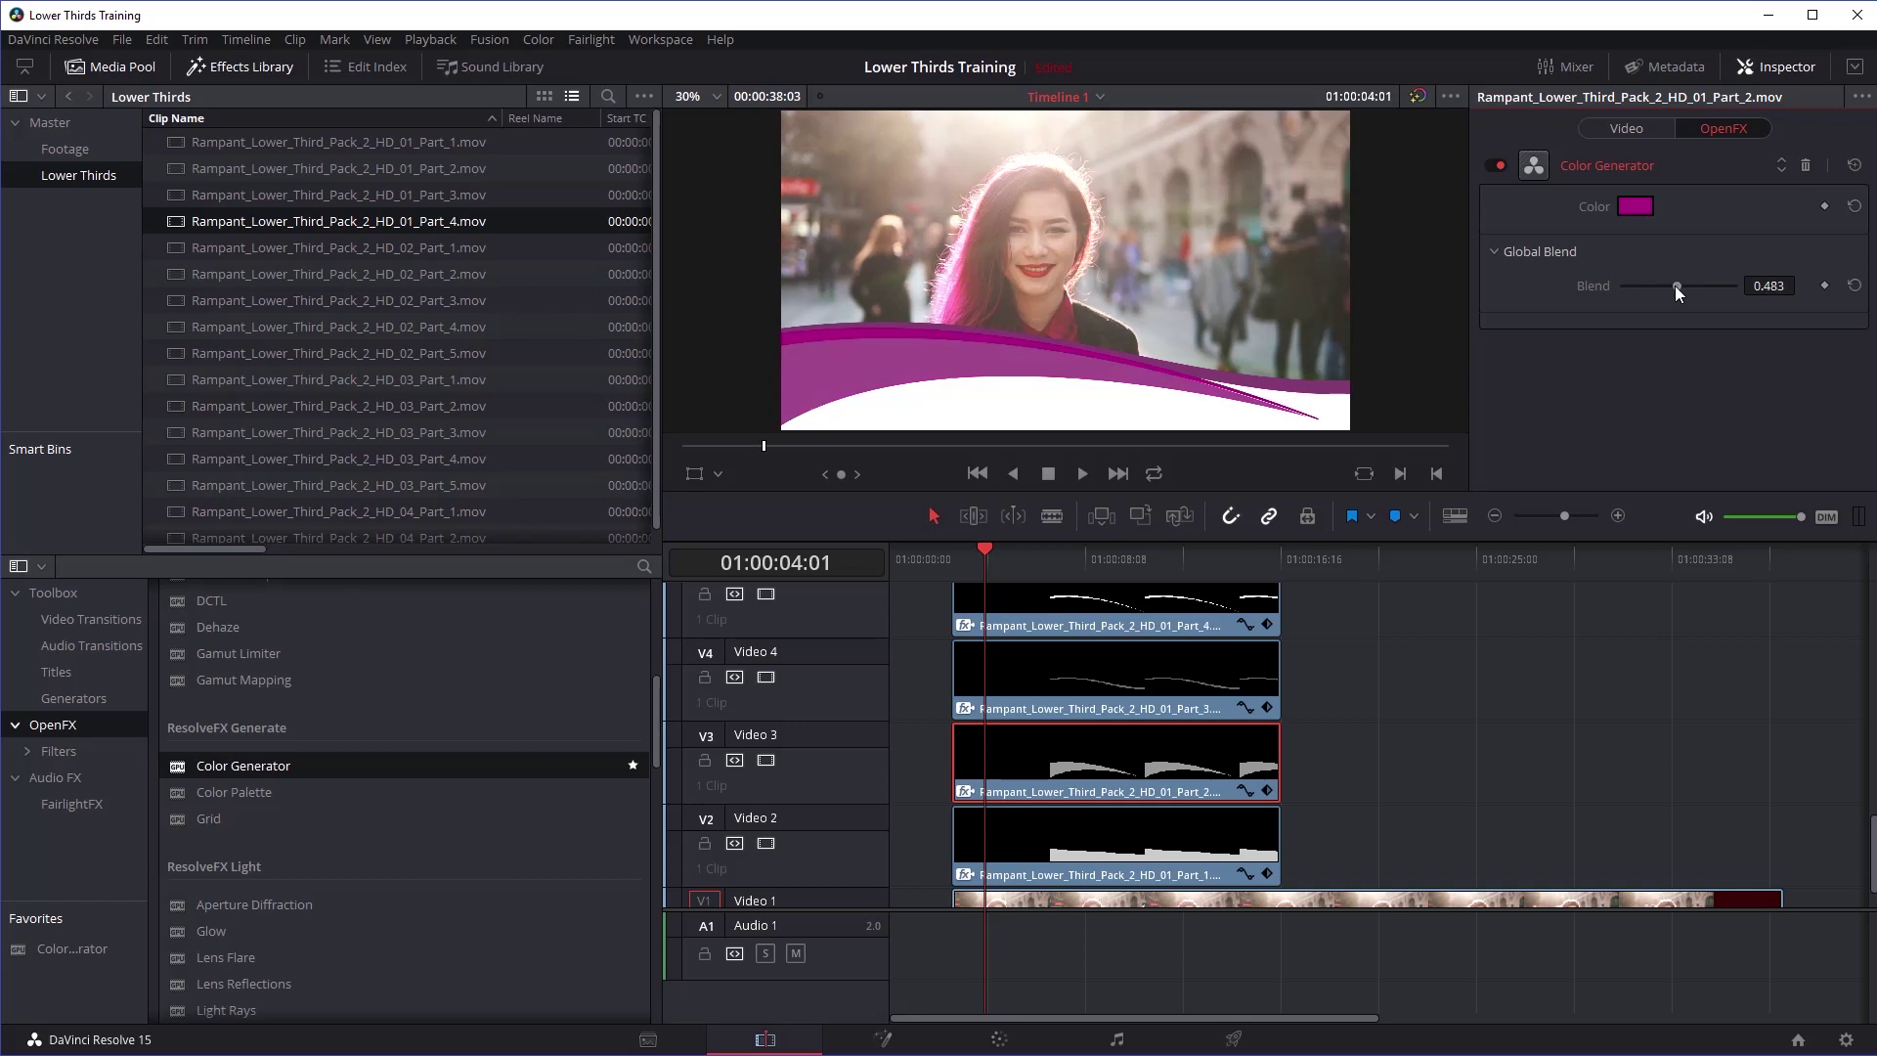
# Step: Set the Color Generator color of the Part_1 clip on Video 2 to magenta #aa007f
pyautogui.click(1180, 845)
pyautogui.click(1635, 207)
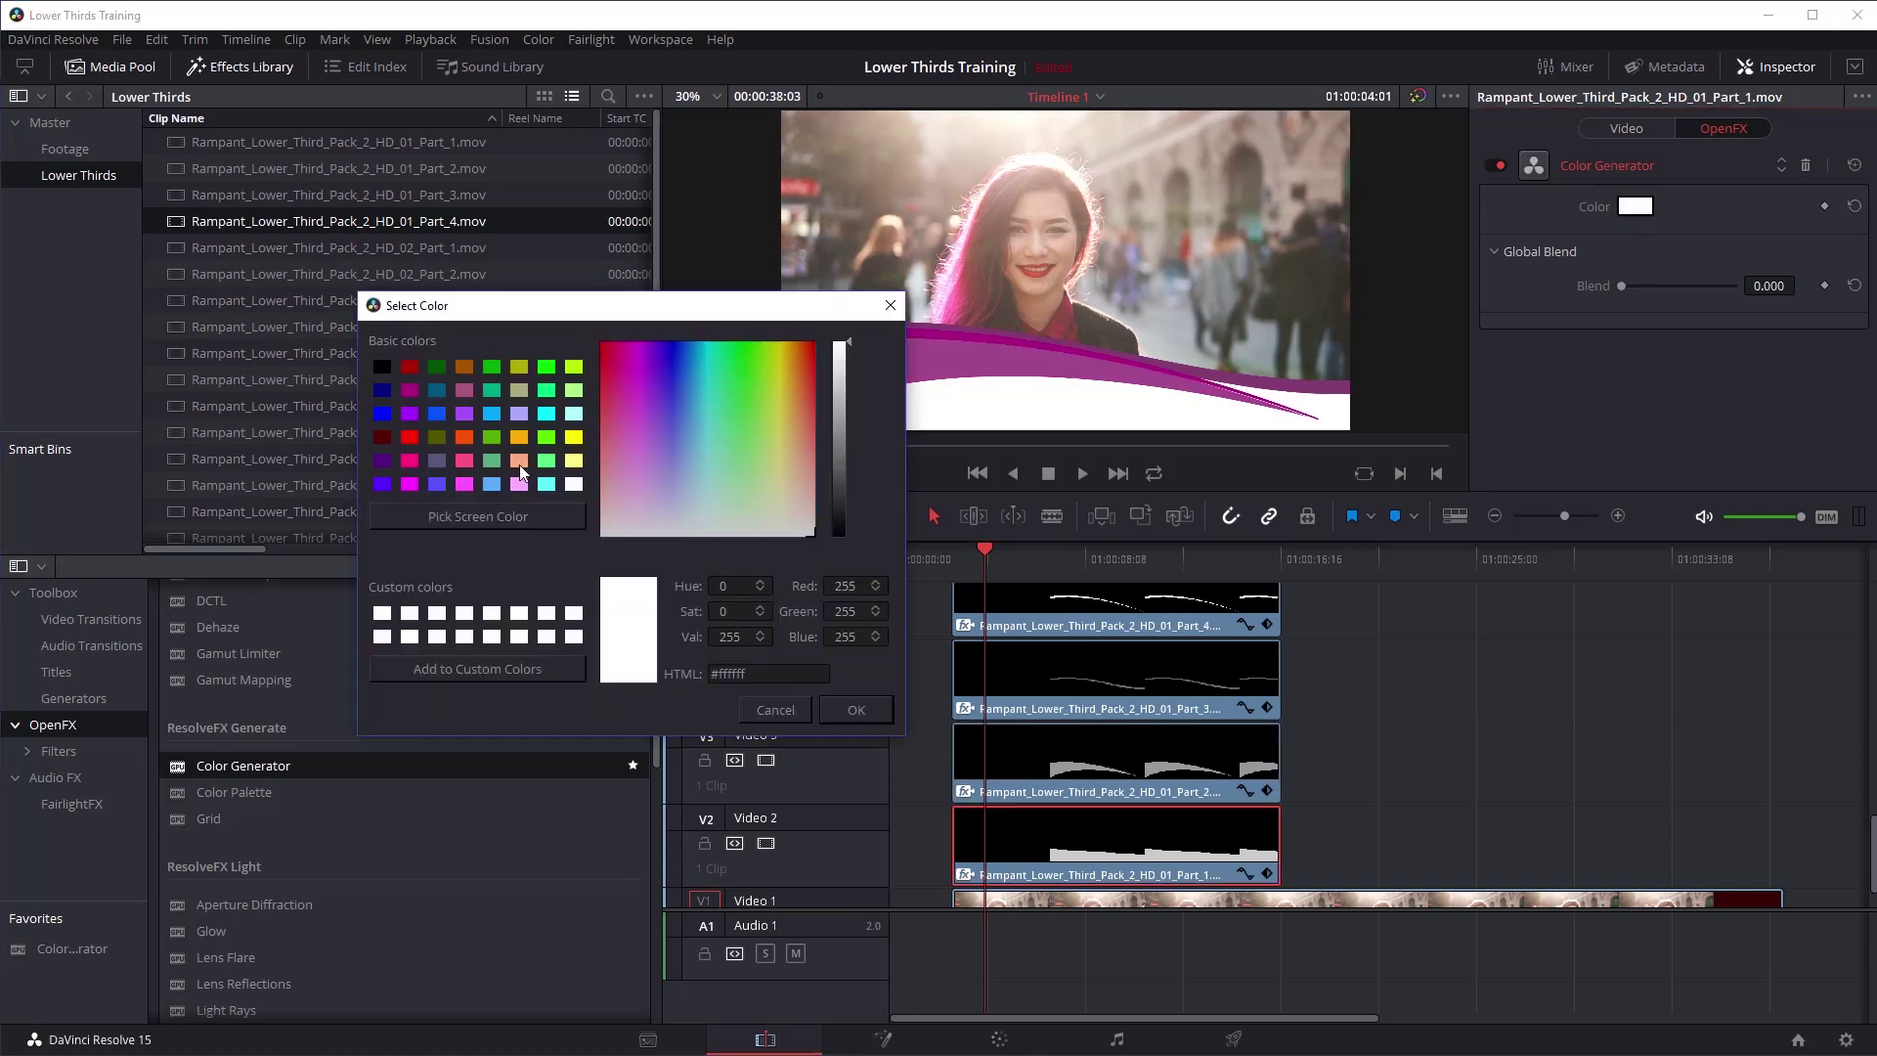
pyautogui.click(409, 390)
pyautogui.click(856, 711)
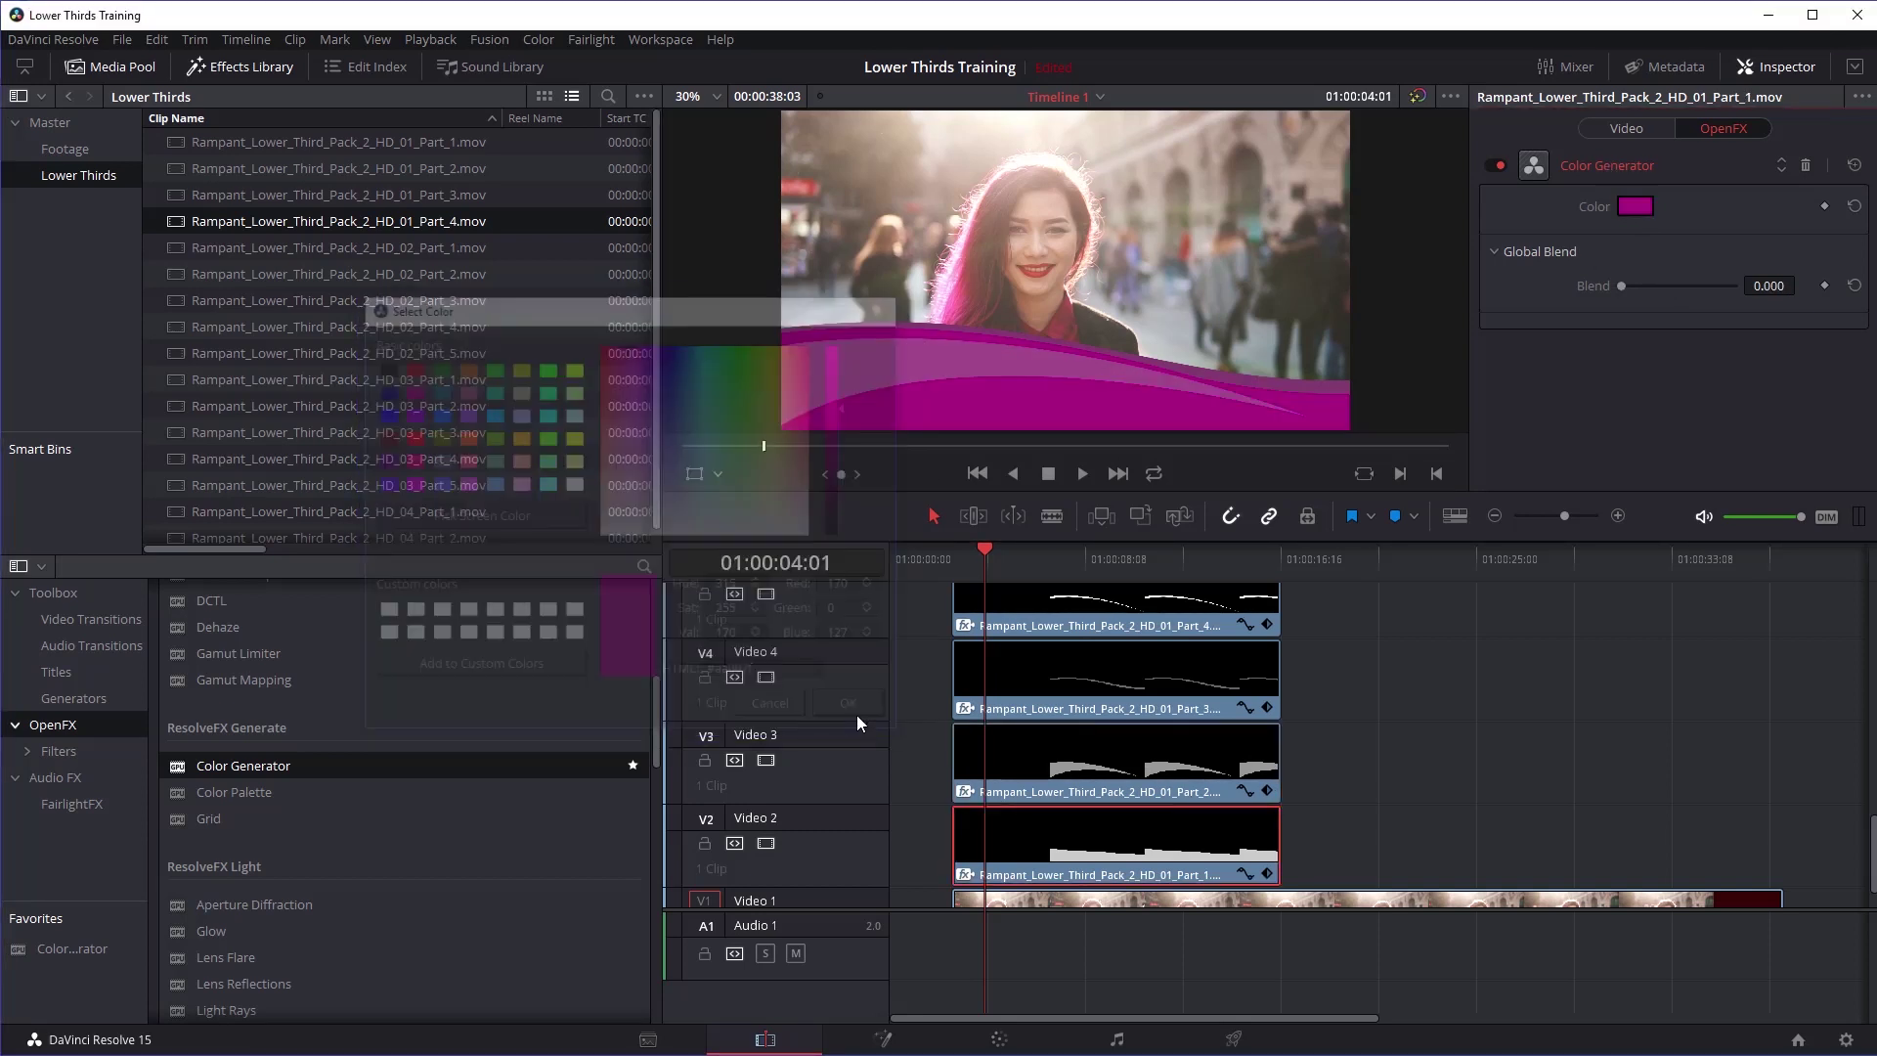
# Step: Set the Part_4 clip's Color Generator color to grey #aaaaaa and raise its global blend to 1.000
pyautogui.click(1122, 621)
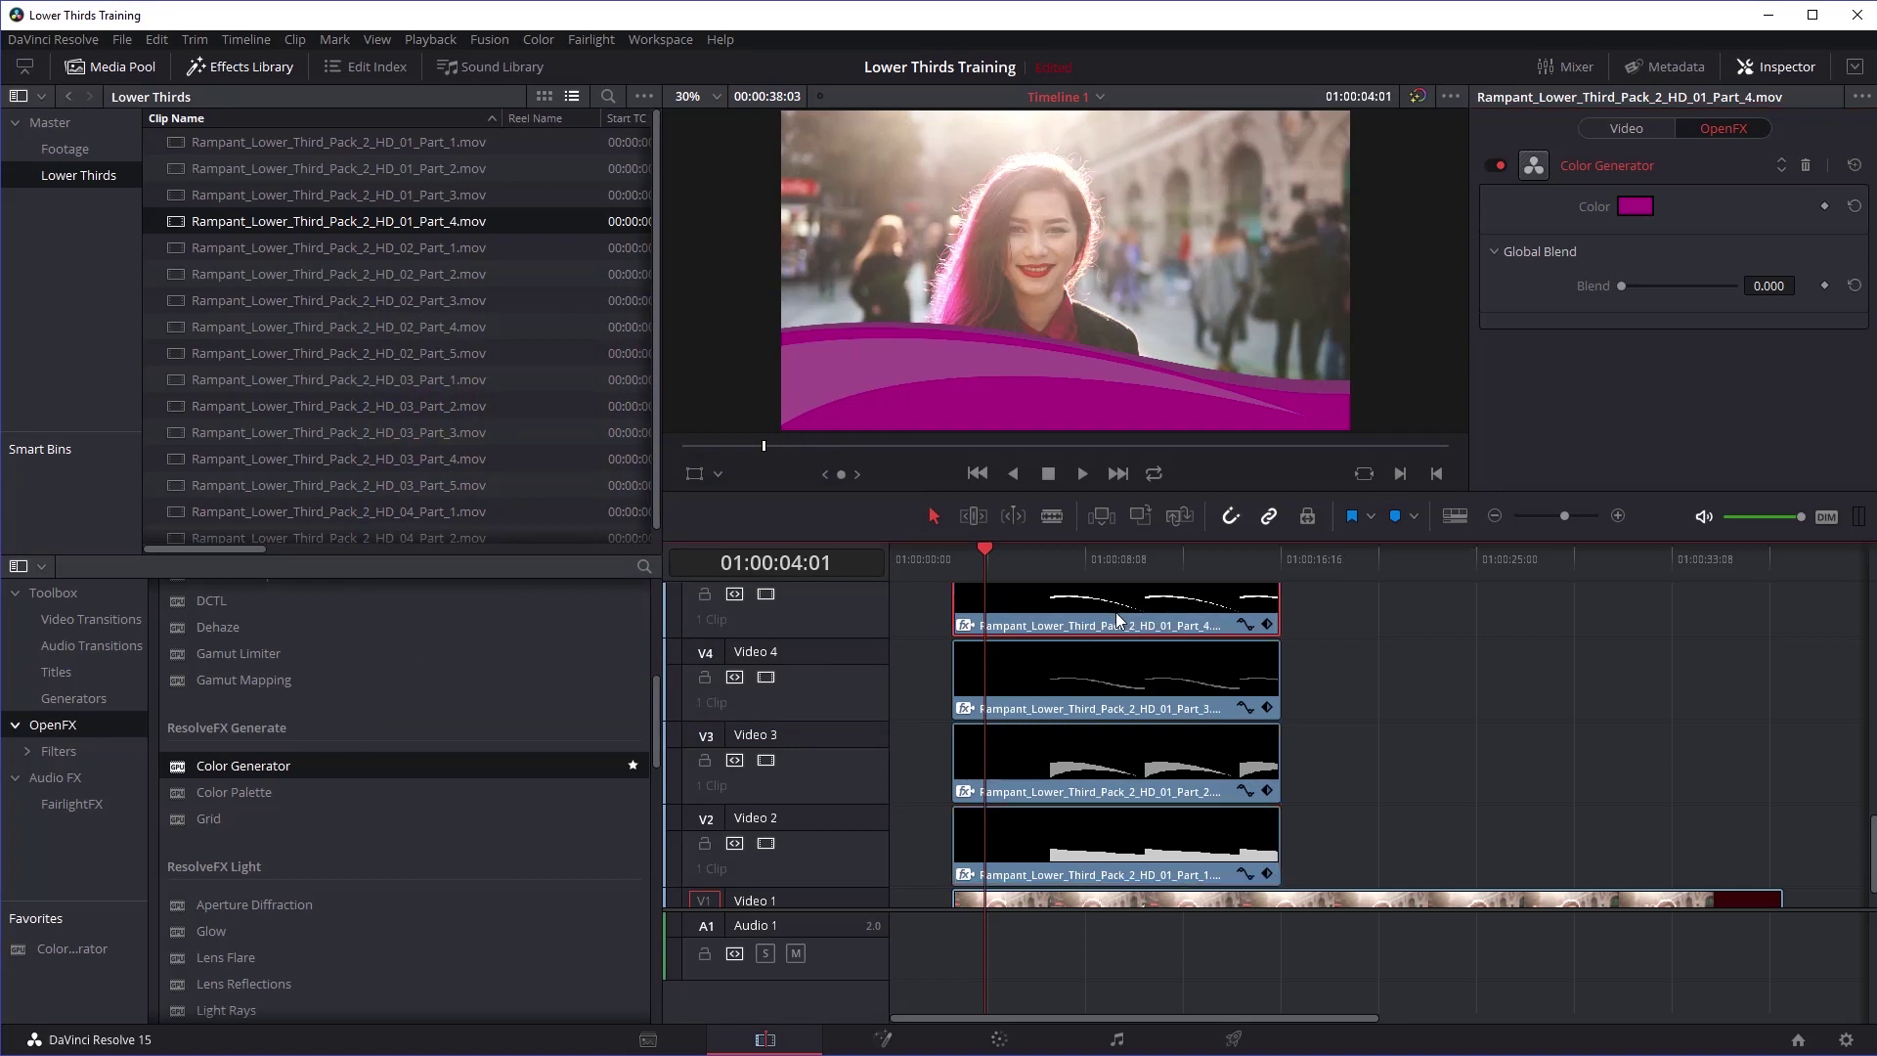
pyautogui.click(1630, 205)
pyautogui.moveTo(616, 534); pyautogui.dragTo(549, 555)
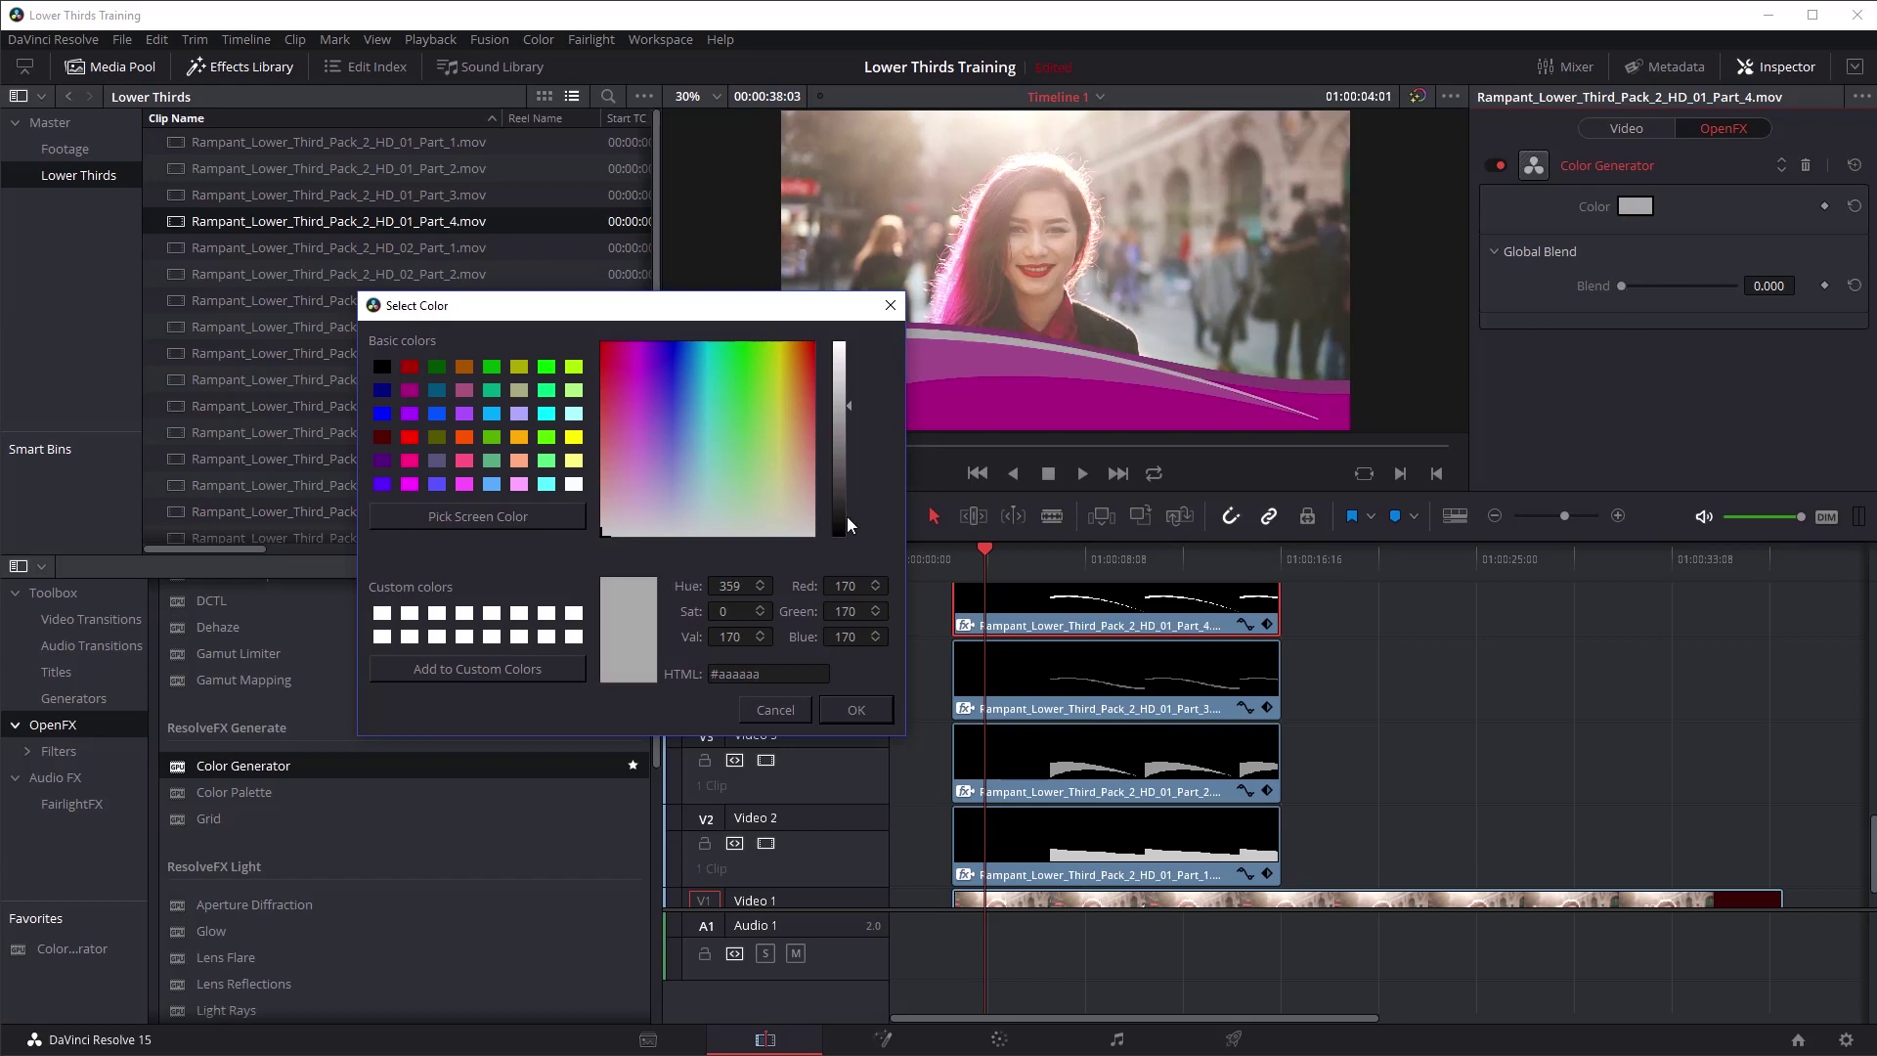
pyautogui.click(854, 710)
pyautogui.moveTo(1637, 285); pyautogui.dragTo(1738, 286)
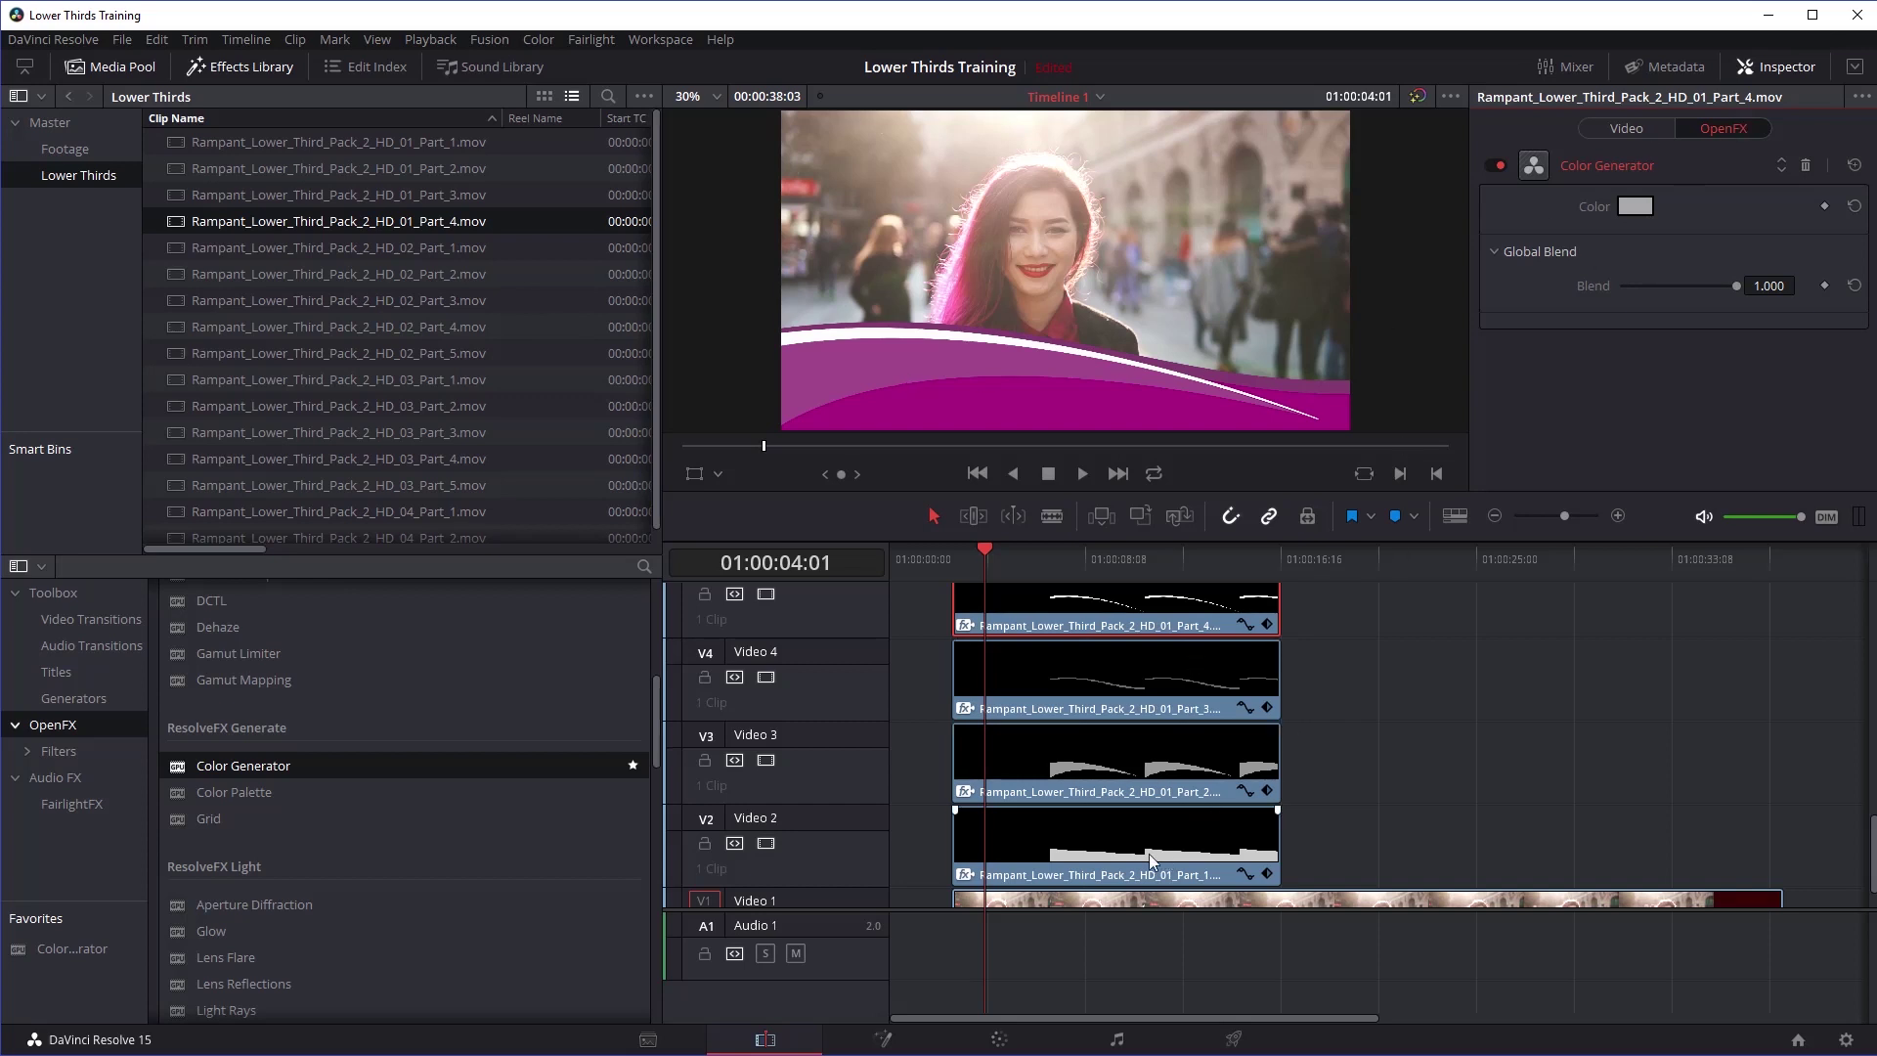
# Step: Lower the opacity of the Part_1 clip to about 76.52 and of the Part_2 clip to about 84.35
pyautogui.click(1104, 824)
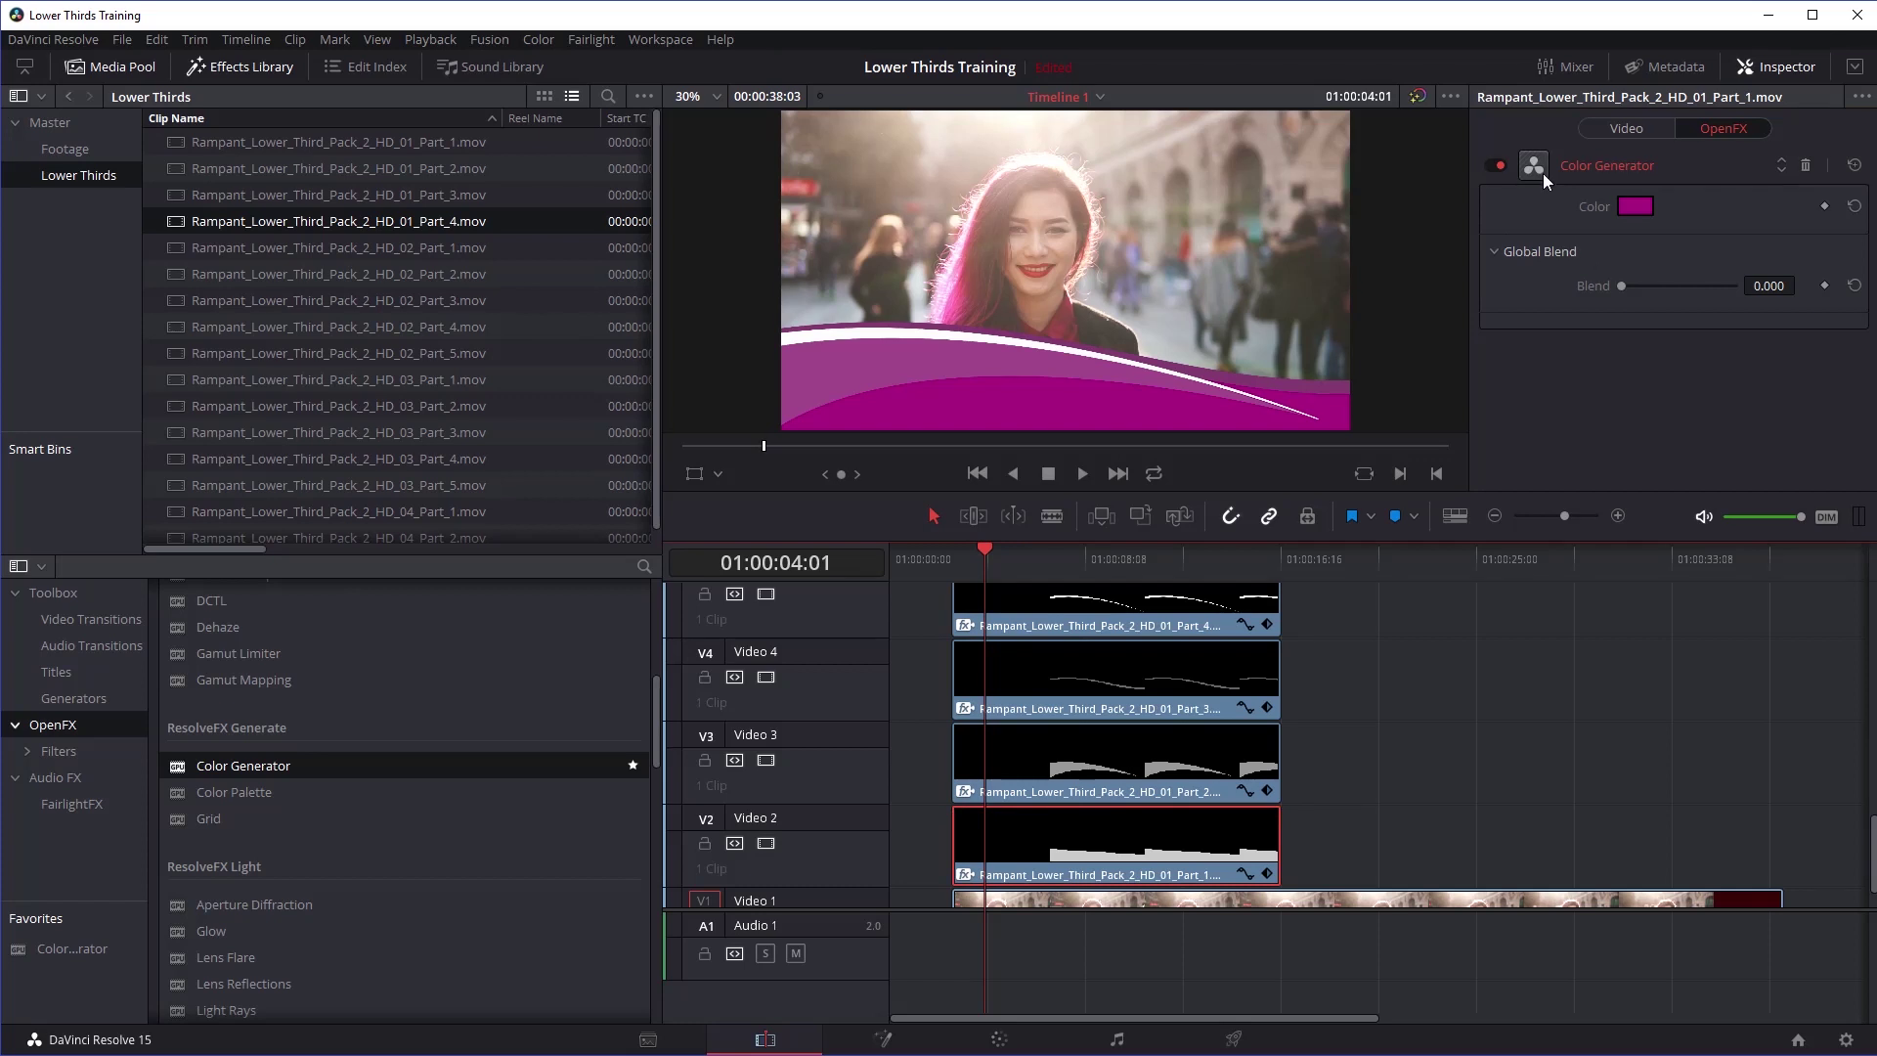
pyautogui.click(1642, 130)
pyautogui.moveTo(1734, 238); pyautogui.dragTo(1707, 237)
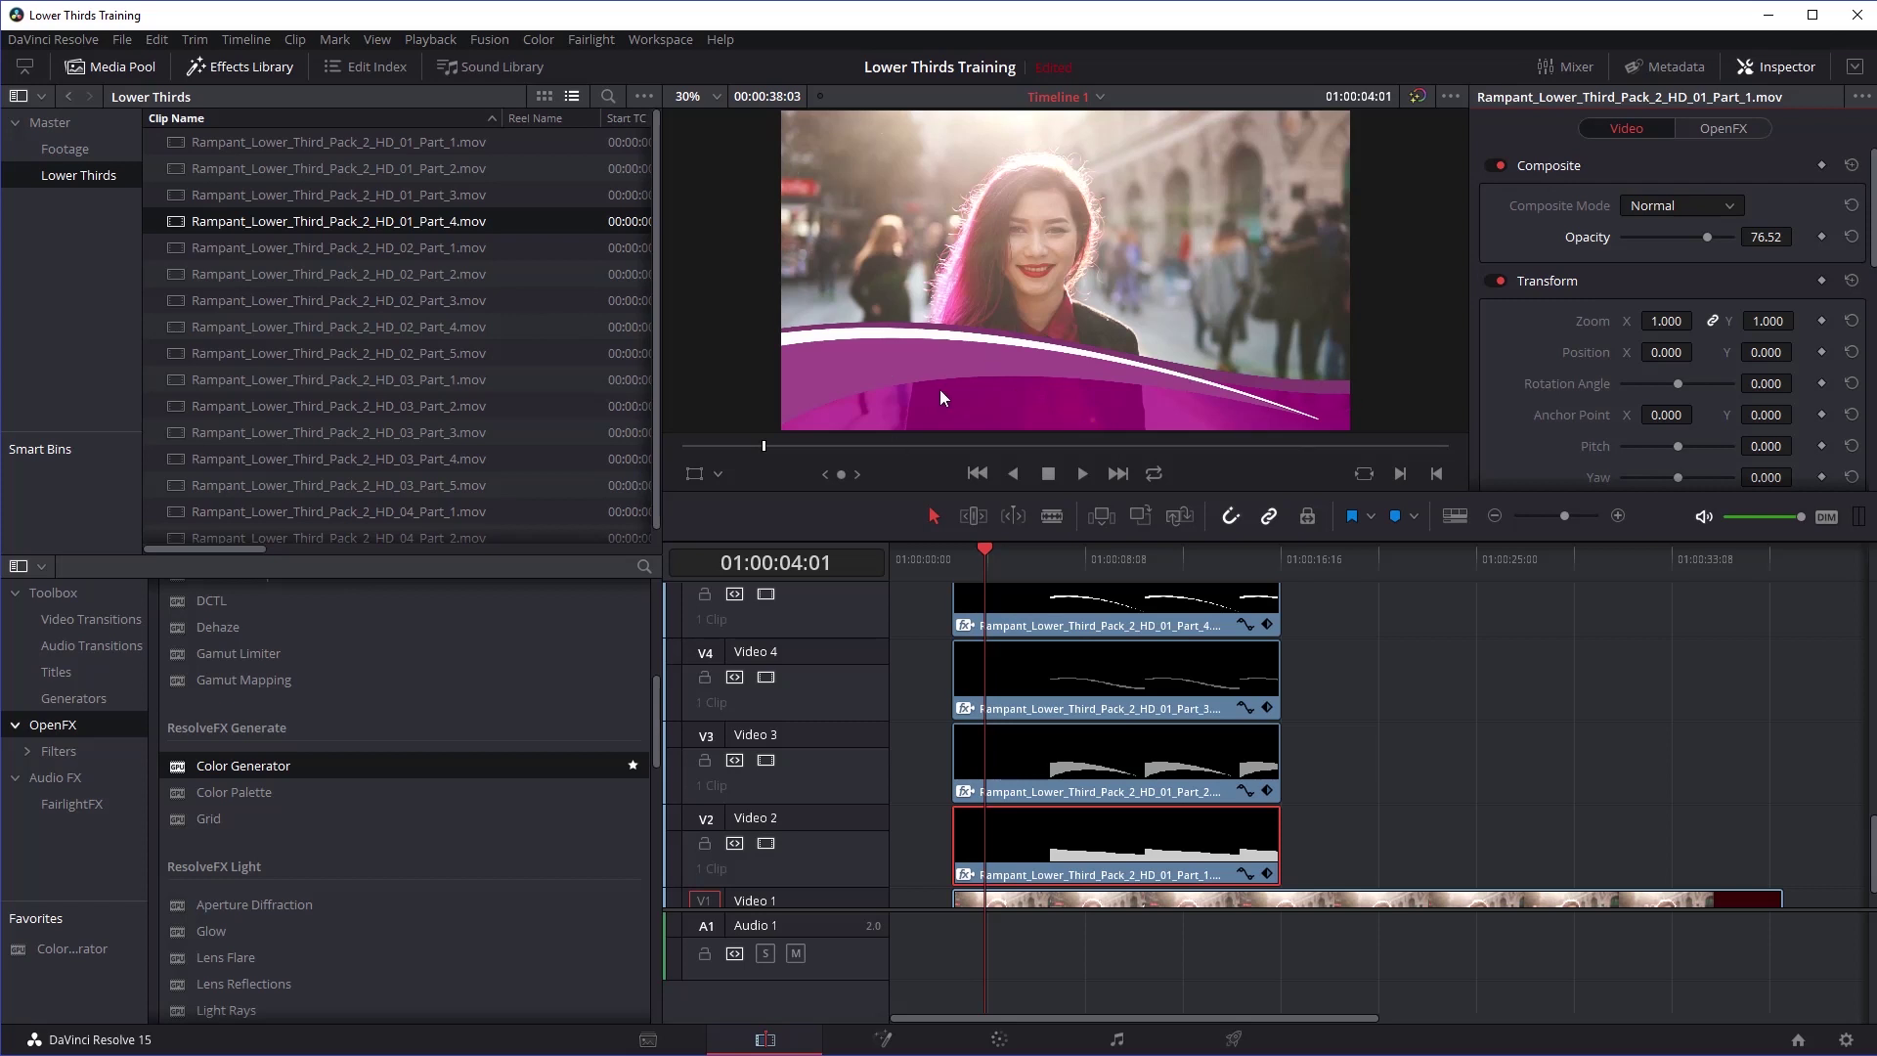
pyautogui.click(1083, 768)
pyautogui.moveTo(1733, 236); pyautogui.dragTo(1716, 237)
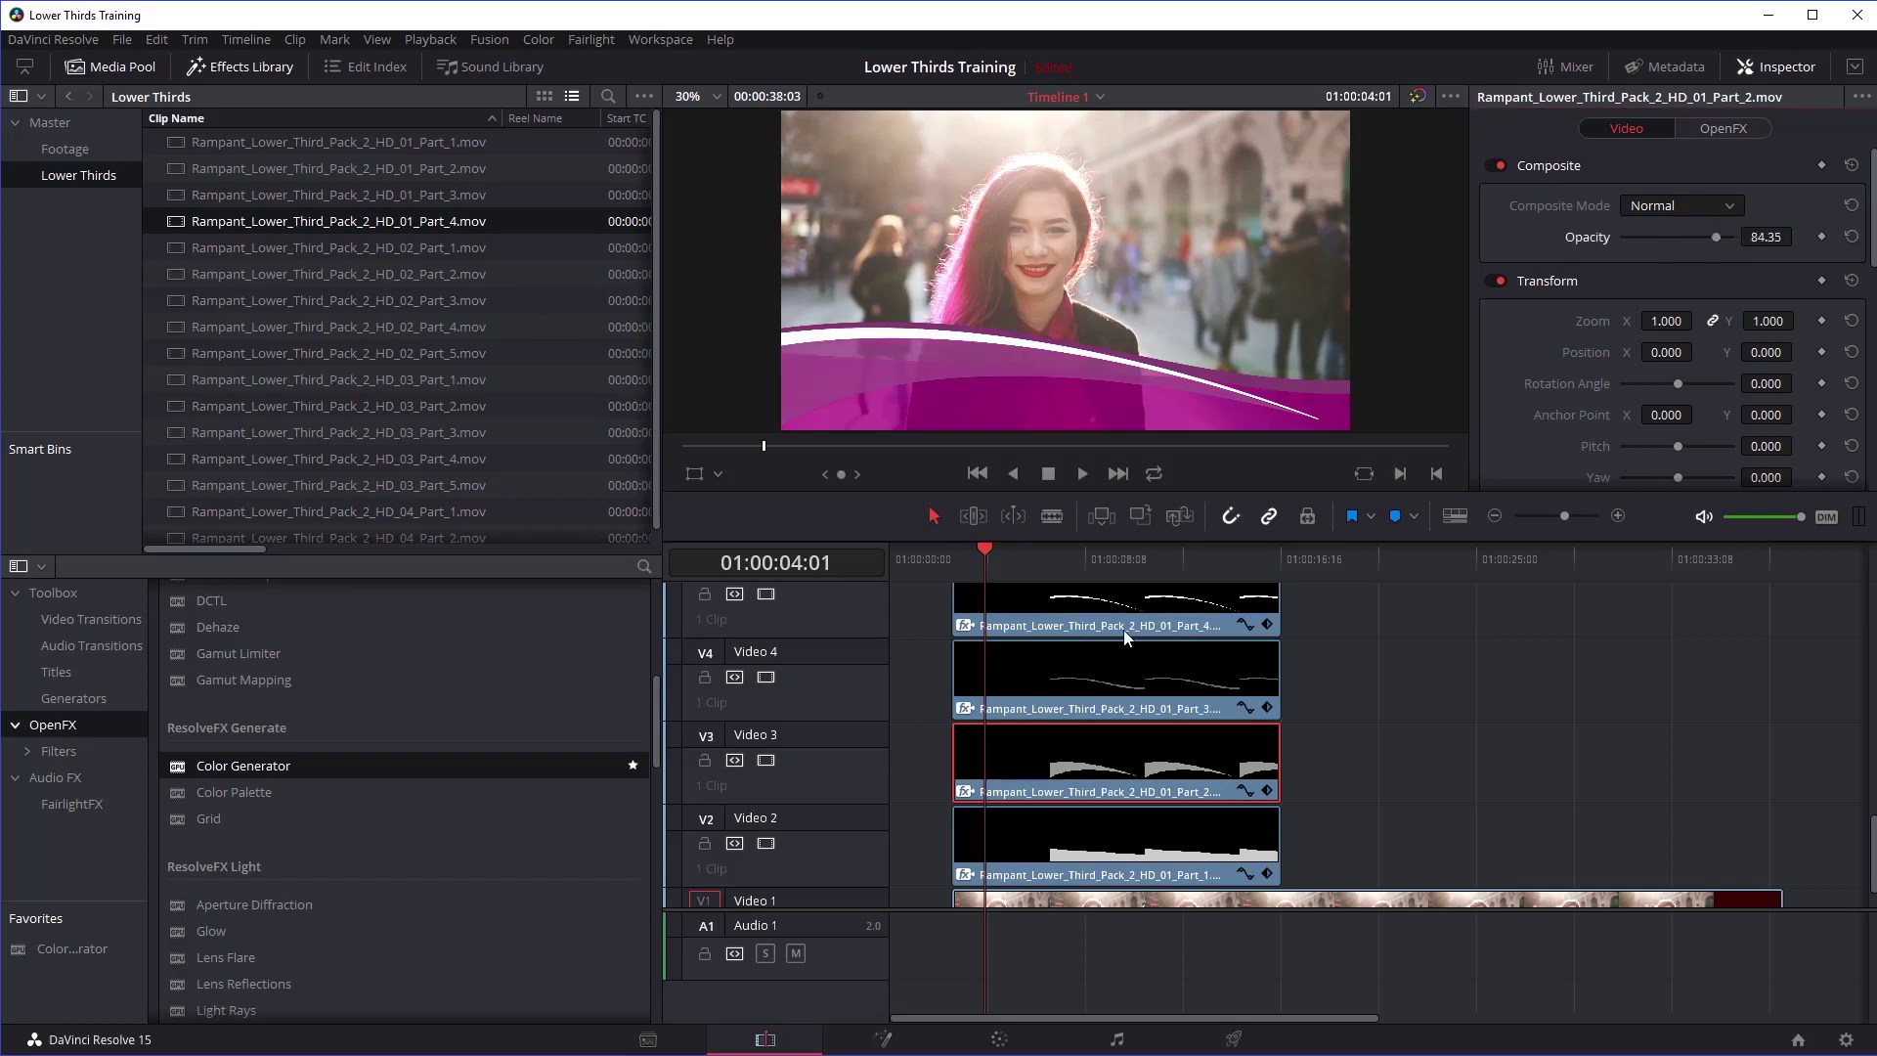
# Step: Try lowering the opacity of the Part_4 clip on Video 5
pyautogui.scroll(2, 1202, 731)
pyautogui.click(1186, 682)
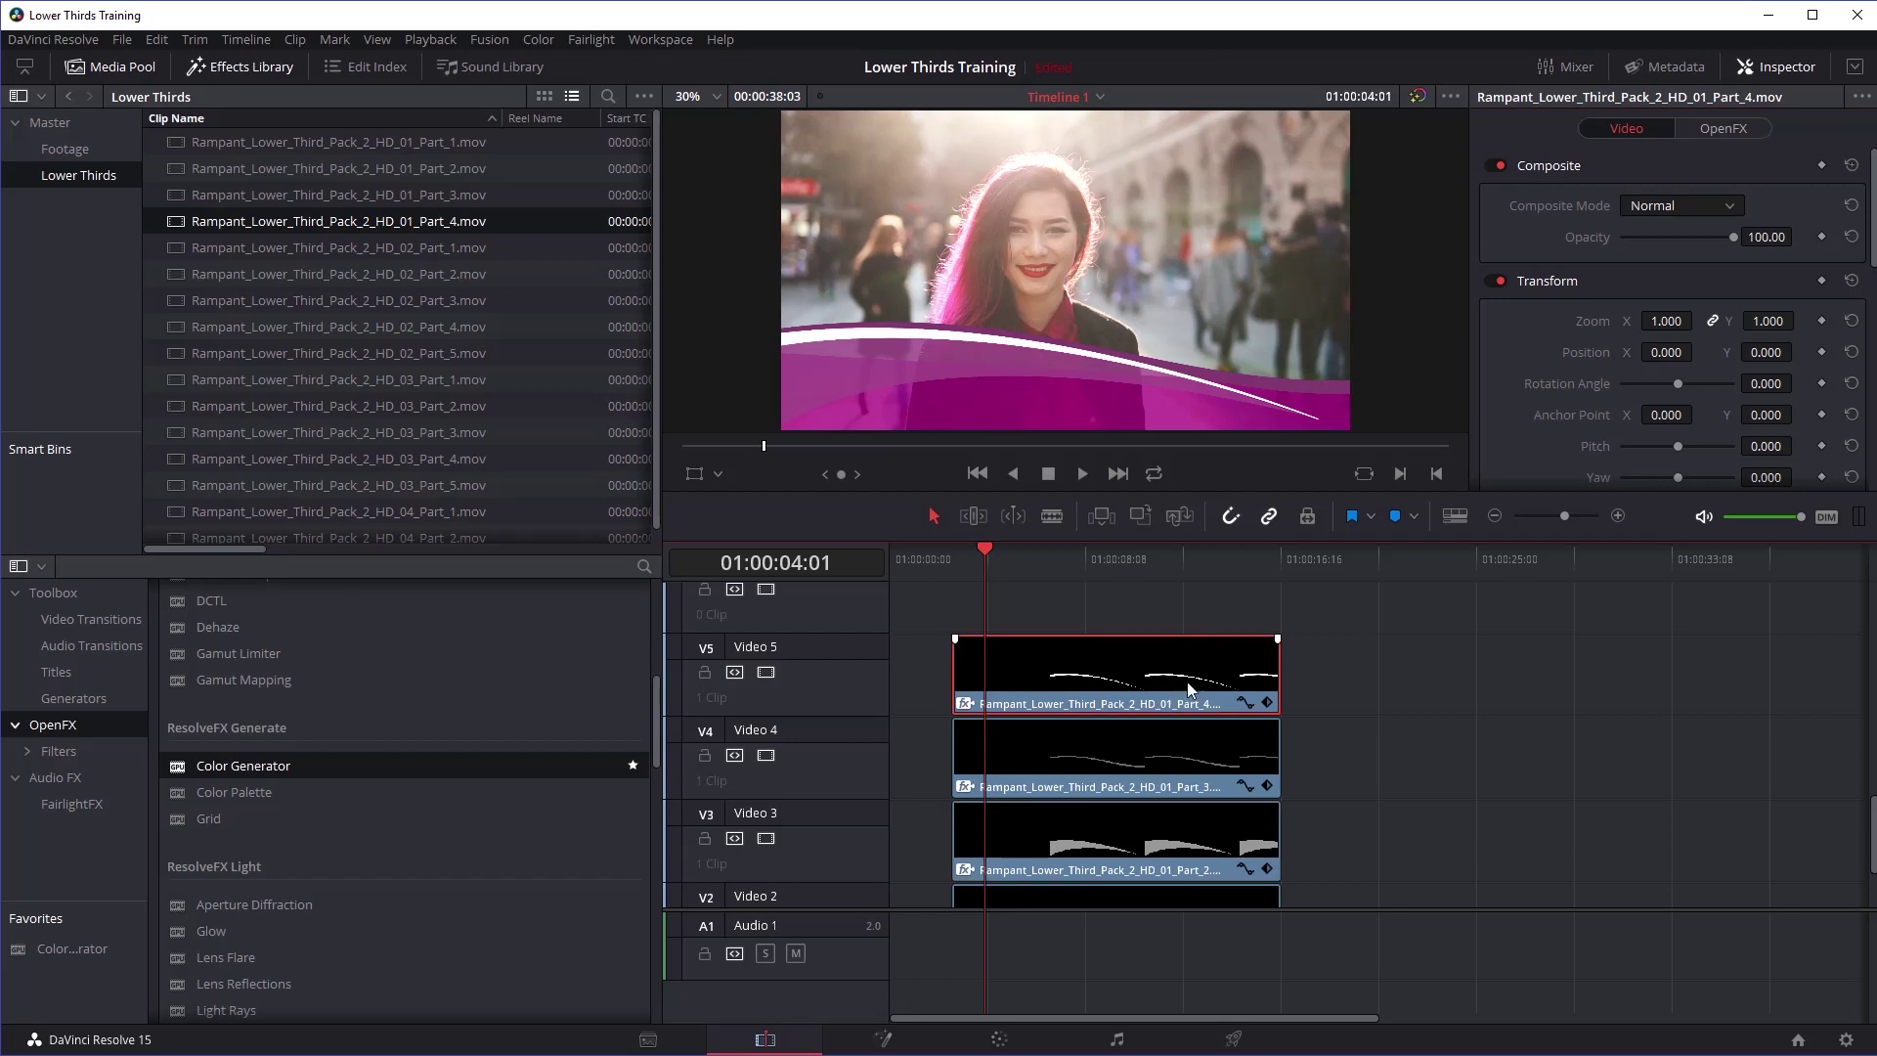
pyautogui.moveTo(1726, 238)
pyautogui.mouseDown()
pyautogui.moveTo(1645, 237)
pyautogui.moveTo(1762, 234)
pyautogui.moveTo(1703, 236)
pyautogui.moveTo(1717, 245)
pyautogui.mouseUp()
pyautogui.click(1198, 782)
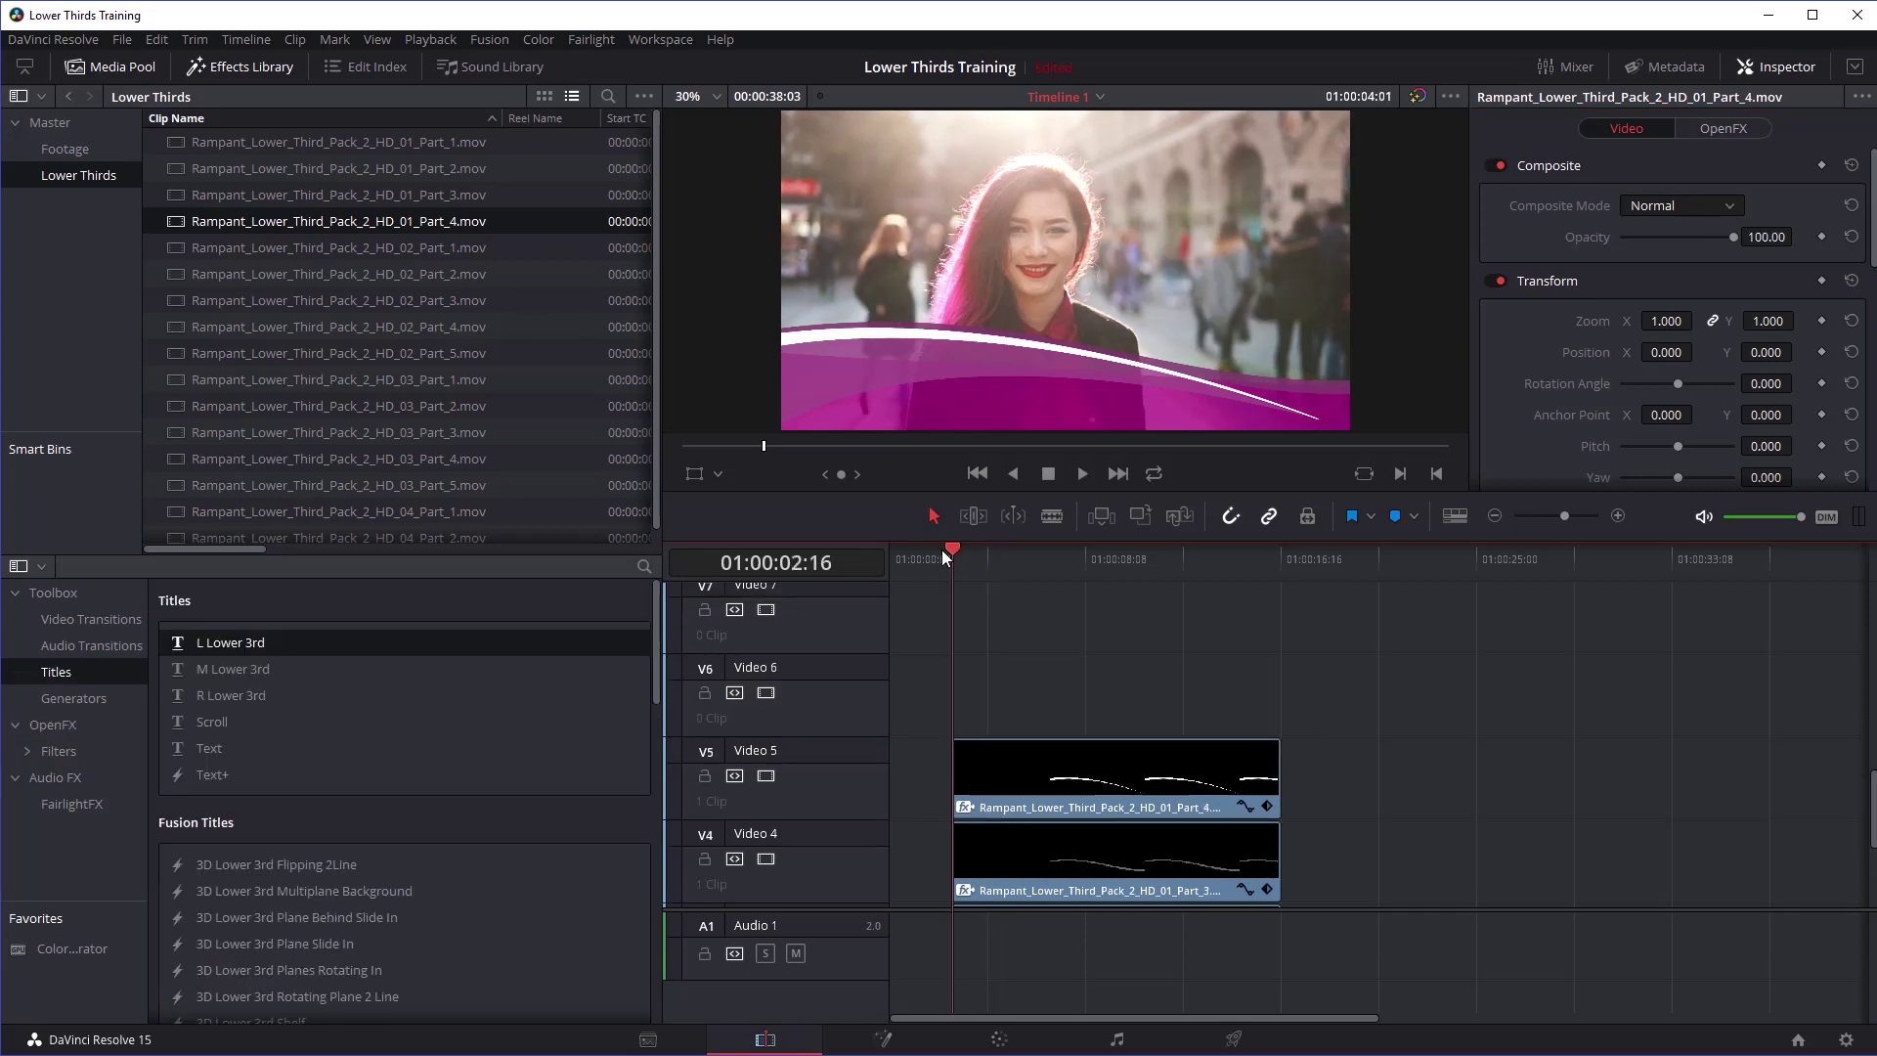
# Step: Play the timeline from just before the clips to examine the colored lower third's animation
pyautogui.moveTo(941, 549); pyautogui.dragTo(927, 550)
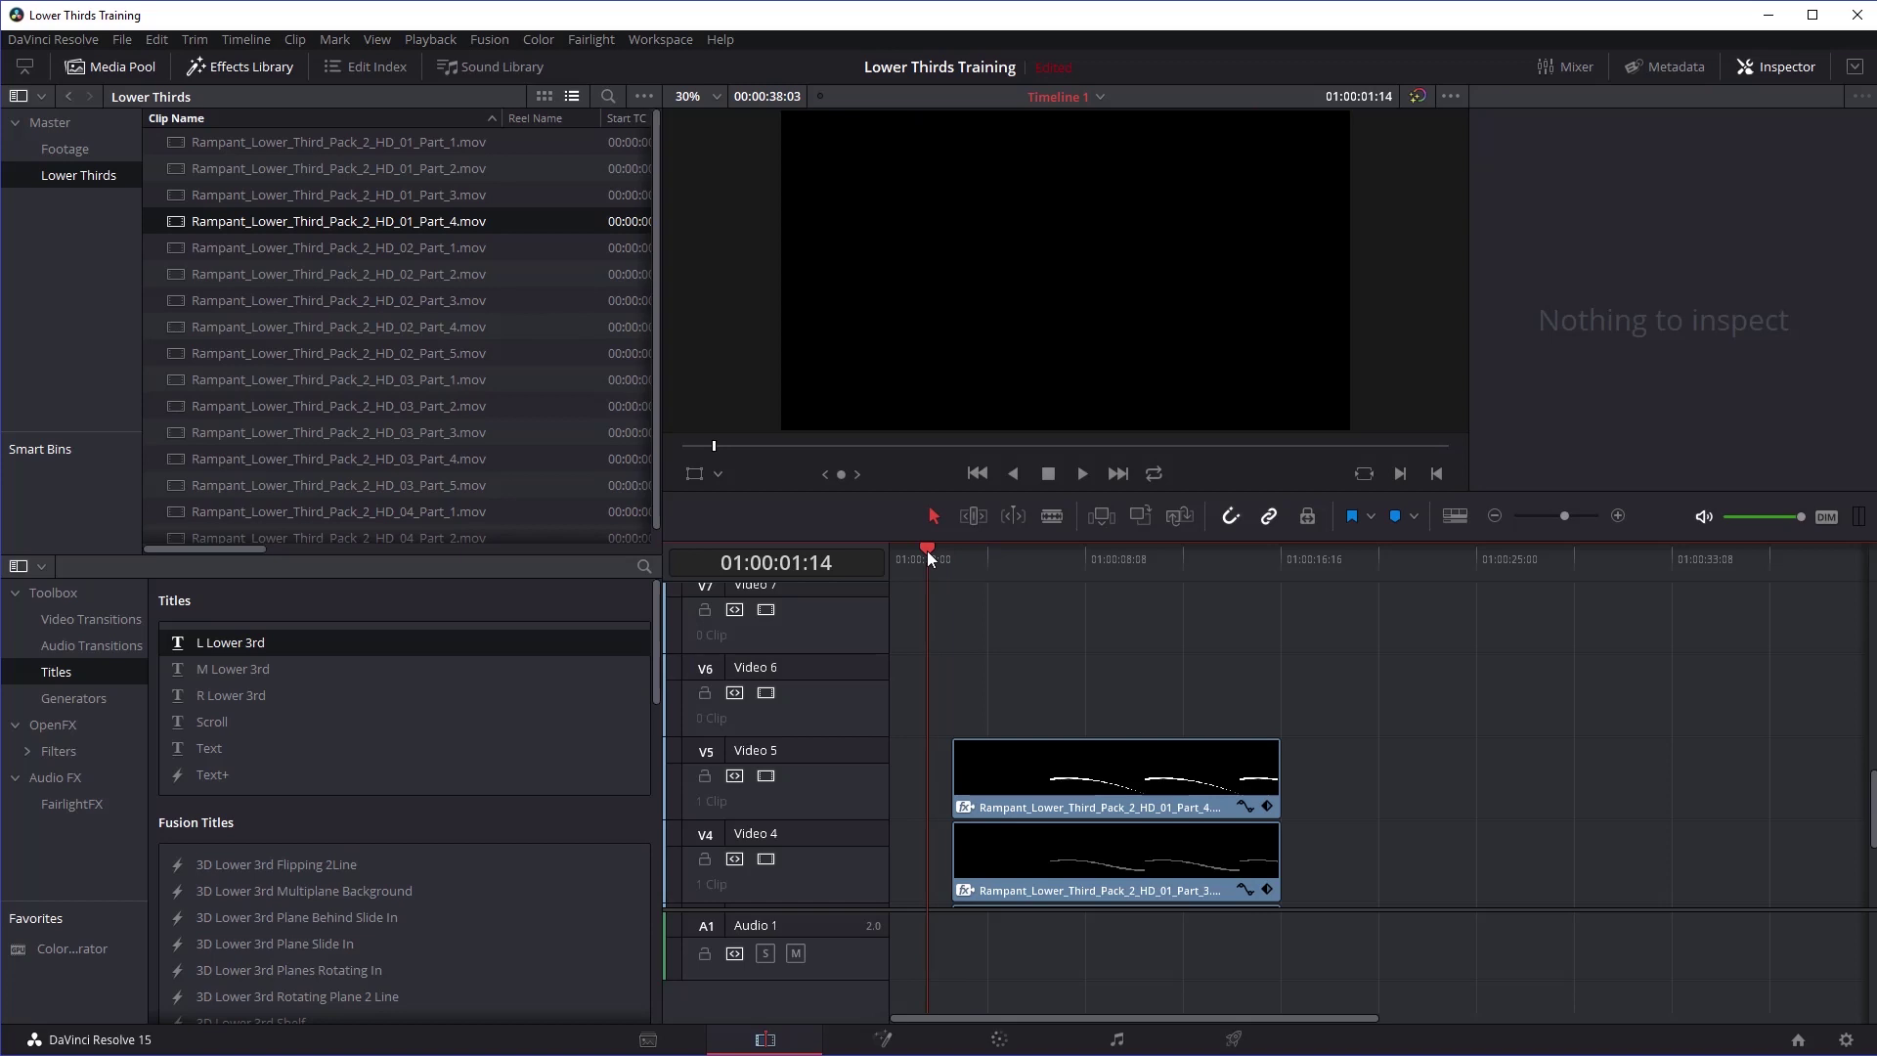
pyautogui.press('space')
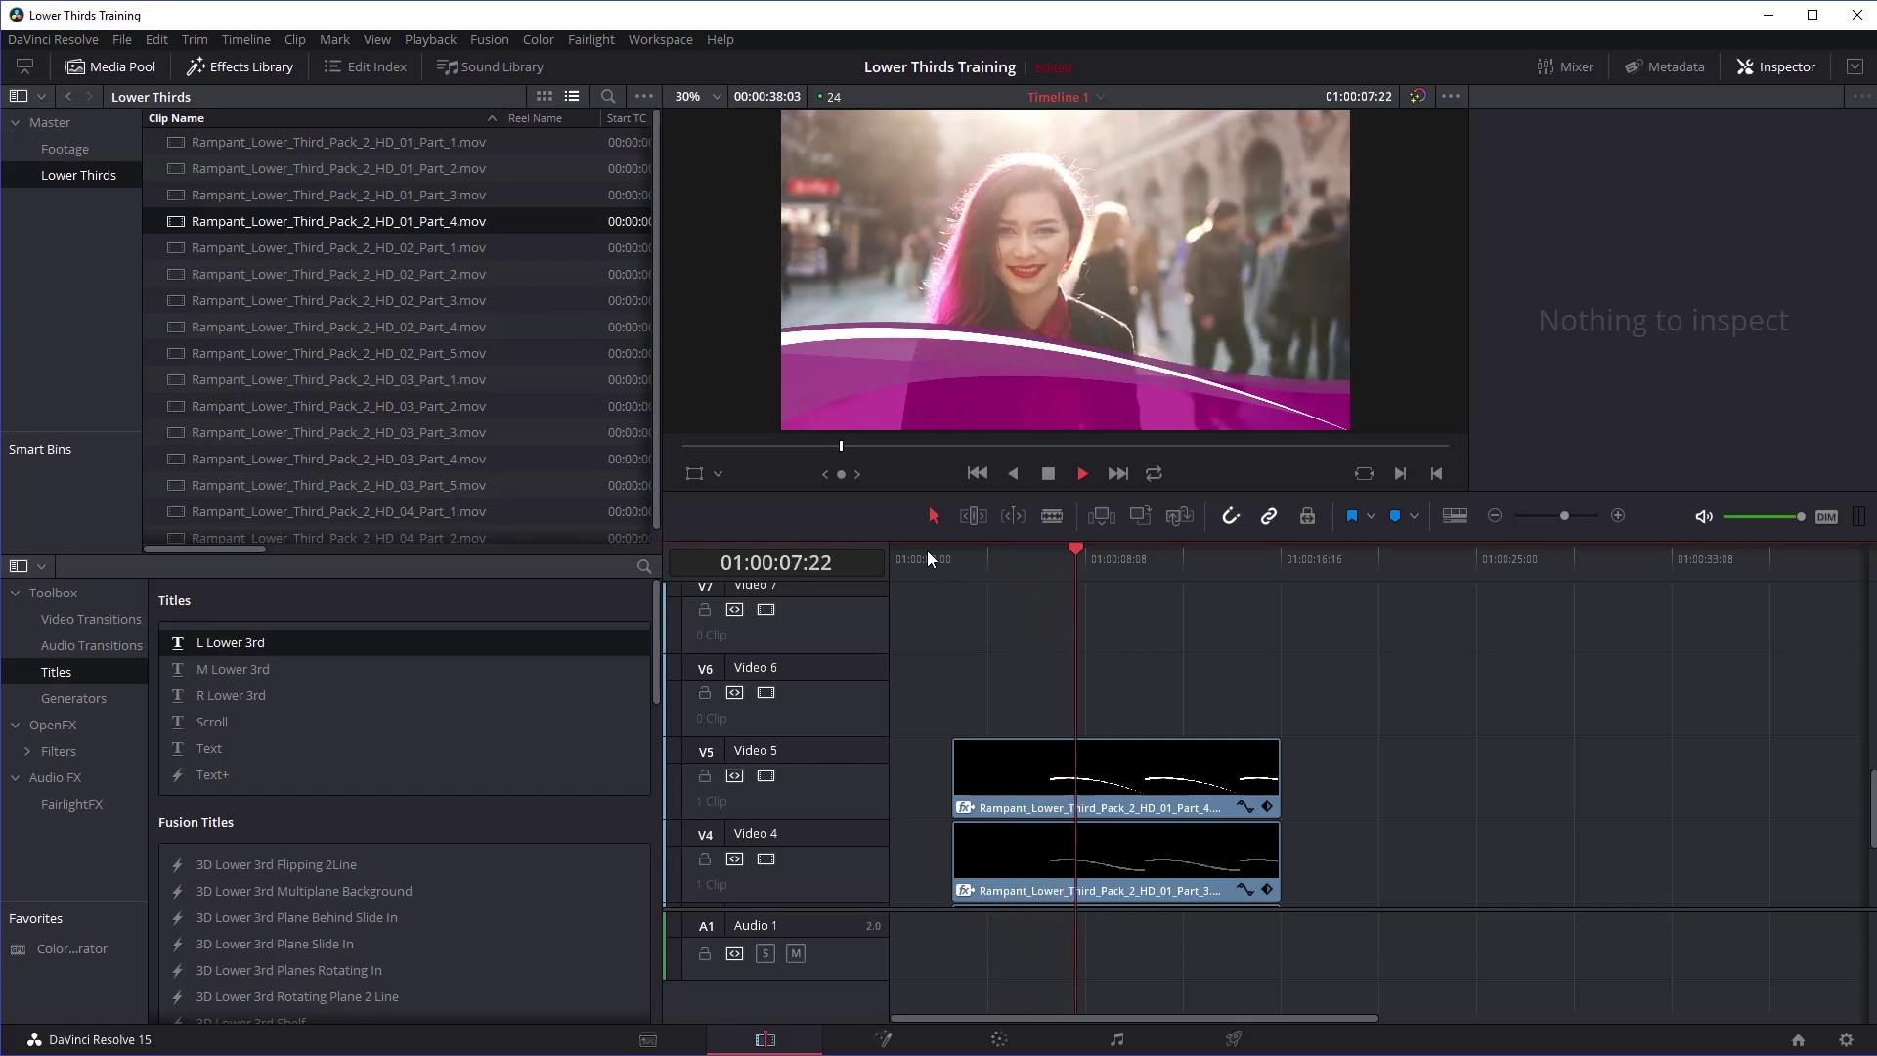
pyautogui.press('space')
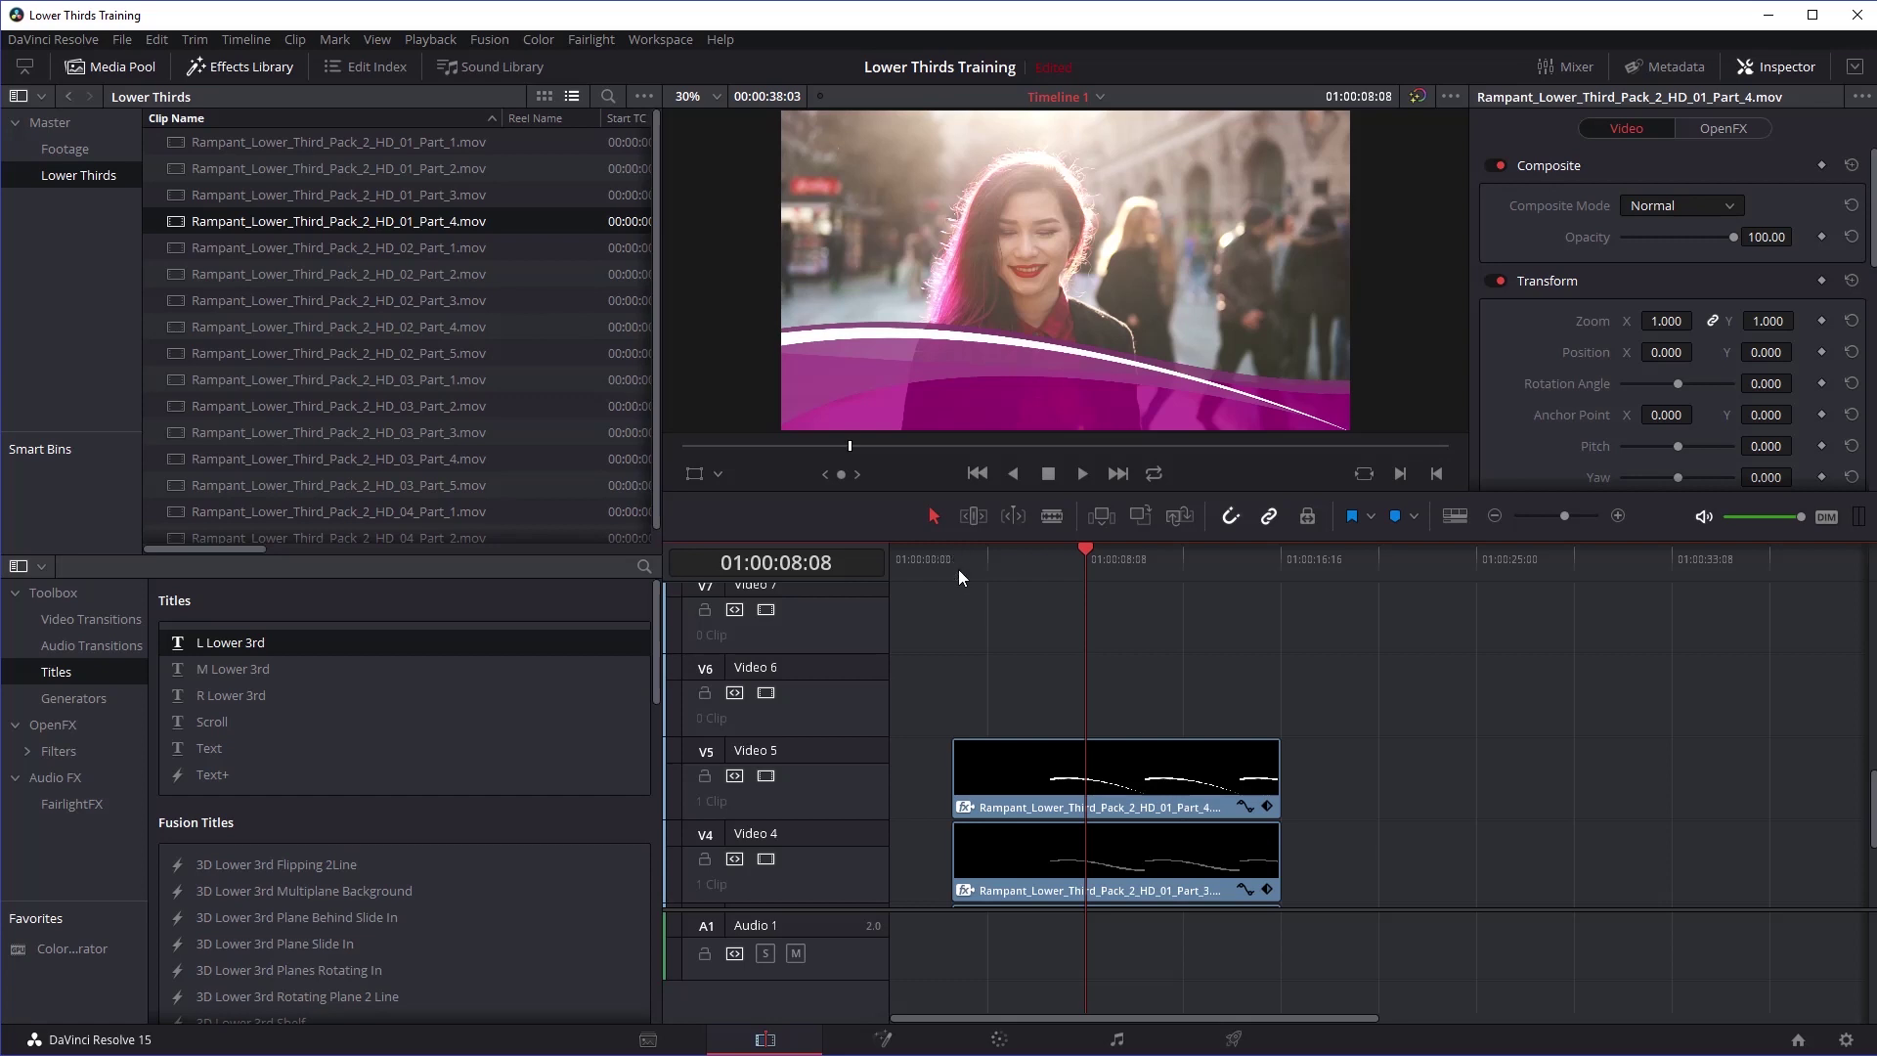
# Step: Add an L Lower 3rd title on Video 6 at the start of the lower third clips and extend it to their end
pyautogui.click(54, 594)
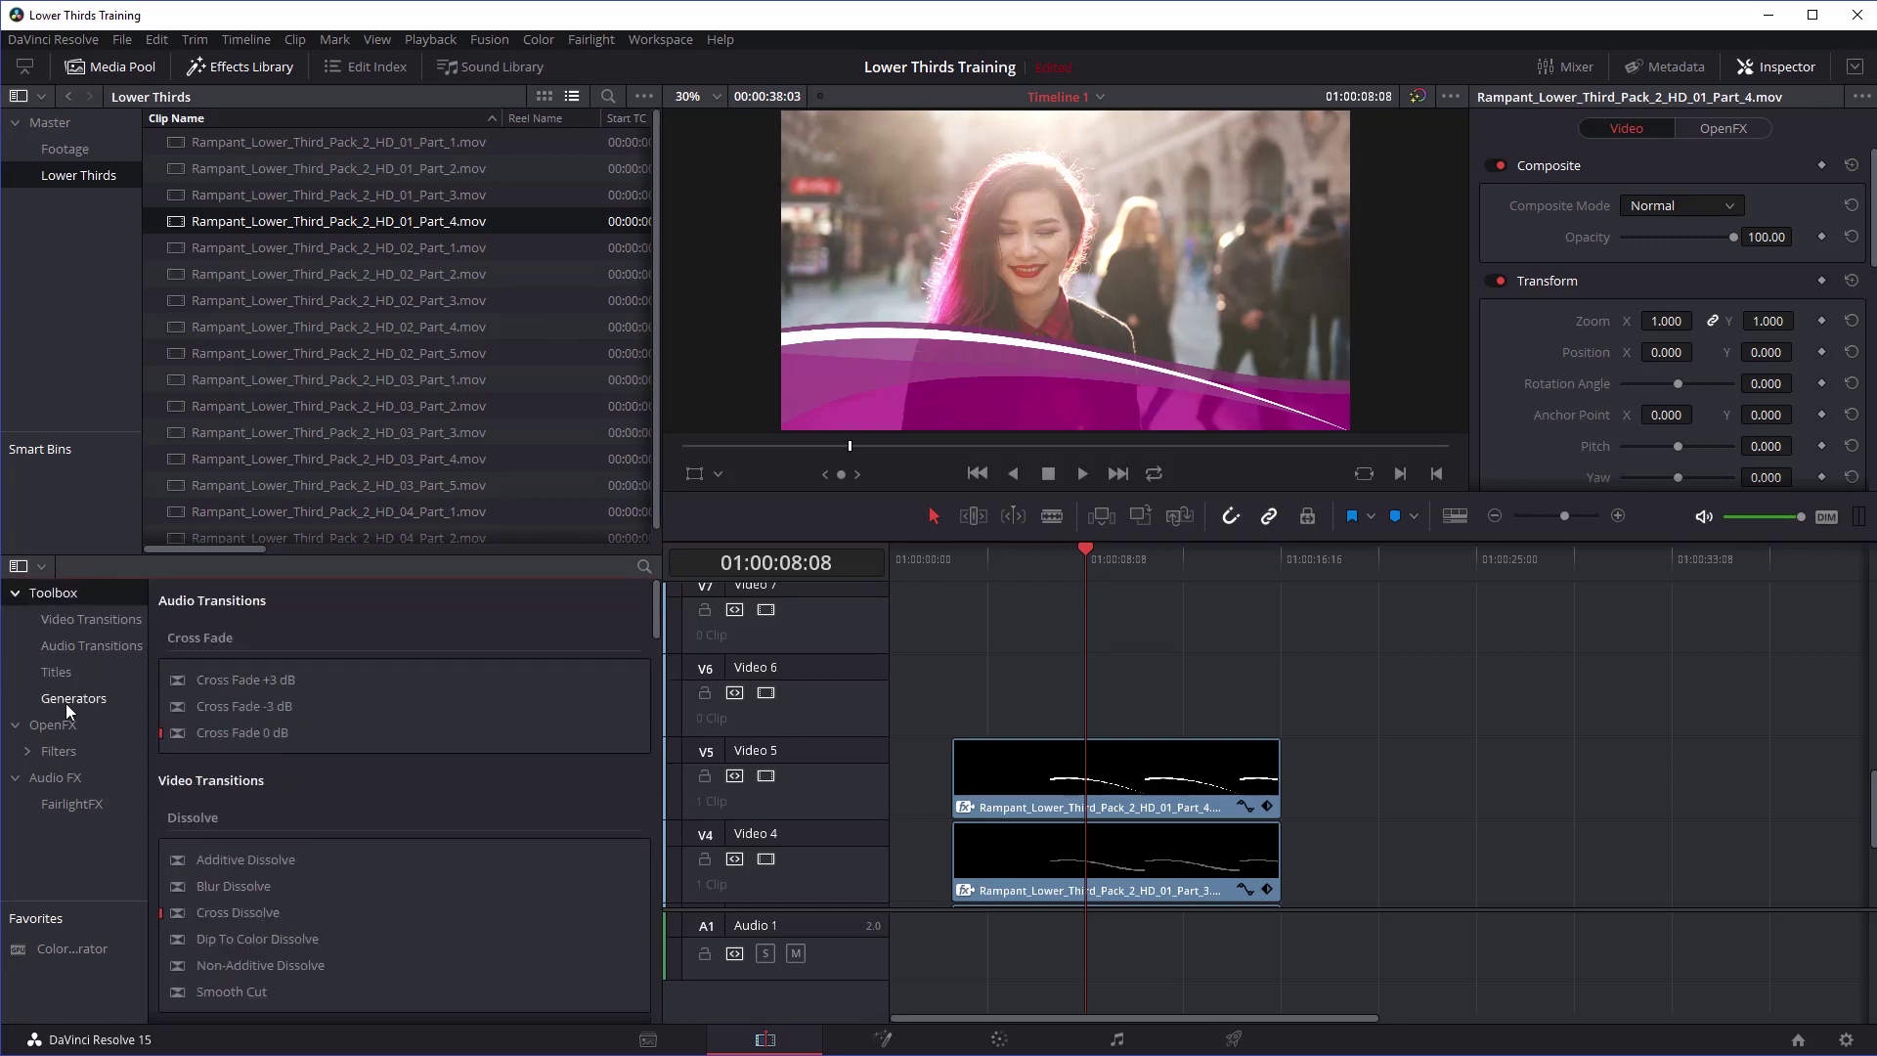
pyautogui.click(244, 68)
pyautogui.click(249, 64)
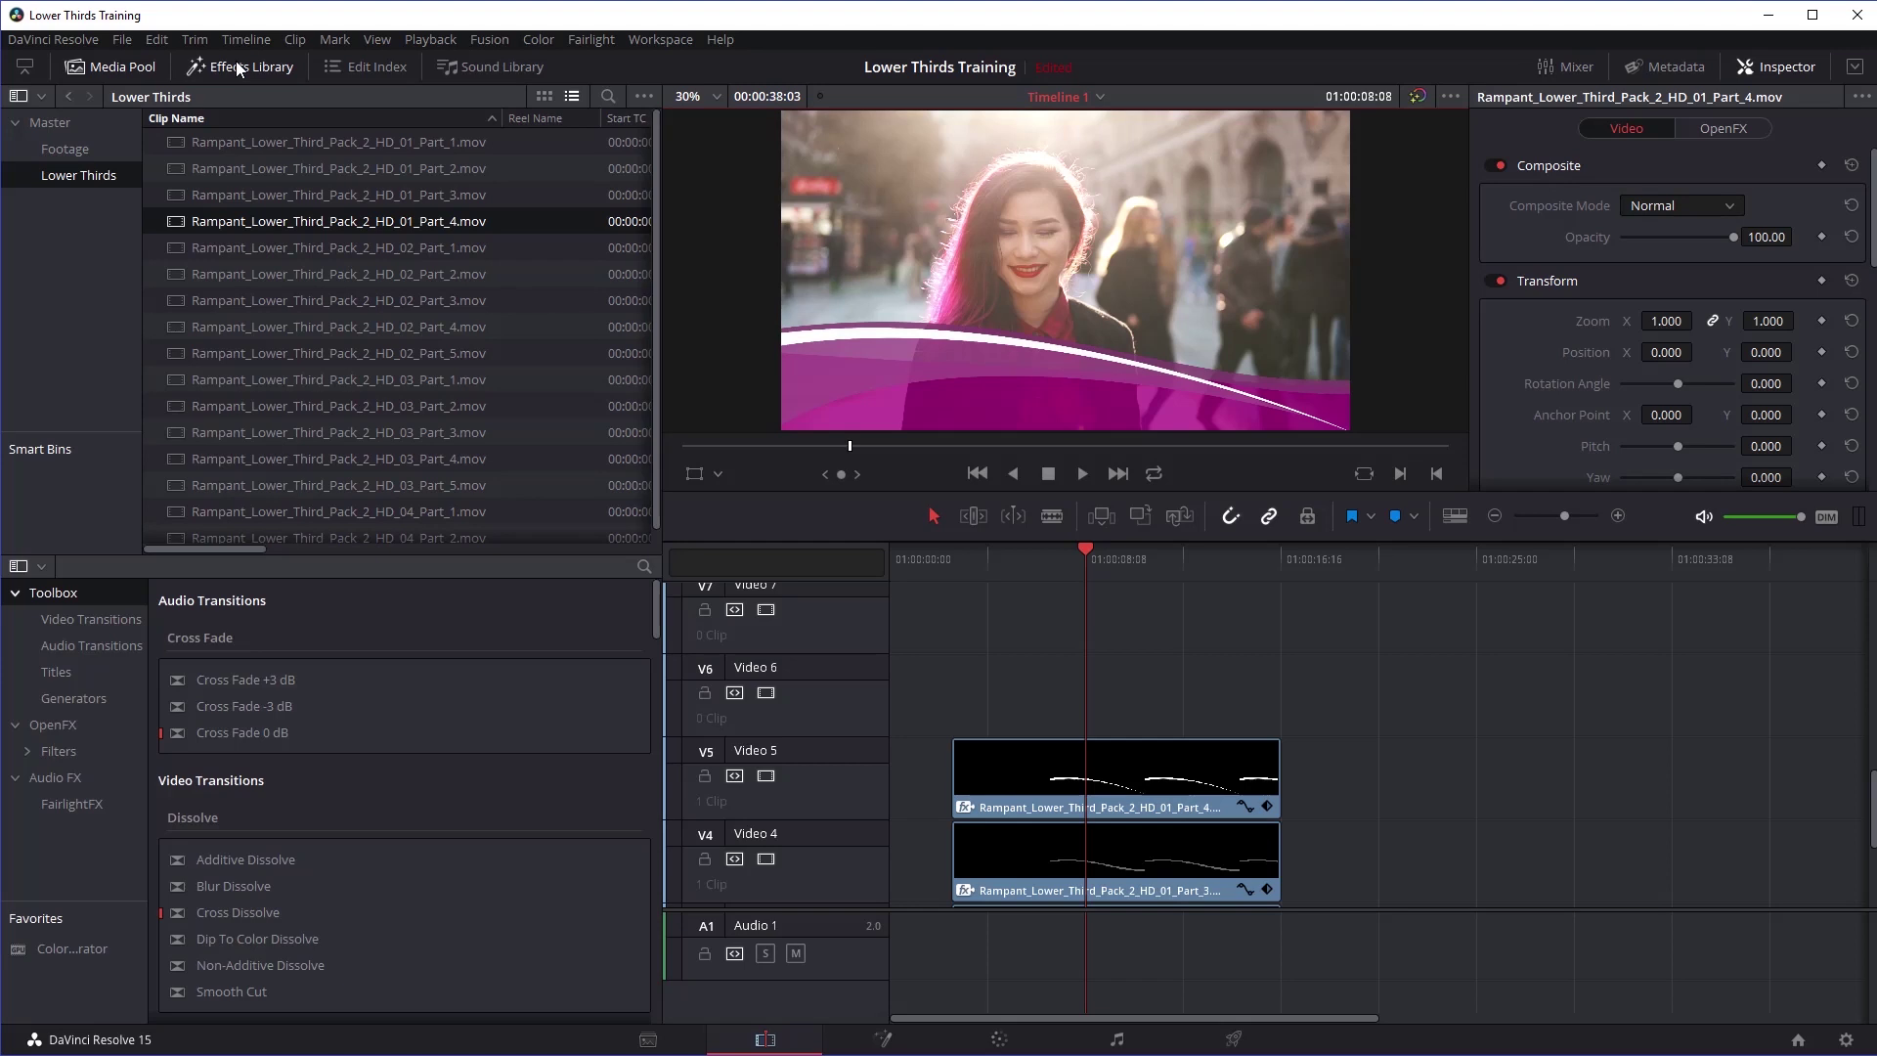
pyautogui.click(54, 675)
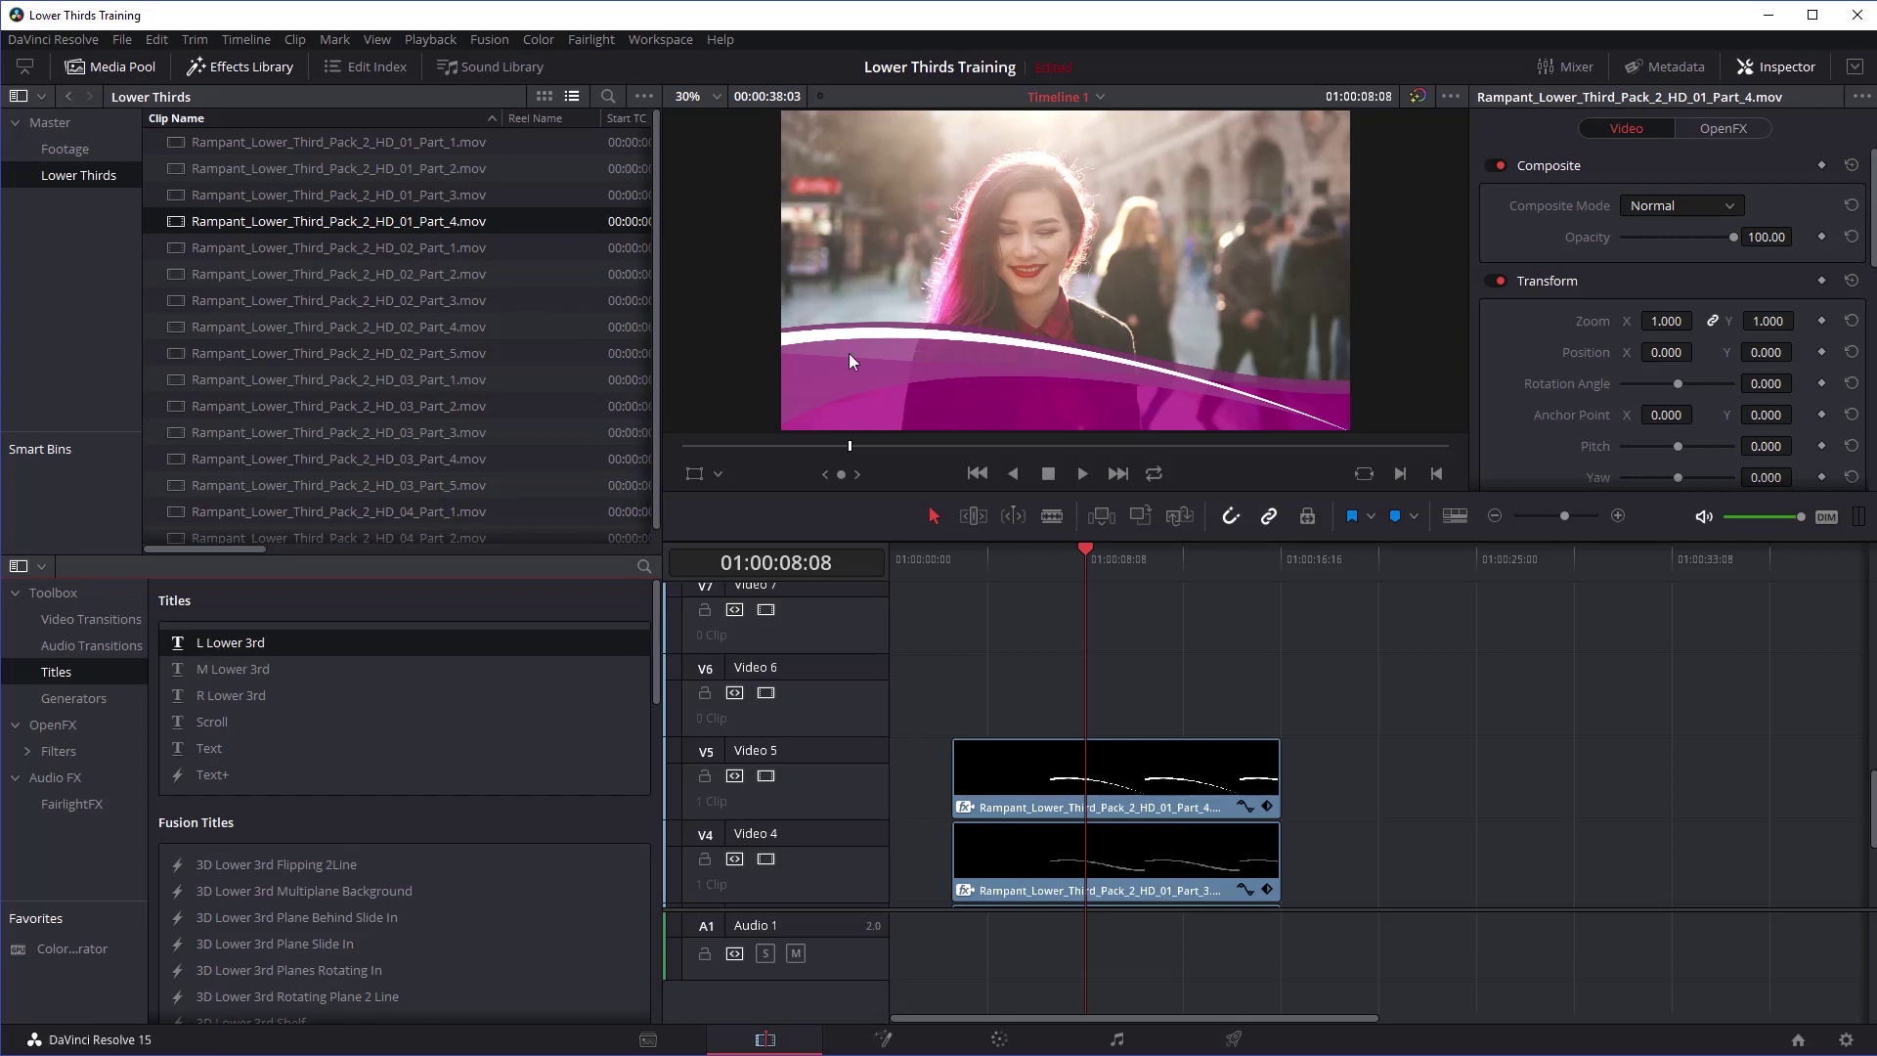
pyautogui.moveTo(251, 642); pyautogui.dragTo(953, 712)
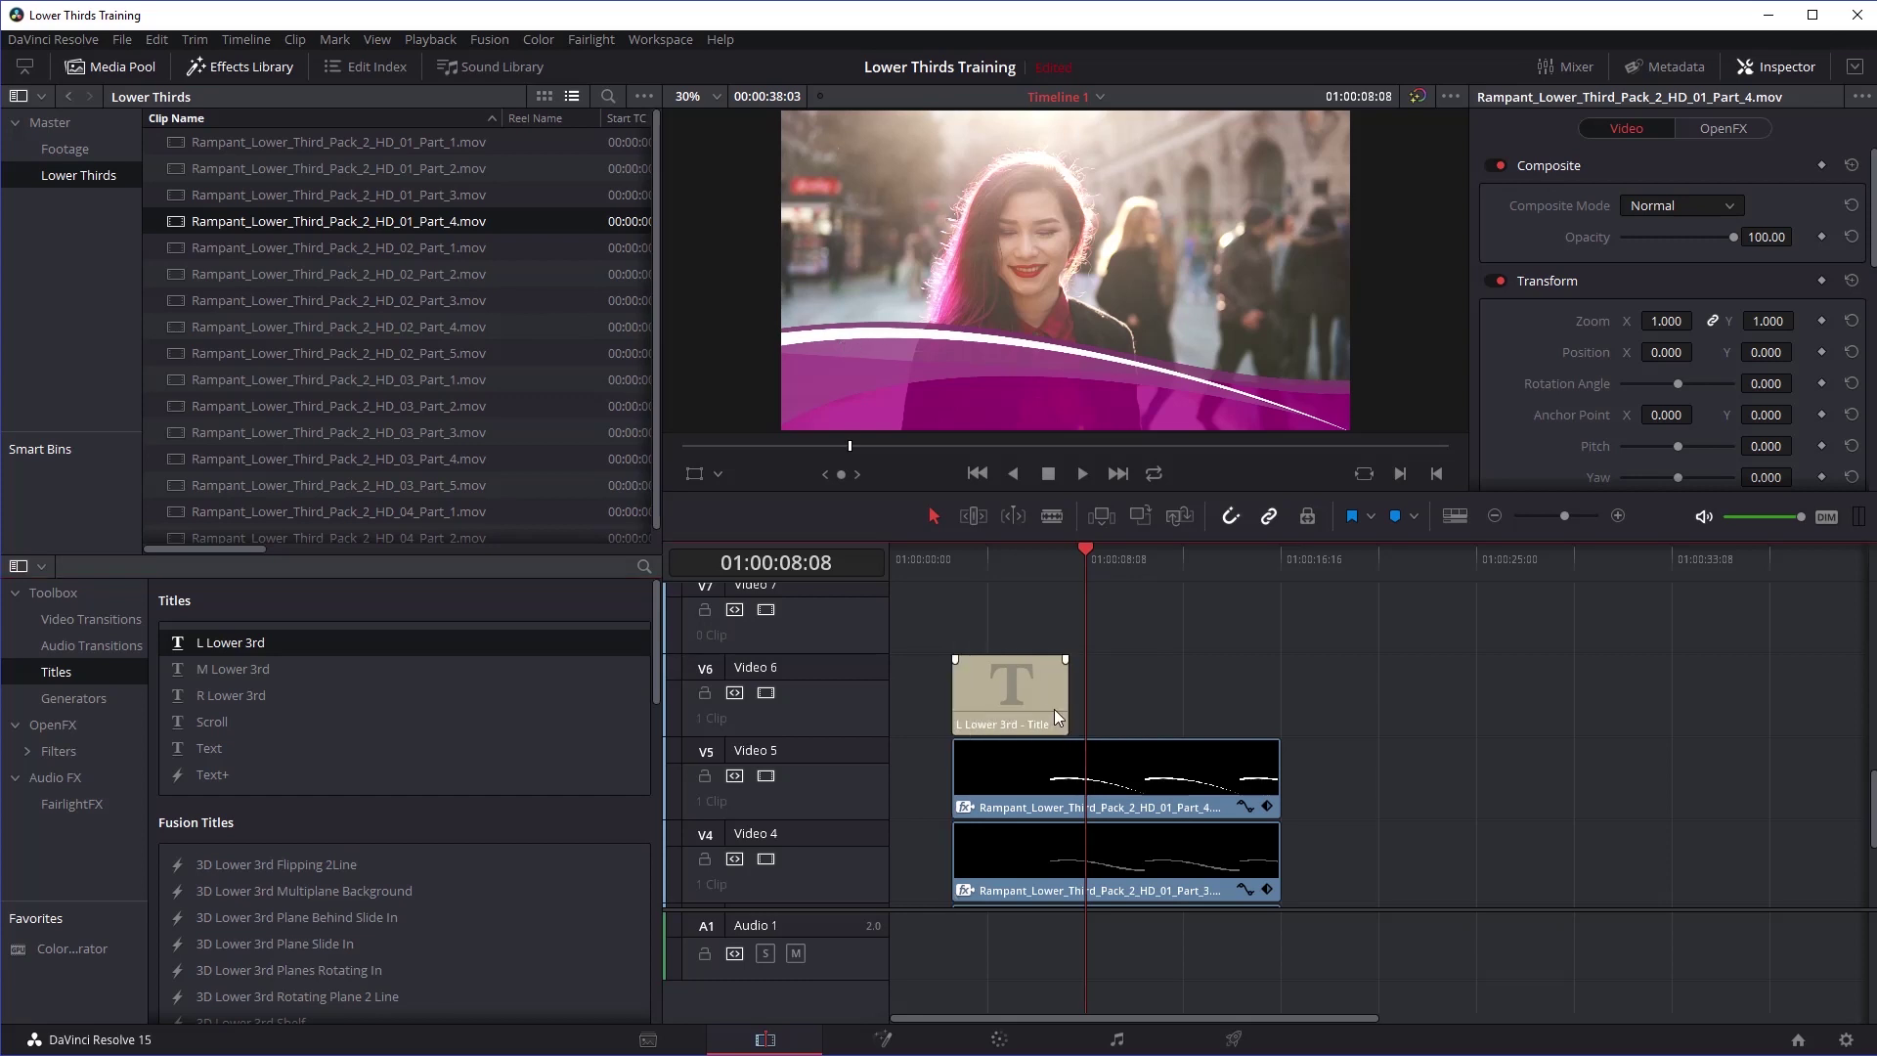
pyautogui.moveTo(1069, 694); pyautogui.dragTo(1278, 694)
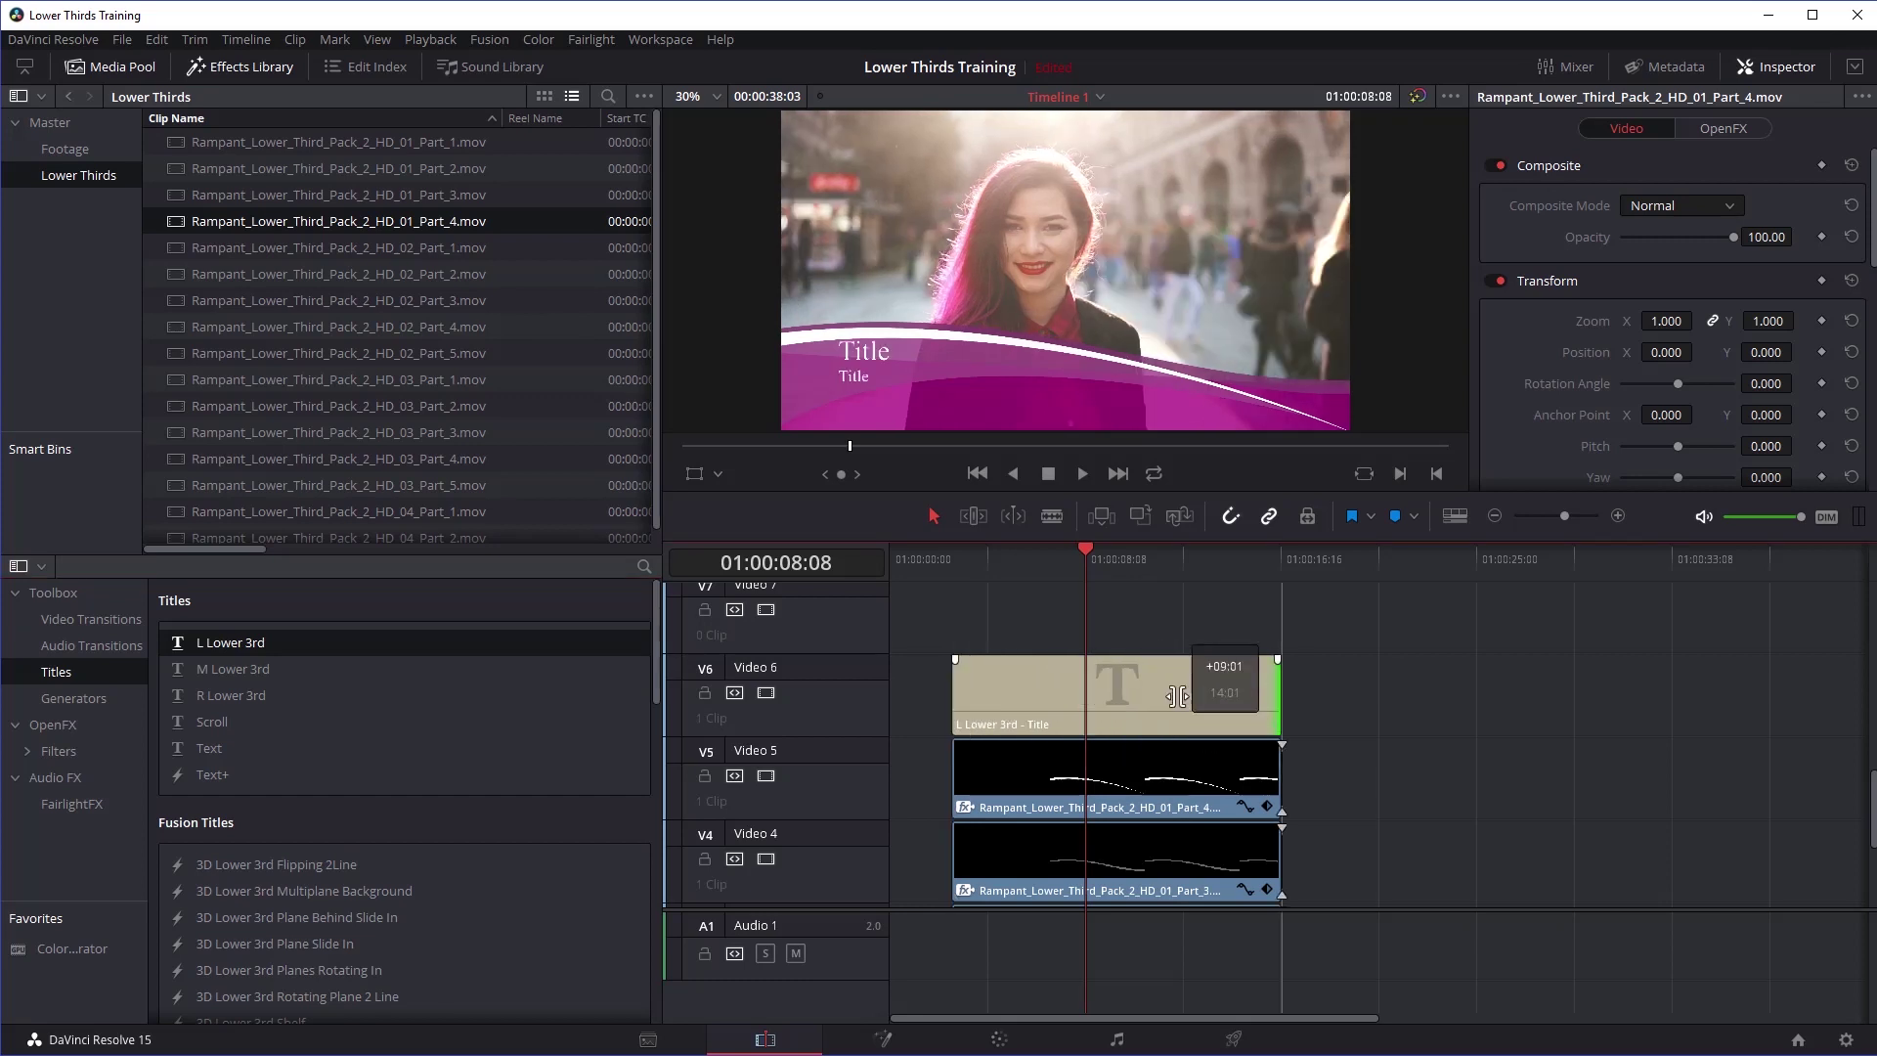
# Step: Replace the L Lower 3rd title's main line with the person's full name
pyautogui.click(1120, 711)
pyautogui.doubleClick(1528, 213)
pyautogui.write('Sall')
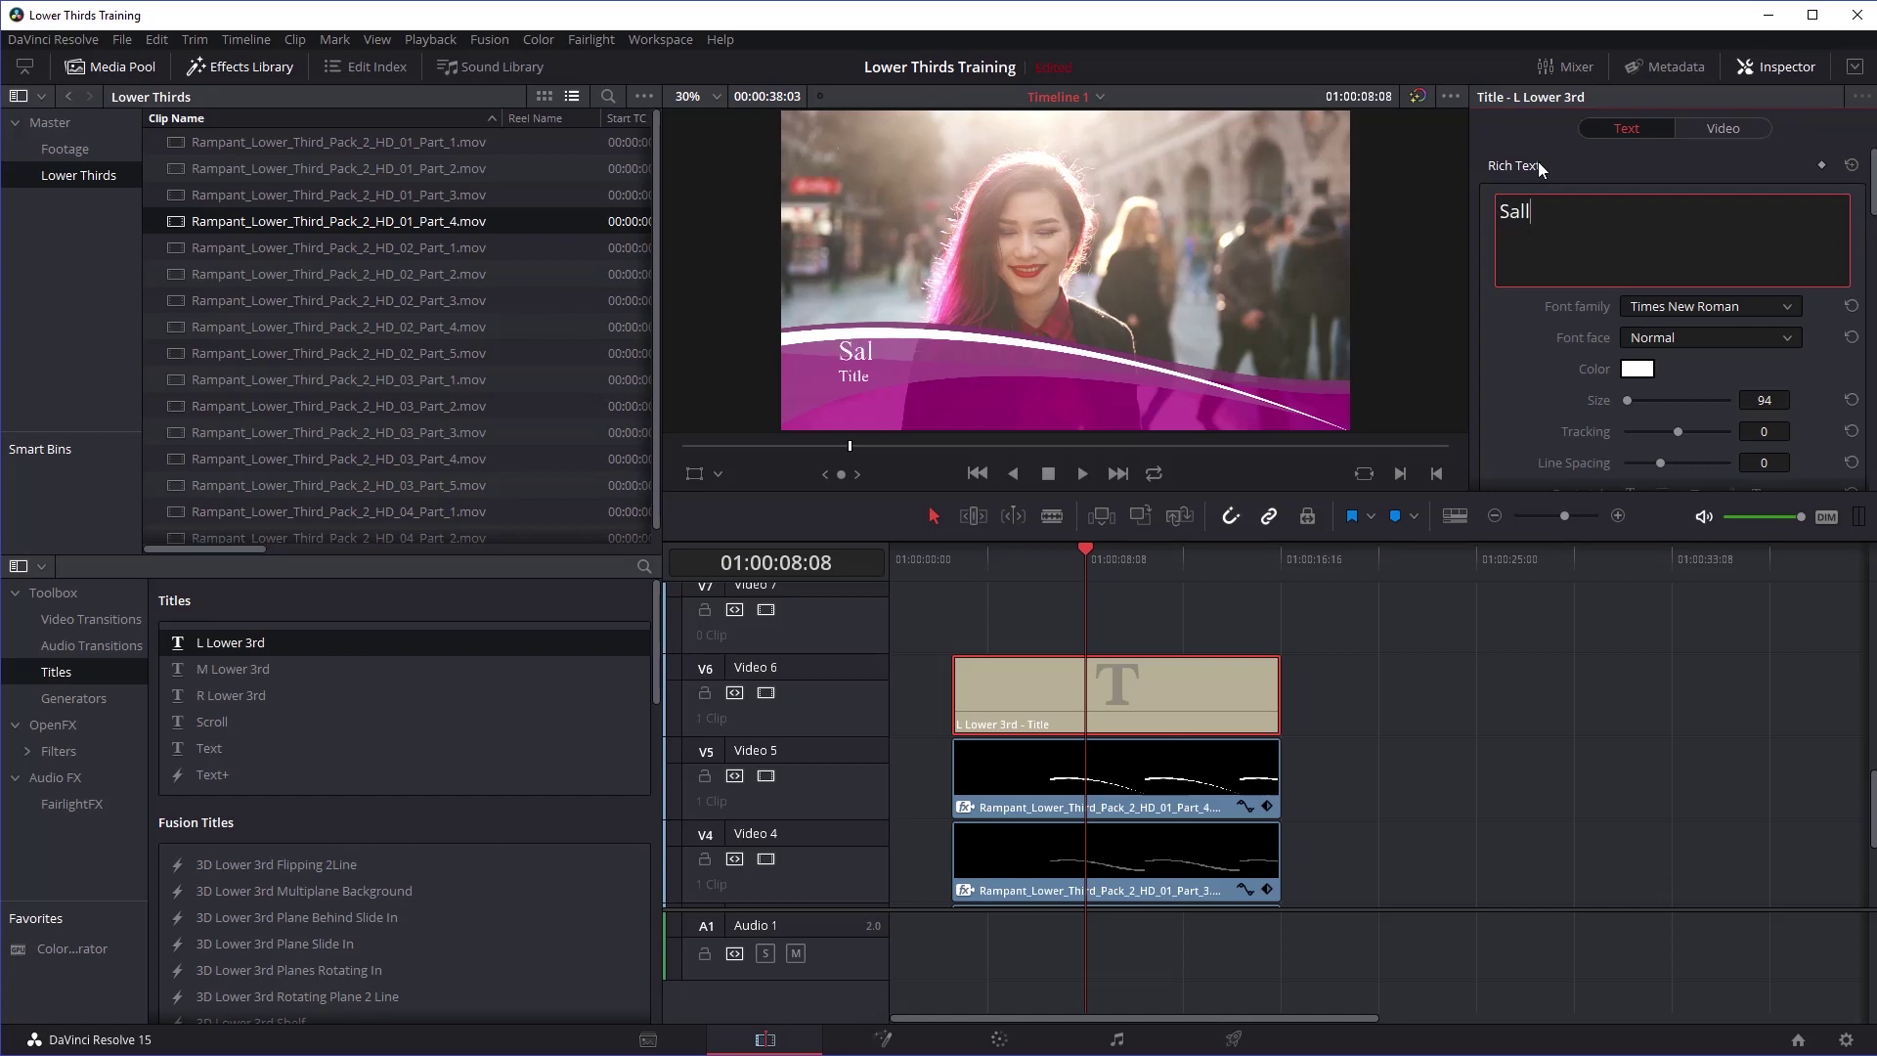
pyautogui.write('y Smith')
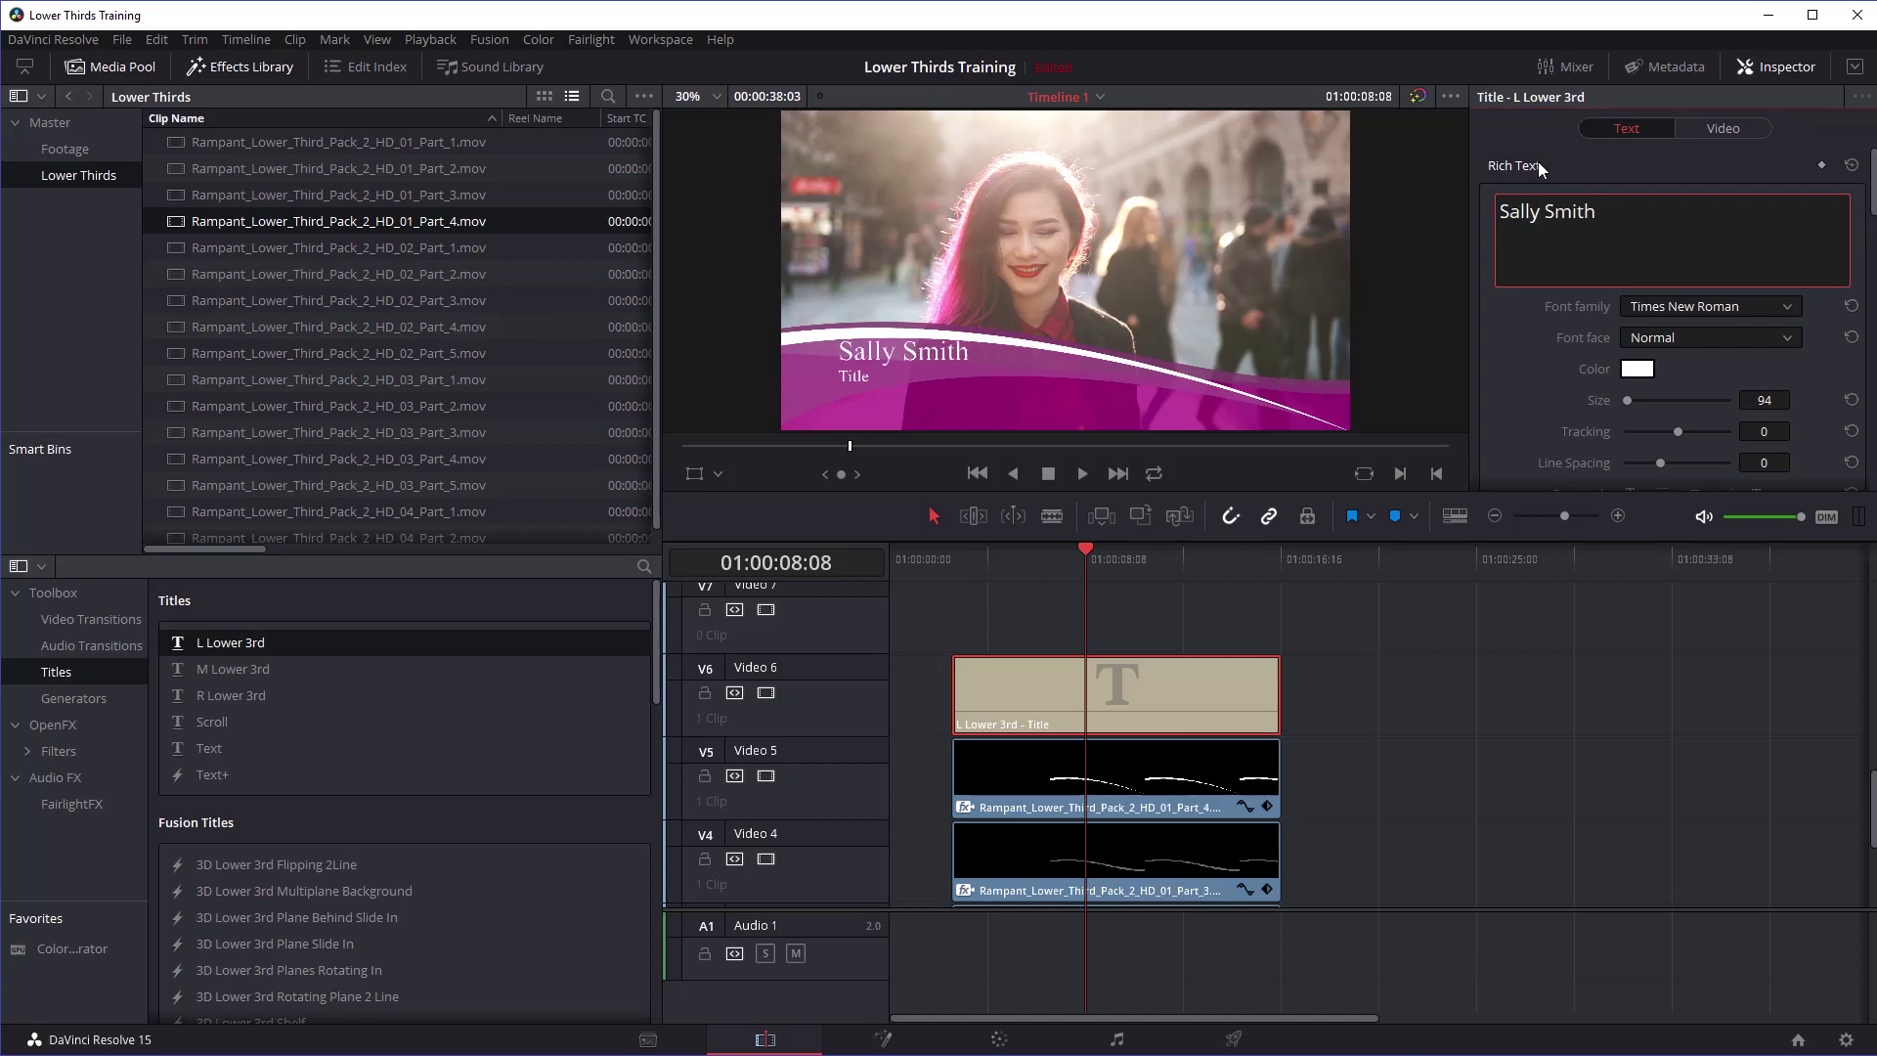
# Step: Replace the L Lower 3rd title's second line with "CFO Rampant Financial"
pyautogui.click(848, 381)
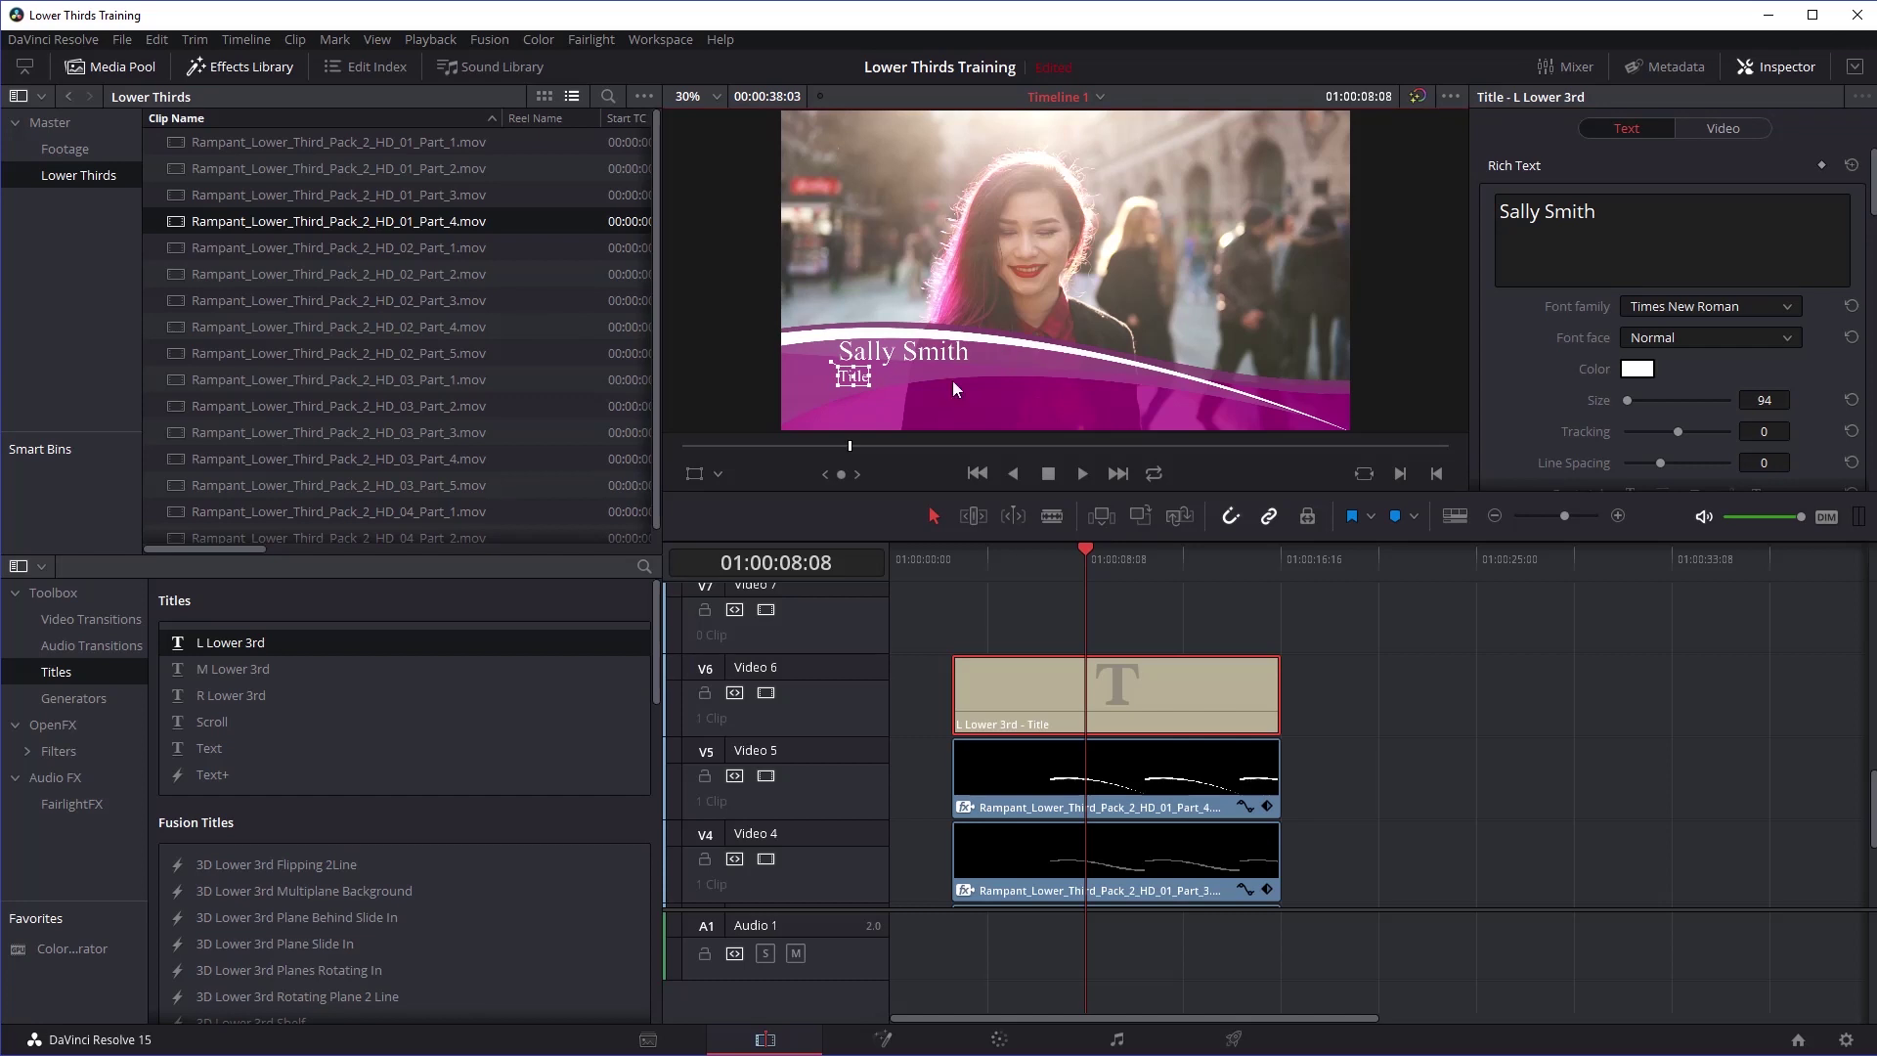
pyautogui.doubleClick(1510, 383)
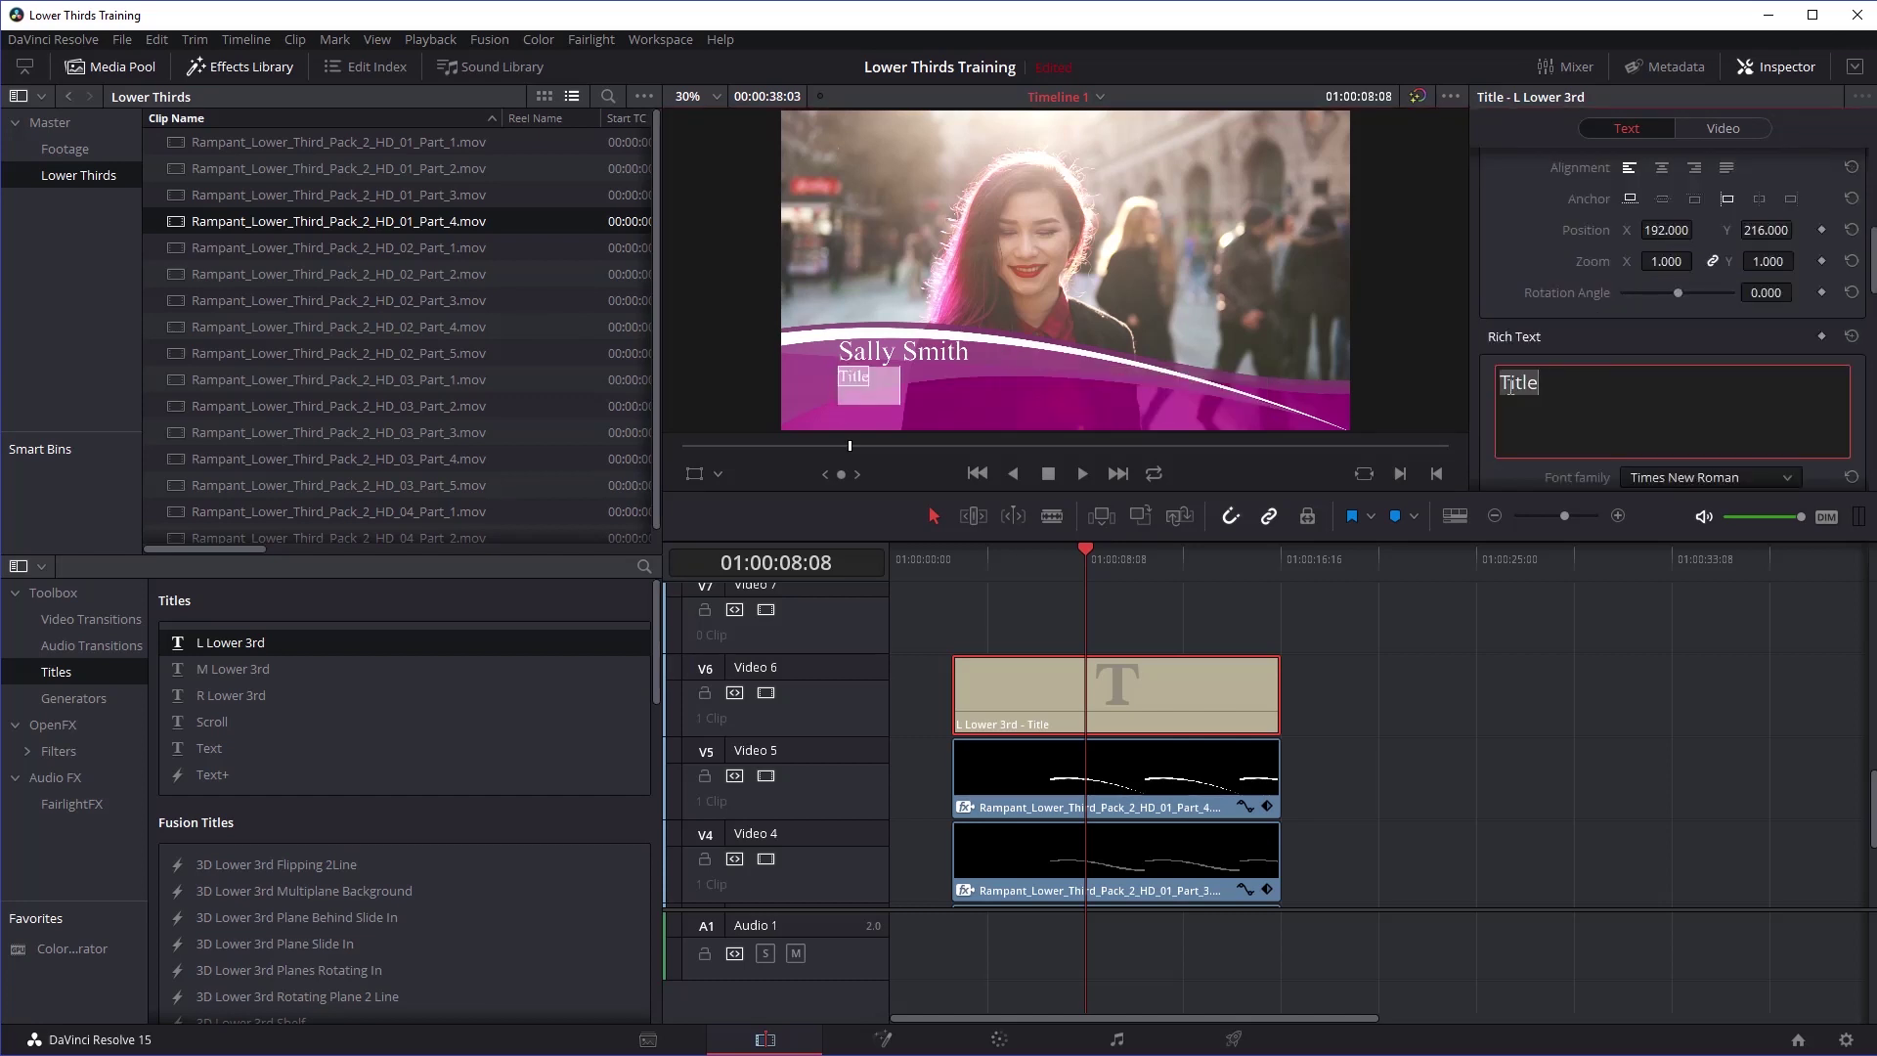
pyautogui.write('CFO RAma')
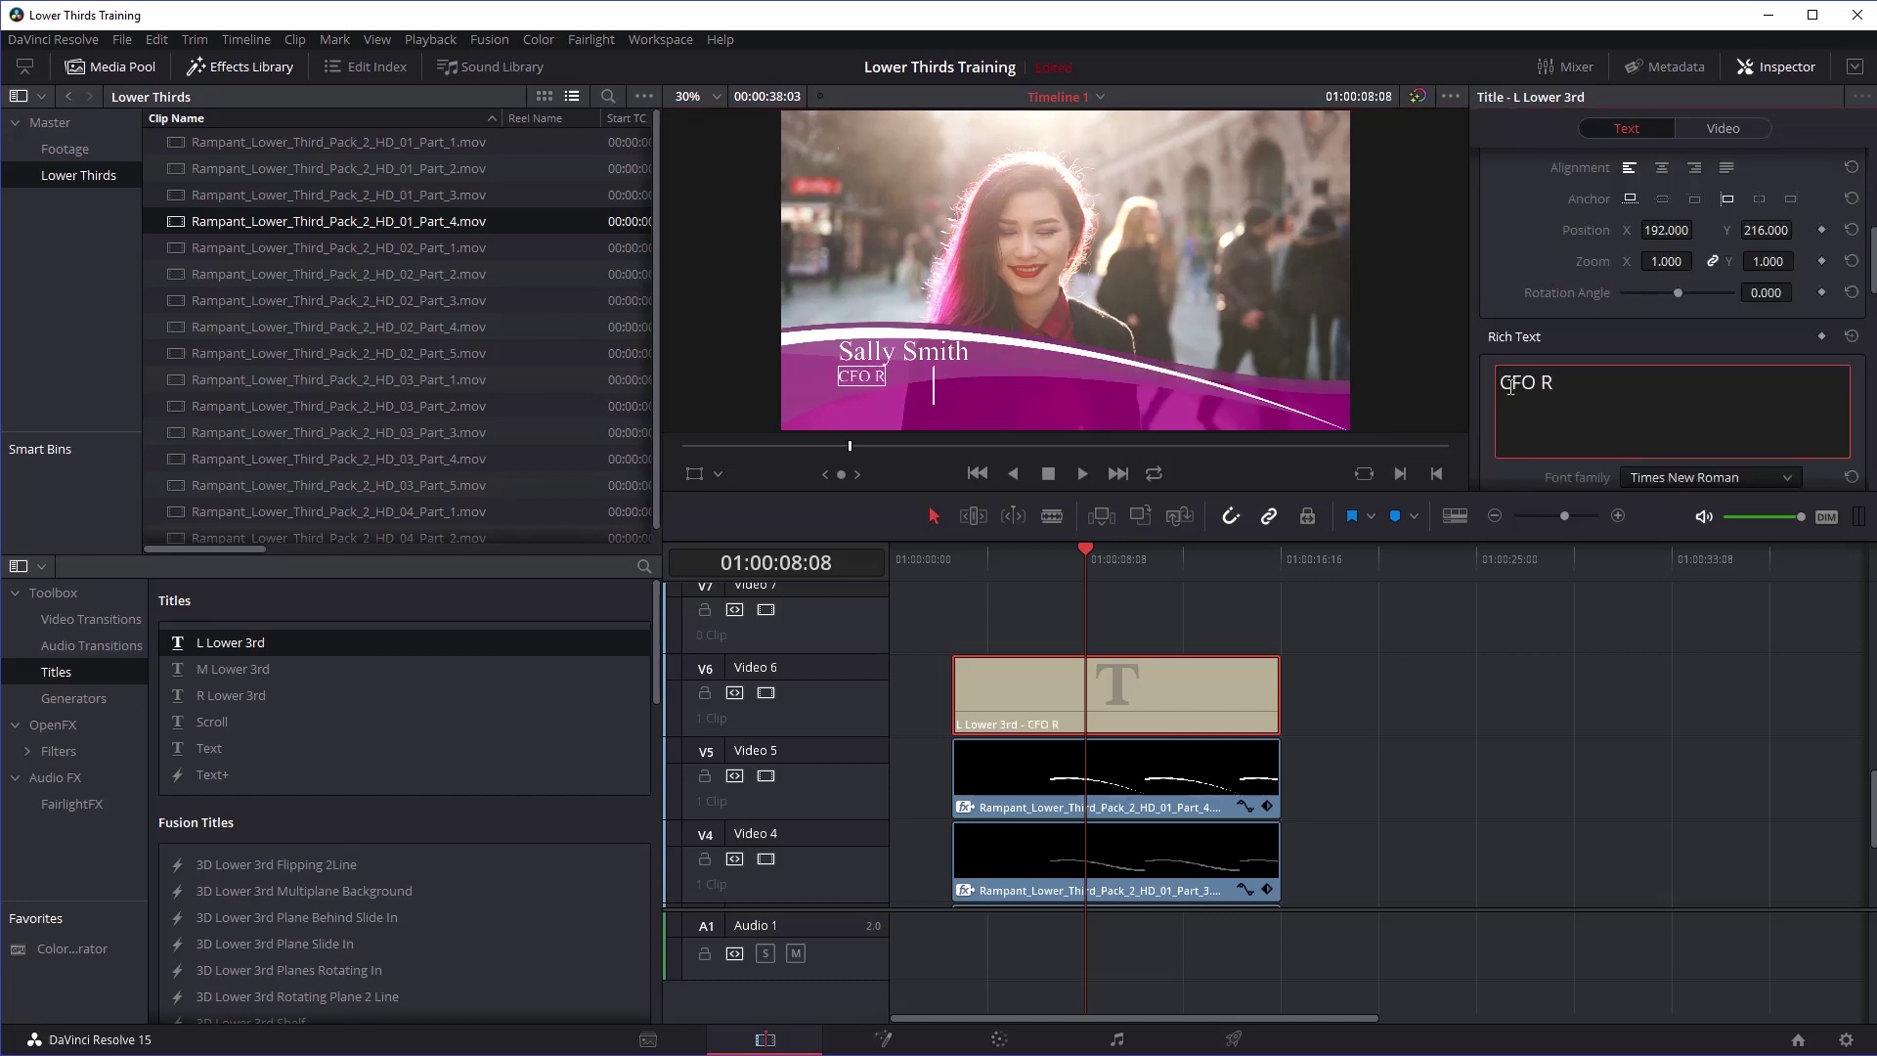
pyautogui.press('BackSpace')
pyautogui.press('BackSpace')
pyautogui.press('BackSpace')
pyautogui.write('ampant Financial')
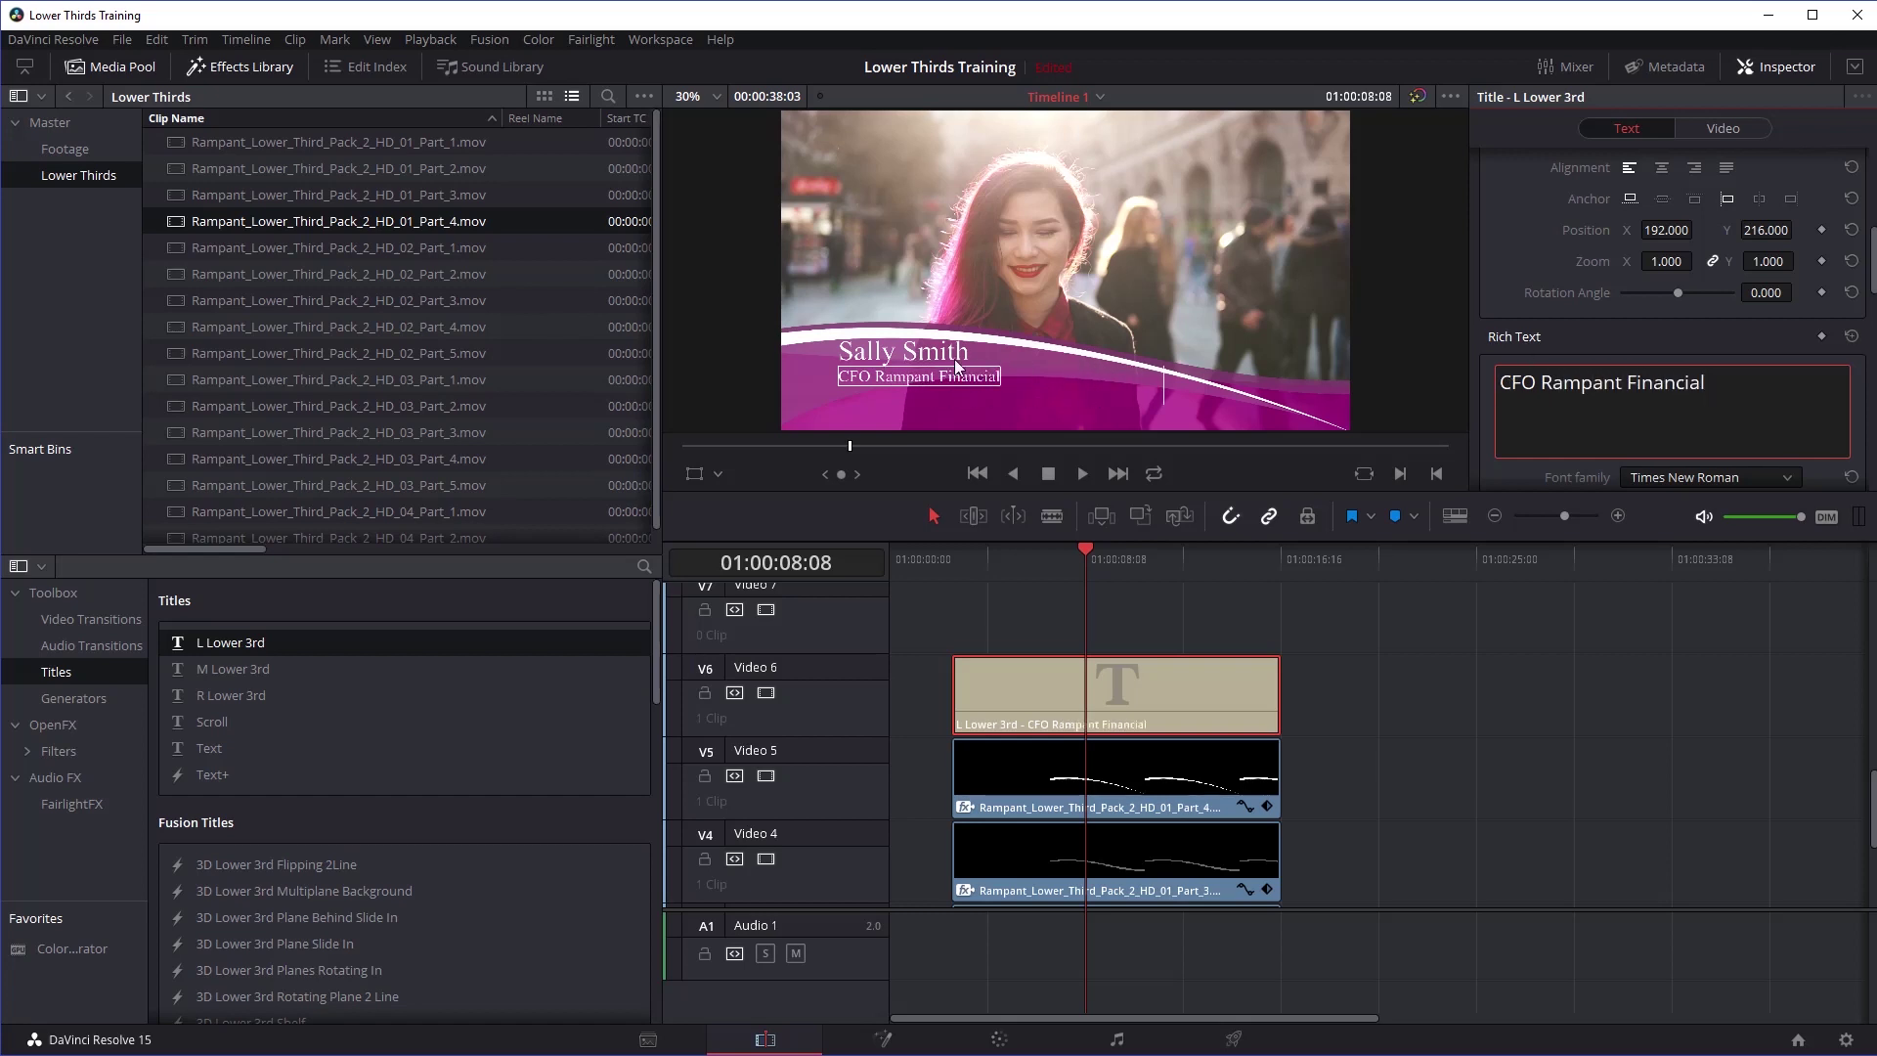
# Step: Enlarge the title's name line to size 113 and increase the font size of the CFO Rampant Financial line
pyautogui.click(904, 354)
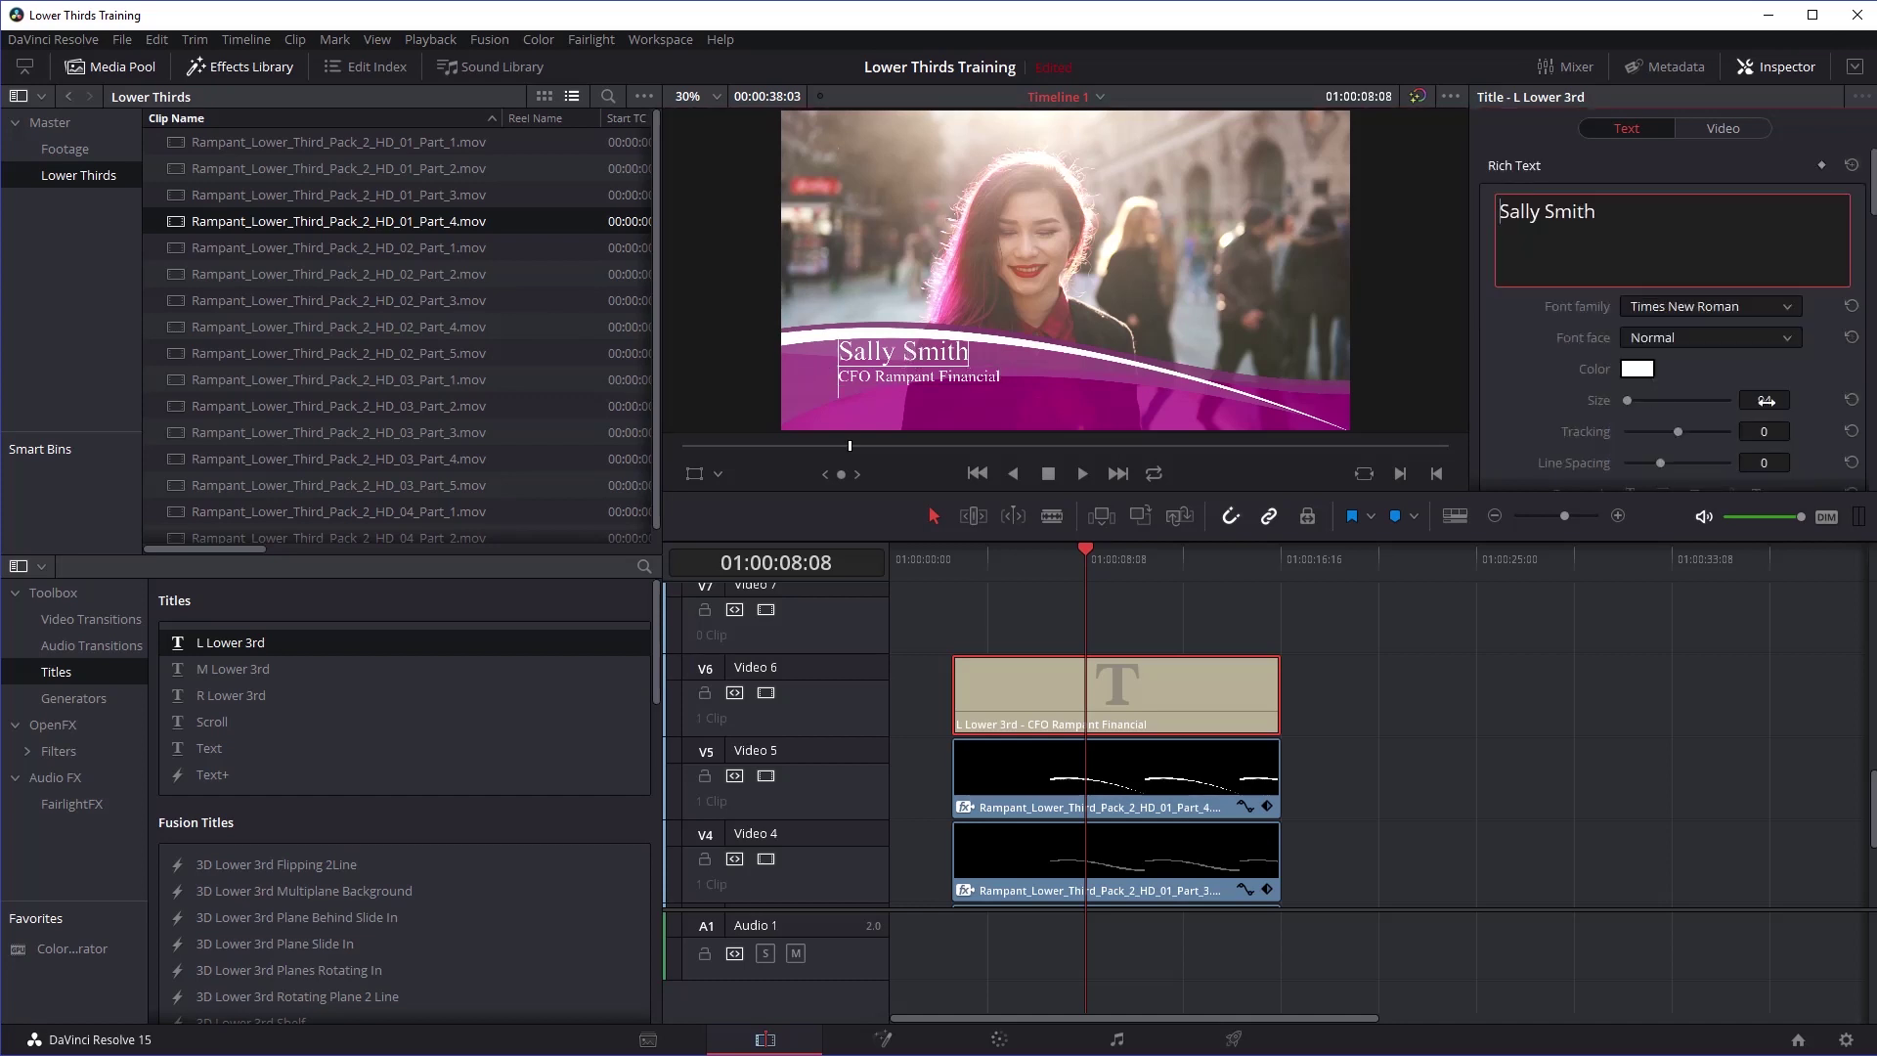
pyautogui.hotkey('ctrl', 'a')
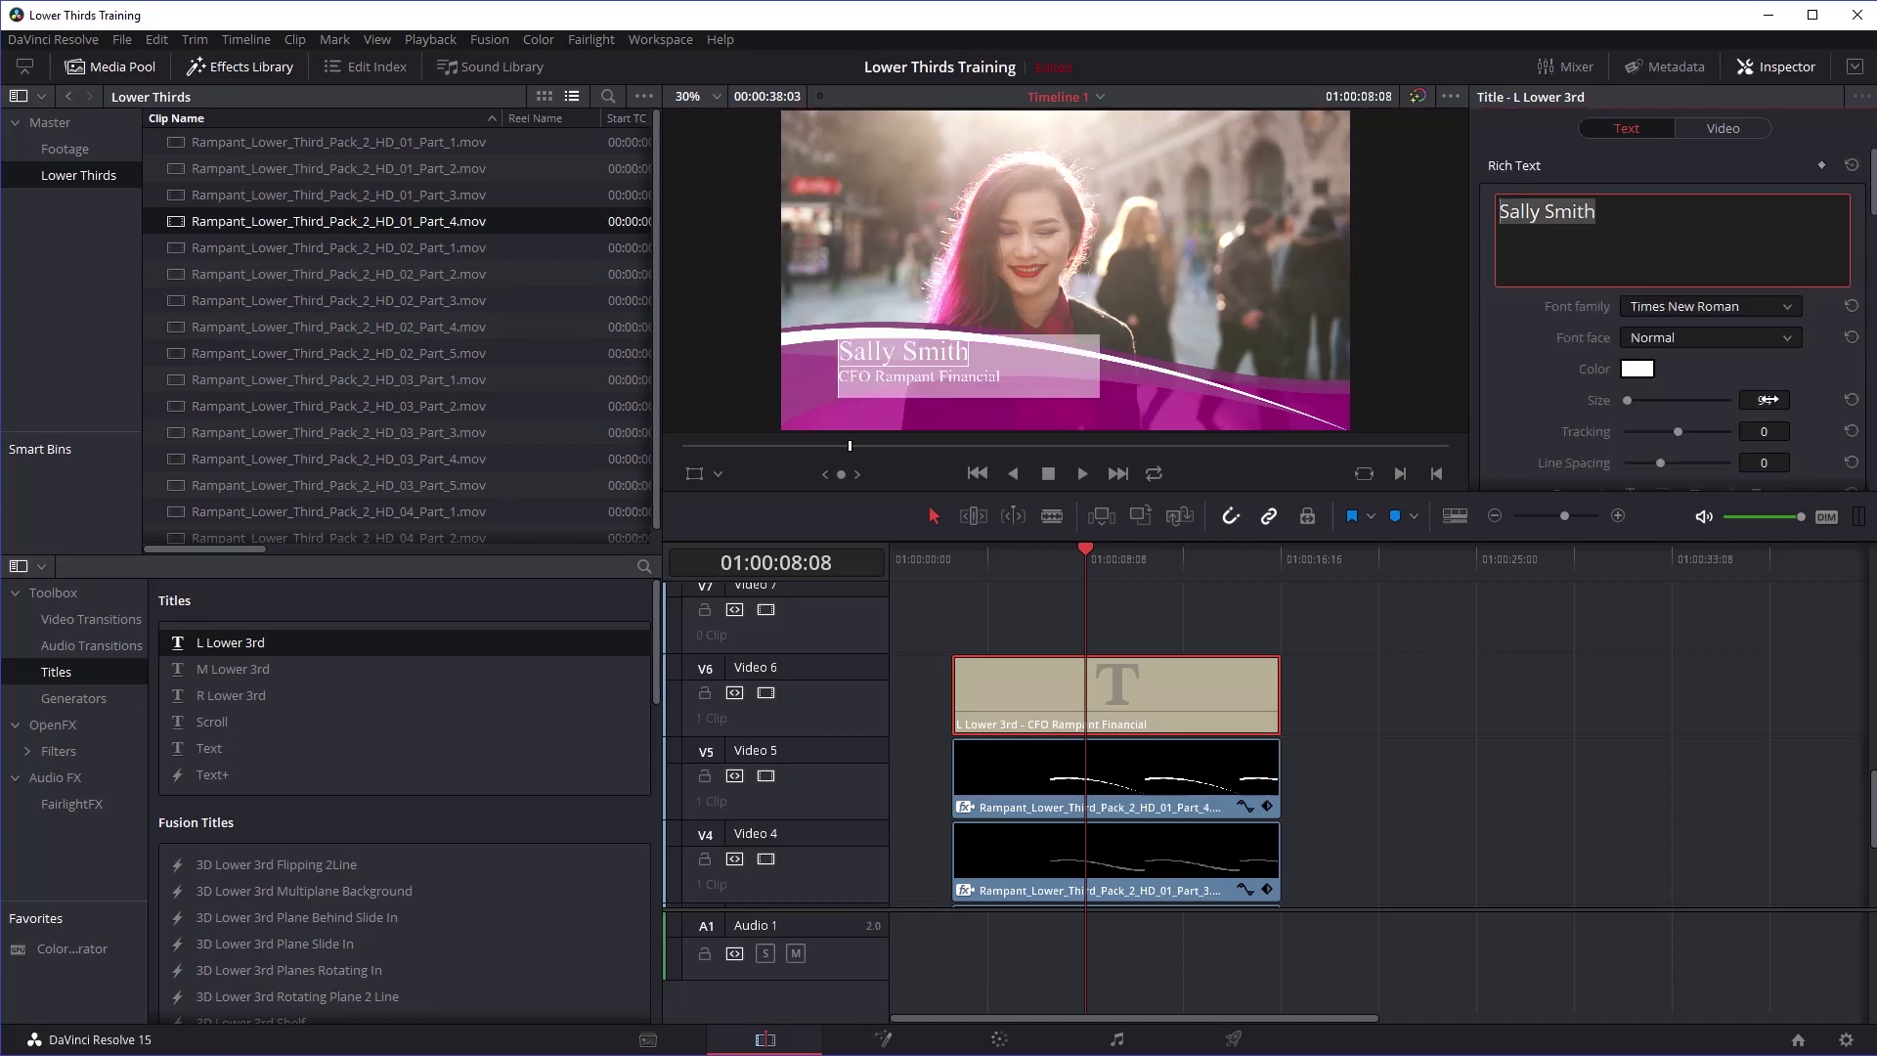
pyautogui.moveTo(1767, 400); pyautogui.dragTo(1823, 400)
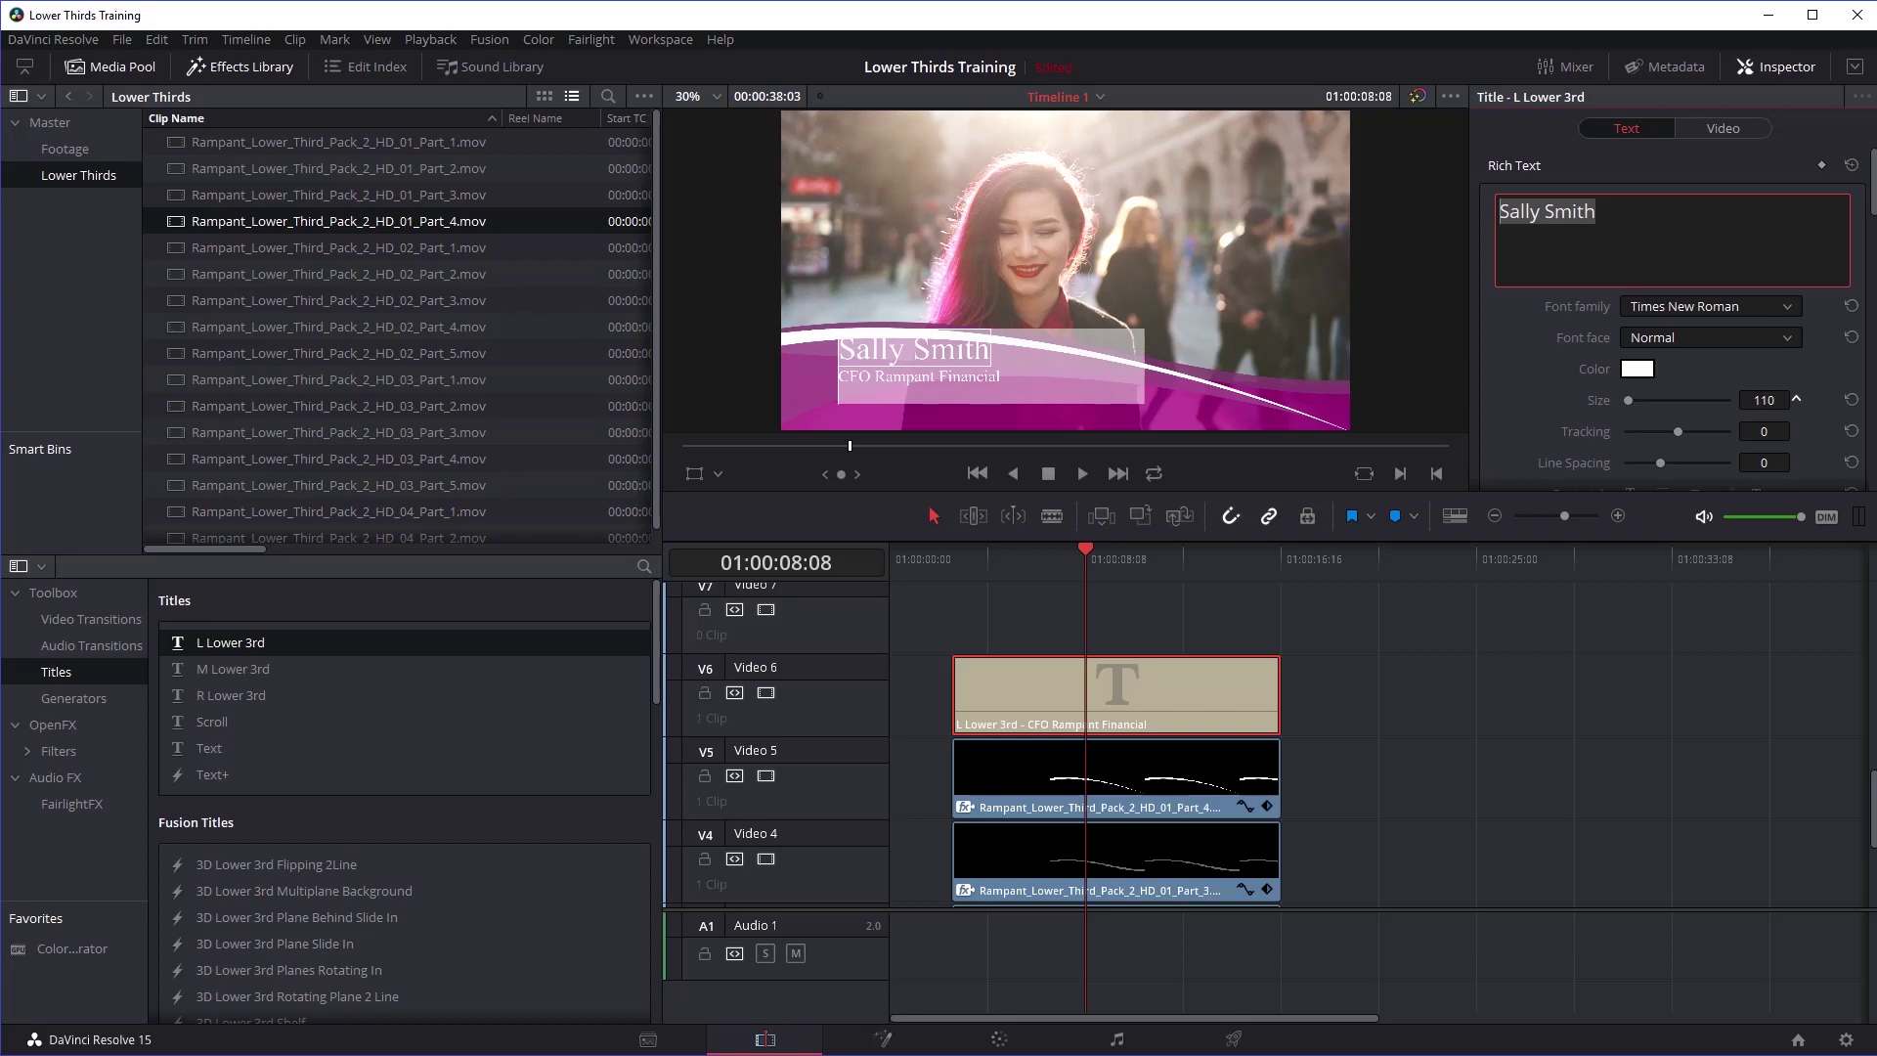
pyautogui.click(936, 378)
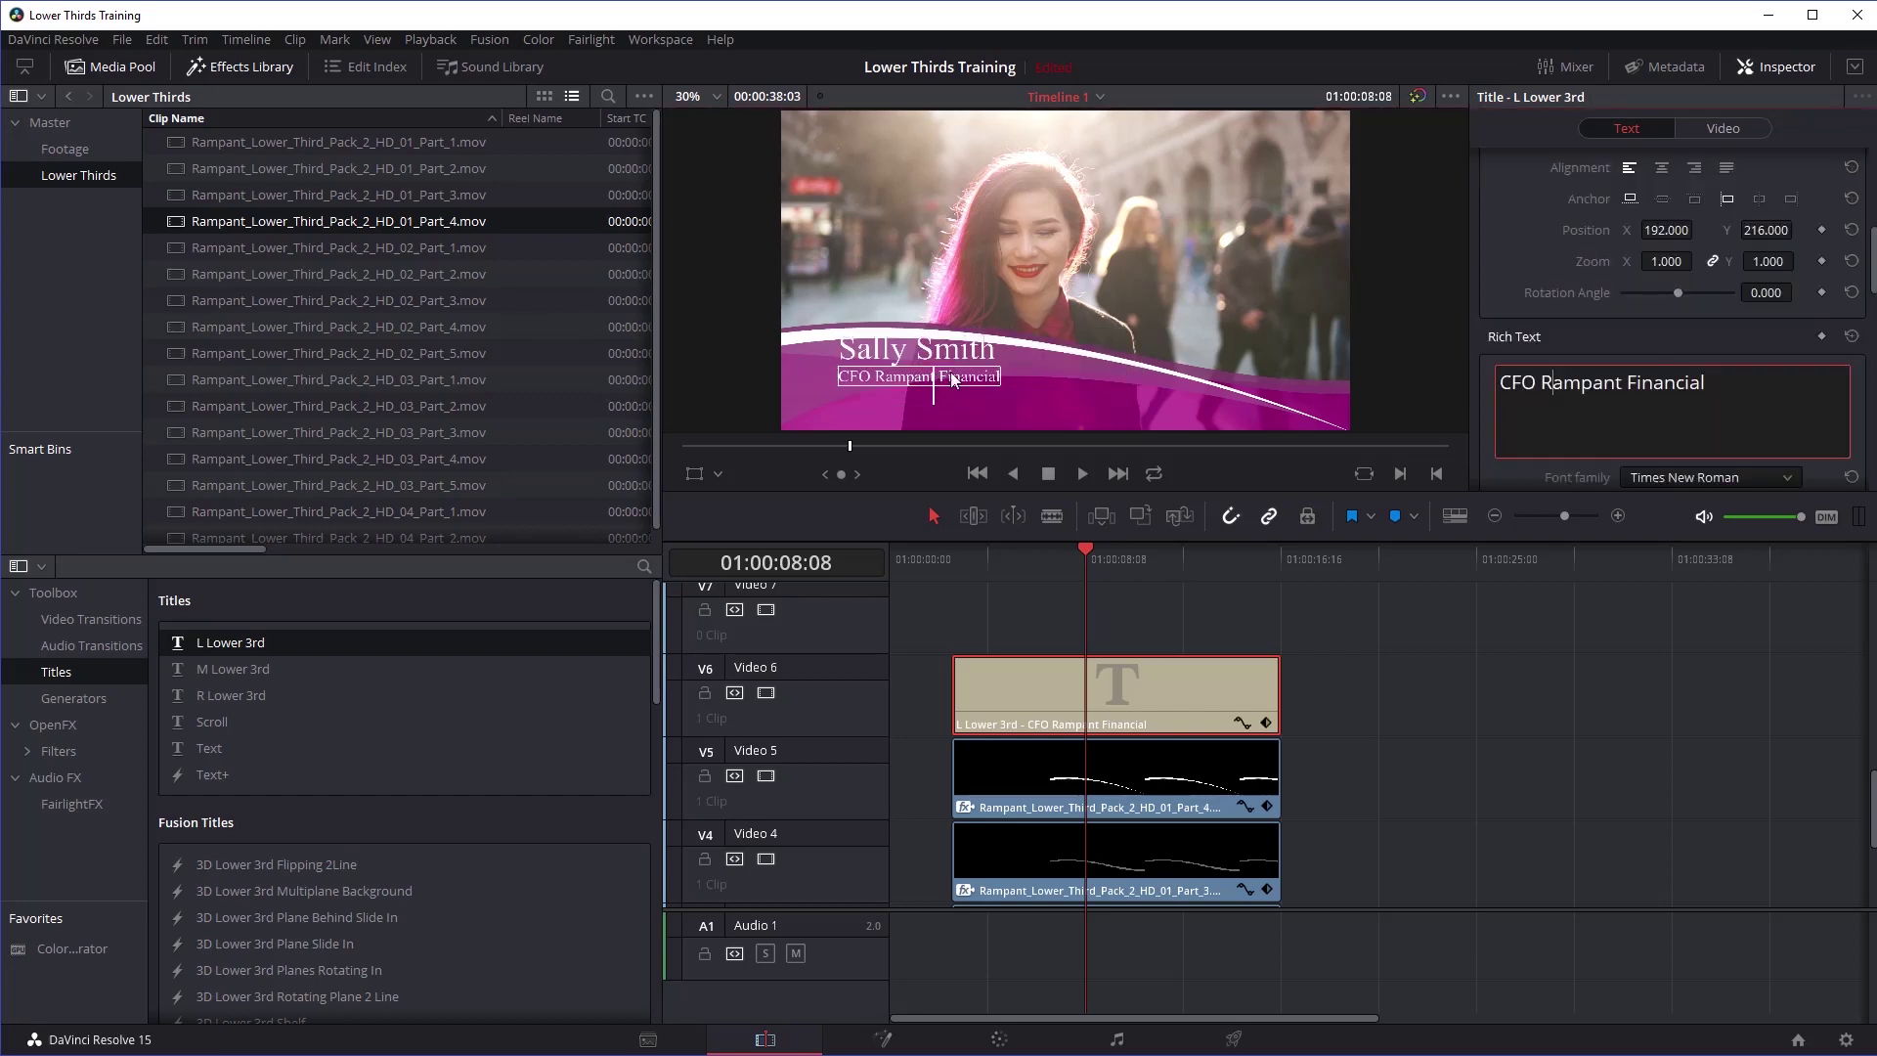
pyautogui.hotkey('ctrl', 'a')
pyautogui.scroll(-3, 1745, 373)
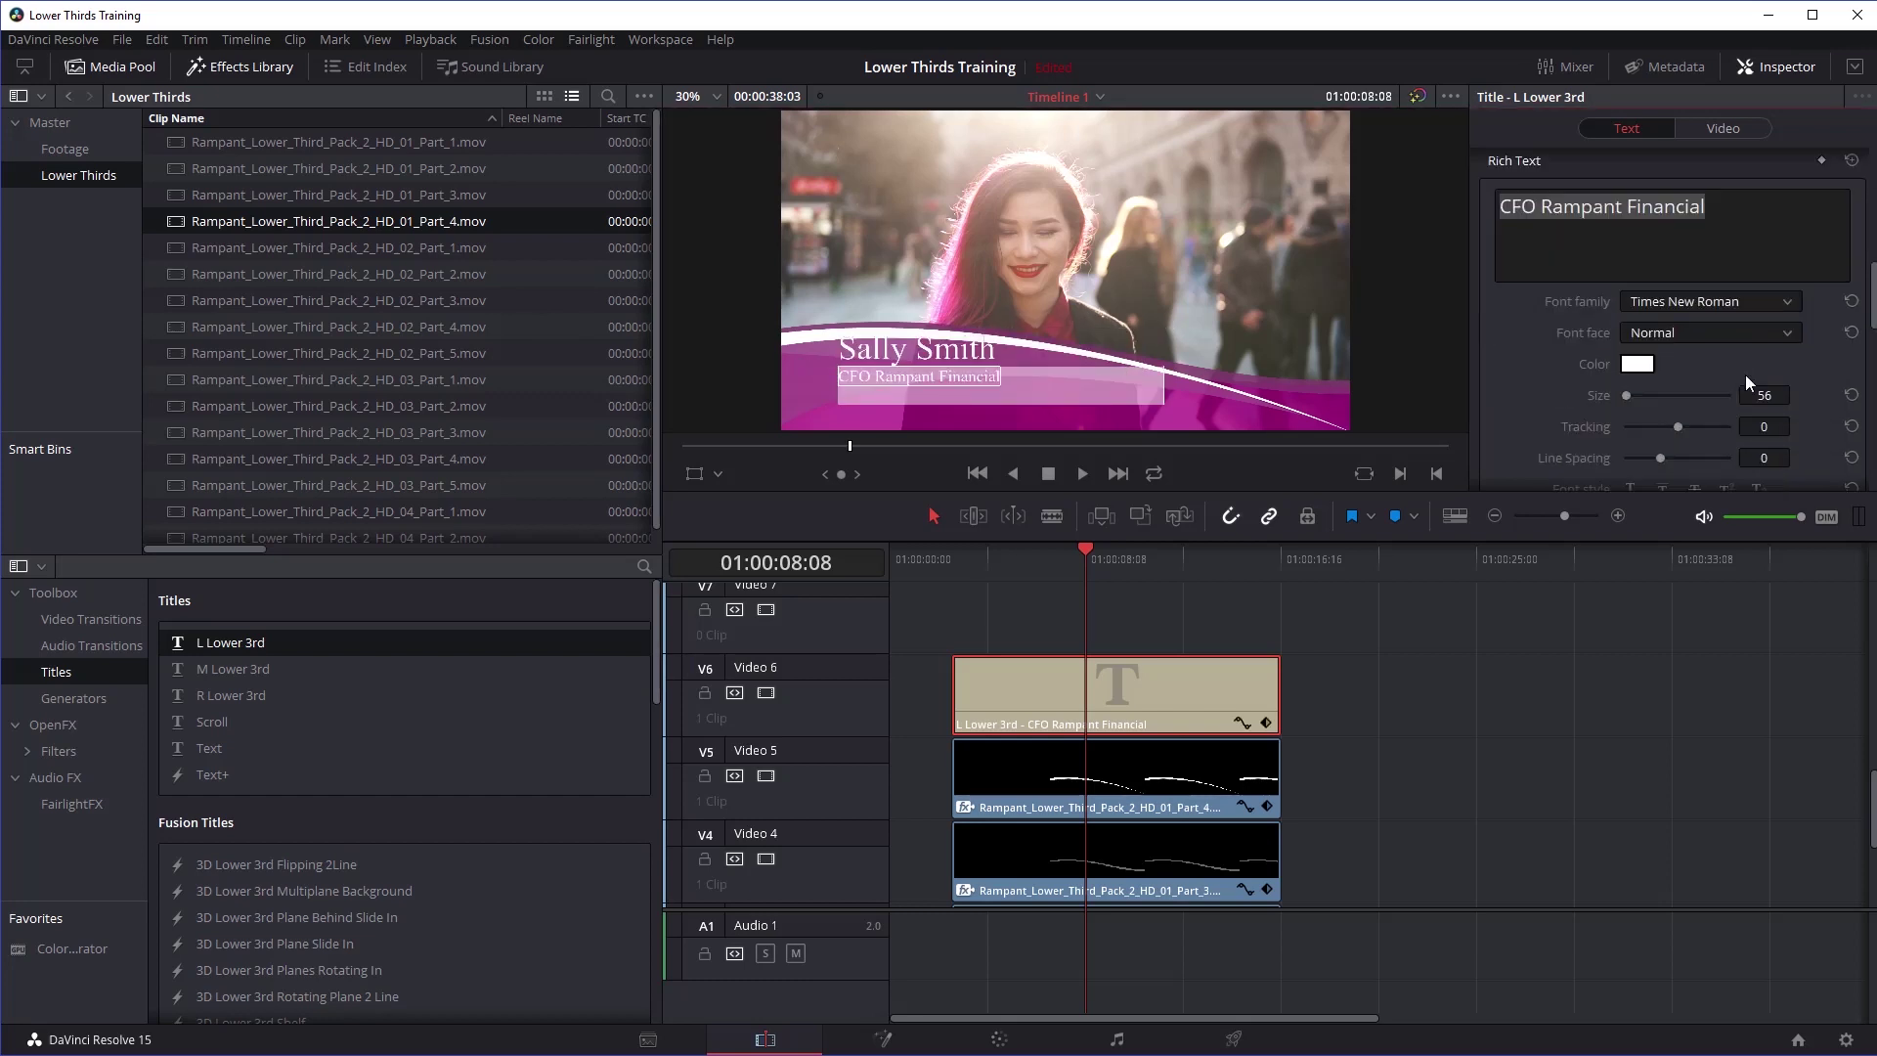
pyautogui.moveTo(1768, 395); pyautogui.dragTo(1807, 394)
# Step: Lower the name line to a Y position of 201 and move the whole title to a Y position of -71
pyautogui.click(941, 350)
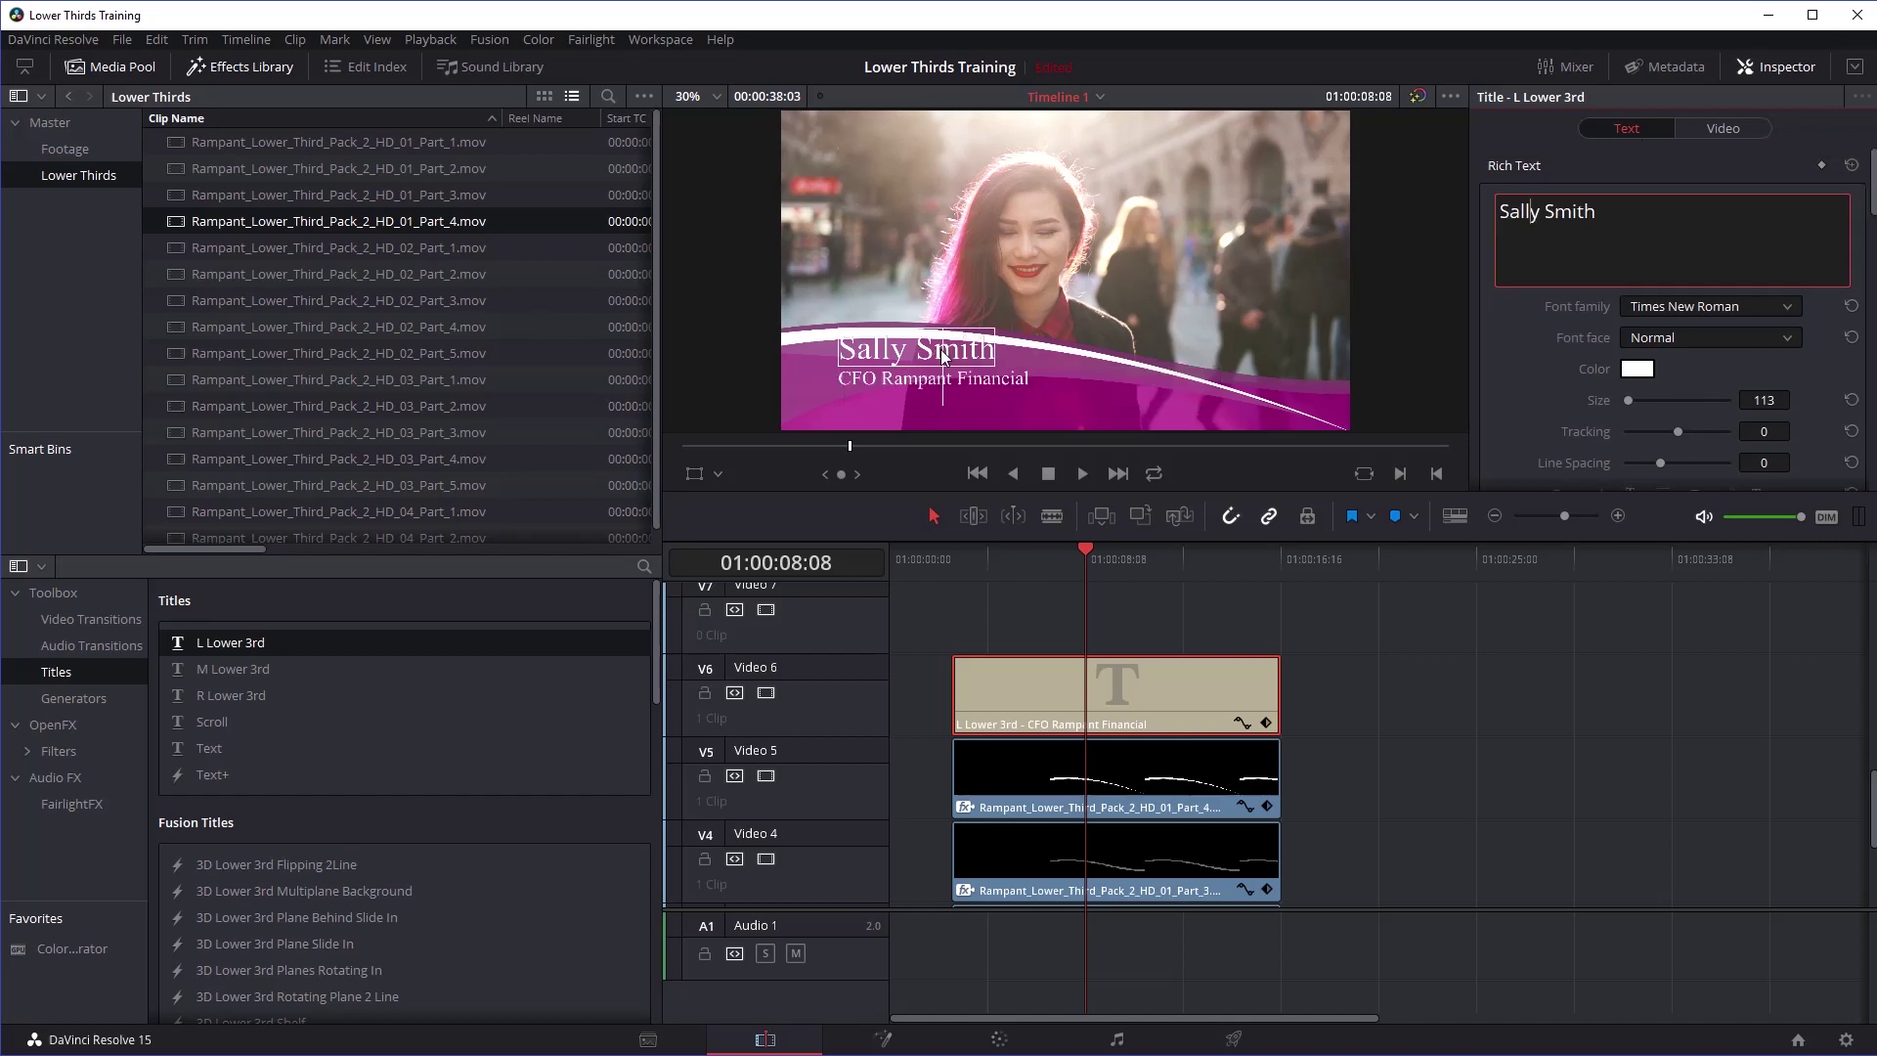
pyautogui.scroll(-5, 1786, 349)
pyautogui.moveTo(1765, 329)
pyautogui.mouseDown()
pyautogui.moveTo(1746, 330)
pyautogui.moveTo(1765, 329)
pyautogui.mouseUp()
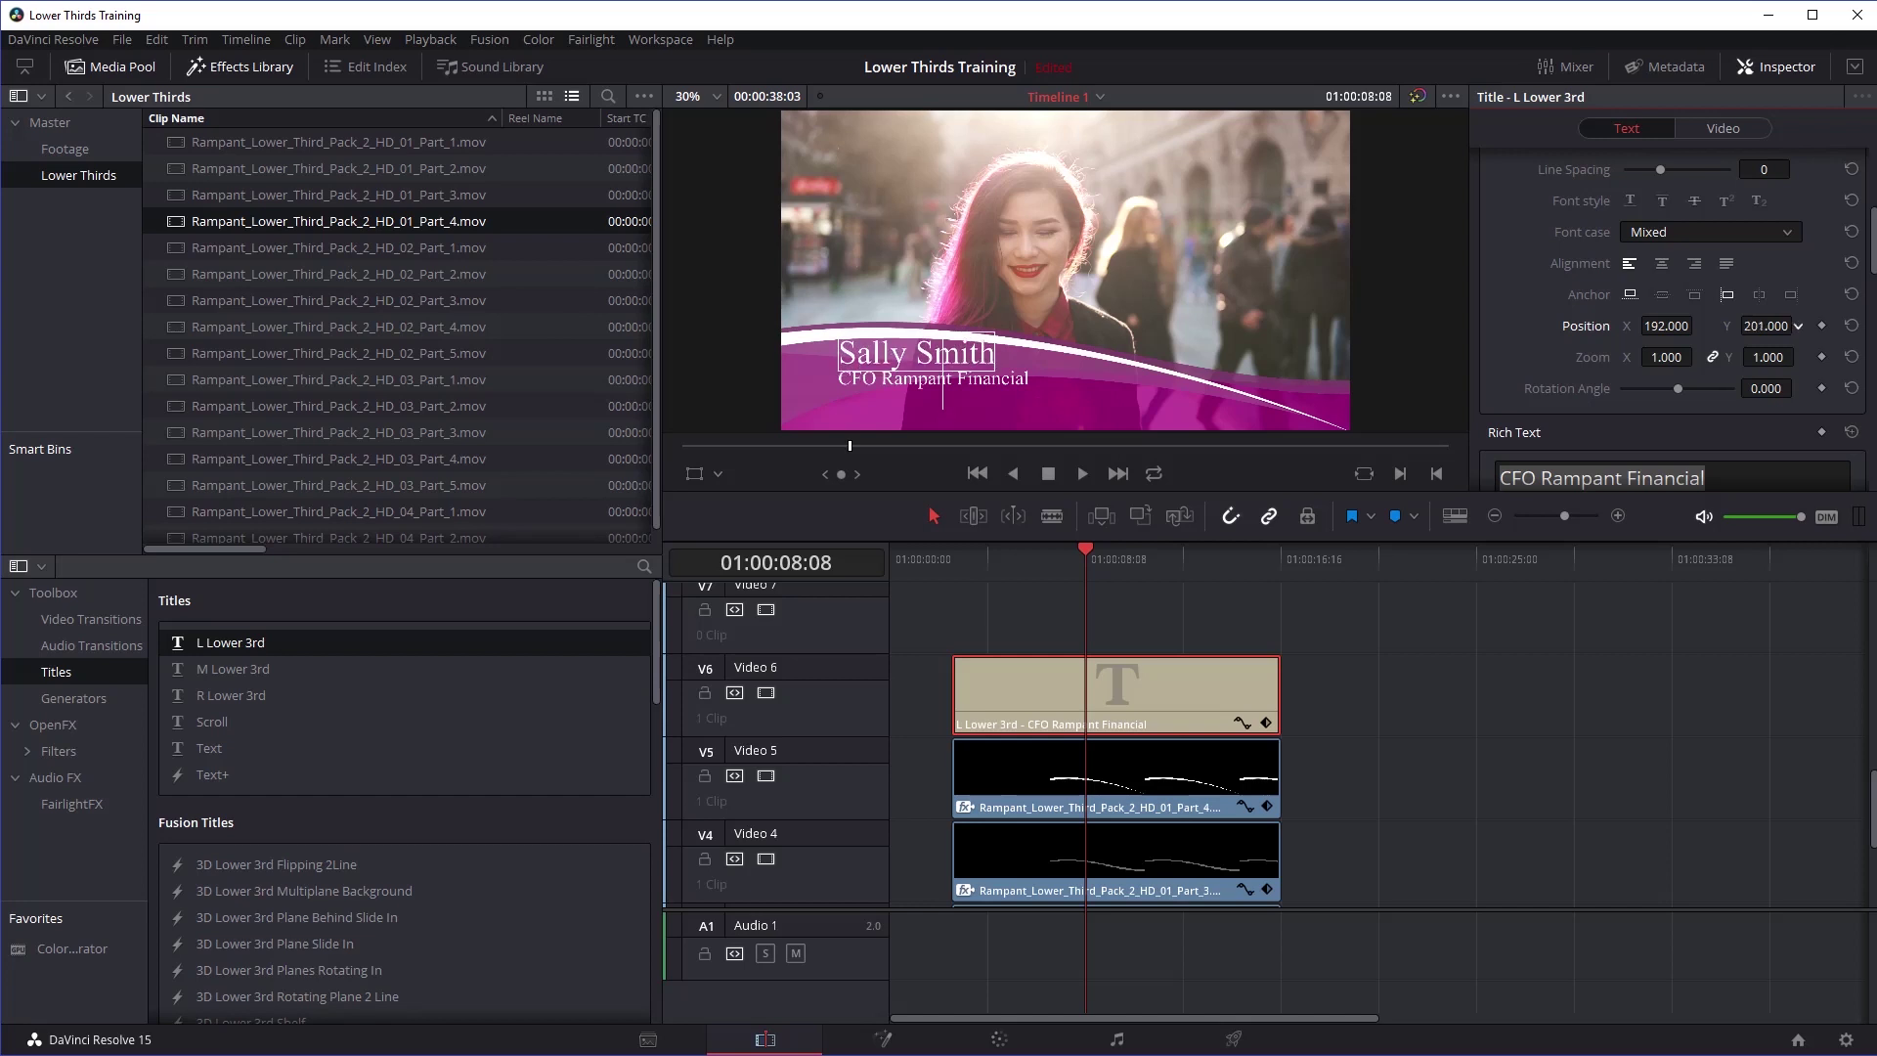
pyautogui.click(1737, 128)
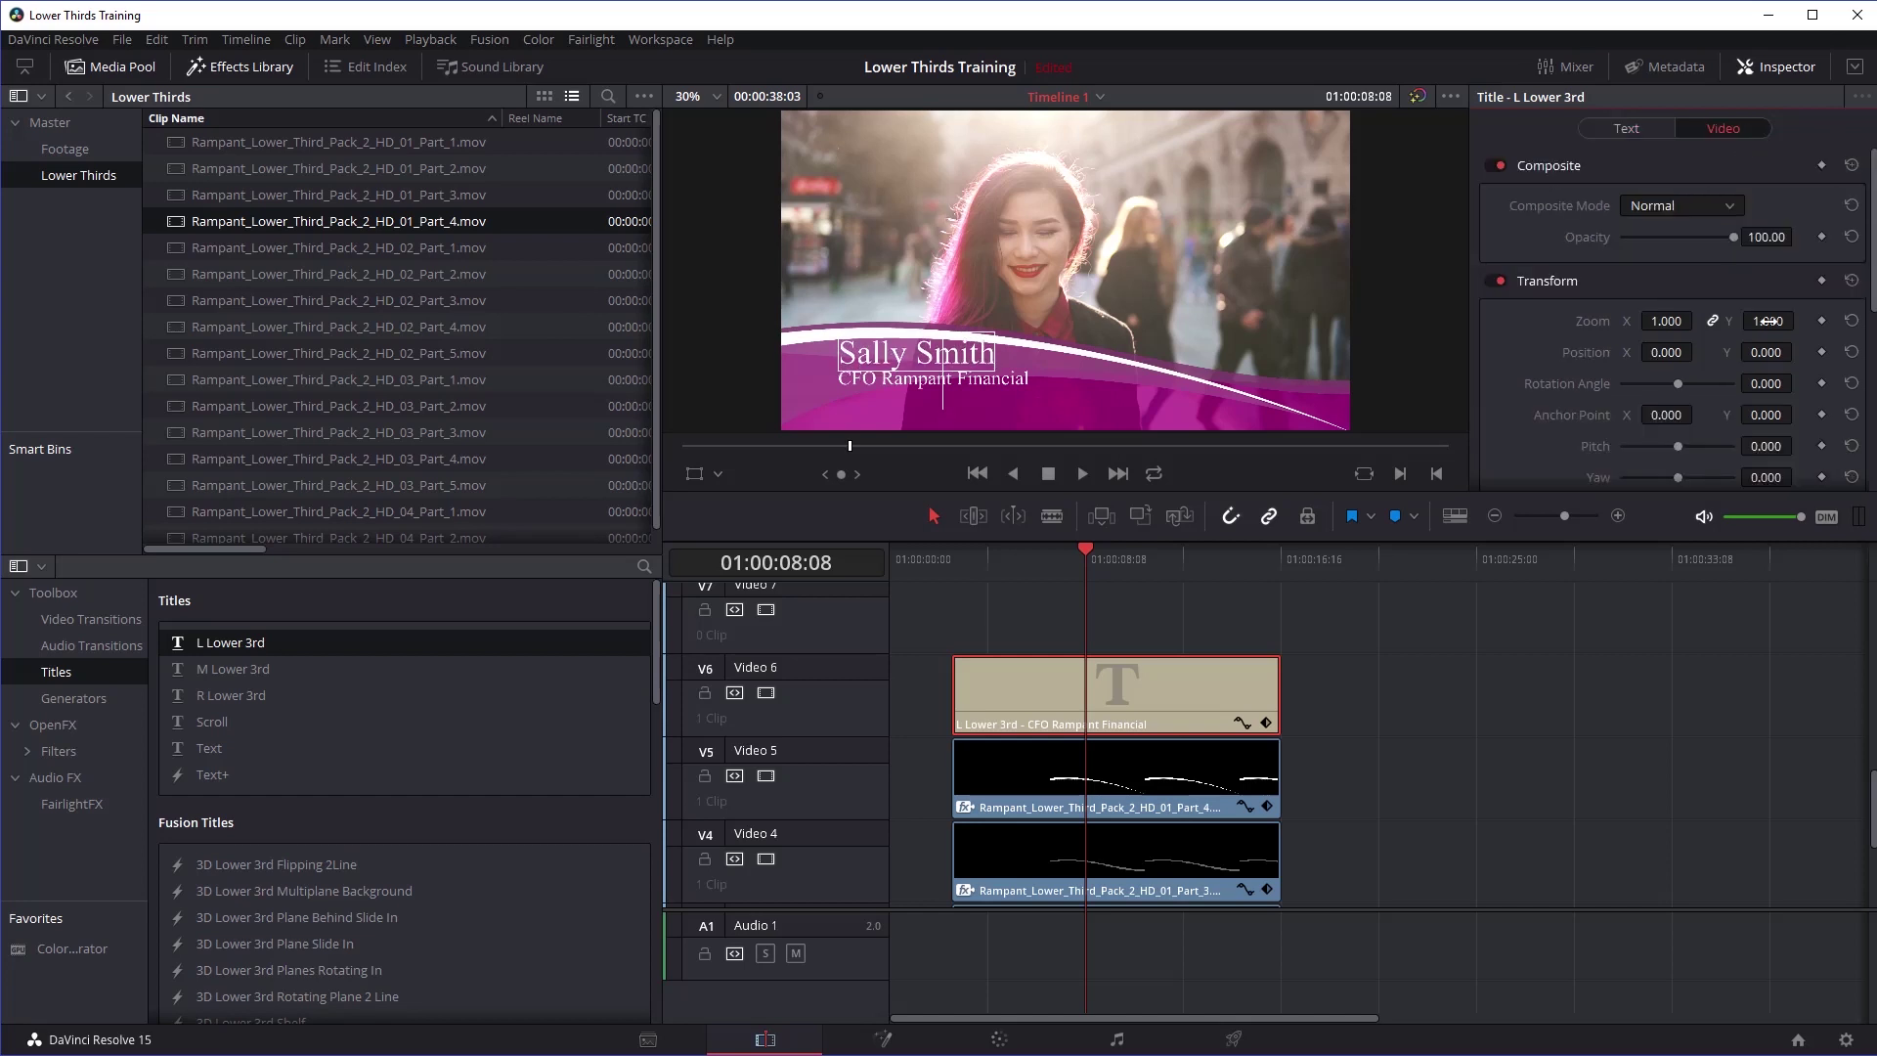
pyautogui.moveTo(1766, 352); pyautogui.dragTo(1736, 352)
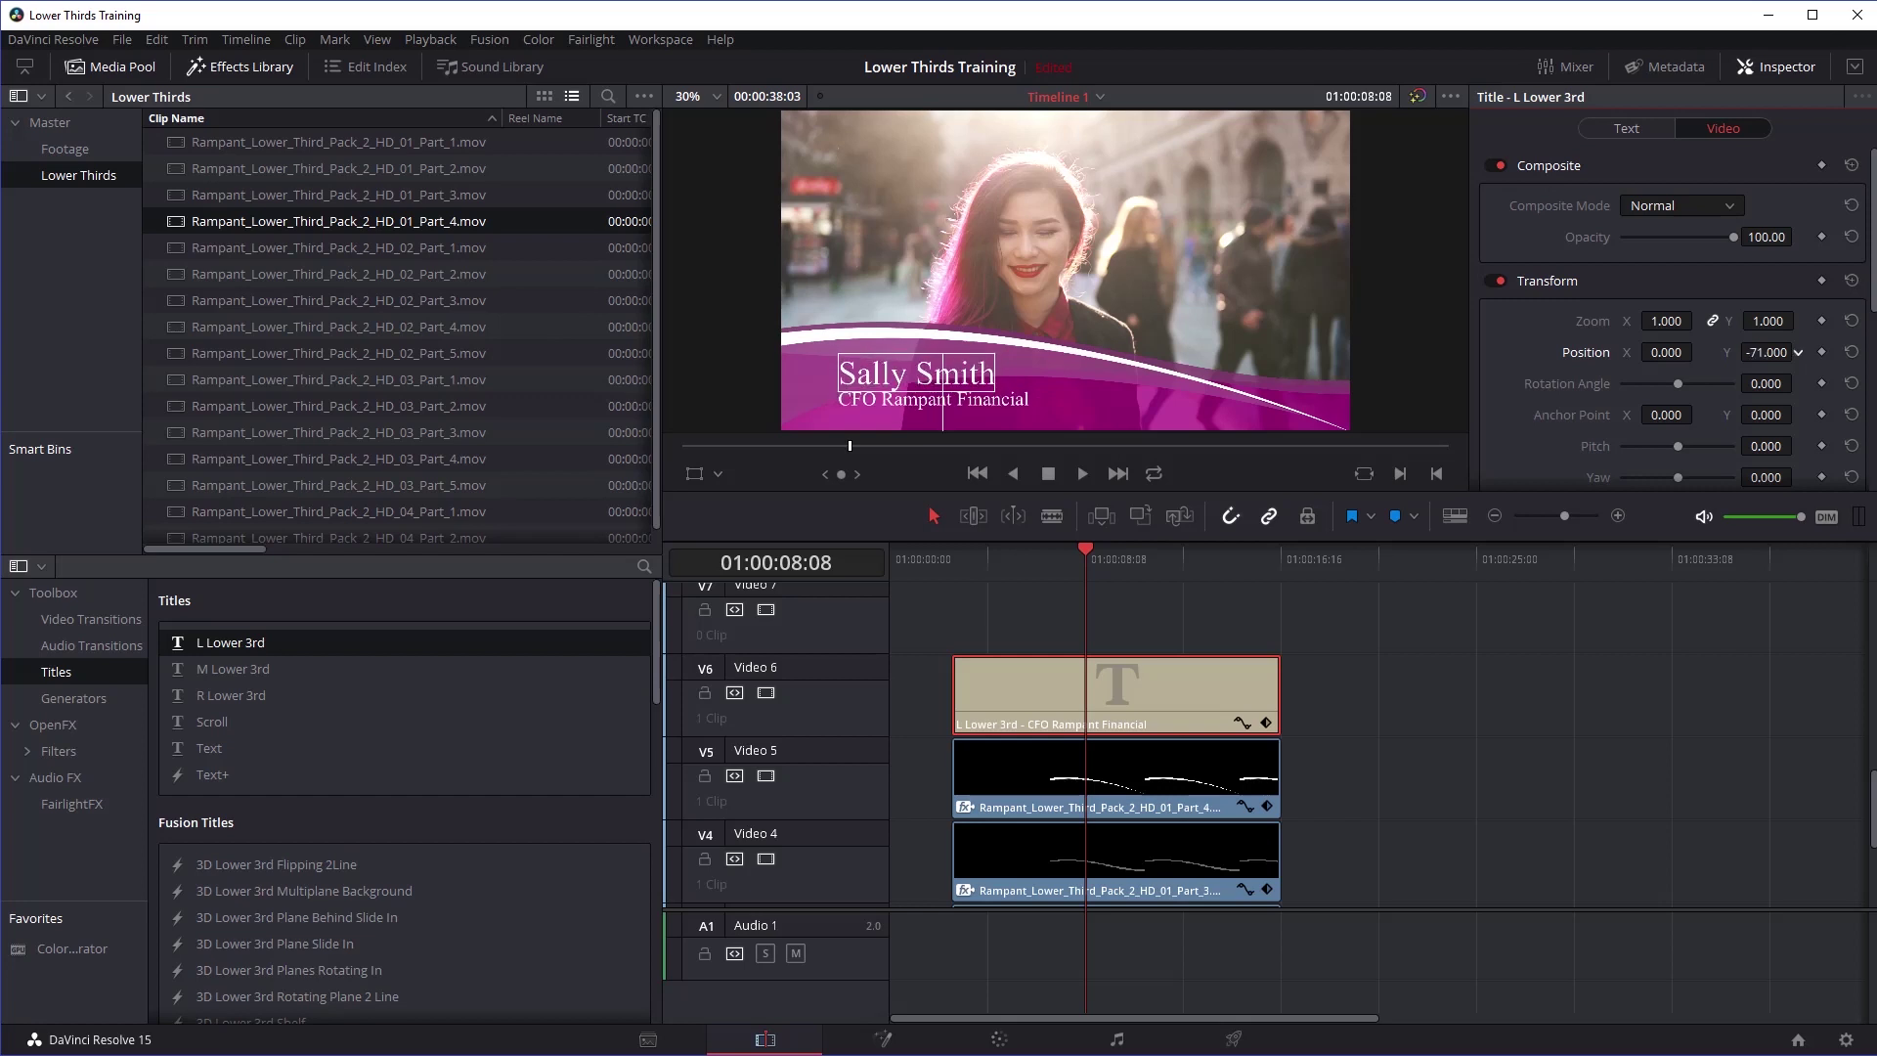
# Step: Play the timeline from before the clips to examine how the title appears over the lower third
pyautogui.click(976, 595)
pyautogui.moveTo(1071, 539); pyautogui.dragTo(923, 577)
pyautogui.press('space')
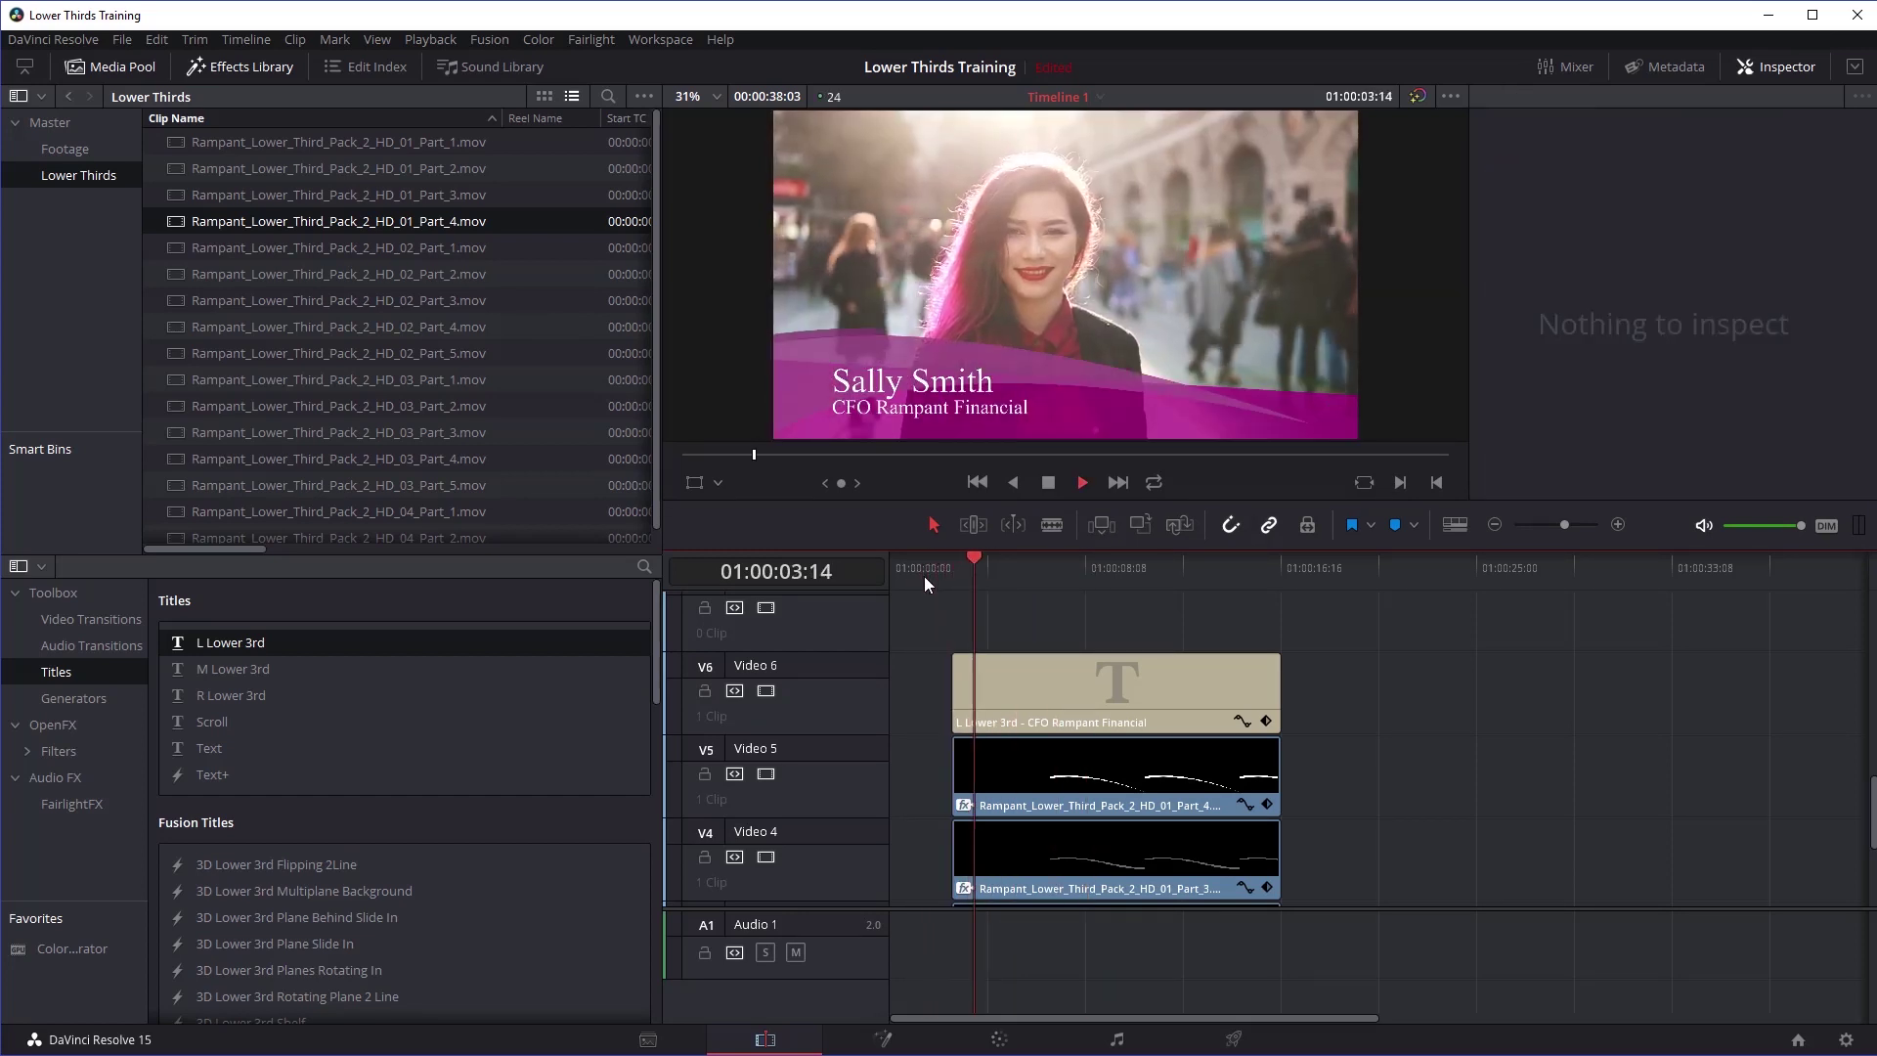
pyautogui.press('space')
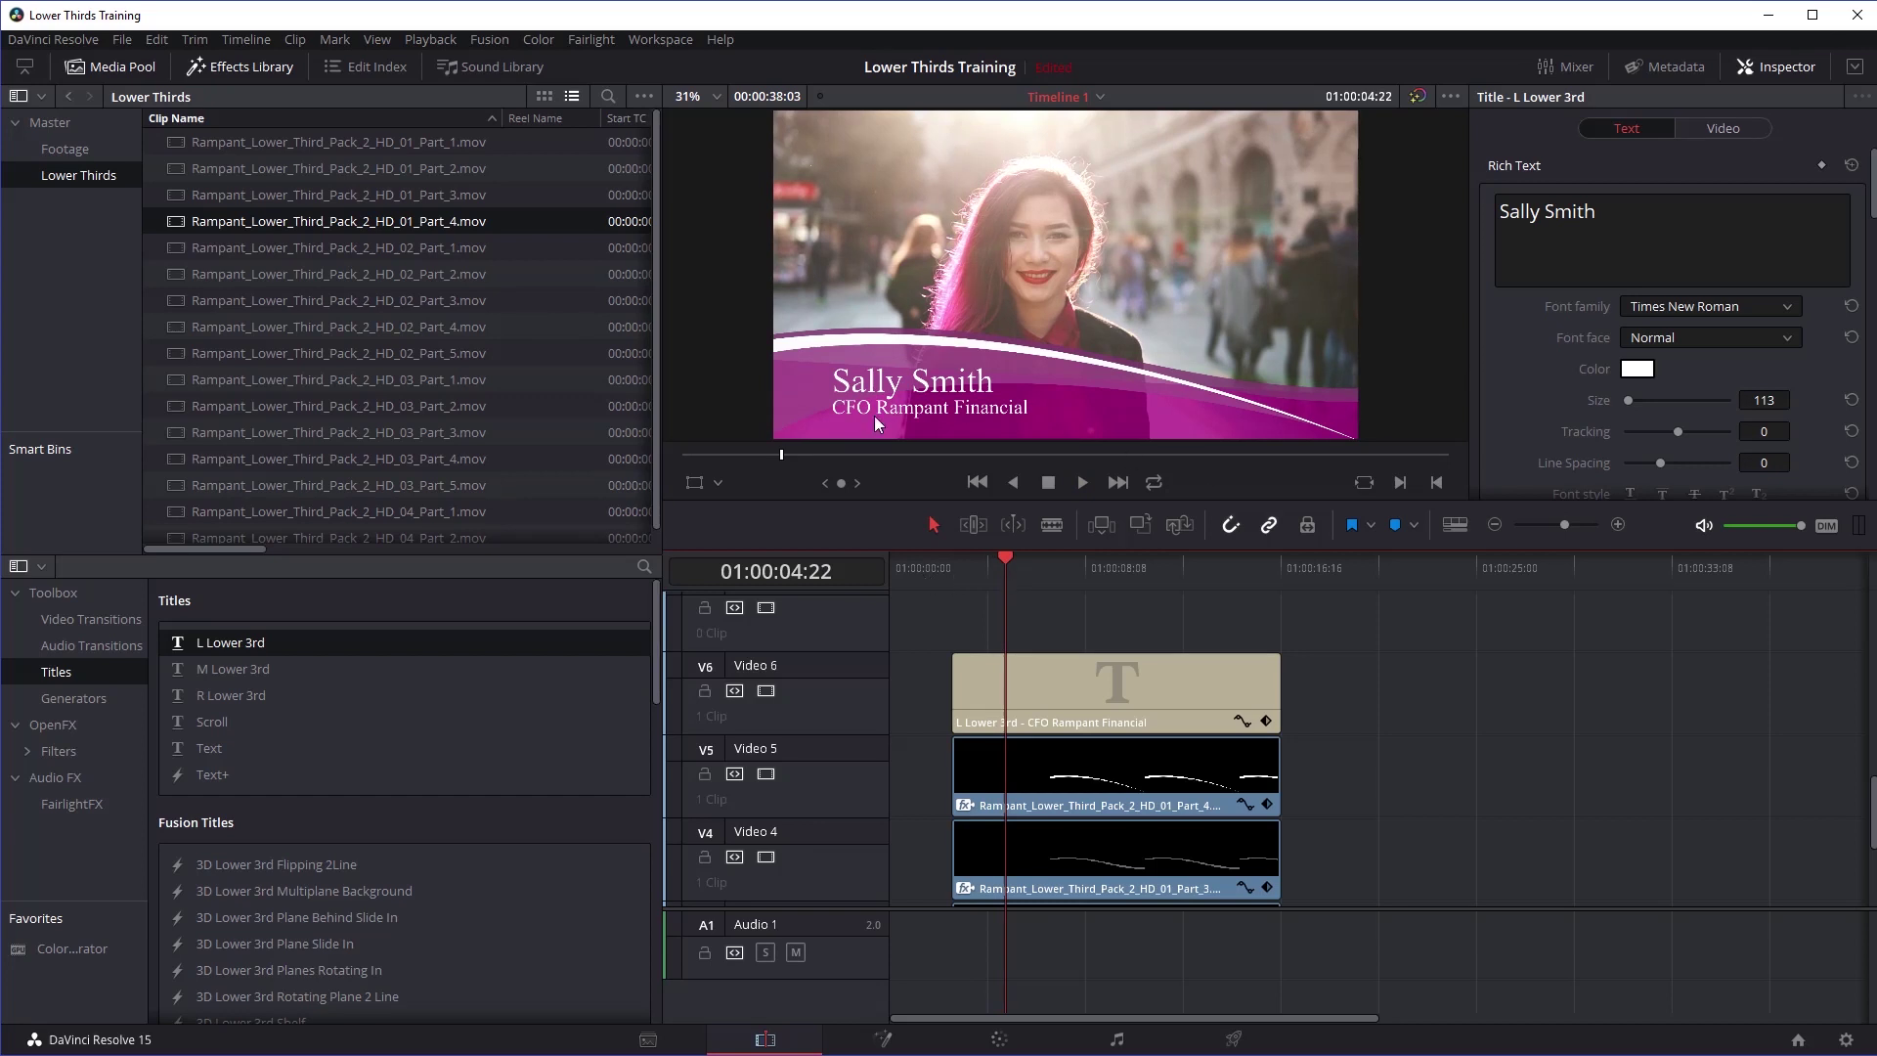
# Step: Add an opacity keyframe of 0 to the L Lower 3rd title at 01:00:03:09
pyautogui.click(1001, 558)
pyautogui.moveTo(1001, 555); pyautogui.dragTo(967, 555)
pyautogui.press('Right')
pyautogui.press('Right')
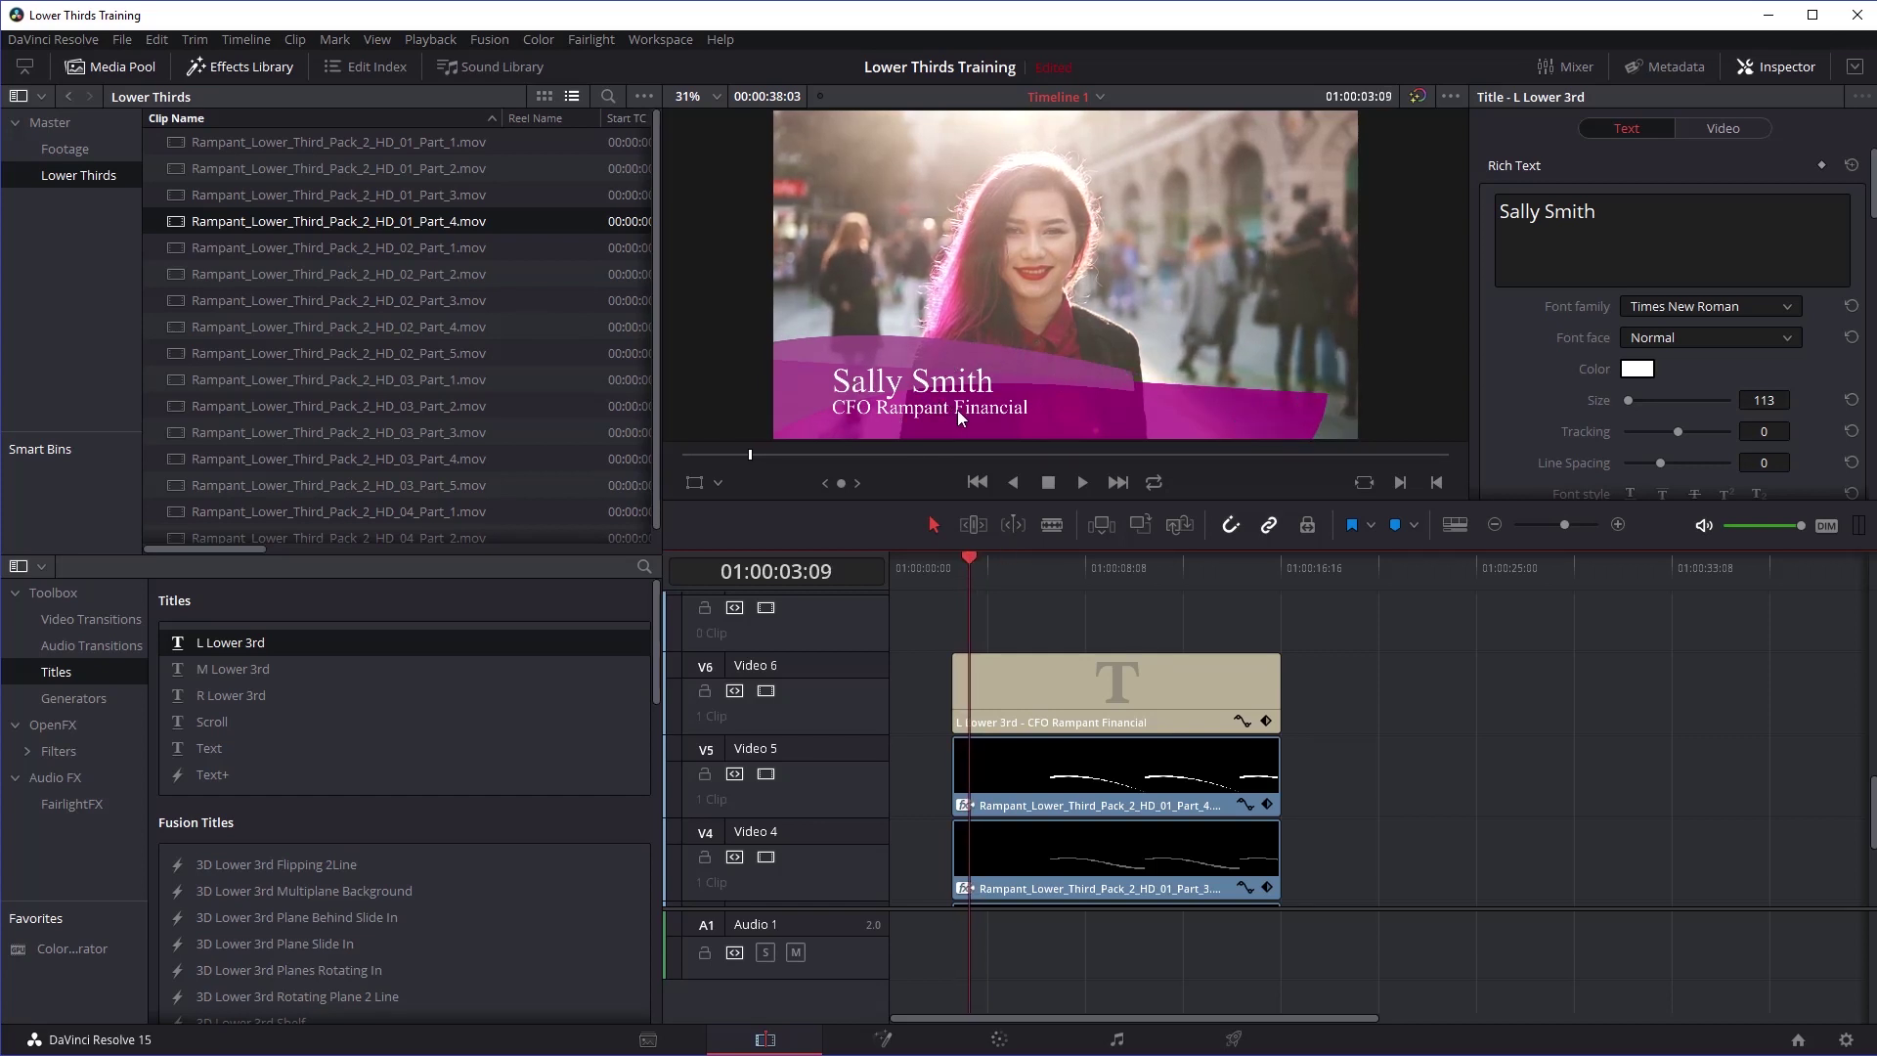
pyautogui.click(1728, 125)
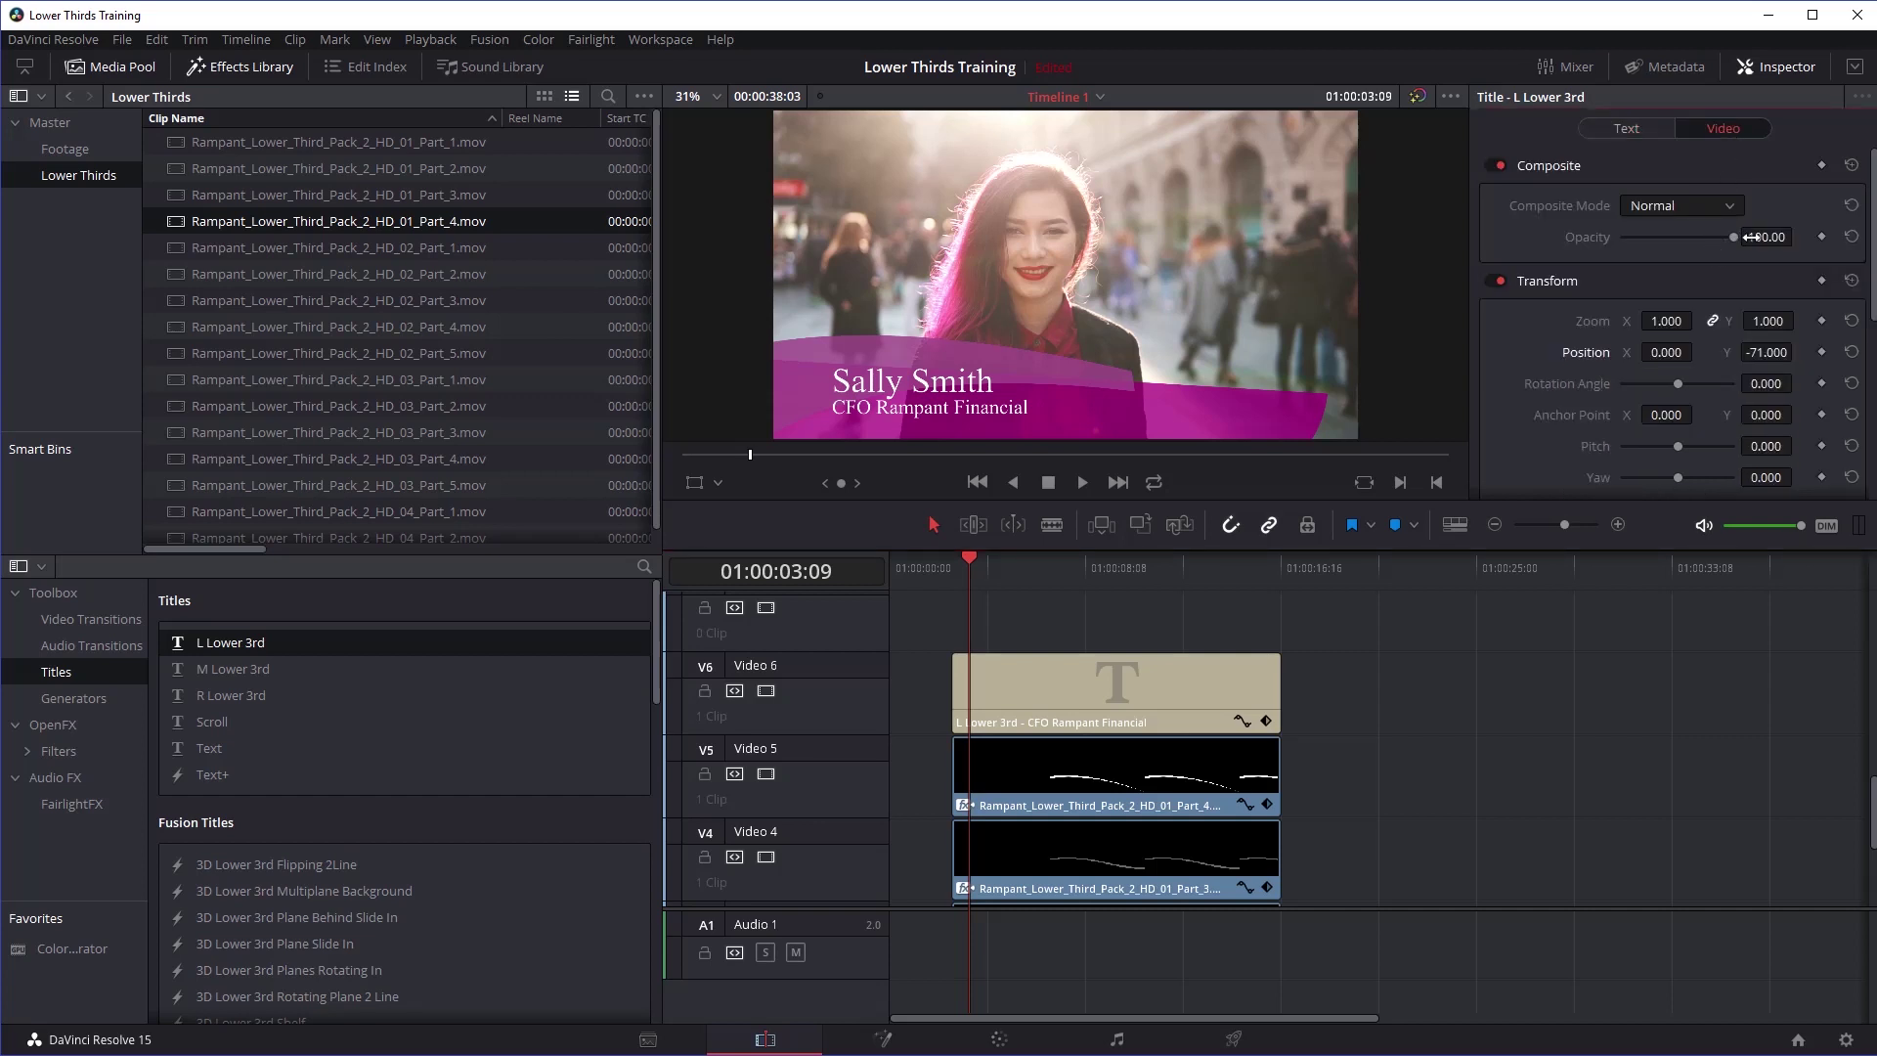
pyautogui.click(1821, 236)
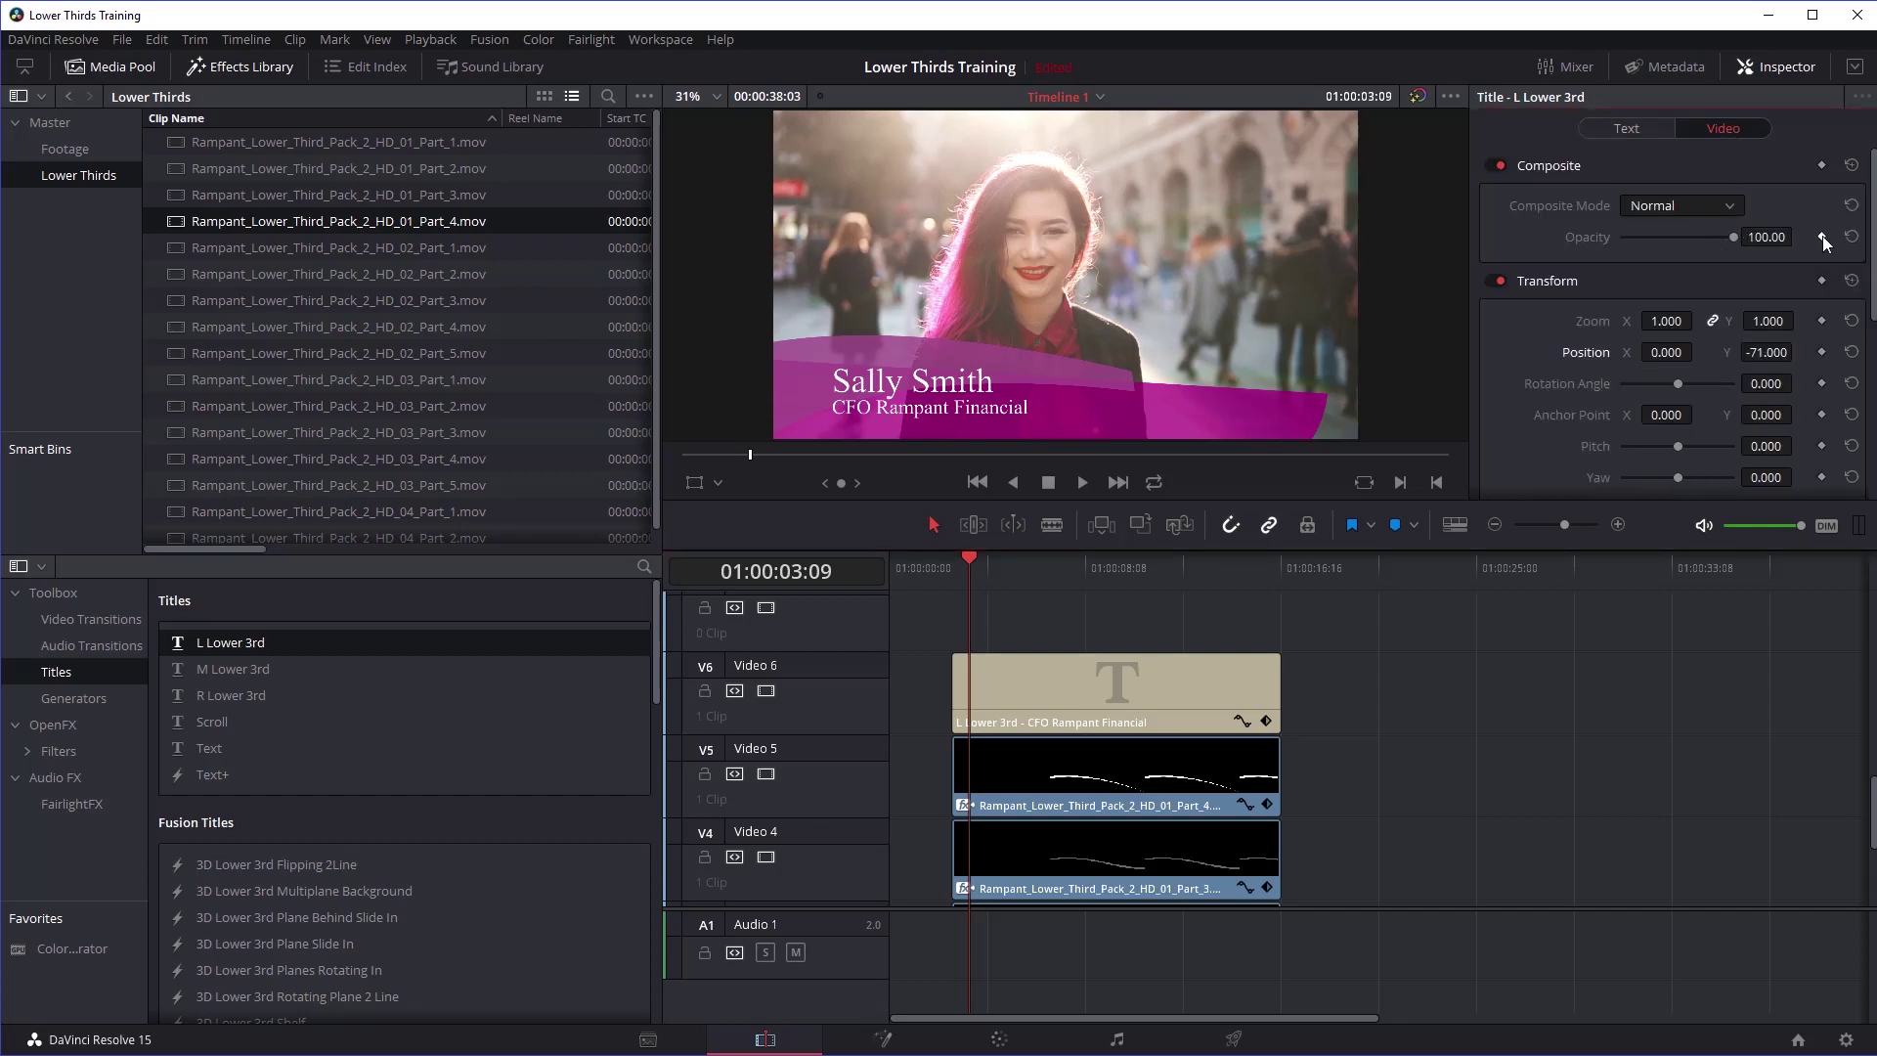
pyautogui.doubleClick(1766, 236)
pyautogui.write('0')
pyautogui.press('Return')
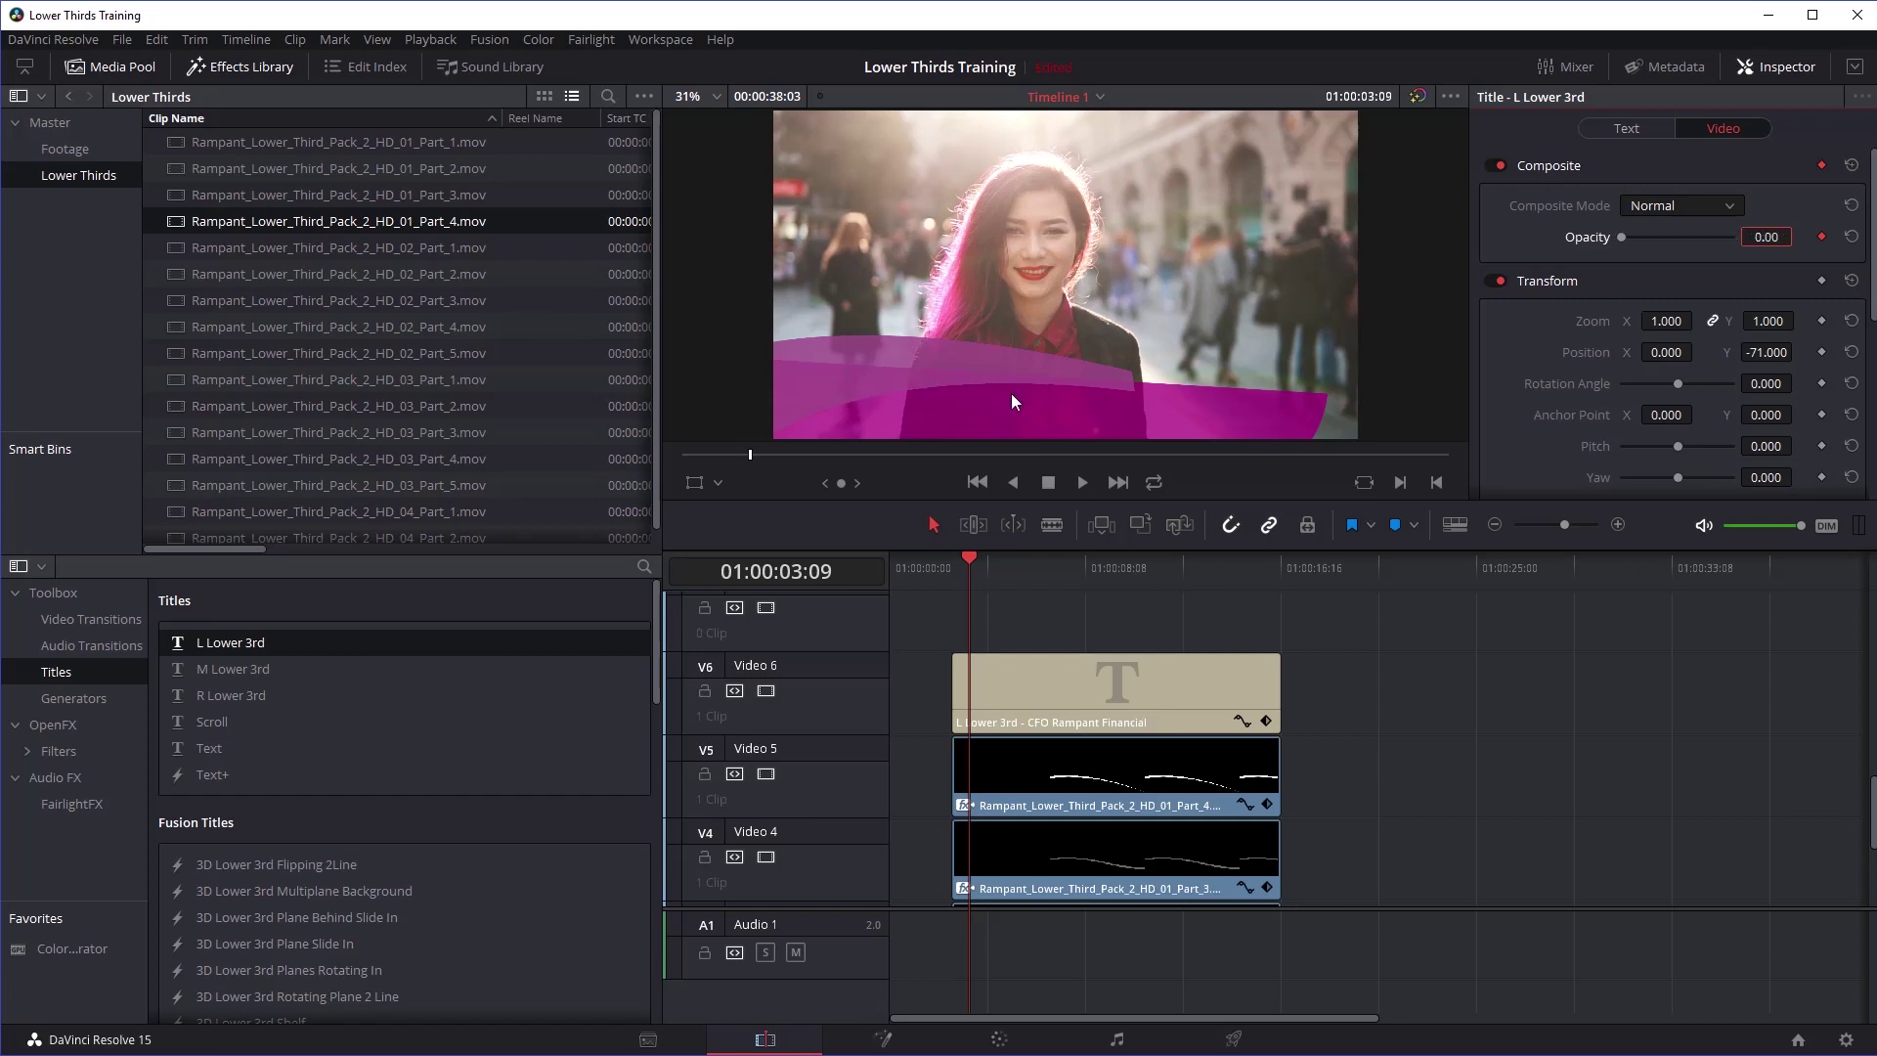
# Step: Set the title's opacity to 100 at 01:00:03:15 to complete a short fade-in
pyautogui.click(1769, 236)
pyautogui.write('100')
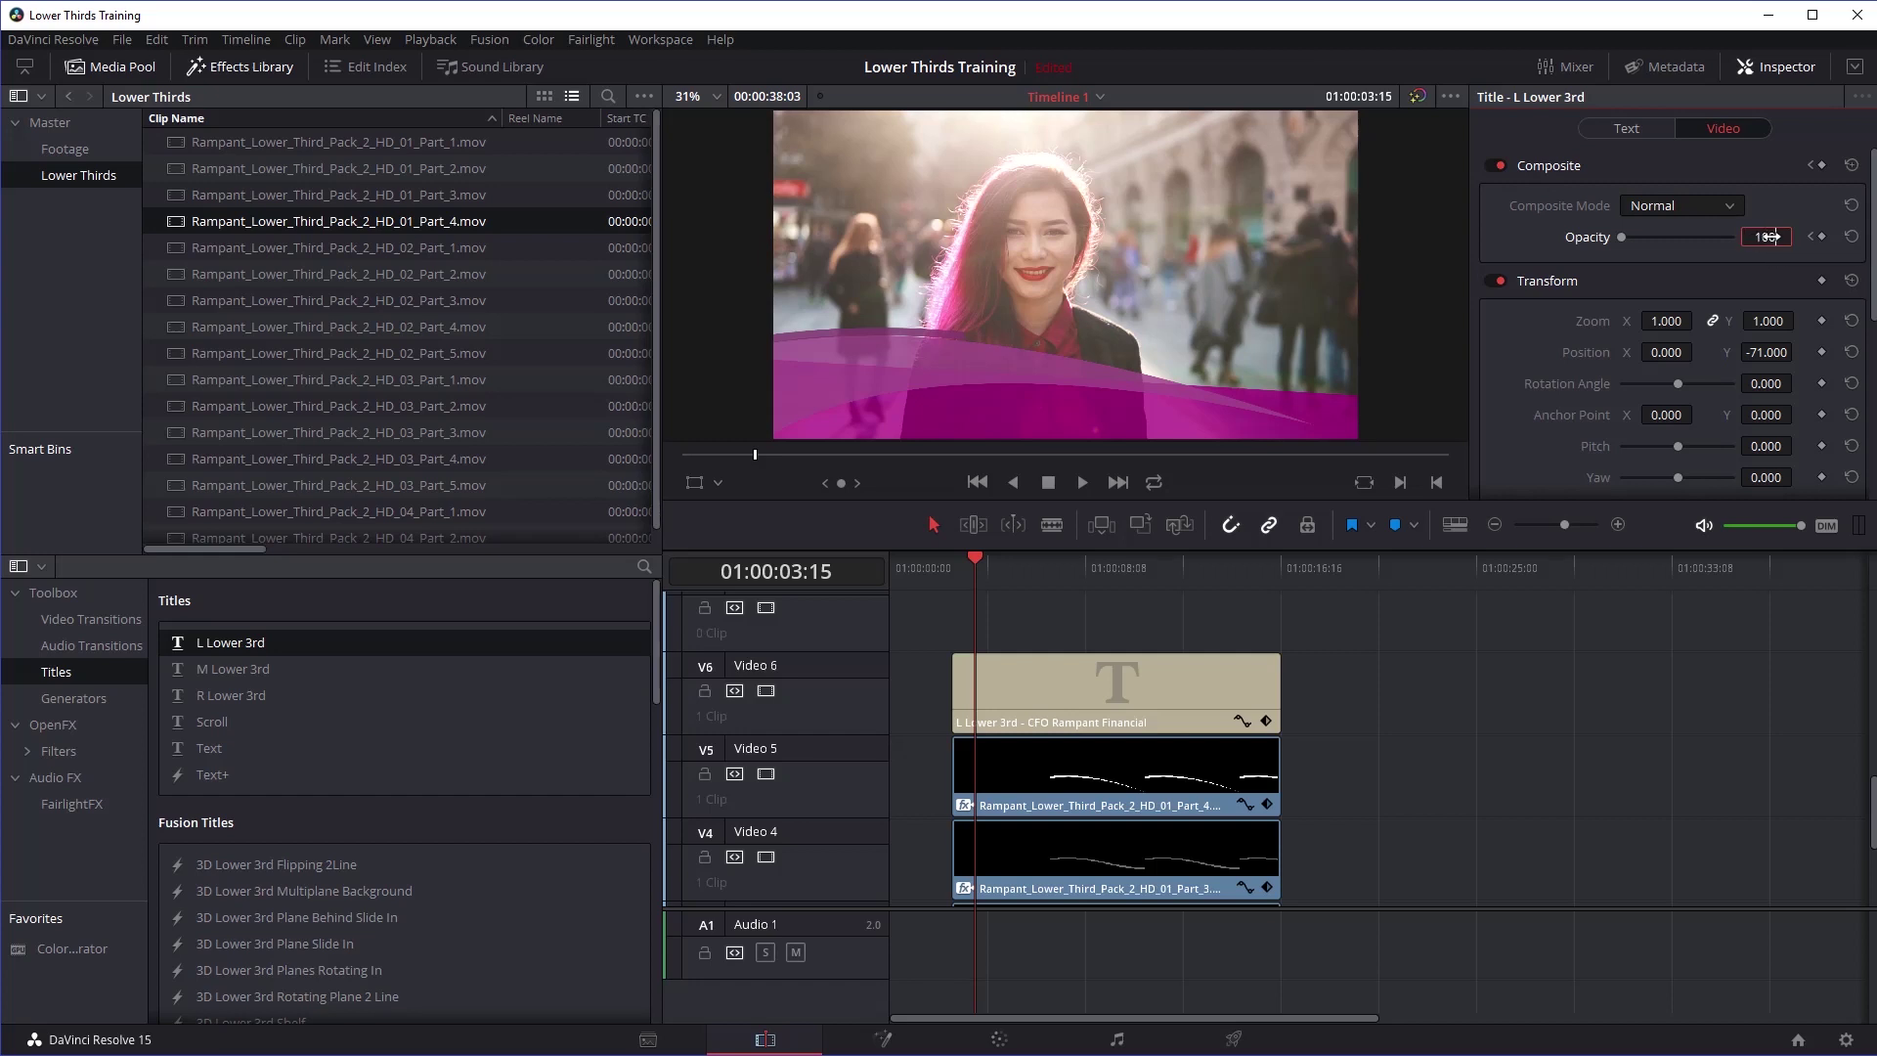
pyautogui.press('Return')
# Step: Play the start of the lower third repeatedly to examine the title's fade-in against the animation
pyautogui.moveTo(977, 554); pyautogui.dragTo(952, 559)
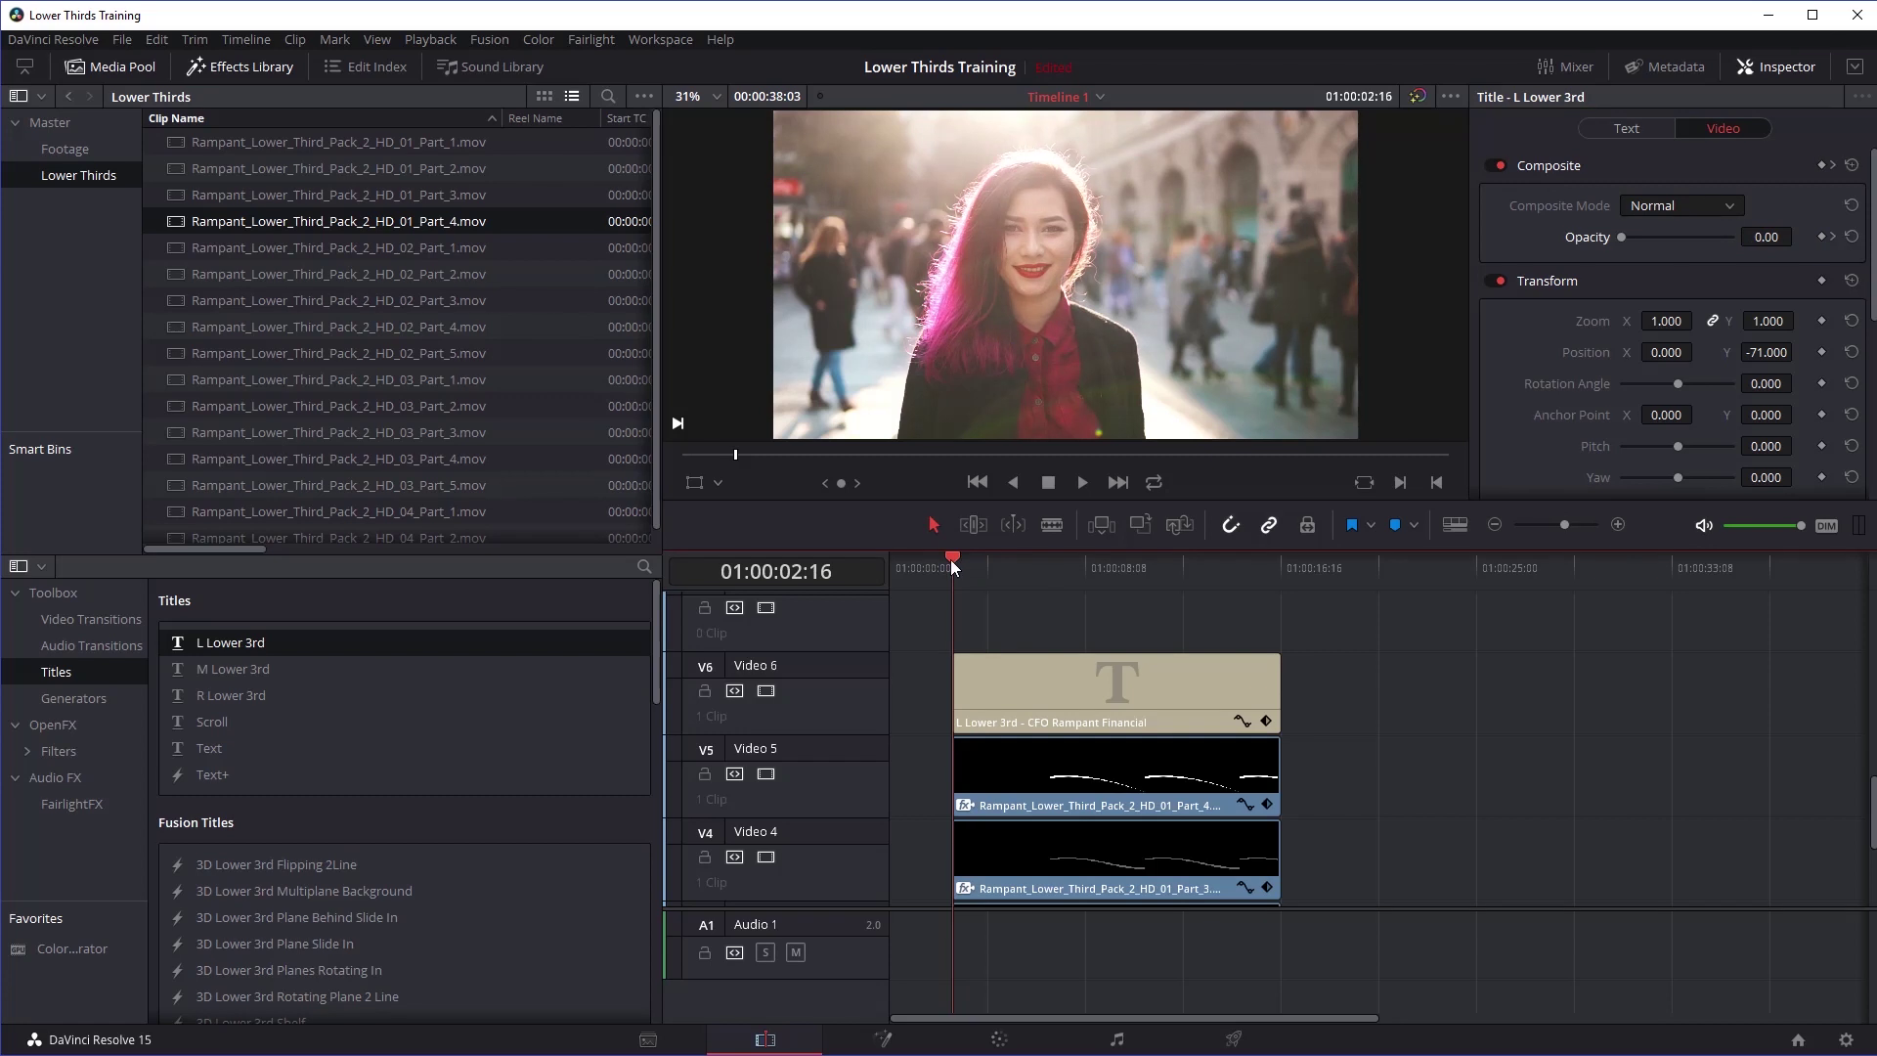
pyautogui.press('space')
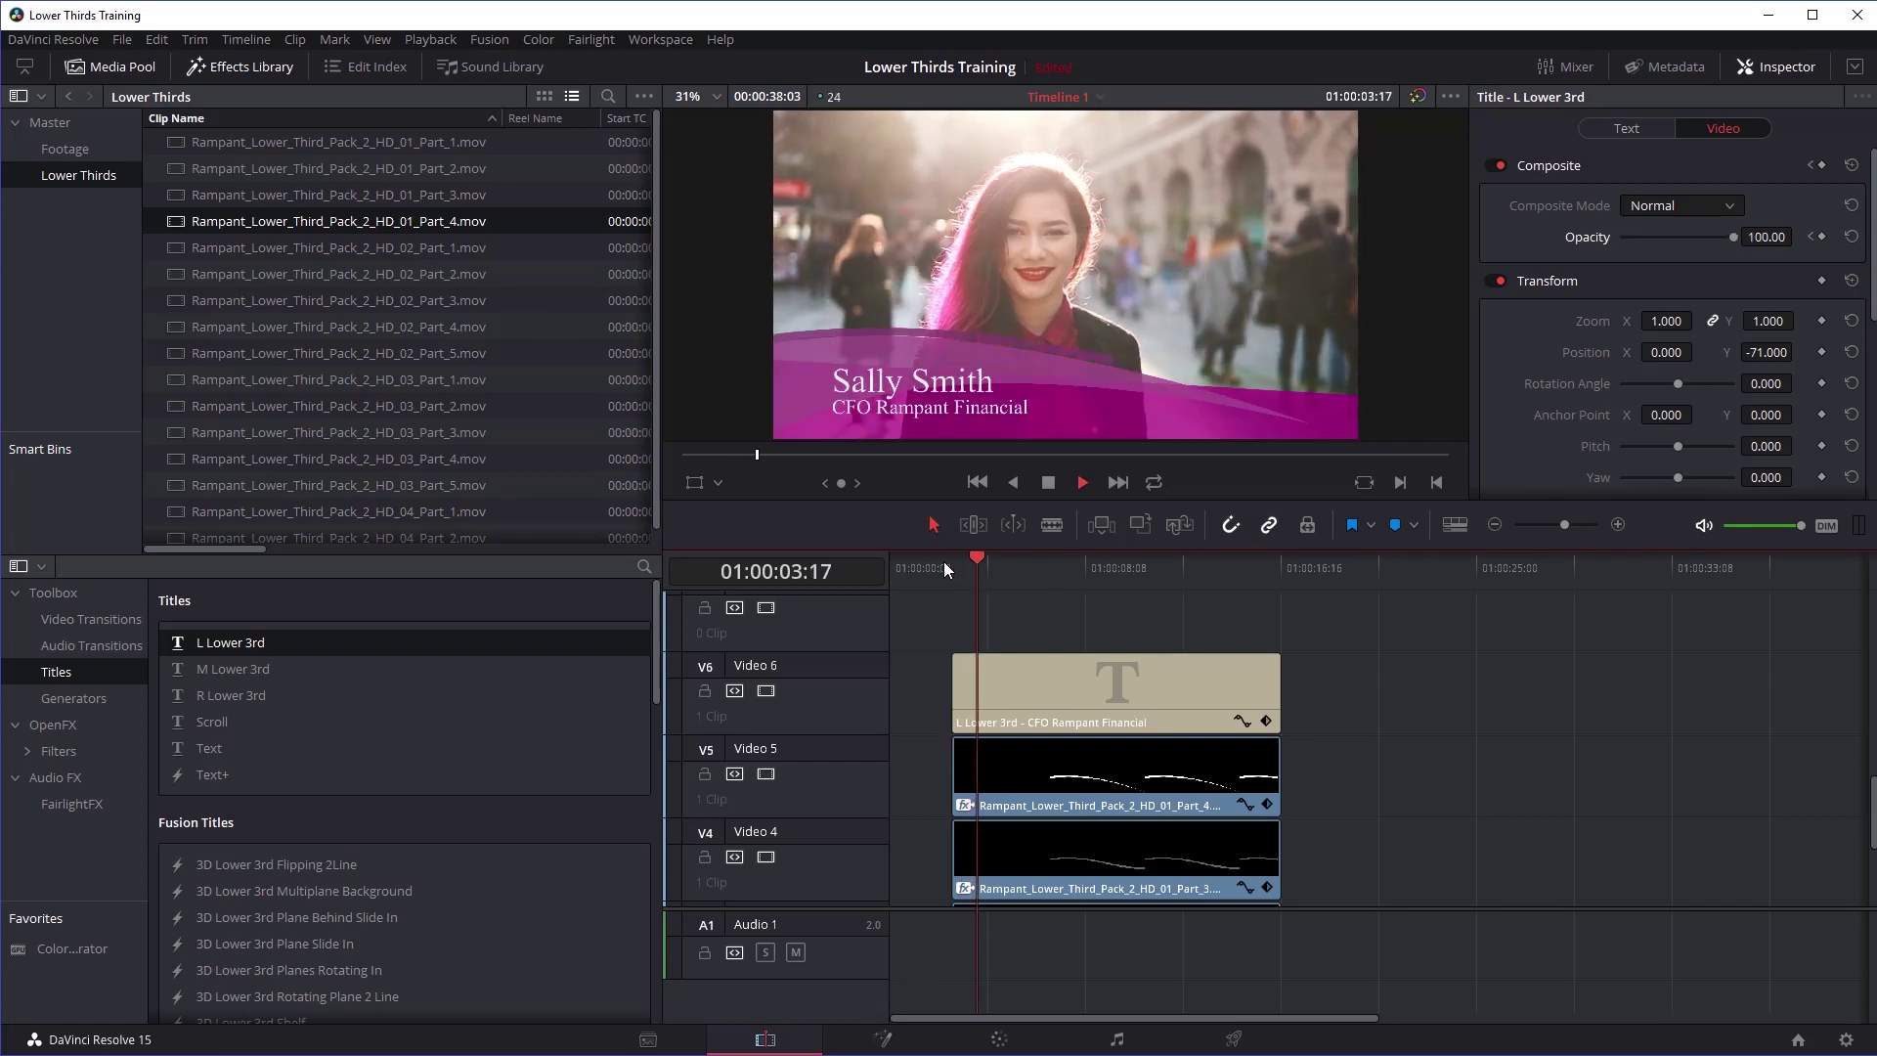
pyautogui.press('space')
pyautogui.press('Up')
pyautogui.press('space')
pyautogui.press('space')
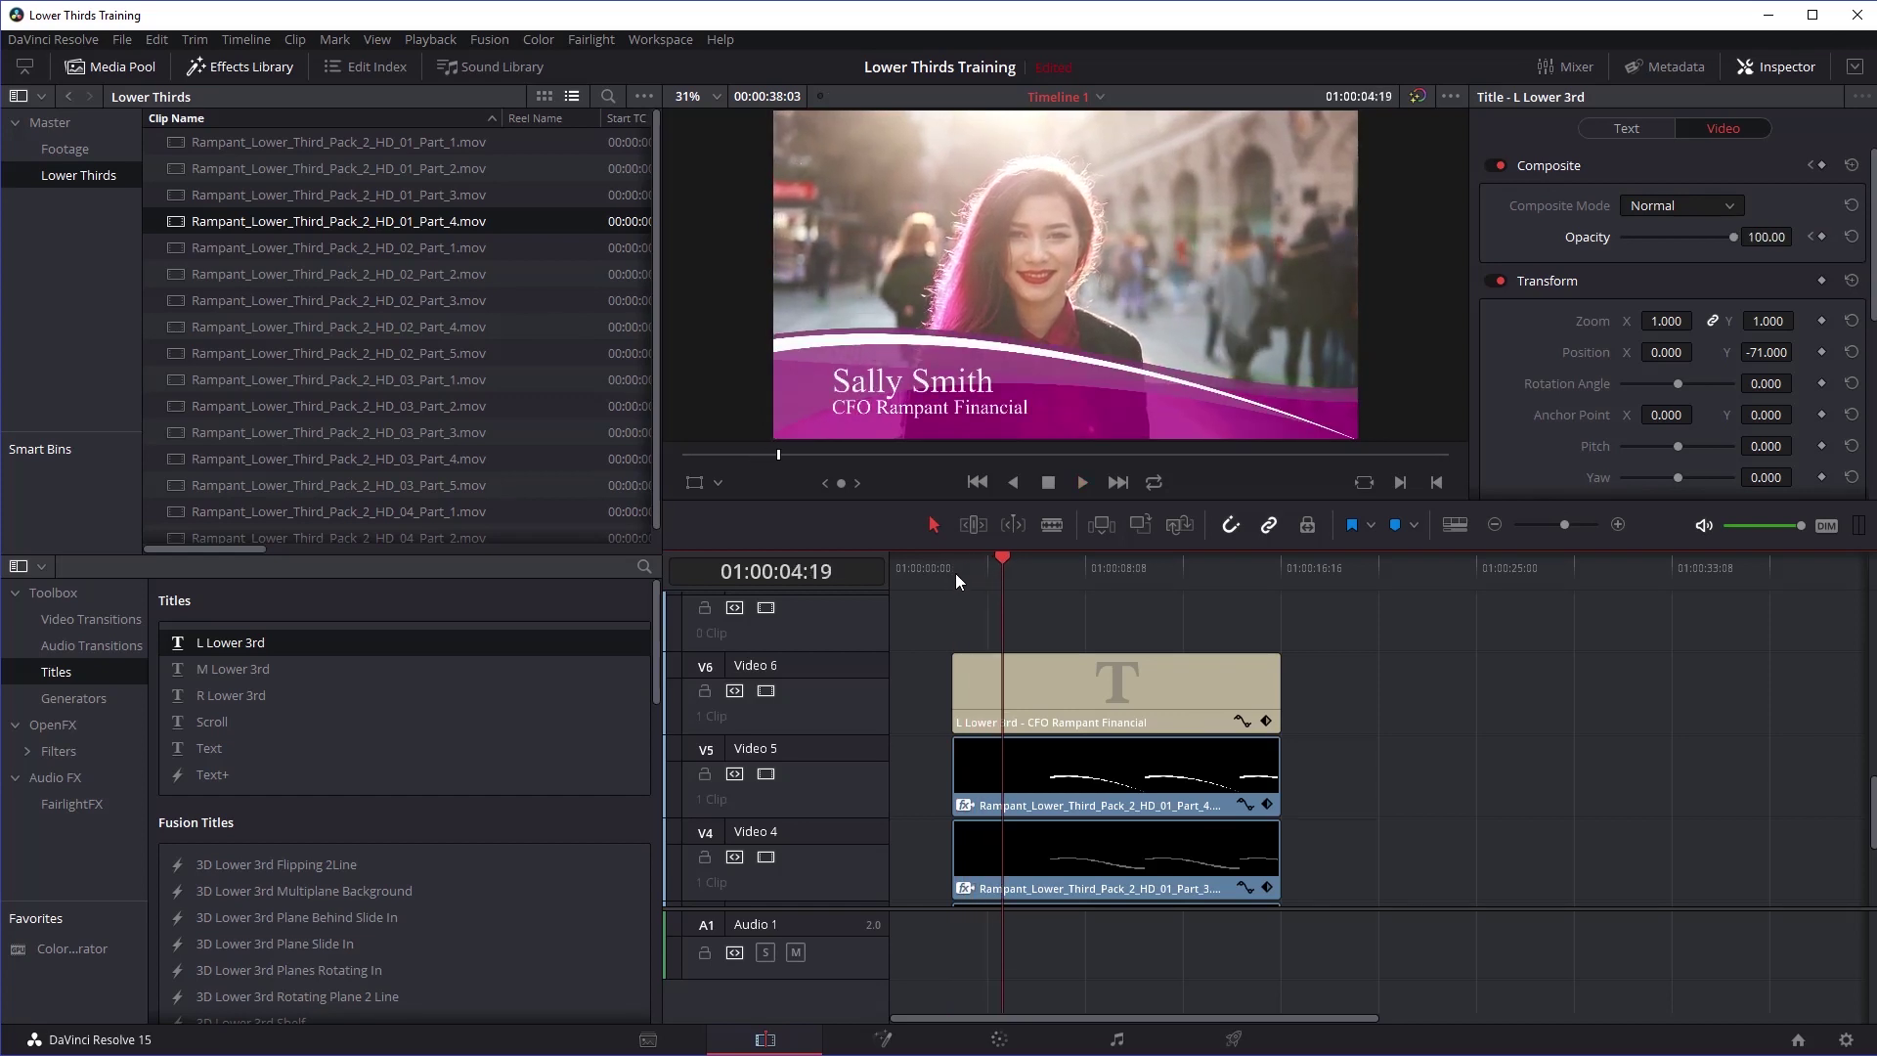
pyautogui.moveTo(1006, 556); pyautogui.dragTo(940, 556)
pyautogui.press('space')
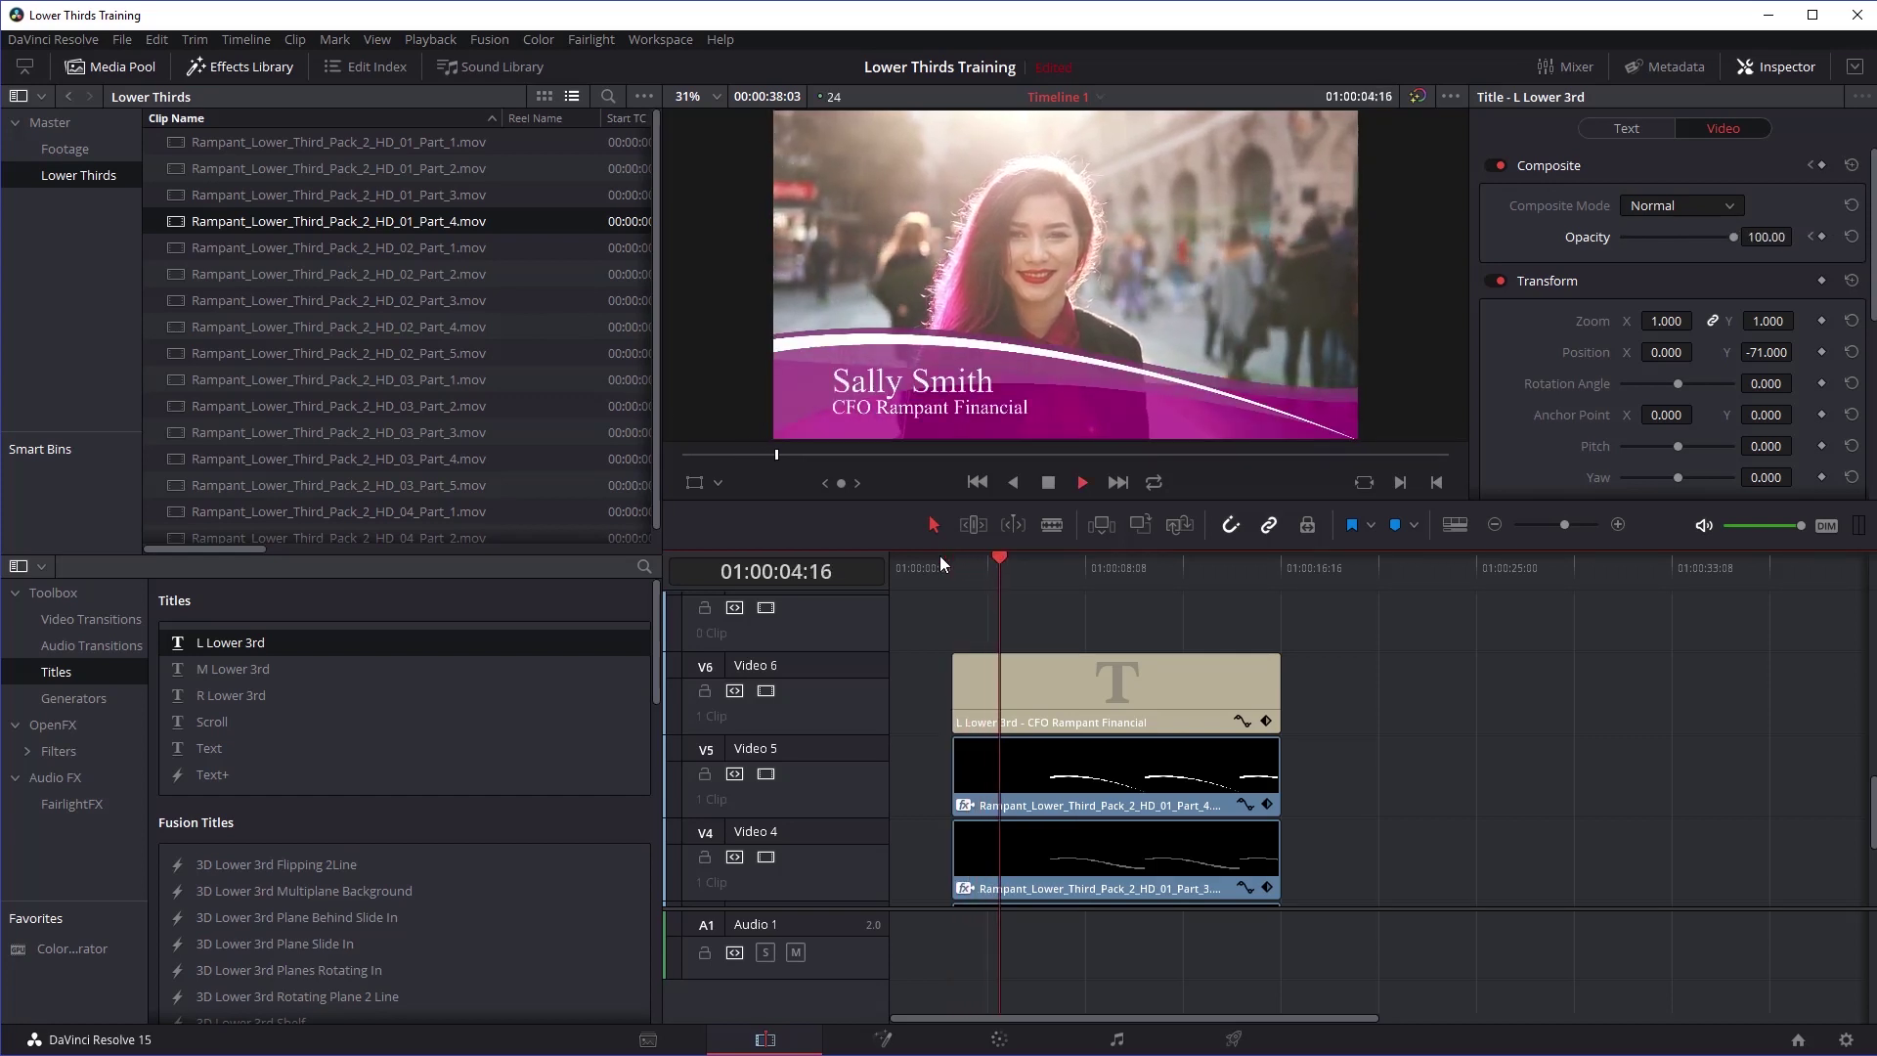
pyautogui.press('space')
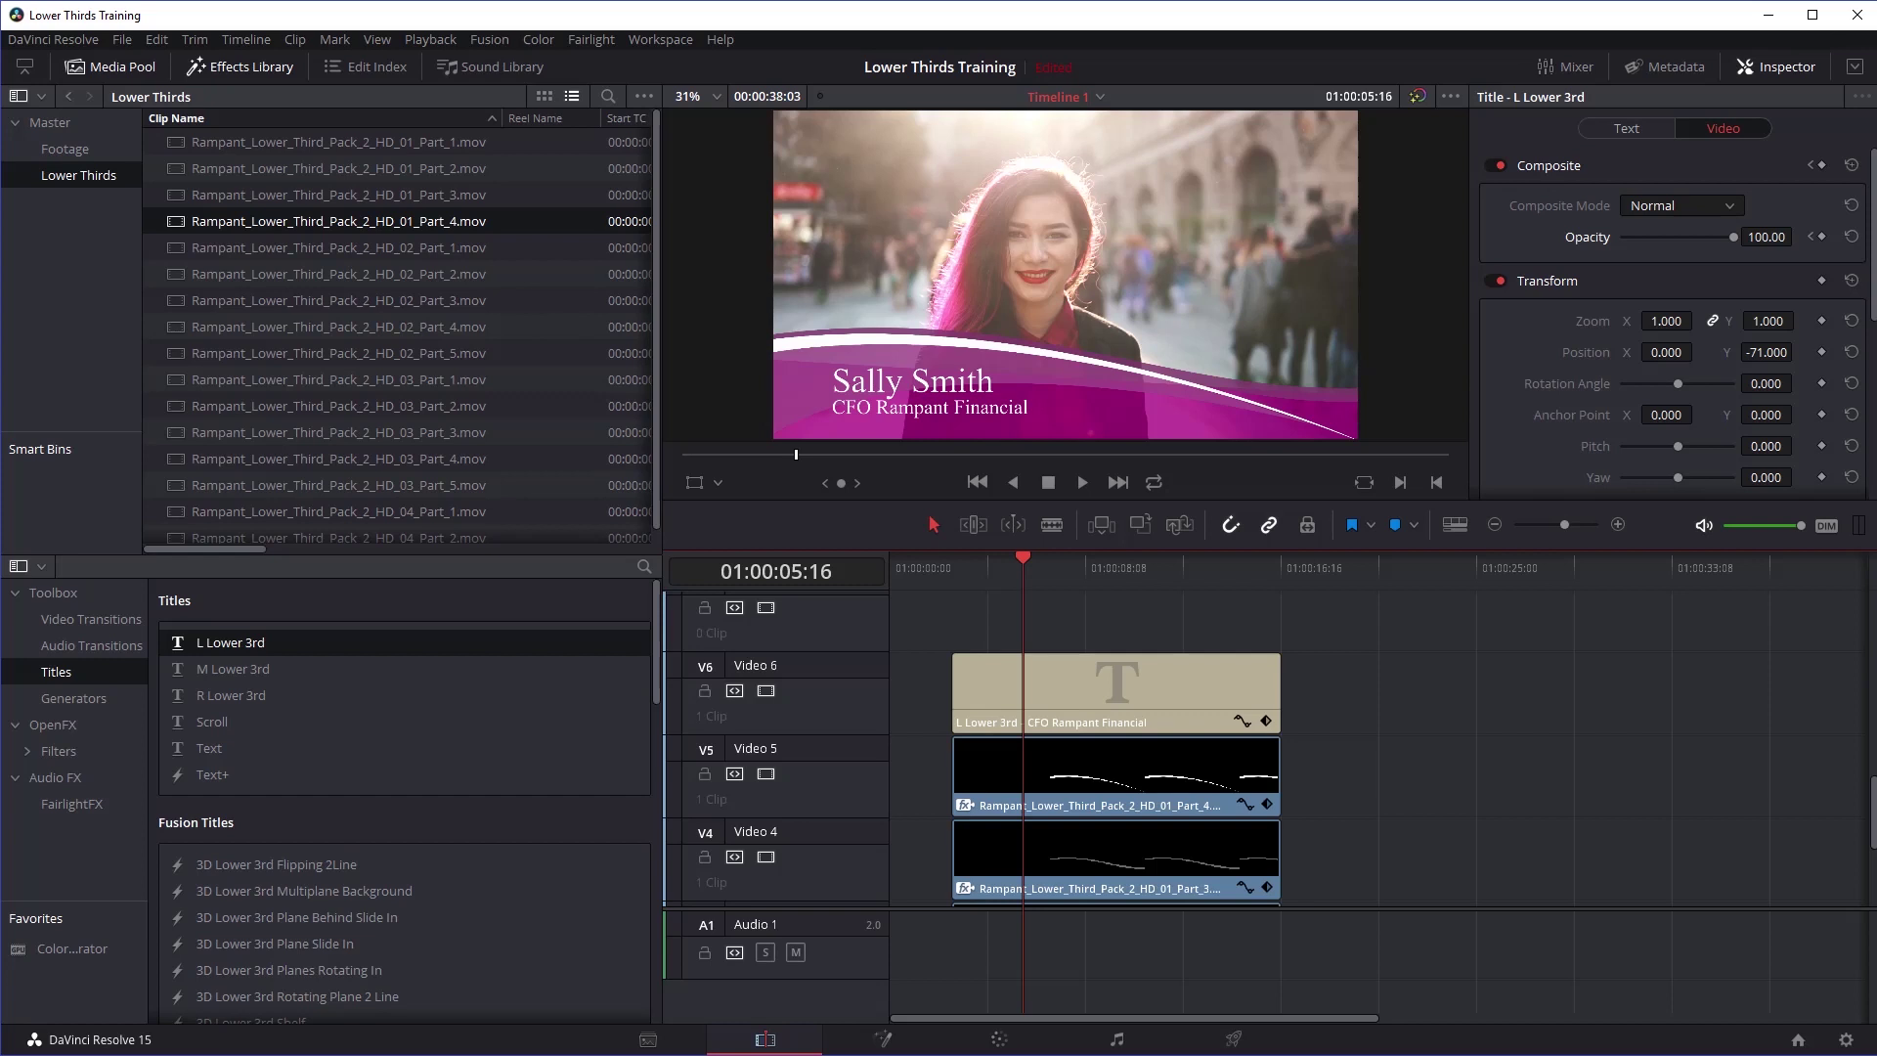
# Step: Enlarge the timeline area and create a new media pool bin named Mattes
pyautogui.click(913, 553)
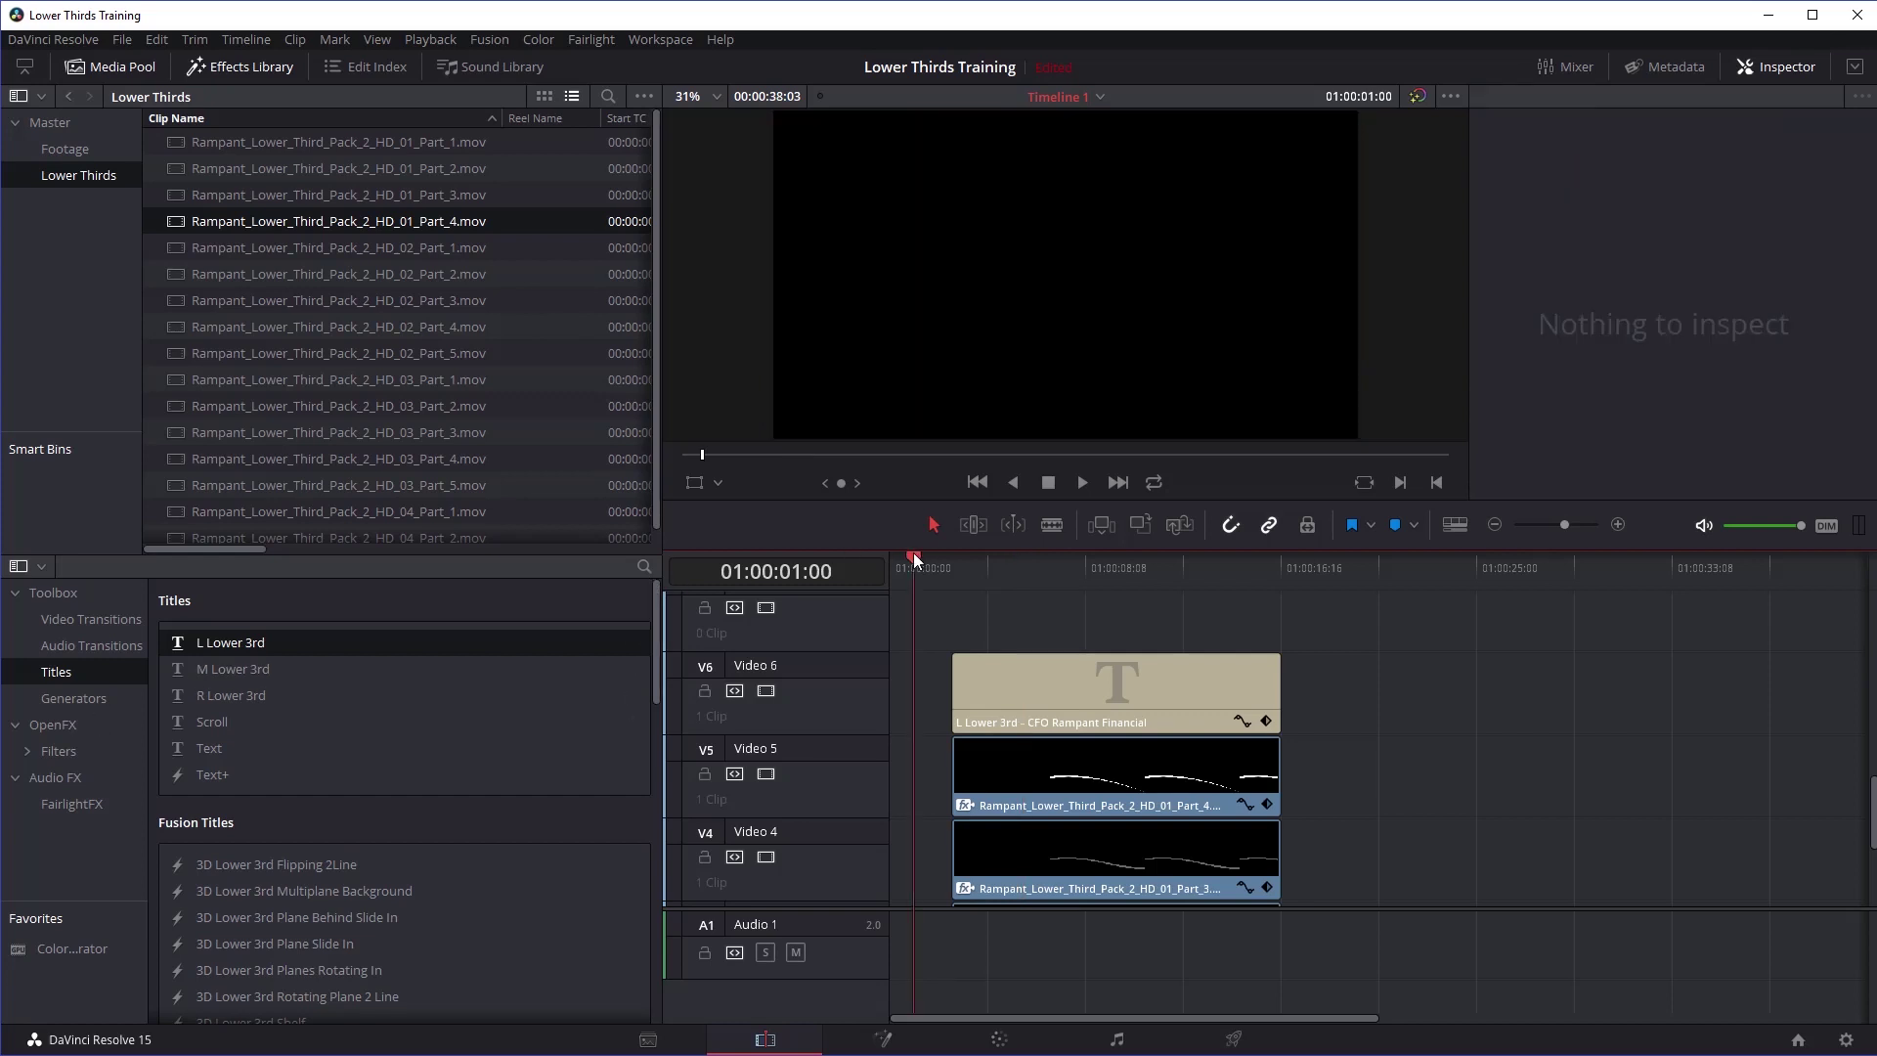
pyautogui.moveTo(891, 524); pyautogui.dragTo(890, 380)
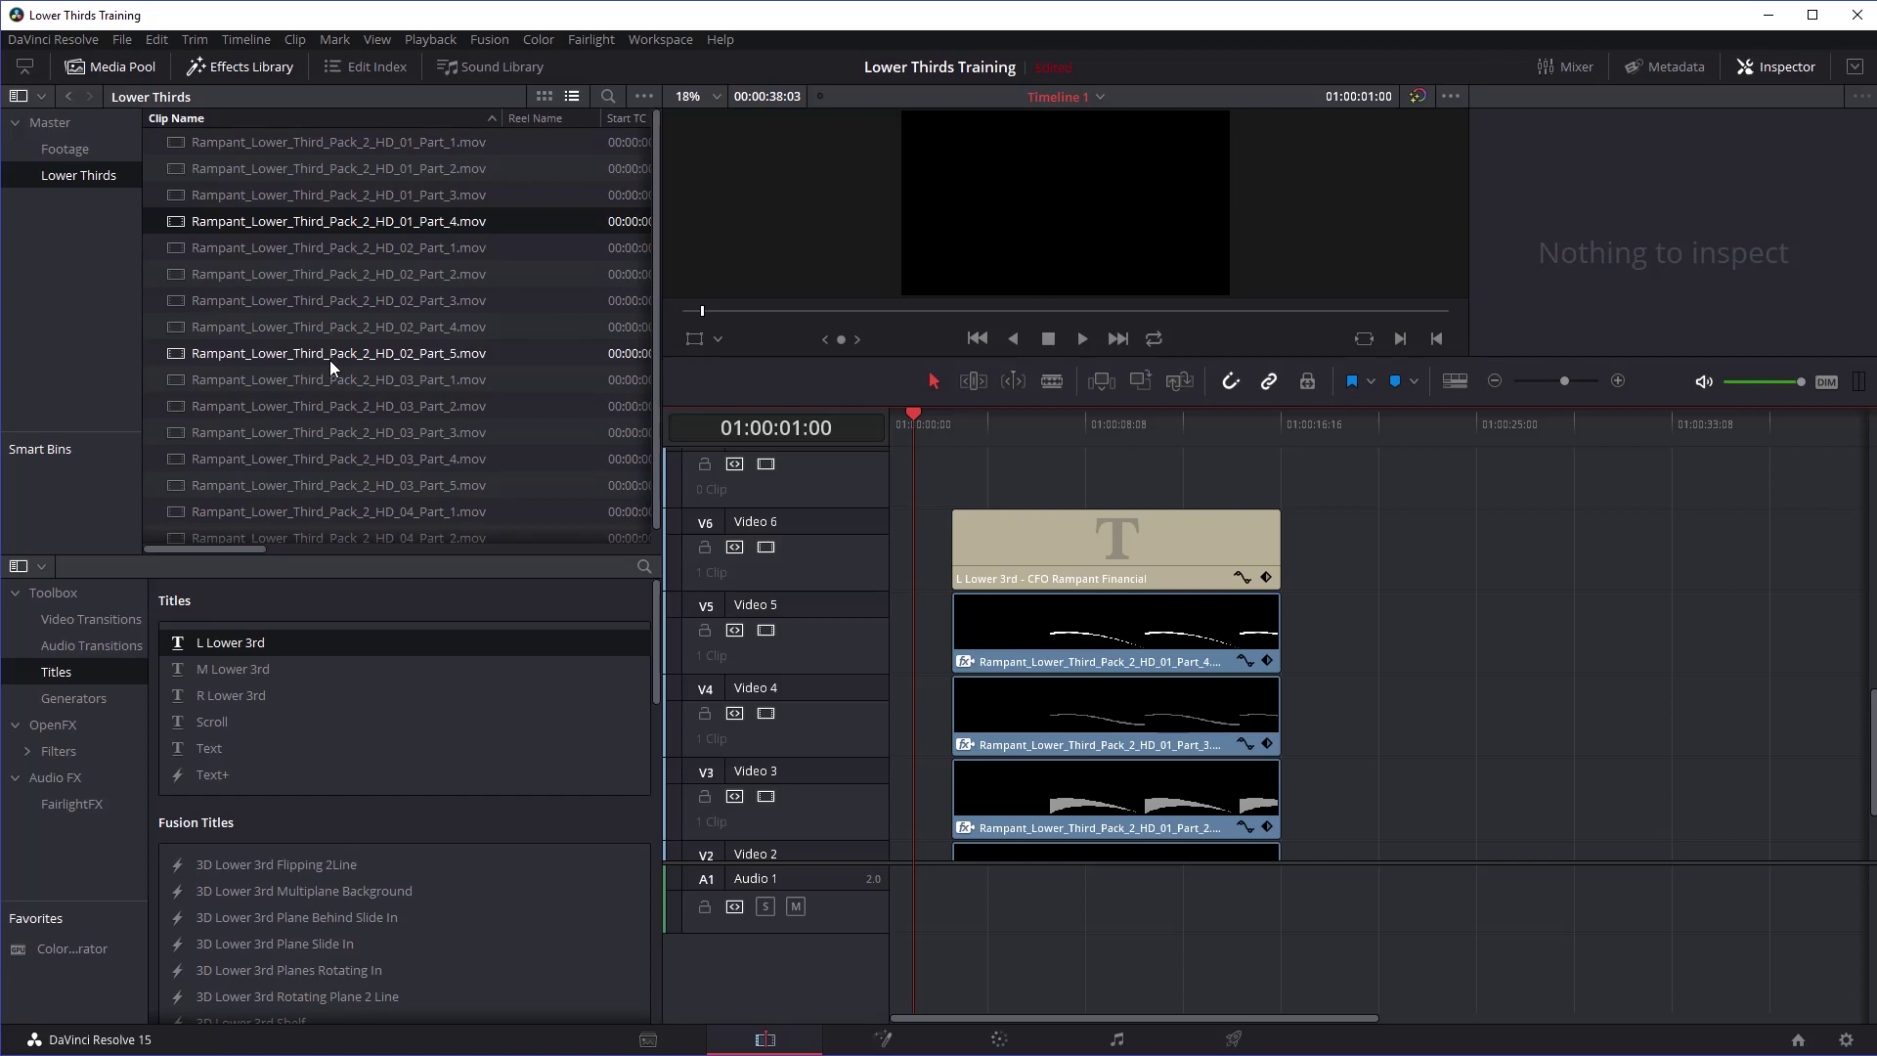
pyautogui.rightClick(82, 235)
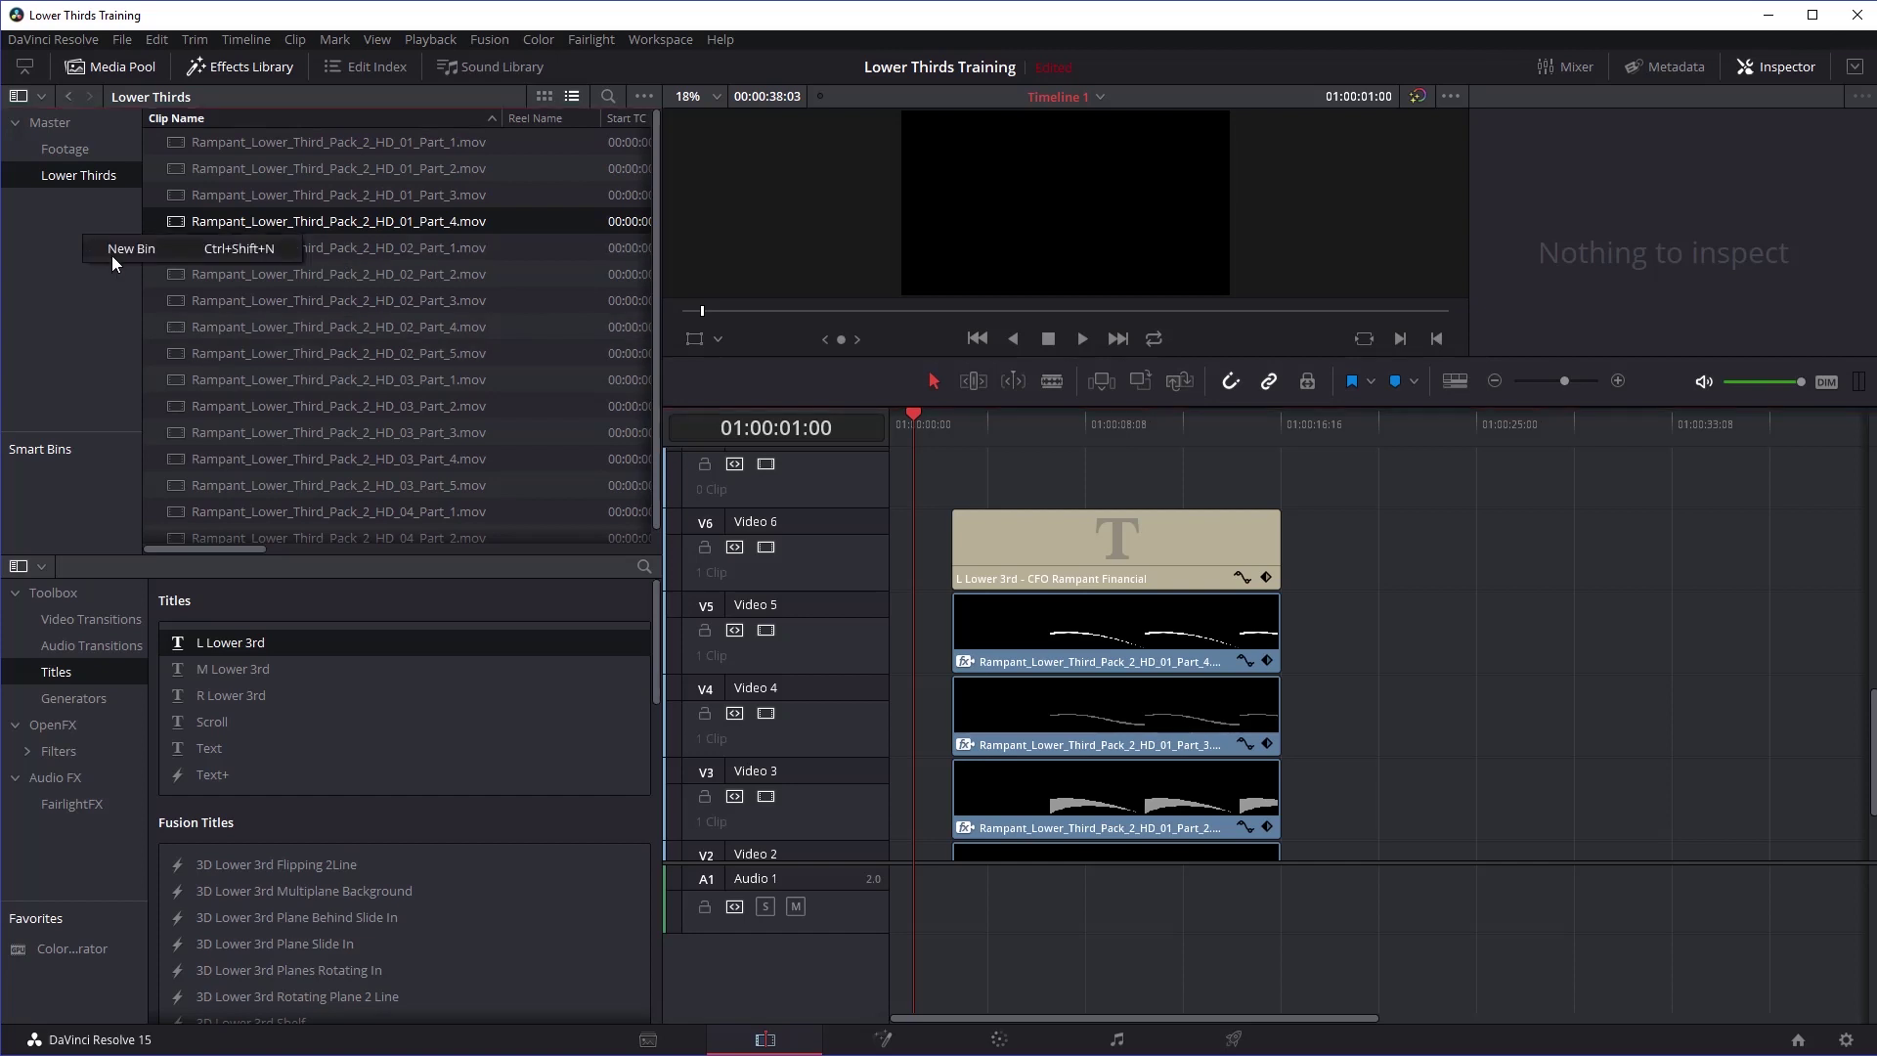
pyautogui.click(118, 249)
pyautogui.write('Mattes')
pyautogui.press('Return')
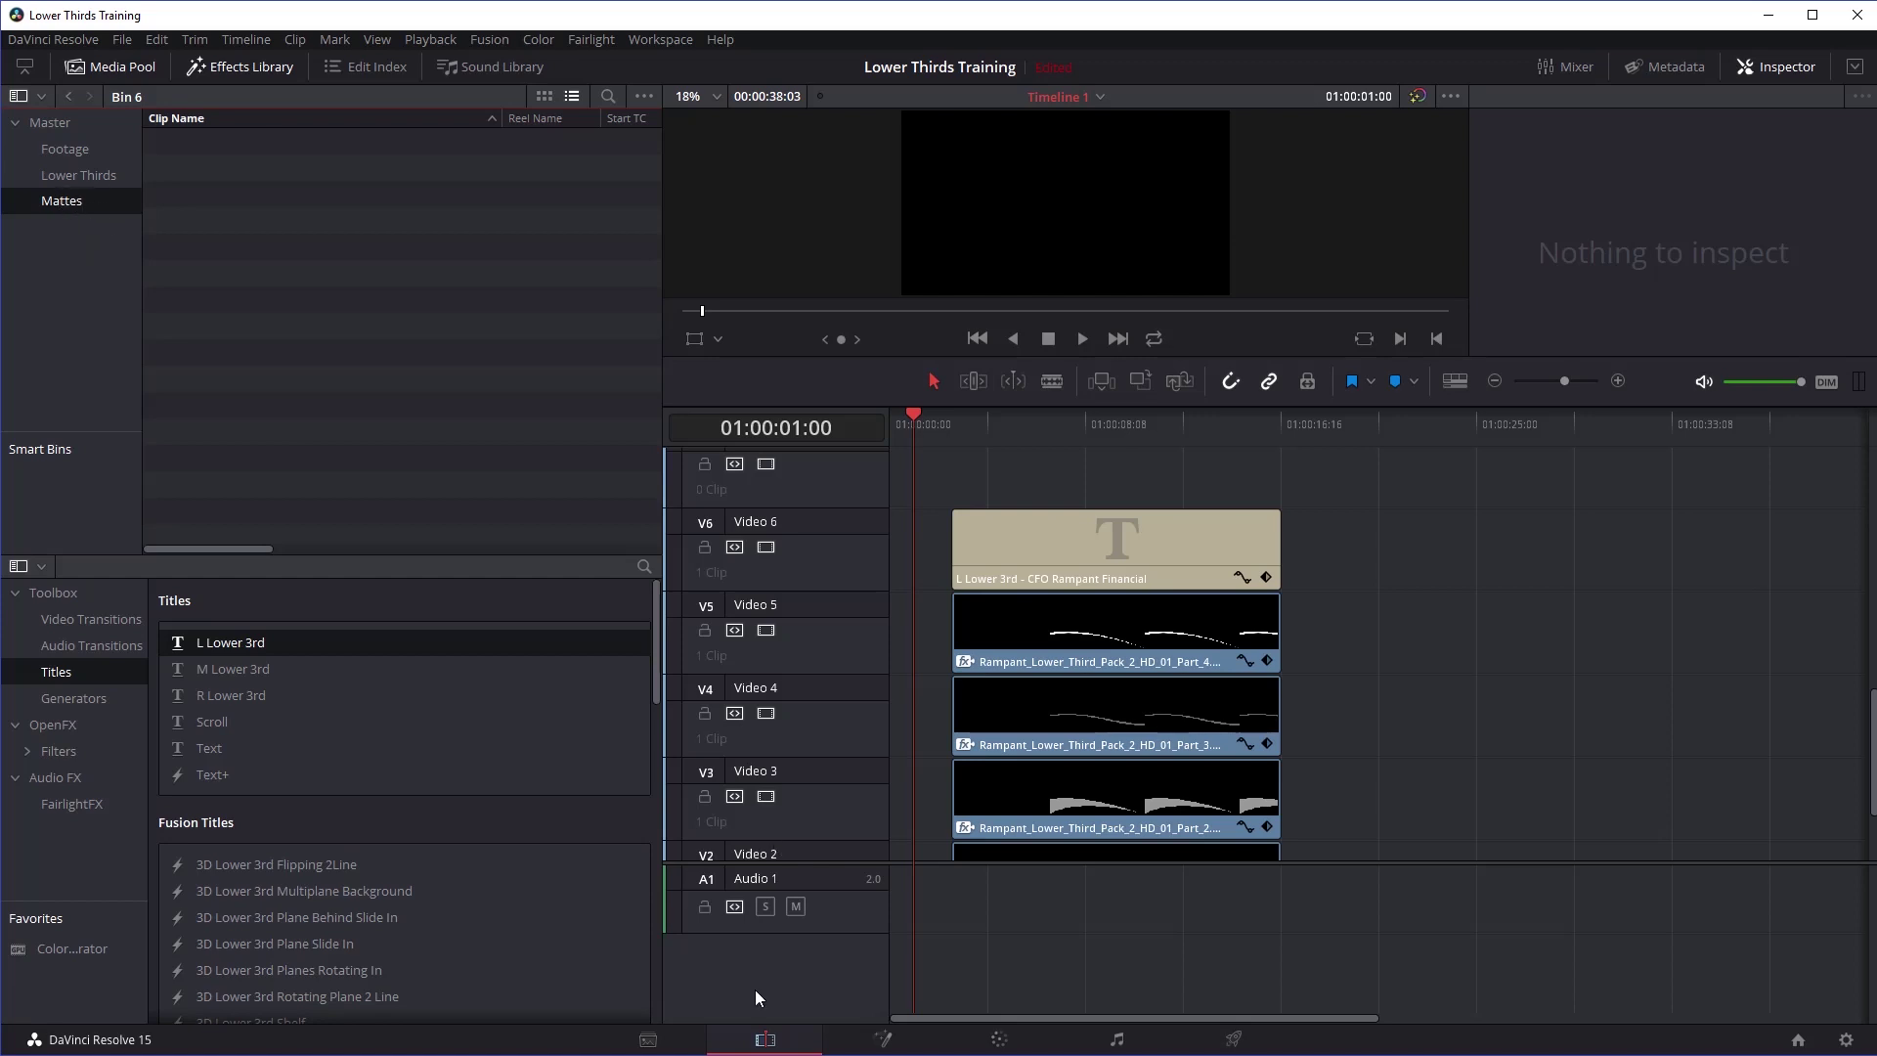
# Step: Add Rampant_Lower_Third_Pack_2_HD_02 Part_1 through Part_5 from media storage to the Mattes bin as mattes, and return to the edit page
pyautogui.click(669, 1047)
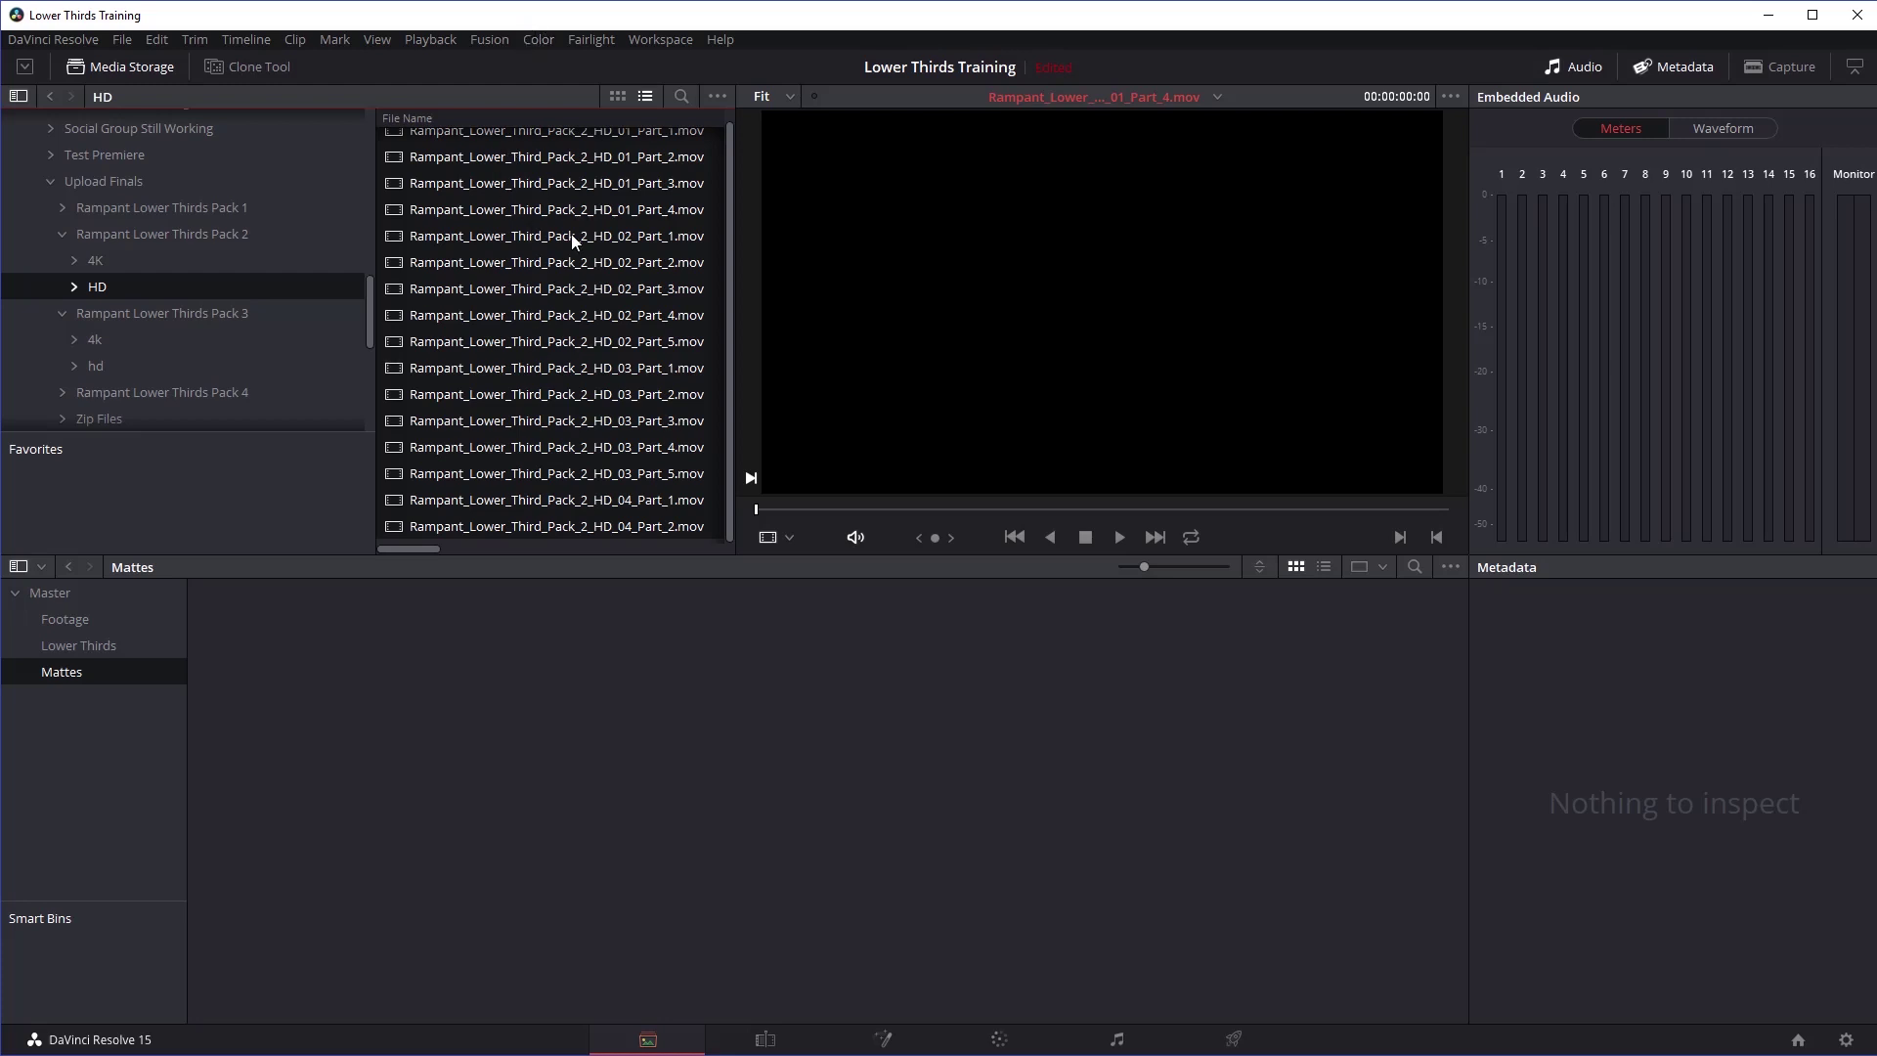
pyautogui.click(513, 237)
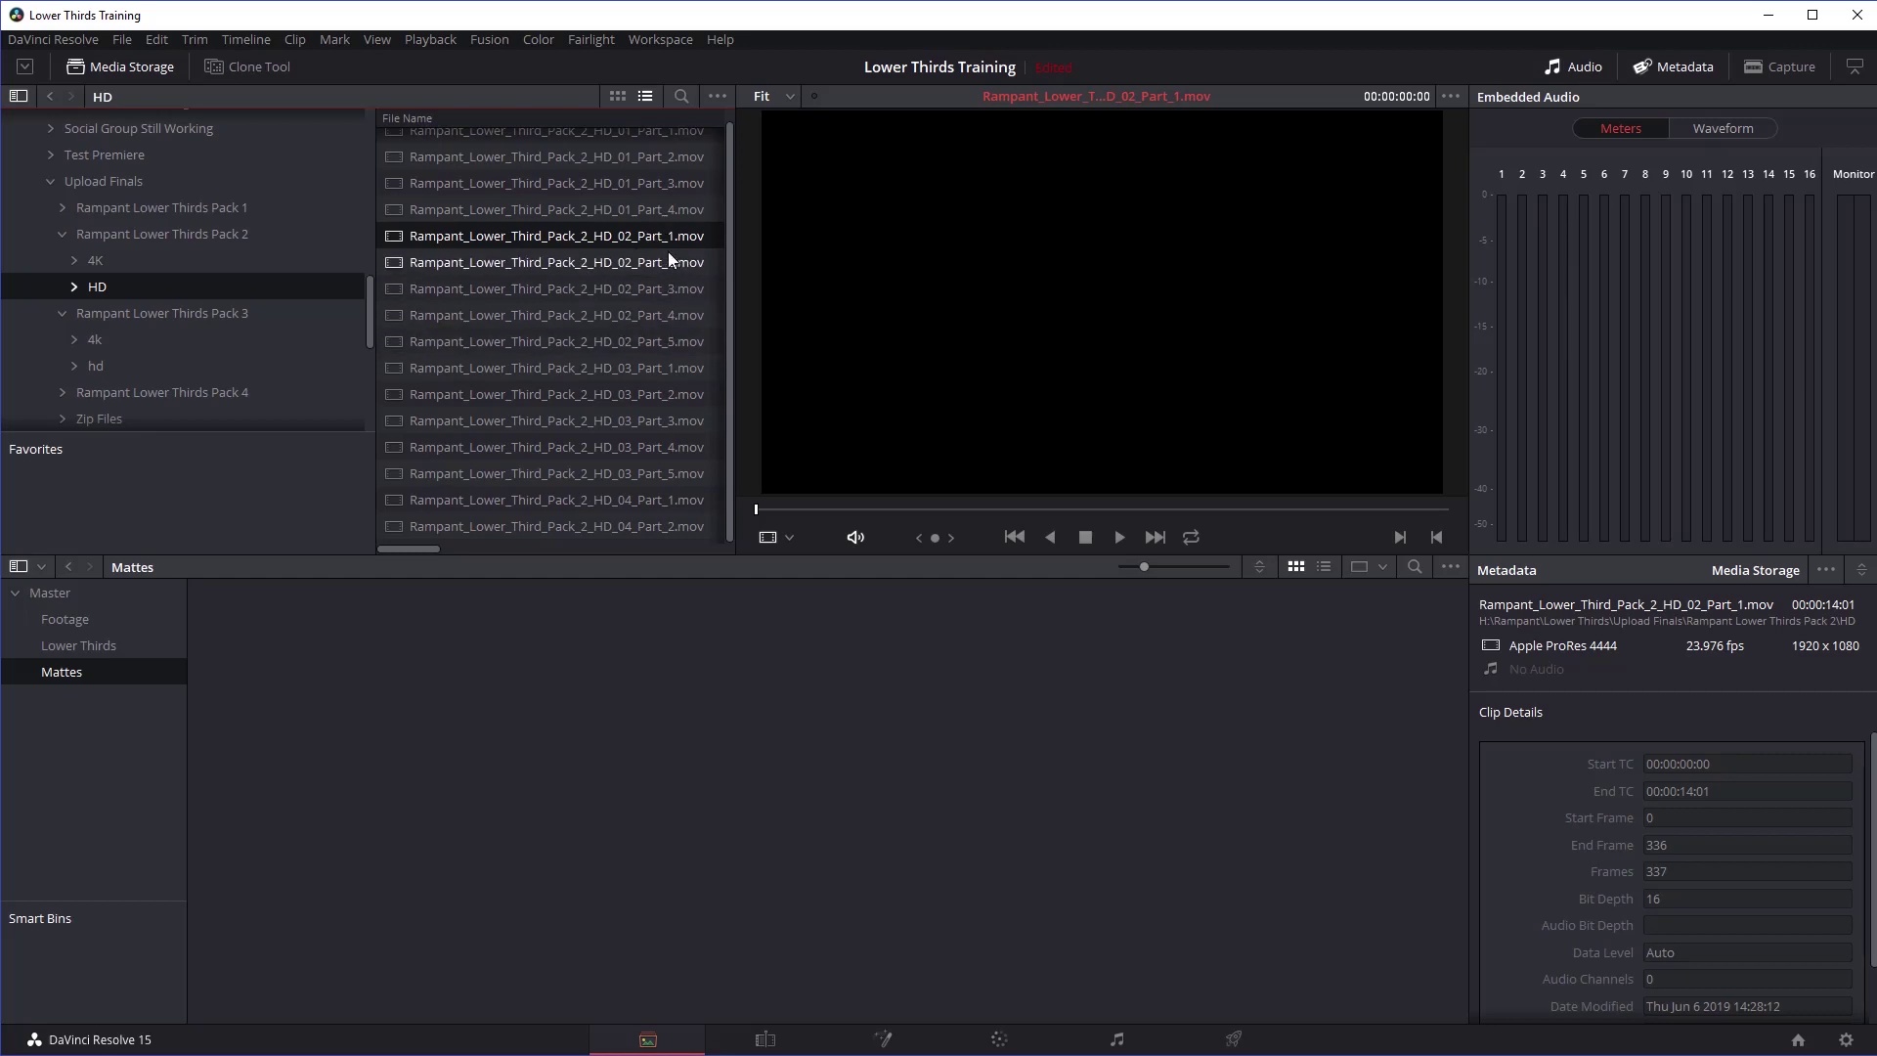
pyautogui.keyDown('shift'); pyautogui.click(536, 340); pyautogui.keyUp('shift')
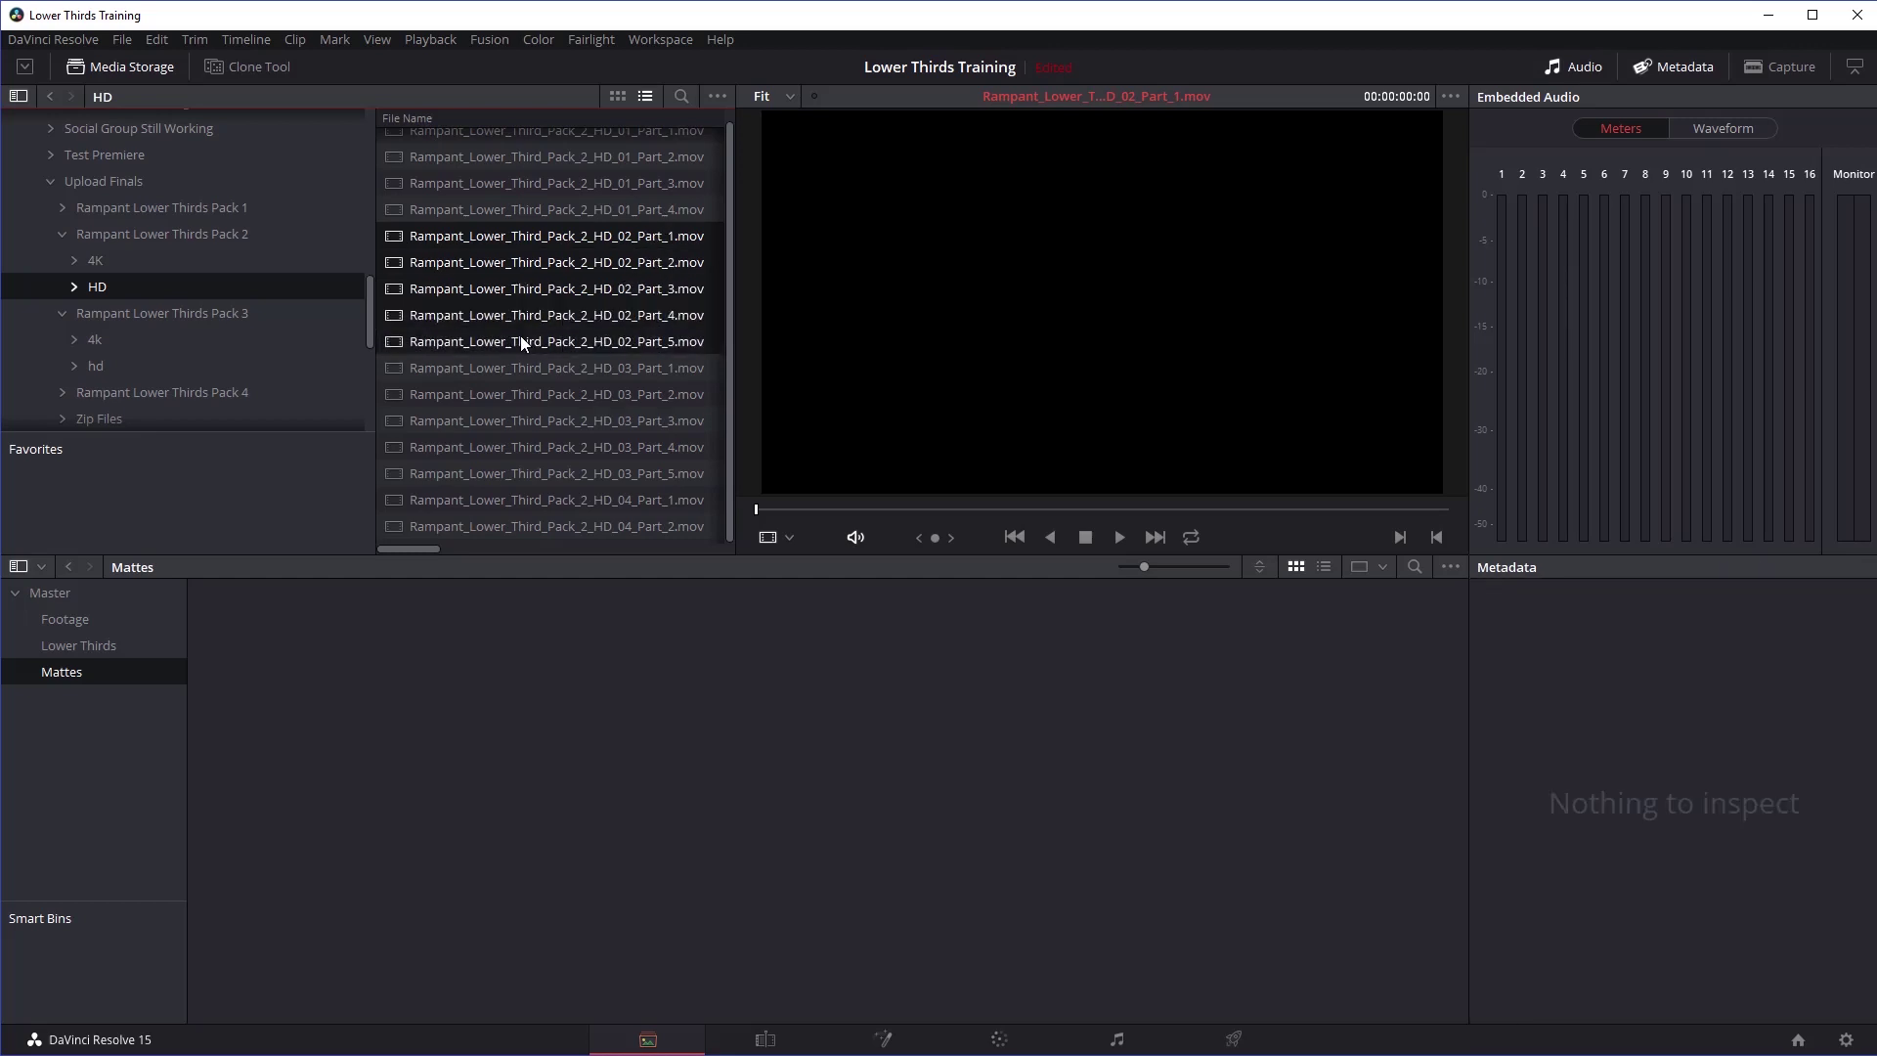
pyautogui.rightClick(469, 285)
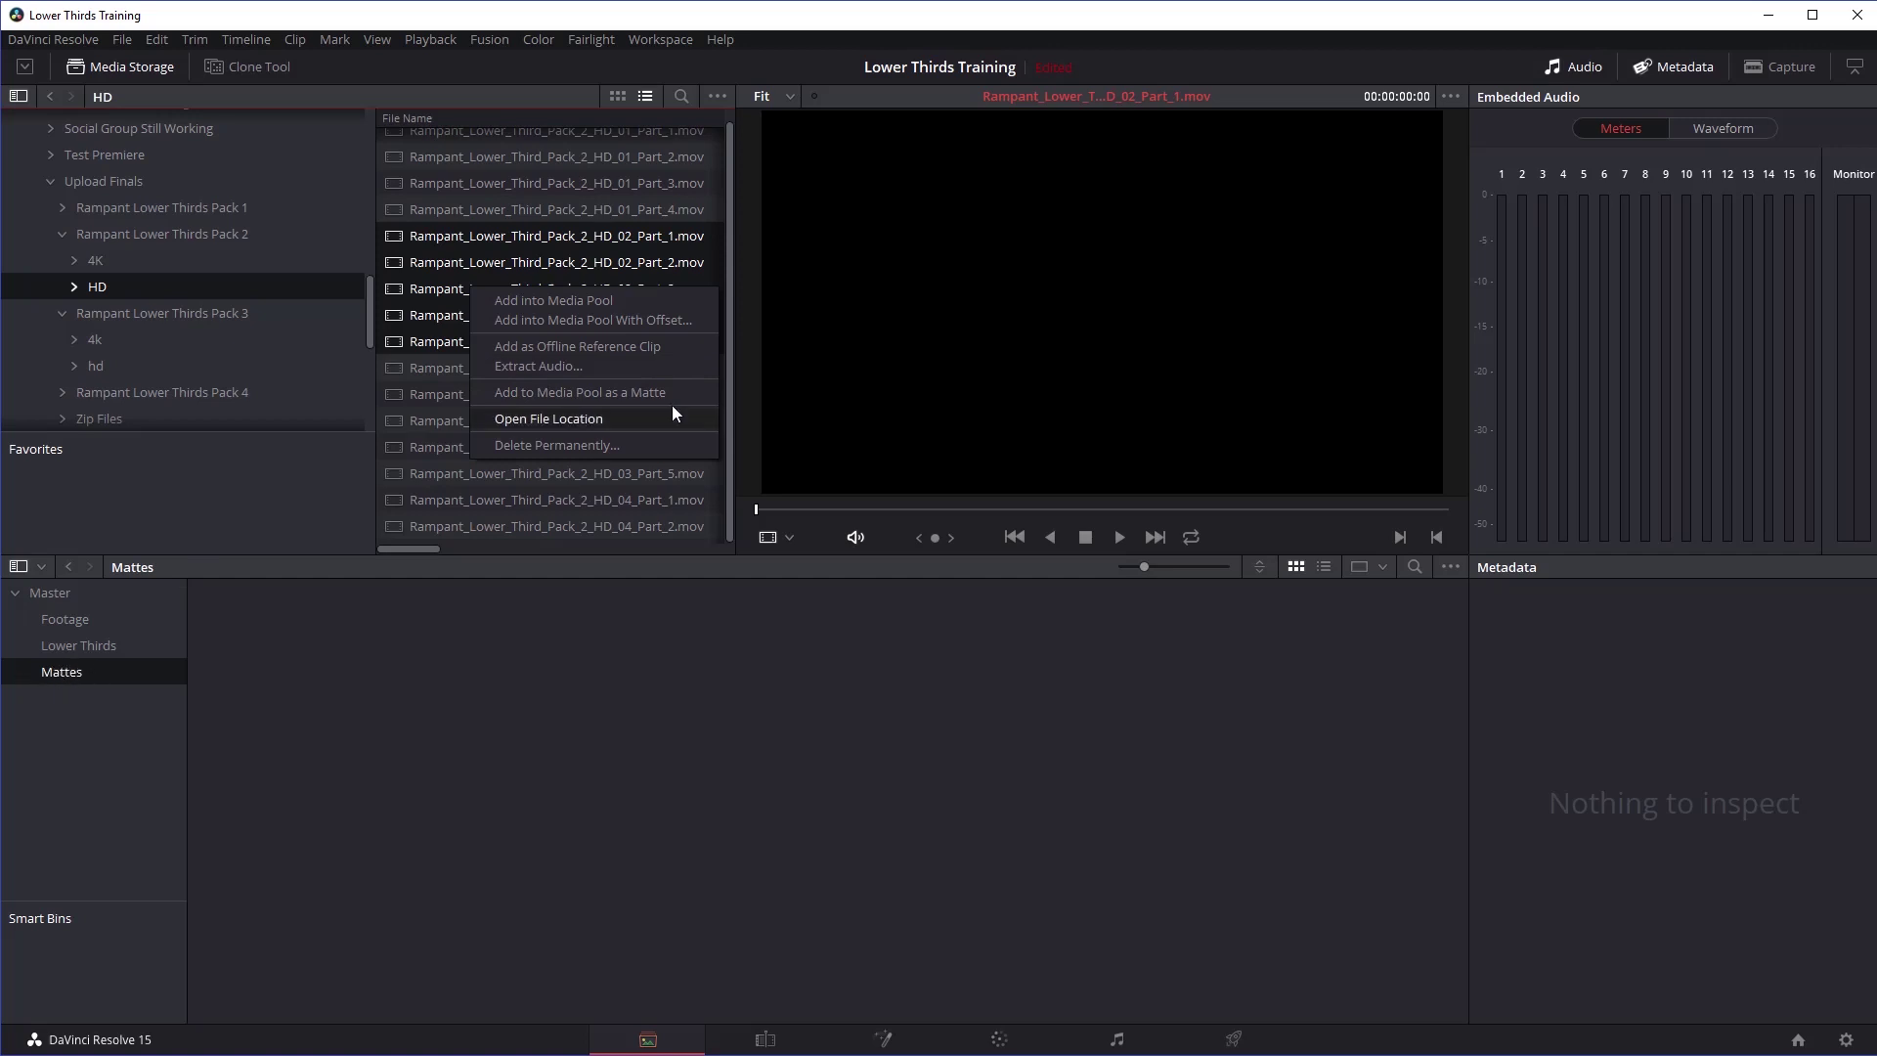
pyautogui.click(542, 391)
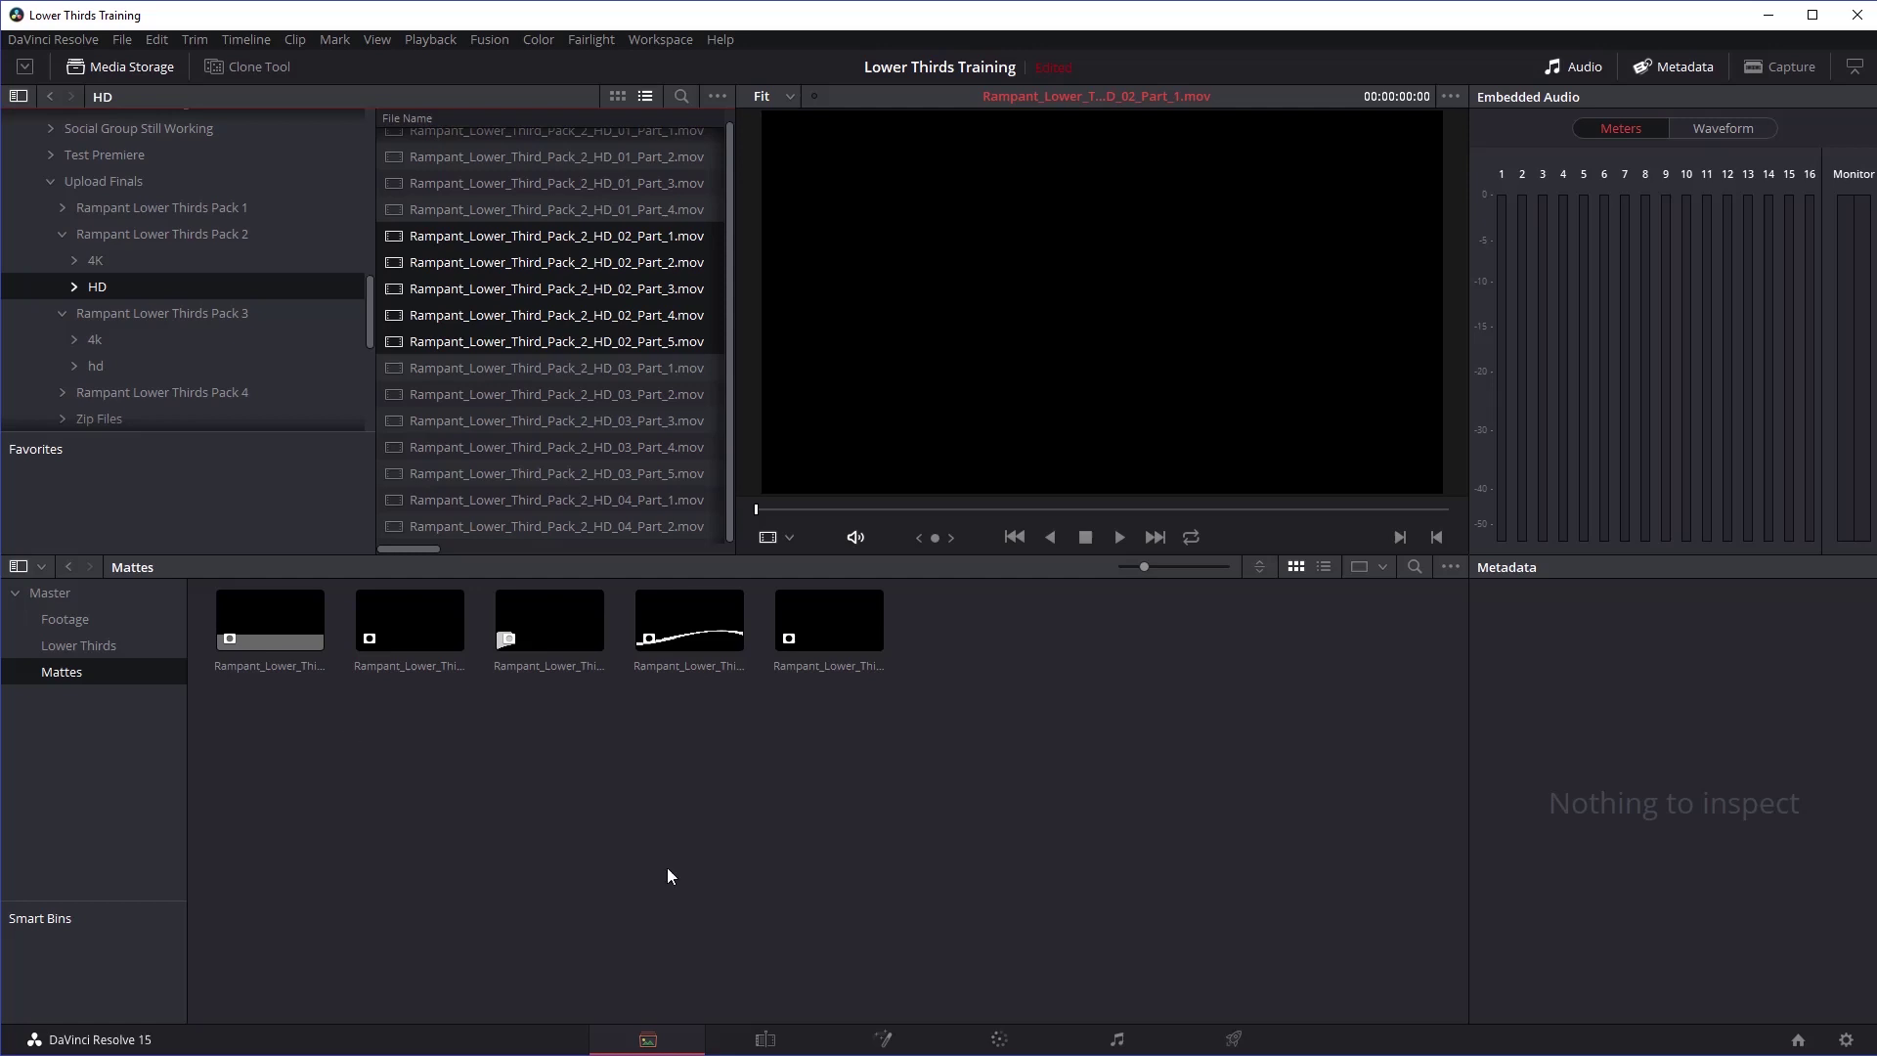
pyautogui.click(764, 1038)
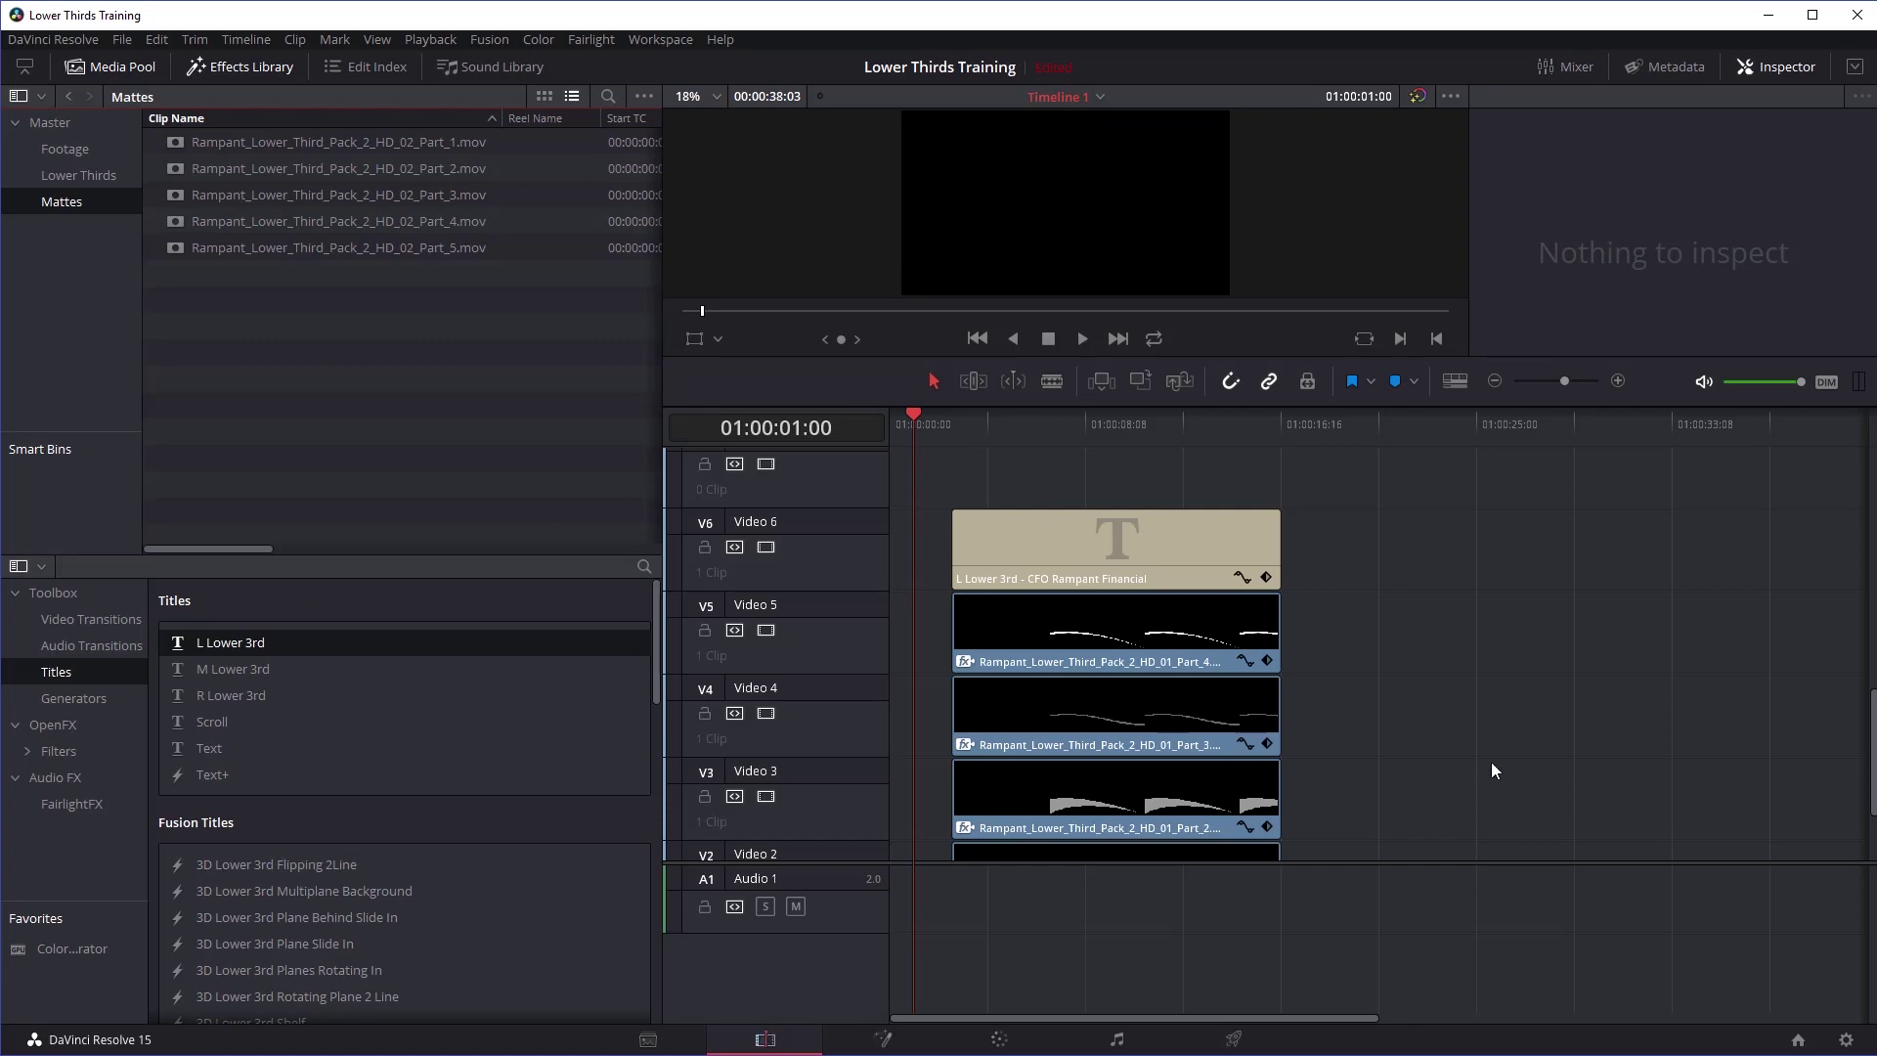
# Step: Trim the end of the 26_NGtfMTI.mov clip on Video 1 to match the end of the first lower third
pyautogui.moveTo(947, 860); pyautogui.dragTo(929, 968)
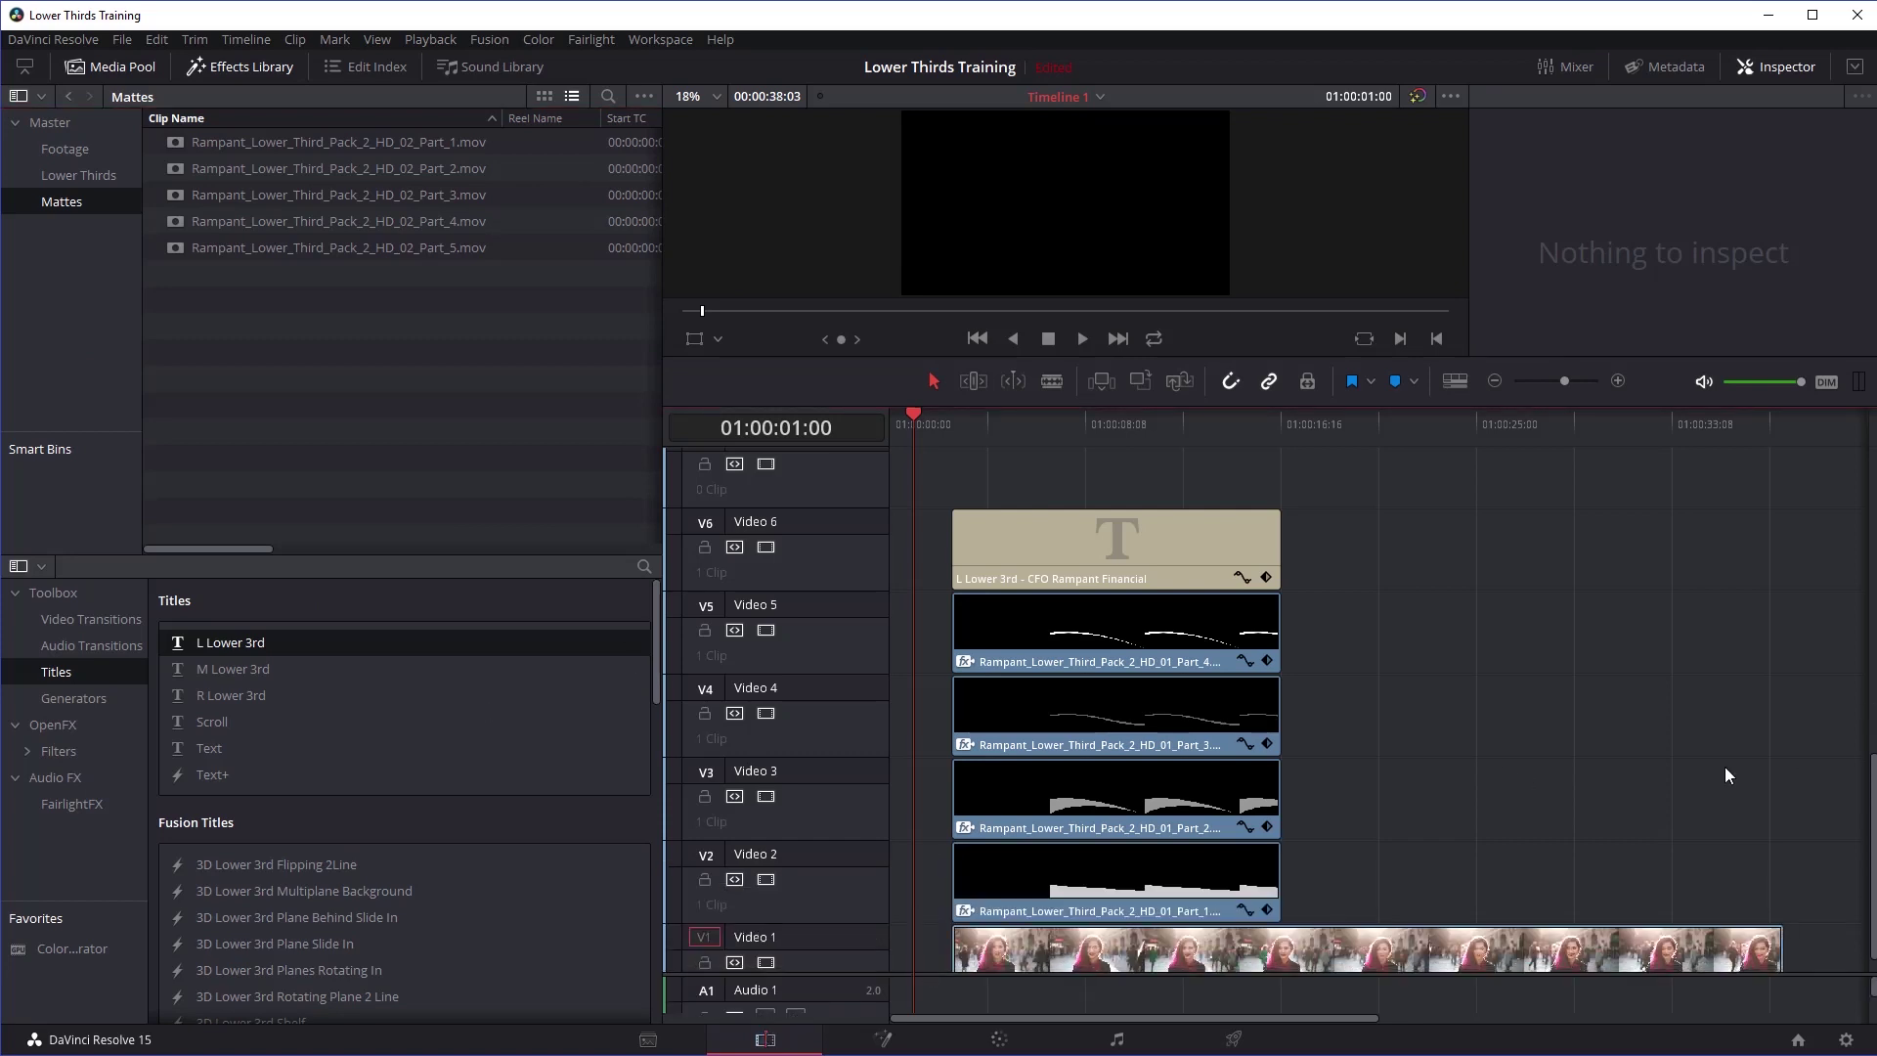
pyautogui.scroll(-1, 1726, 772)
pyautogui.moveTo(1778, 919); pyautogui.dragTo(1281, 917)
# Step: Place shutterstock_v3668762.mov on Video 1 after a gap, starting at about 01:00:24:00, and duplicate it directly above on Video 2
pyautogui.moveTo(1208, 1018); pyautogui.dragTo(1282, 1020)
pyautogui.click(64, 148)
pyautogui.moveTo(215, 168); pyautogui.dragTo(1327, 935)
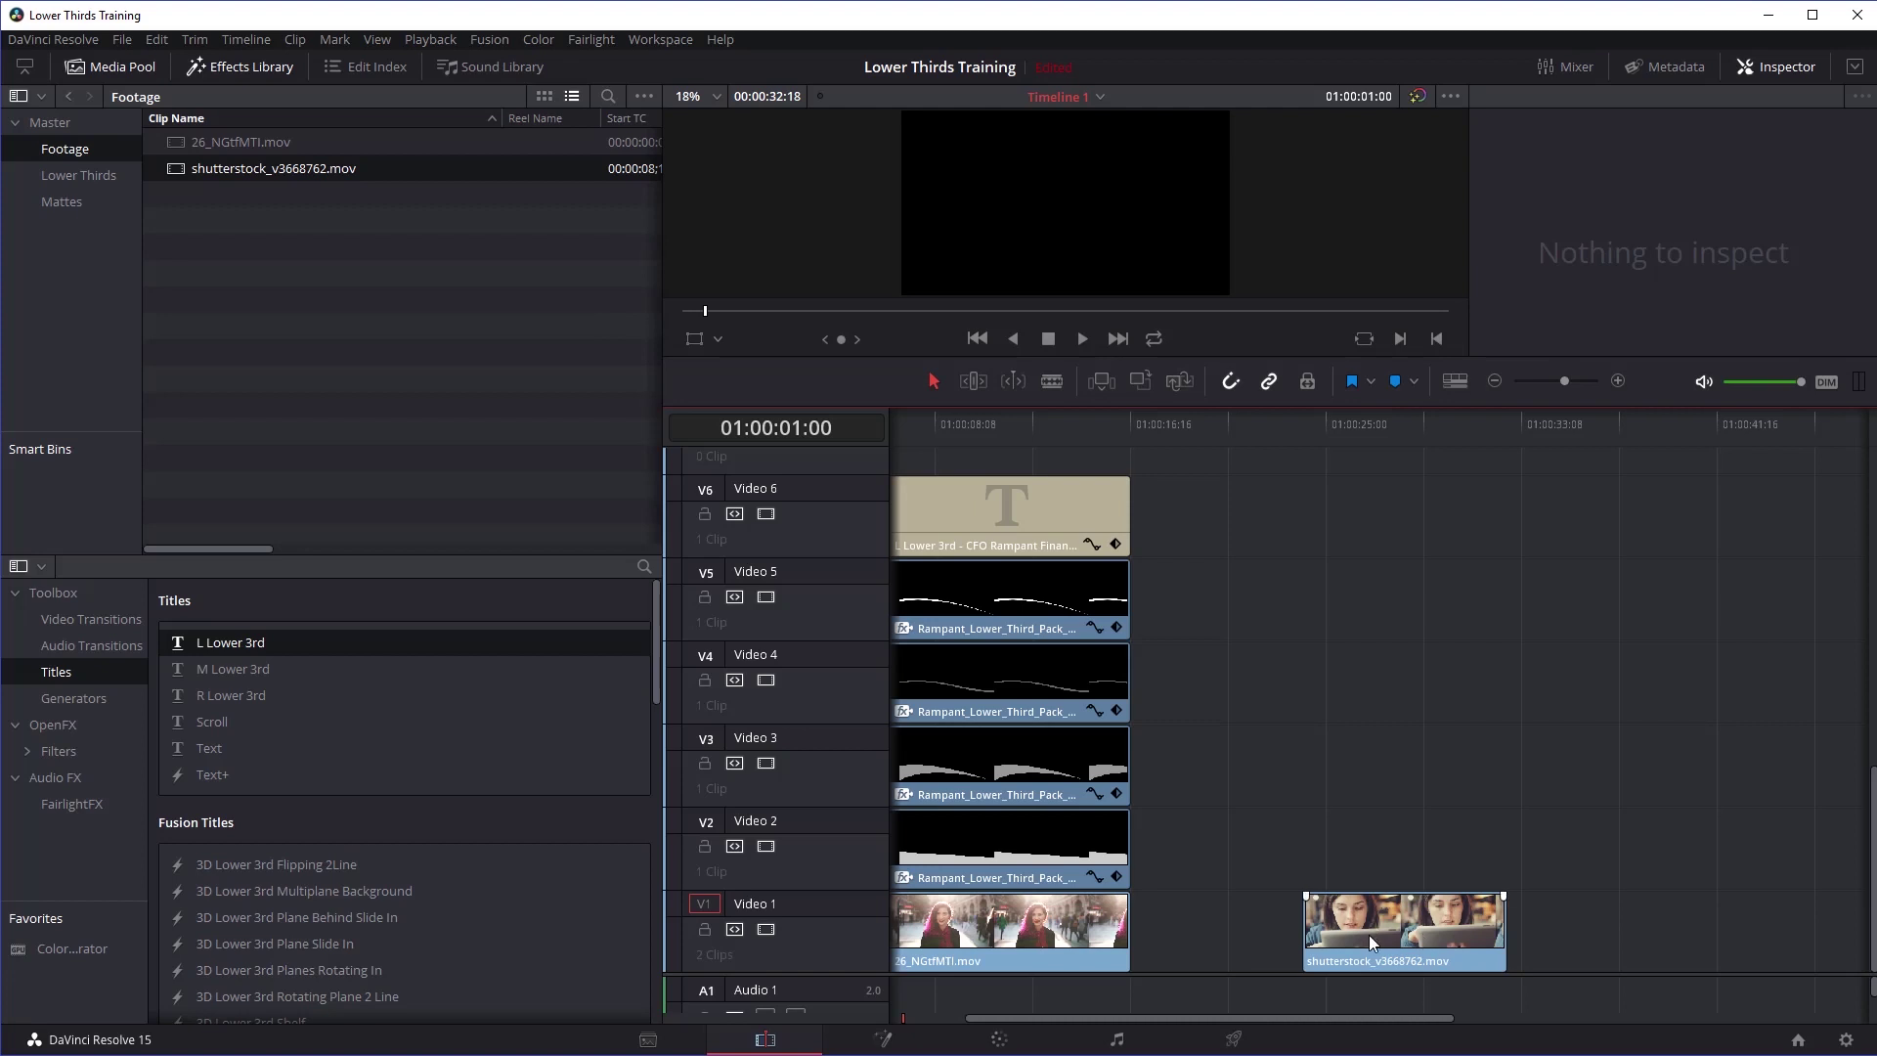
pyautogui.moveTo(1369, 936); pyautogui.dragTo(1374, 844)
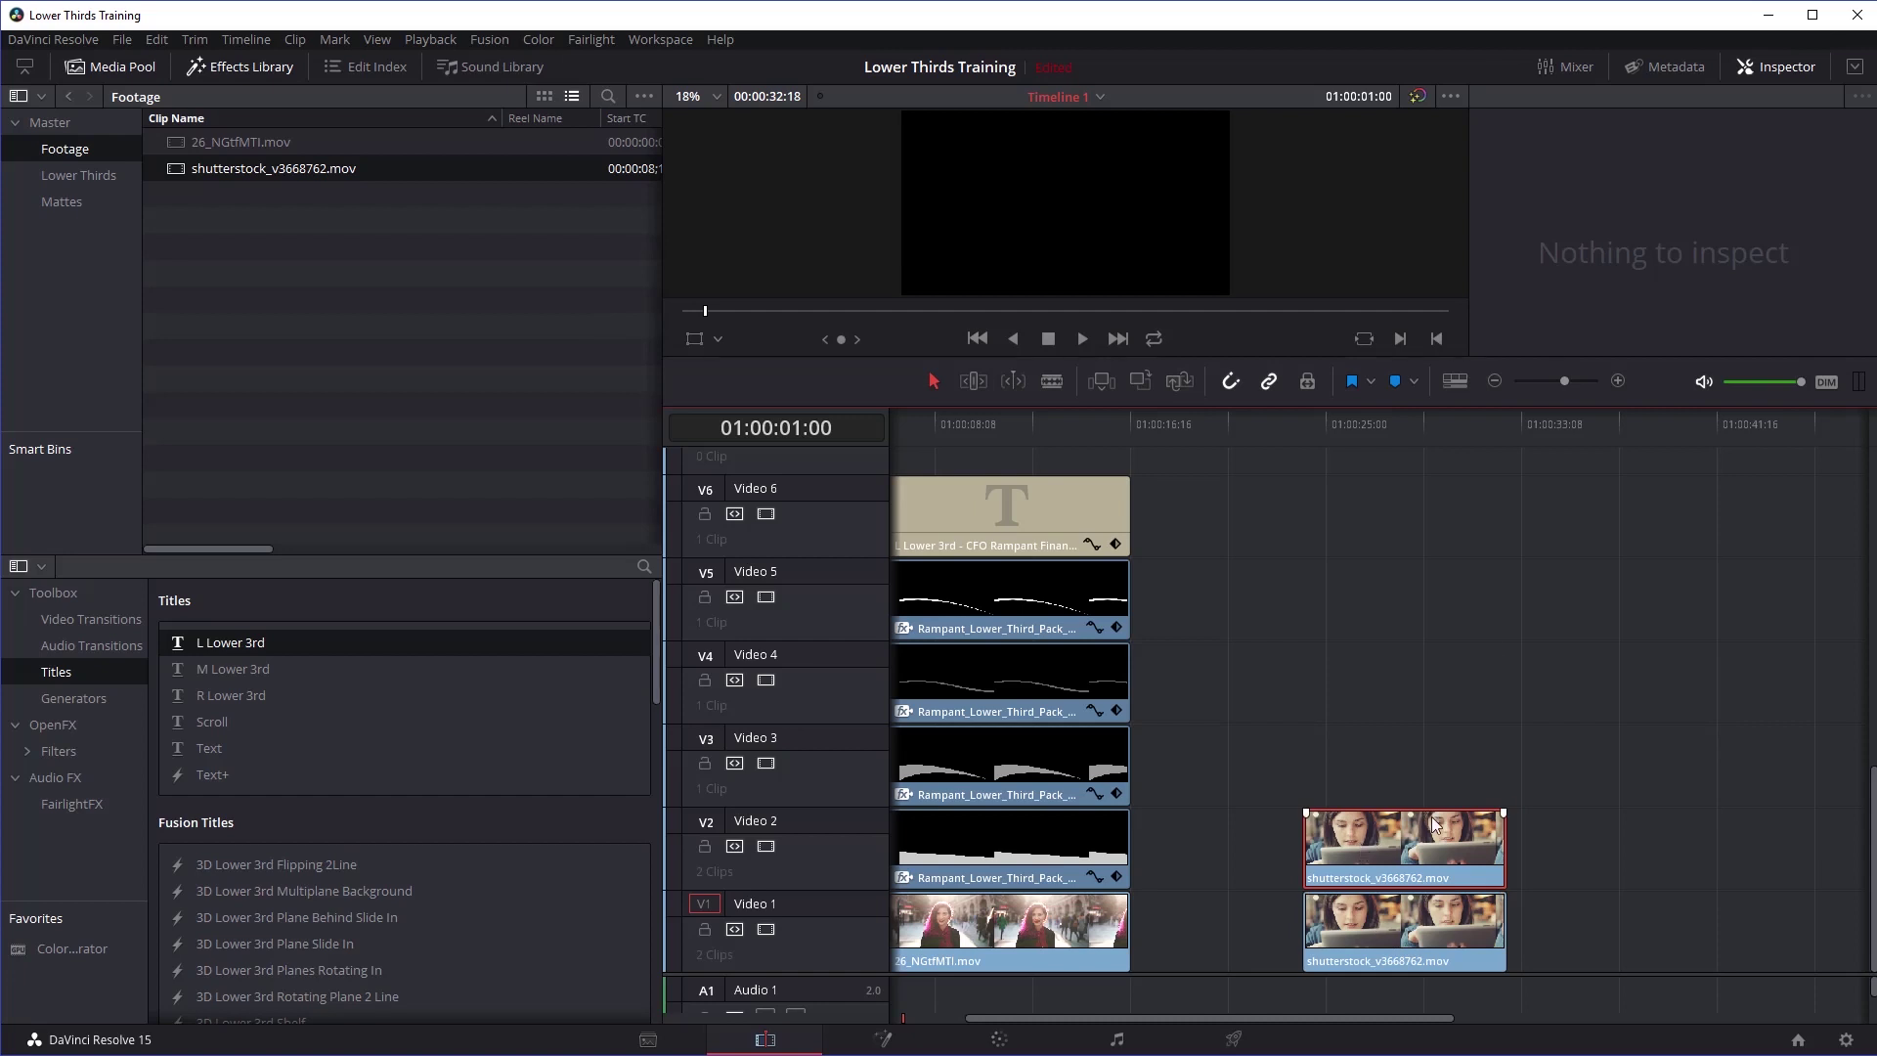
# Step: Stack Rampant_Lower_Third_Pack_2_HD_02 Part_1 through Part_5 from the Lower Thirds bin on Video 3 to Video 7 above the shutterstock clips
pyautogui.click(89, 174)
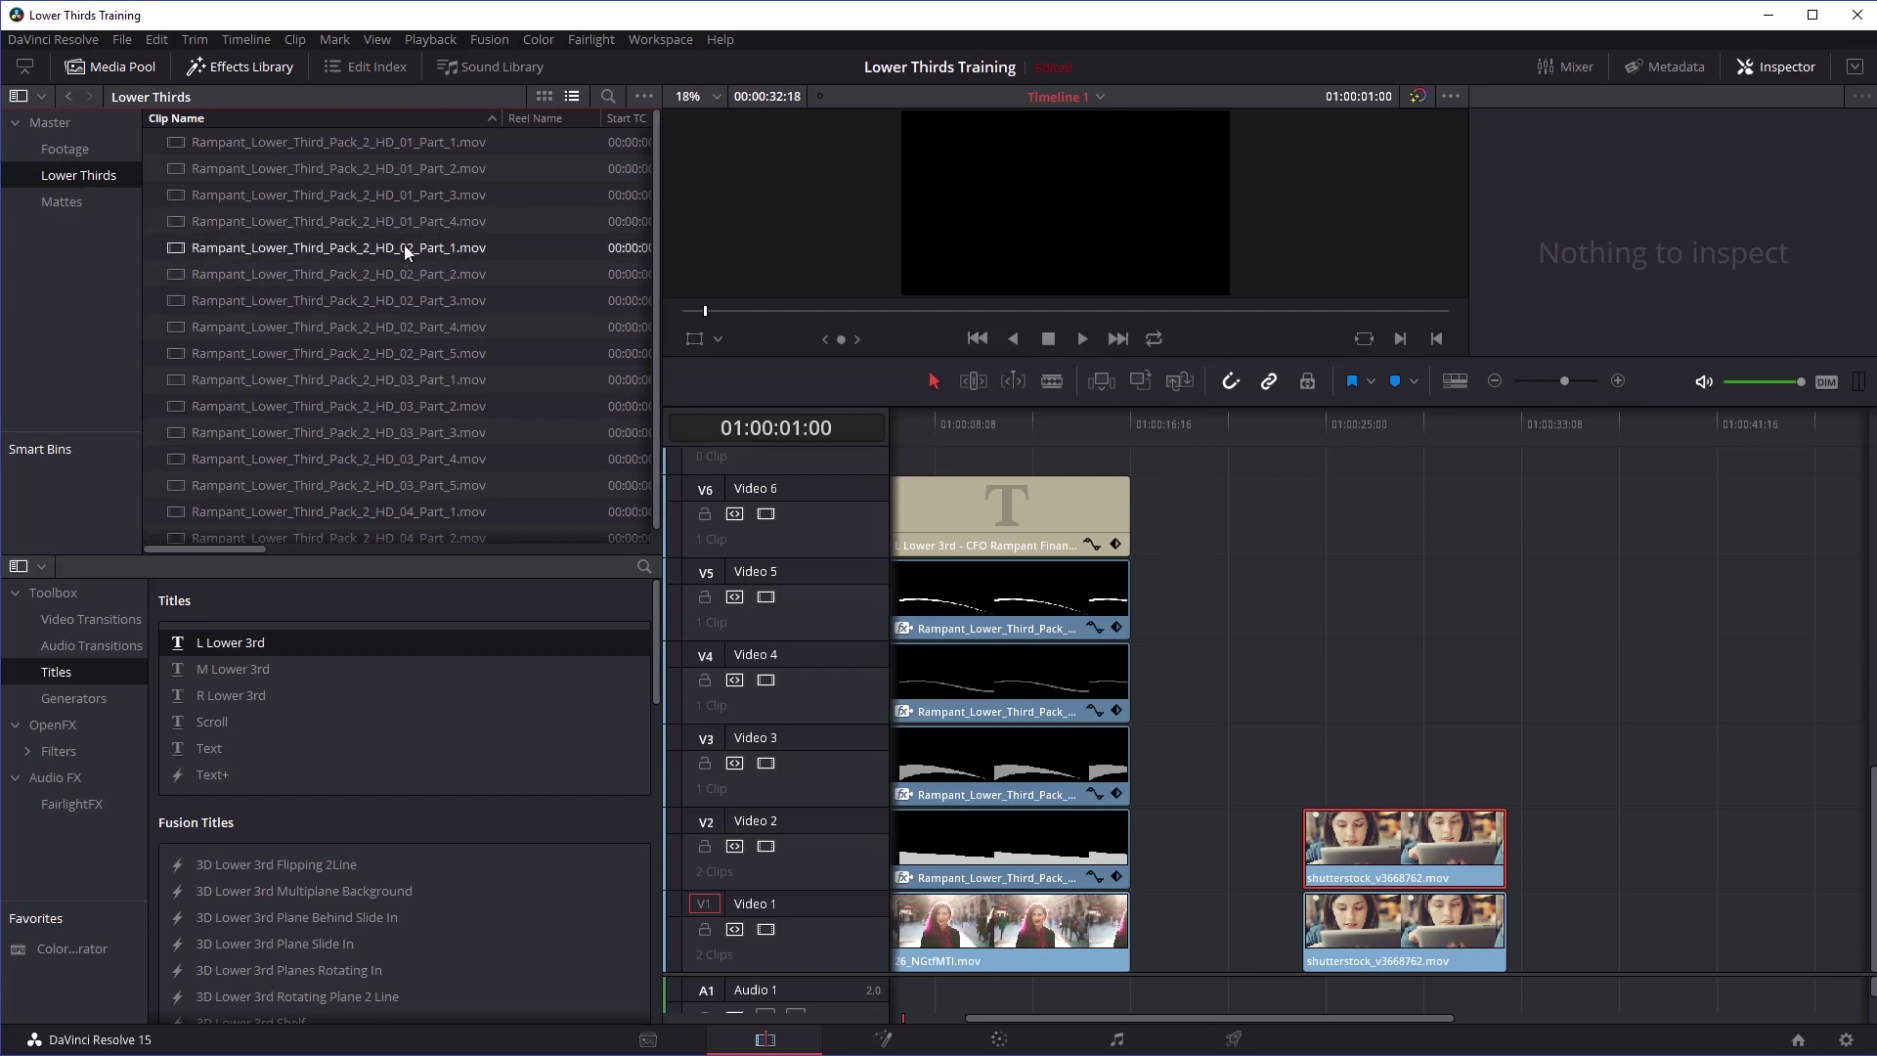
pyautogui.moveTo(413, 248); pyautogui.dragTo(1307, 684)
pyautogui.moveTo(438, 299); pyautogui.dragTo(1298, 625)
pyautogui.moveTo(430, 326); pyautogui.dragTo(1306, 563)
pyautogui.moveTo(374, 357); pyautogui.dragTo(1349, 519)
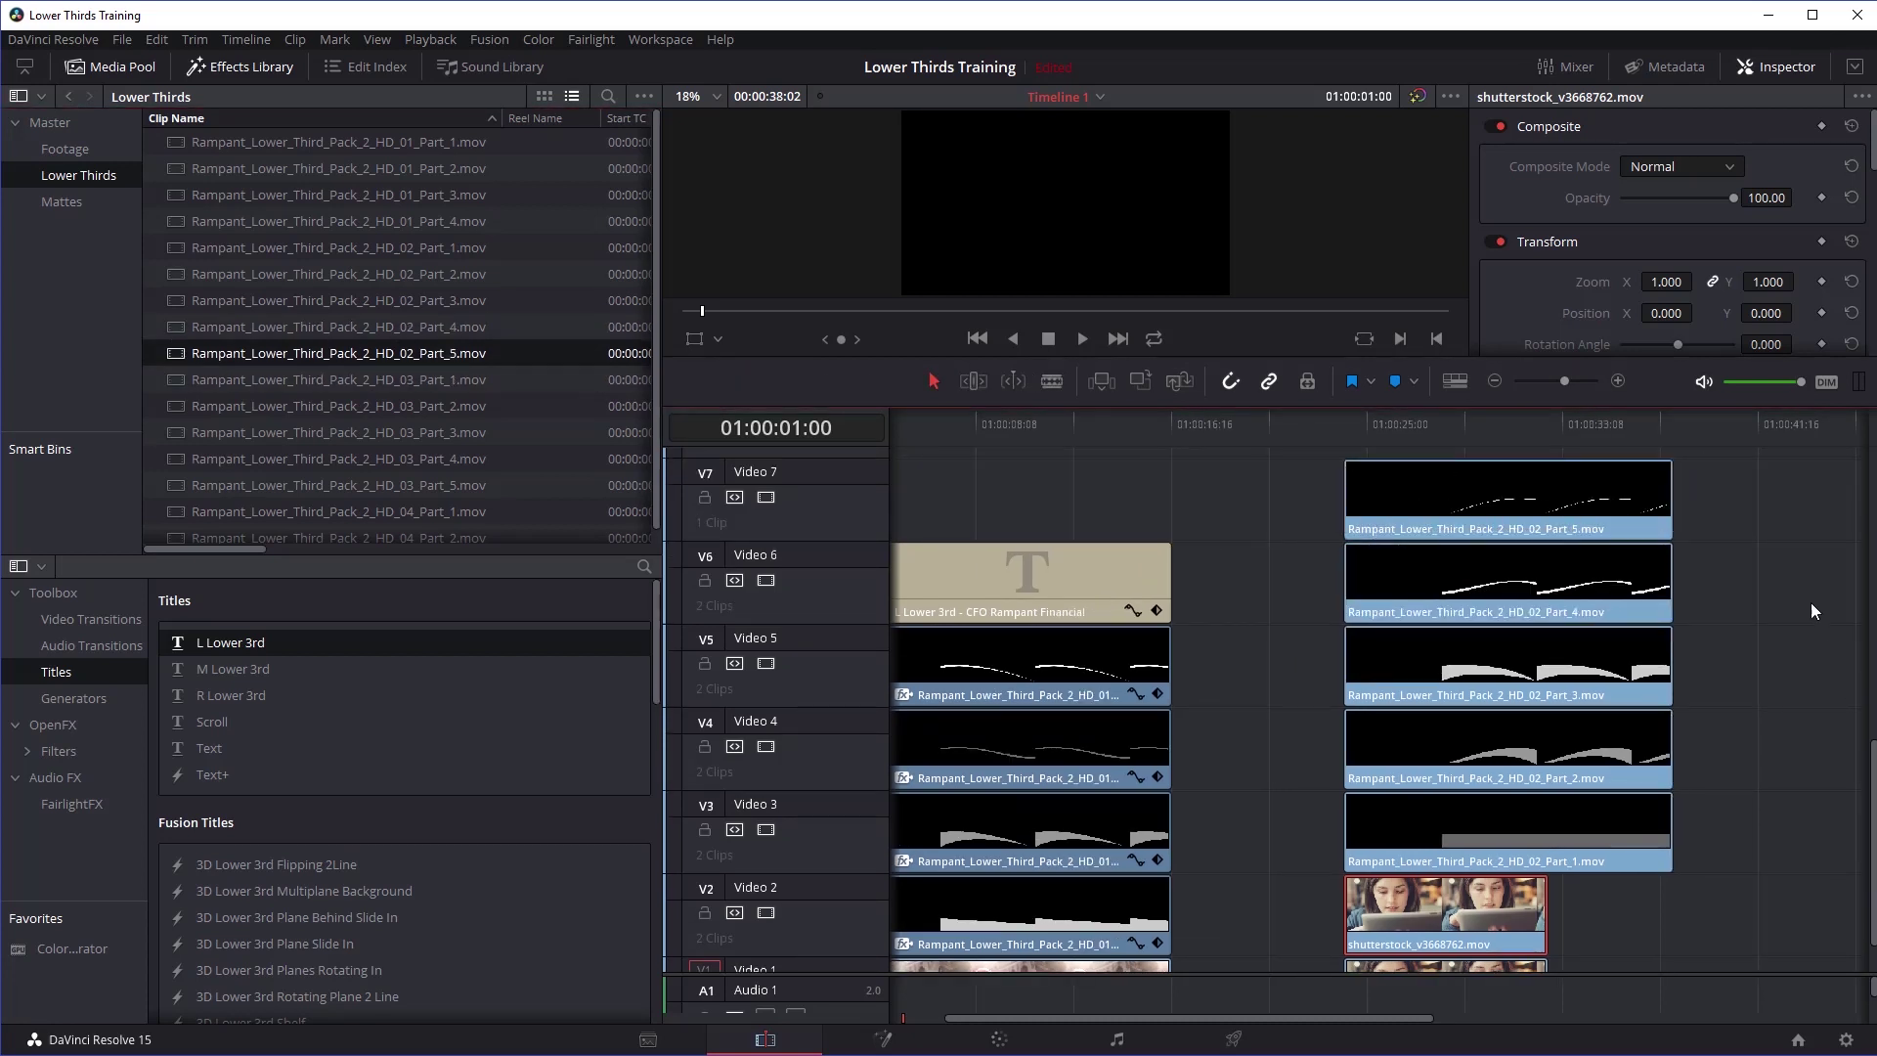
# Step: Trim the ends of all five HD_02 lower third parts to match the end of the shutterstock clips
pyautogui.moveTo(1674, 500); pyautogui.dragTo(1549, 501)
pyautogui.moveTo(1673, 585); pyautogui.dragTo(1549, 586)
pyautogui.moveTo(1671, 664); pyautogui.dragTo(1549, 664)
pyautogui.moveTo(1672, 749); pyautogui.dragTo(1549, 751)
pyautogui.moveTo(1665, 810); pyautogui.dragTo(1544, 804)
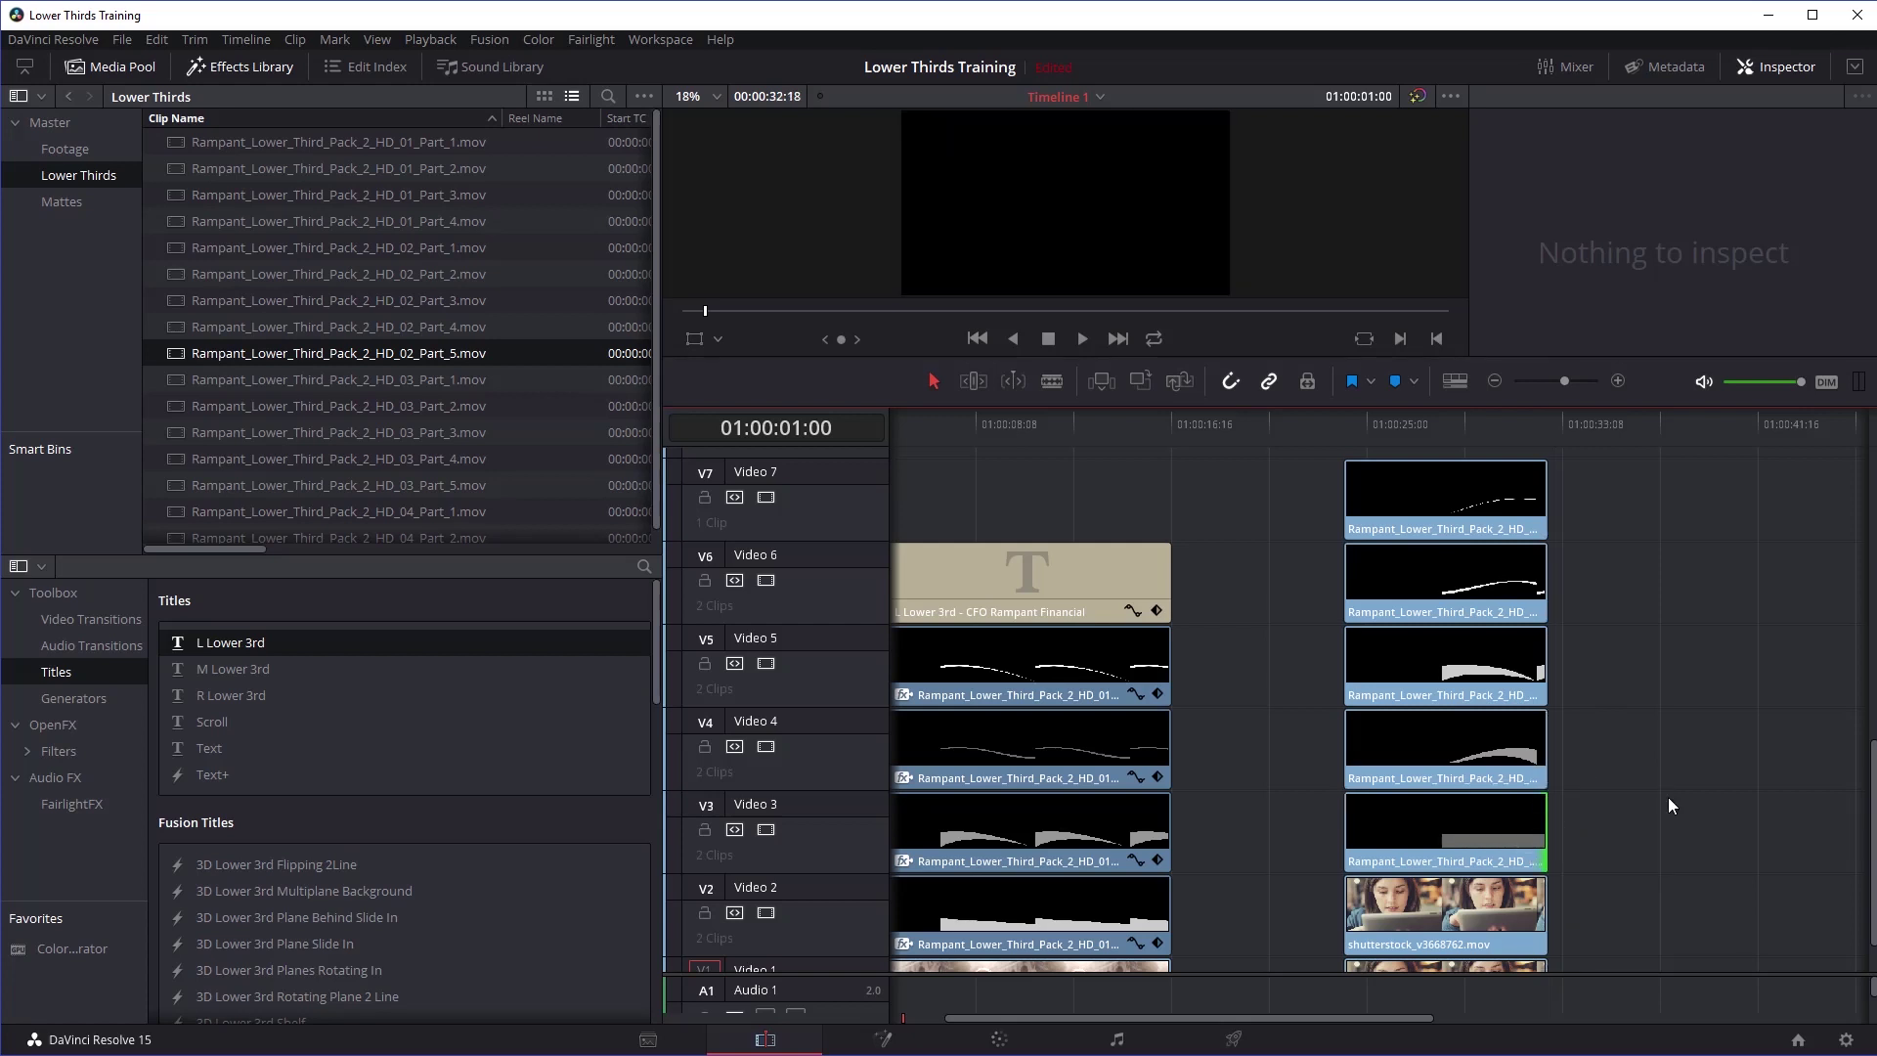
# Step: Apply the Color Generator effect to all five HD_02 lower third parts at once
pyautogui.moveTo(1627, 484); pyautogui.dragTo(1399, 860)
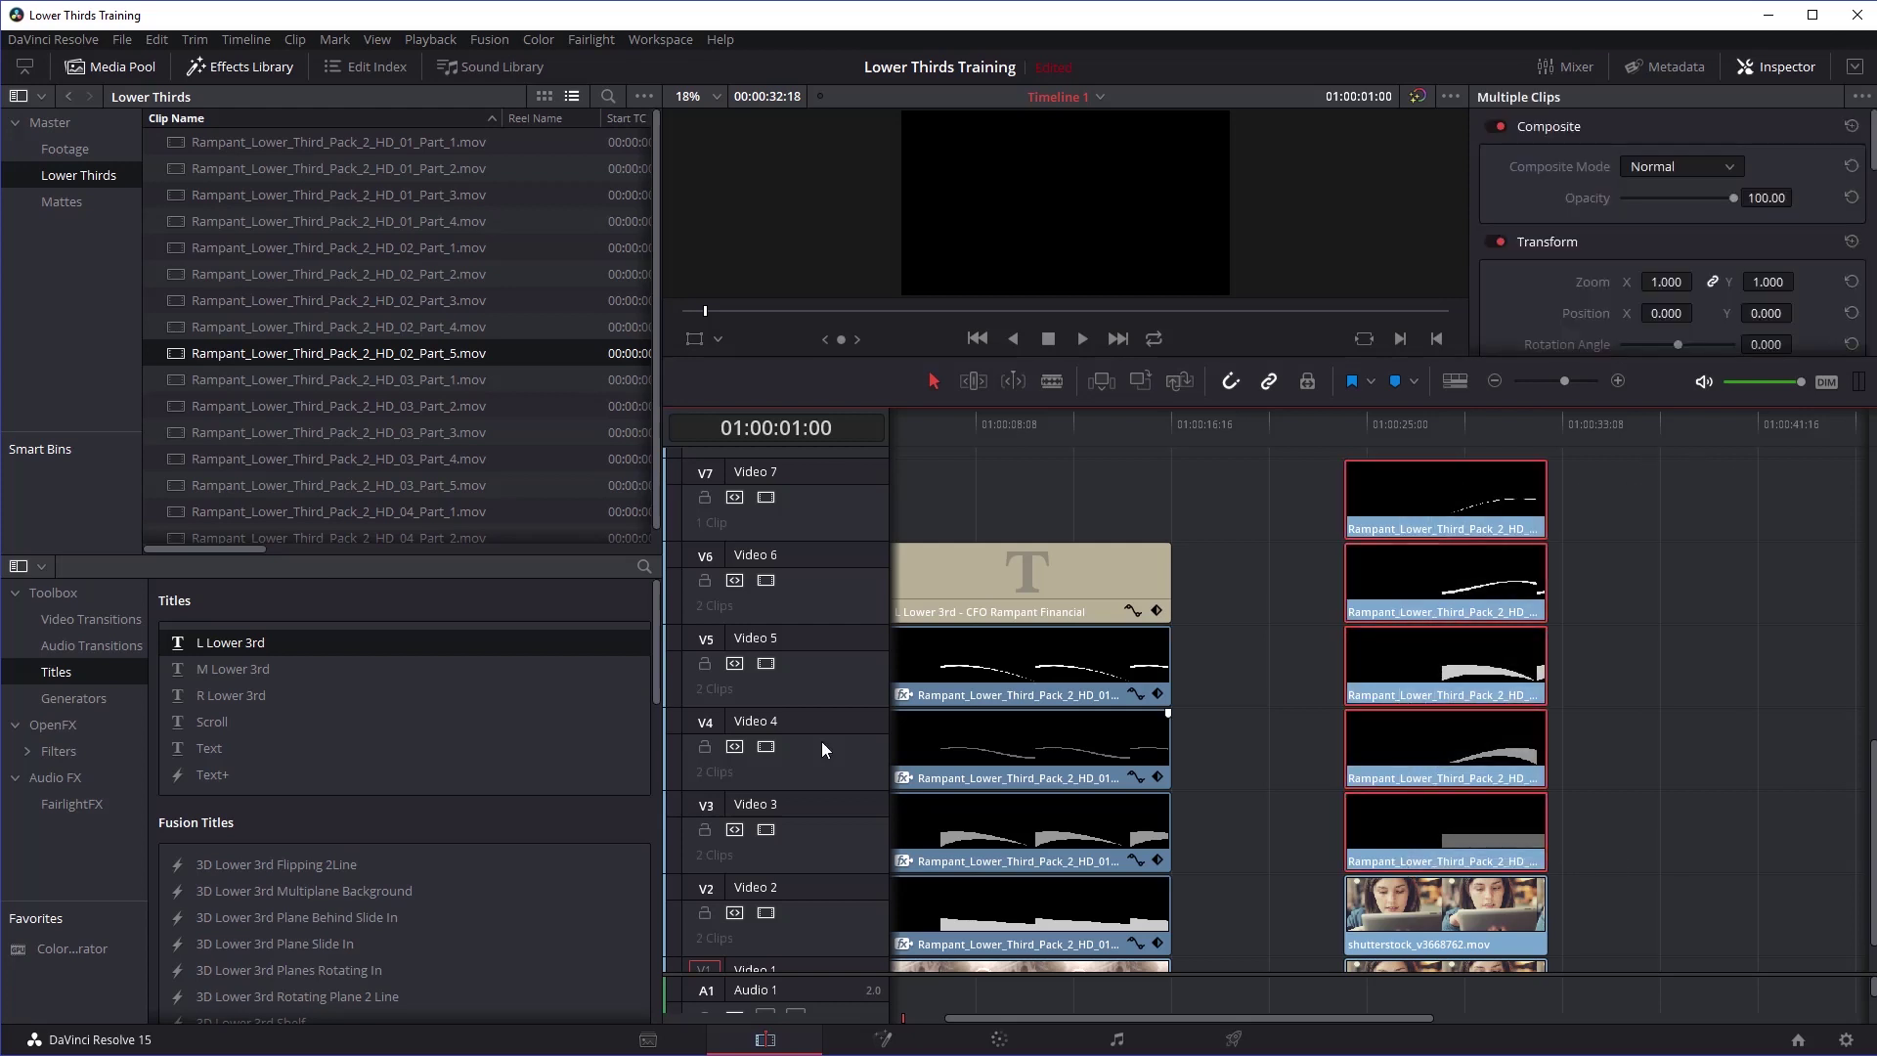
pyautogui.click(49, 725)
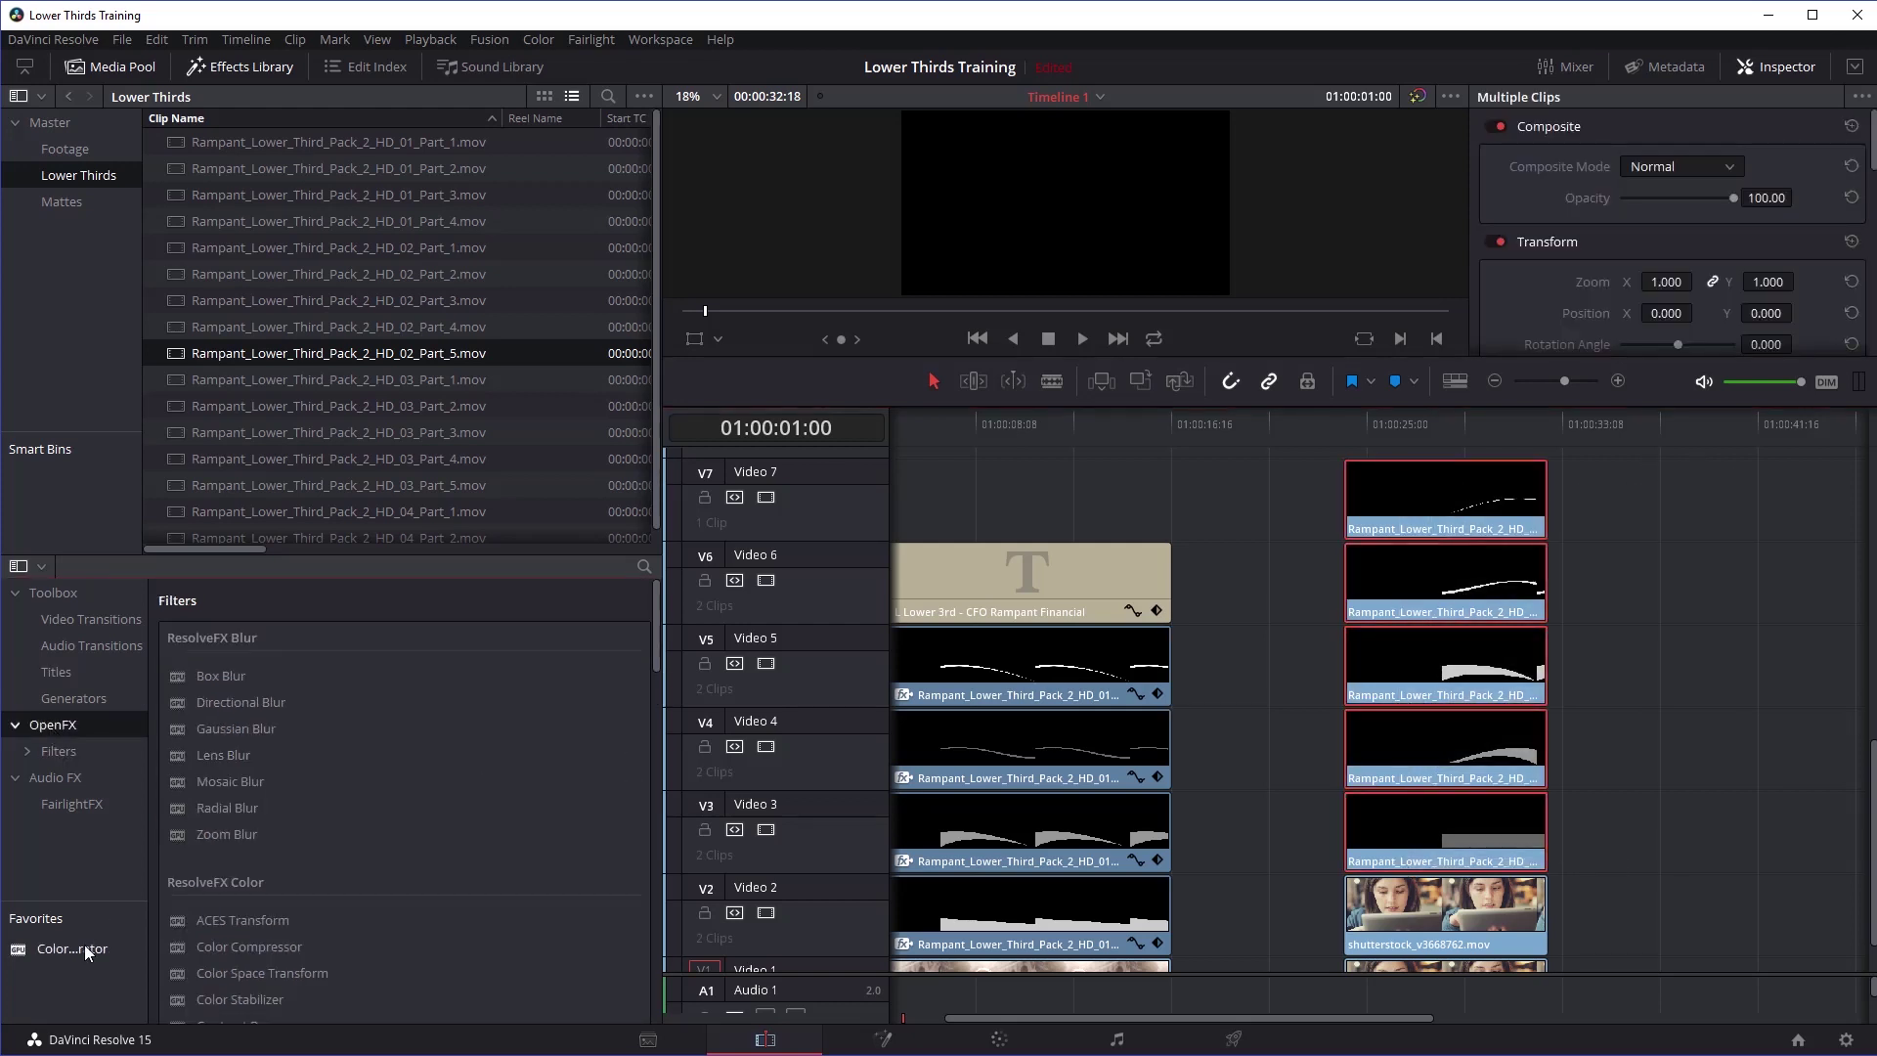
pyautogui.scroll(-7, 213, 702)
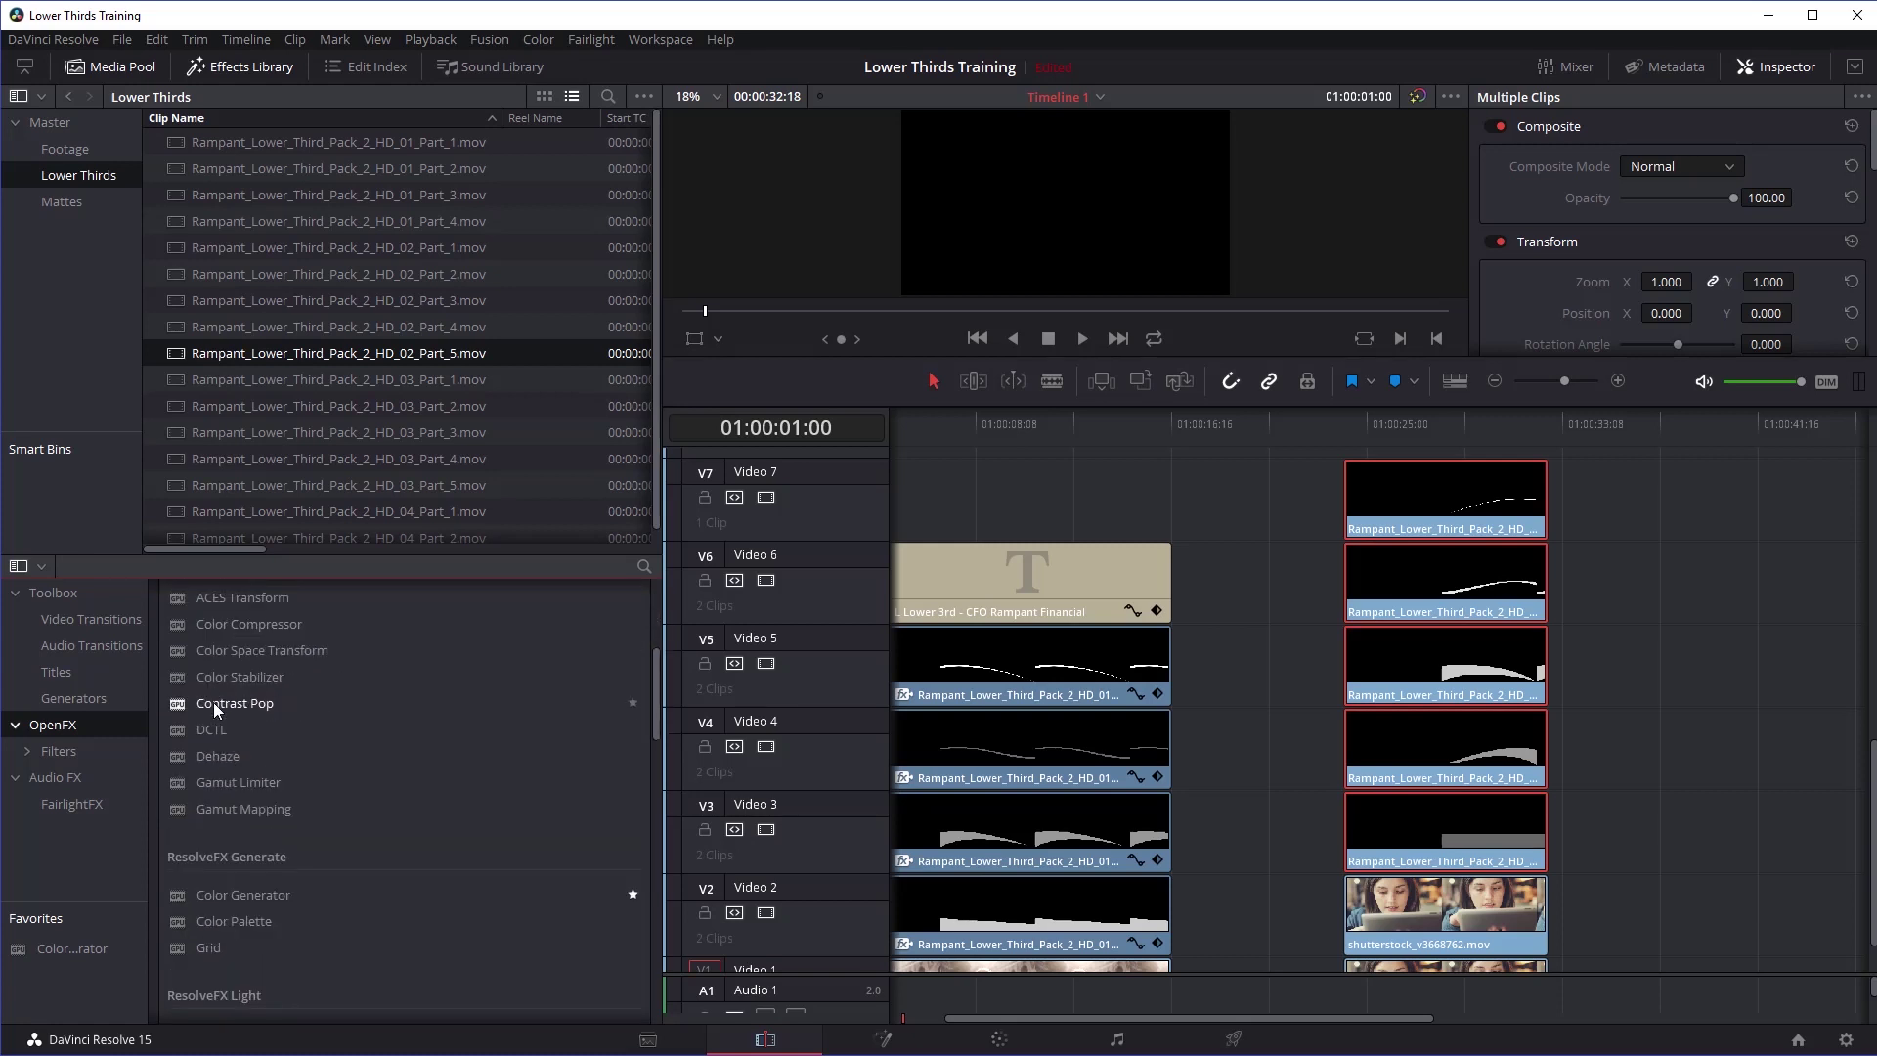
pyautogui.moveTo(270, 736)
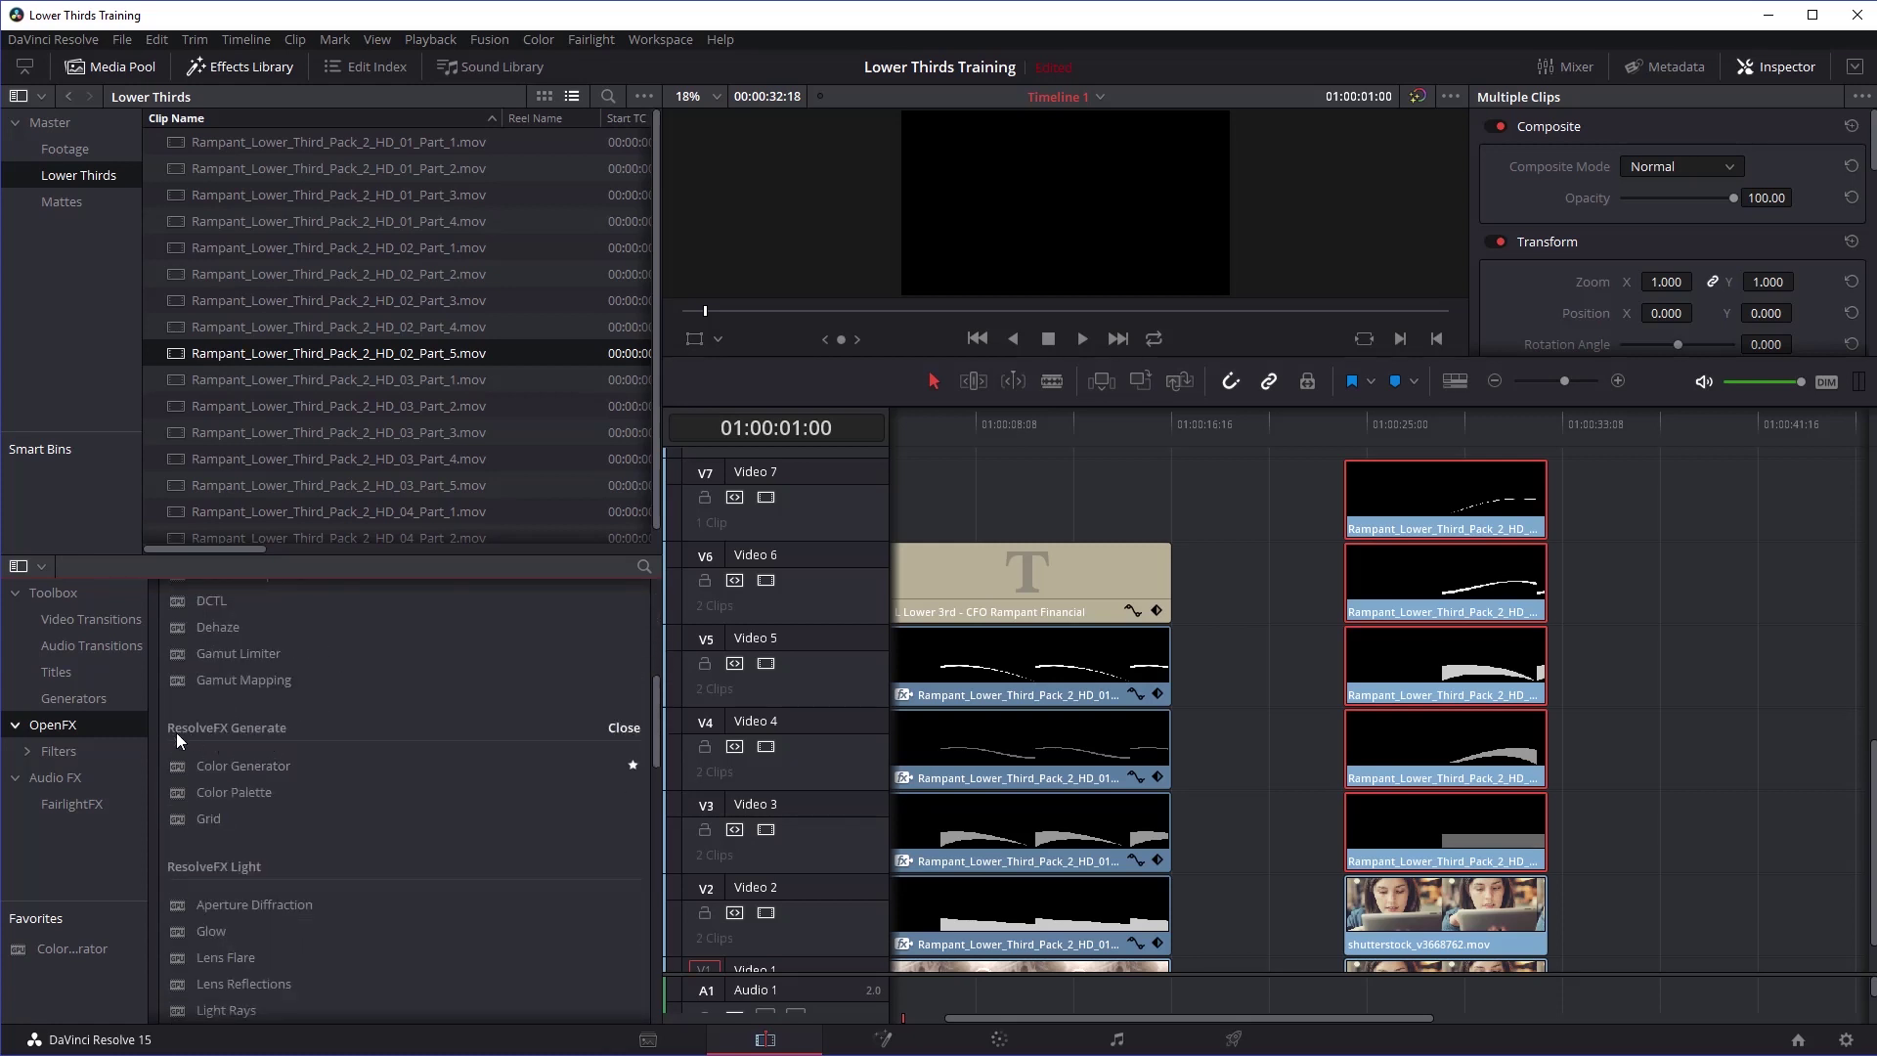
pyautogui.moveTo(237, 765); pyautogui.dragTo(1439, 635)
# Step: Set the Color Generator color of HD_02 Part_5 on Video 7 to green (#00aa7f)
pyautogui.click(1451, 503)
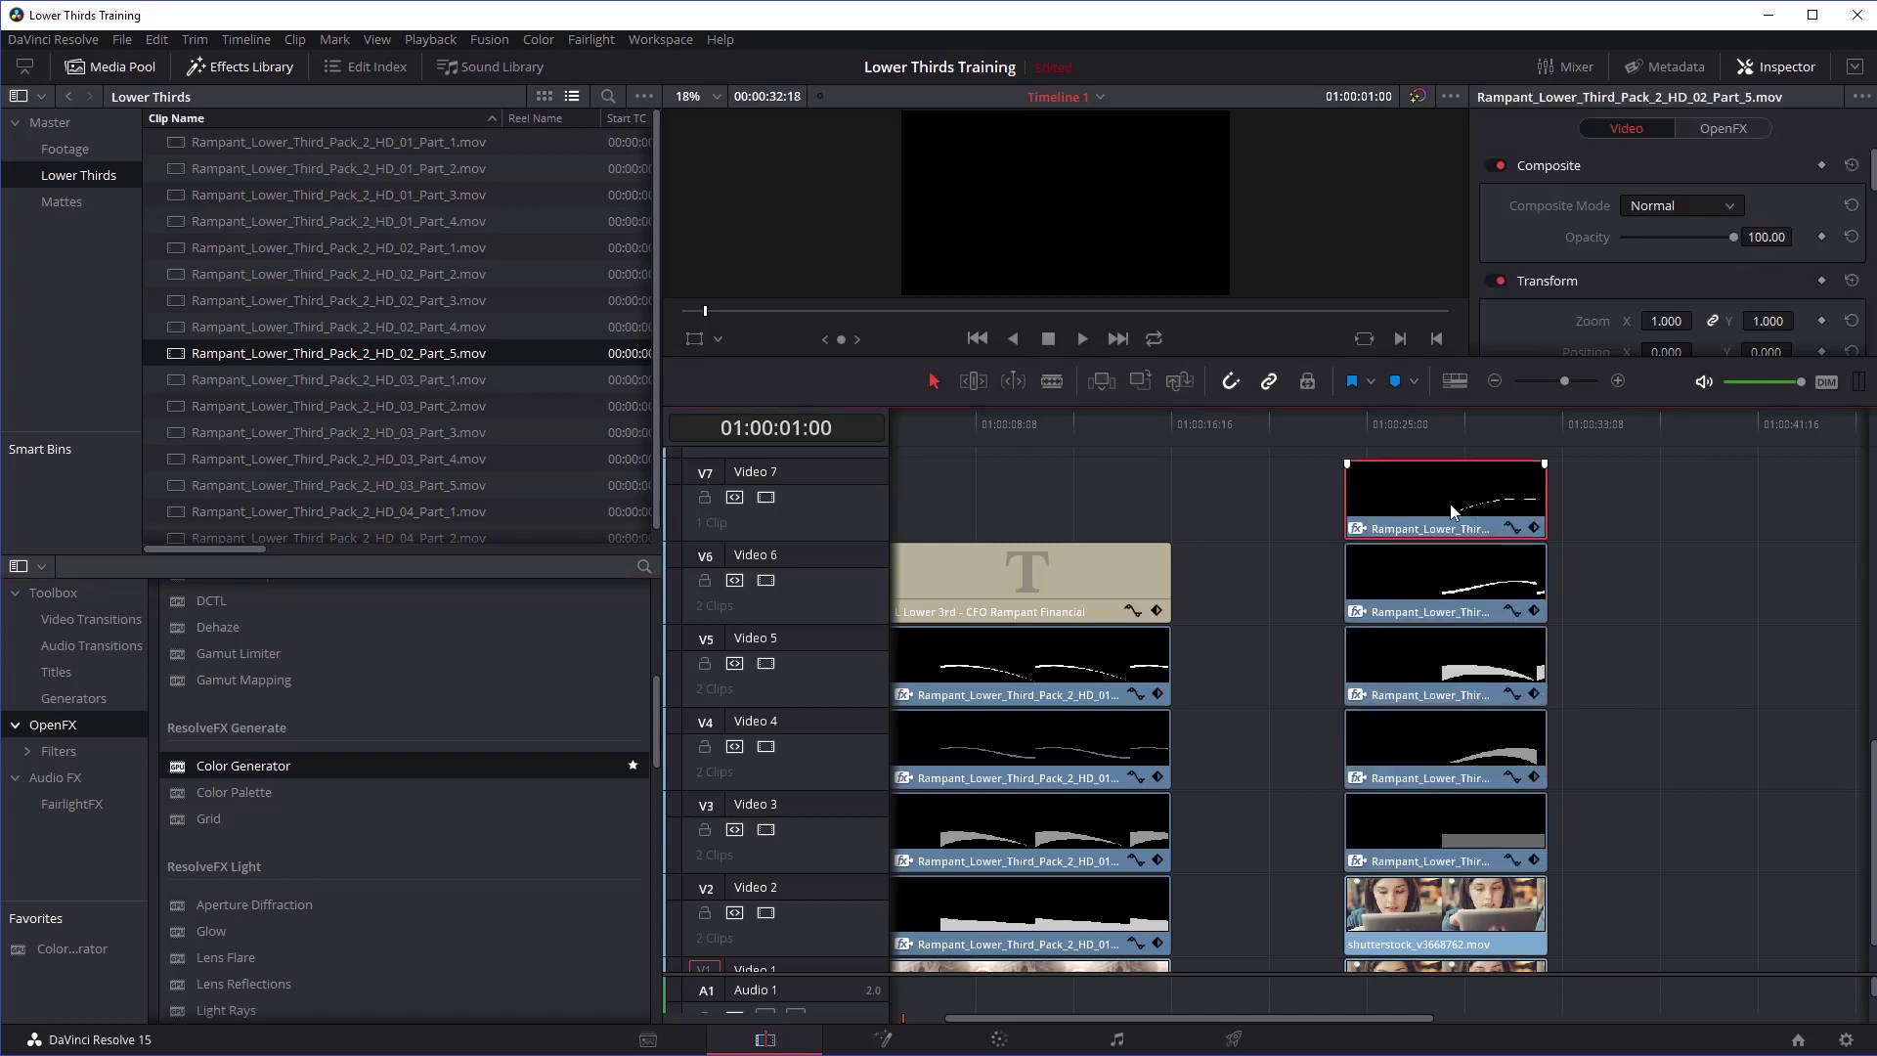
pyautogui.click(1722, 128)
pyautogui.click(1635, 205)
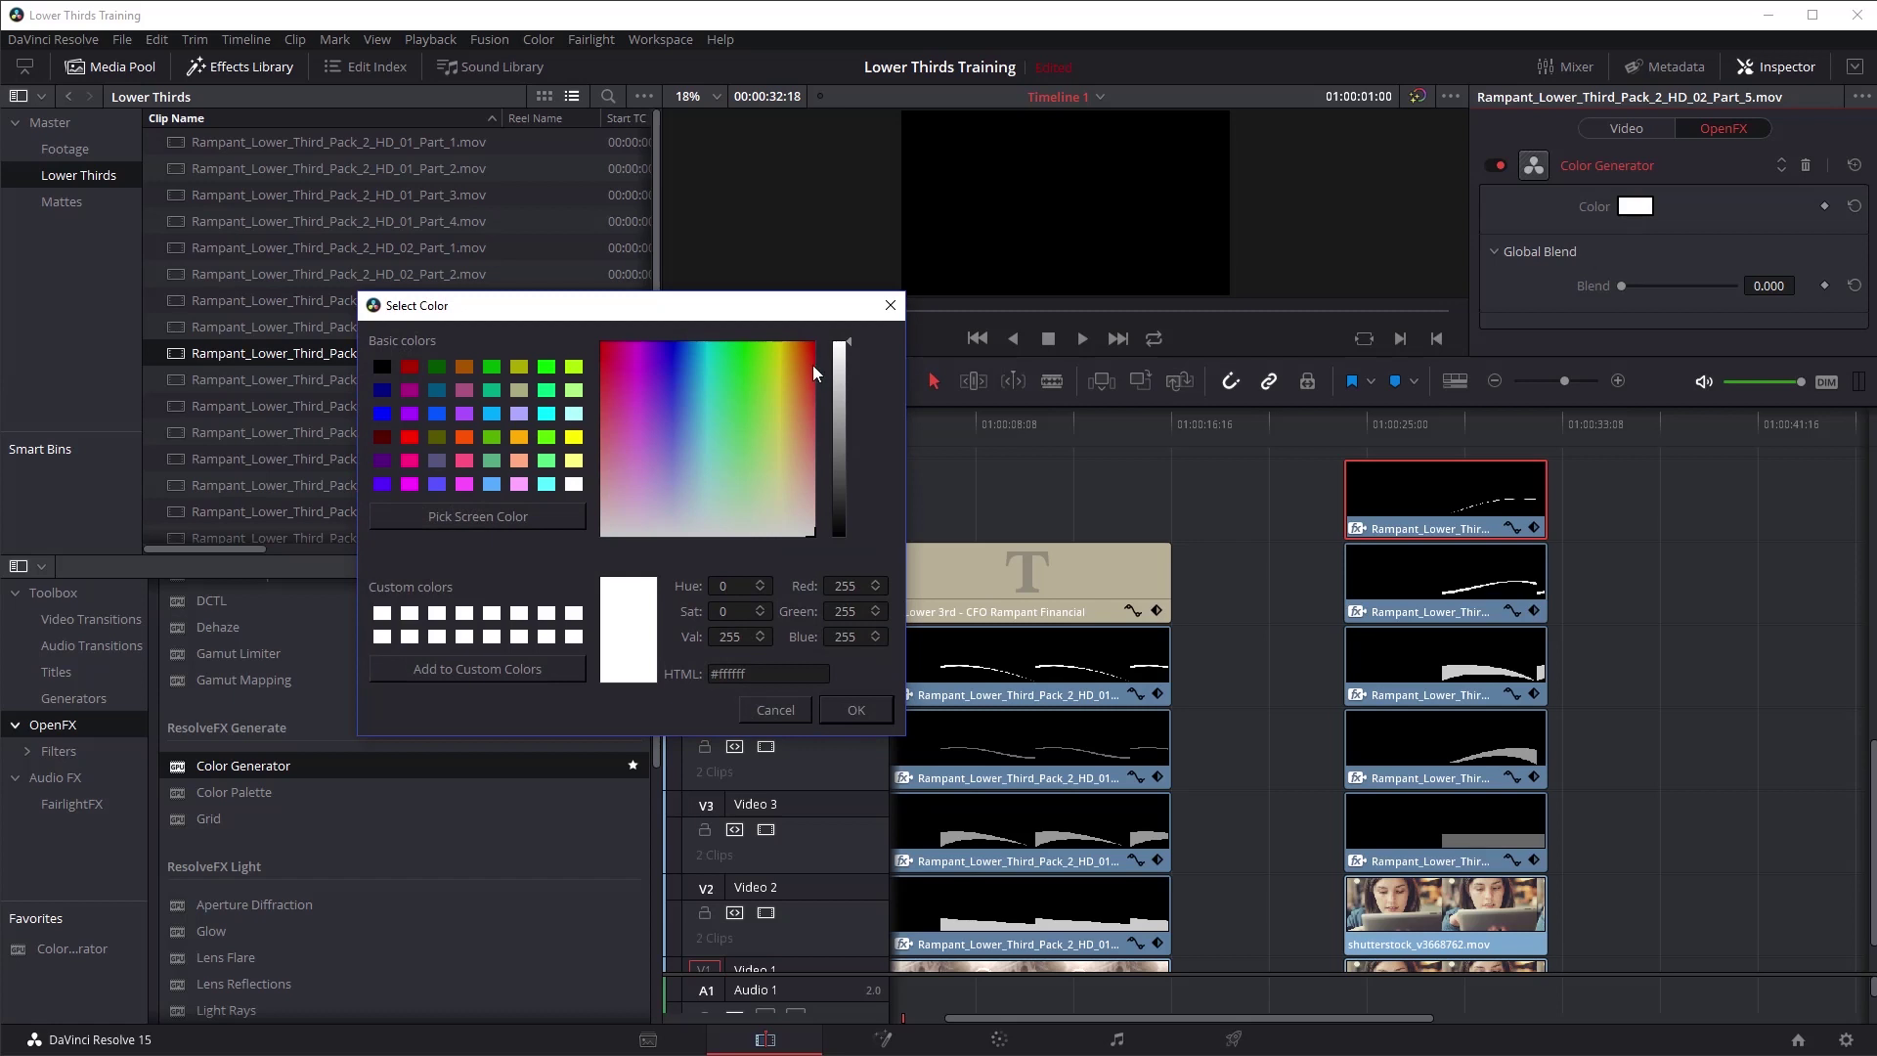
pyautogui.click(491, 391)
pyautogui.click(852, 709)
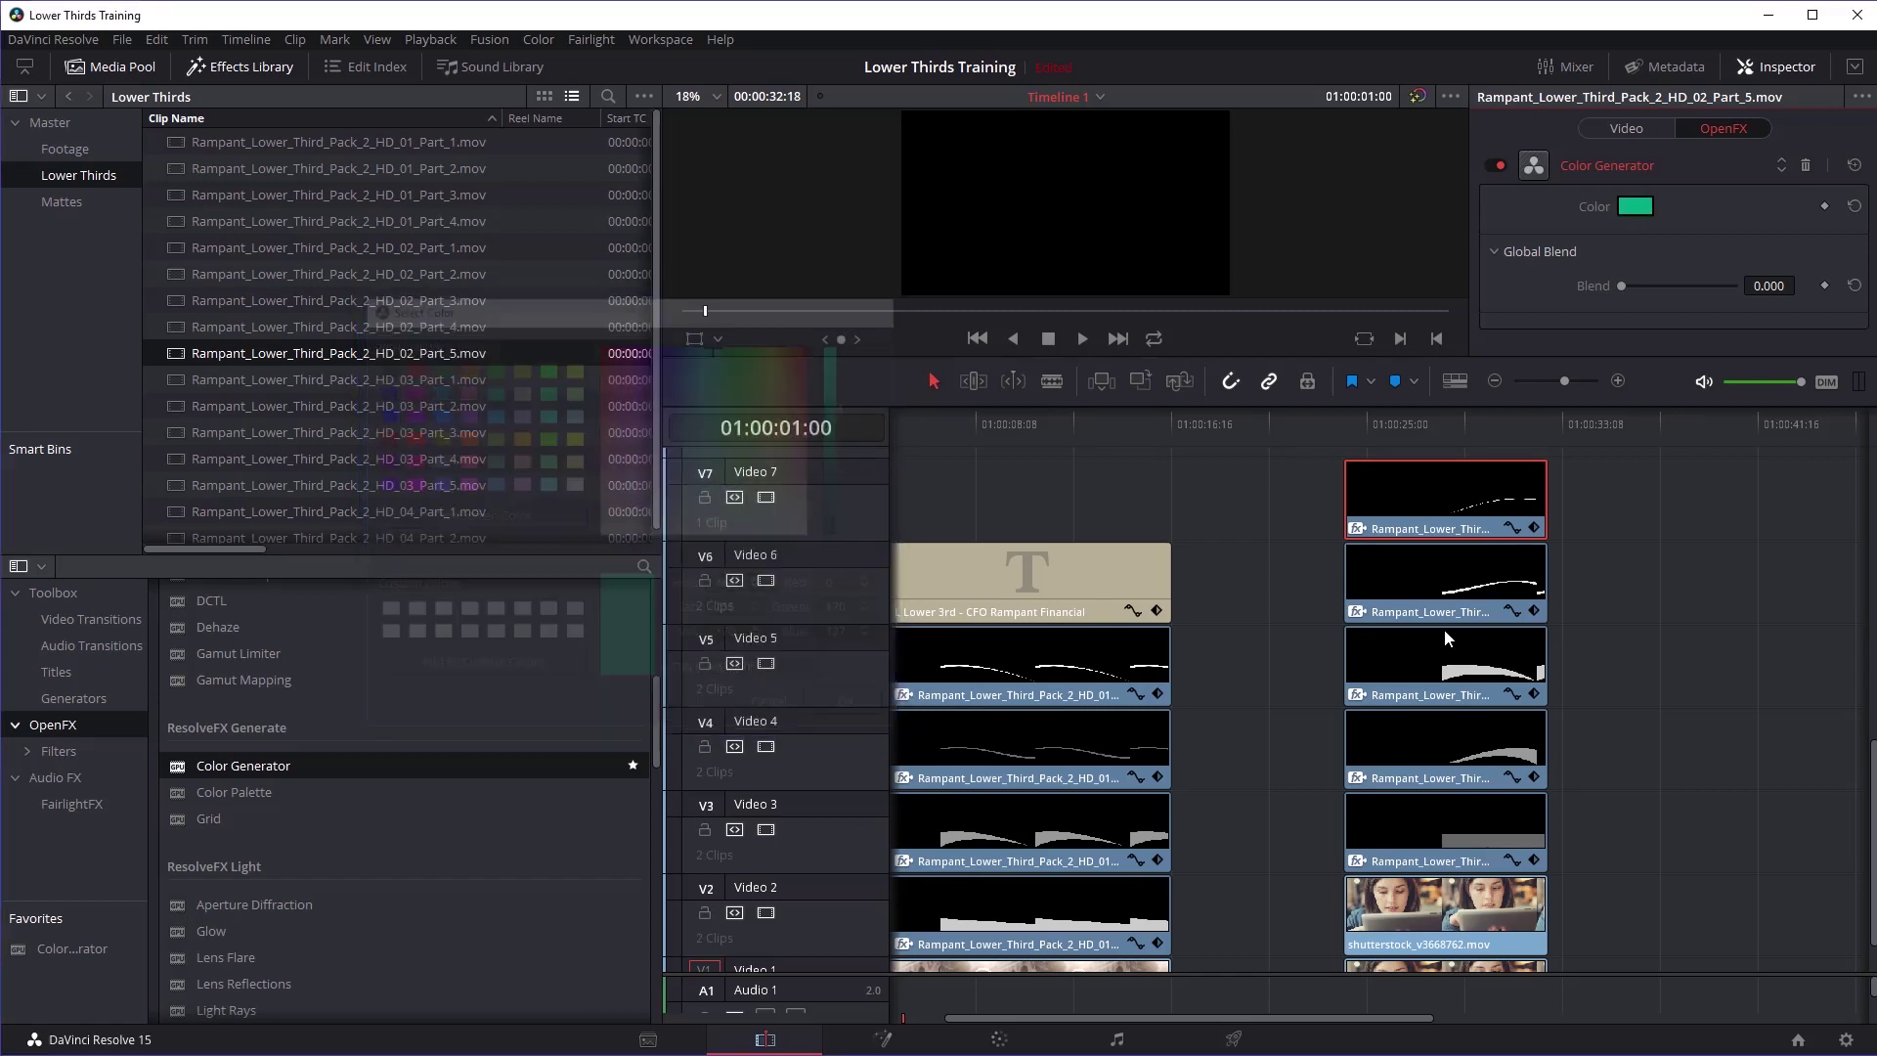
# Step: At 01:00:27:13, set the Color Generator color of HD_02 Part_4 to green (#00aa7f) and raise its Global Blend to about halfway
pyautogui.click(1406, 418)
pyautogui.moveTo(1405, 417); pyautogui.dragTo(1427, 418)
pyautogui.click(1455, 565)
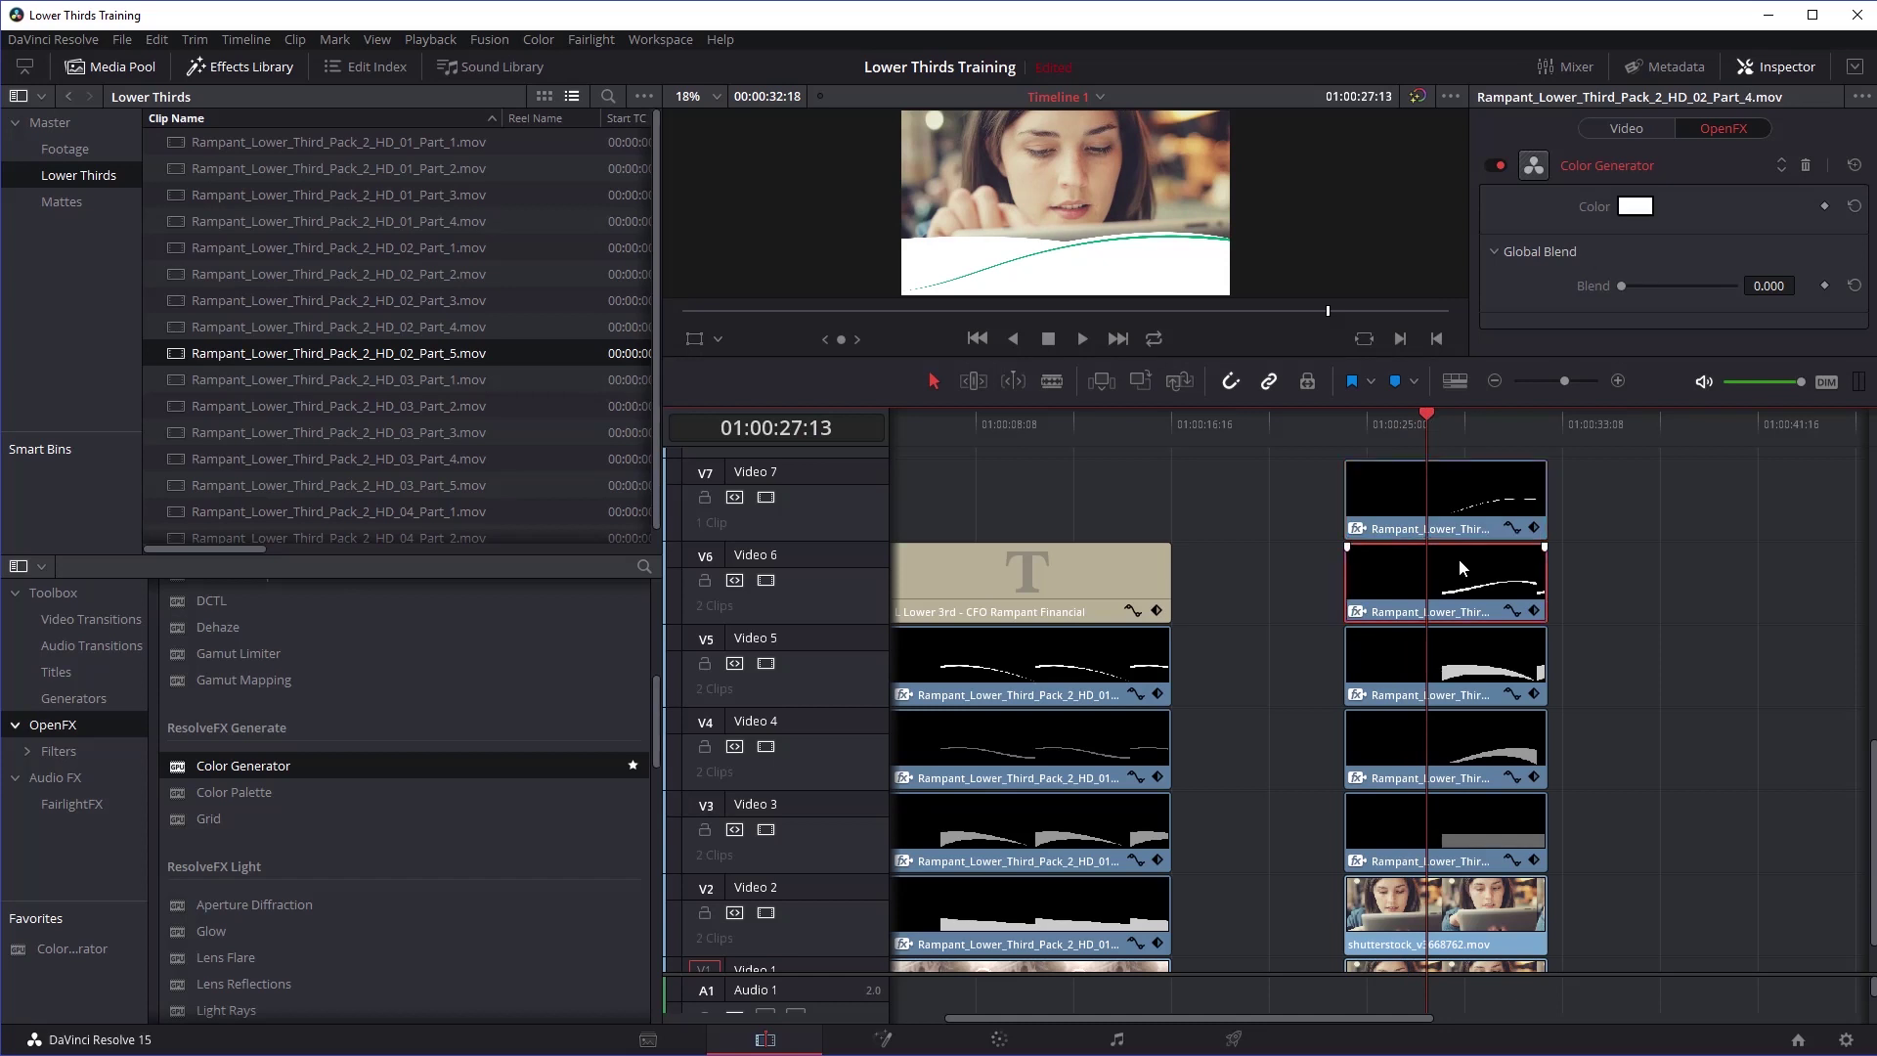
pyautogui.click(1644, 214)
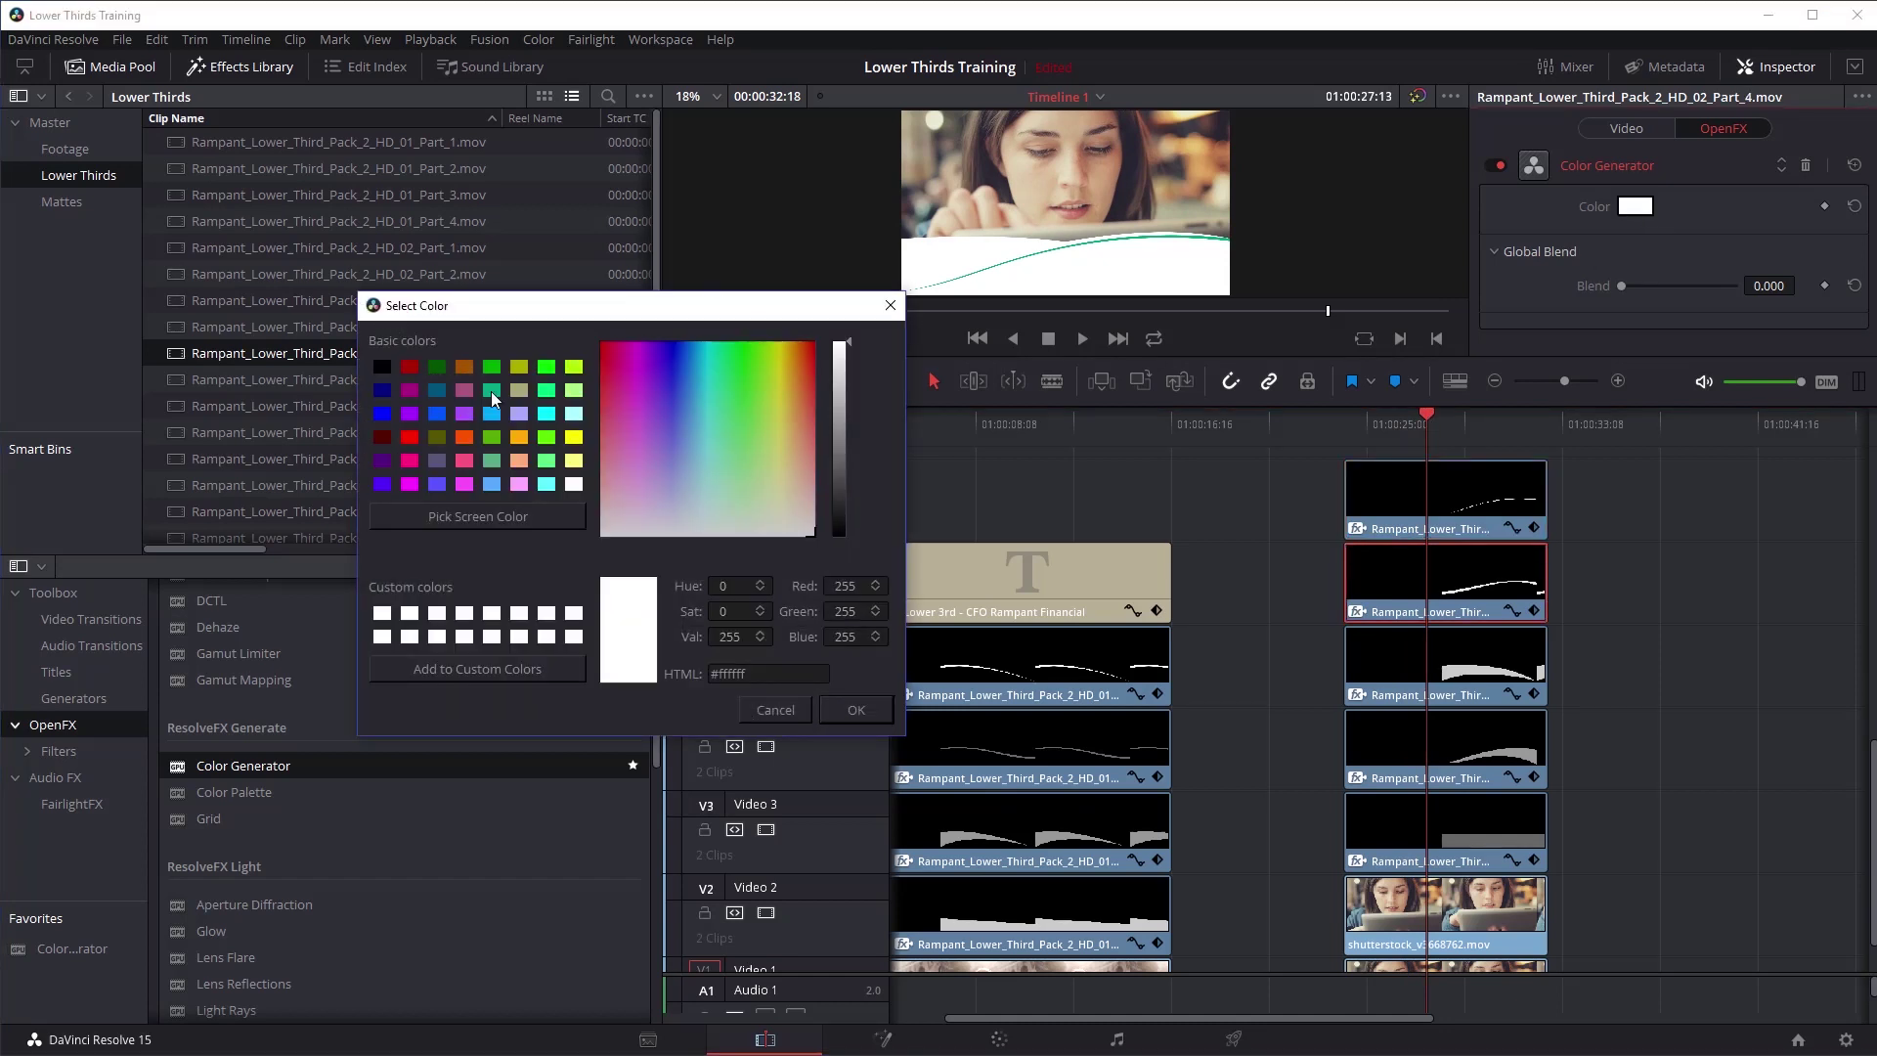
pyautogui.click(491, 390)
pyautogui.click(853, 700)
pyautogui.moveTo(1620, 285); pyautogui.dragTo(1681, 286)
# Step: Set the Color Generator color of HD_02 Part_3 to green (#00aa7f) and partially raise its Global Blend
pyautogui.click(1492, 673)
pyautogui.click(1634, 206)
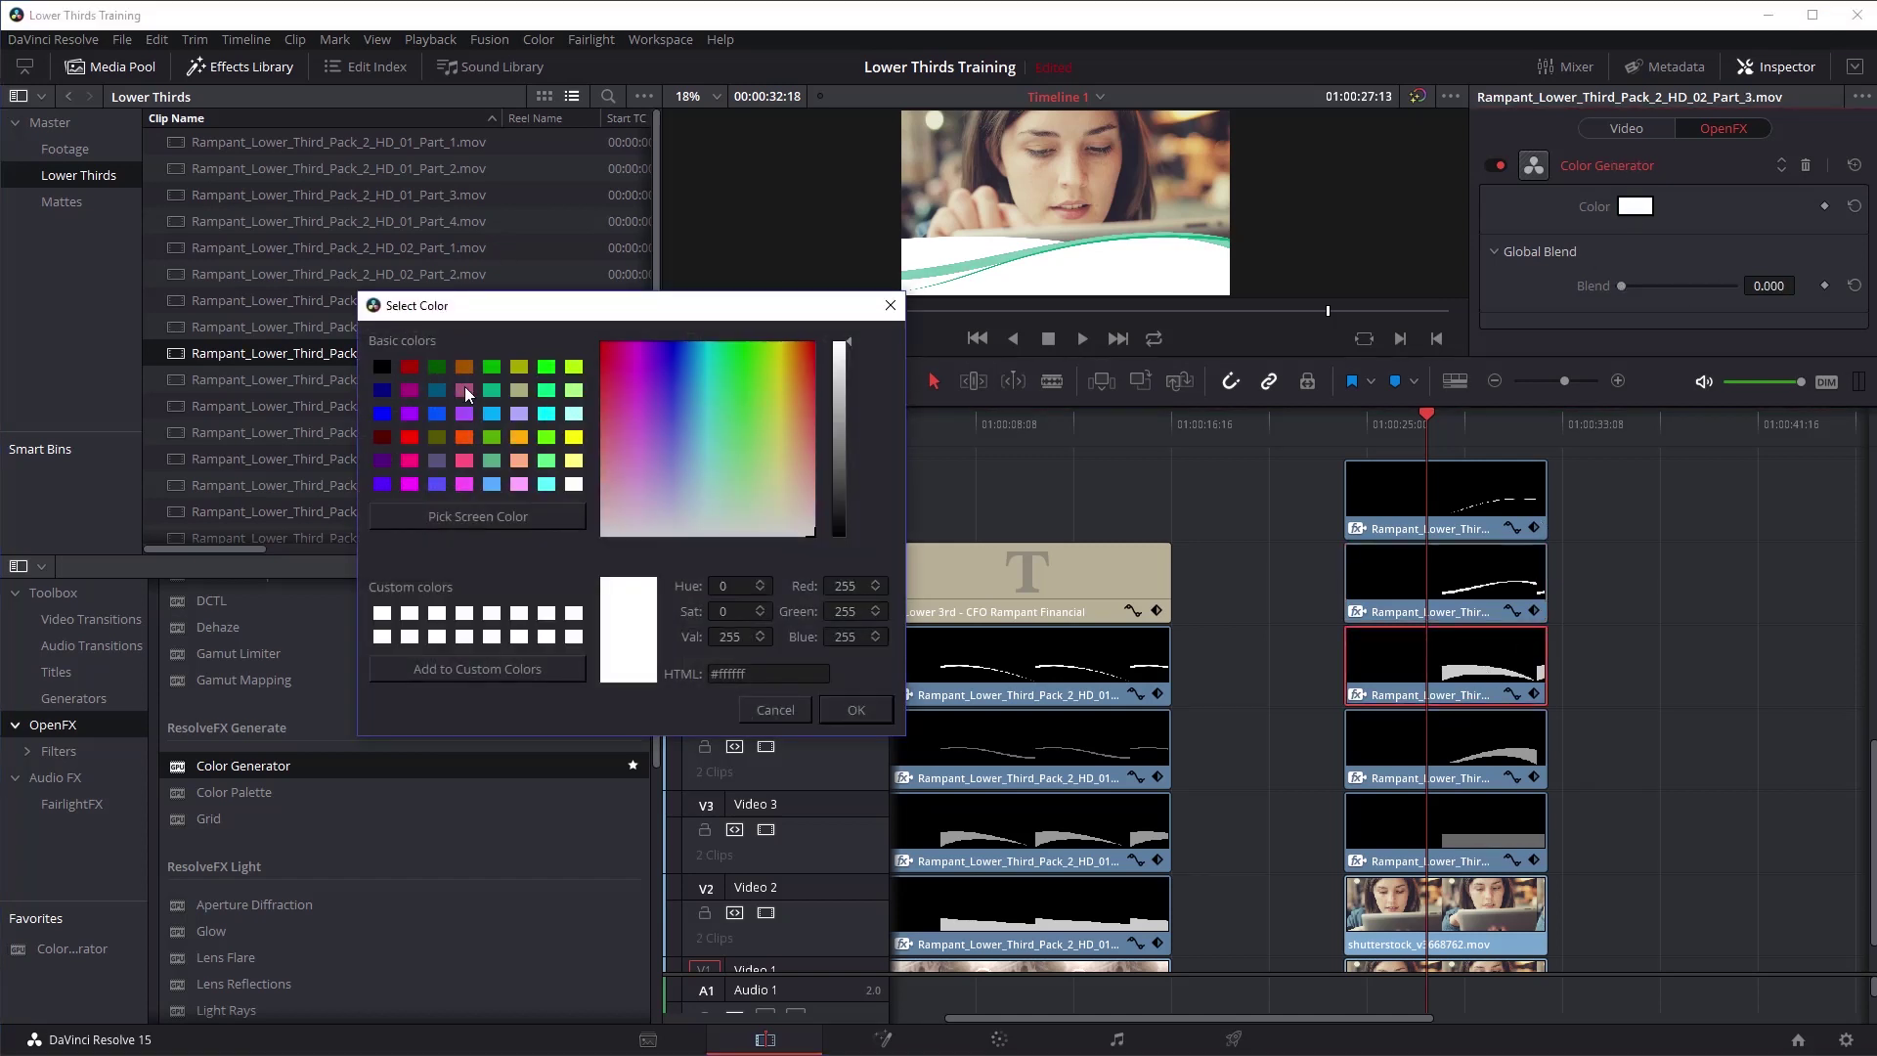
pyautogui.click(492, 390)
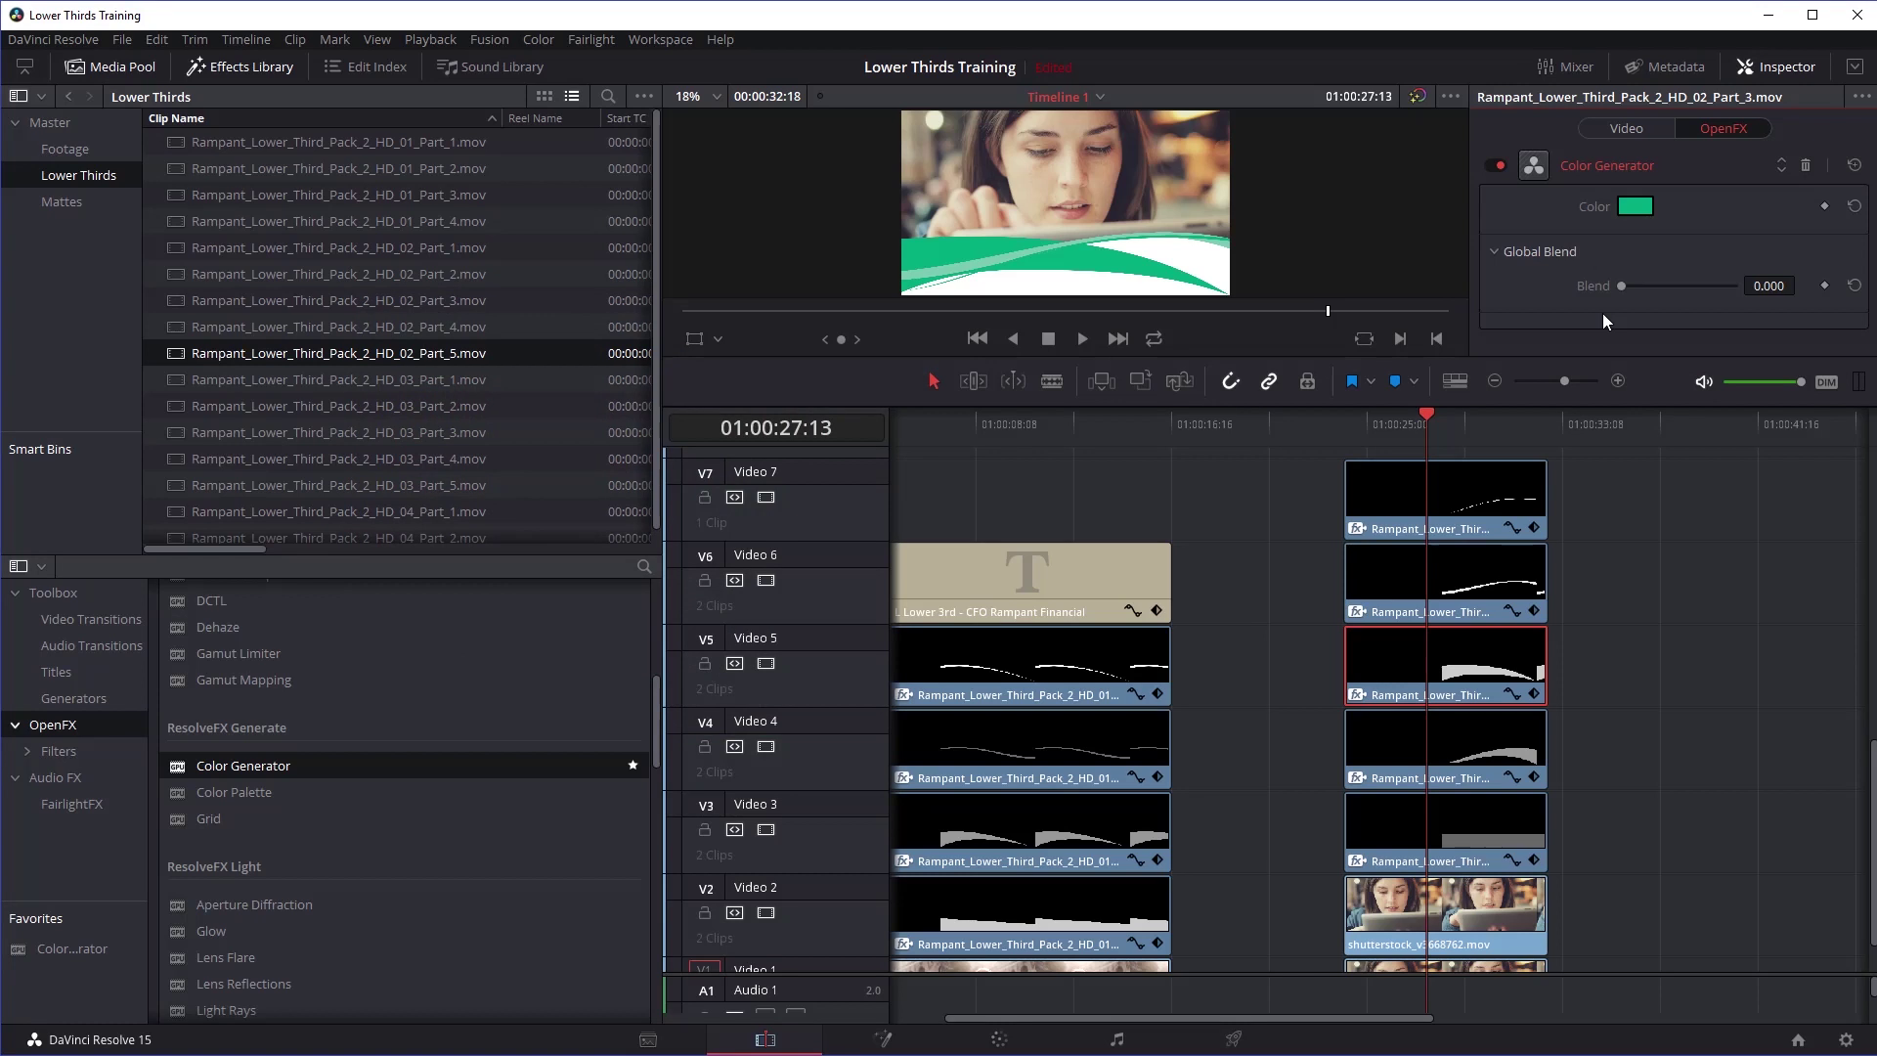
pyautogui.moveTo(1640, 286); pyautogui.dragTo(1672, 288)
# Step: Set the Color Generator color of HD_02 Part_2 on Video 4 to green (#00aa7f)
pyautogui.click(1486, 755)
pyautogui.click(1634, 206)
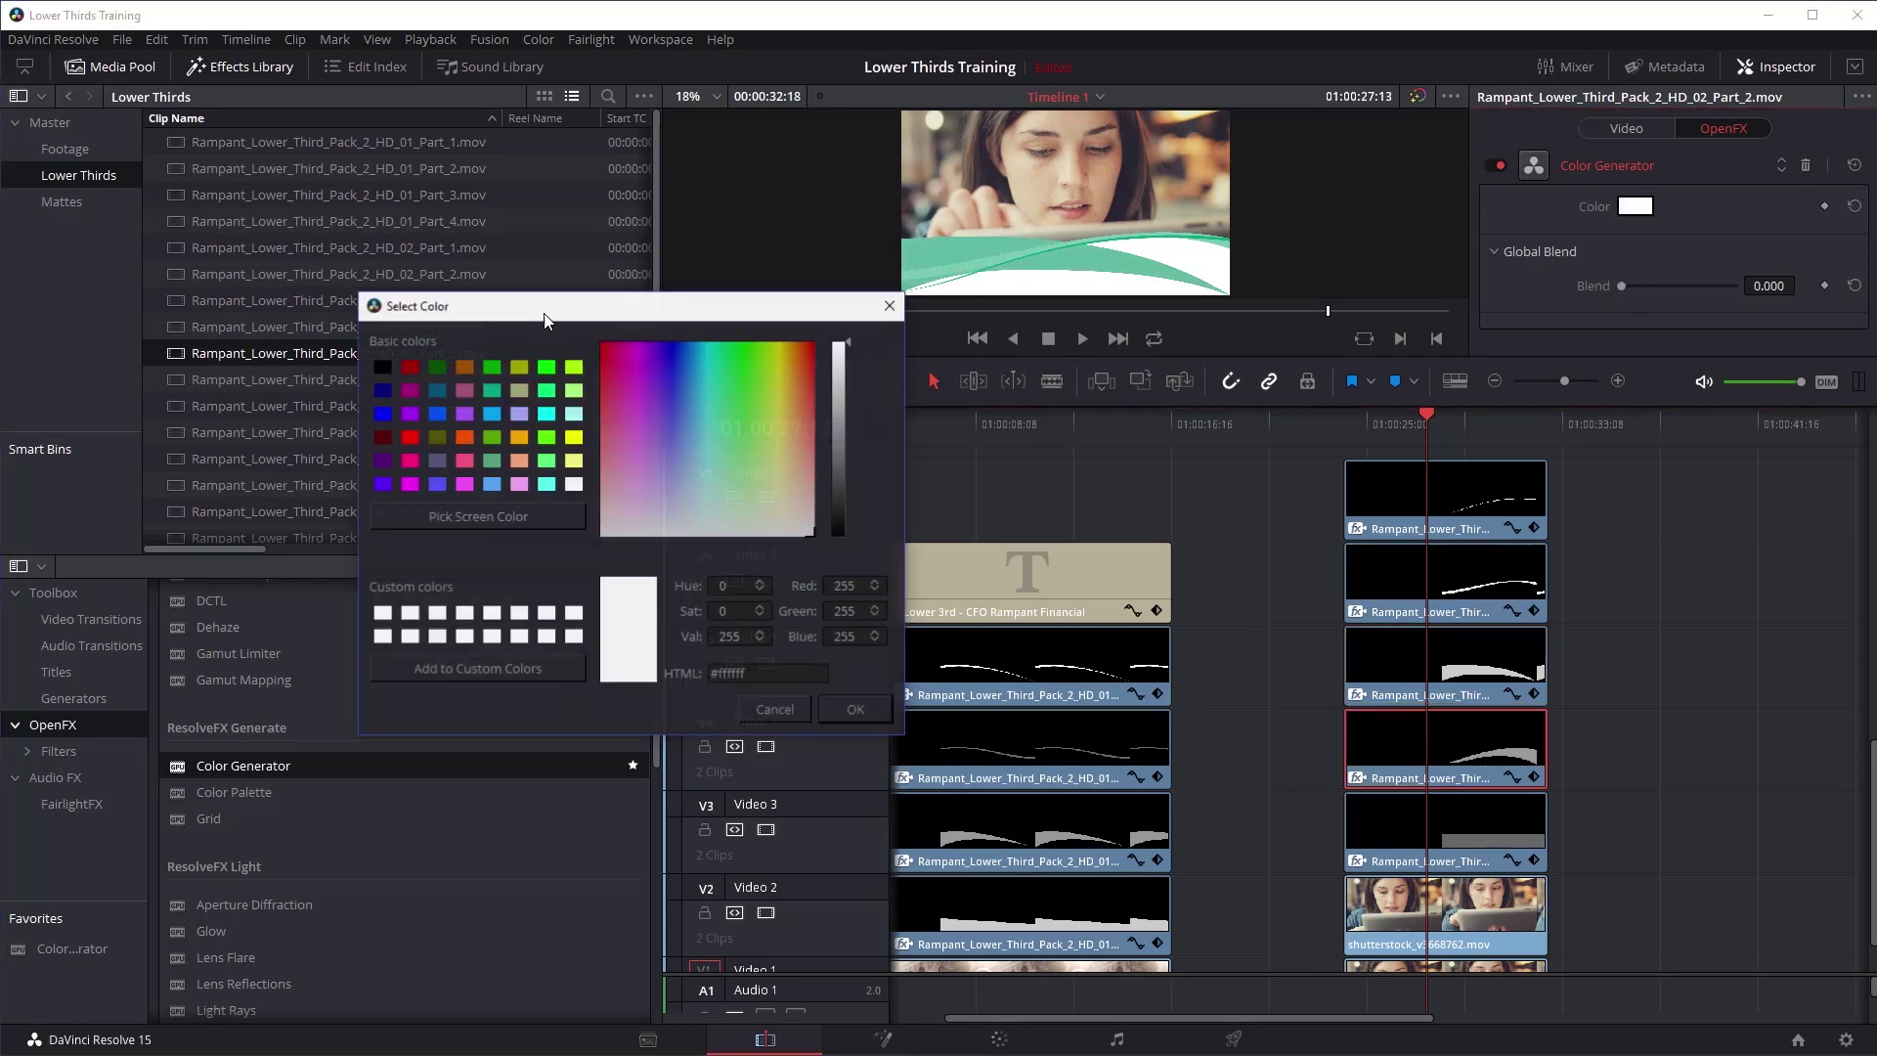
pyautogui.click(497, 389)
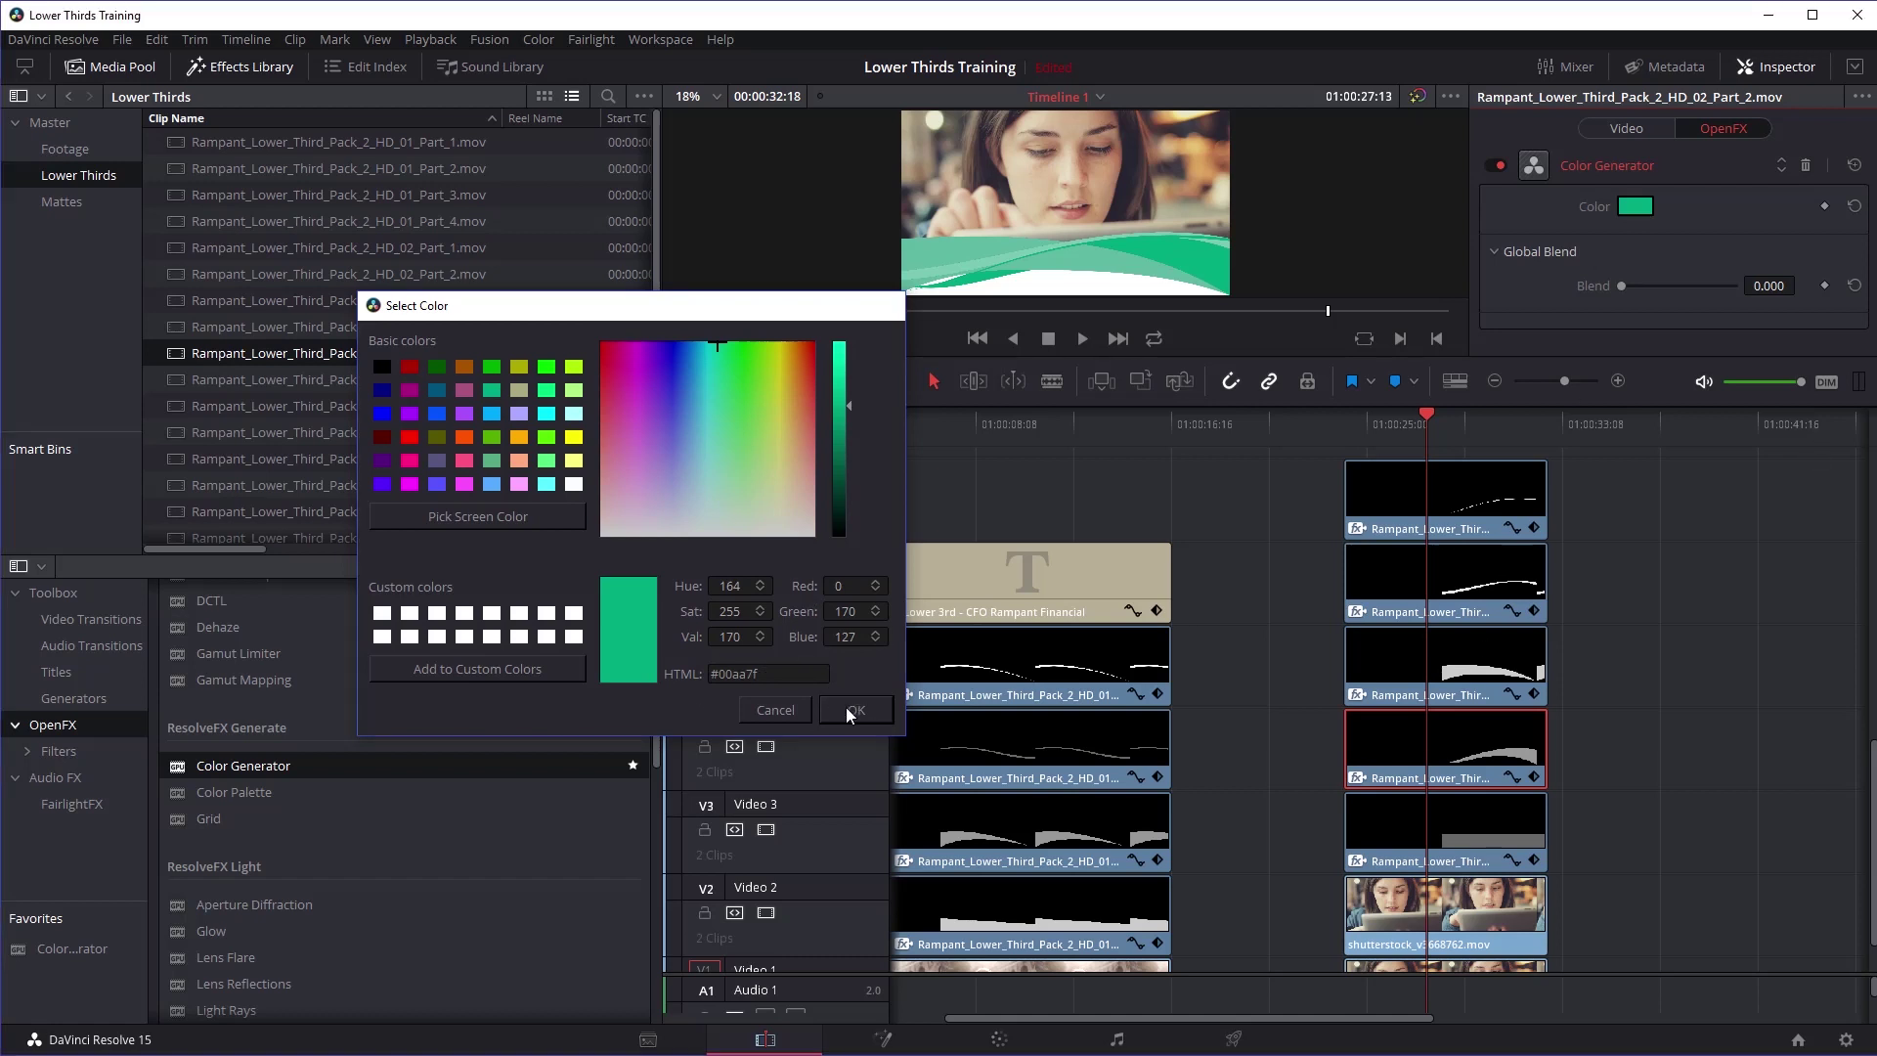
pyautogui.click(850, 709)
# Step: Set the Color Generator color of HD_02 Part_1 on Video 3 to a darker green (#007959)
pyautogui.click(1466, 850)
pyautogui.click(1638, 208)
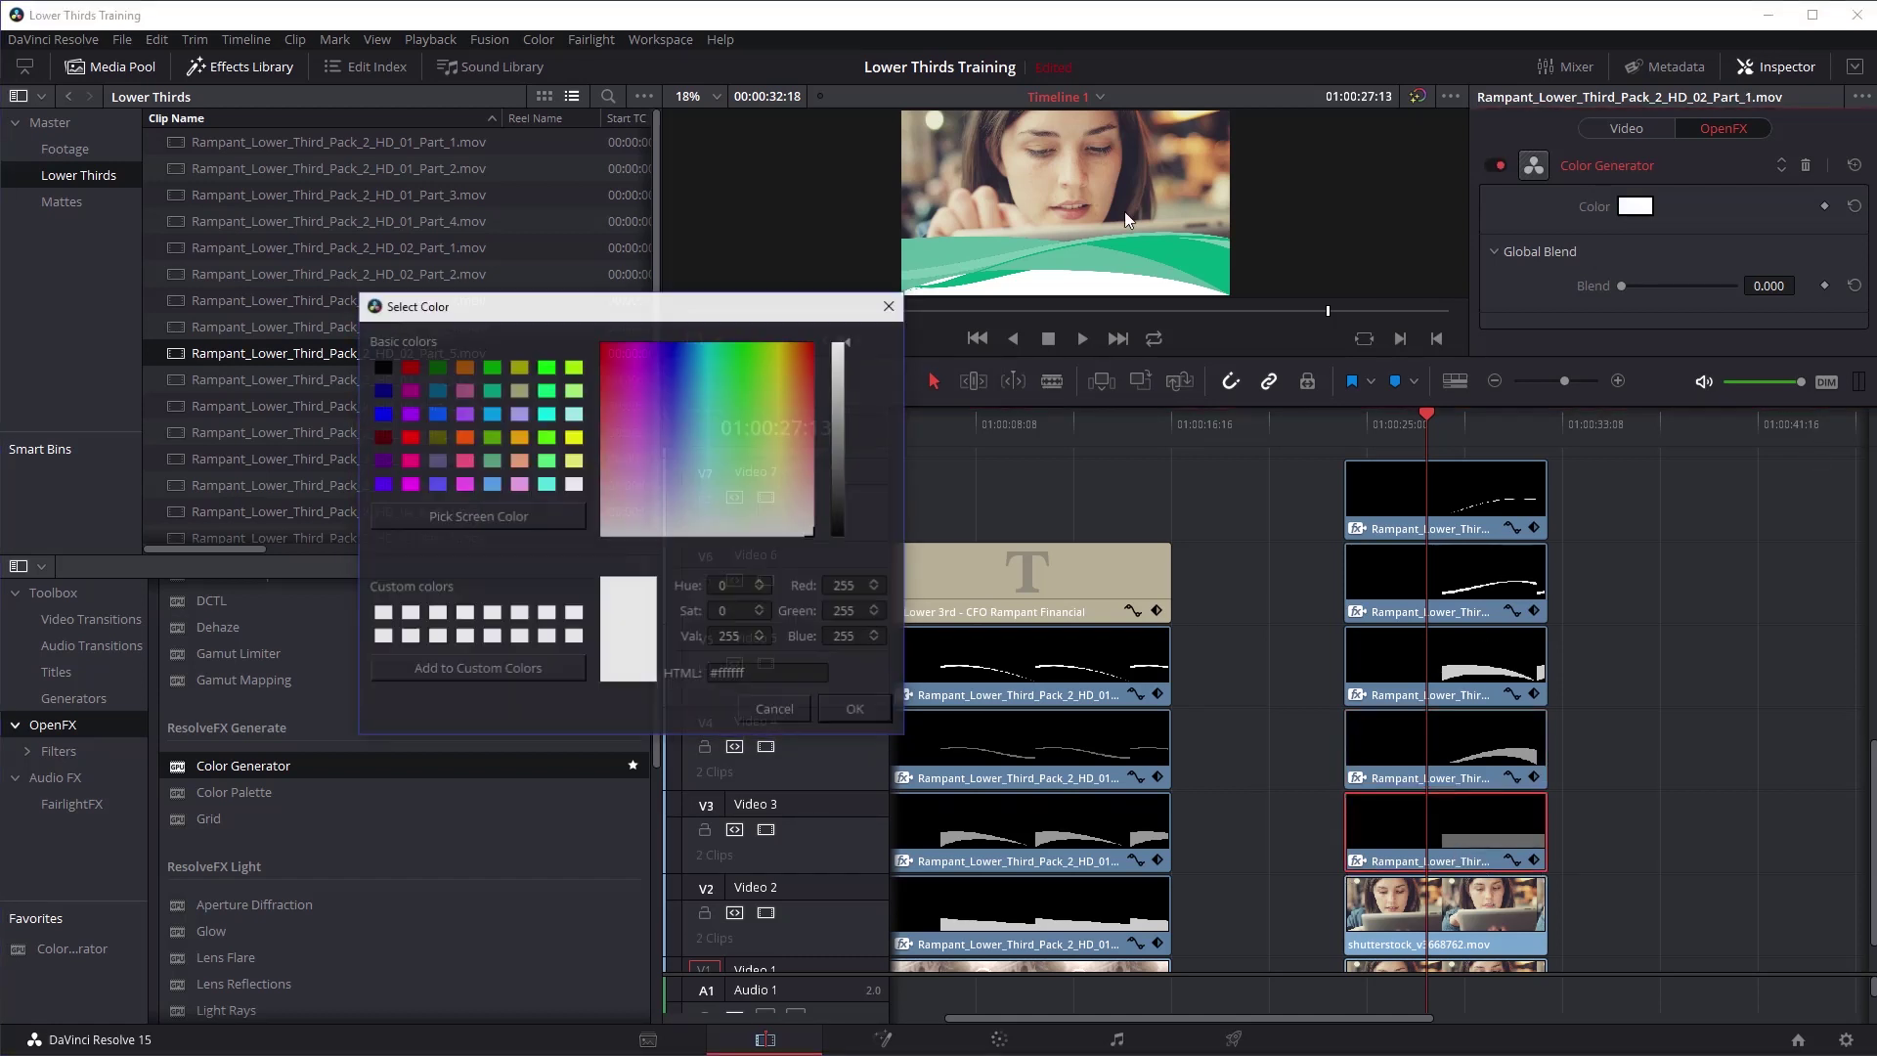
pyautogui.click(495, 391)
pyautogui.moveTo(850, 405); pyautogui.dragTo(845, 443)
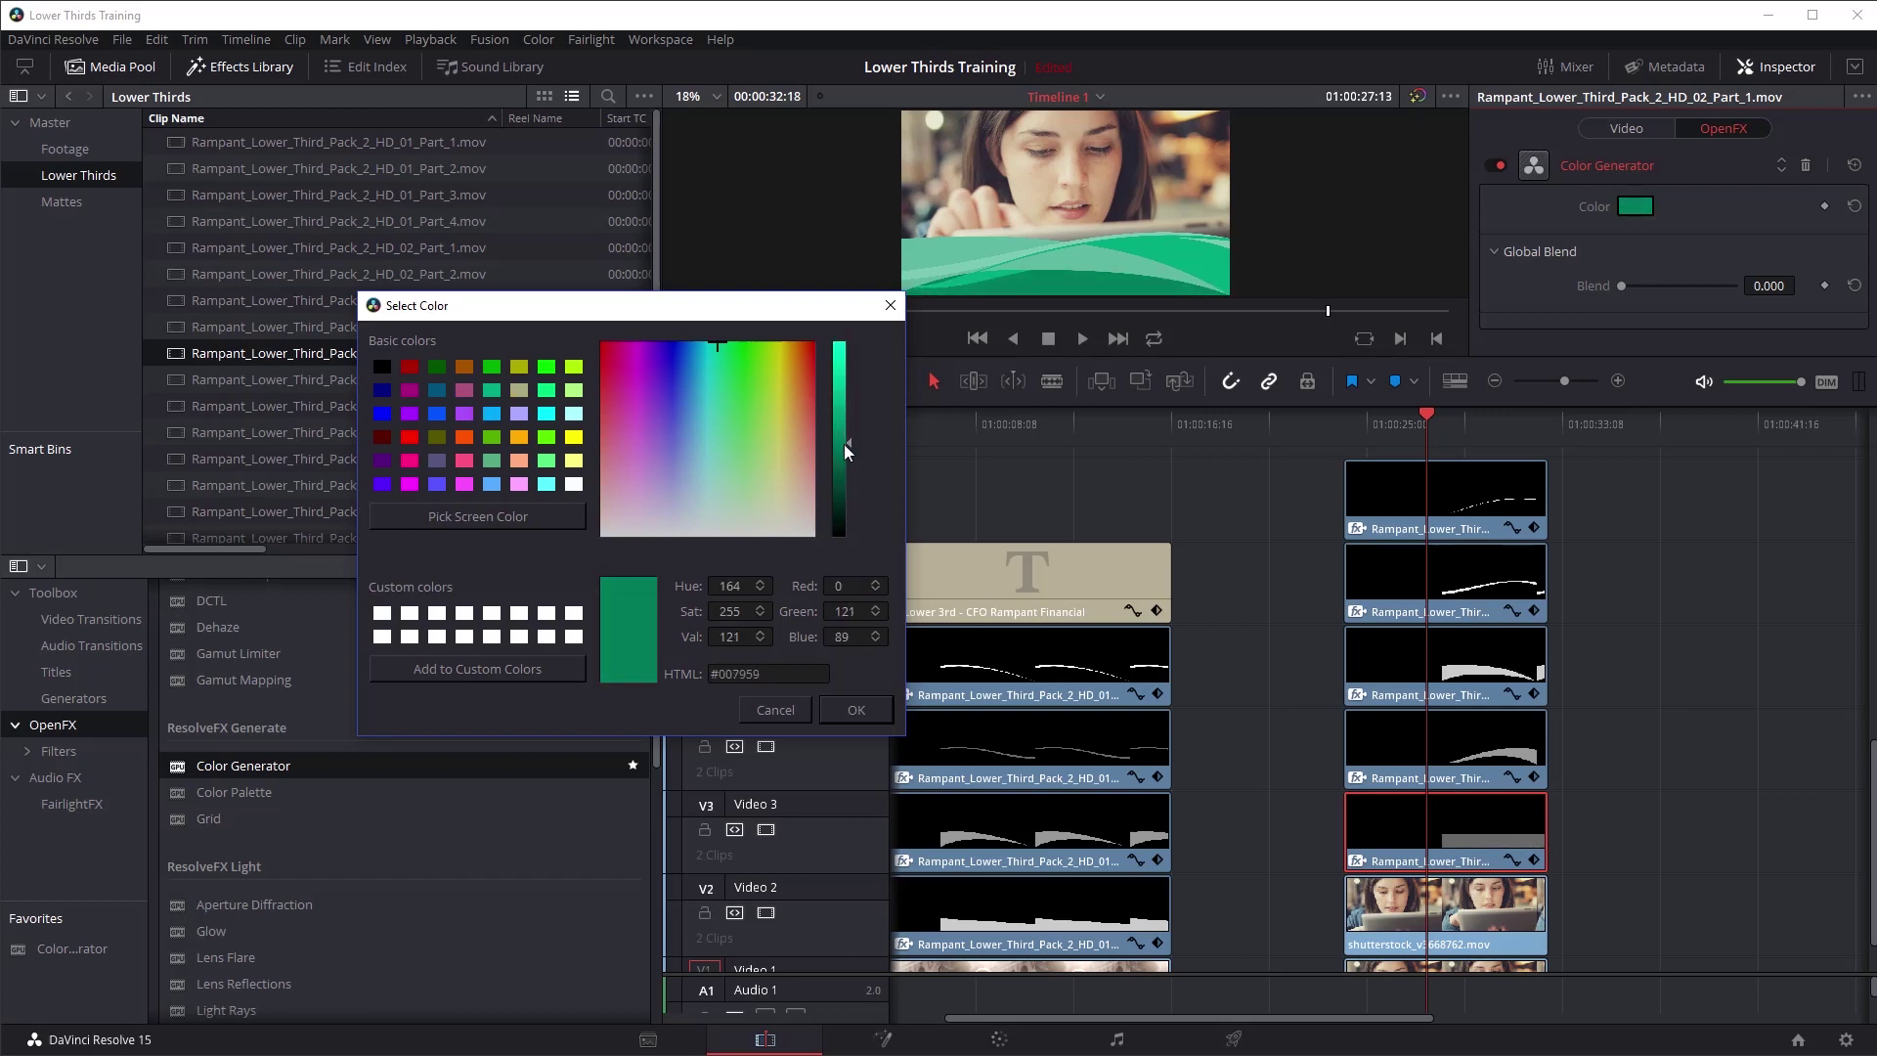
pyautogui.click(856, 710)
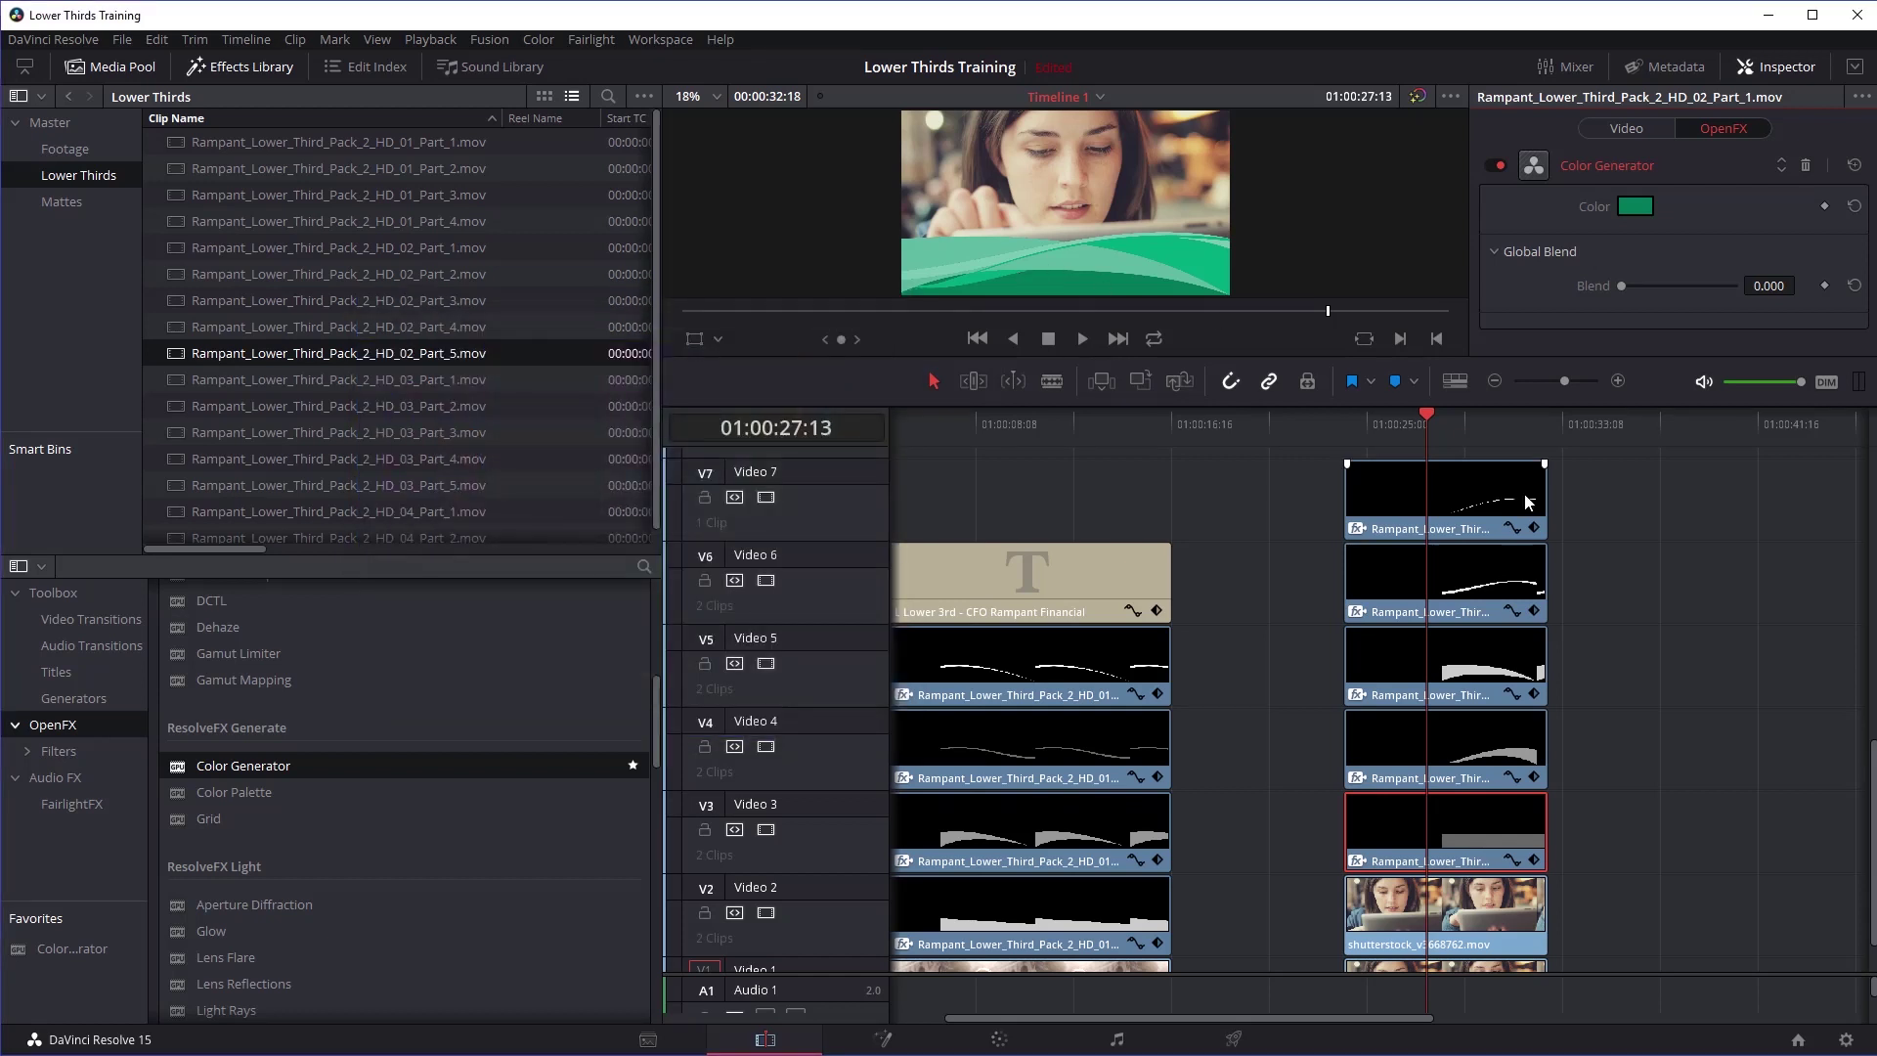
# Step: Lower the opacity of HD_02 Part_1 to about 56, Part_2 to about 81 and Part_3 to about 84
pyautogui.click(1625, 128)
pyautogui.moveTo(1733, 238); pyautogui.dragTo(1683, 242)
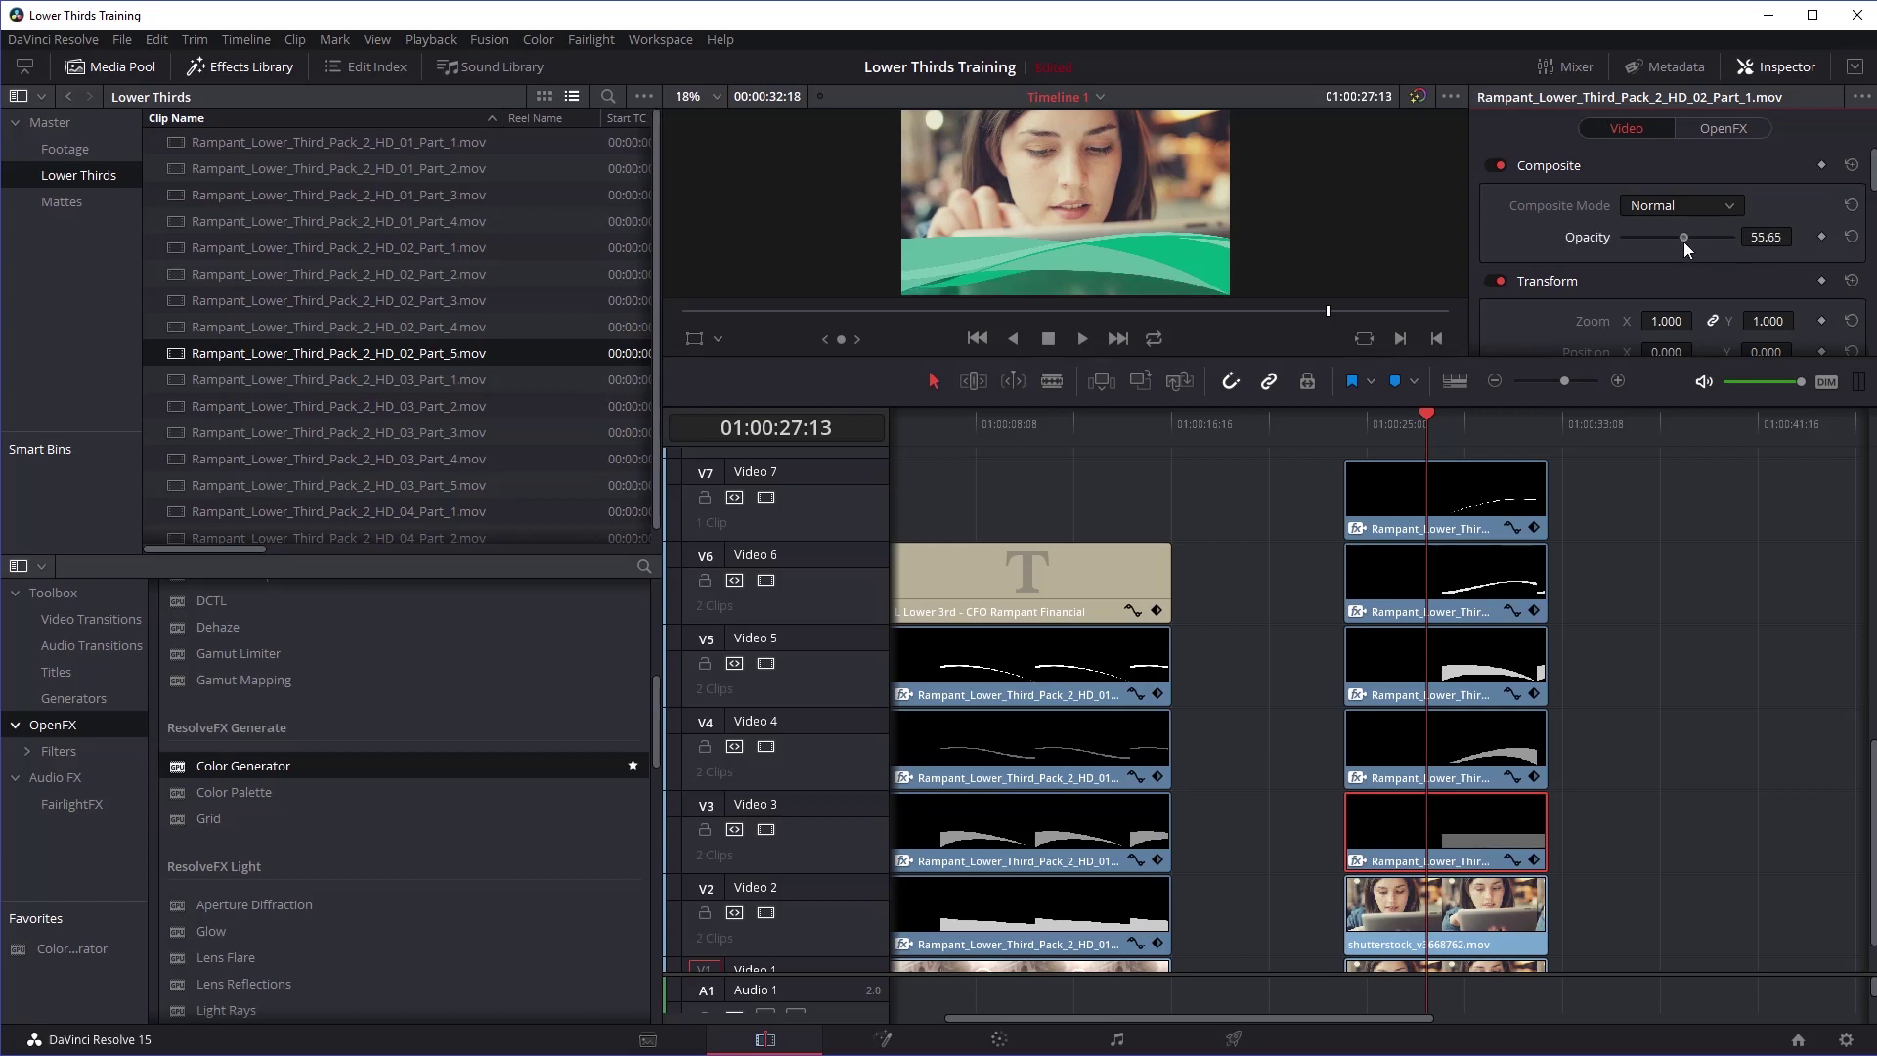
pyautogui.click(1520, 748)
pyautogui.moveTo(1726, 238); pyautogui.dragTo(1693, 236)
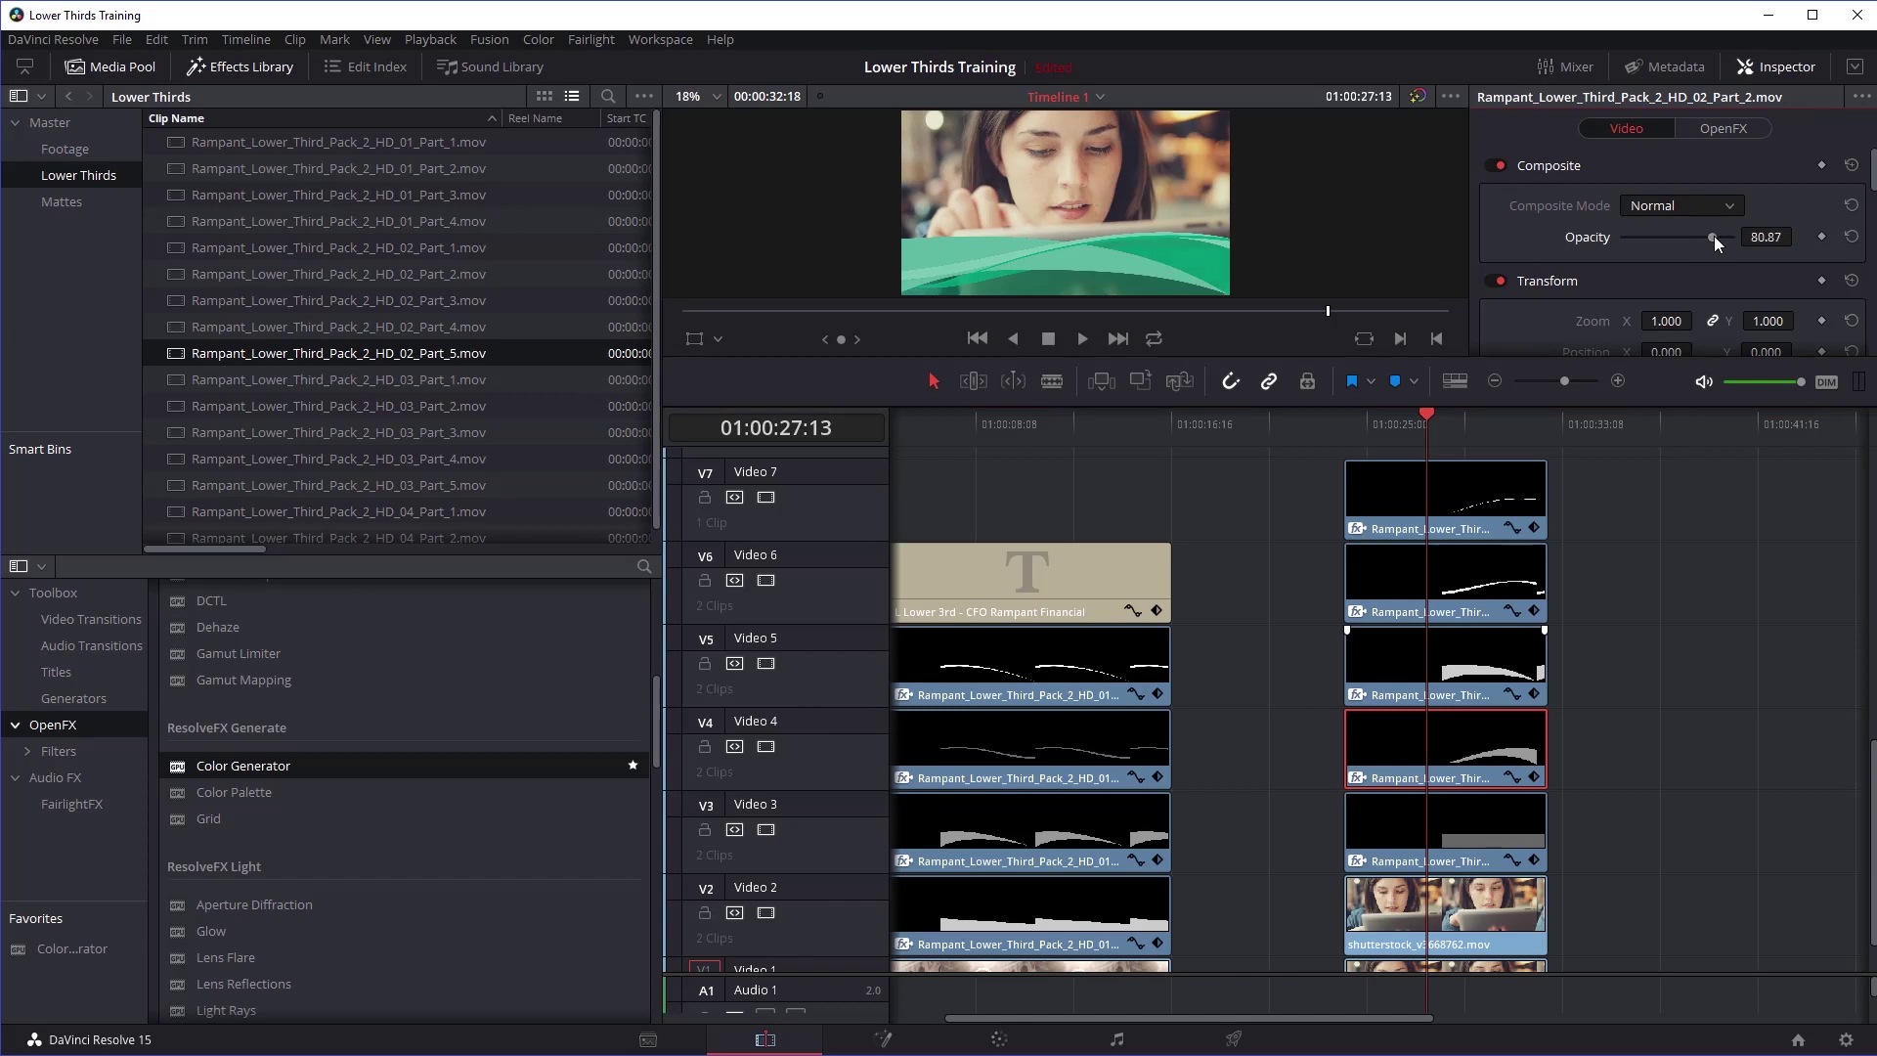
pyautogui.click(1458, 673)
pyautogui.moveTo(1730, 236); pyautogui.dragTo(1709, 234)
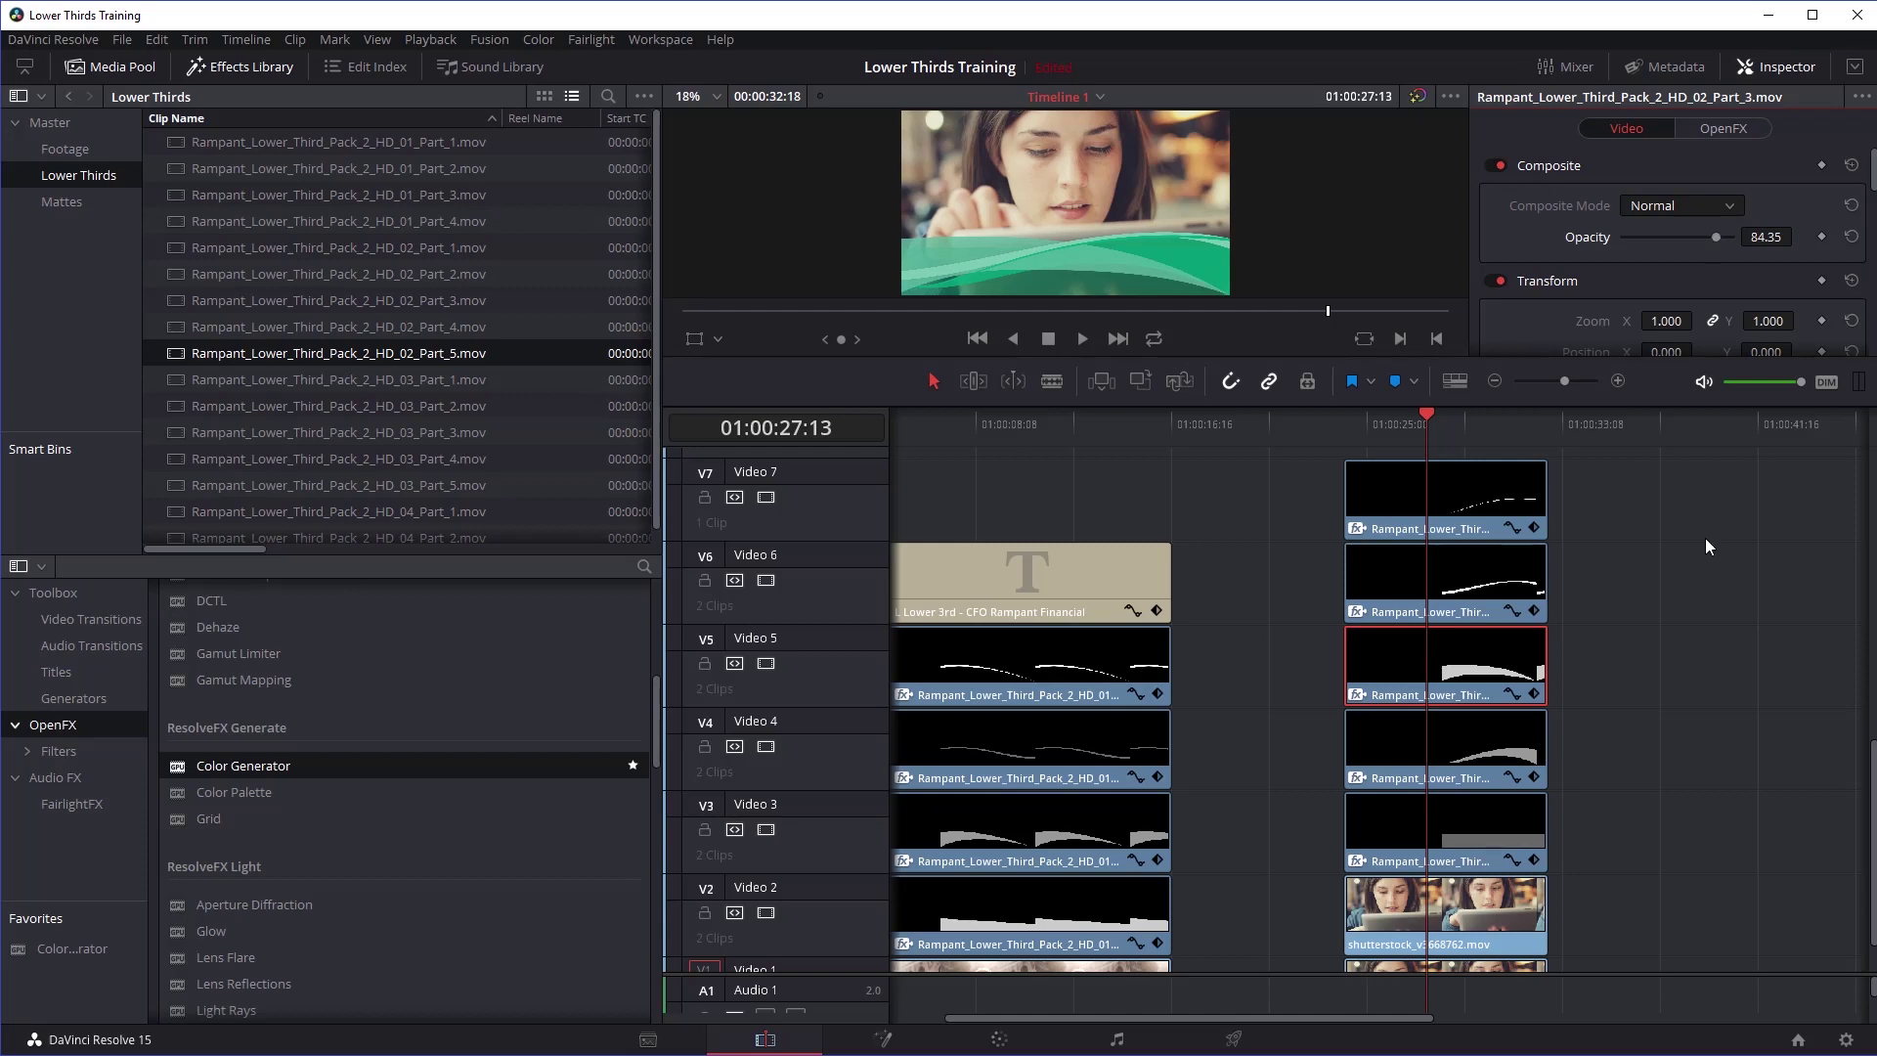
# Step: Preview the recolored lower third up to 01:00:26:13 and add a Text title above it on Video 8, matching its length
pyautogui.moveTo(1393, 418); pyautogui.dragTo(1347, 424)
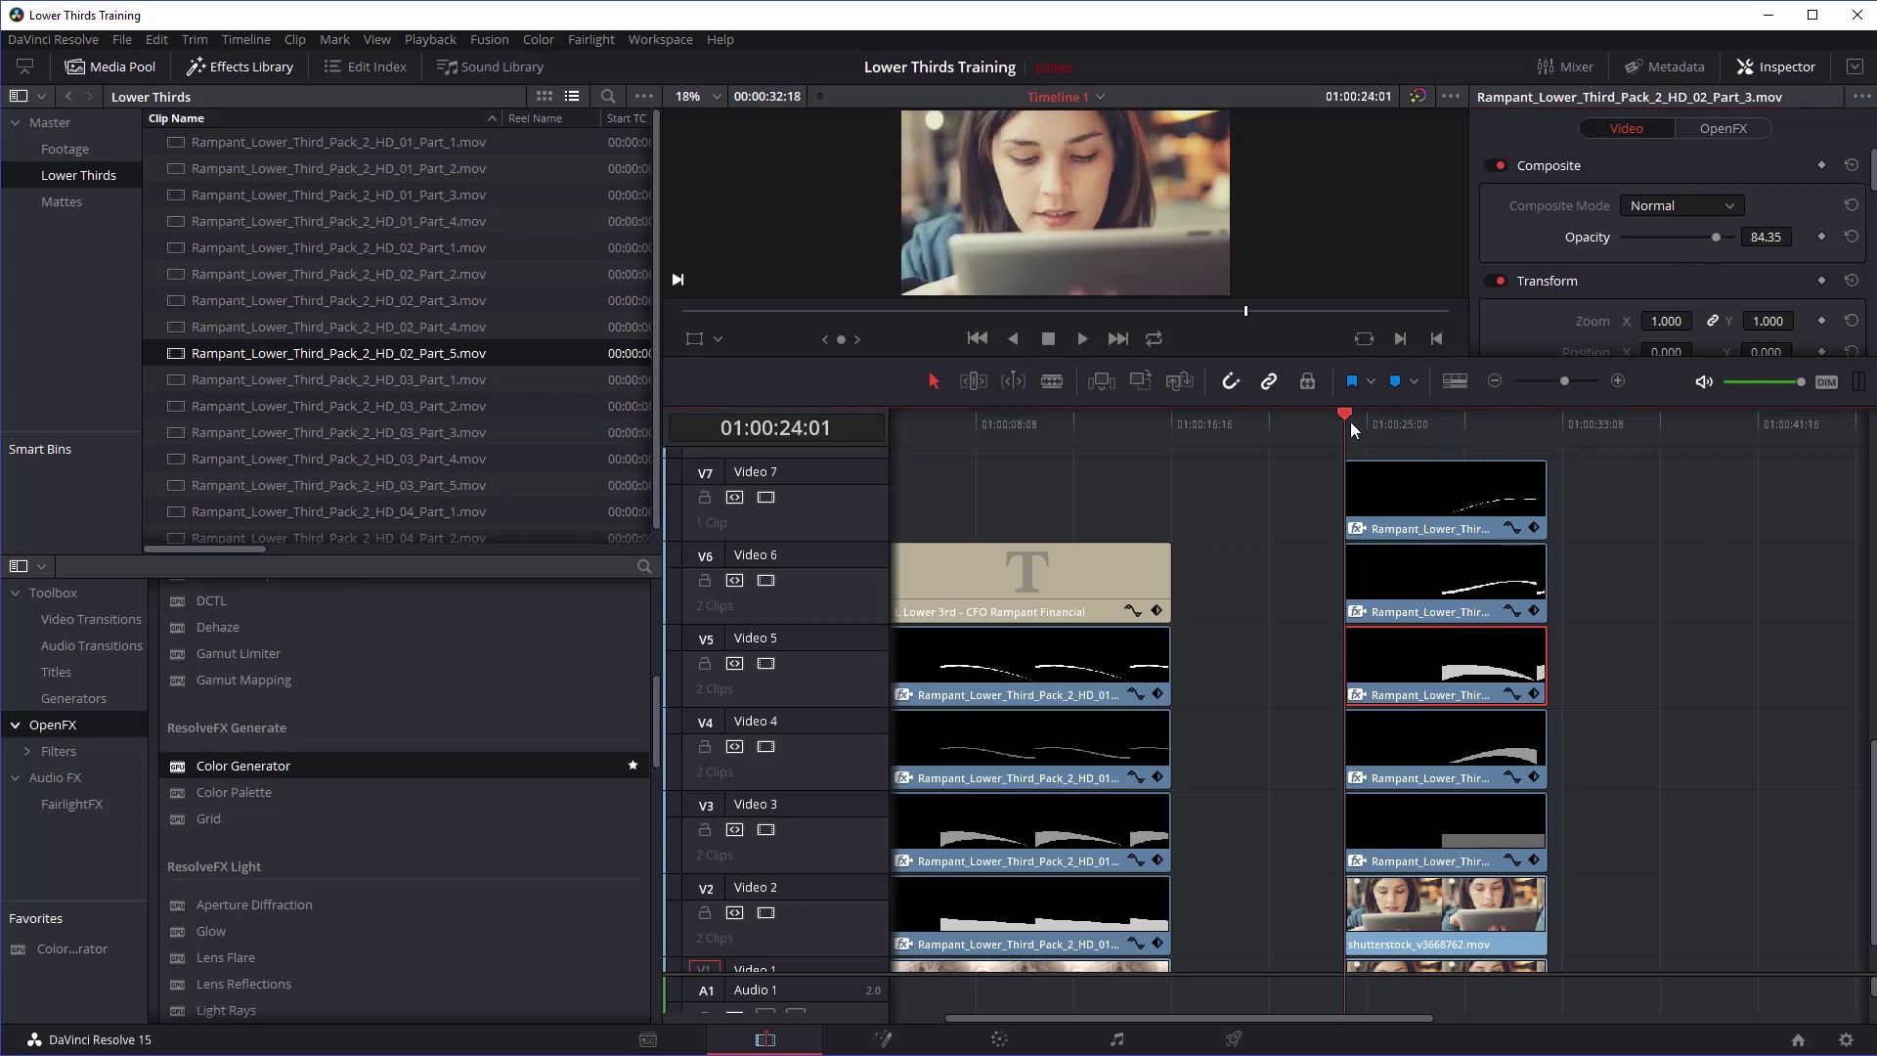
pyautogui.click(1322, 413)
pyautogui.press('space')
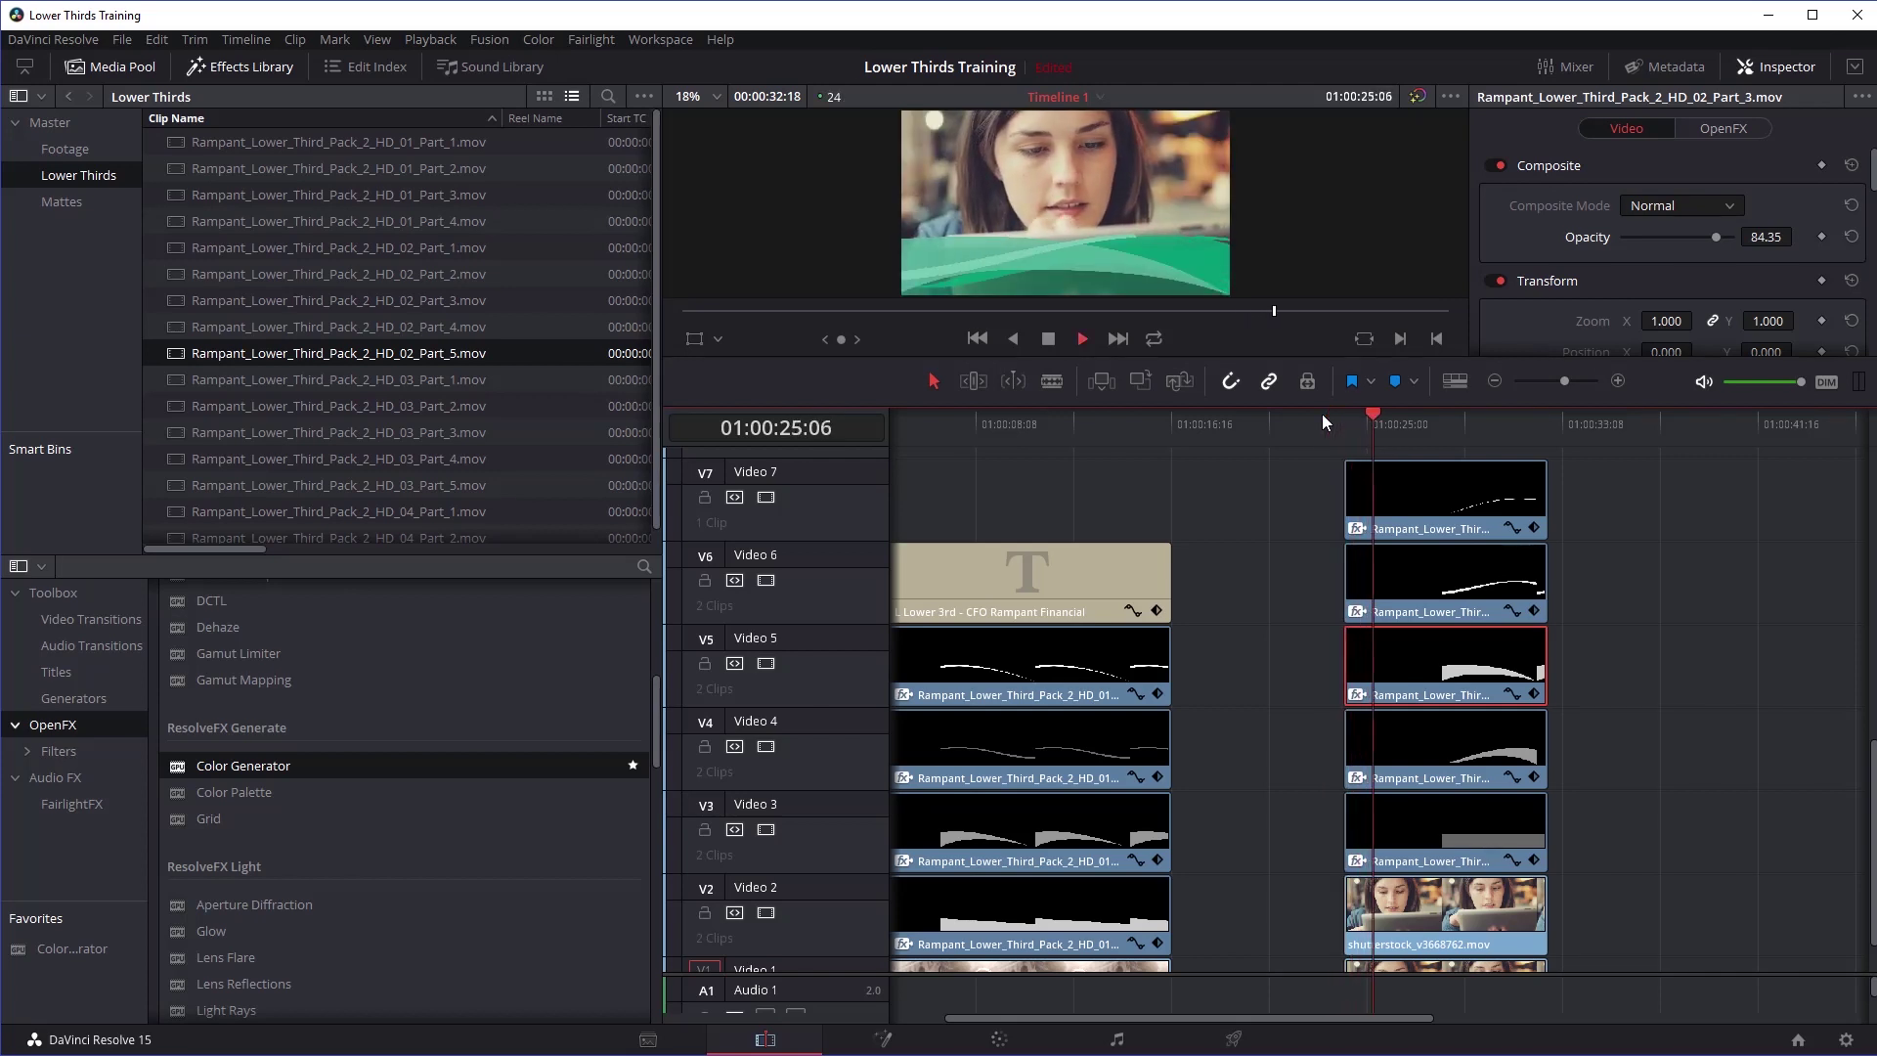
pyautogui.press('space')
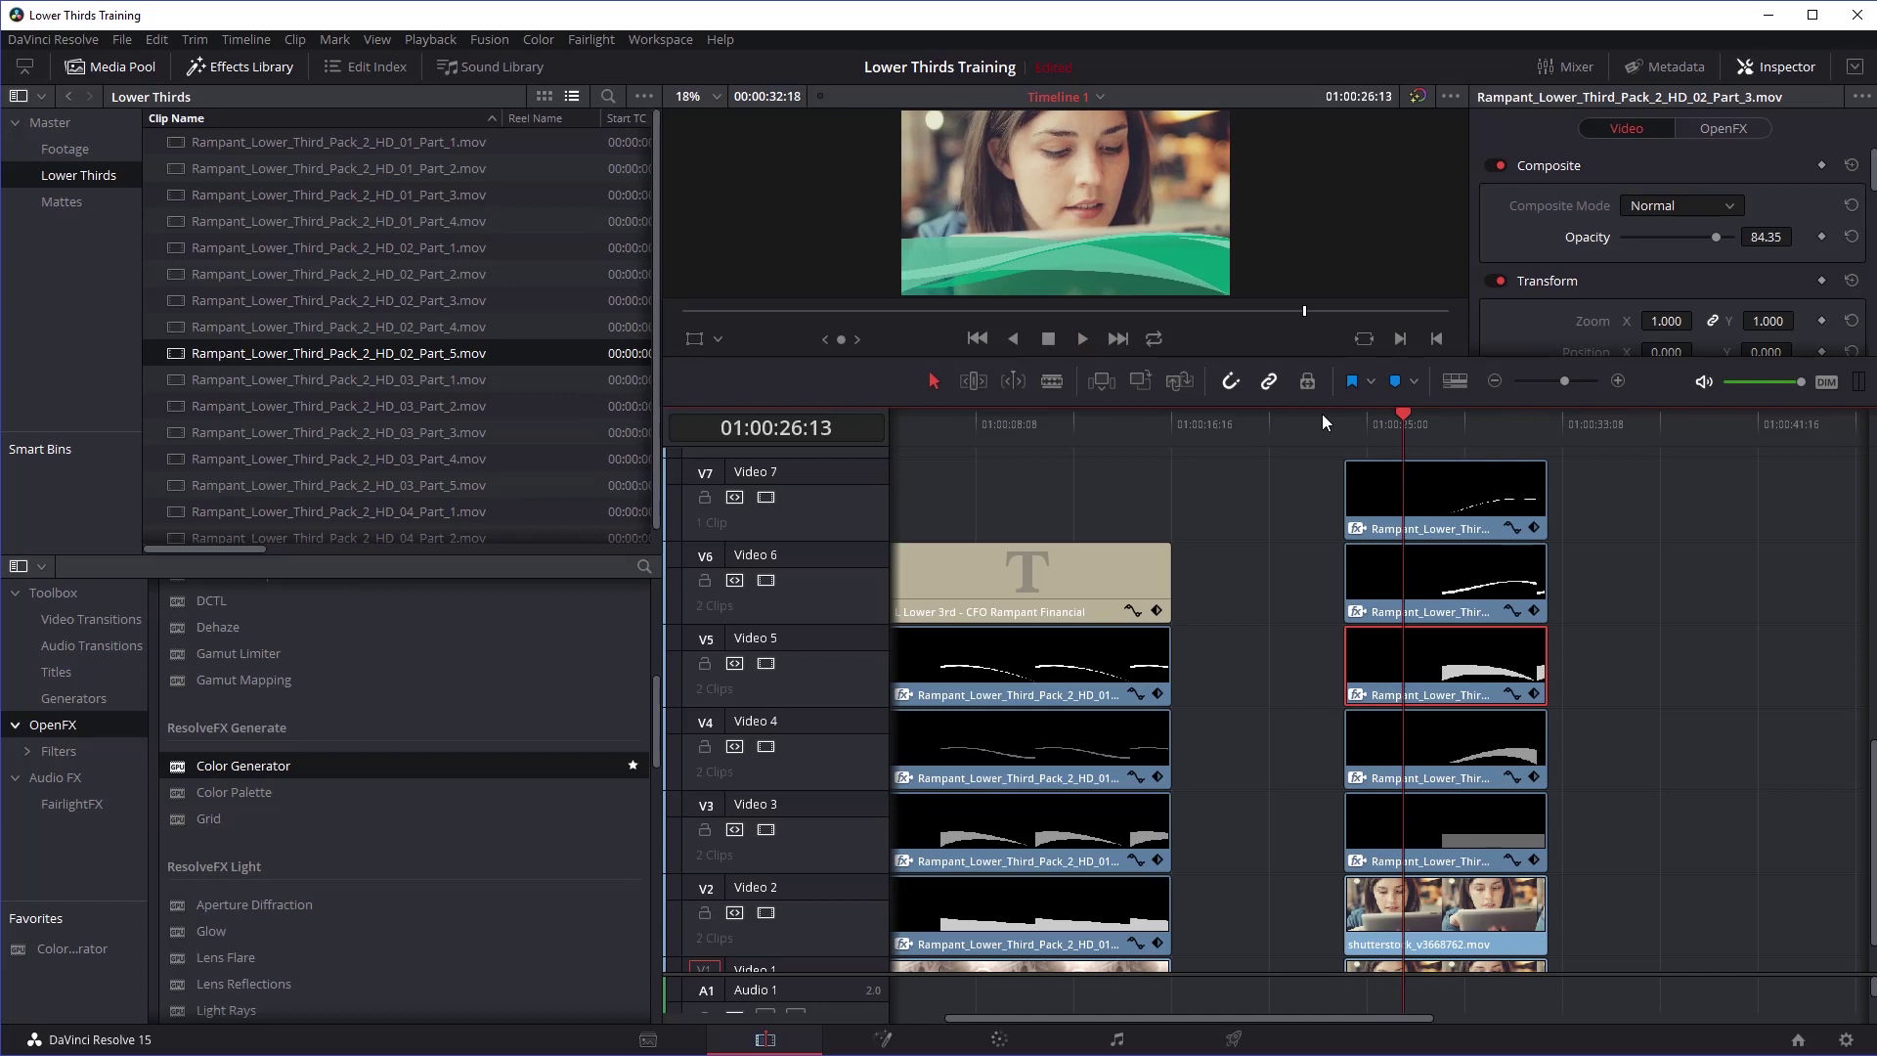
pyautogui.click(59, 675)
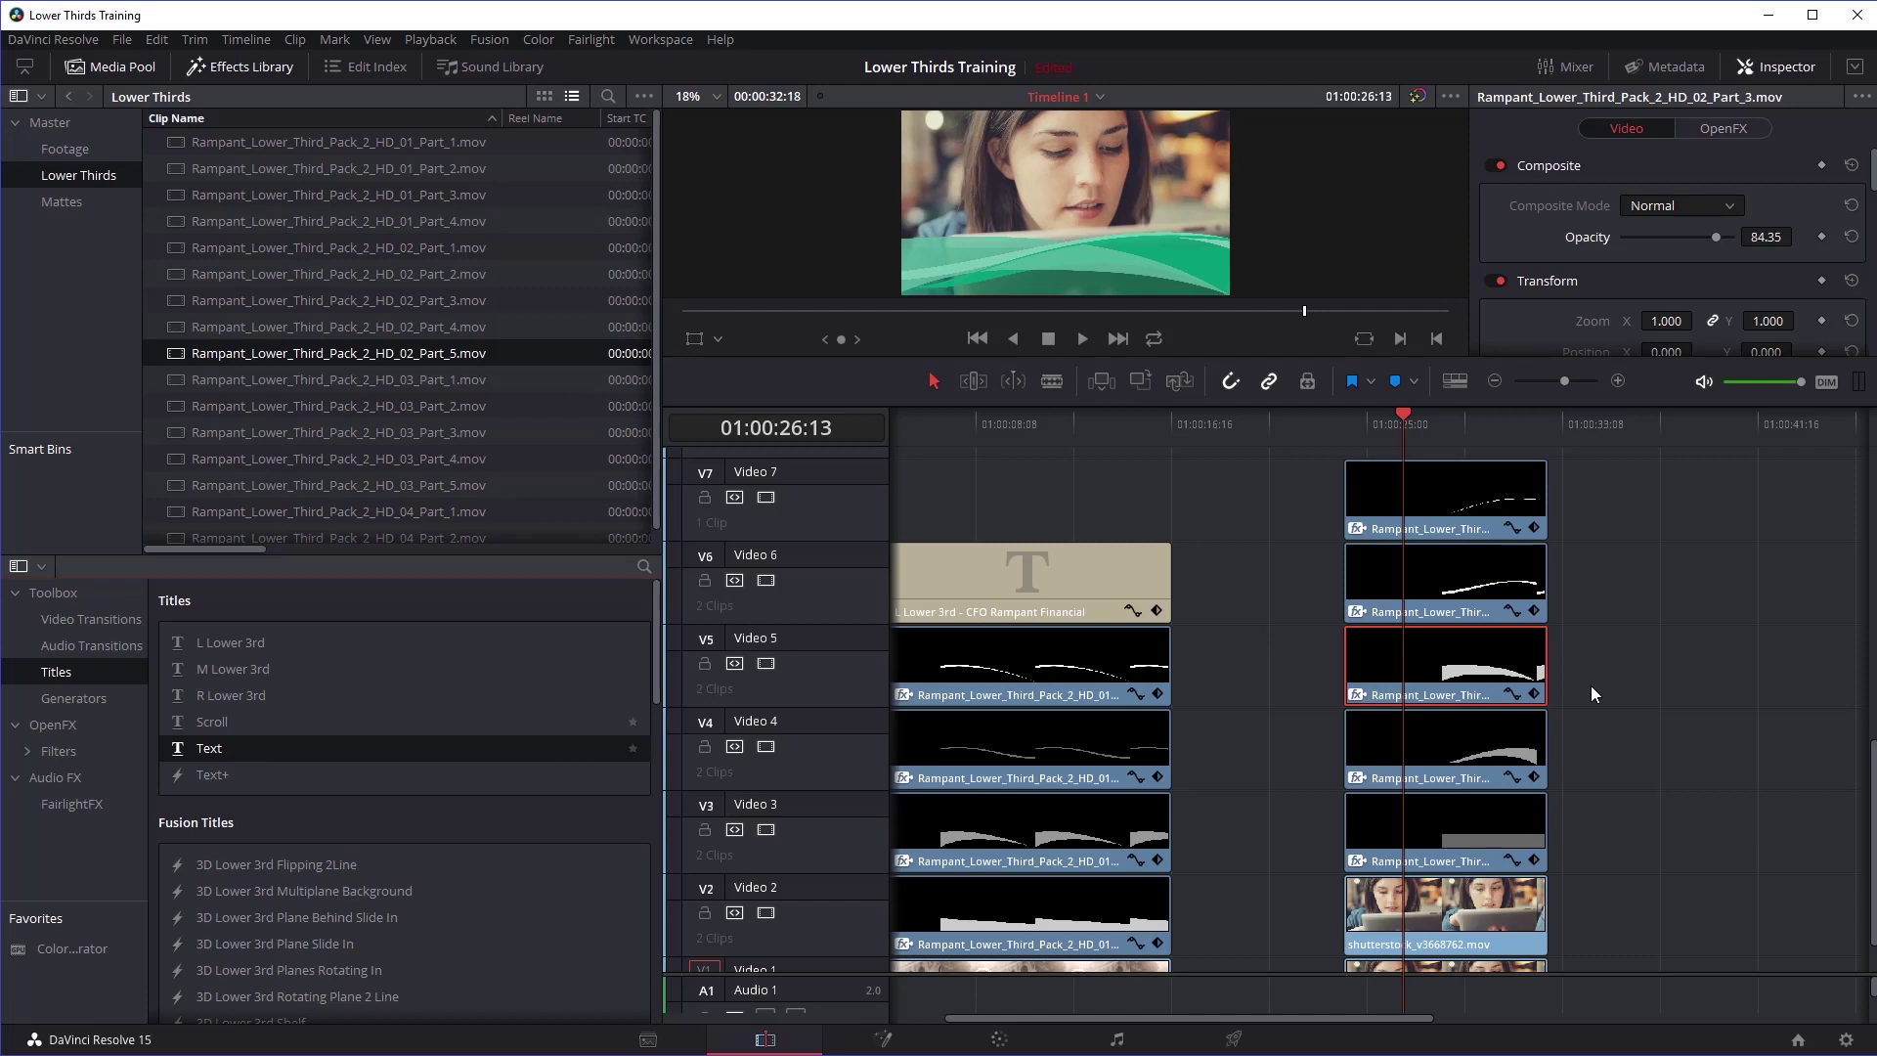
pyautogui.scroll(3, 1721, 619)
pyautogui.moveTo(250, 749); pyautogui.dragTo(1510, 688)
# Step: Replace the title's default text with PLEASE and SUBSCRIBE! on two lines
pyautogui.doubleClick(1520, 221)
pyautogui.write('P)LEAS')
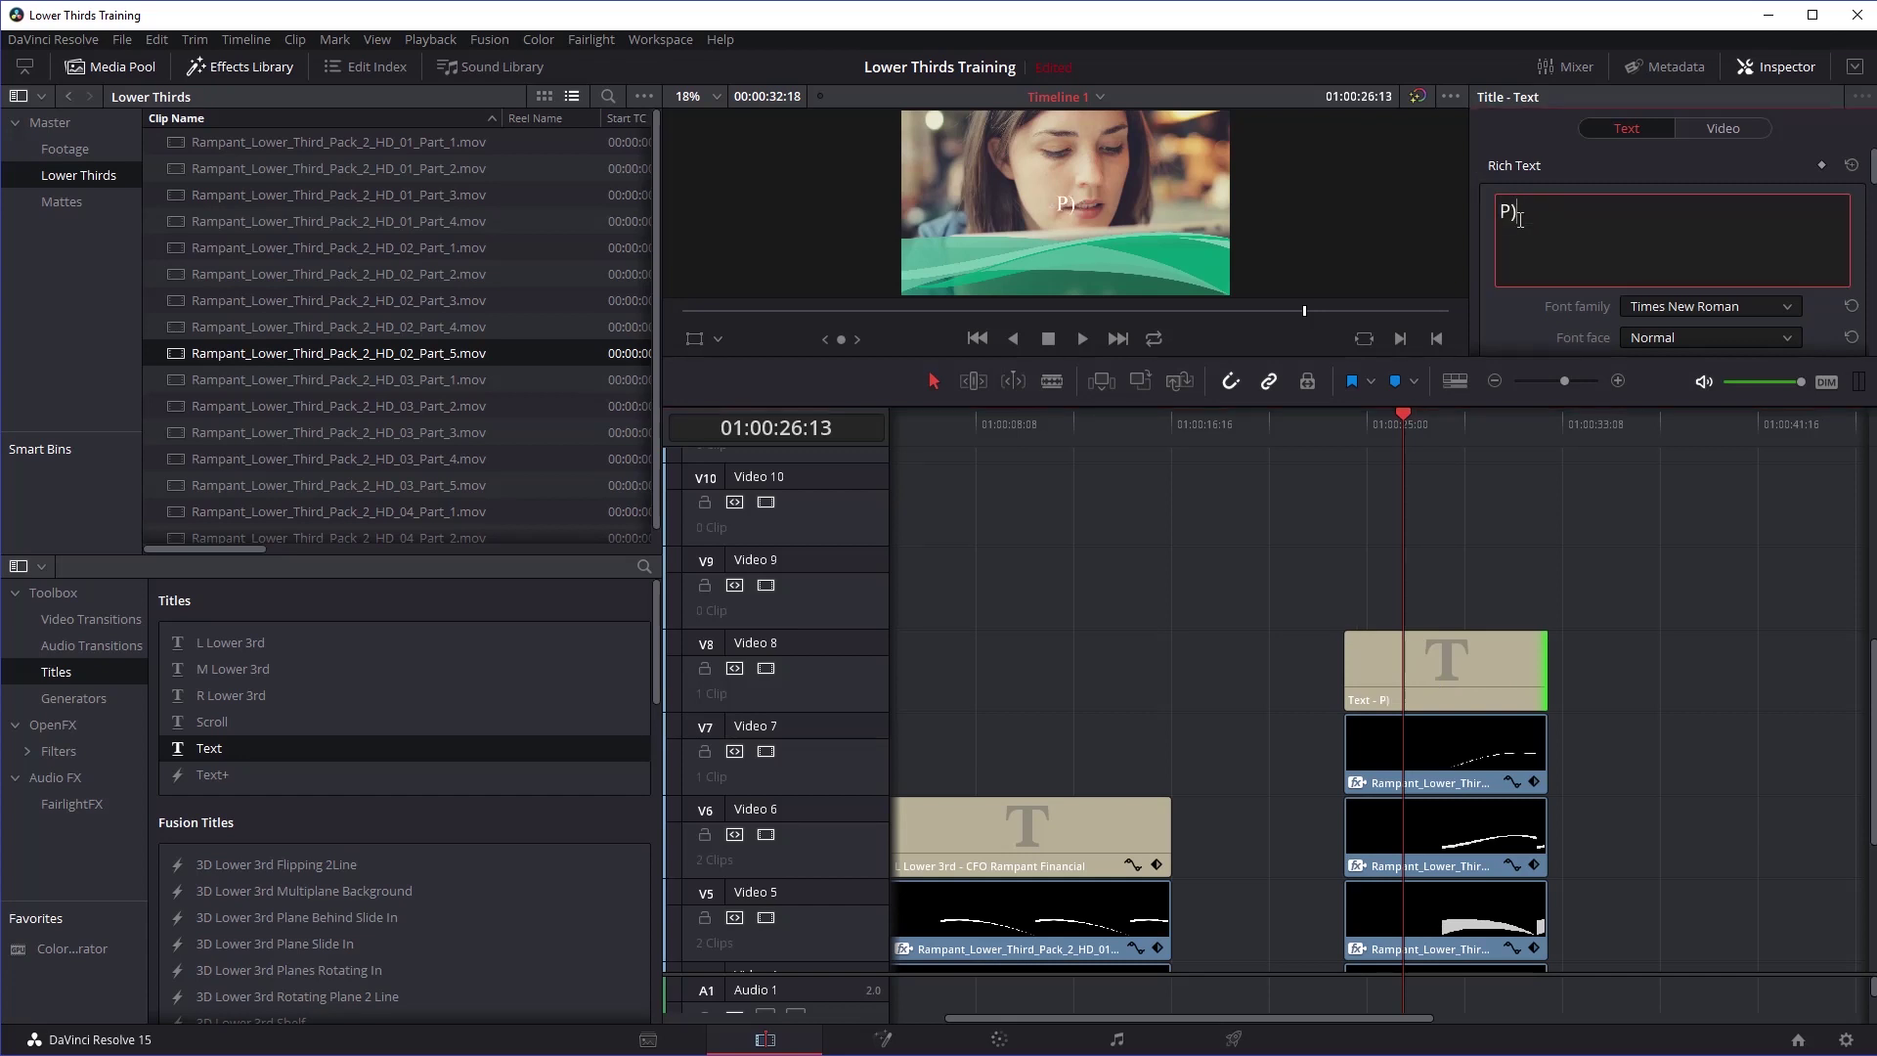
pyautogui.press('BackSpace')
pyautogui.press('BackSpace')
pyautogui.press('BackSpace')
pyautogui.press('BackSpace')
pyautogui.press('BackSpace')
pyautogui.write('LEASE')
pyautogui.press('Return')
pyautogui.write('SUBSCRIBE!')
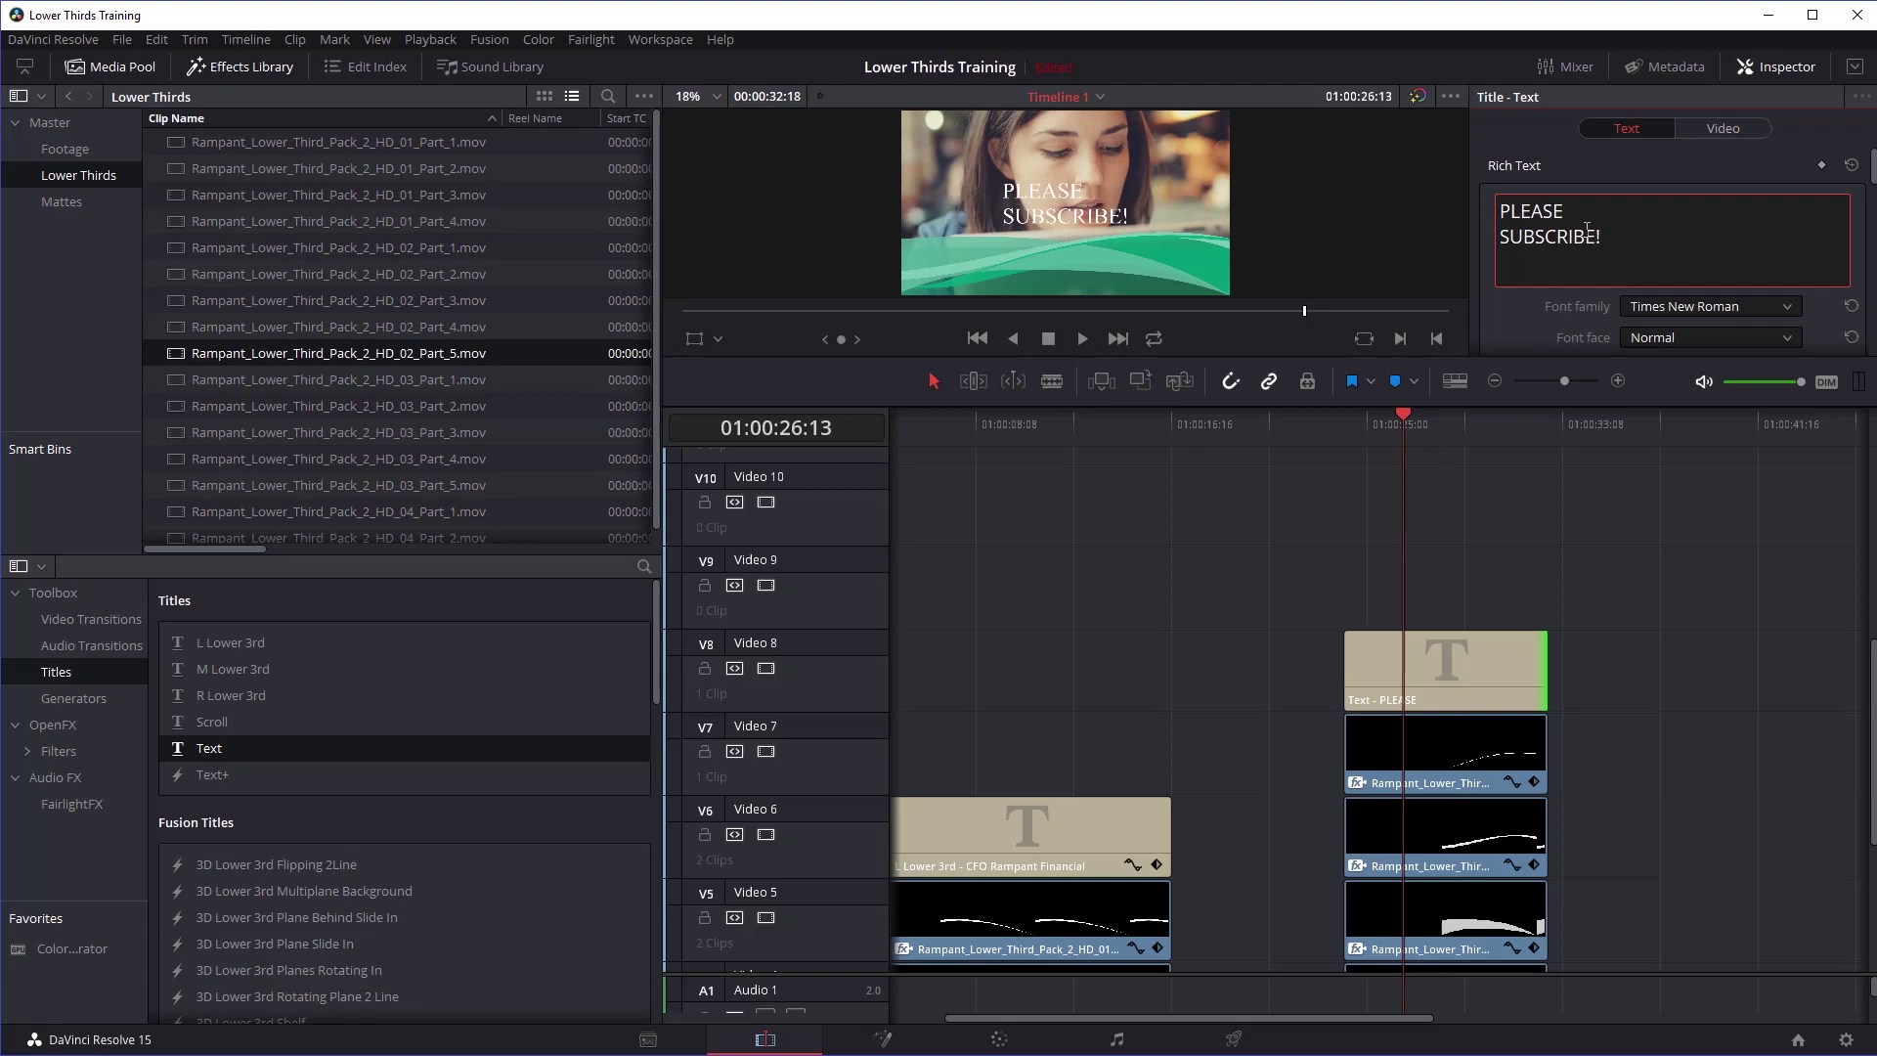
# Step: Set the font family of the whole PLEASE SUBSCRIBE! title to Montserrat
pyautogui.hotkey('ctrl', 'a')
pyautogui.click(1669, 307)
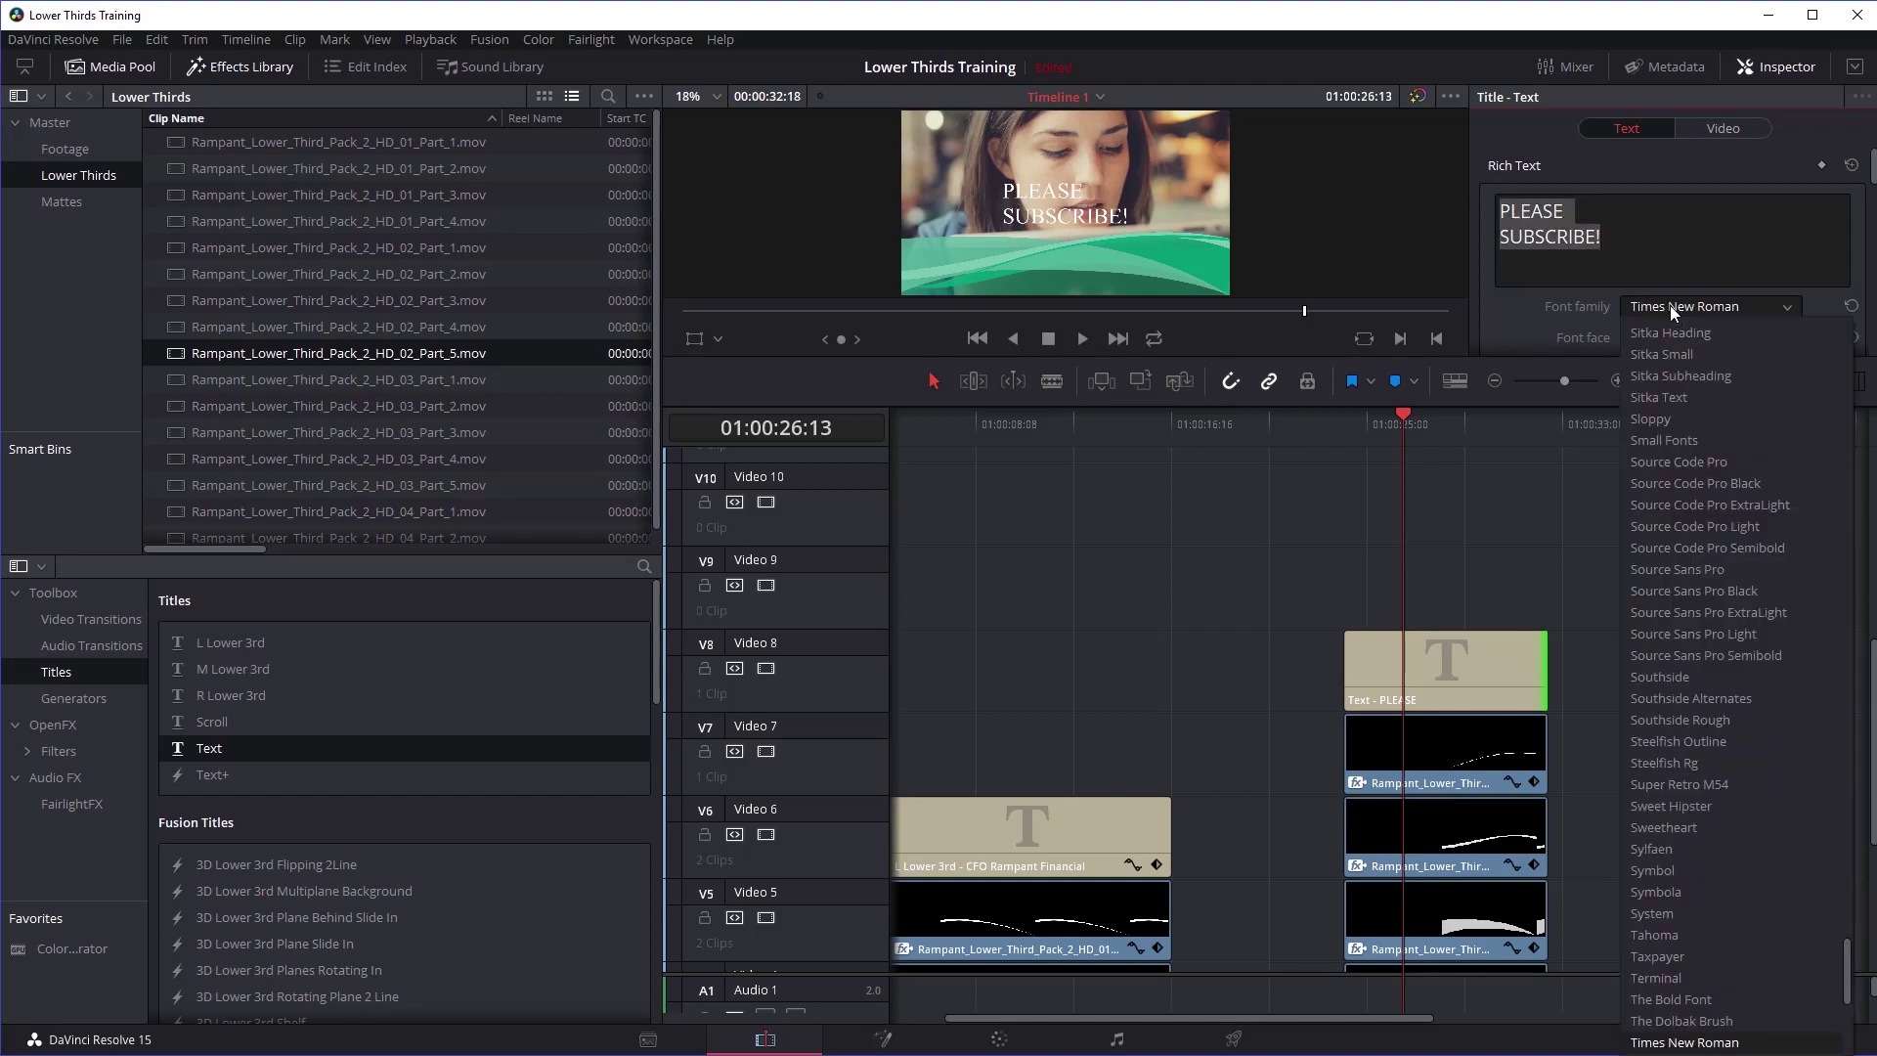
pyautogui.scroll(20, 1691, 747)
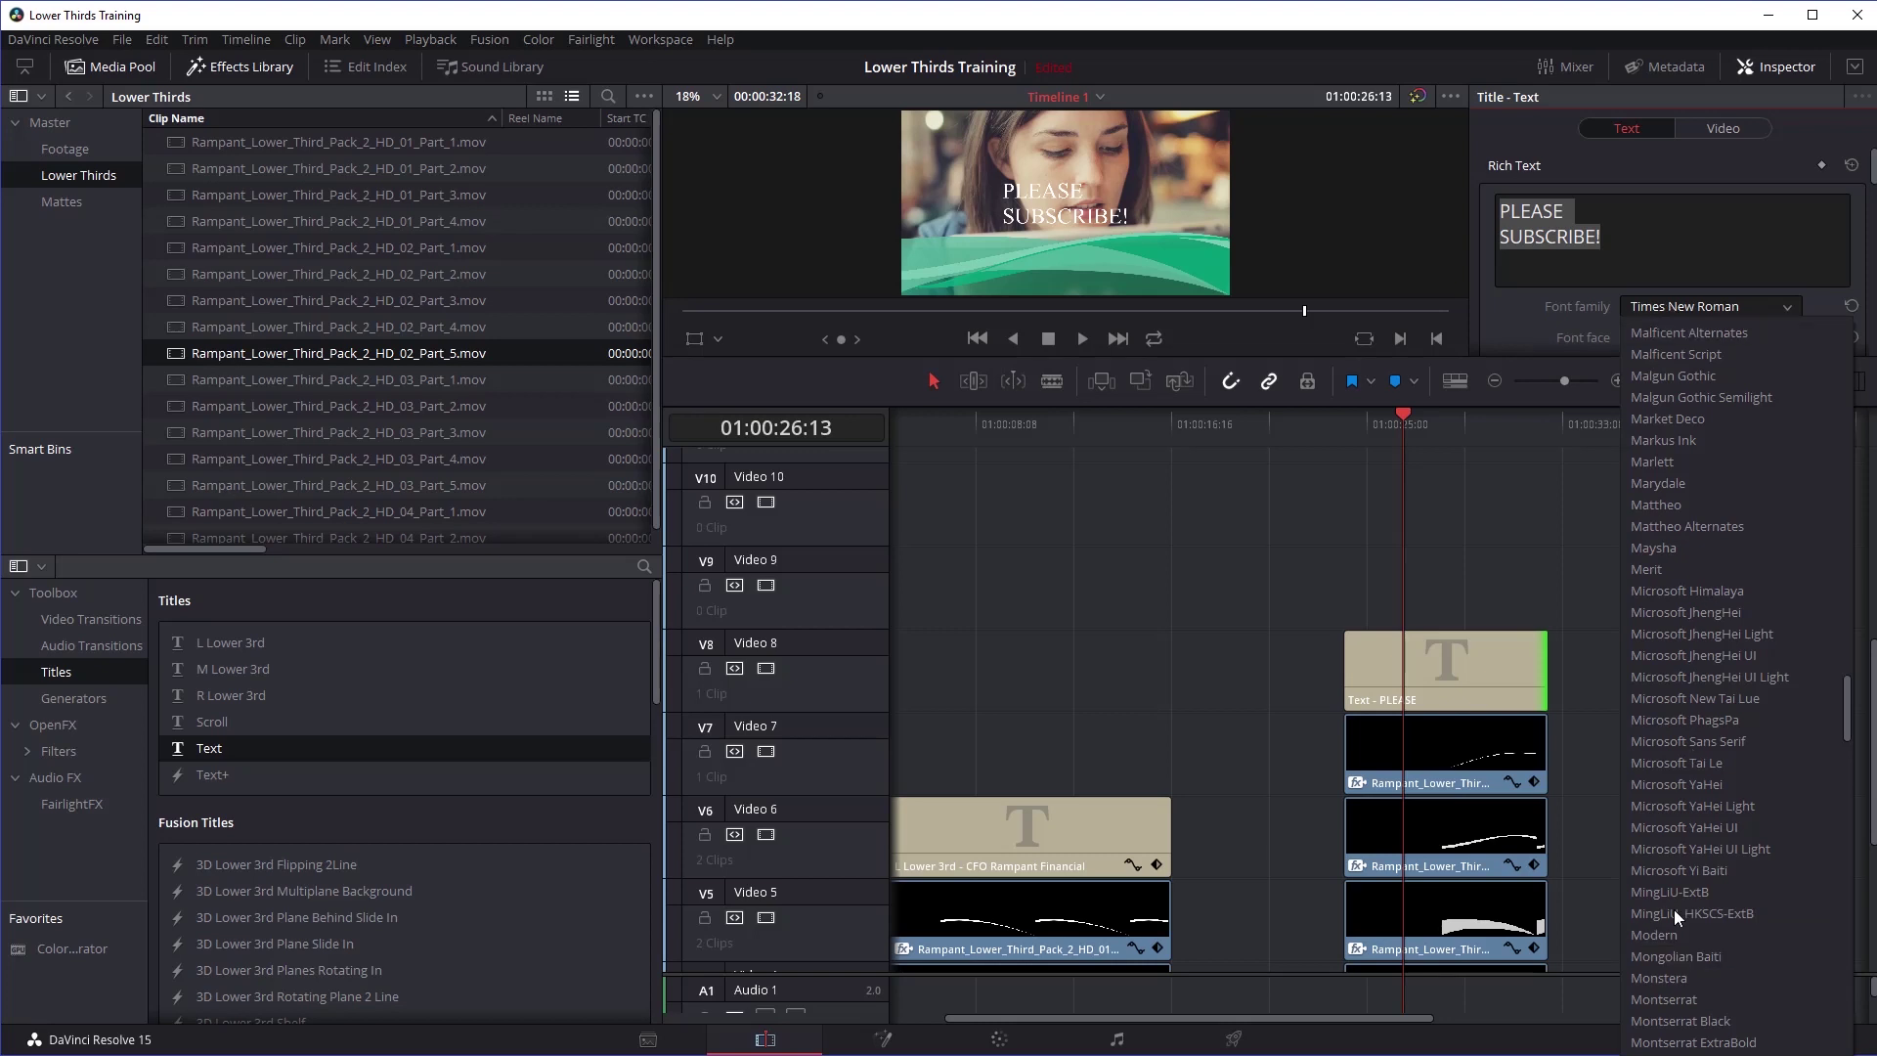
pyautogui.click(1683, 999)
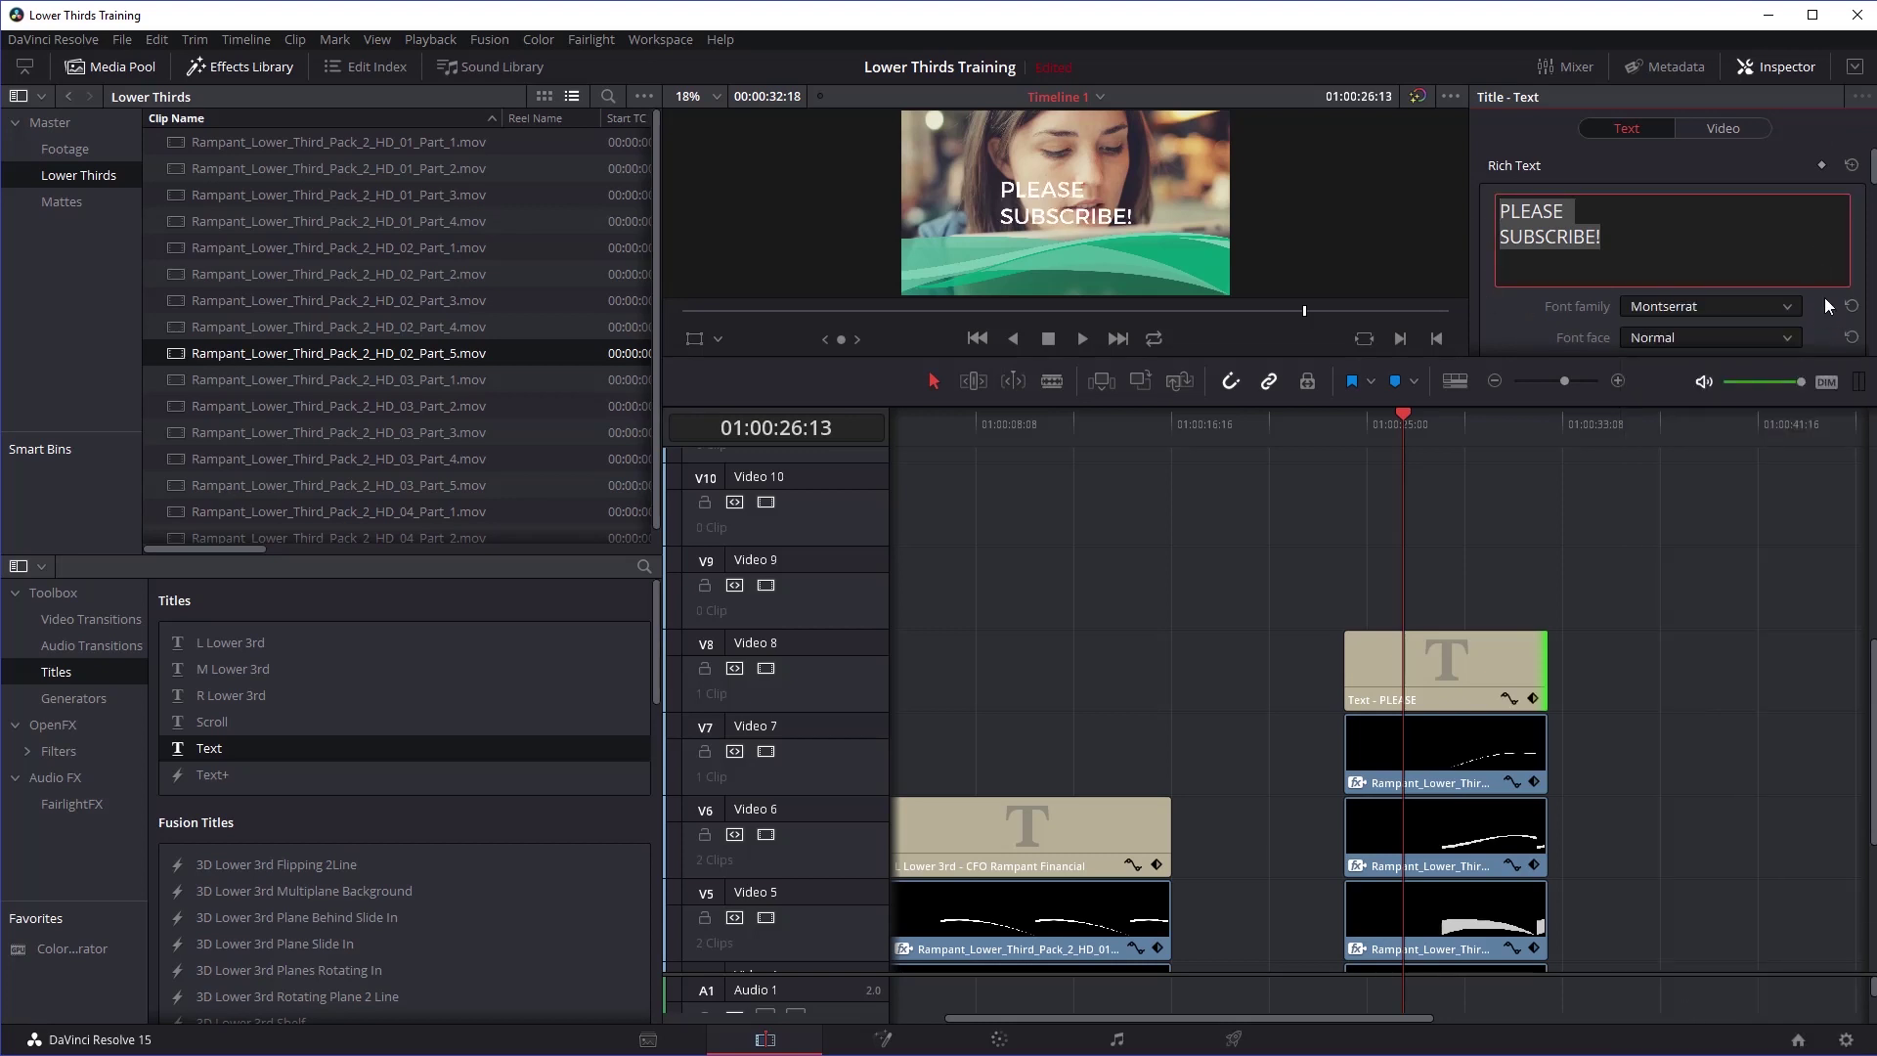
# Step: Move the PLEASE SUBSCRIBE! title down and to the left so it sits over the green lower third
pyautogui.scroll(-4, 1822, 296)
pyautogui.scroll(-2, 1798, 254)
pyautogui.moveTo(1767, 326); pyautogui.dragTo(1622, 326)
pyautogui.scroll(6, 1729, 201)
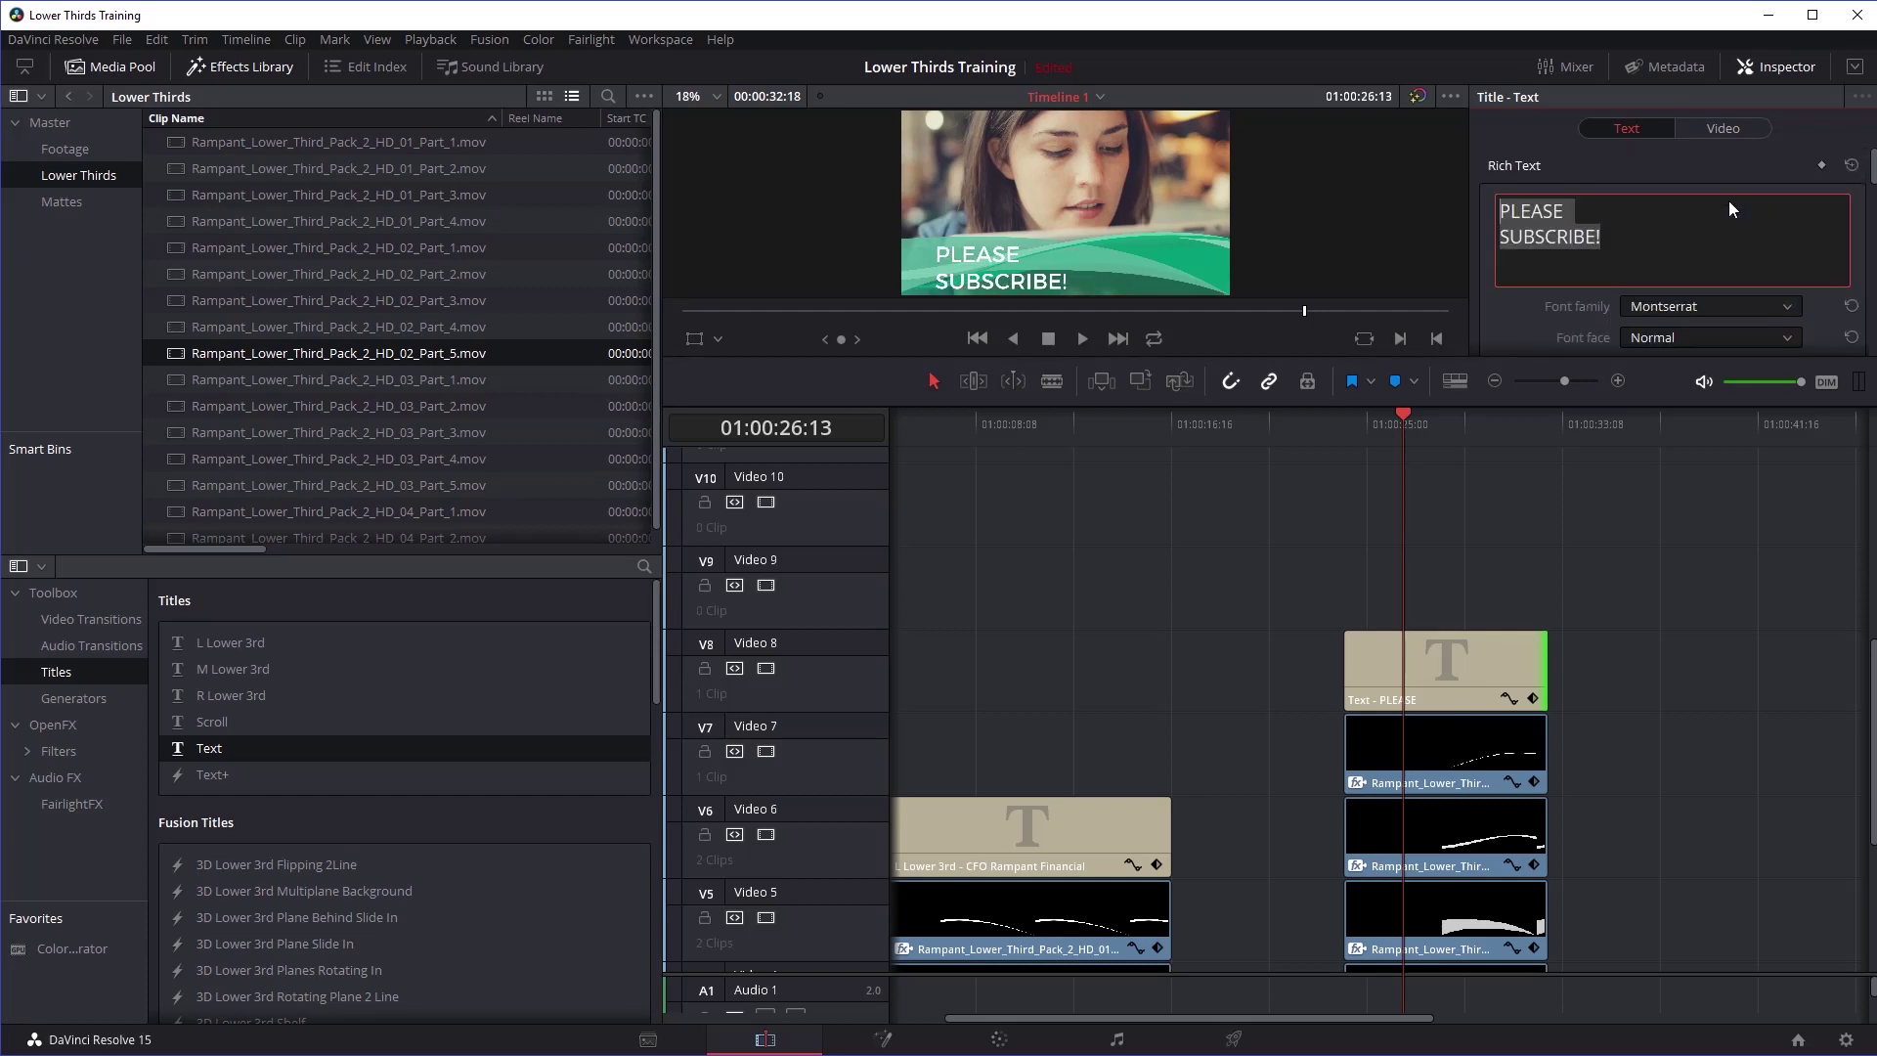
# Step: Tighten the PLEASE SUBSCRIBE! title's line spacing to about -38 and position it at X 563, Y 164
pyautogui.scroll(-6, 1662, 244)
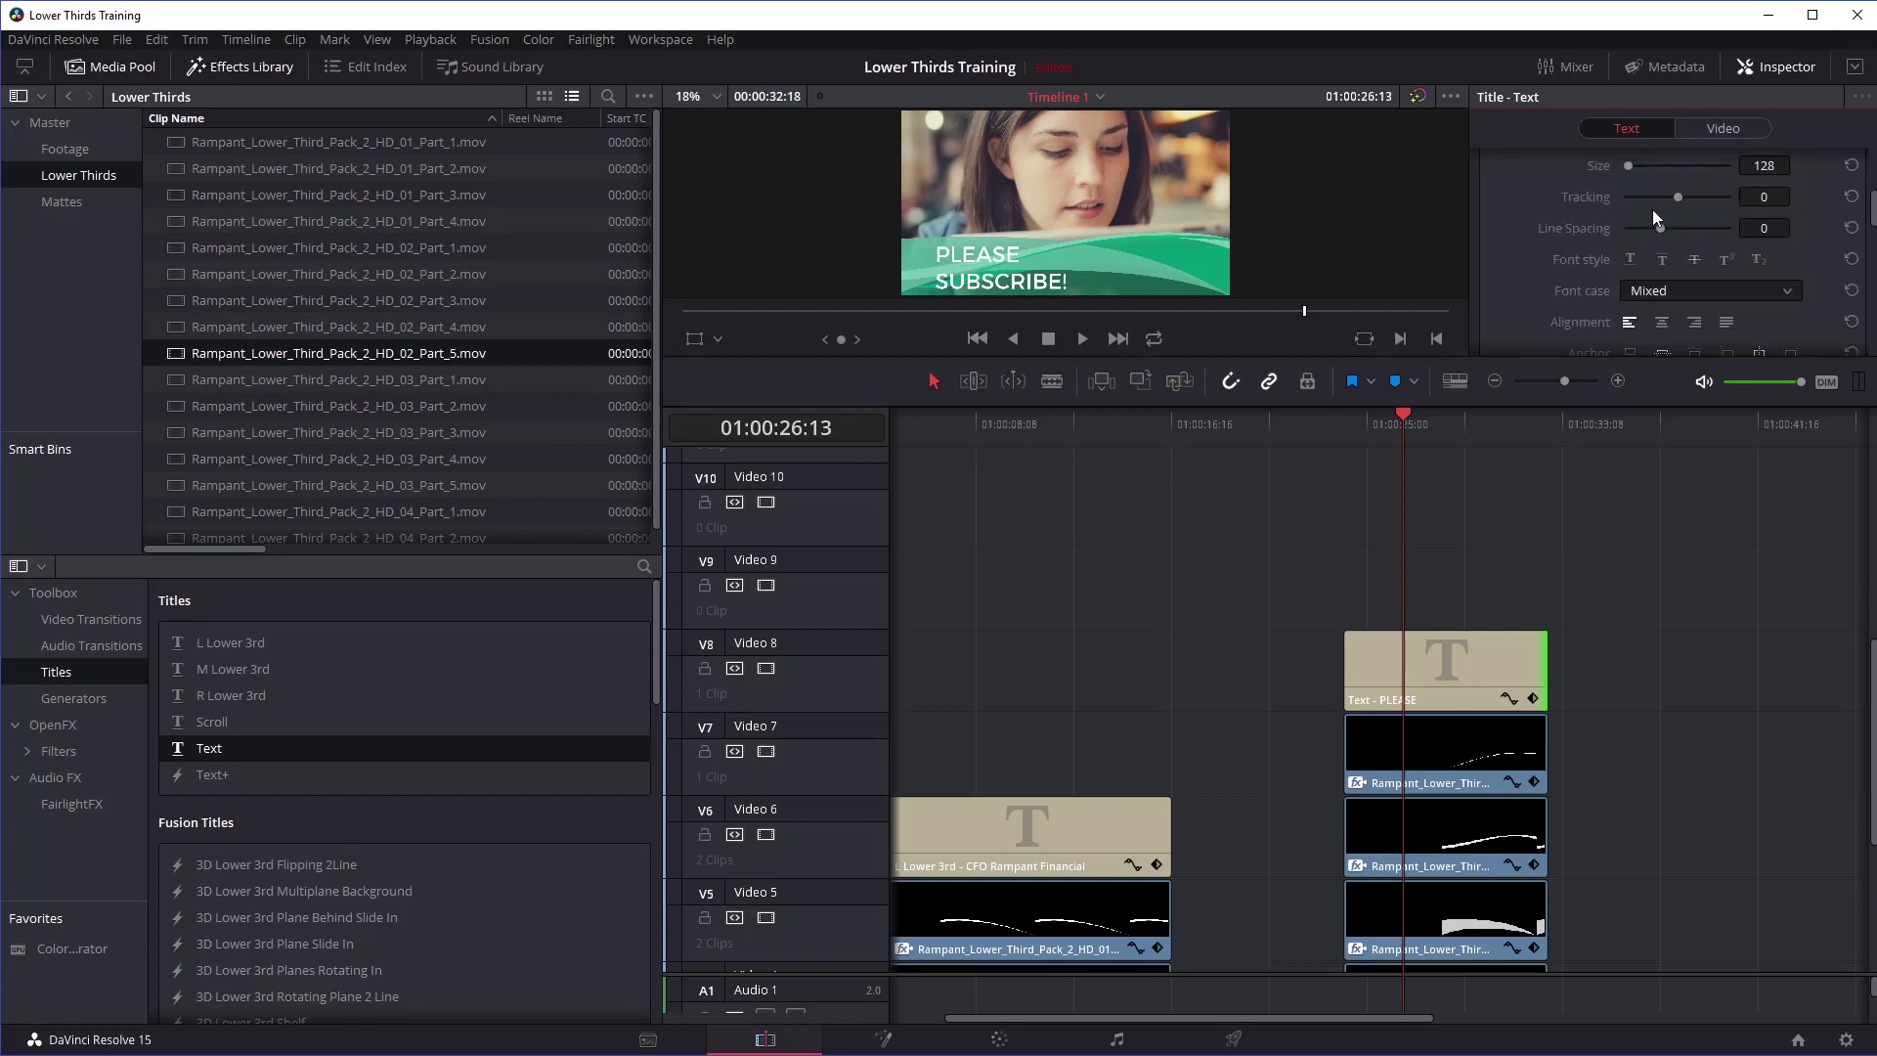
pyautogui.moveTo(1656, 226); pyautogui.dragTo(1653, 228)
pyautogui.moveTo(1796, 229); pyautogui.dragTo(1796, 227)
pyautogui.scroll(-5, 1812, 229)
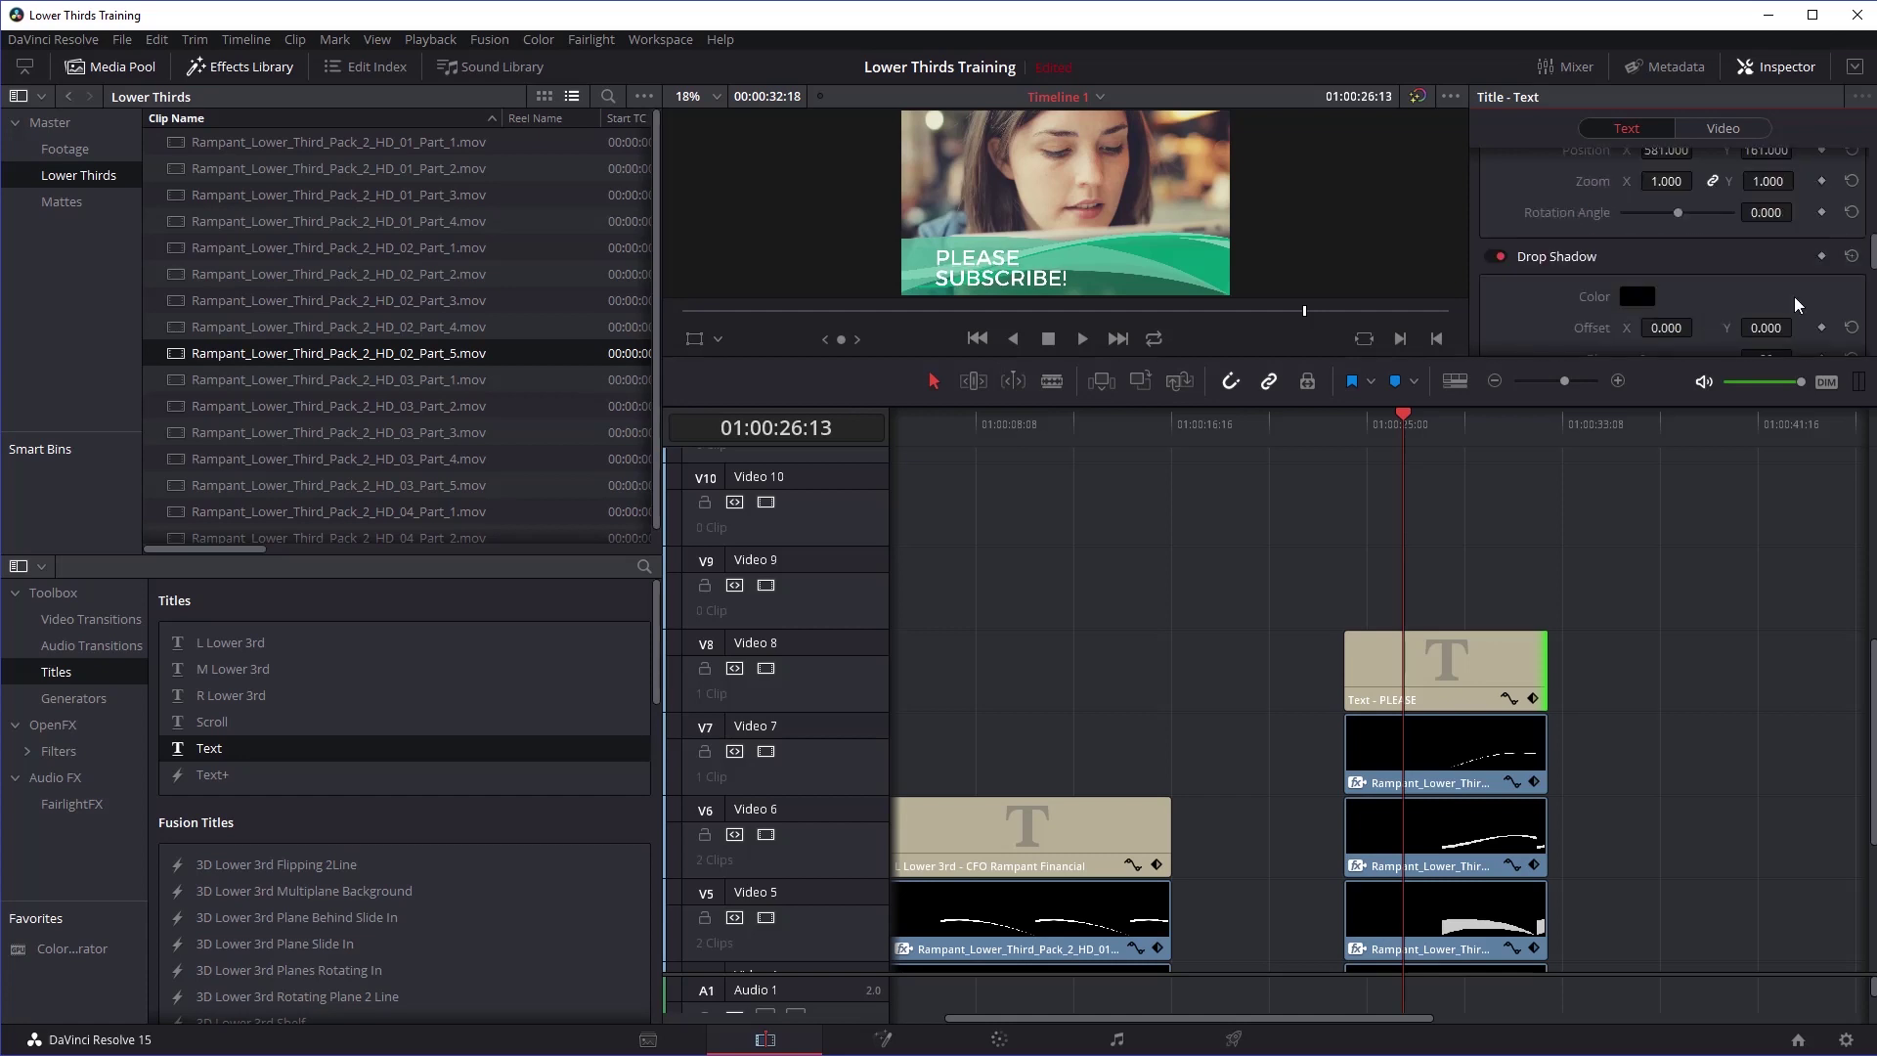
pyautogui.scroll(2, 1779, 315)
pyautogui.moveTo(1774, 208); pyautogui.dragTo(1662, 210)
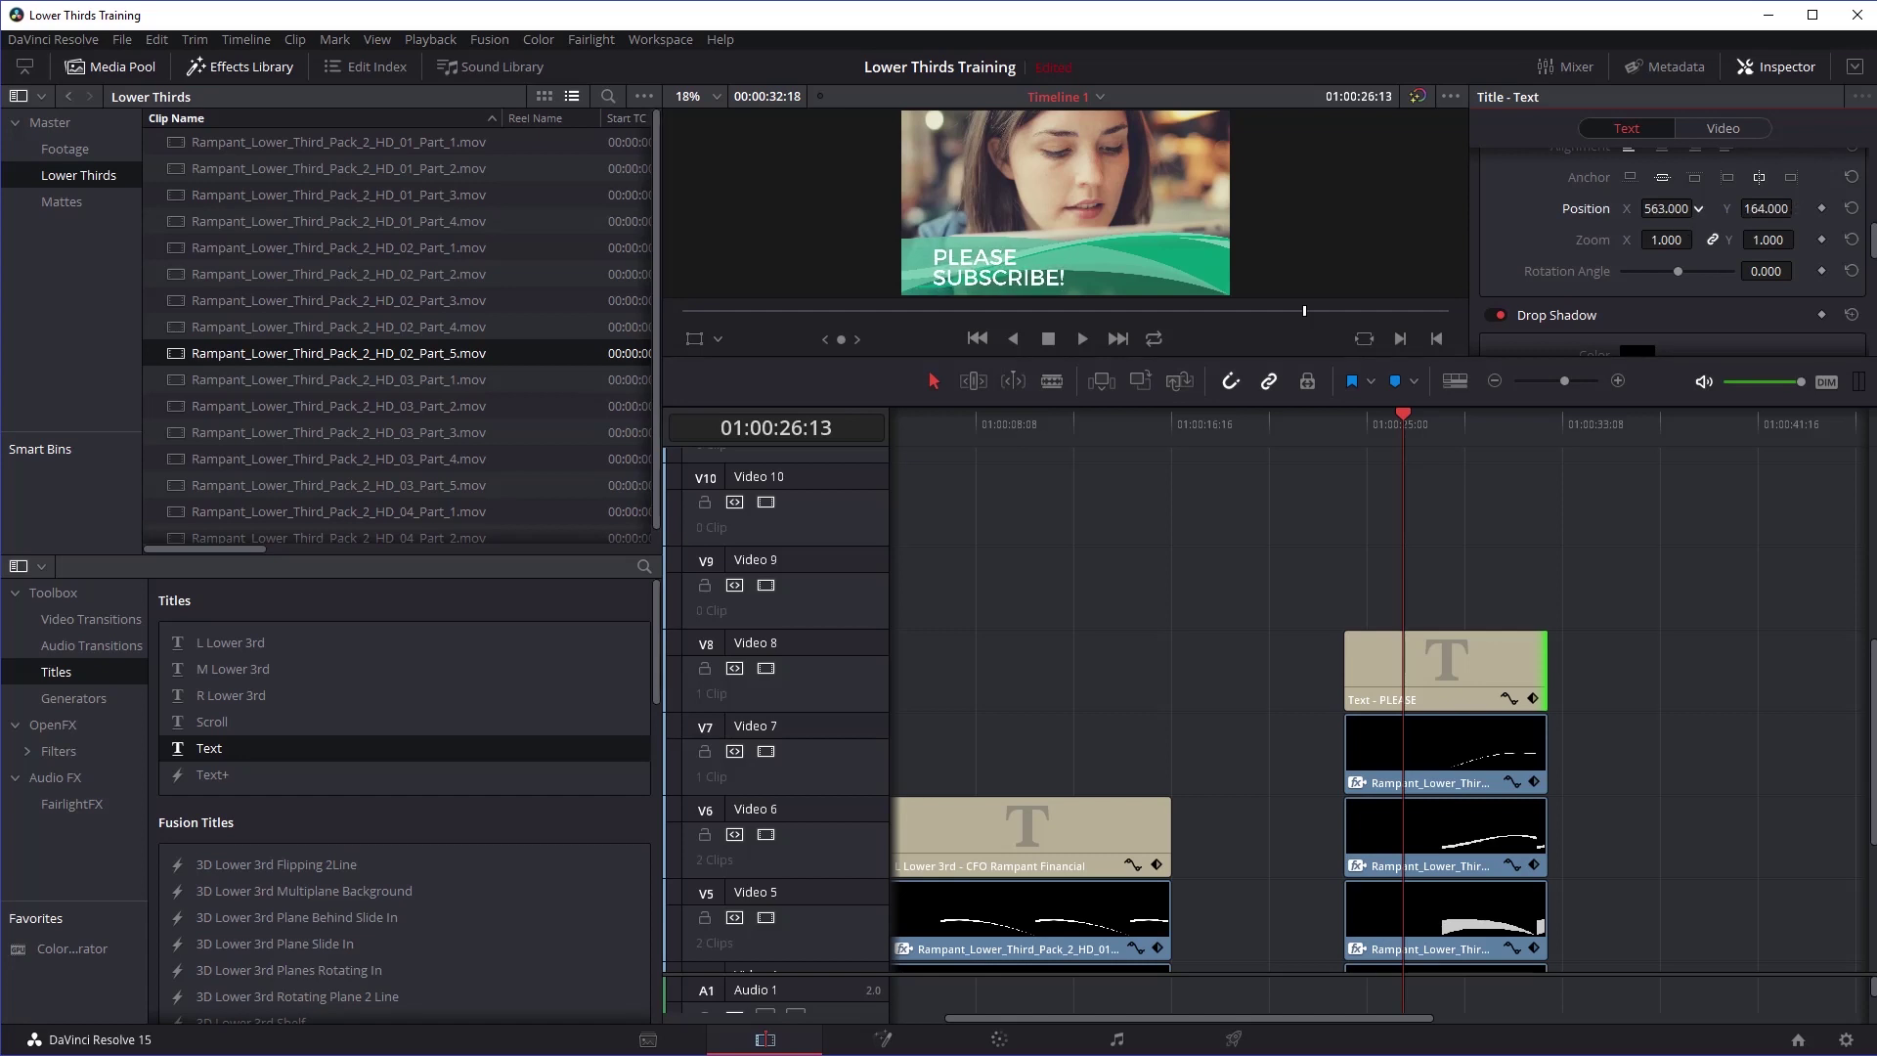
# Step: Add a Text title on Video 9 above the PLEASE SUBSCRIBE! title, reading NEW TUTORIALS and EVERY WEEK on two lines
pyautogui.moveTo(210, 747); pyautogui.dragTo(1546, 600)
pyautogui.doubleClick(1522, 214)
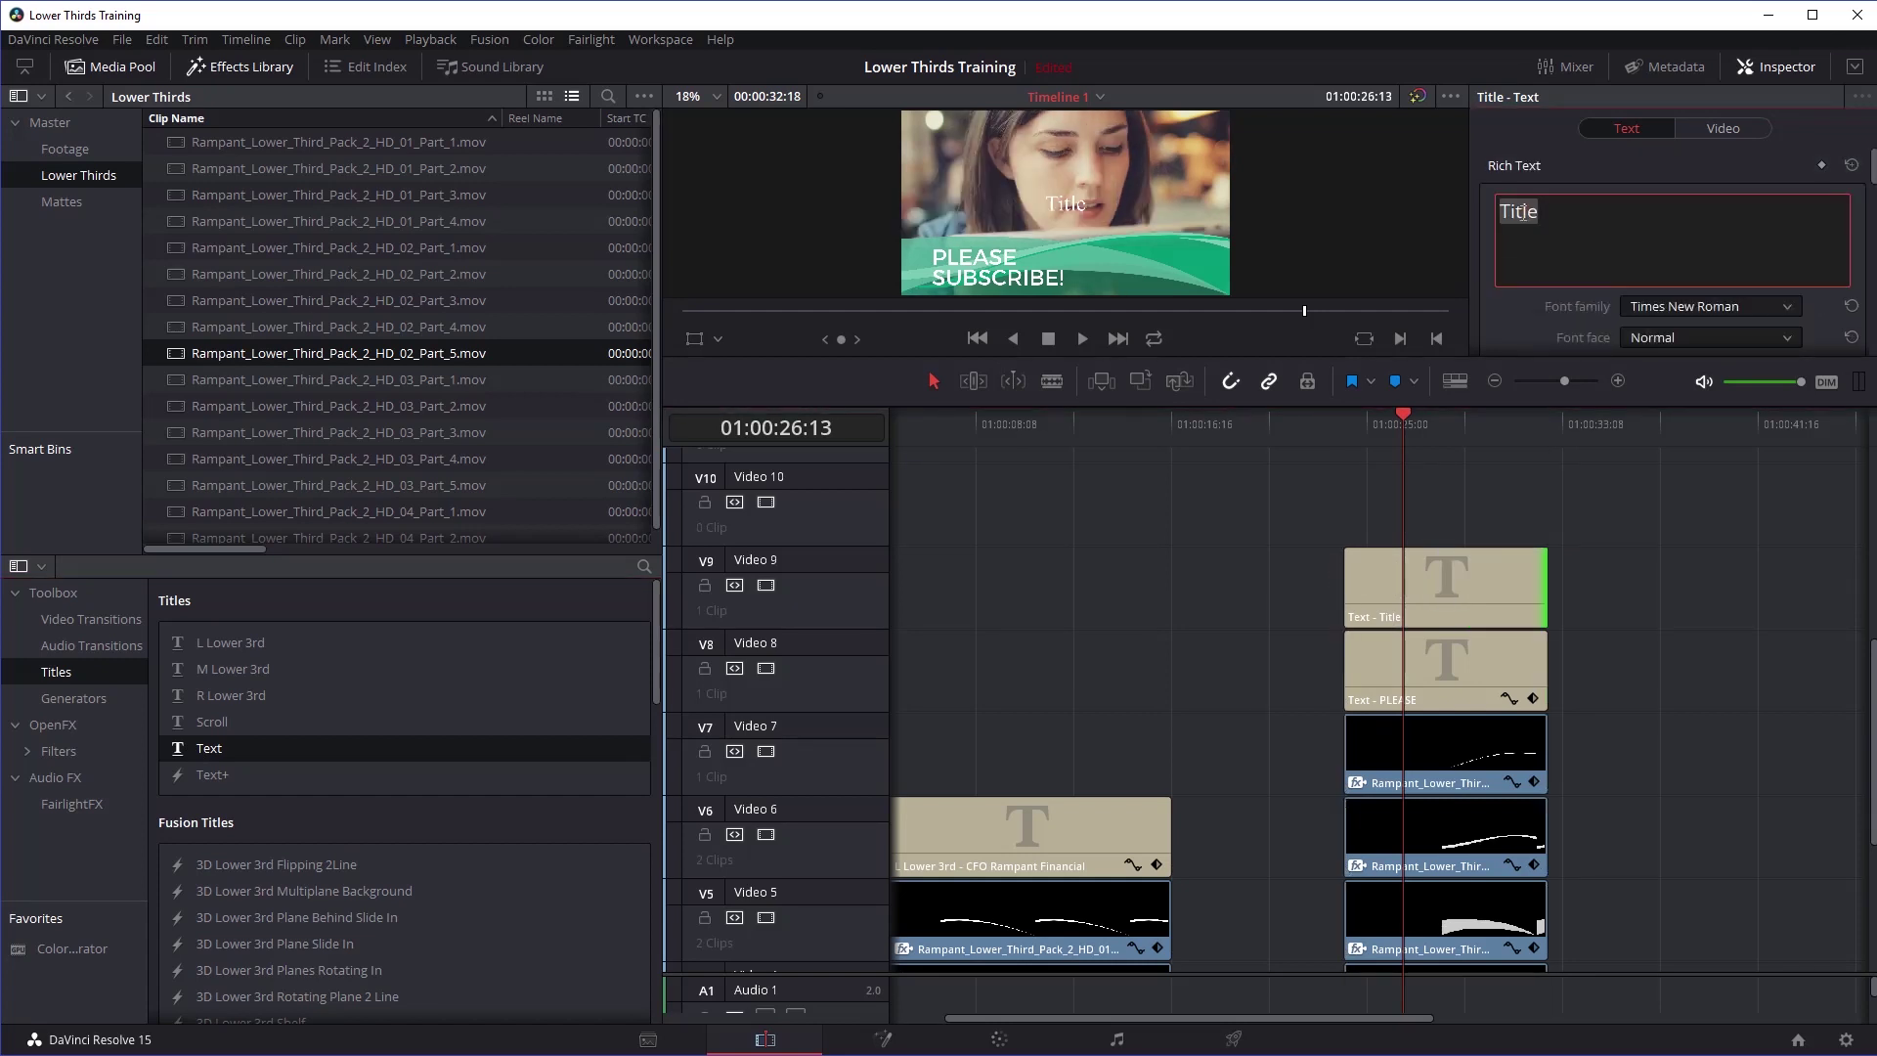
pyautogui.write('NEW TUTORIALS')
pyautogui.press('Return')
pyautogui.write('EVERY WEEK')
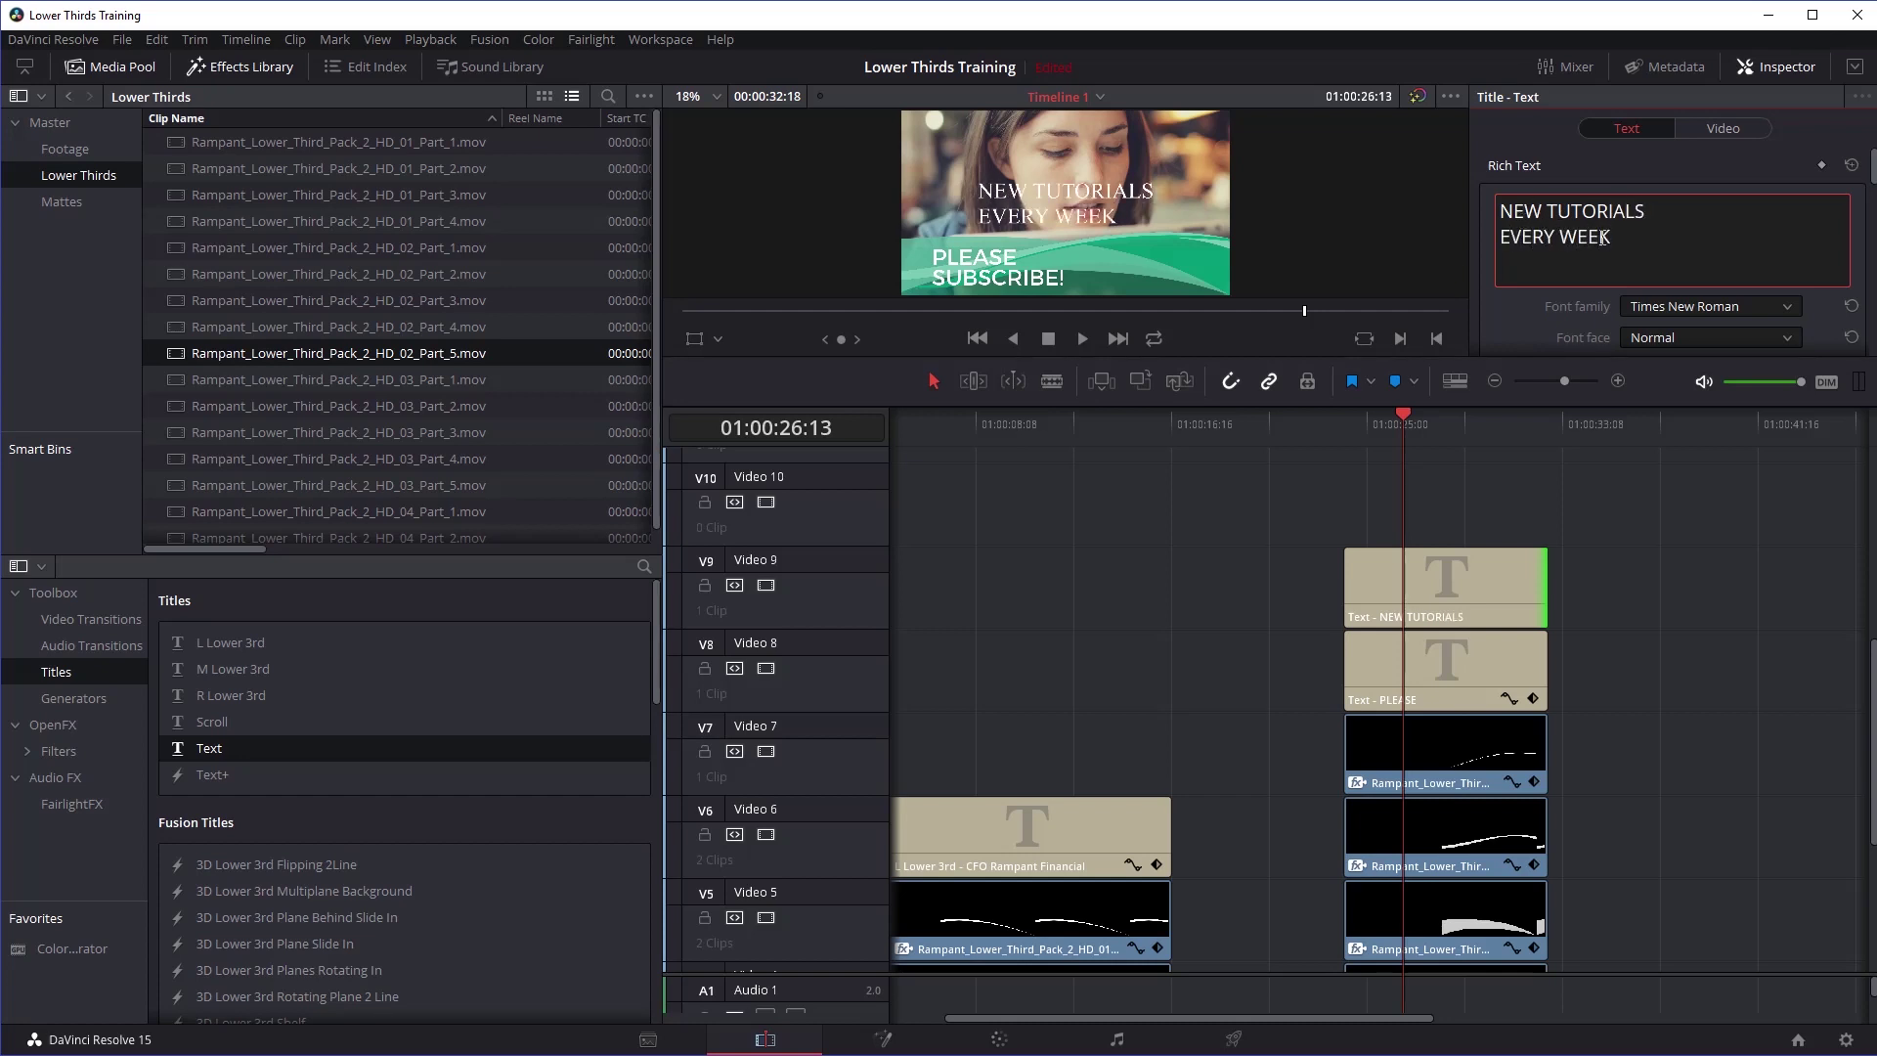
# Step: Set the font family of the whole NEW TUTORIALS EVERY WEEK title to Montserrat
pyautogui.hotkey('ctrl', 'a')
pyautogui.click(1656, 306)
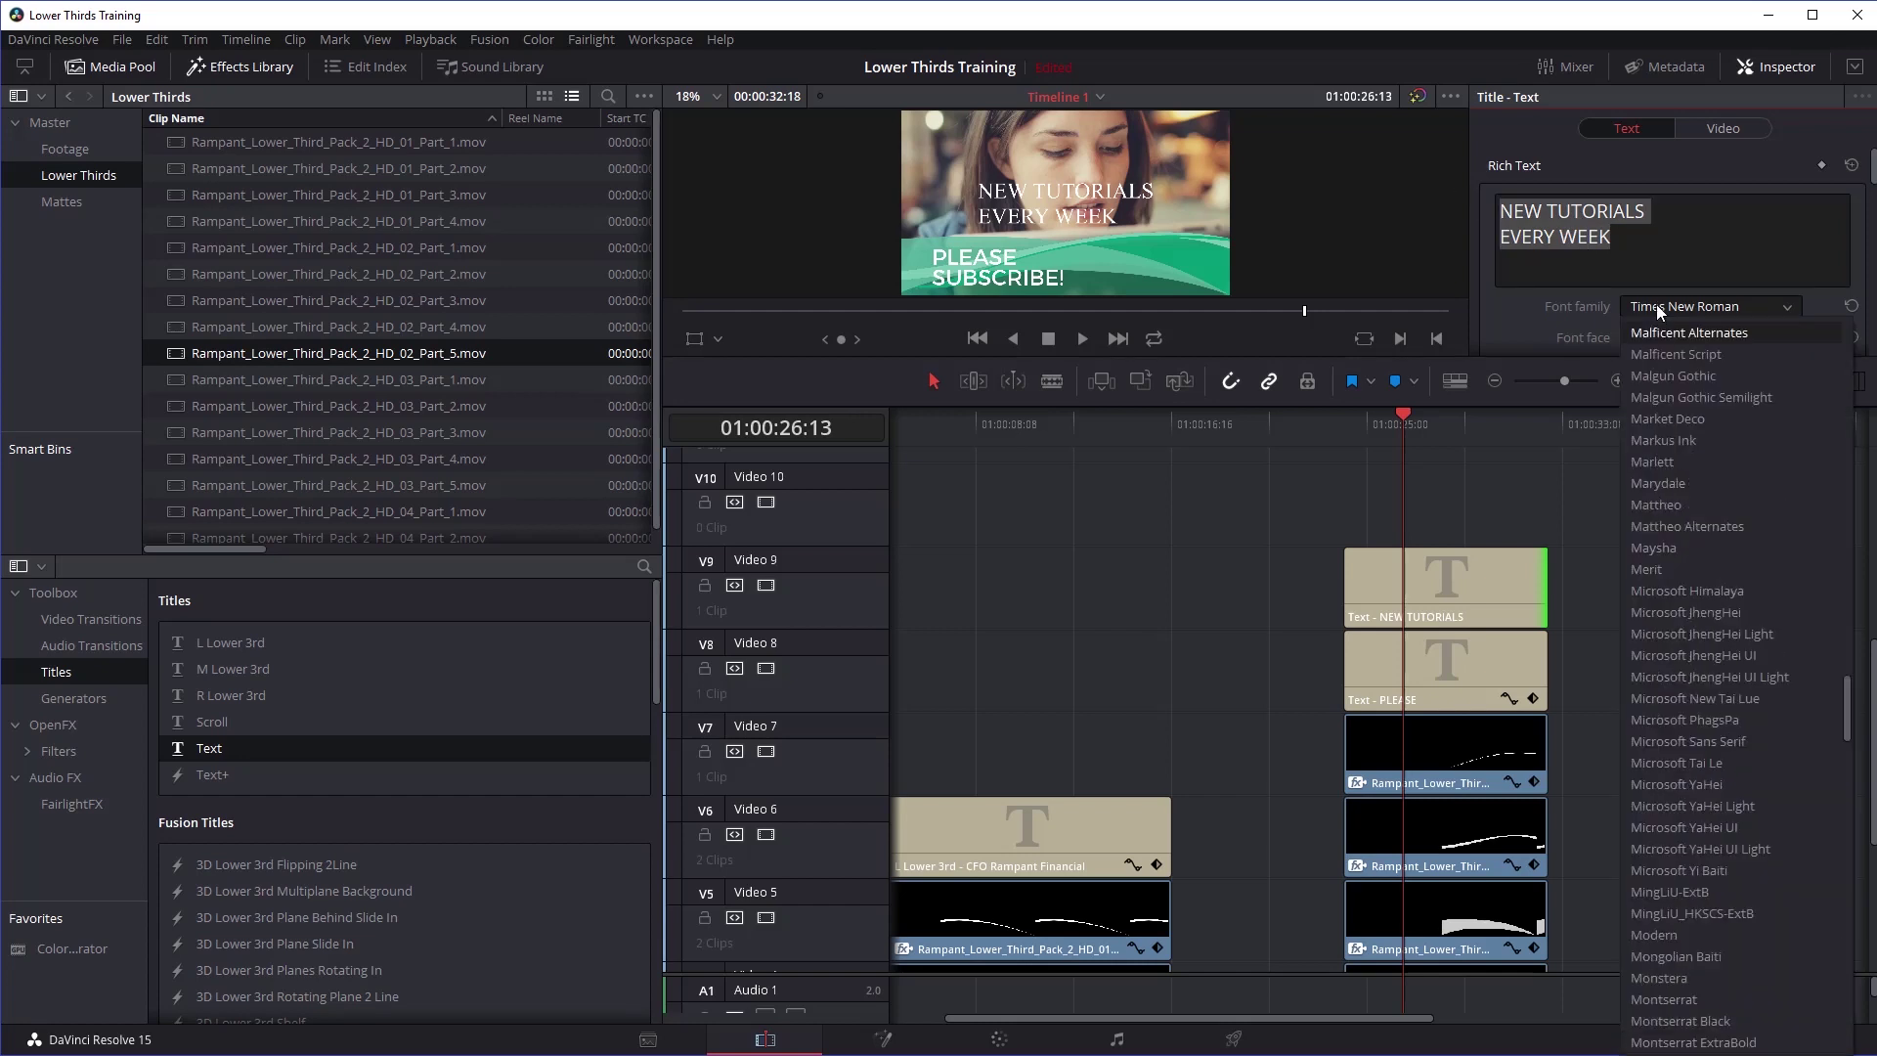
pyautogui.click(1693, 997)
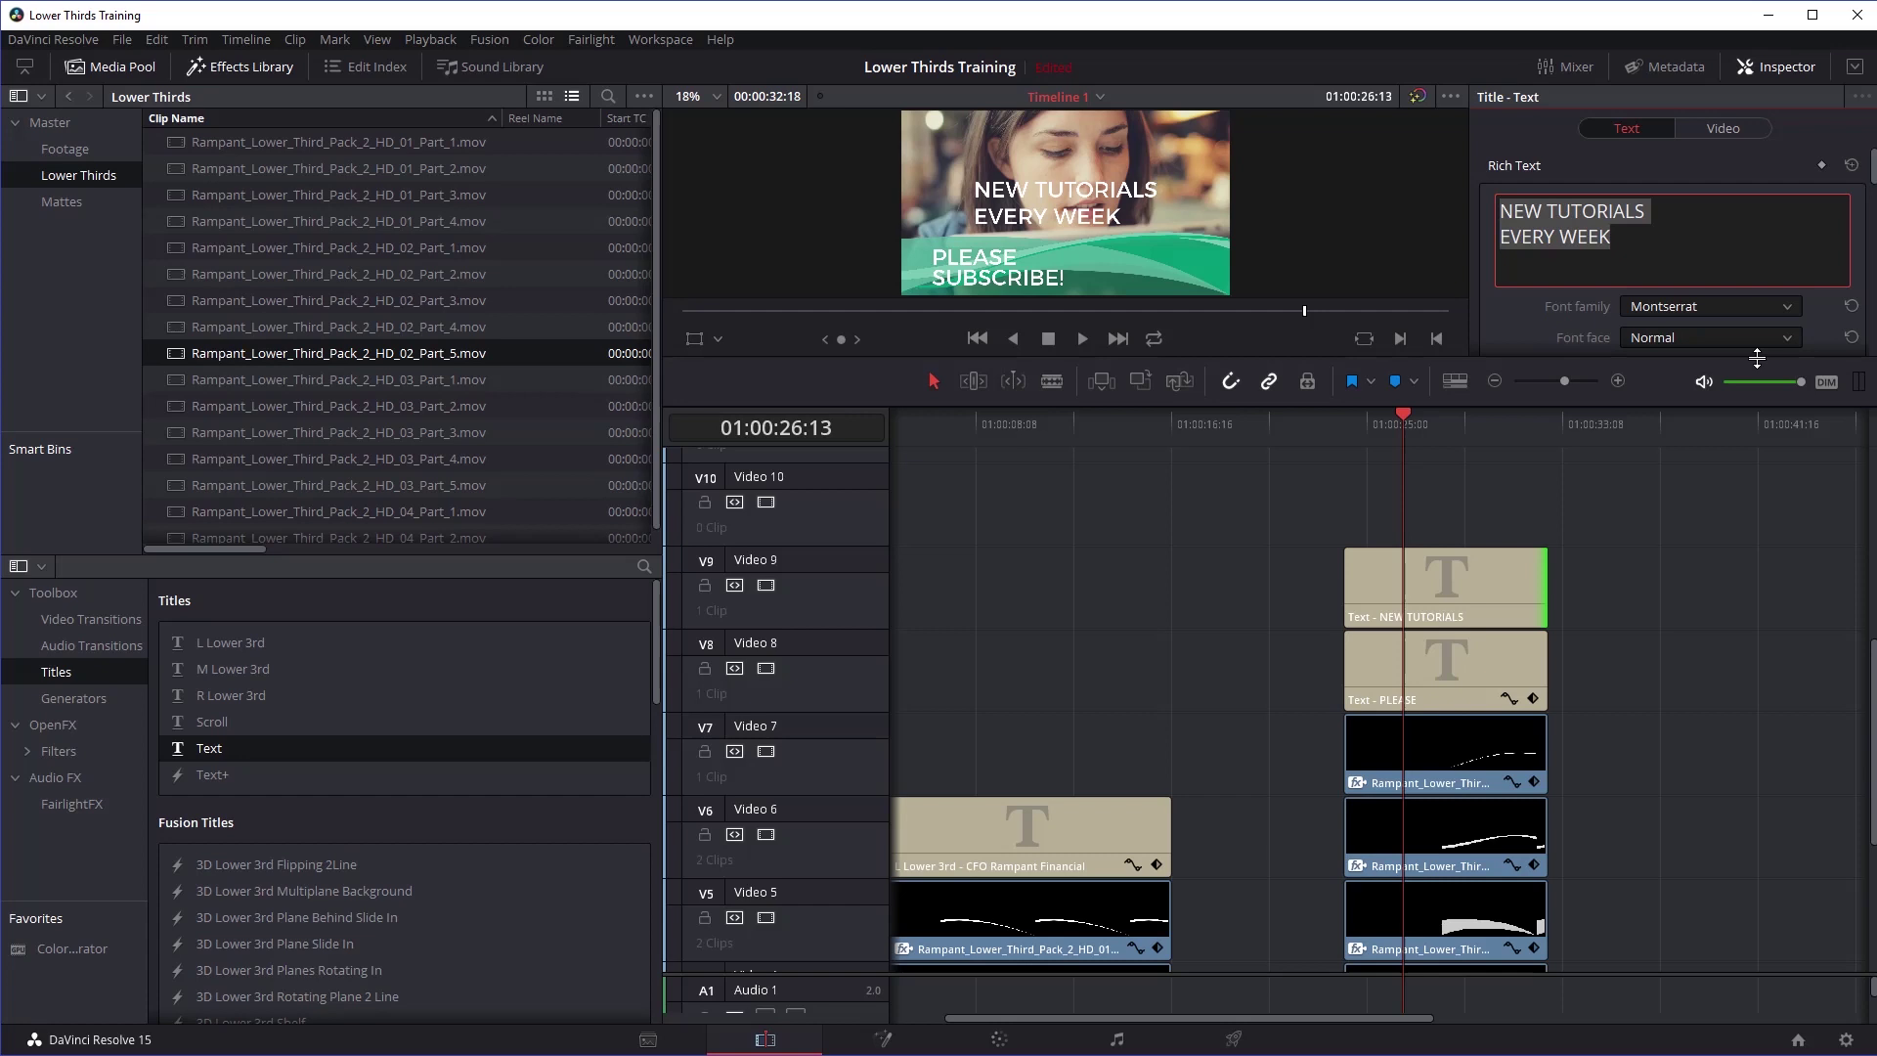
# Step: Set the NEW TUTORIALS EVERY WEEK title to size 97 and line spacing -23, positioned at X 1399, Y 169 over the green band
pyautogui.tripleClick(1585, 237)
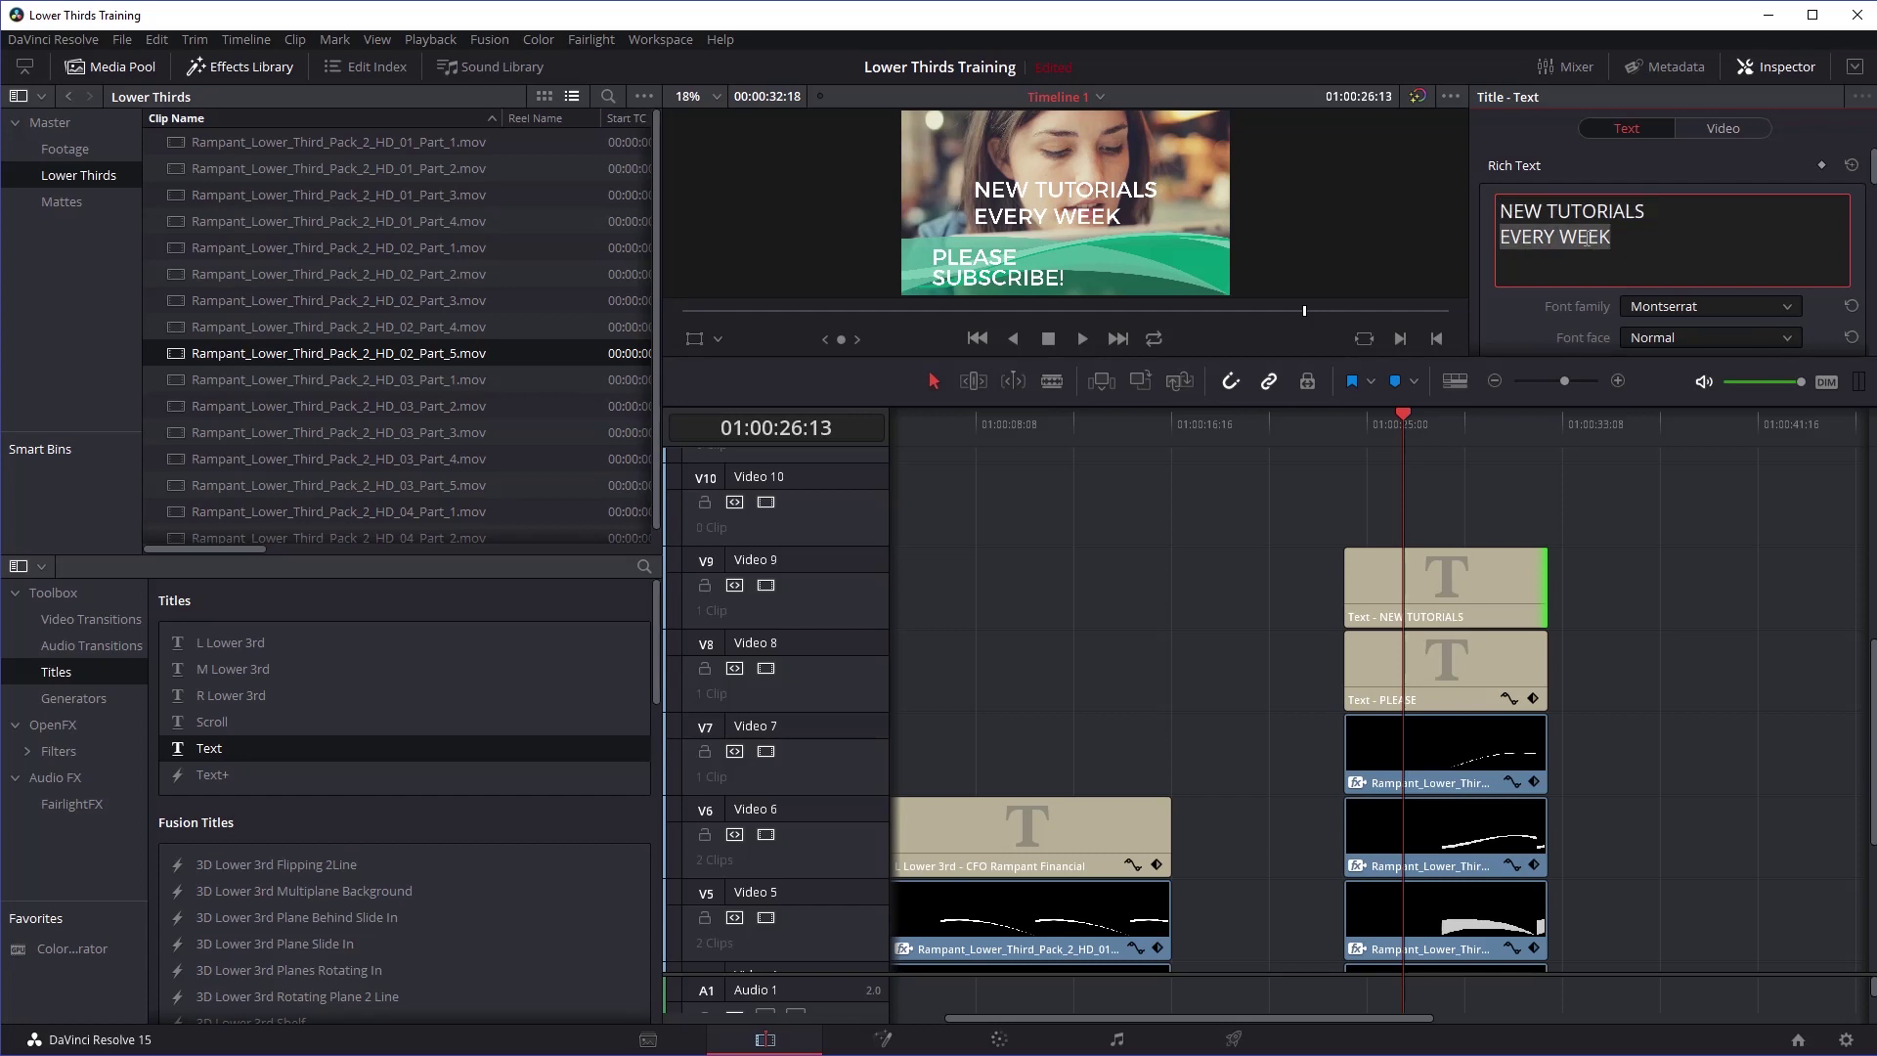
pyautogui.scroll(-6, 1802, 309)
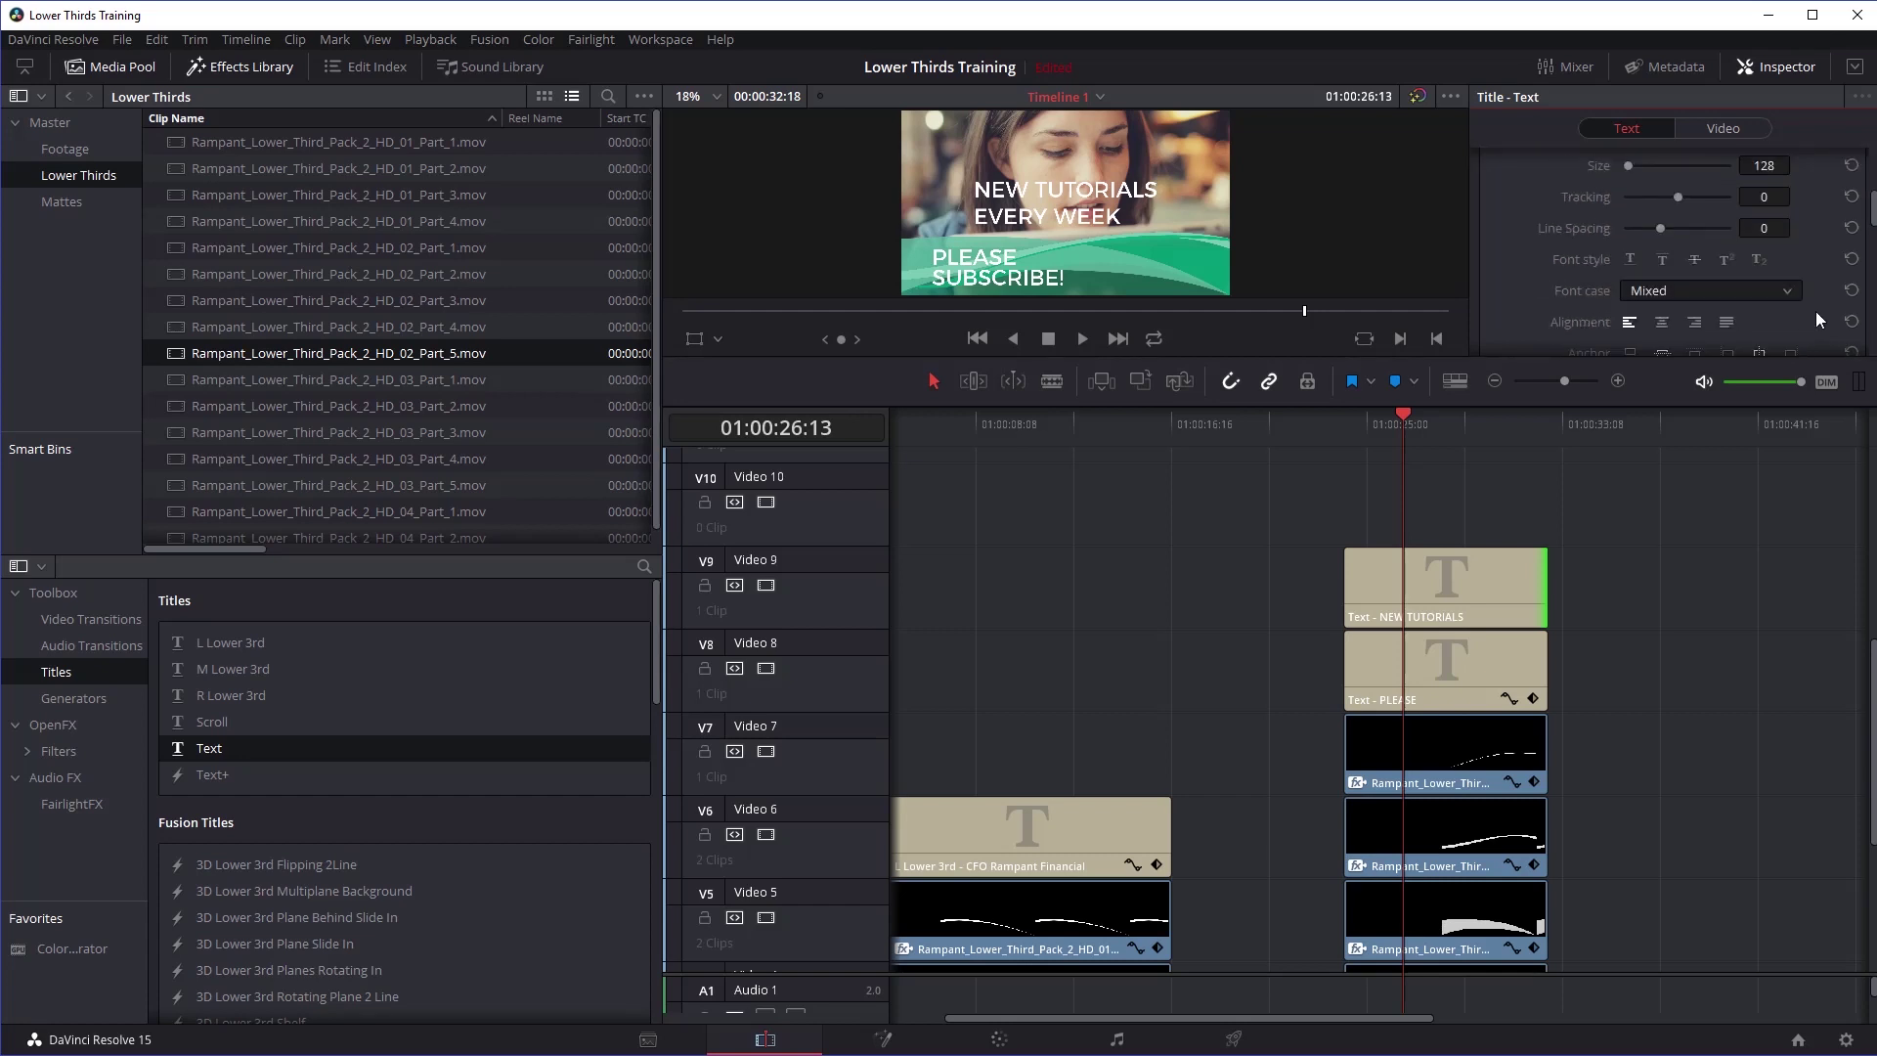
pyautogui.moveTo(1759, 268); pyautogui.dragTo(1670, 244)
pyautogui.scroll(3, 1717, 254)
pyautogui.moveTo(1788, 219)
pyautogui.mouseDown()
pyautogui.moveTo(1805, 219)
pyautogui.moveTo(1767, 227)
pyautogui.mouseUp()
pyautogui.scroll(3, 1621, 243)
pyautogui.scroll(-3, 1629, 211)
pyautogui.scroll(-2, 1703, 274)
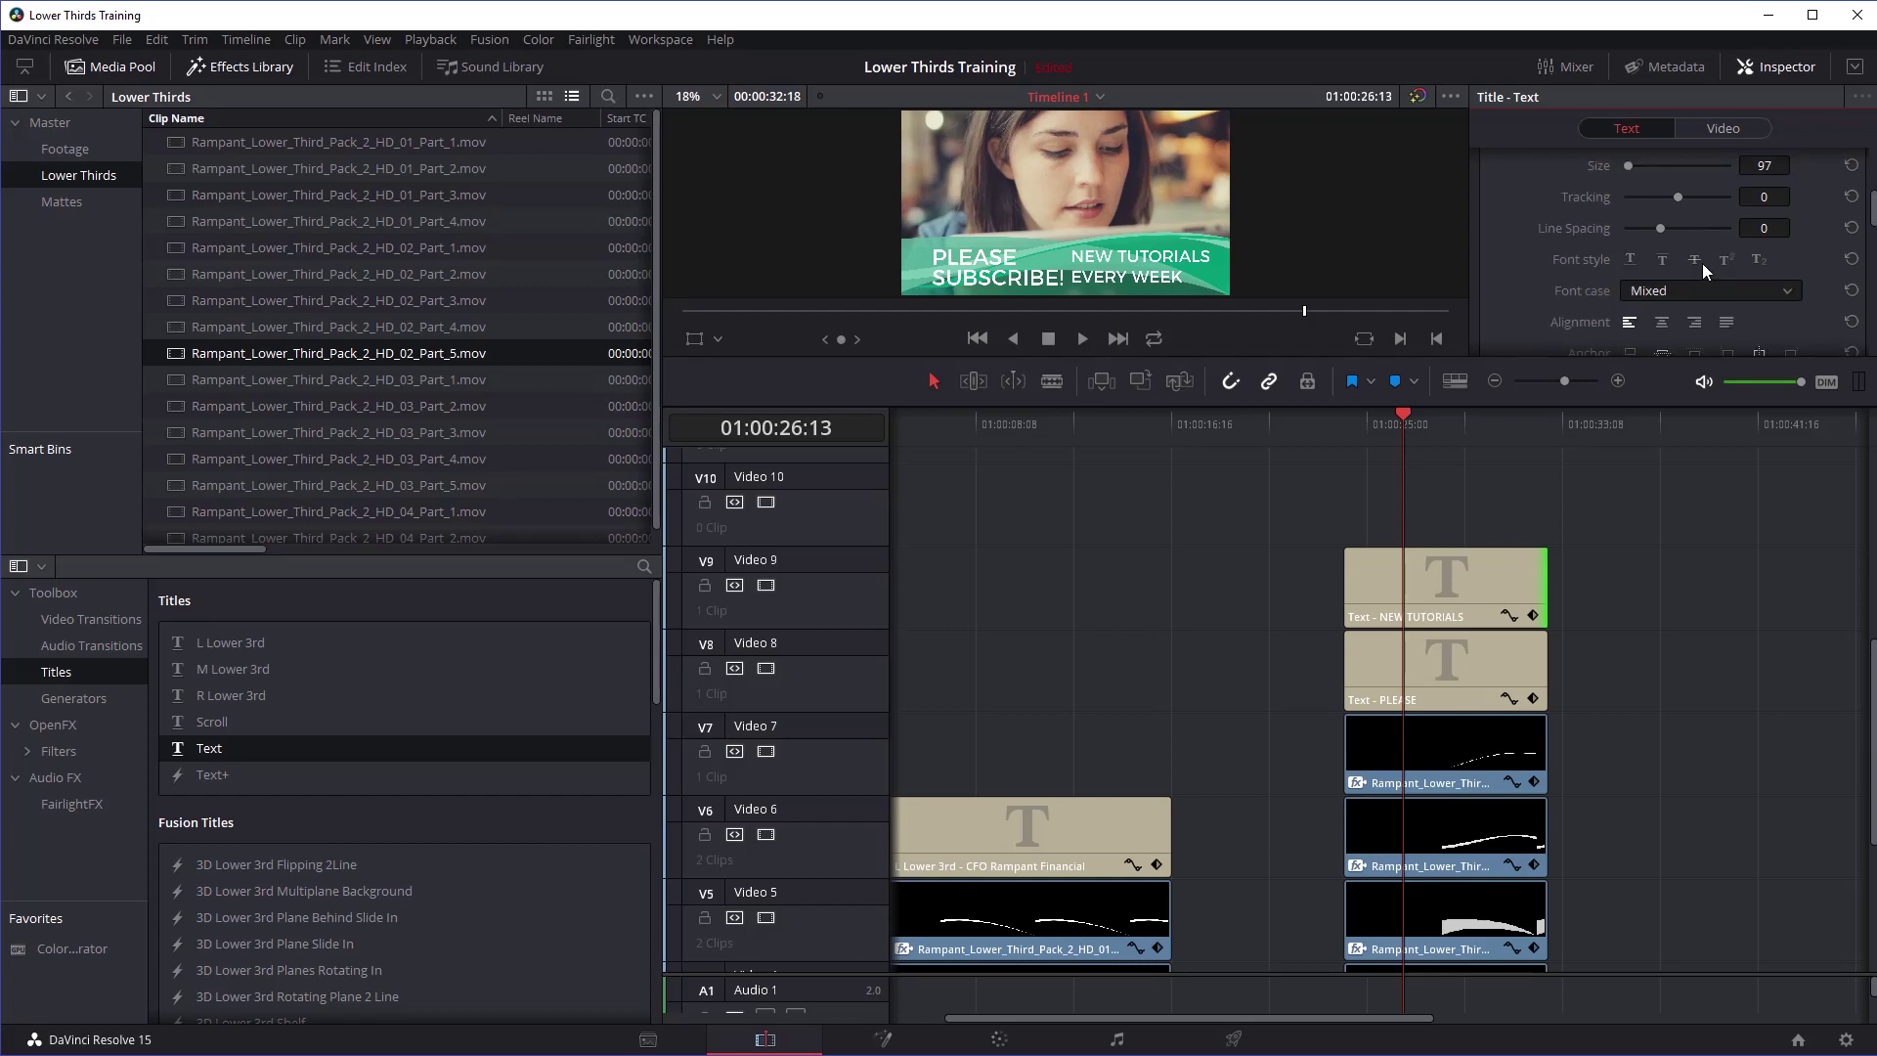
pyautogui.moveTo(1764, 228); pyautogui.dragTo(1710, 237)
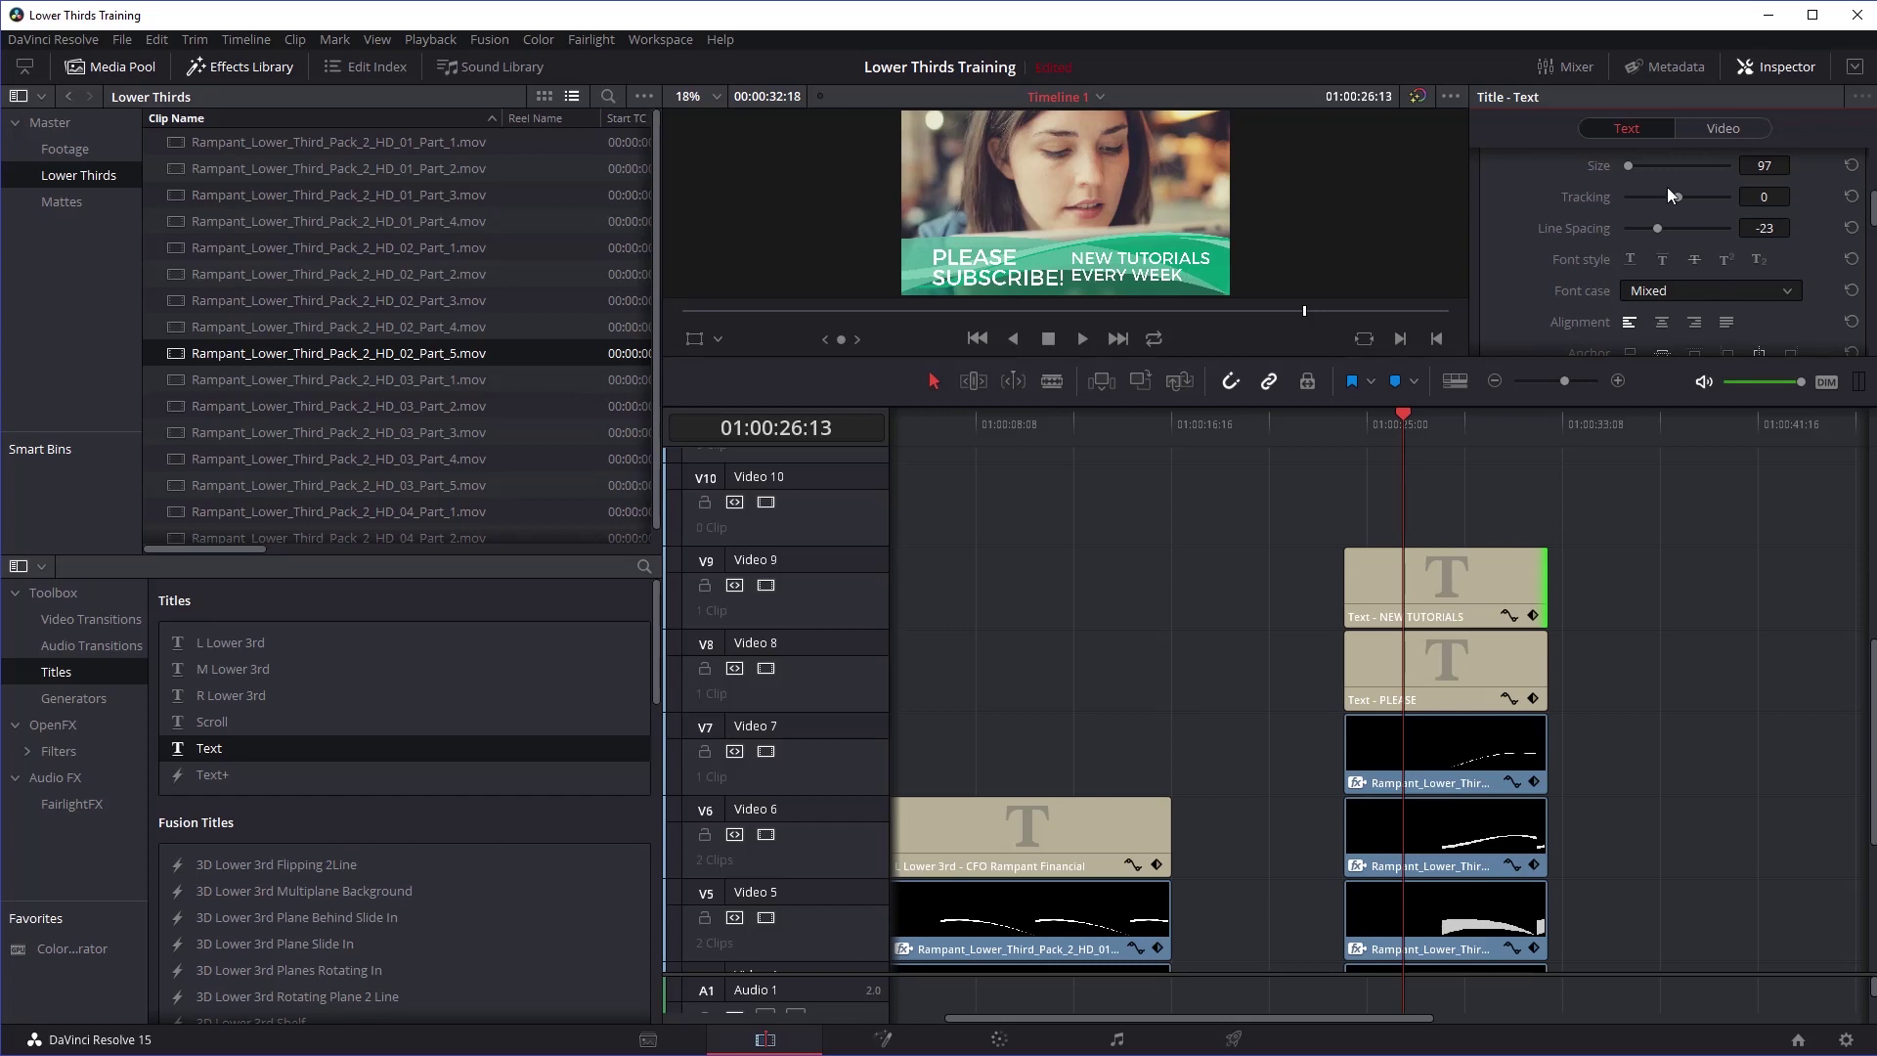
# Step: Reduce the PLEASE SUBSCRIBE! title to size 117 and shift it slightly left and up on the green band
pyautogui.click(1503, 650)
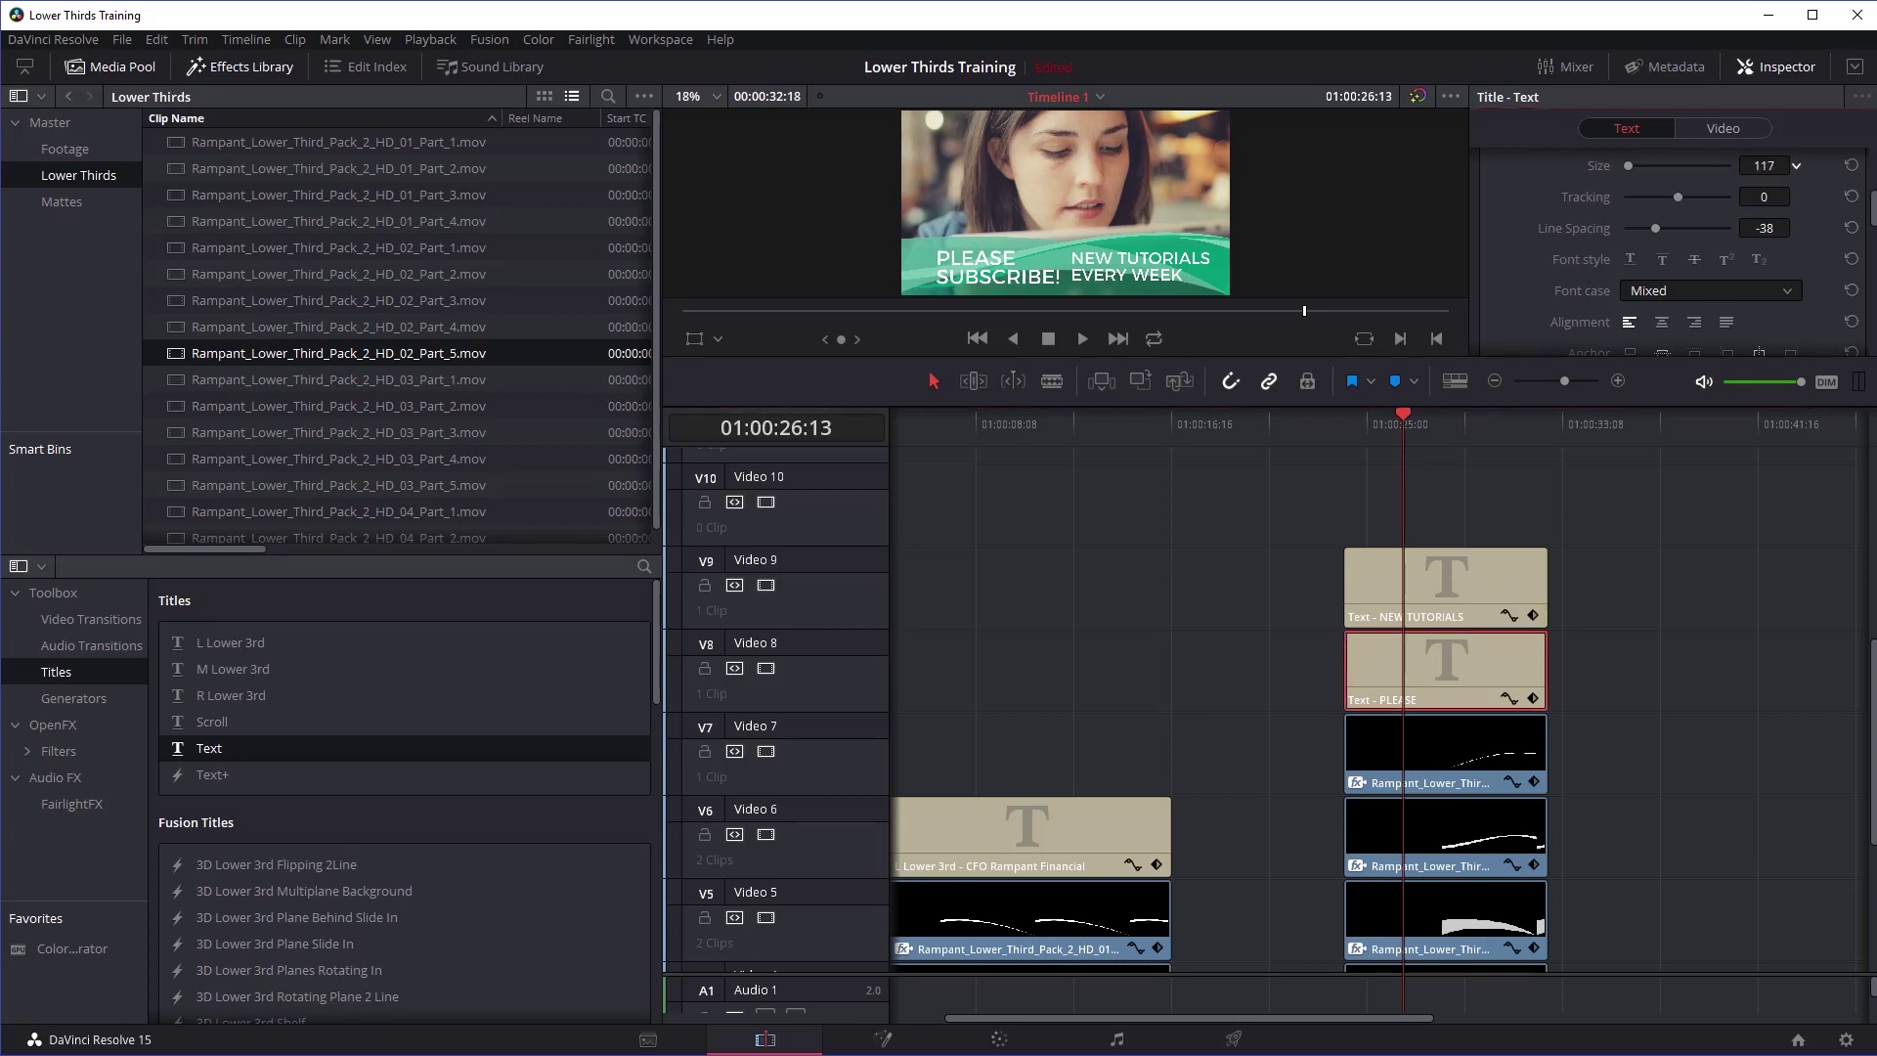
pyautogui.scroll(-3, 1771, 205)
pyautogui.moveTo(1665, 266); pyautogui.dragTo(1638, 267)
pyautogui.moveTo(1765, 267); pyautogui.dragTo(1807, 267)
# Step: Shift the NEW TUTORIALS EVERY WEEK title slightly right and up within the green band
pyautogui.click(1435, 588)
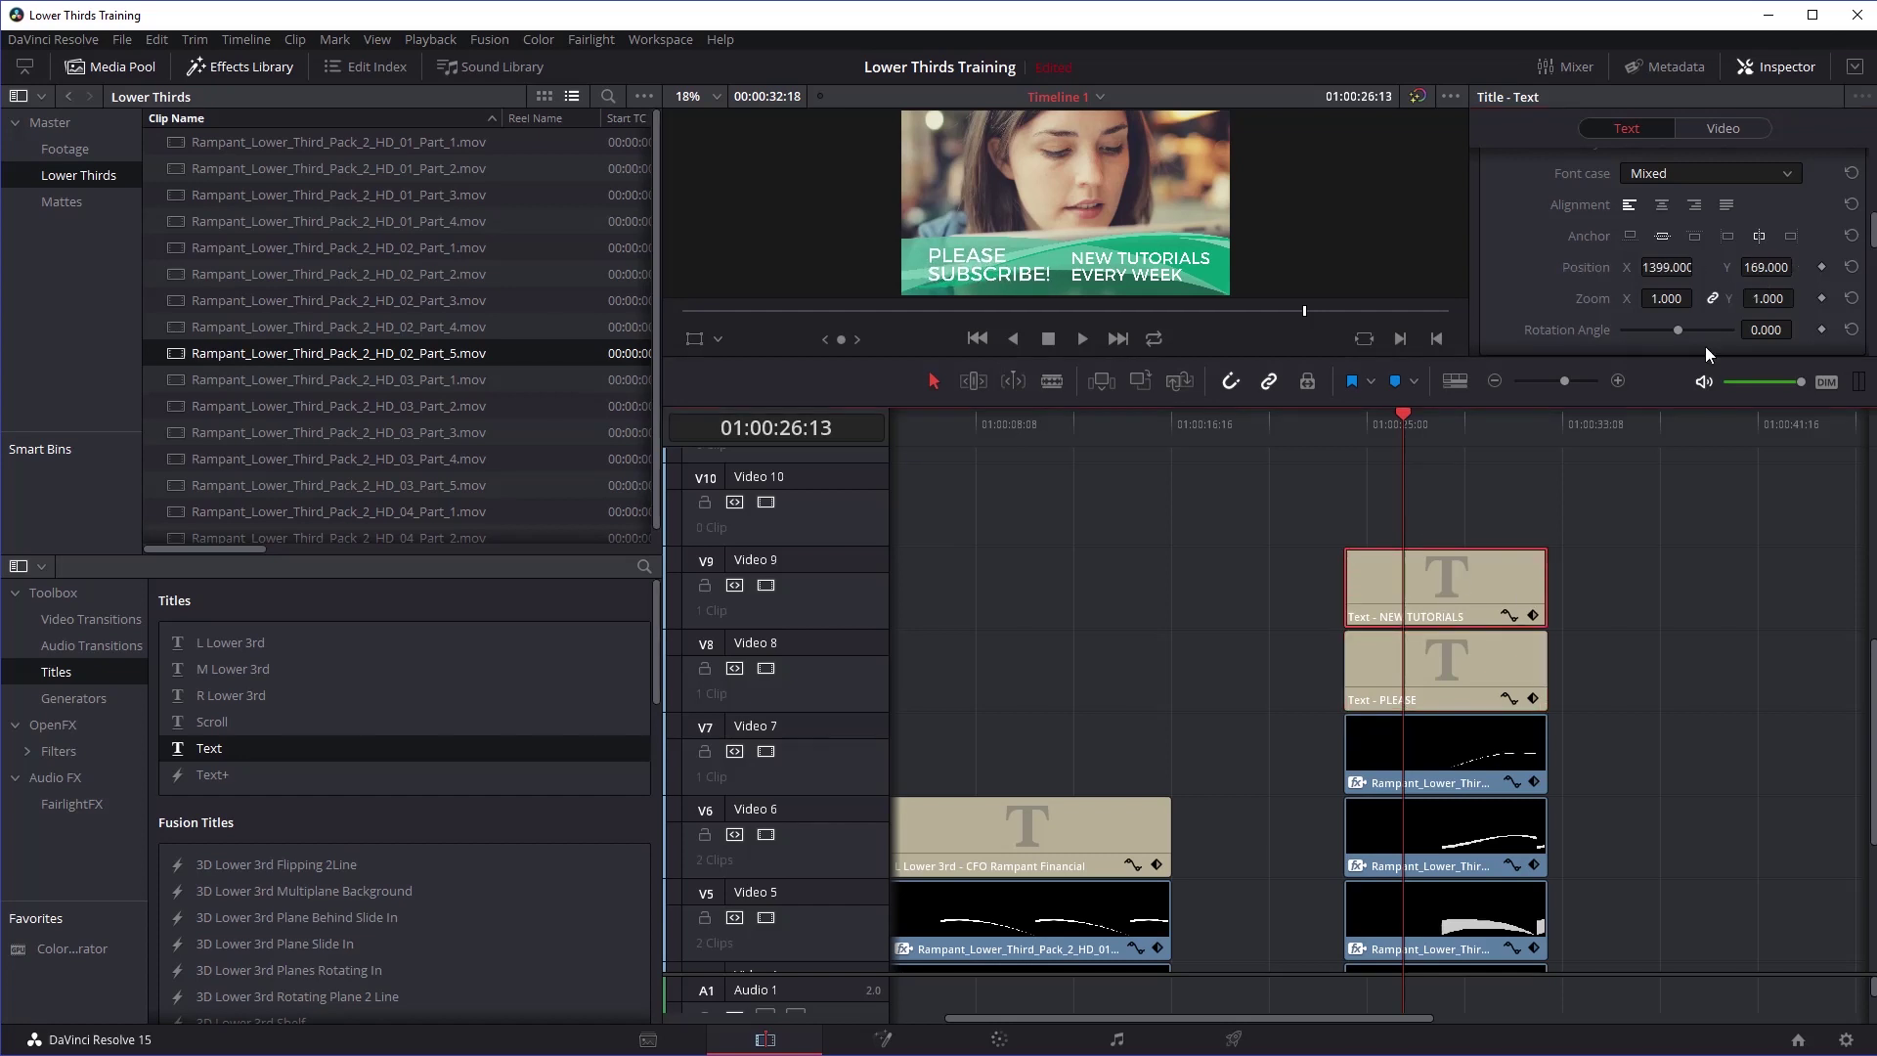
pyautogui.scroll(5, 1739, 267)
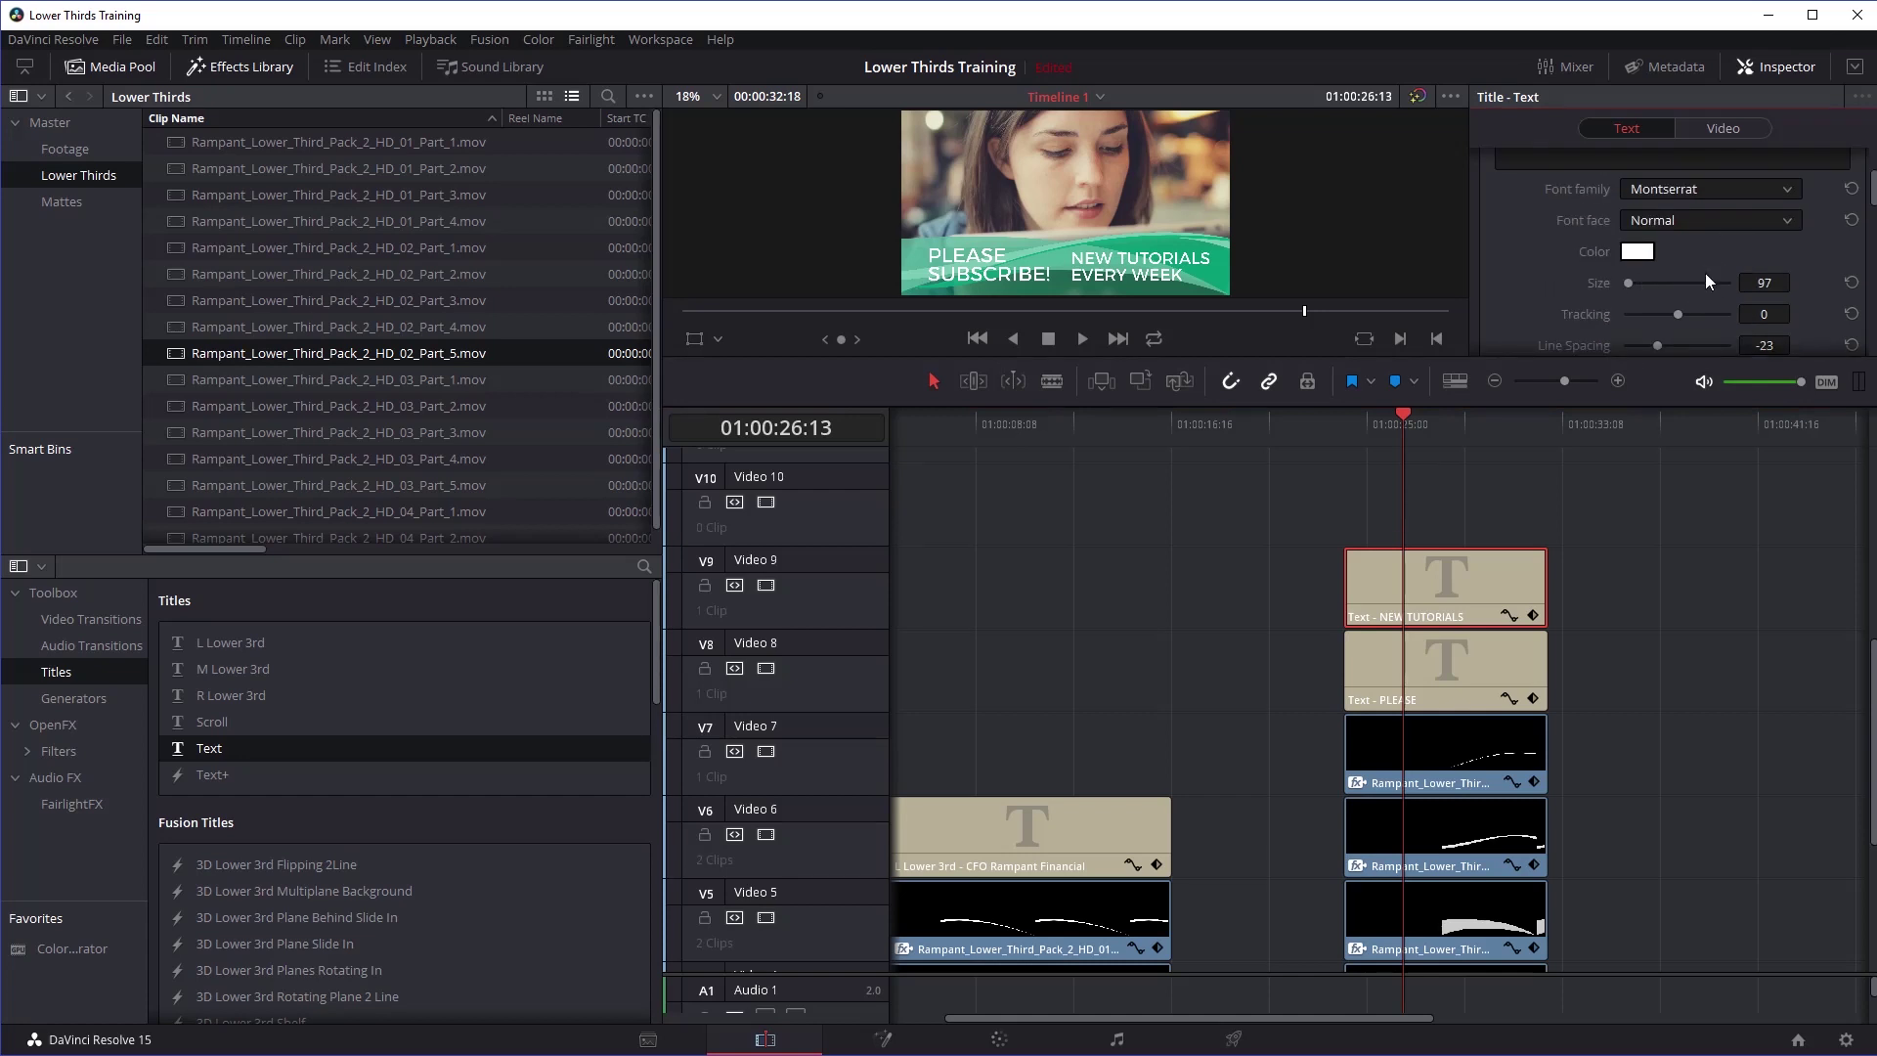
pyautogui.scroll(-5, 1681, 293)
pyautogui.moveTo(1666, 326); pyautogui.dragTo(1797, 325)
pyautogui.moveTo(1679, 326); pyautogui.dragTo(1698, 326)
# Step: Enlarge only the EVERY WEEK line to size 121 and fine-tune the title's position to X 1437, Y 184
pyautogui.scroll(5, 1646, 221)
pyautogui.tripleClick(1594, 238)
pyautogui.scroll(-3, 1760, 293)
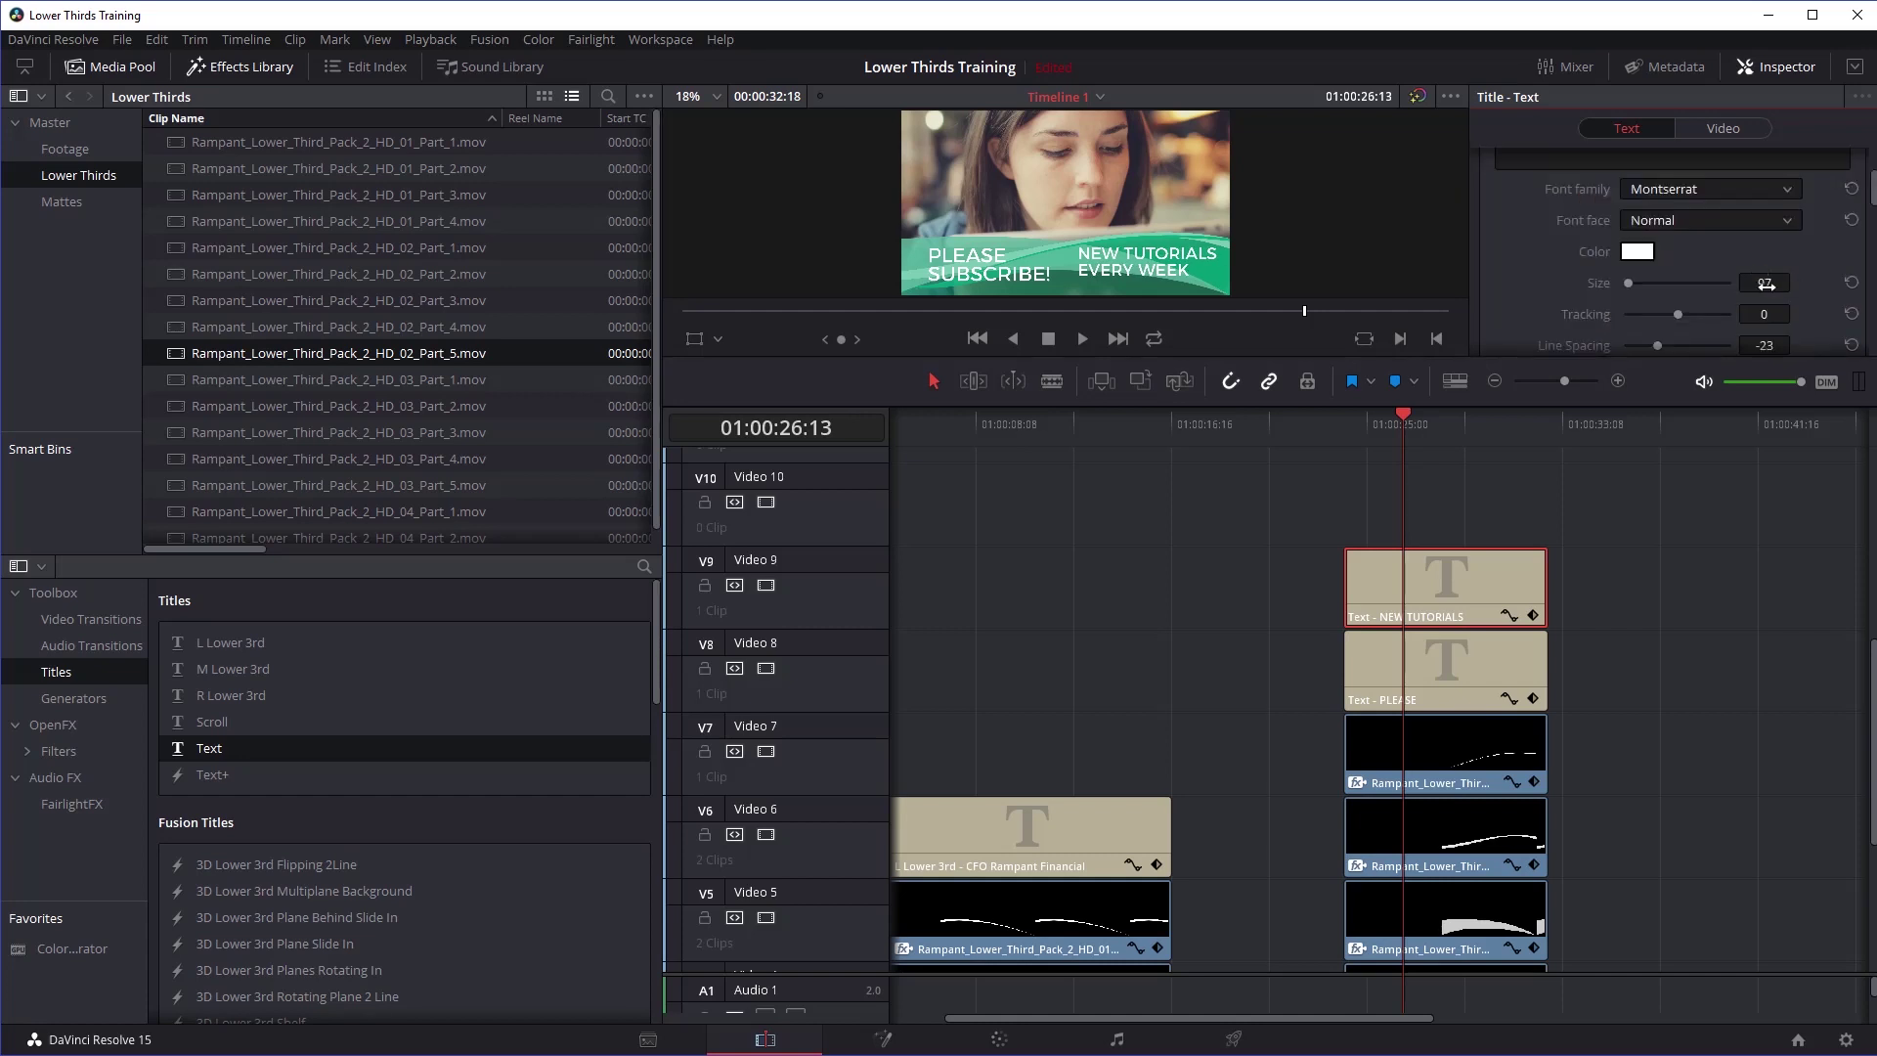
pyautogui.moveTo(1796, 282); pyautogui.dragTo(1796, 282)
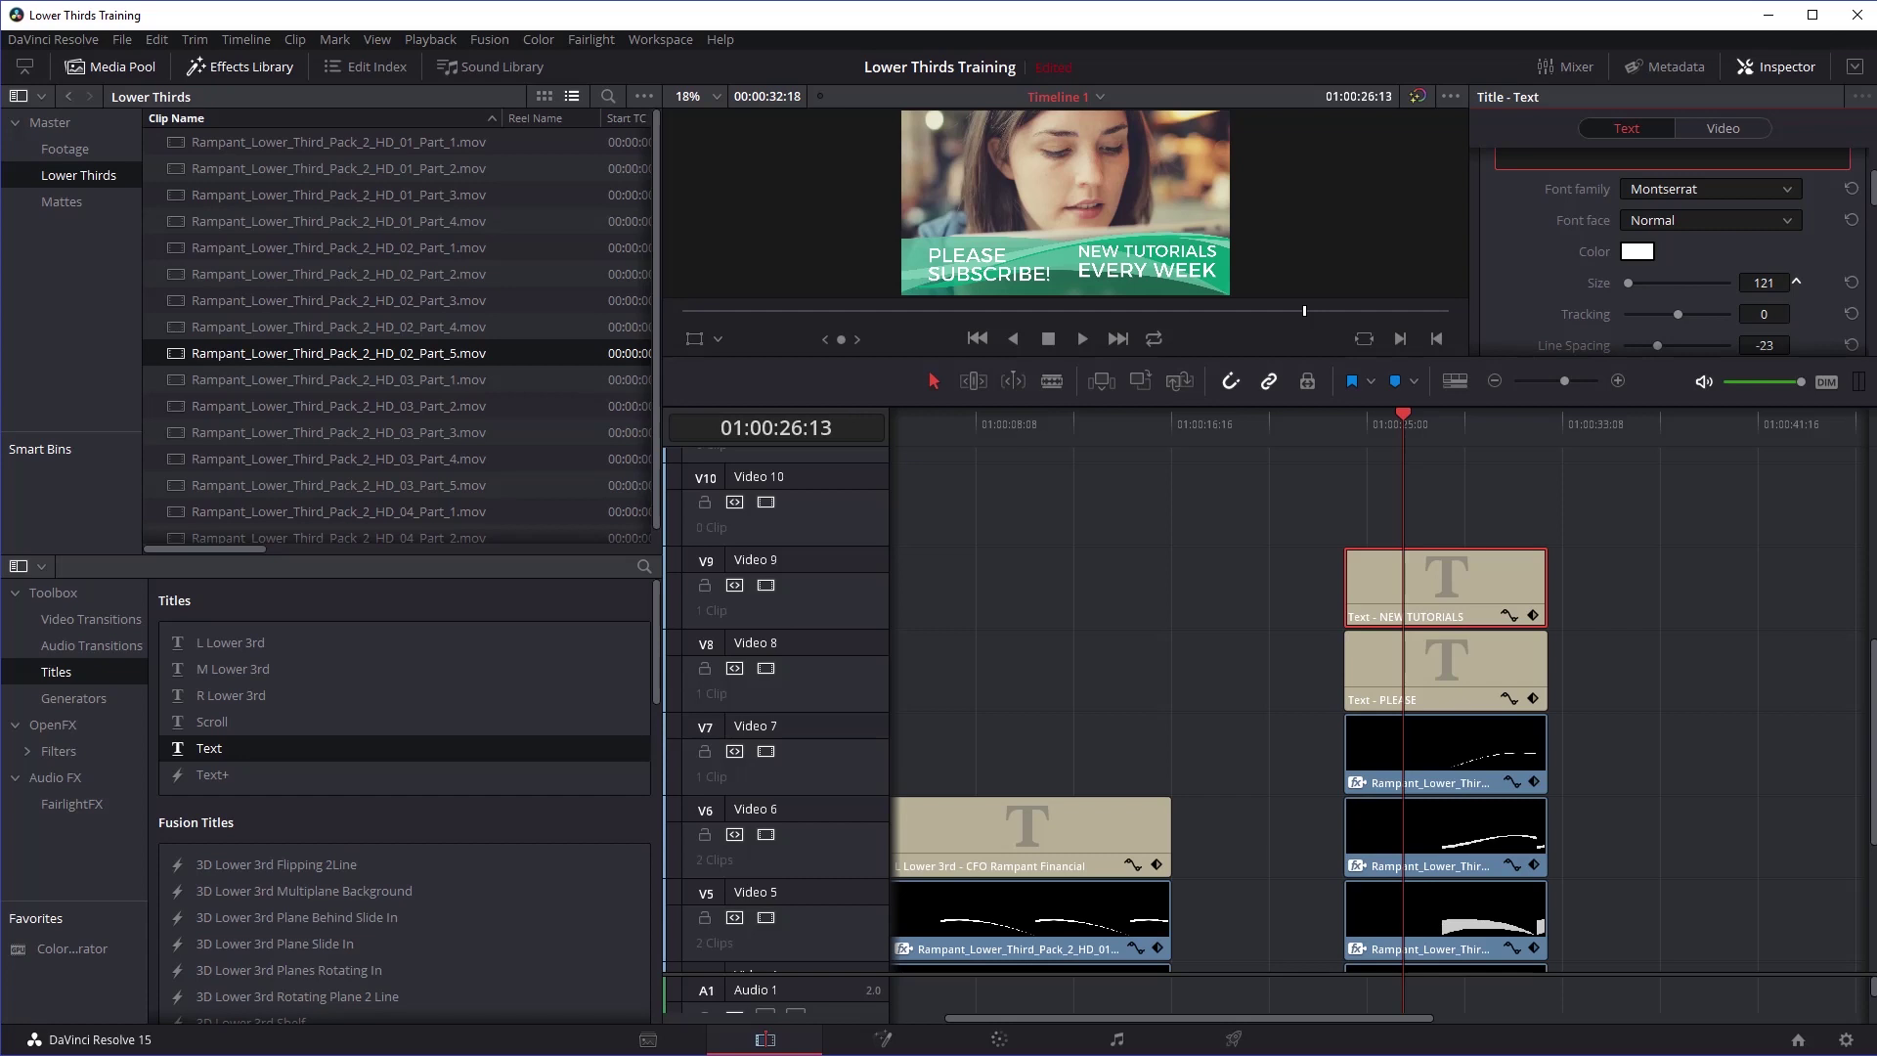
pyautogui.scroll(-4, 1765, 285)
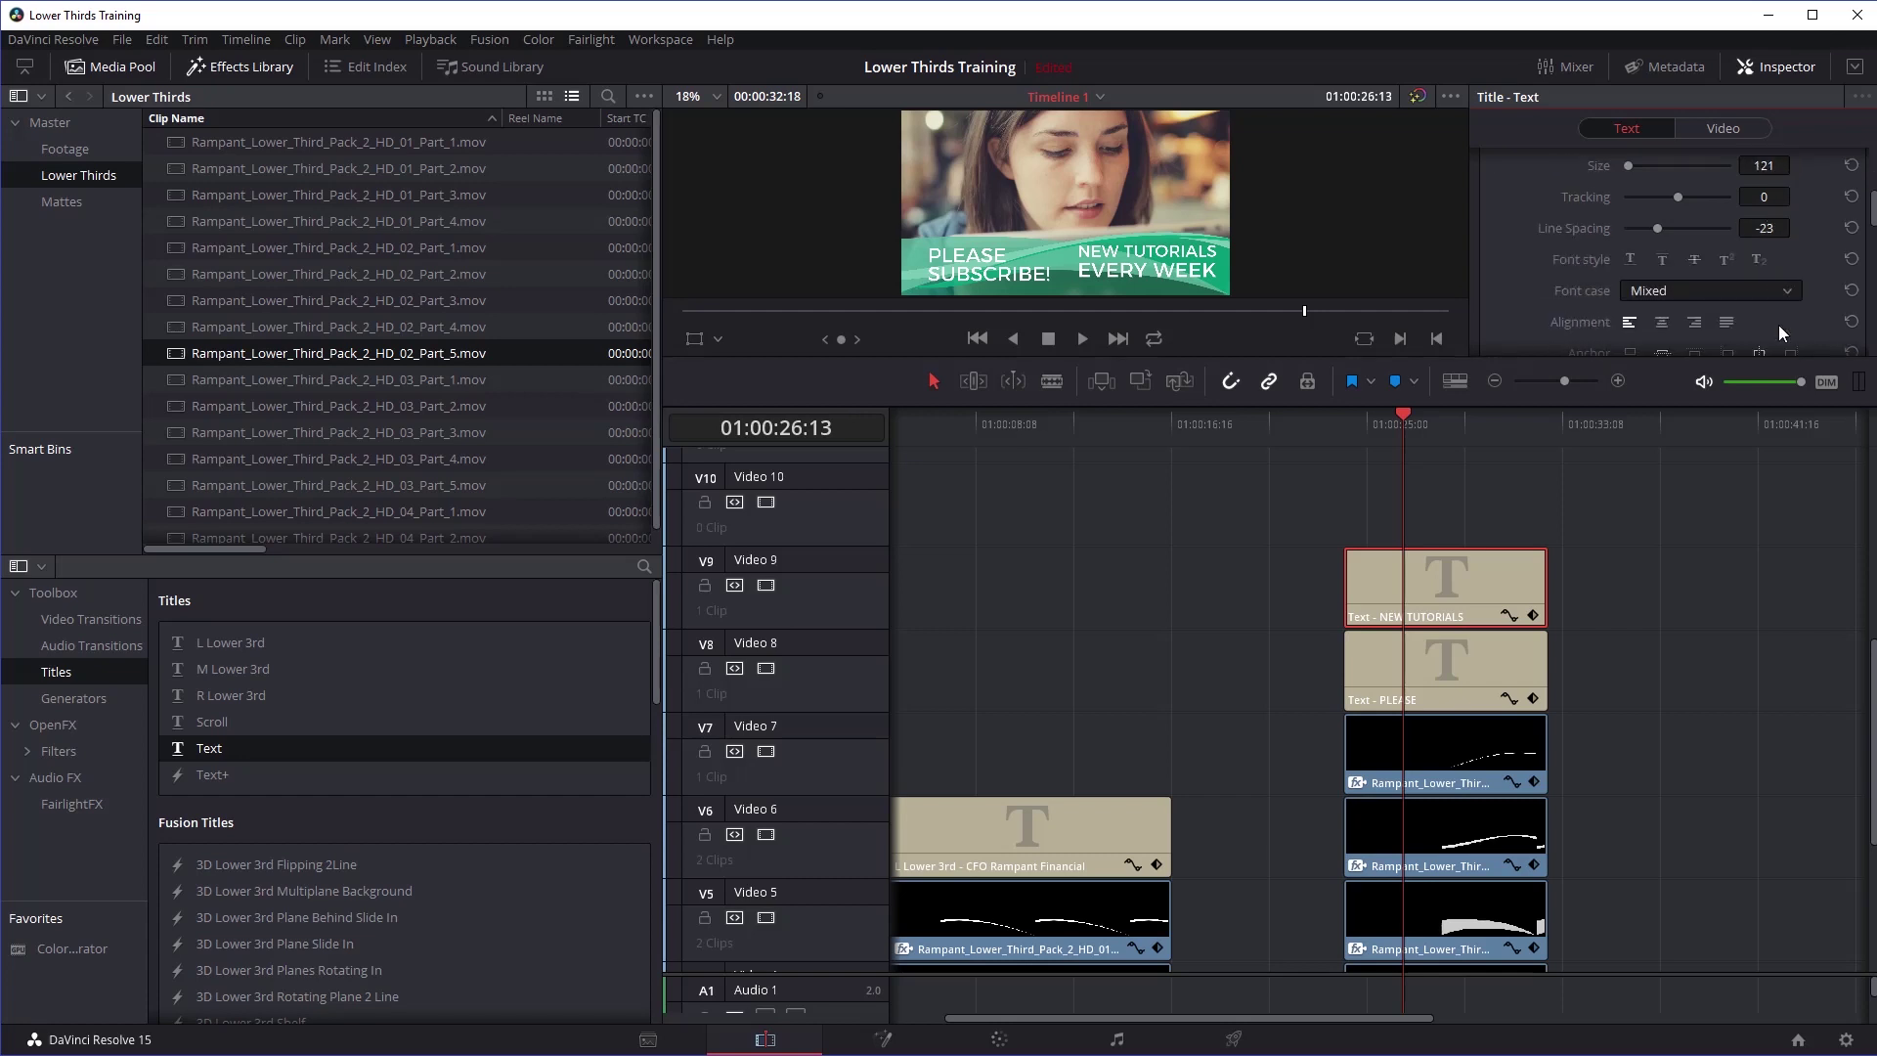
pyautogui.moveTo(1797, 266); pyautogui.dragTo(1762, 261)
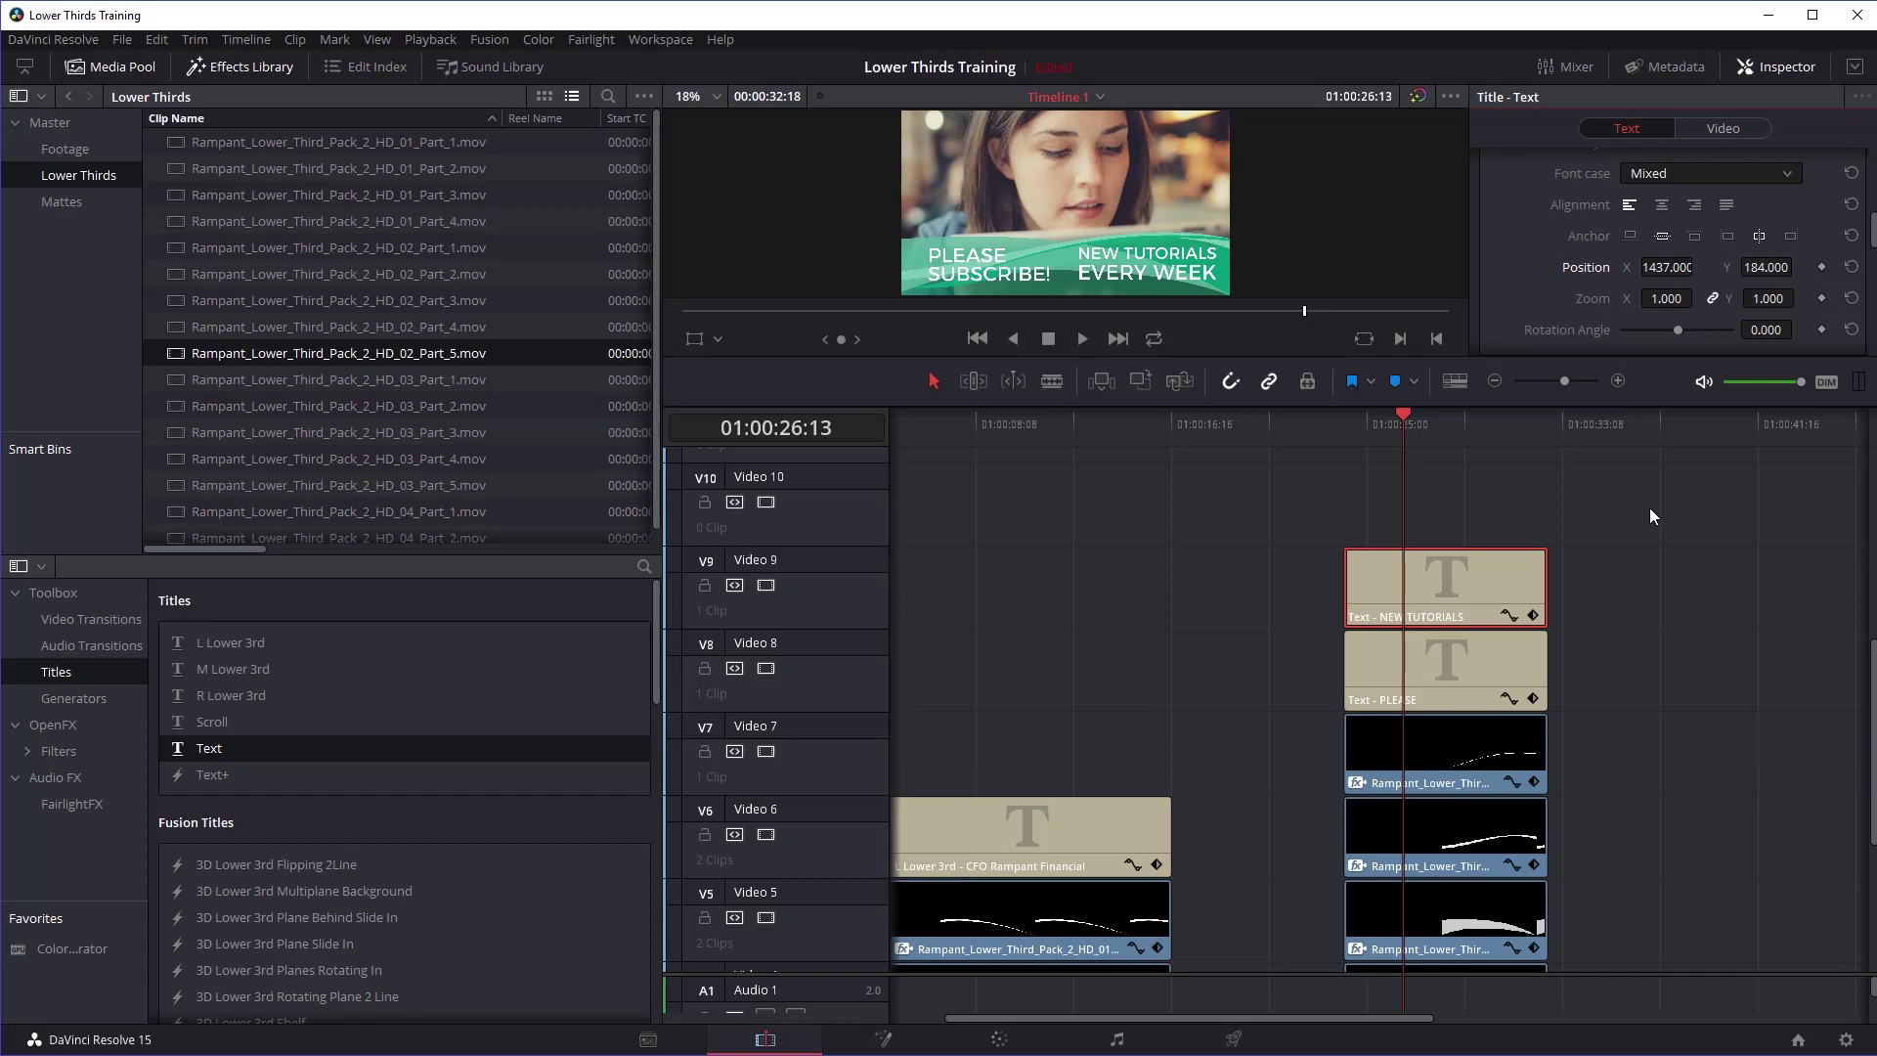
# Step: Combine all clips of the second lower third from Video 2 upward into a new compound clip, keeping the default name
pyautogui.scroll(-2, 1587, 524)
pyautogui.scroll(-2, 1588, 526)
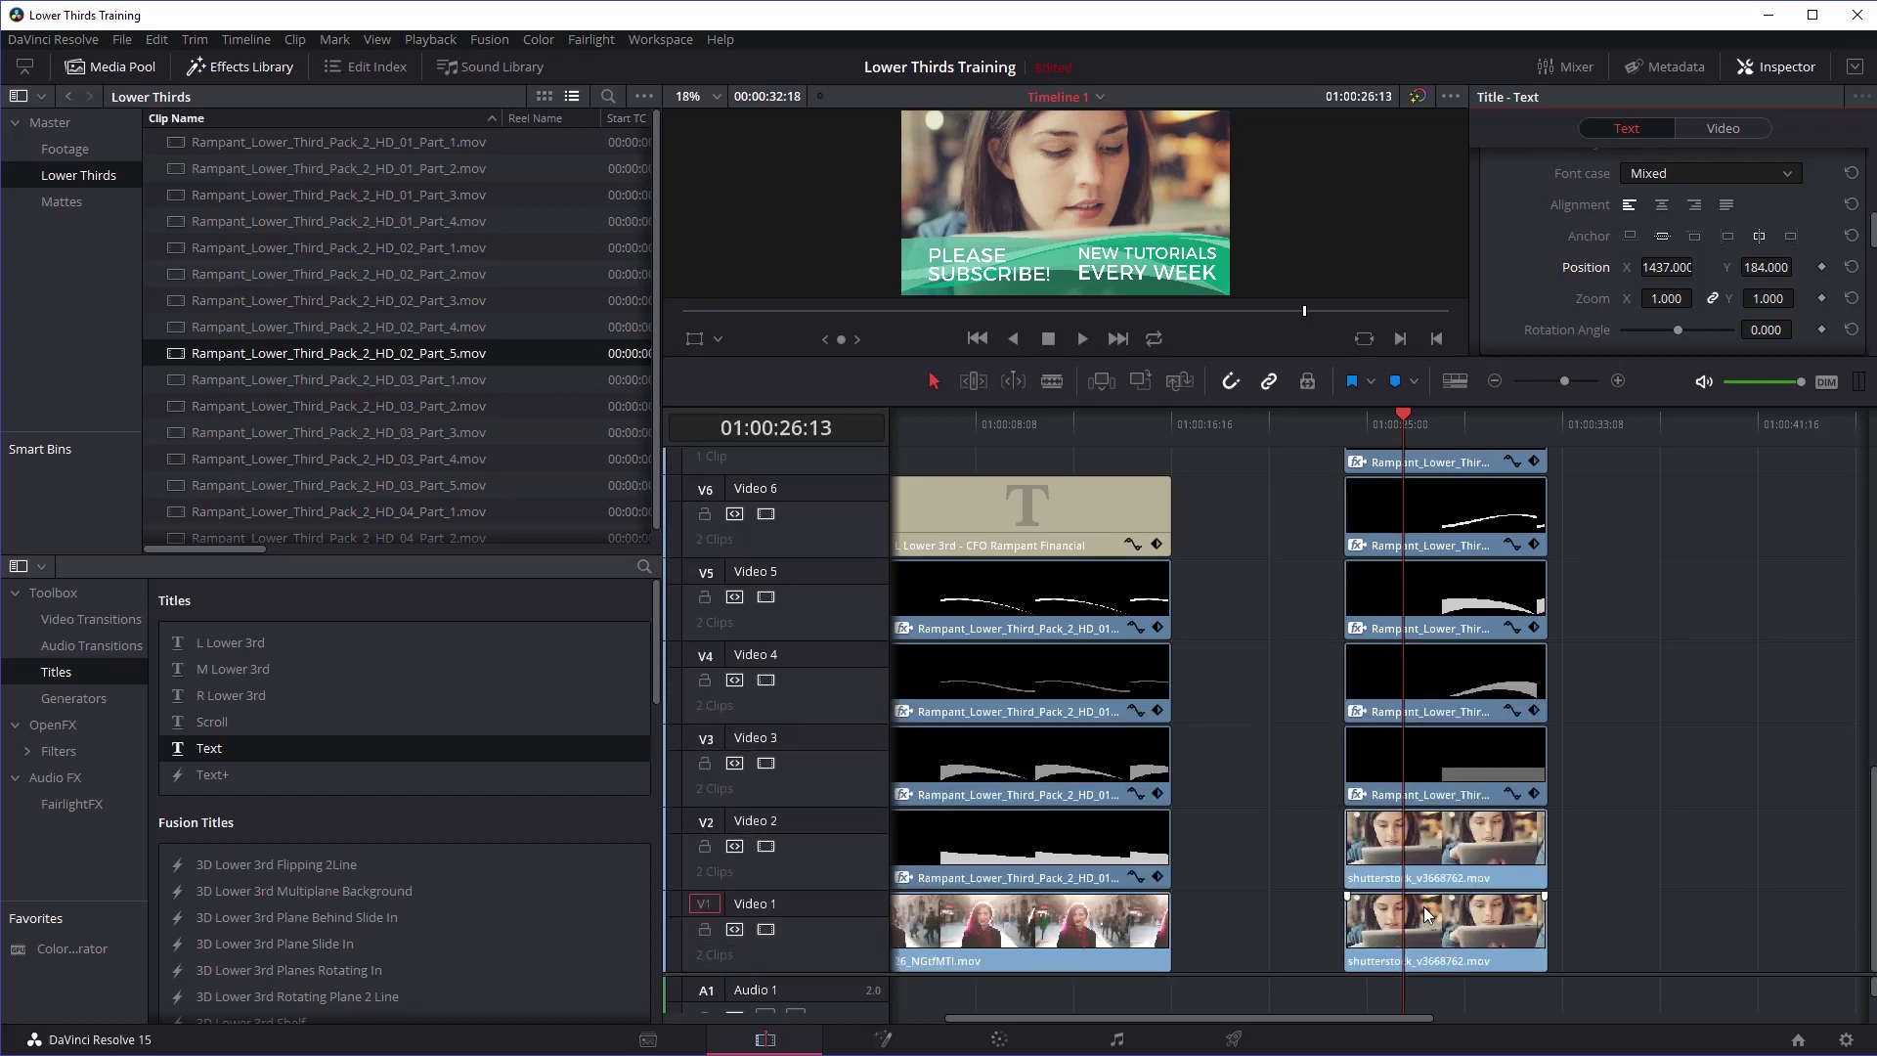
pyautogui.moveTo(1638, 845); pyautogui.dragTo(1655, 777)
pyautogui.scroll(-2, 1652, 782)
pyautogui.scroll(-3, 1646, 782)
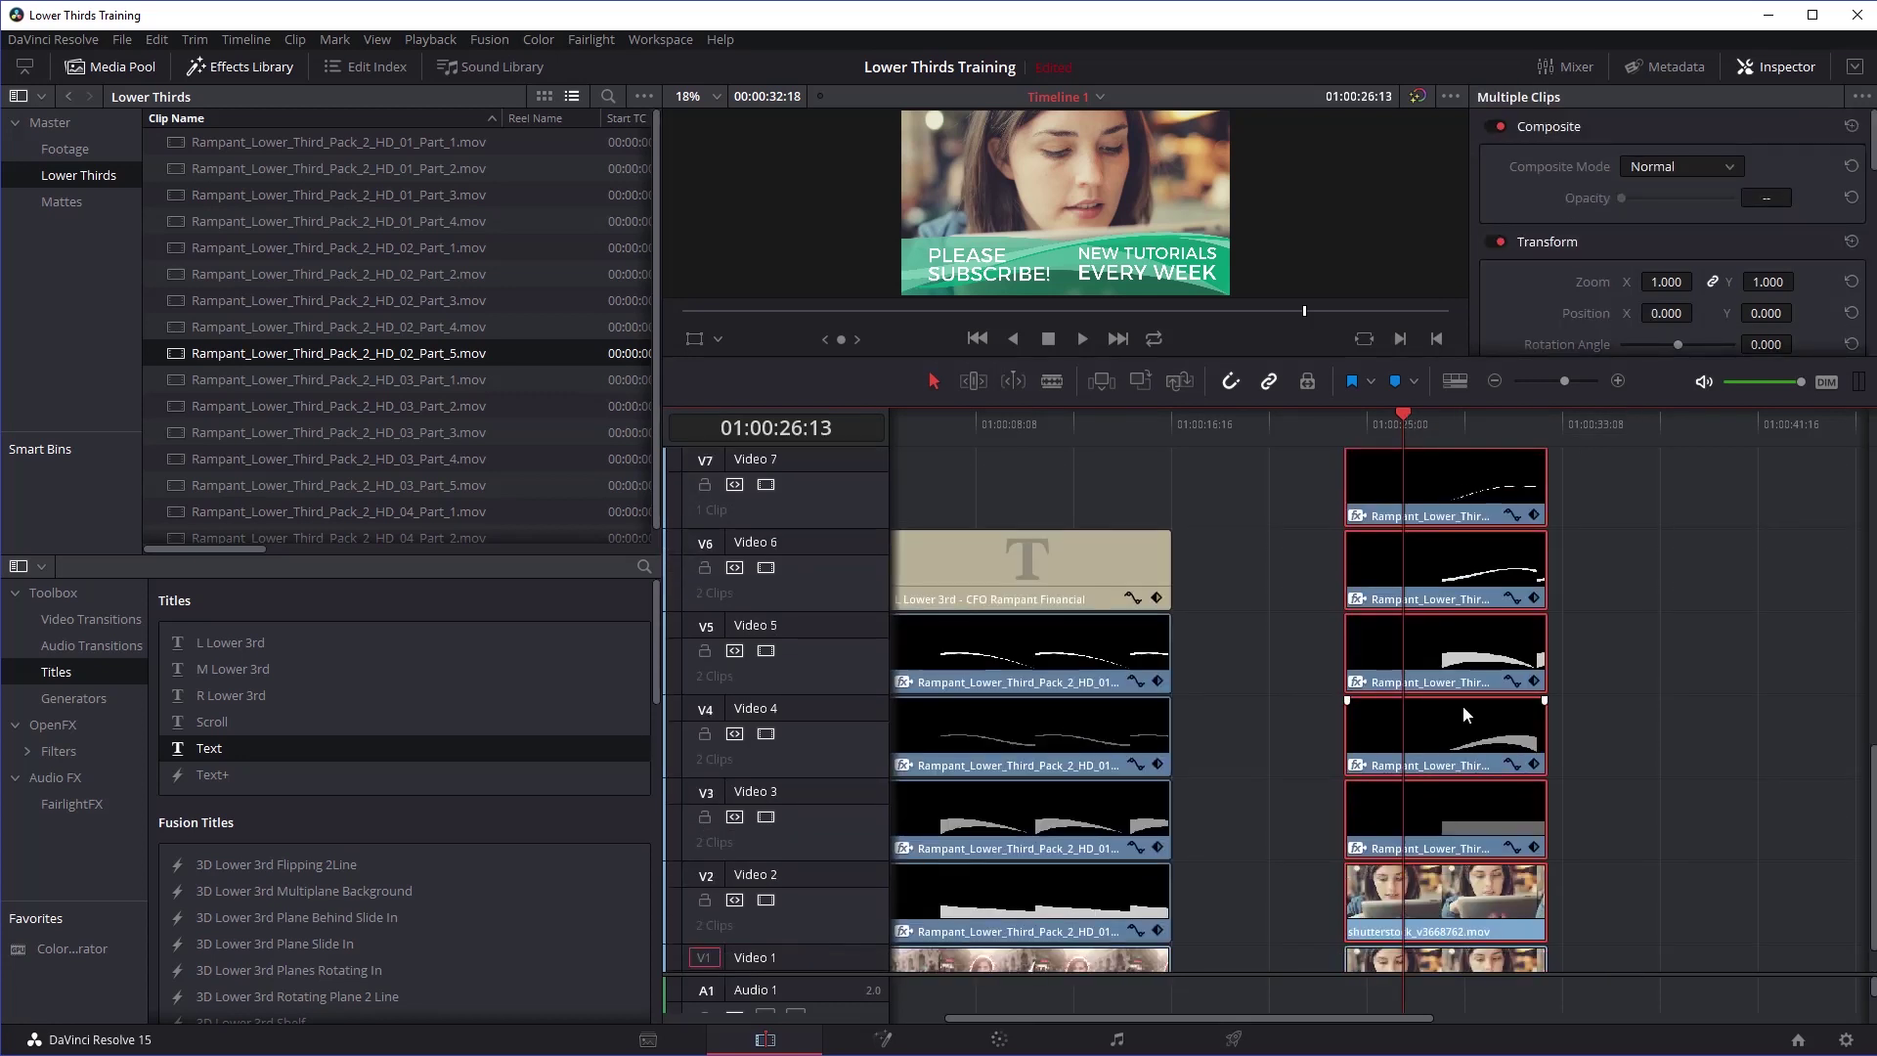
pyautogui.rightClick(1456, 719)
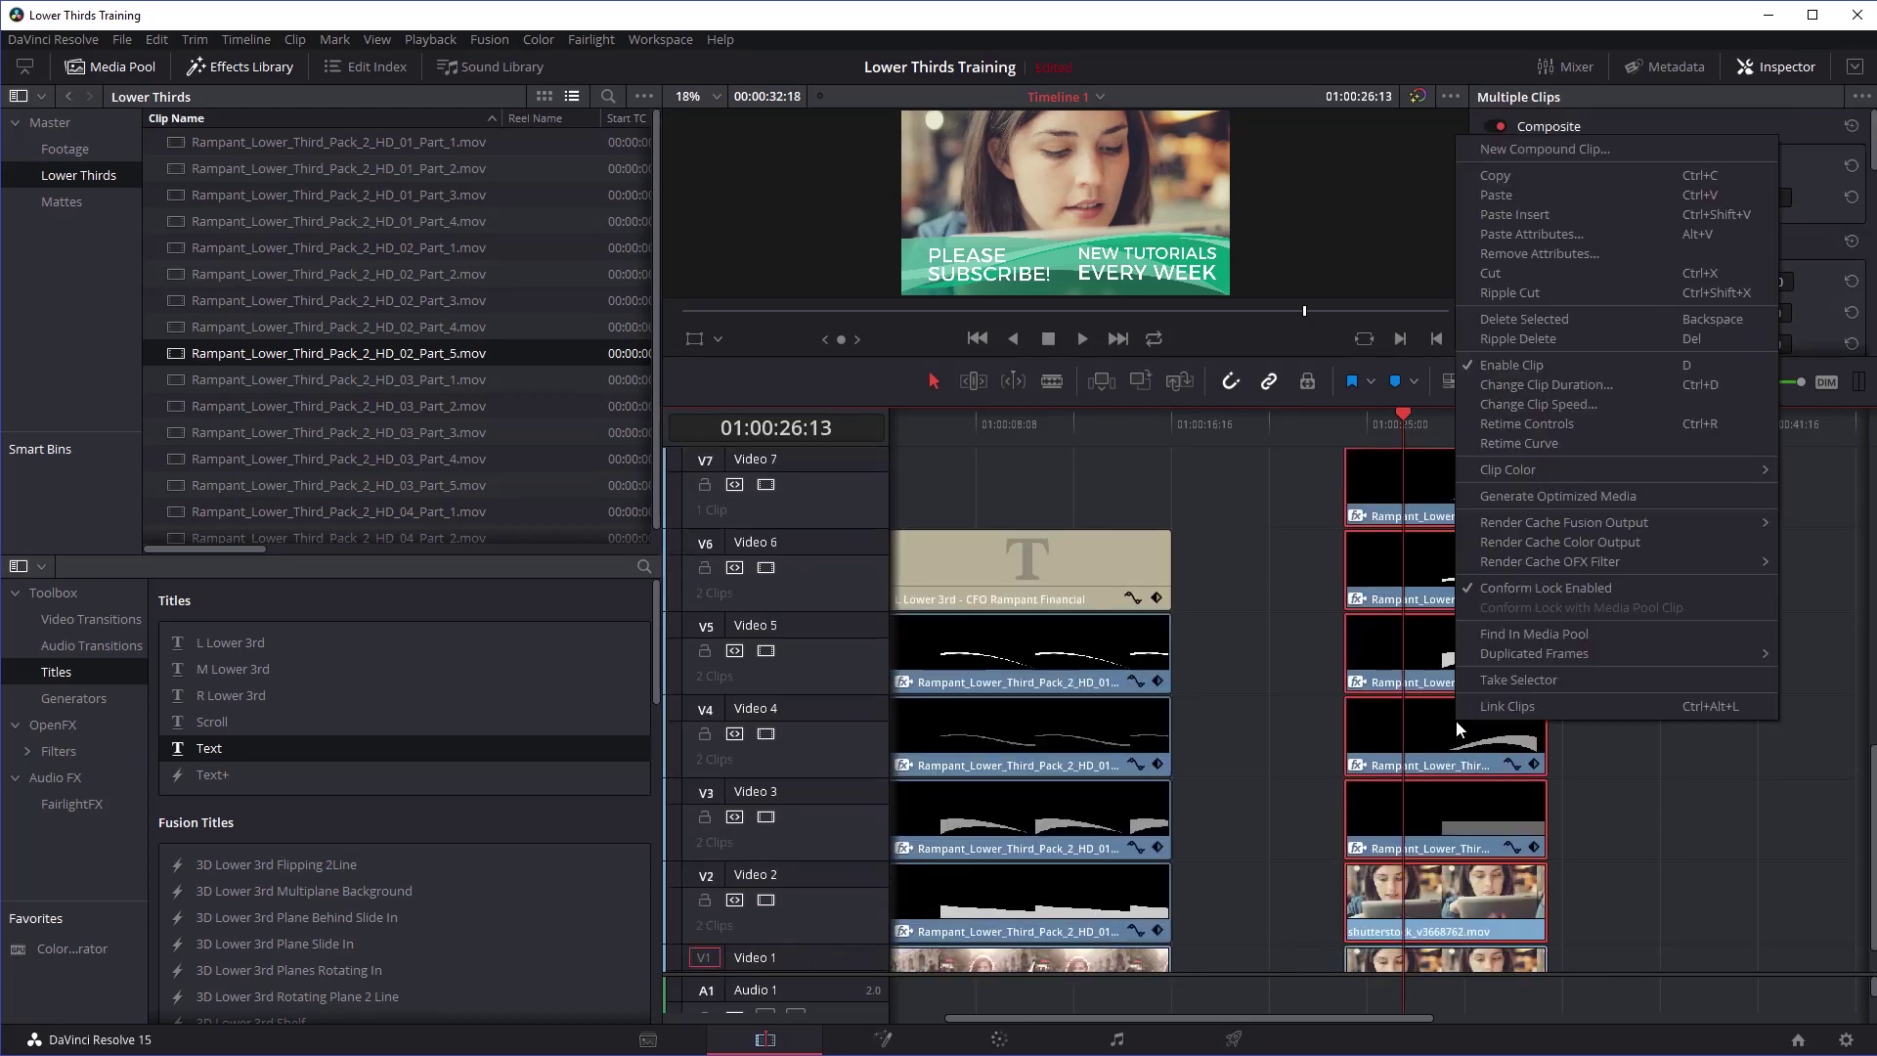
pyautogui.click(1528, 150)
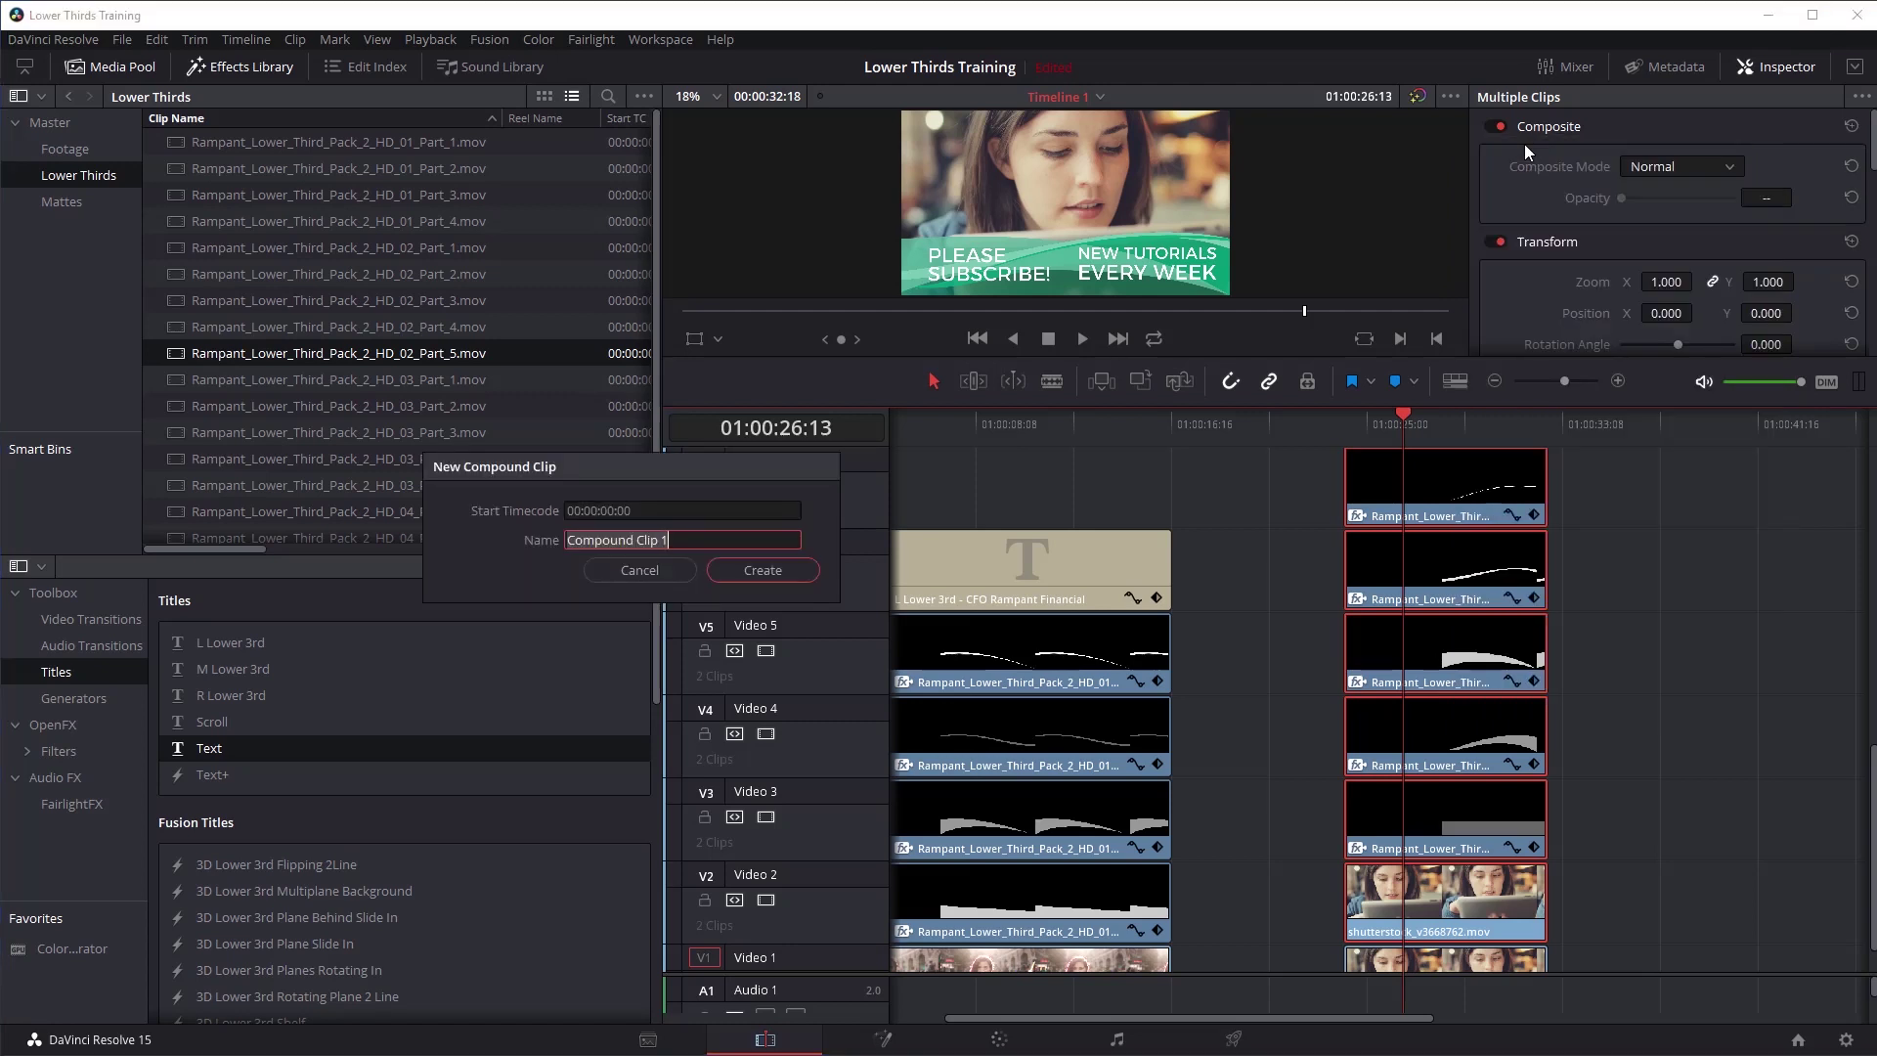
pyautogui.click(765, 571)
pyautogui.scroll(-1, 1663, 760)
pyautogui.scroll(-1, 1663, 760)
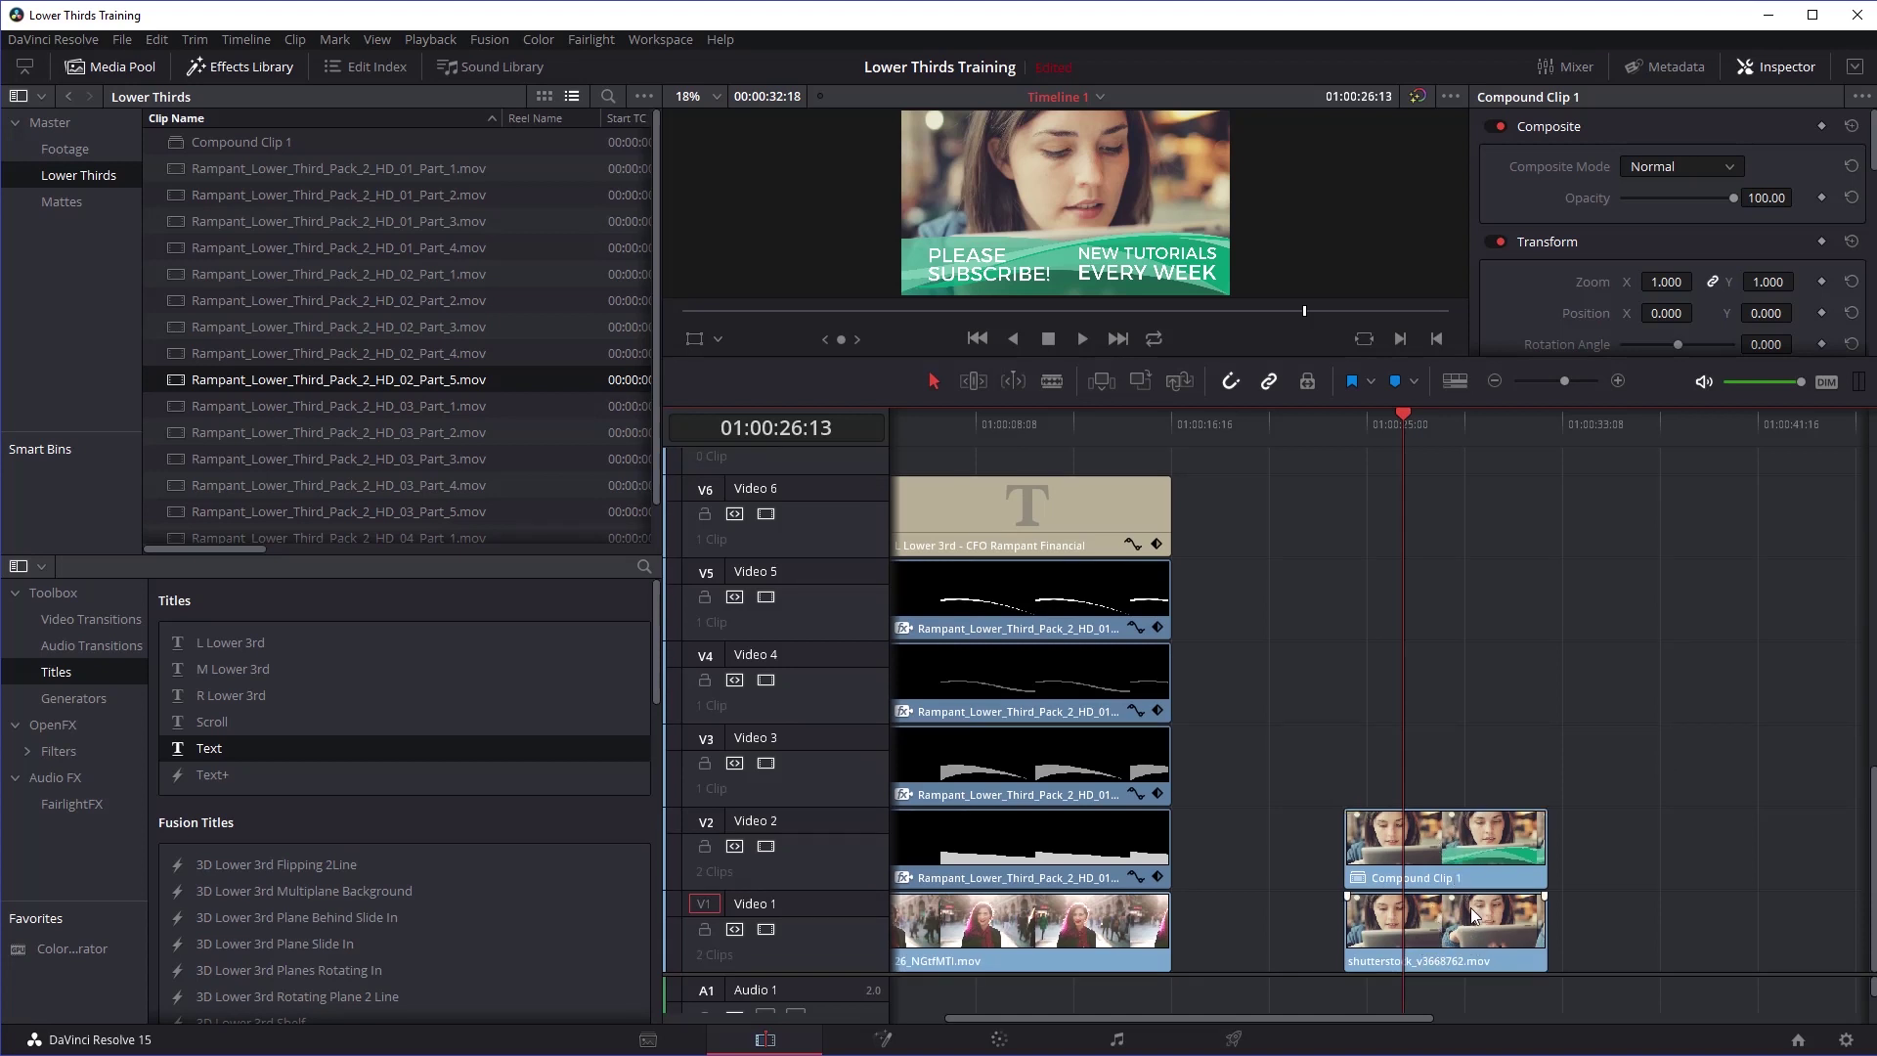
# Step: Open the compound clip on the Color page and move its corrector node to the upper right of the node graph
pyautogui.click(1447, 868)
pyautogui.click(999, 1040)
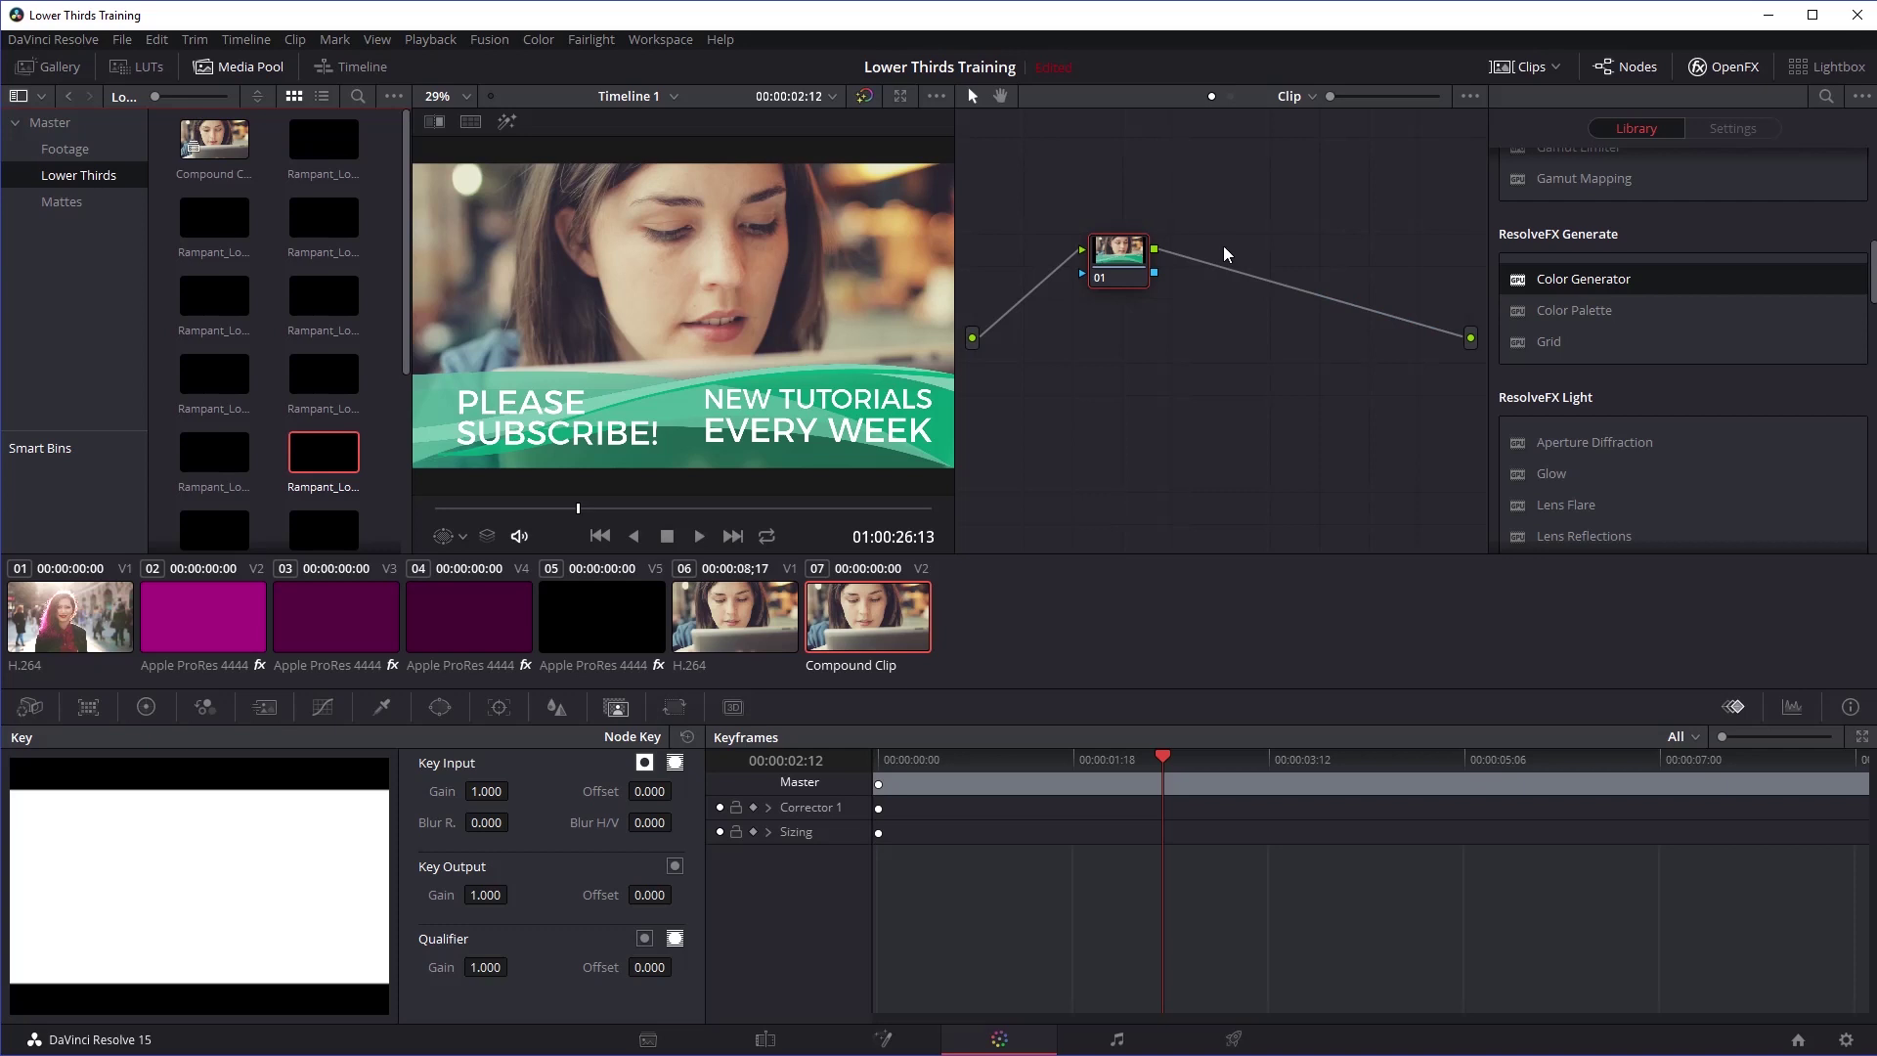
pyautogui.moveTo(1123, 271); pyautogui.dragTo(1205, 228)
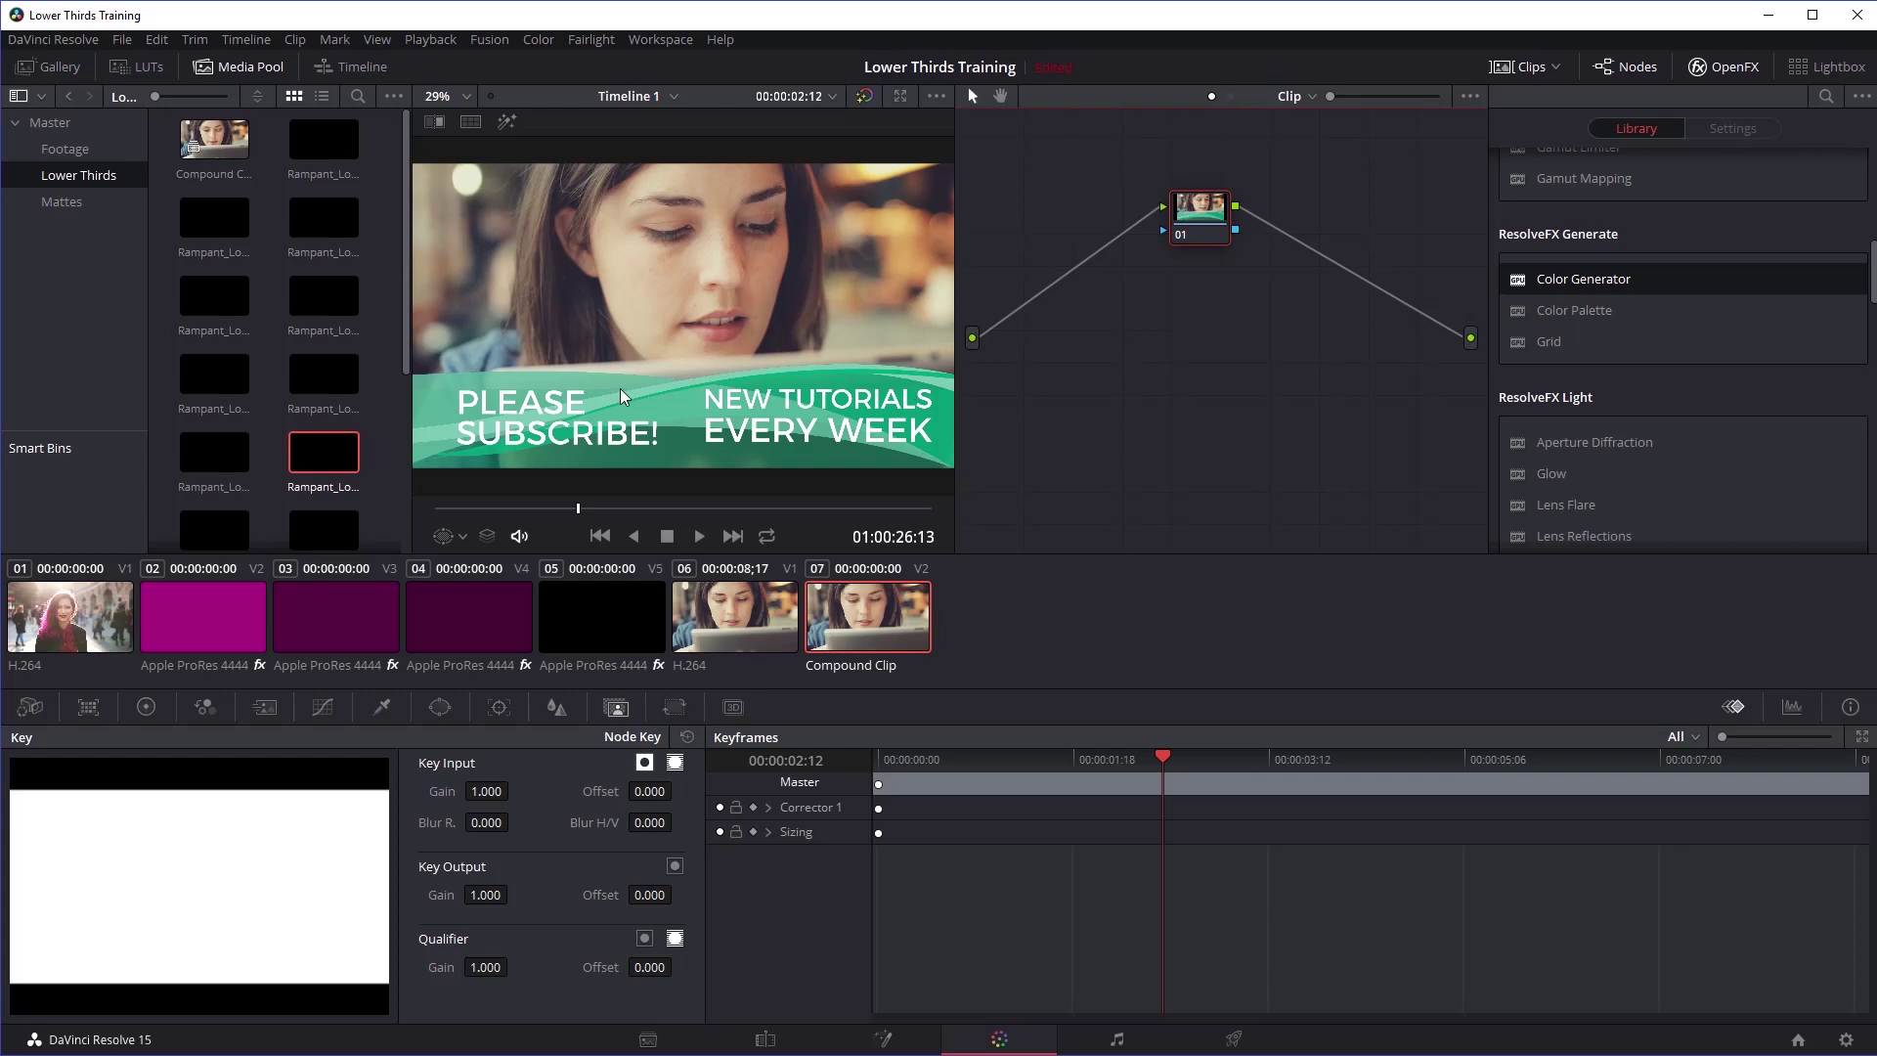
pyautogui.moveTo(1204, 217); pyautogui.dragTo(1426, 148)
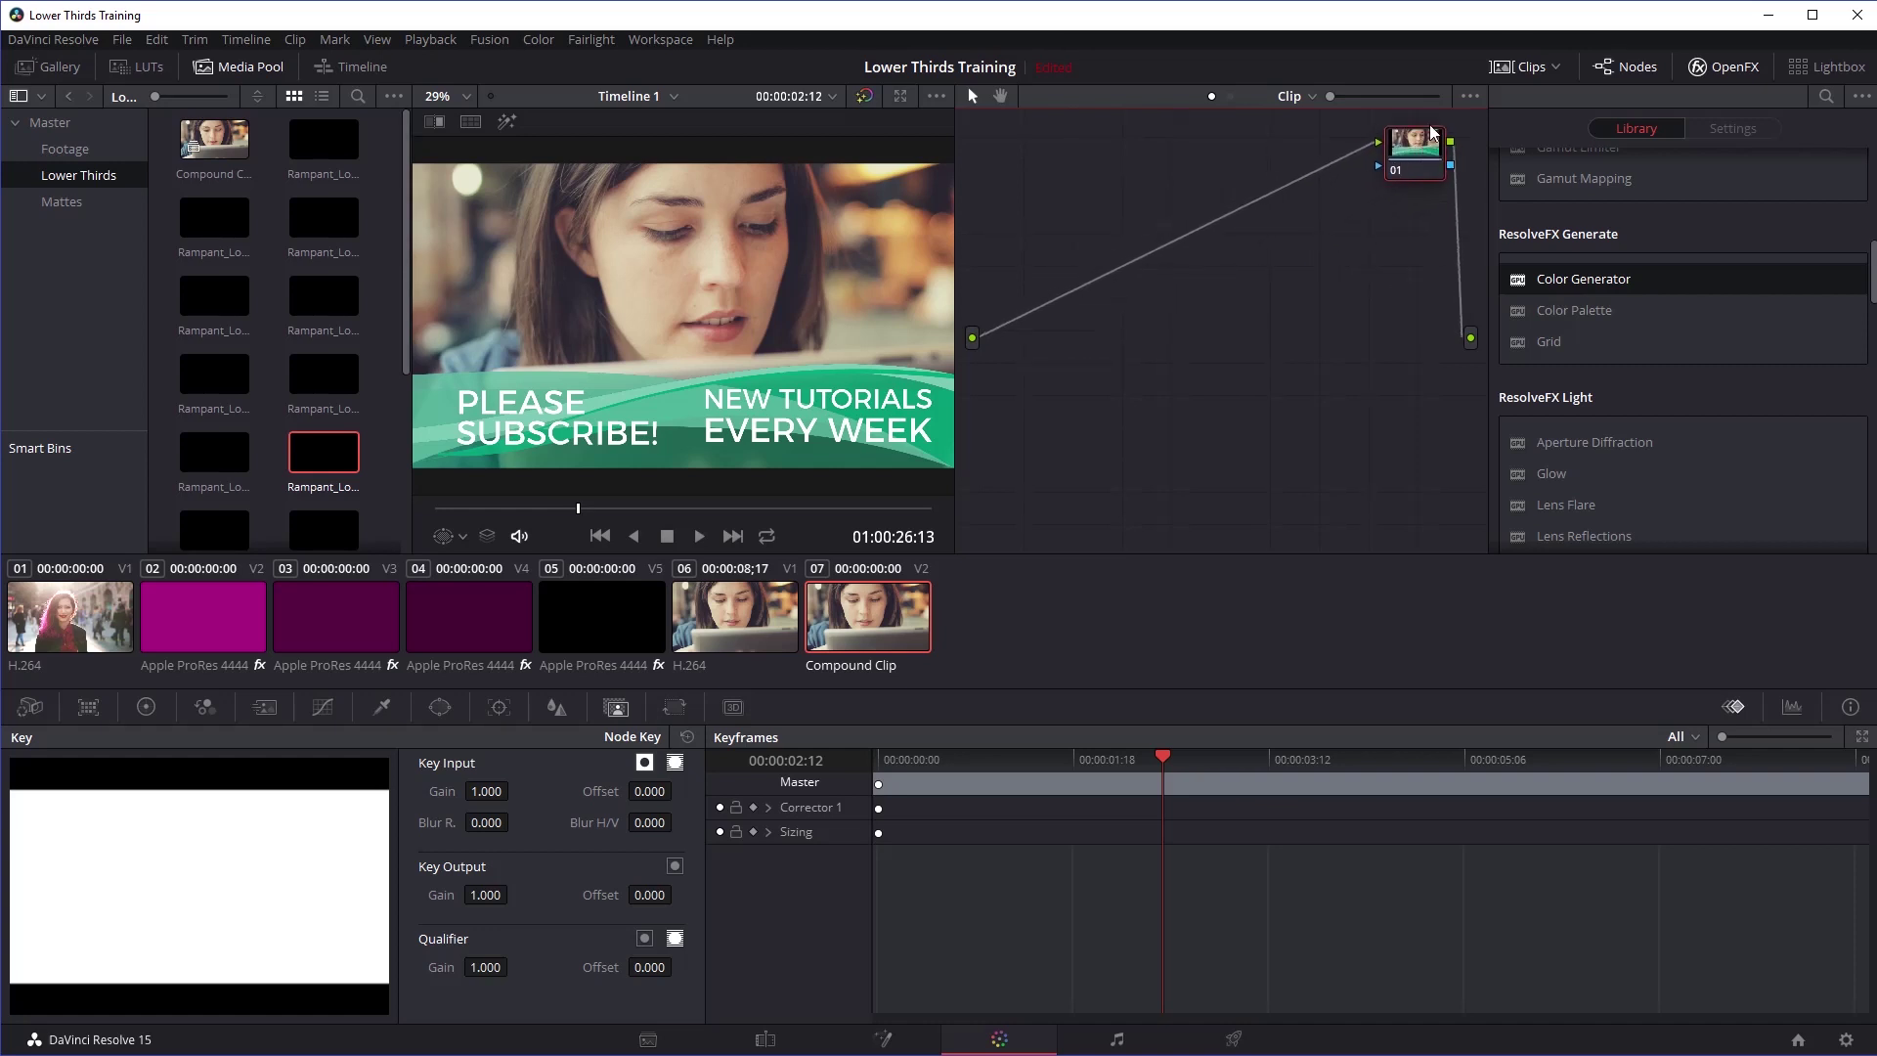
# Step: Add the timeline matte Rampant_Lower_Third_Pack_2_HD_02_Part_1.mov to node 01, place it at the graph's left side, and disconnect it from the node
pyautogui.rightClick(1414, 150)
pyautogui.moveTo(1451, 463)
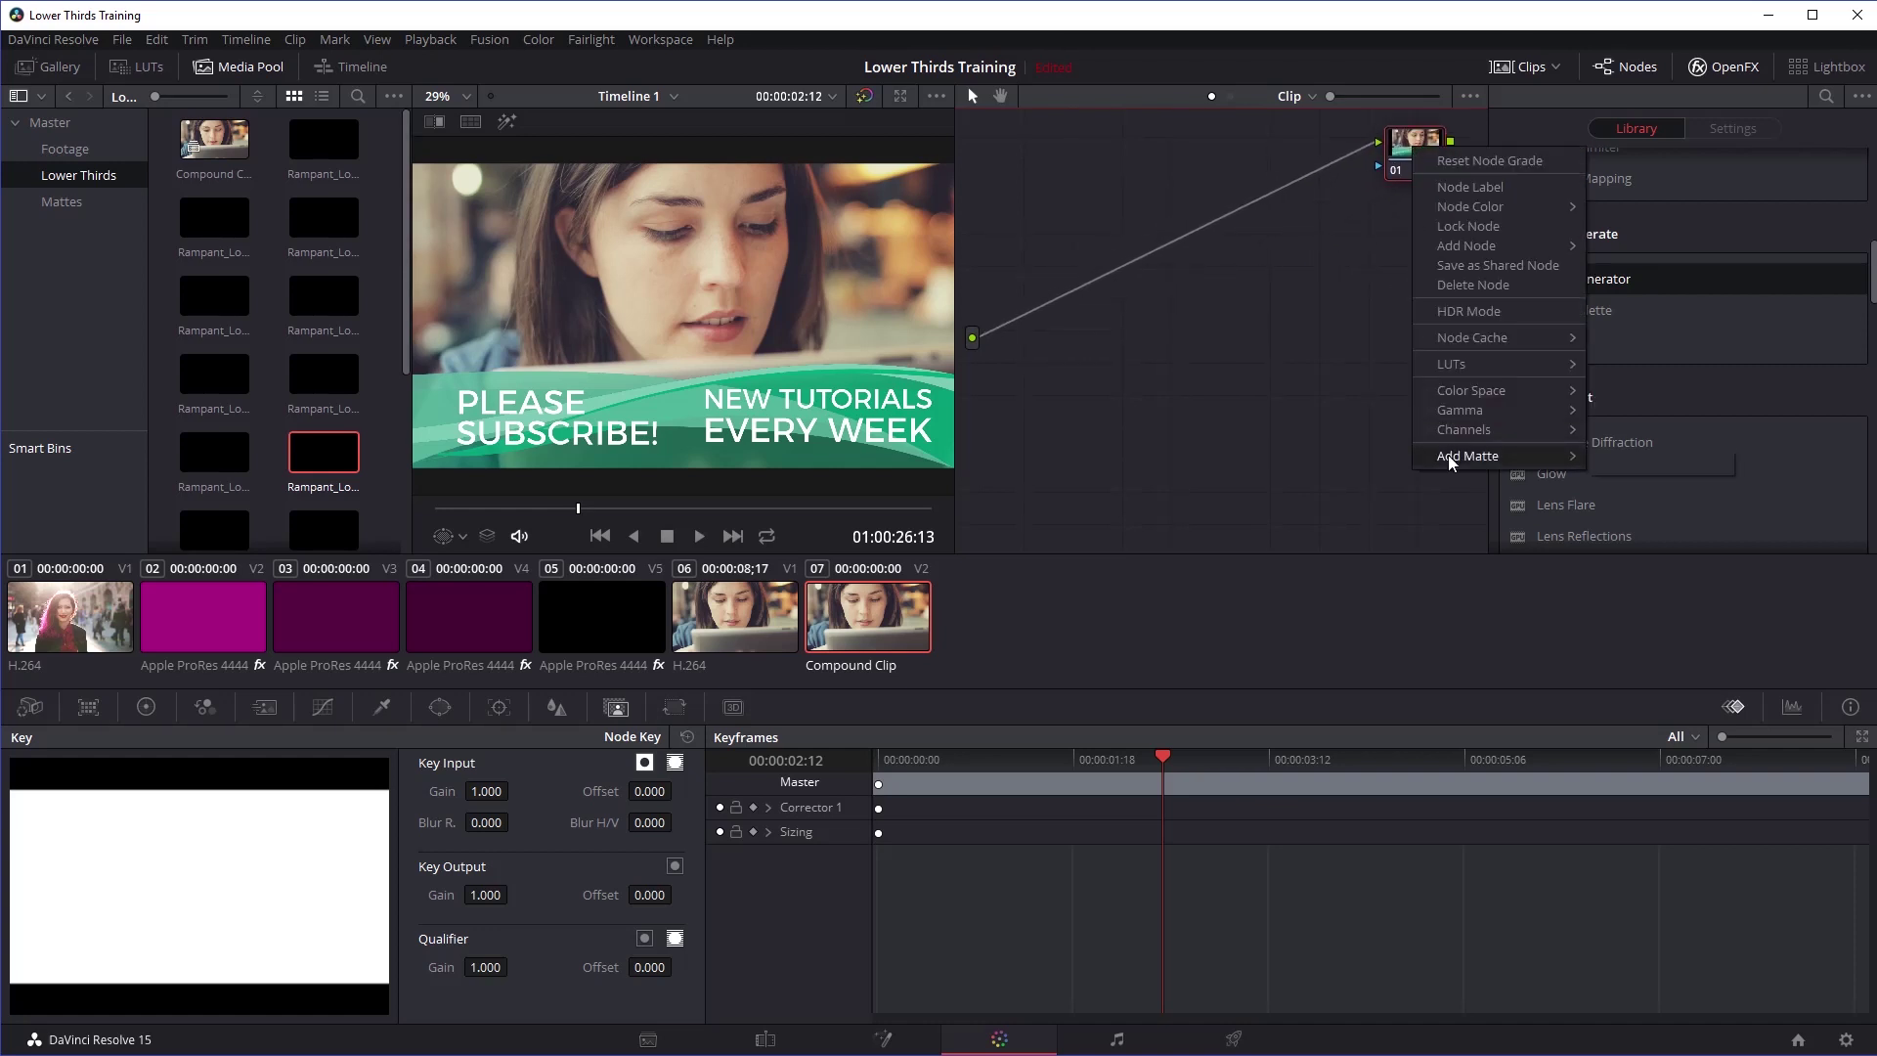
pyautogui.moveTo(1622, 460)
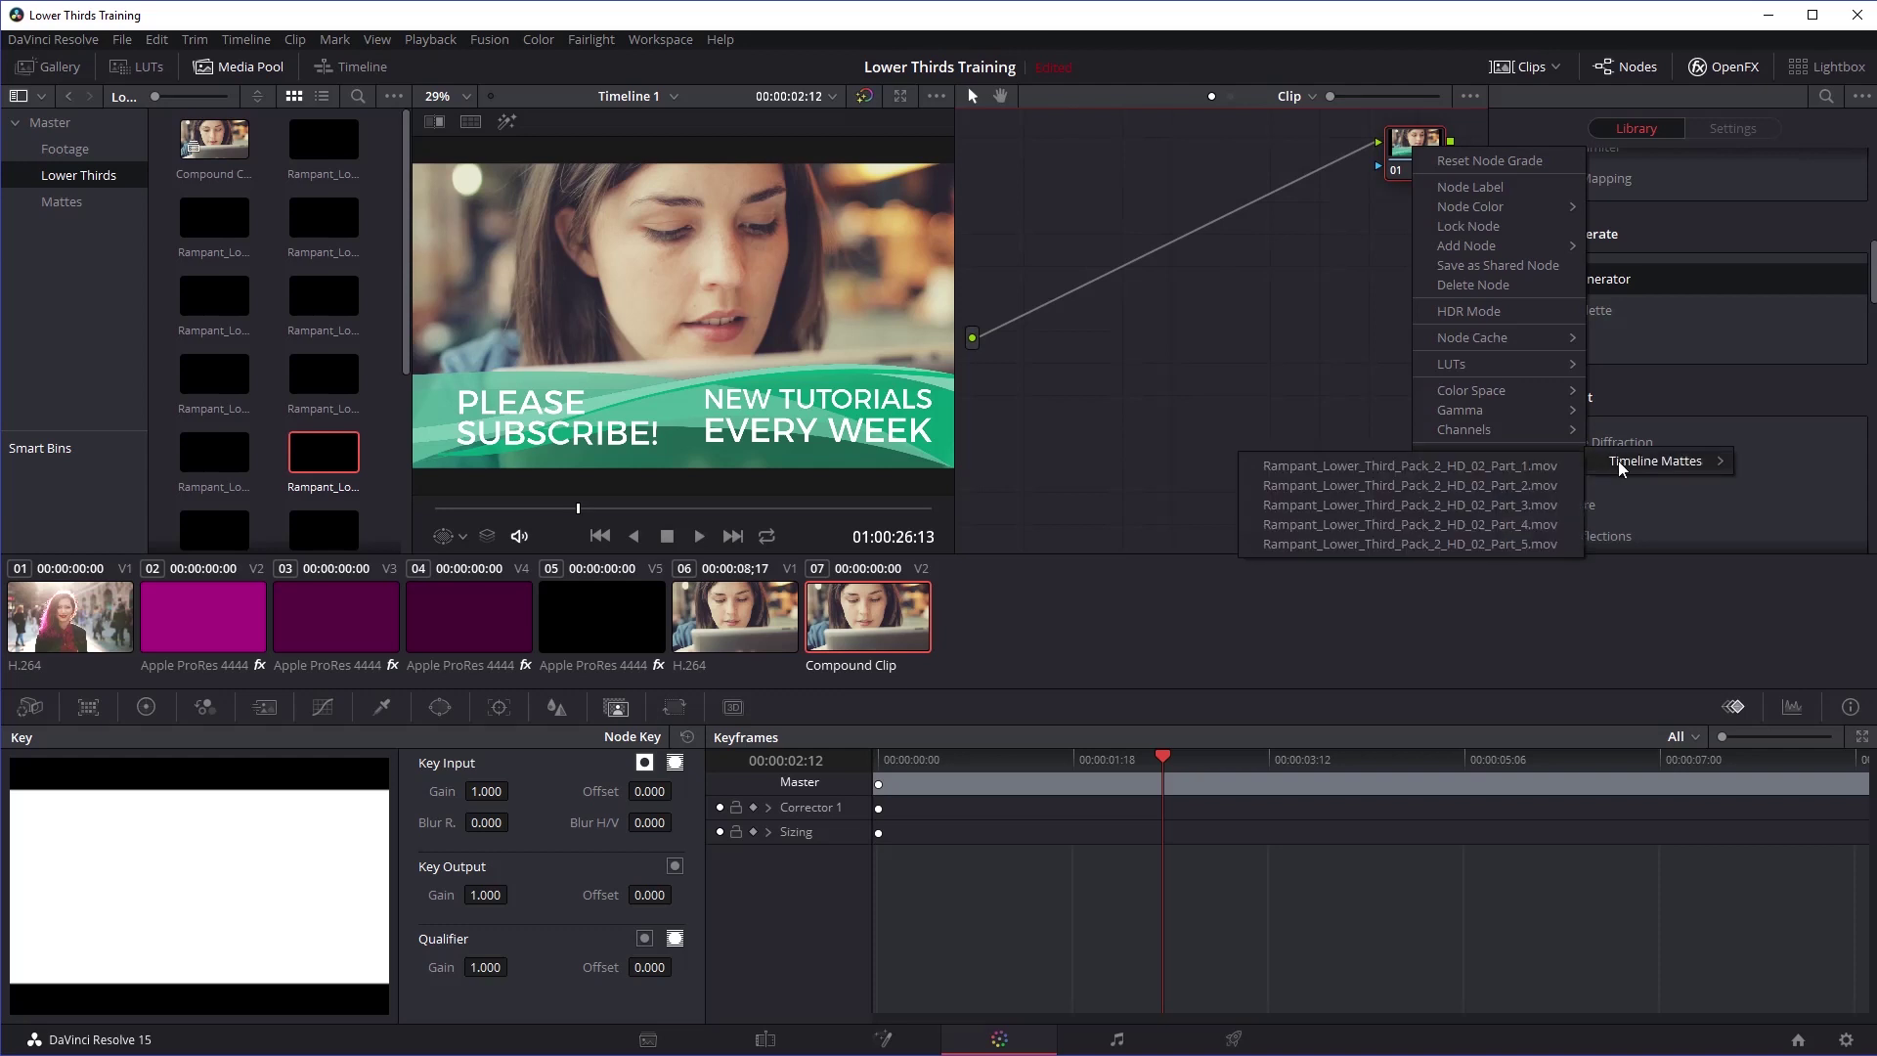
pyautogui.click(1478, 475)
pyautogui.moveTo(1320, 235); pyautogui.dragTo(1036, 205)
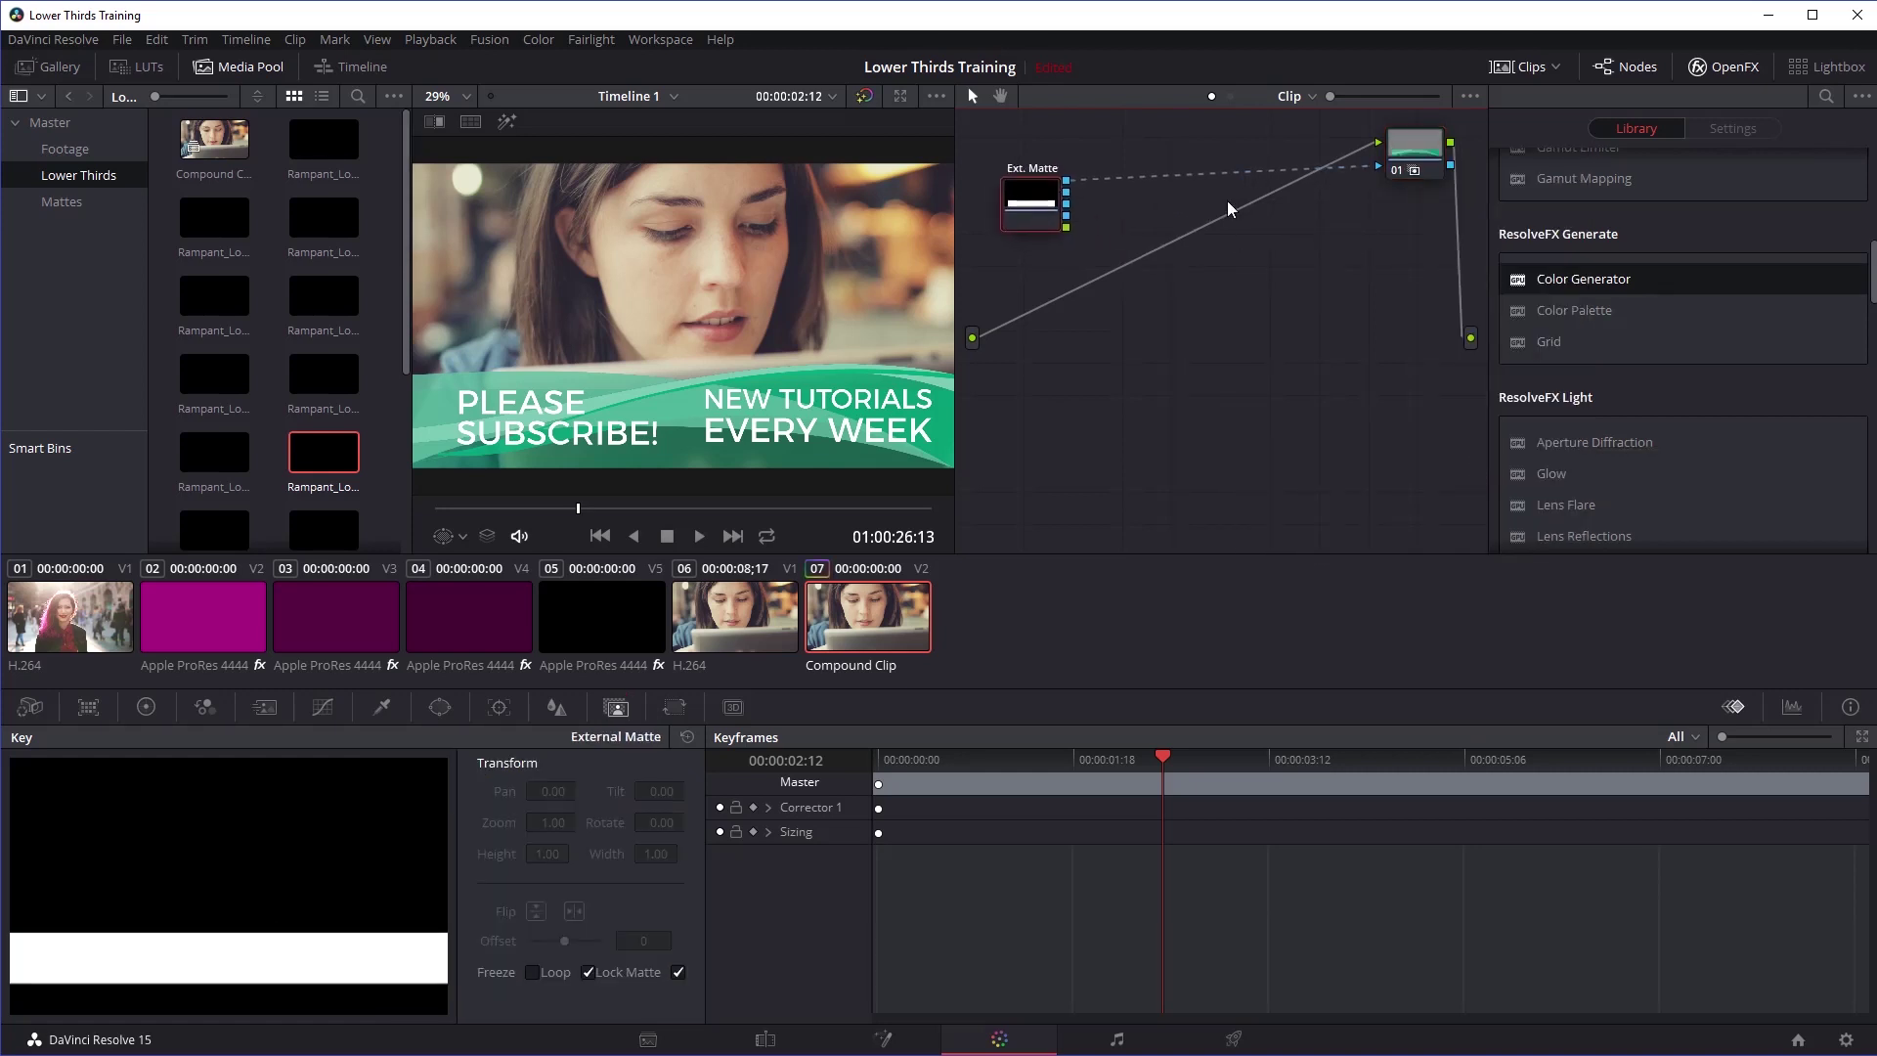
pyautogui.moveTo(1377, 172); pyautogui.dragTo(1378, 168)
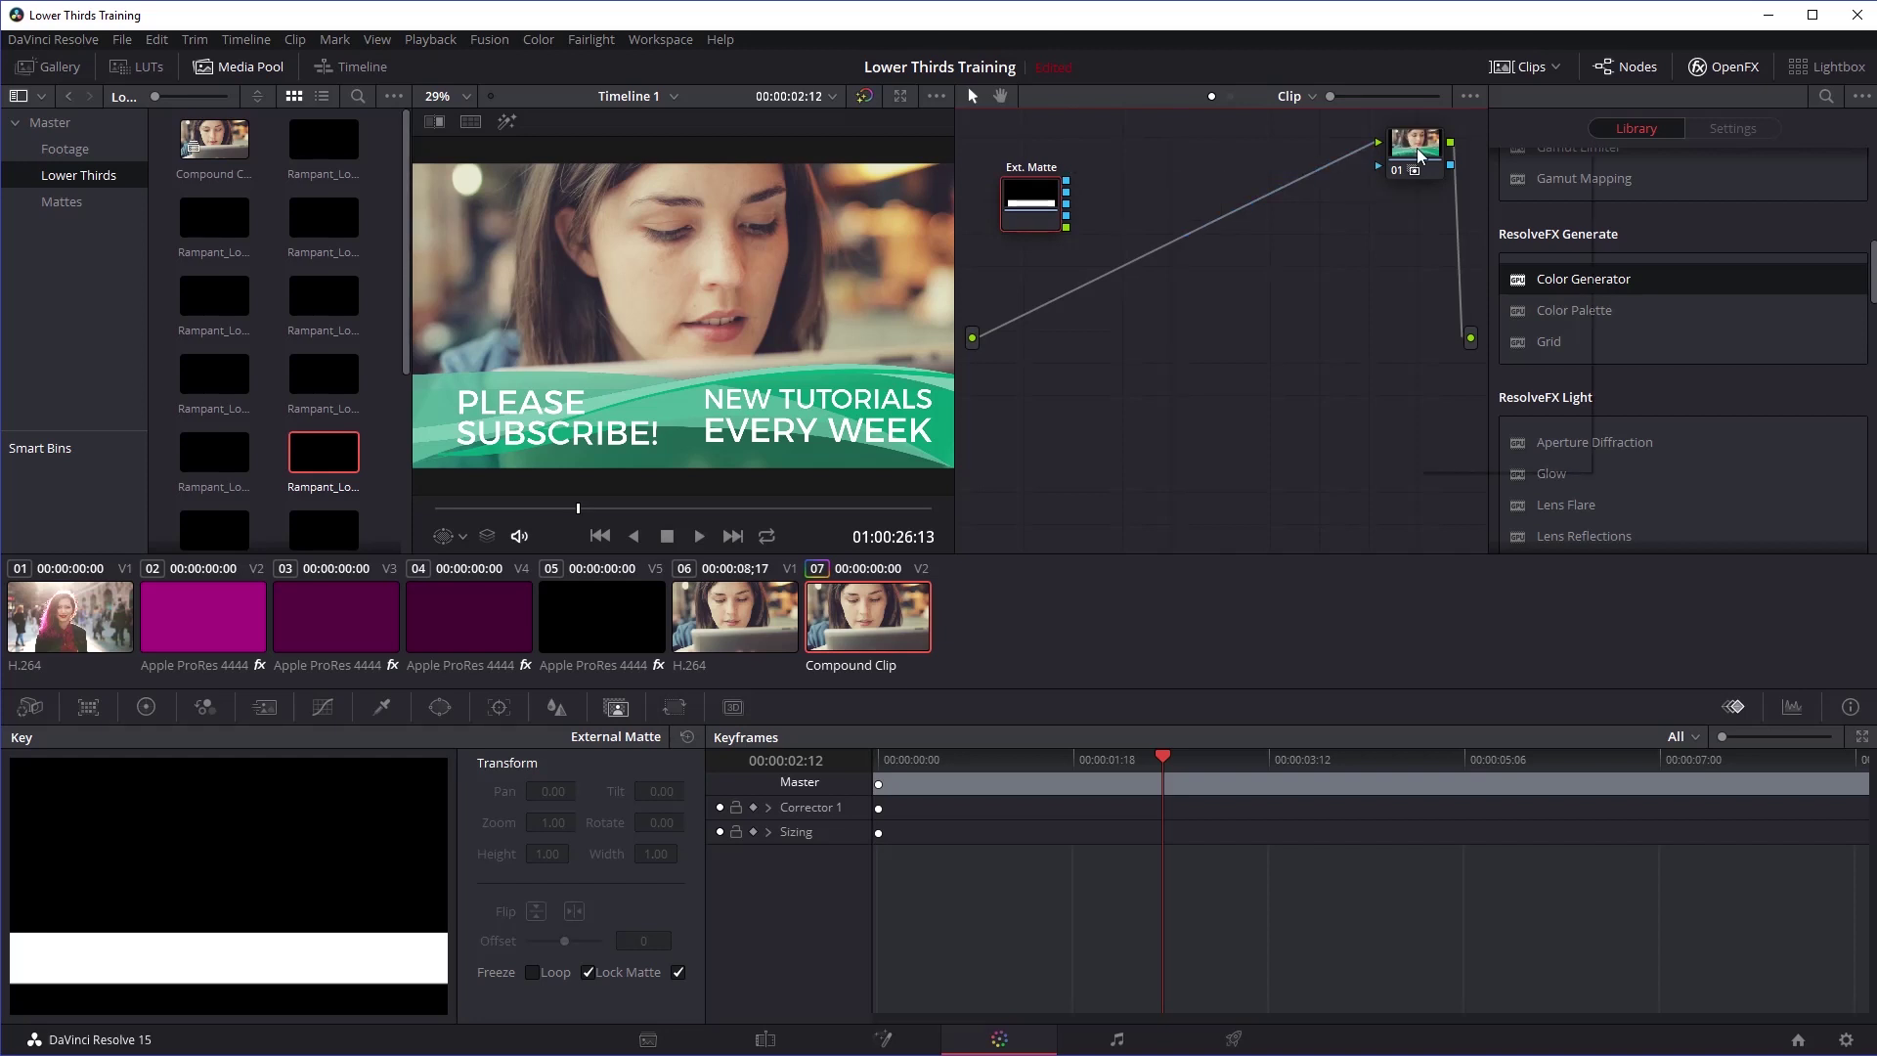
# Step: Add the timeline matte Rampant_Lower_Third_Pack_2_HD_02_Part_2.mov and place it unconnected below the first matte node
pyautogui.rightClick(1419, 155)
pyautogui.moveTo(1510, 457)
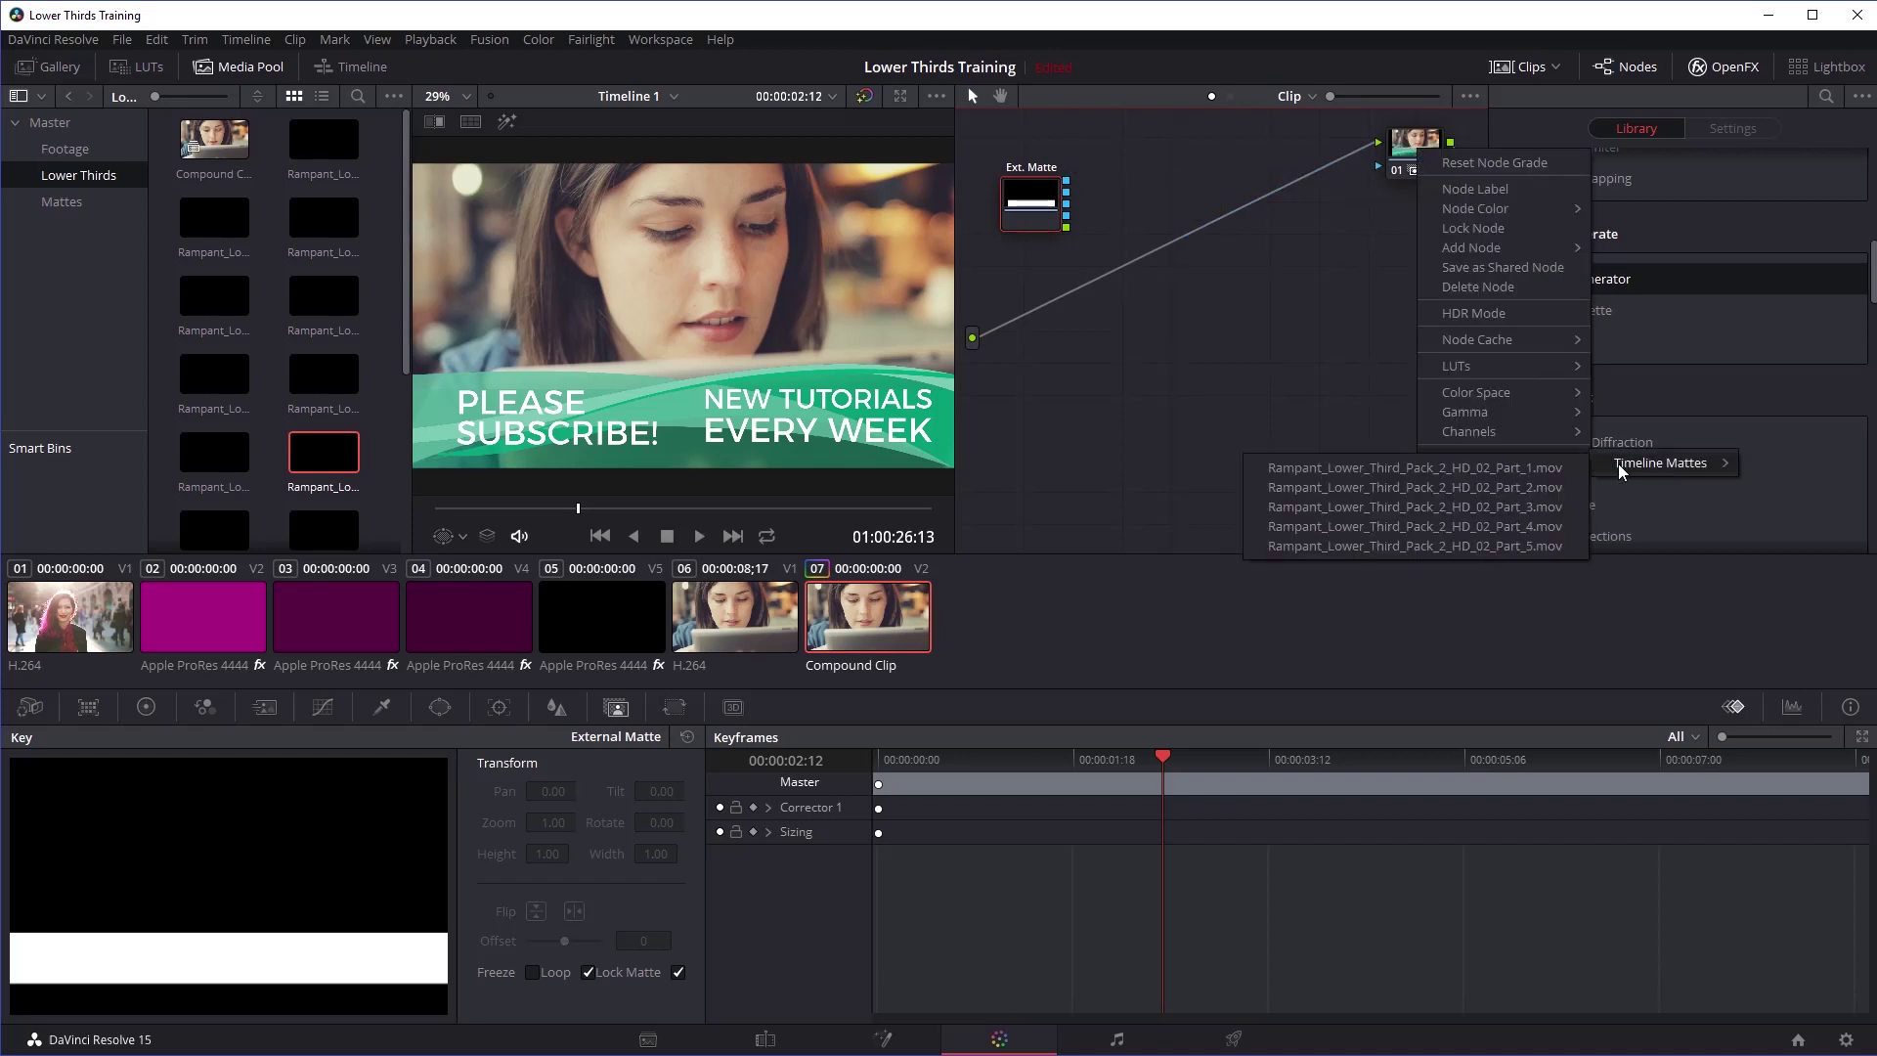
pyautogui.click(1534, 497)
pyautogui.click(1398, 156)
pyautogui.moveTo(1319, 251); pyautogui.dragTo(1036, 287)
# Step: Add the timeline matte Rampant_Lower_Third_Pack_2_HD_02_Part_3.mov and place it unconnected below the second matte node
pyautogui.rightClick(1423, 157)
pyautogui.moveTo(1496, 458)
pyautogui.moveTo(1625, 467)
pyautogui.click(1530, 507)
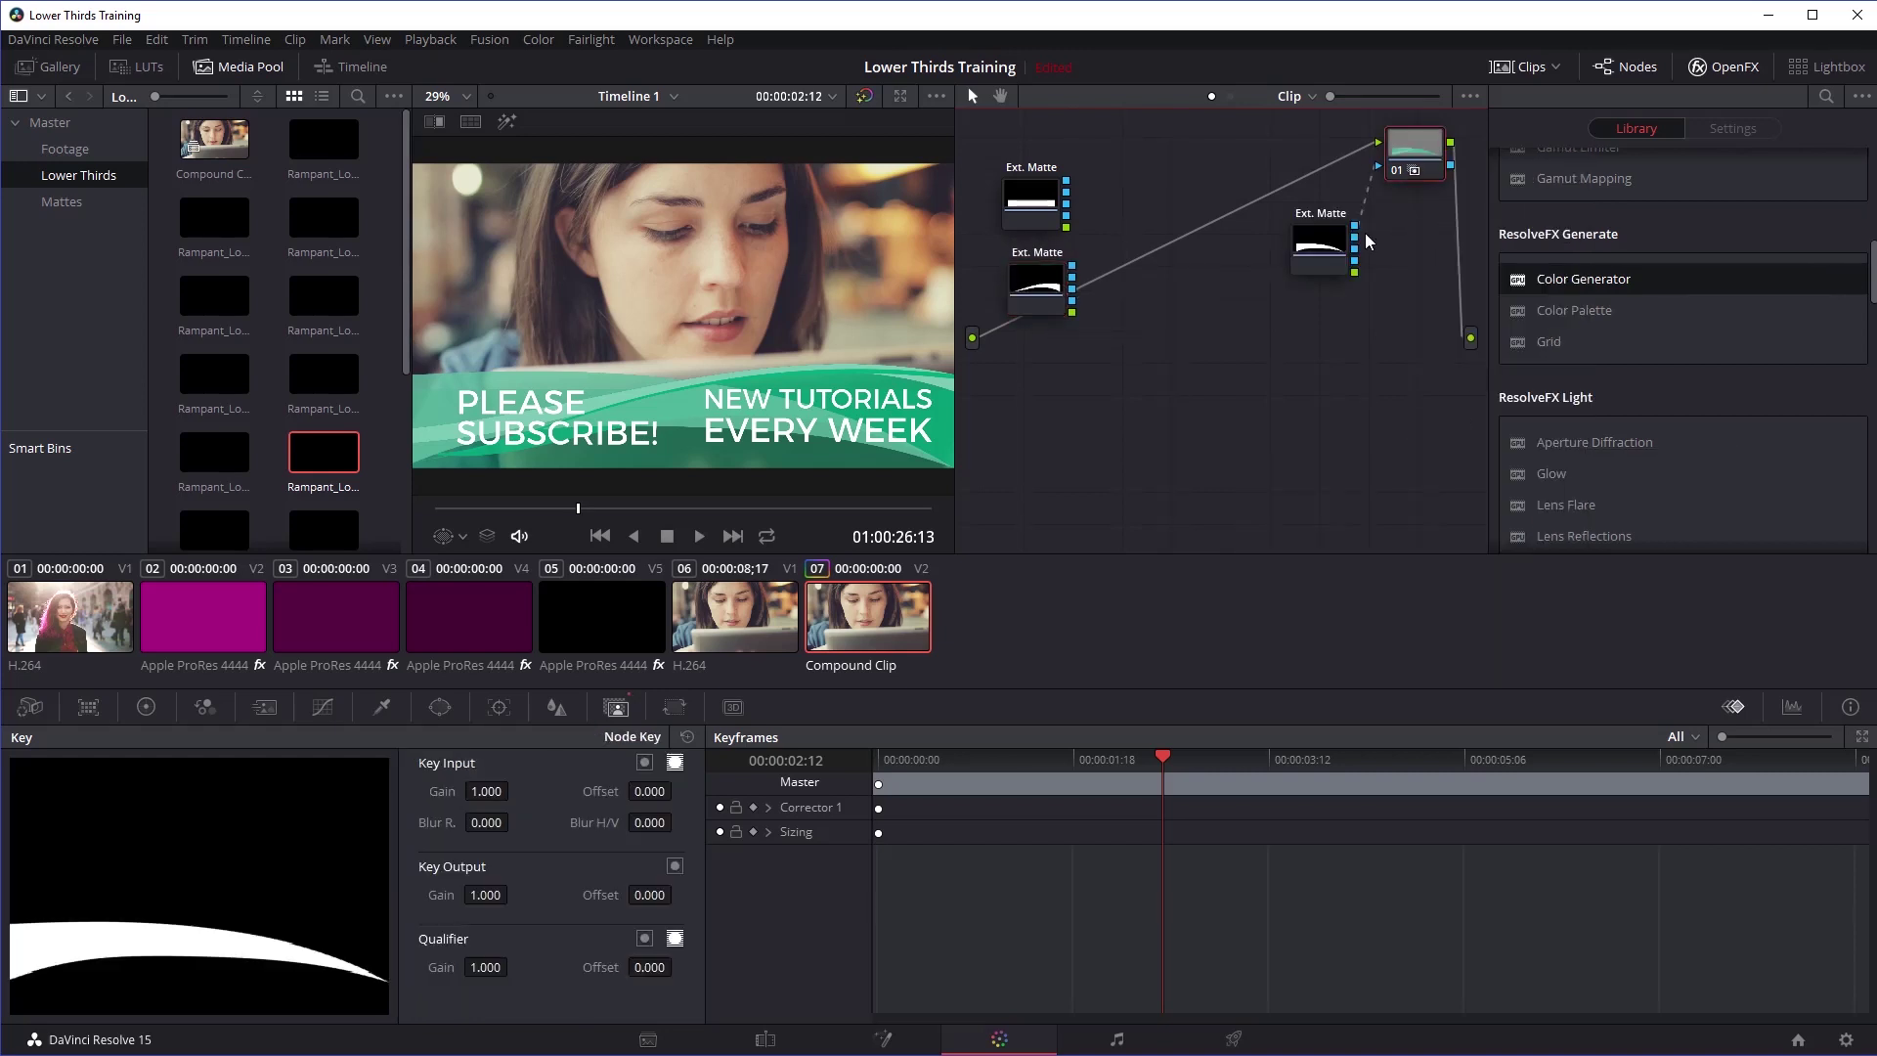
pyautogui.moveTo(1320, 244); pyautogui.dragTo(1033, 369)
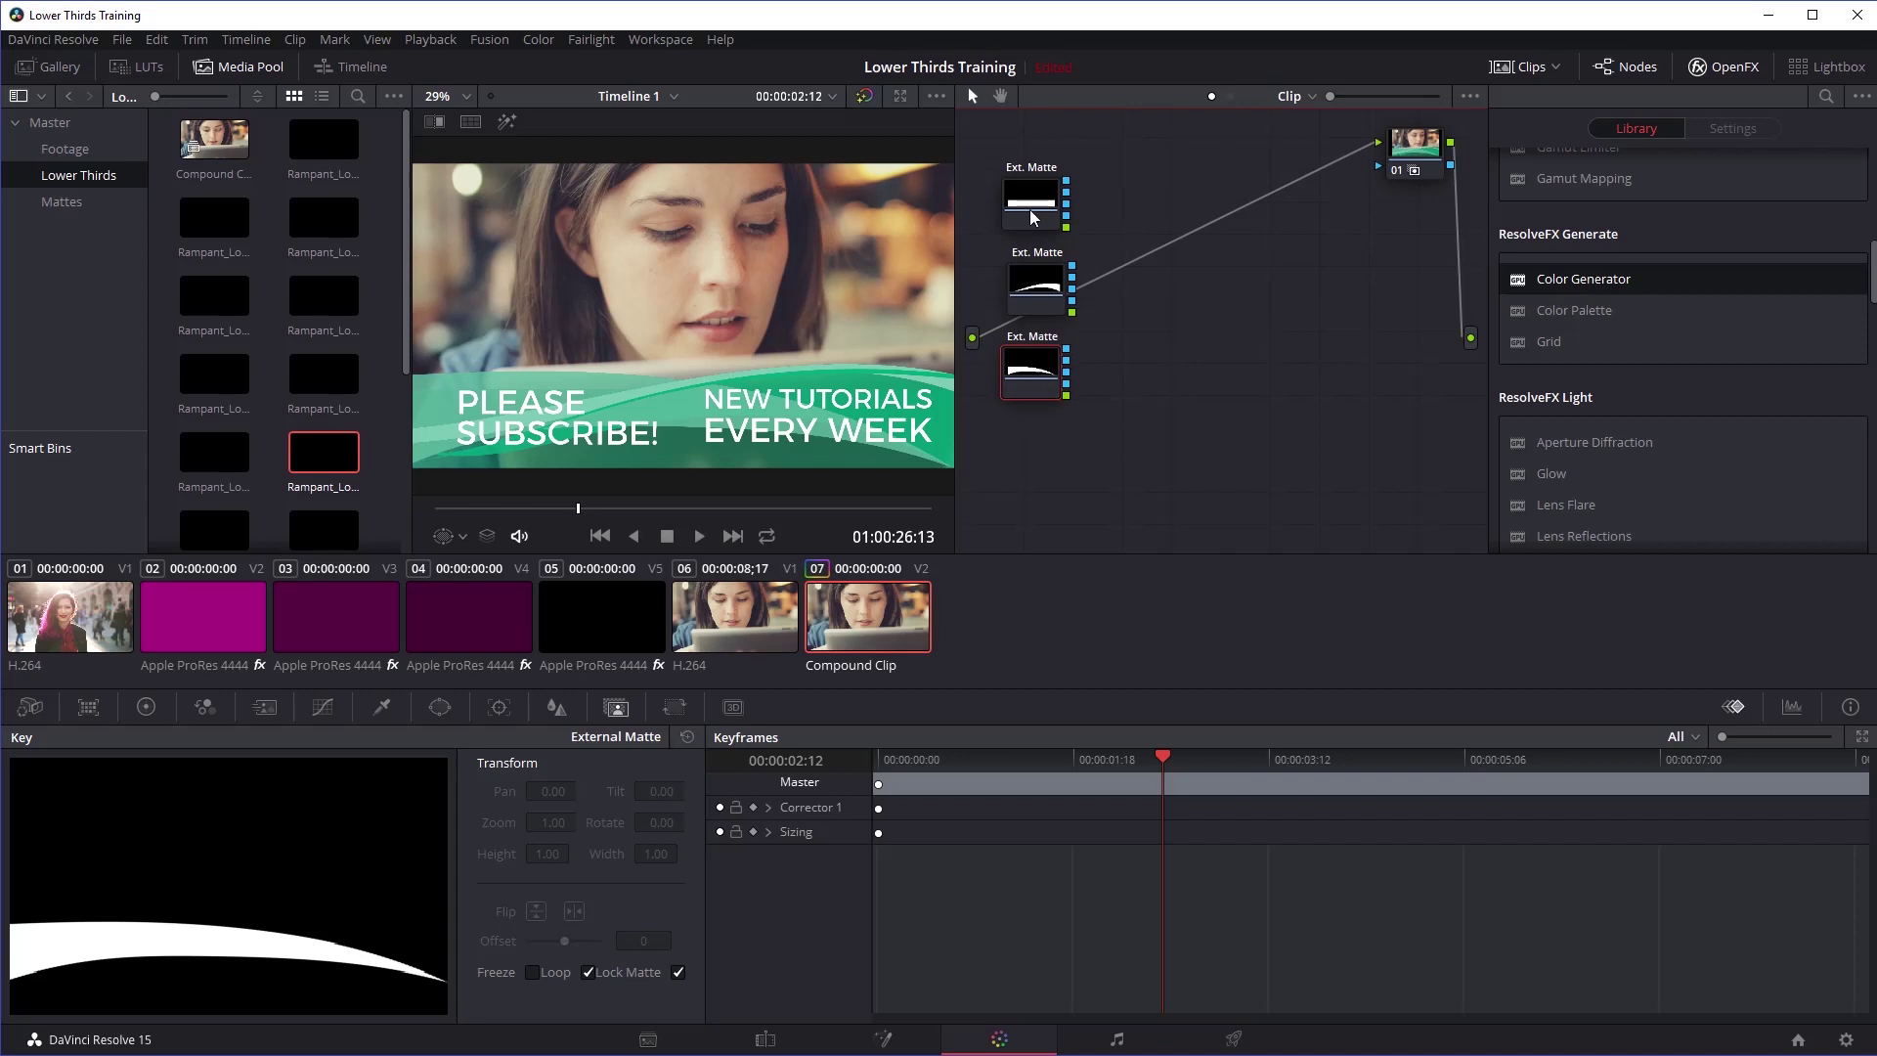
# Step: Add the timeline matte Rampant_Lower_Third_Pack_2_HD_02_Part_4.mov and place it unconnected below the third matte node
pyautogui.rightClick(1421, 162)
pyautogui.moveTo(1571, 473)
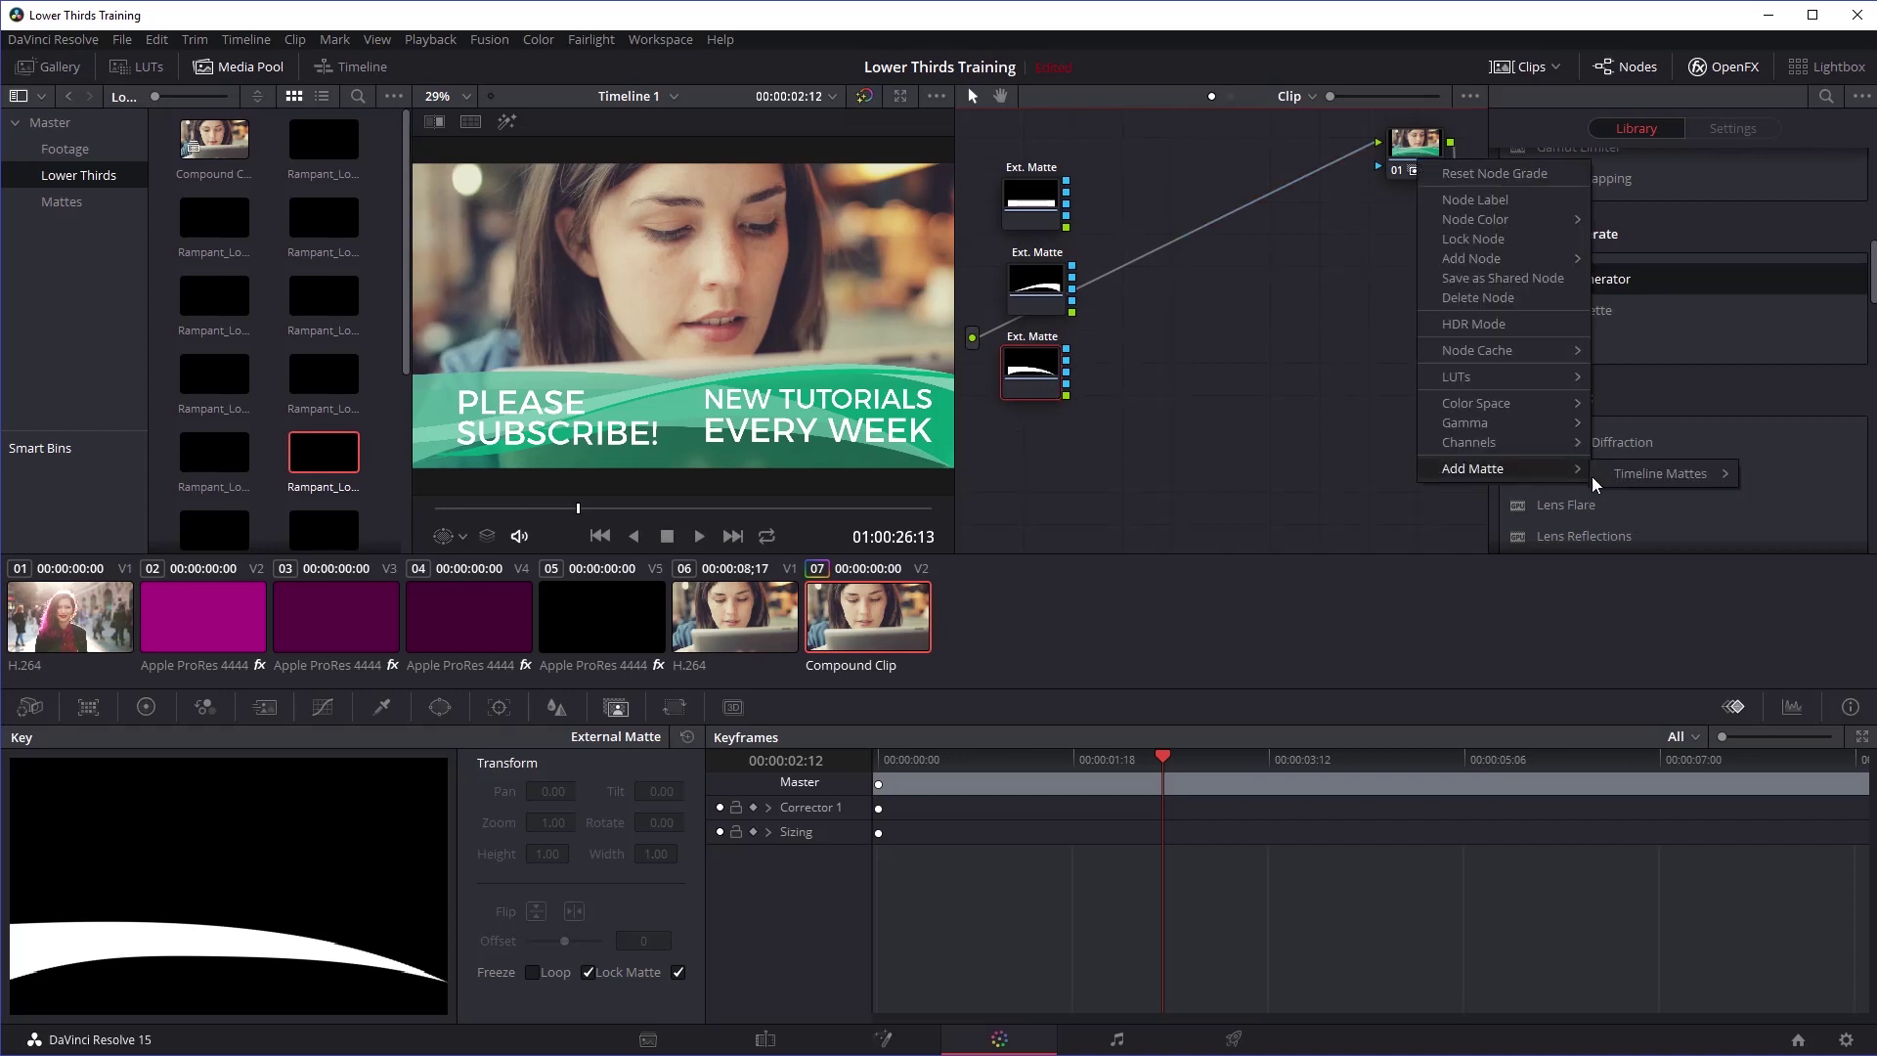
pyautogui.click(1518, 538)
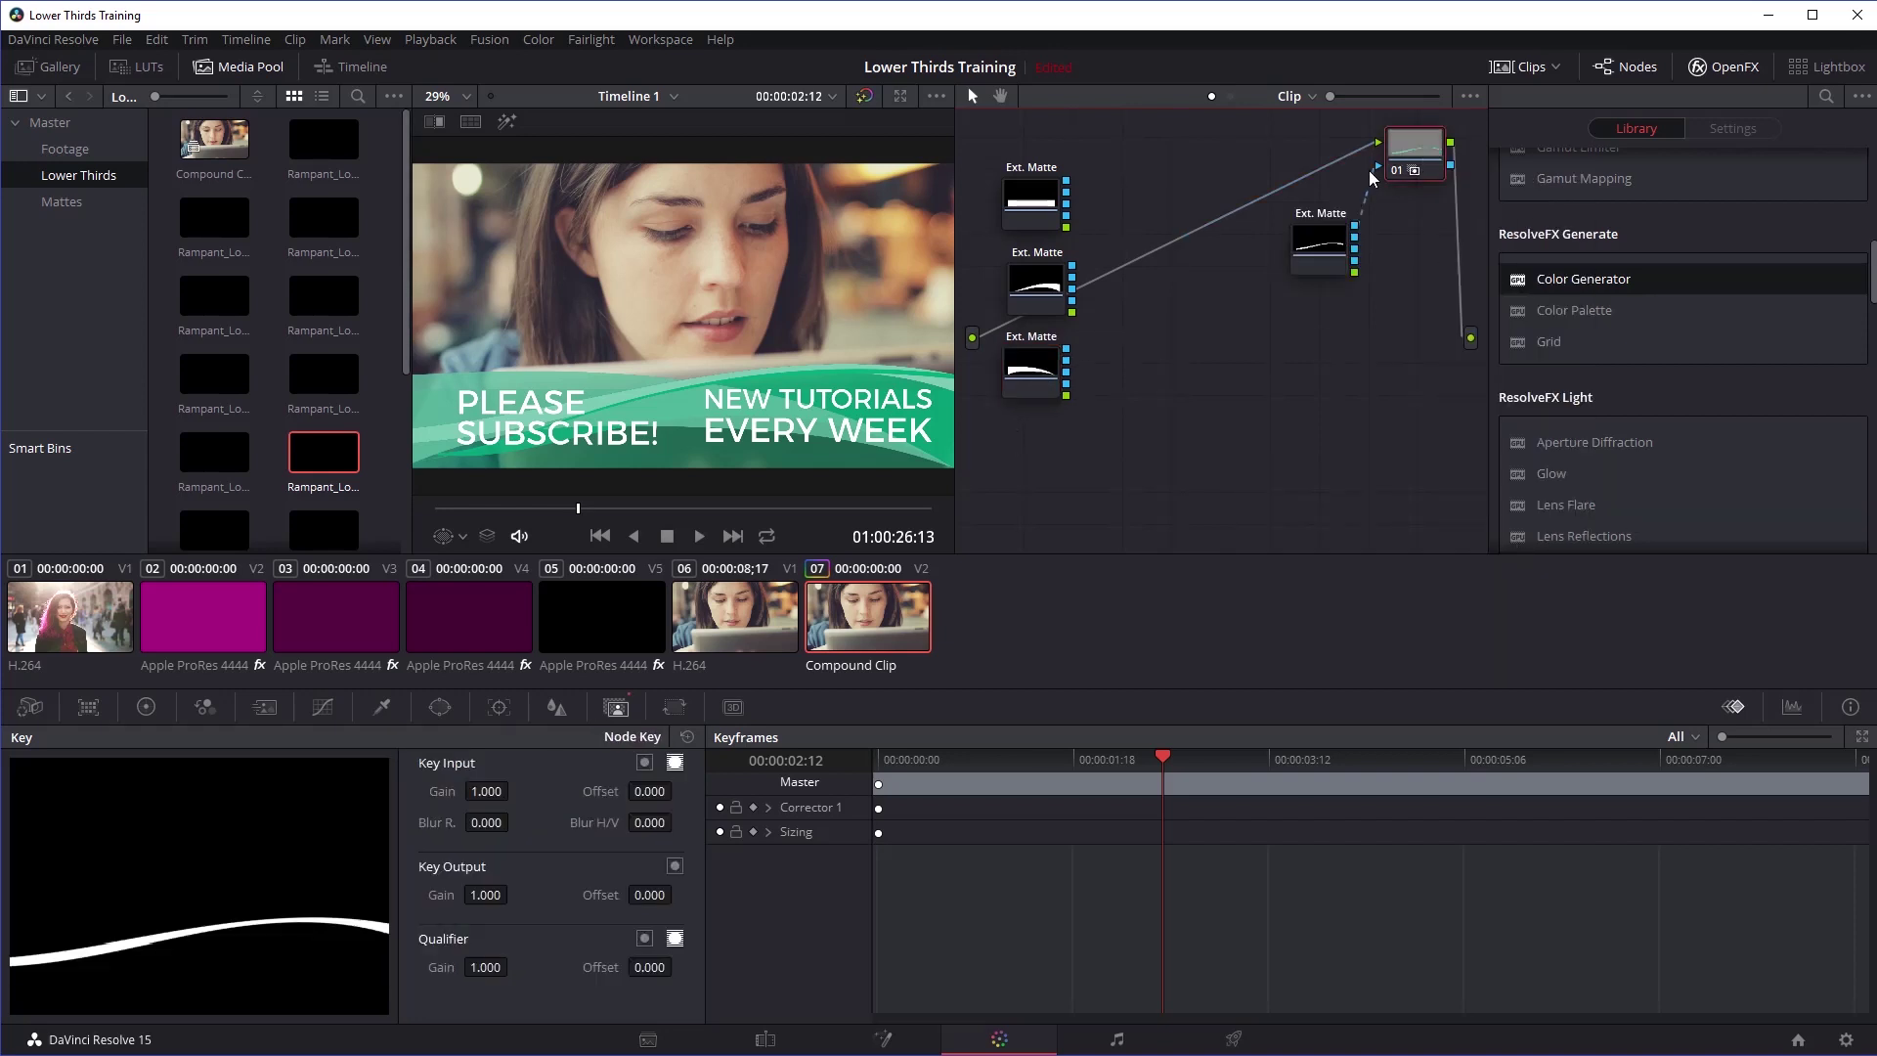
pyautogui.moveTo(1320, 253); pyautogui.dragTo(1036, 446)
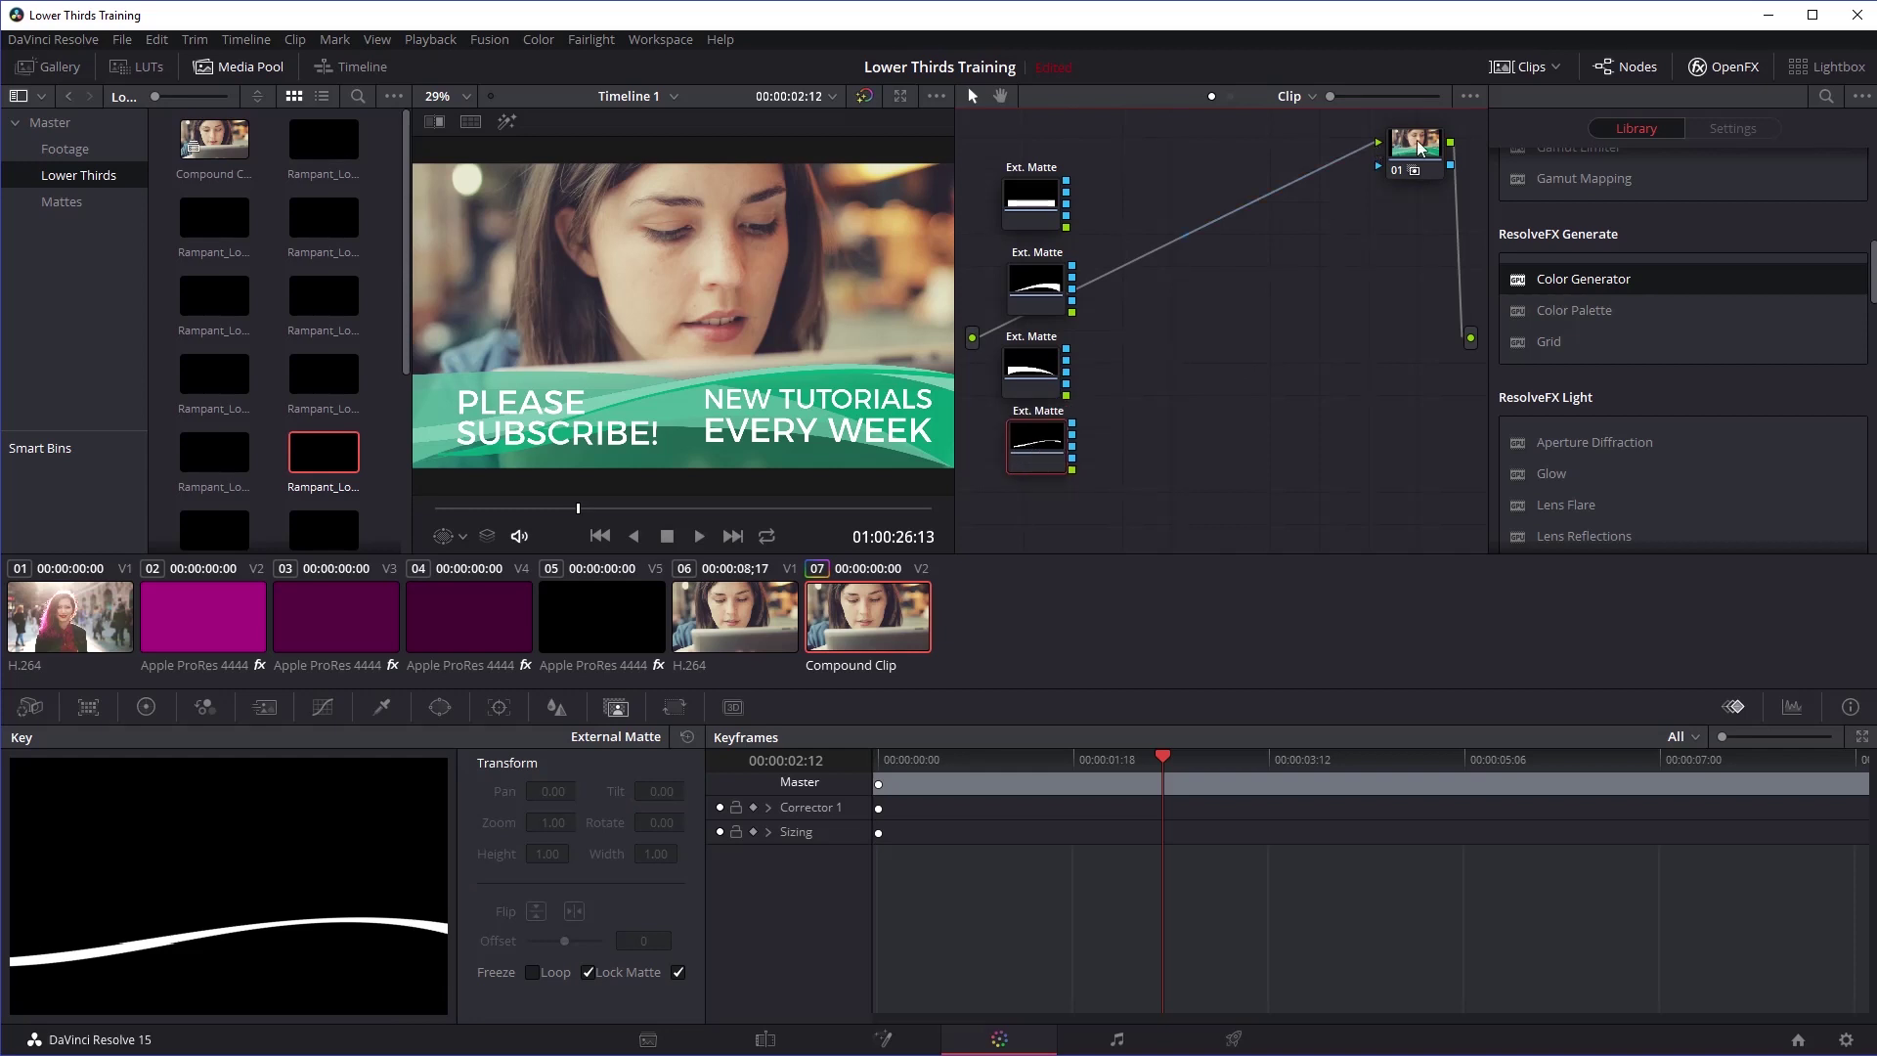
# Step: Add the timeline matte Rampant_Lower_Third_Pack_2_HD_02_Part_5.mov, disconnect it from node 01, and move it toward the lower part of the node graph
pyautogui.rightClick(1419, 145)
pyautogui.moveTo(1564, 449)
pyautogui.moveTo(1652, 455)
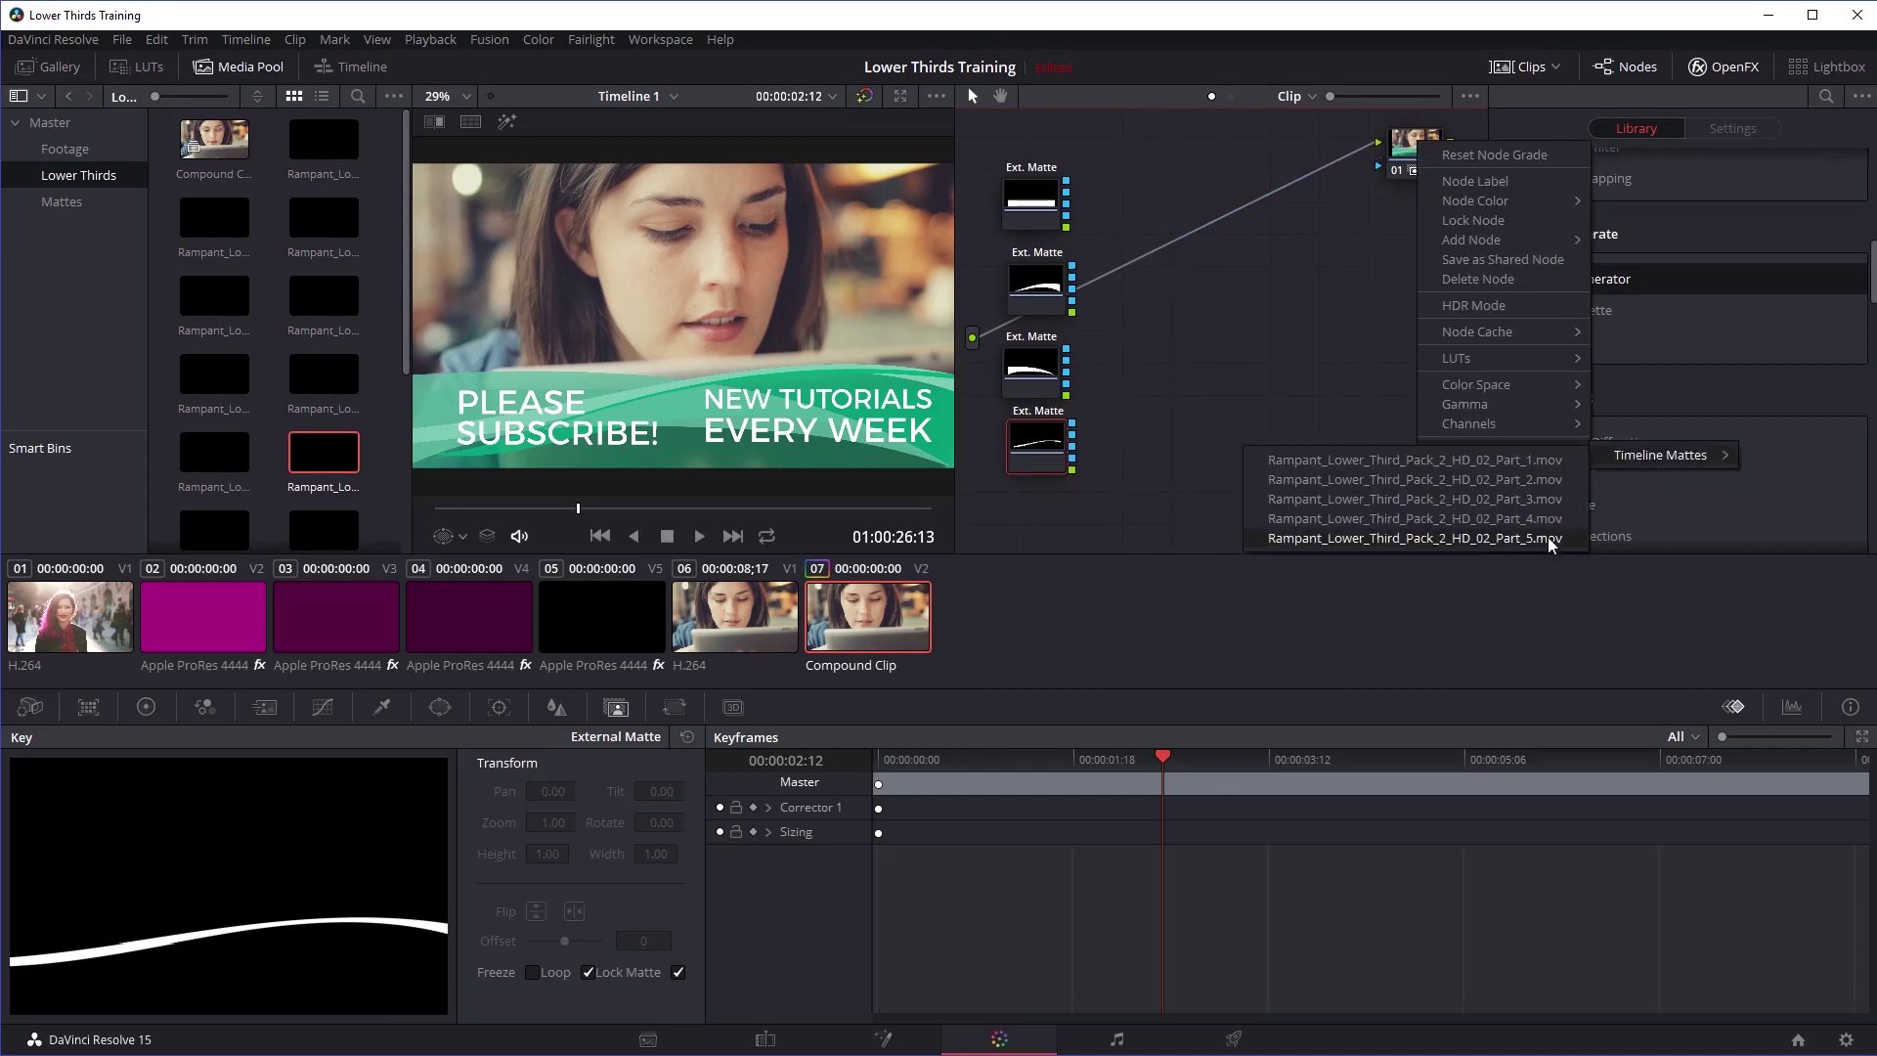
pyautogui.click(1544, 543)
pyautogui.click(1376, 176)
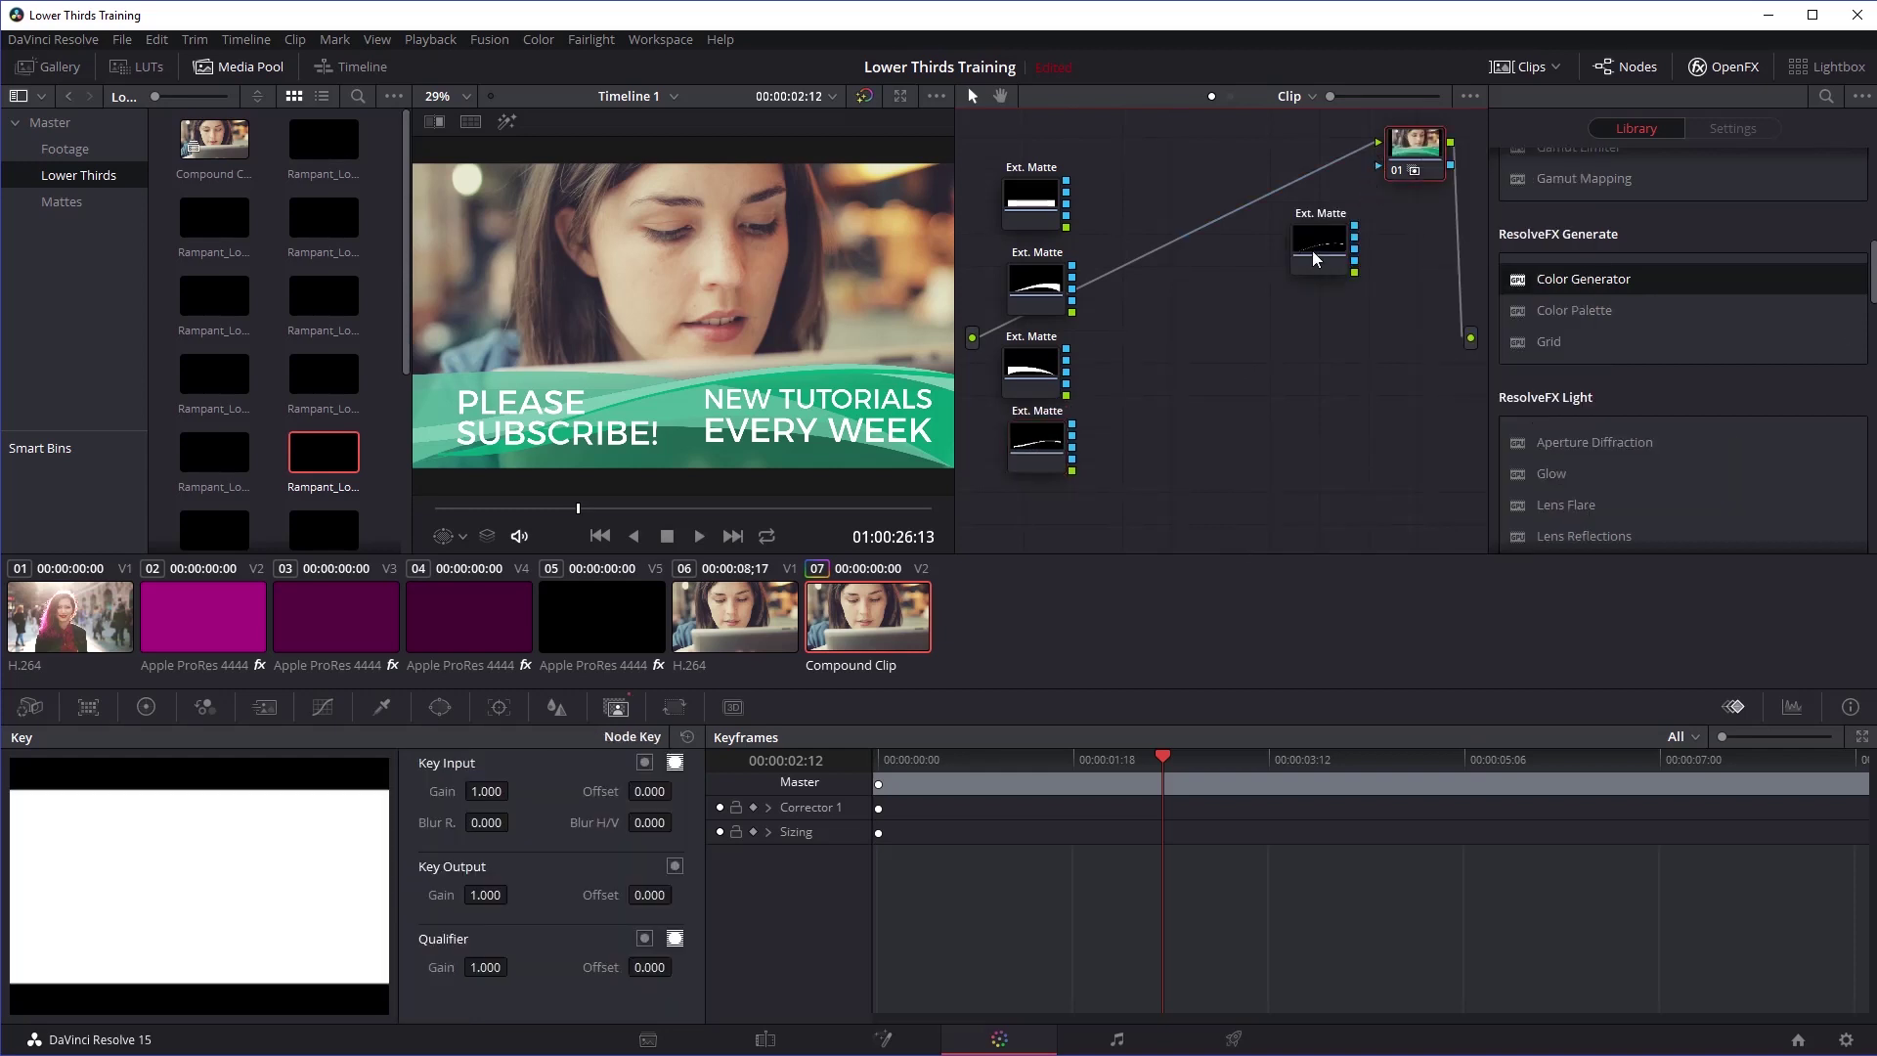
pyautogui.moveTo(1315, 256); pyautogui.dragTo(1185, 449)
# Step: Line up the five external matte nodes in a vertical column at the node graph's left side, in part order
pyautogui.moveTo(1034, 200); pyautogui.dragTo(1025, 157)
pyautogui.moveTo(1037, 284); pyautogui.dragTo(1020, 237)
pyautogui.moveTo(1034, 344); pyautogui.dragTo(1022, 298)
pyautogui.moveTo(1033, 452); pyautogui.dragTo(1016, 409)
pyautogui.moveTo(1190, 439); pyautogui.dragTo(1016, 484)
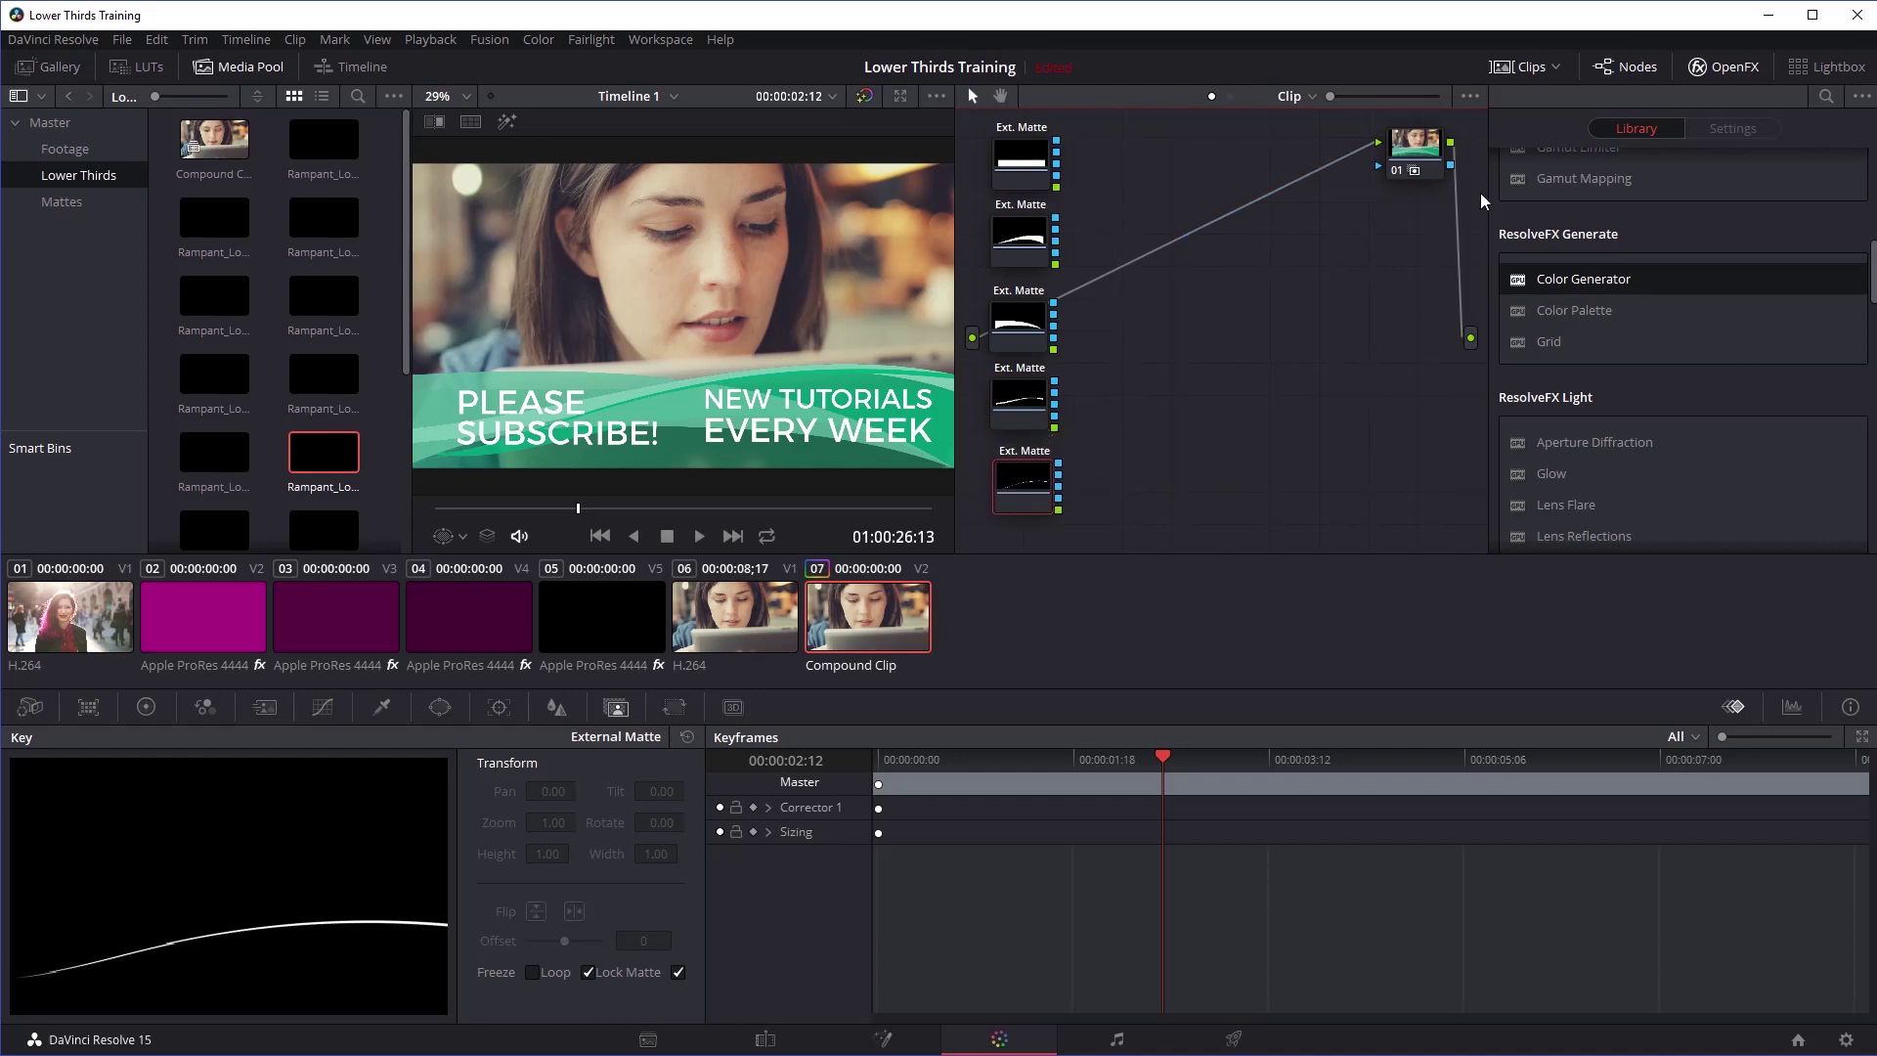
# Step: Shift node 01 slightly left and add an alpha output to the node graph
pyautogui.moveTo(1419, 153); pyautogui.dragTo(1396, 155)
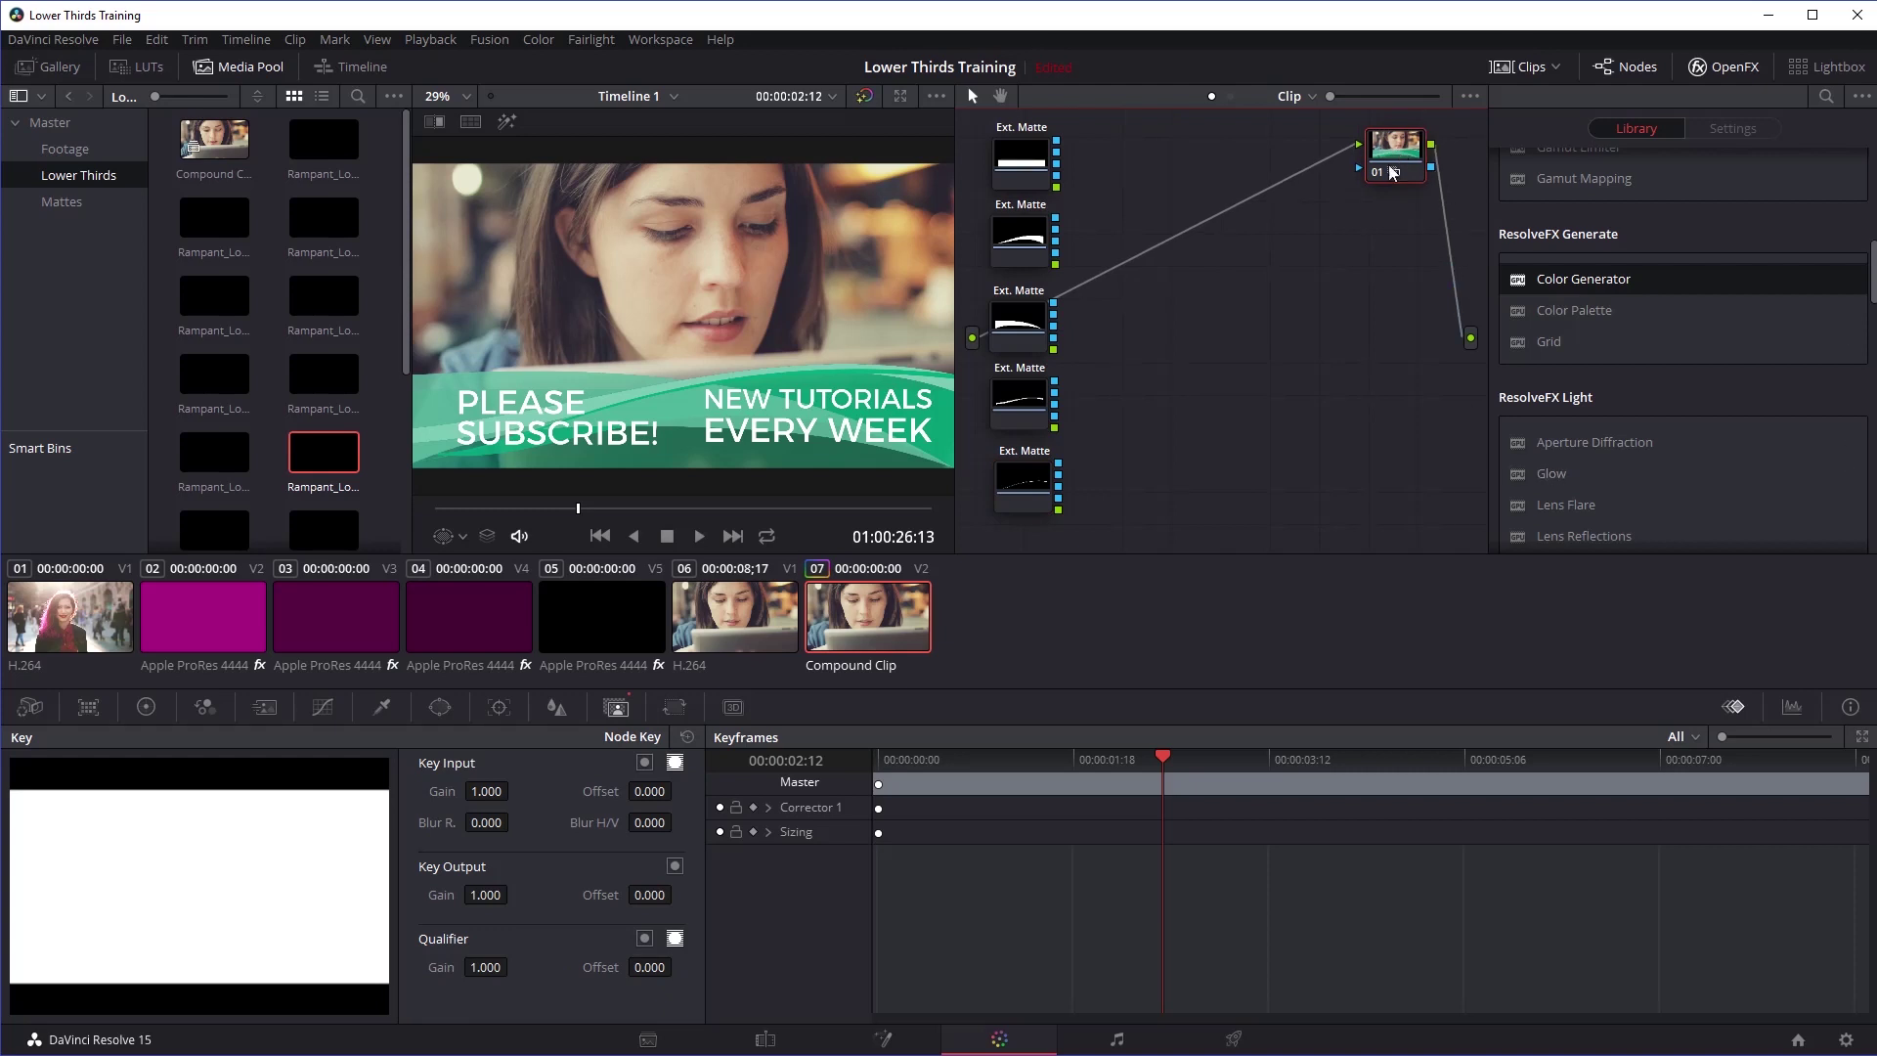
pyautogui.rightClick(1300, 387)
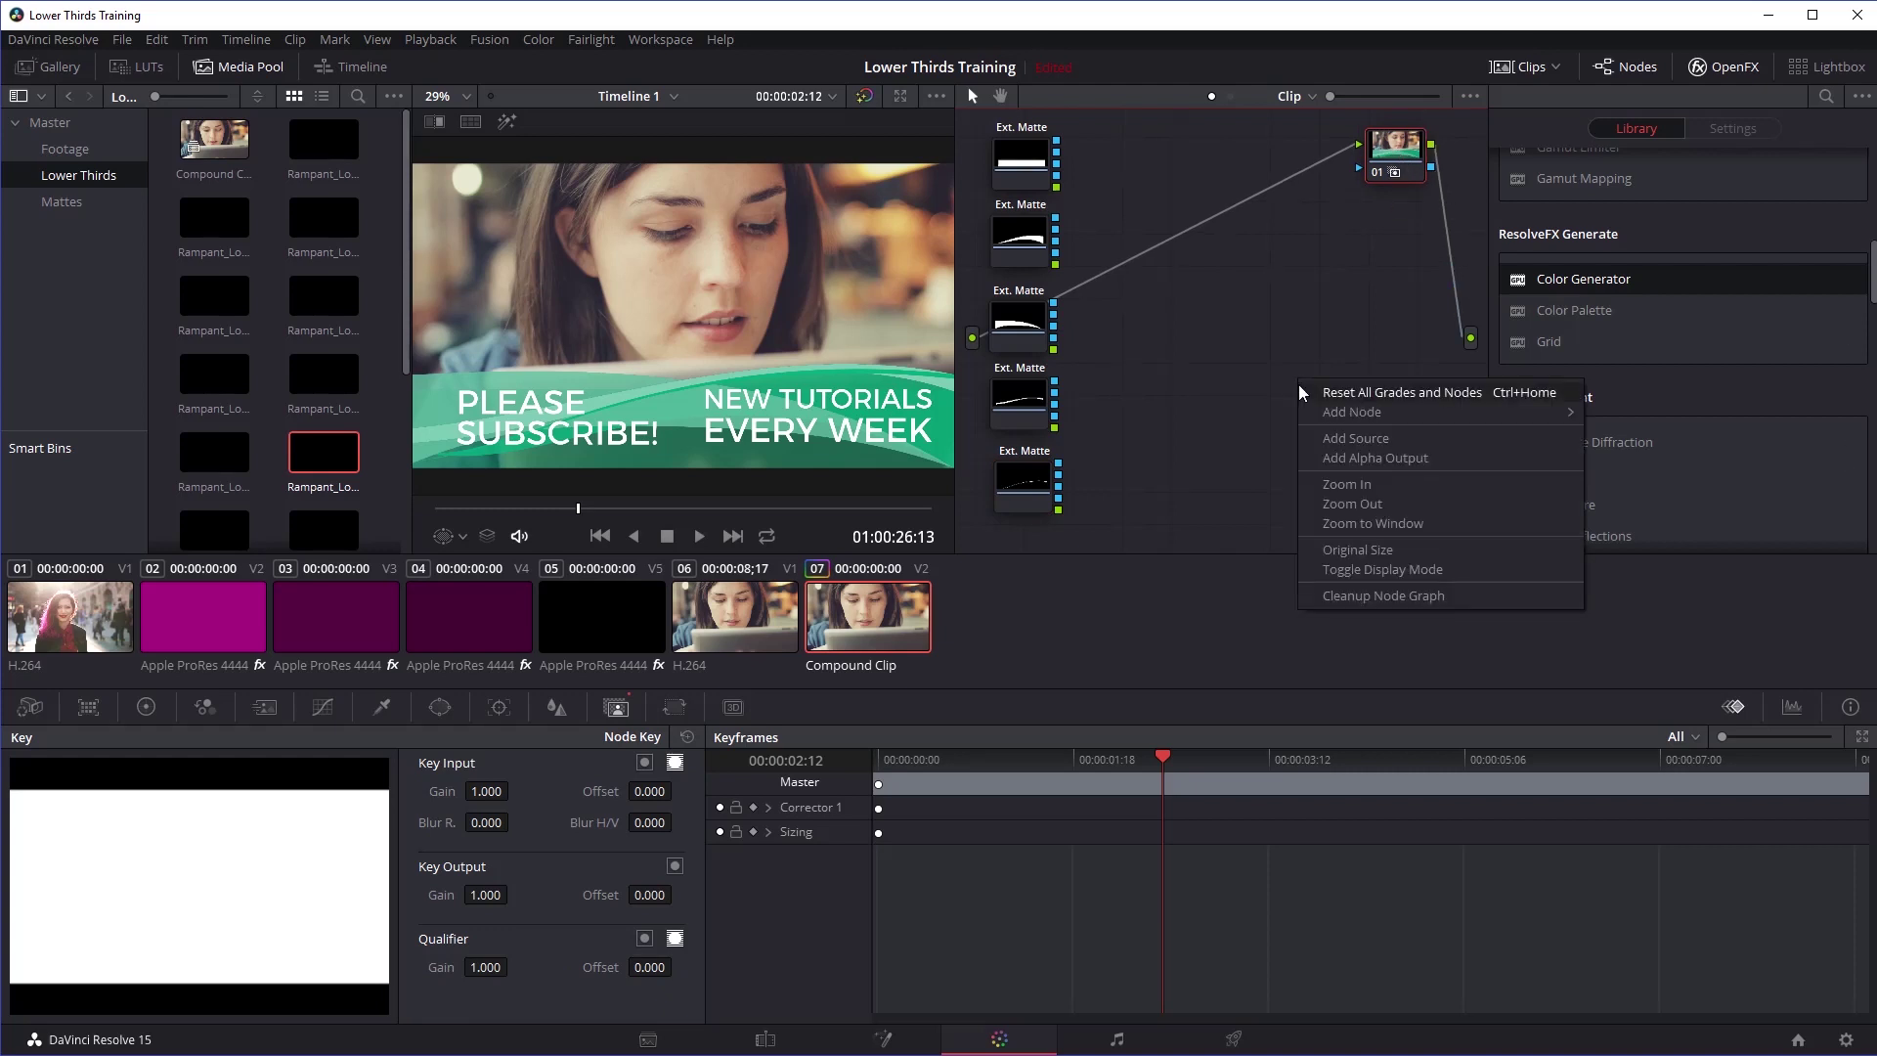
pyautogui.click(1371, 467)
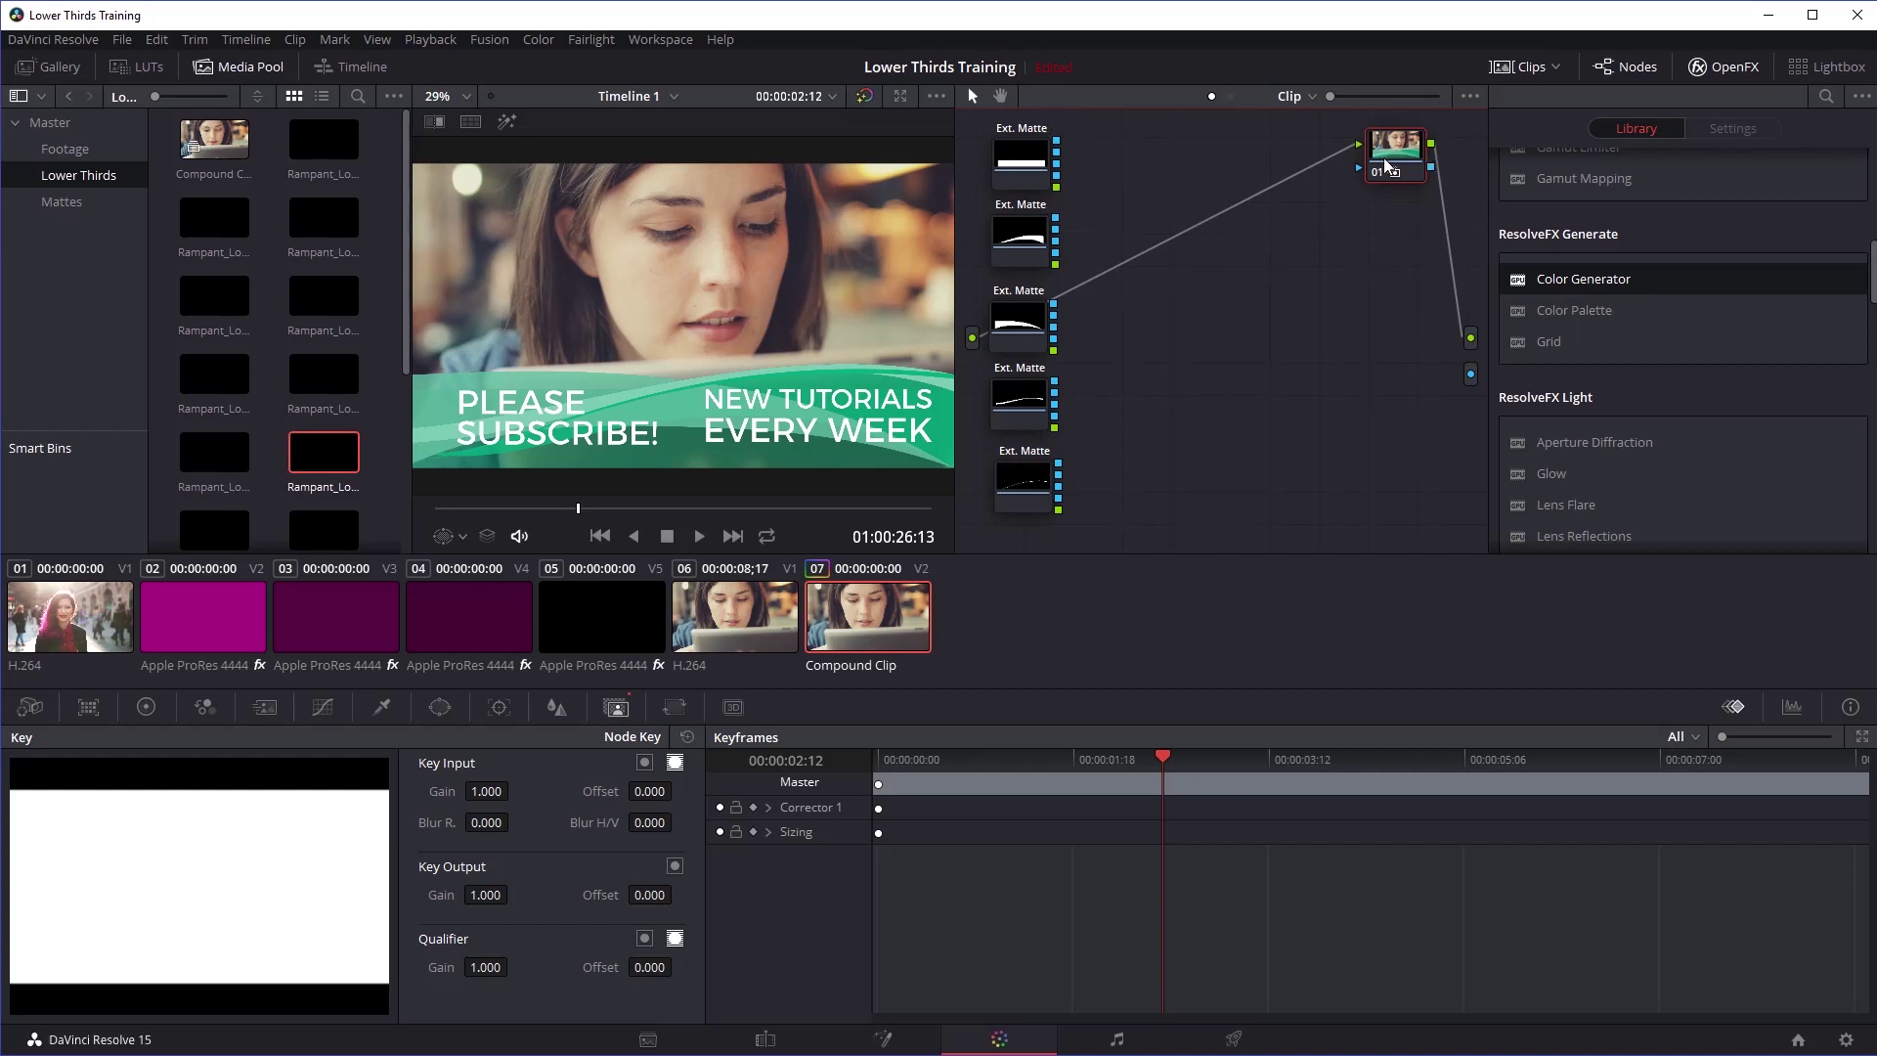
# Step: Add a key mixer node between the mattes and node 01, and connect the first matte to its upper input
pyautogui.rightClick(1225, 280)
pyautogui.moveTo(1277, 307)
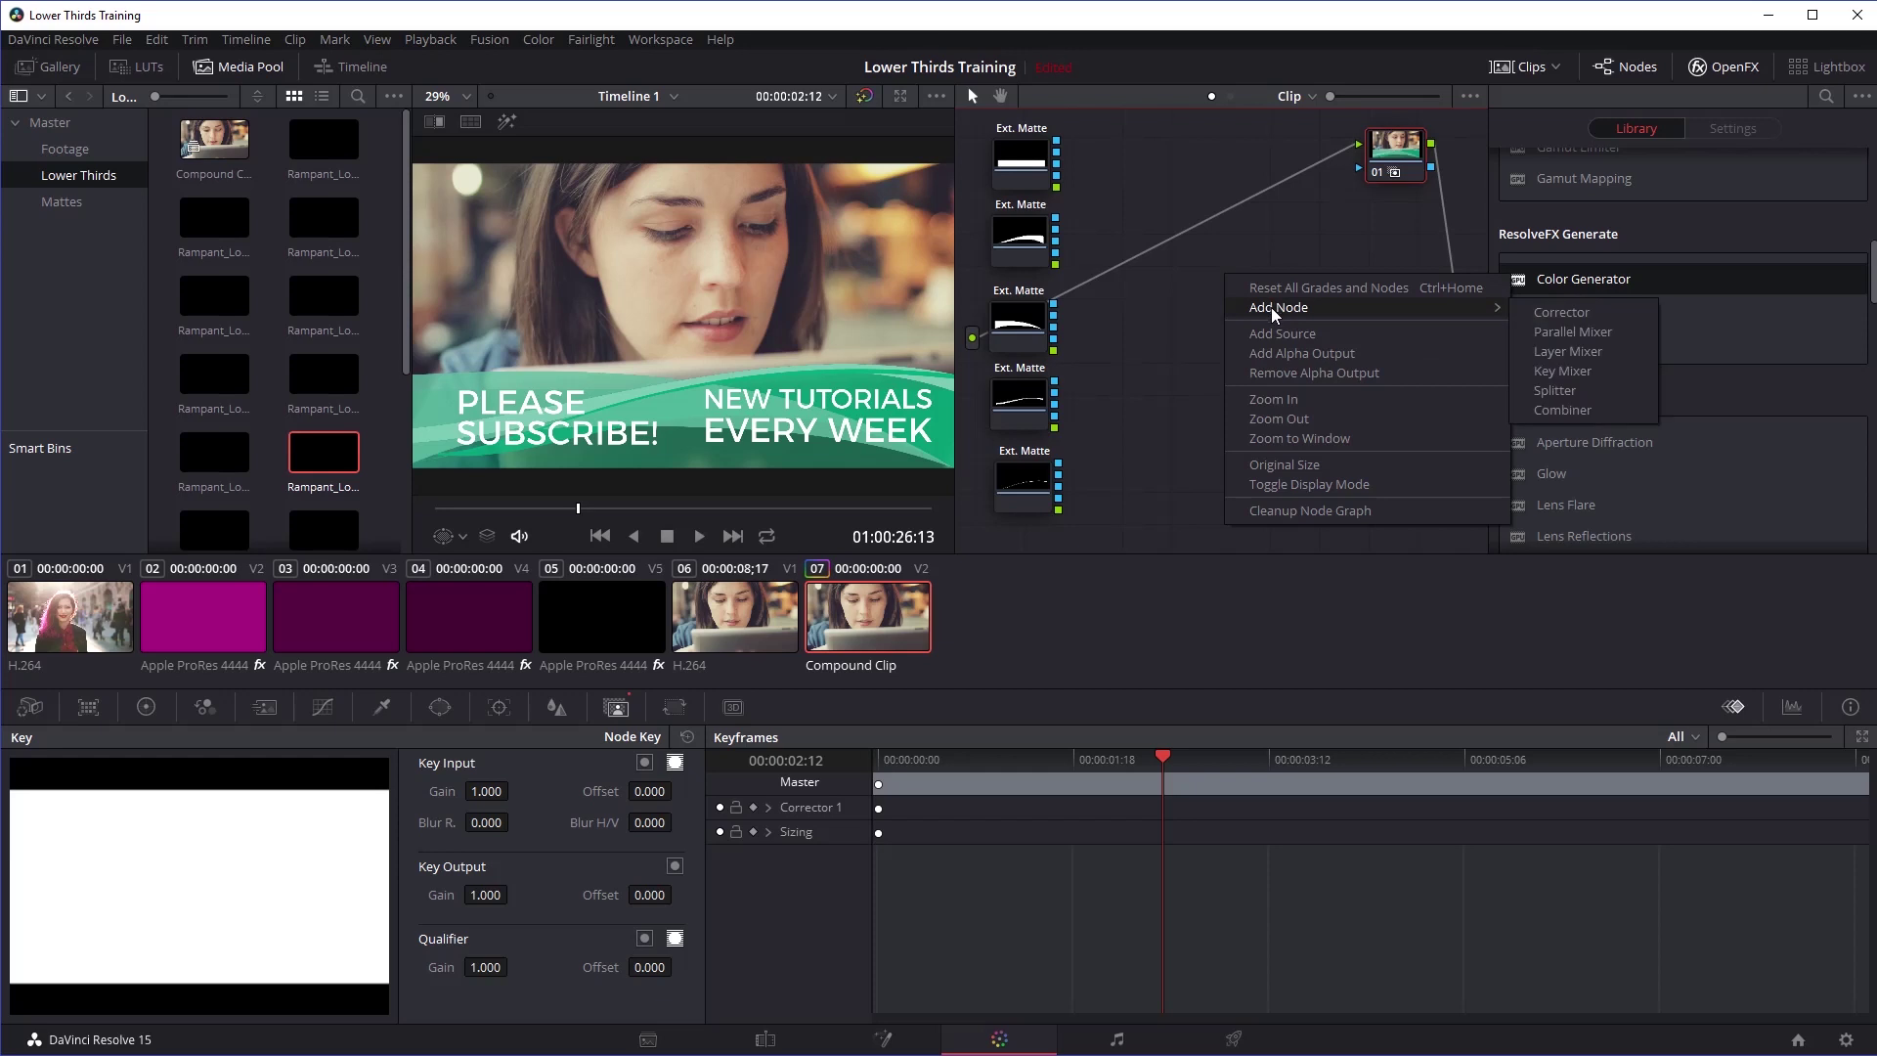
pyautogui.click(1585, 379)
pyautogui.moveTo(1234, 286); pyautogui.dragTo(1232, 166)
pyautogui.moveTo(1060, 145); pyautogui.dragTo(1204, 145)
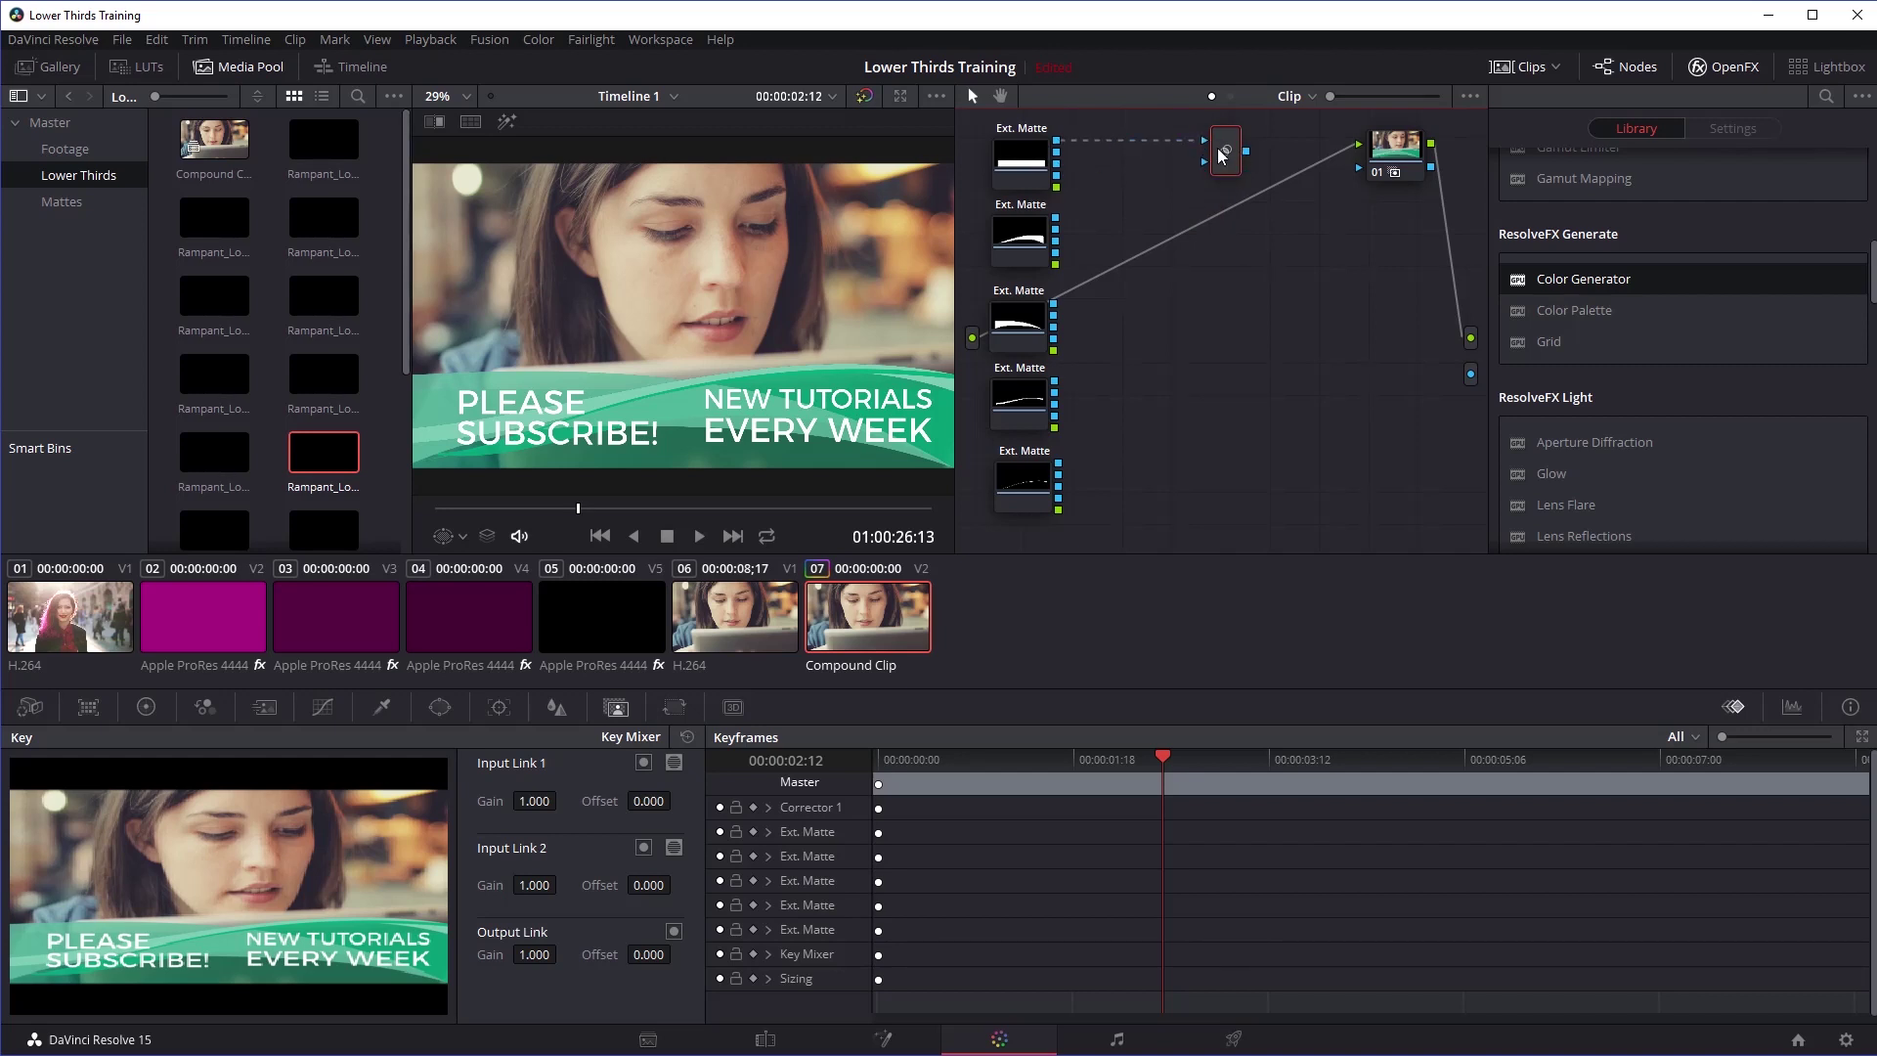
pyautogui.moveTo(1234, 162); pyautogui.dragTo(1251, 162)
# Step: Add a second and a third key mixer node and stack them below the first one
pyautogui.rightClick(1293, 334)
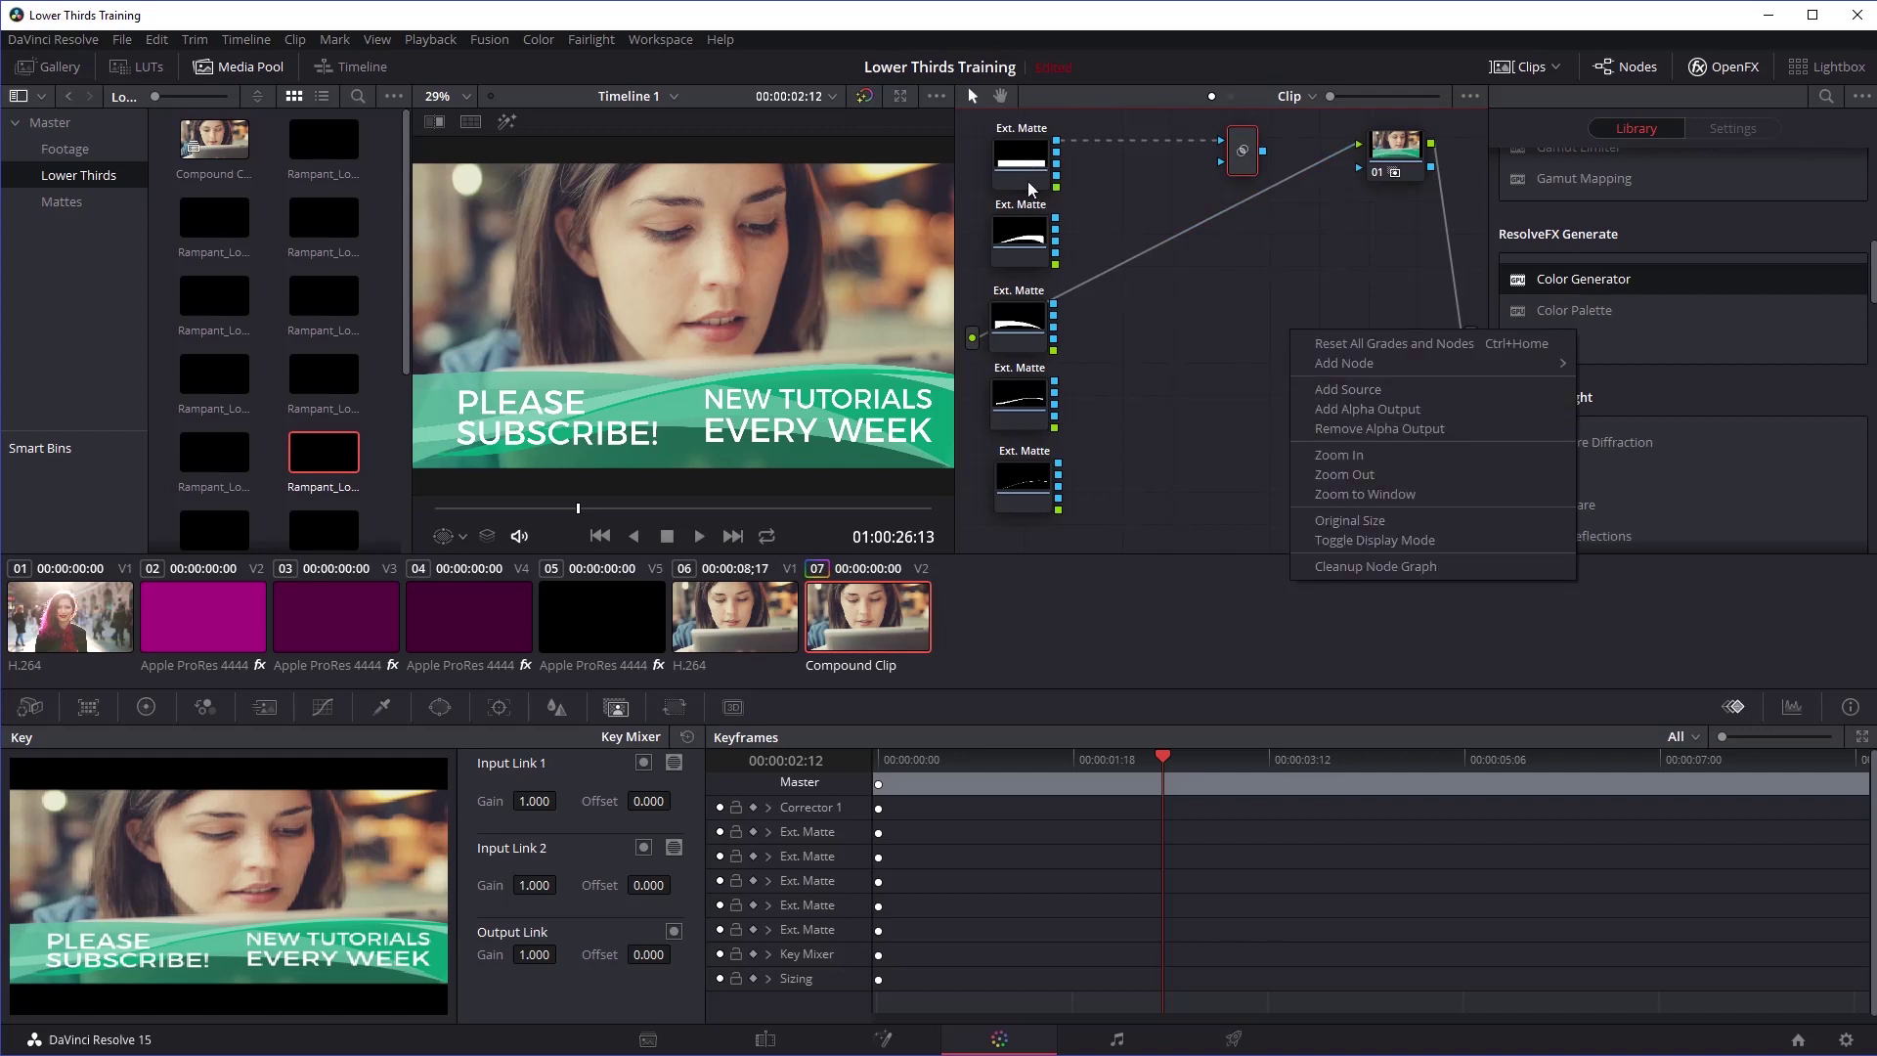
pyautogui.moveTo(1471, 371)
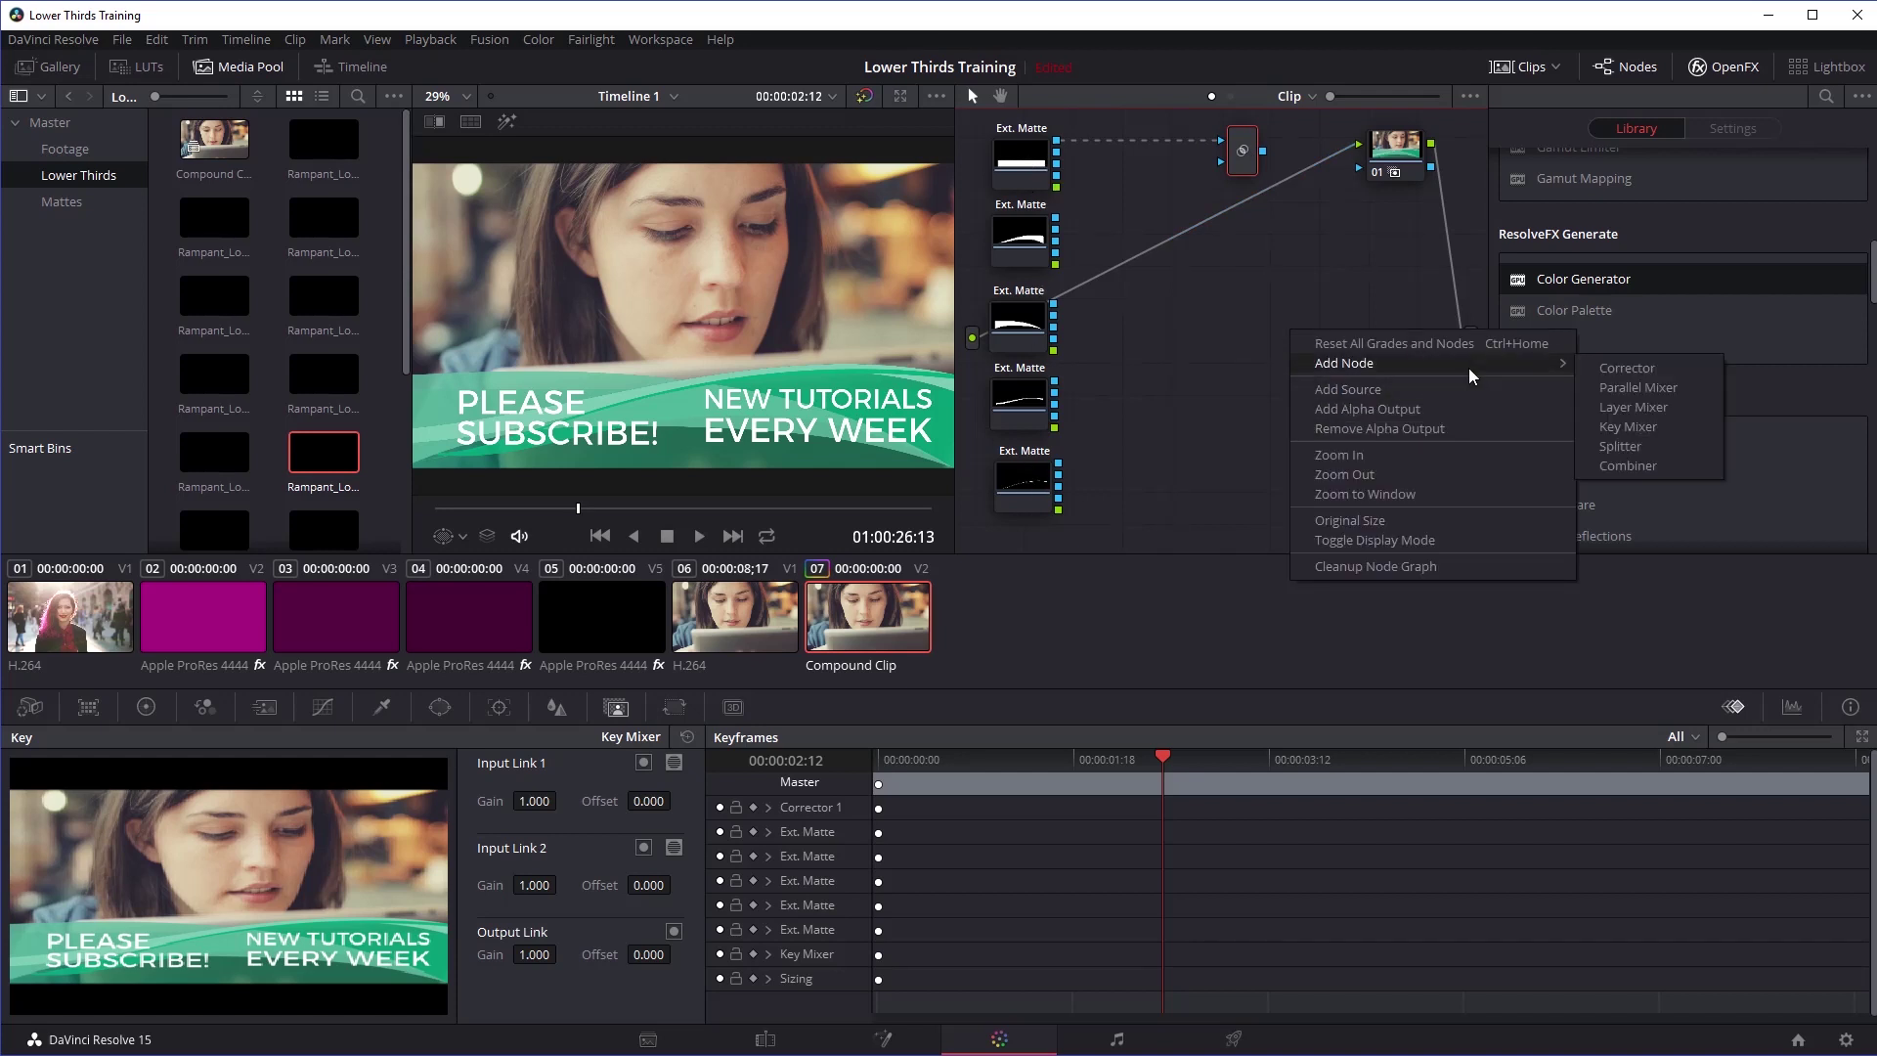
pyautogui.click(1642, 430)
pyautogui.moveTo(1287, 336); pyautogui.dragTo(1241, 225)
pyautogui.rightClick(1260, 317)
pyautogui.moveTo(1313, 344)
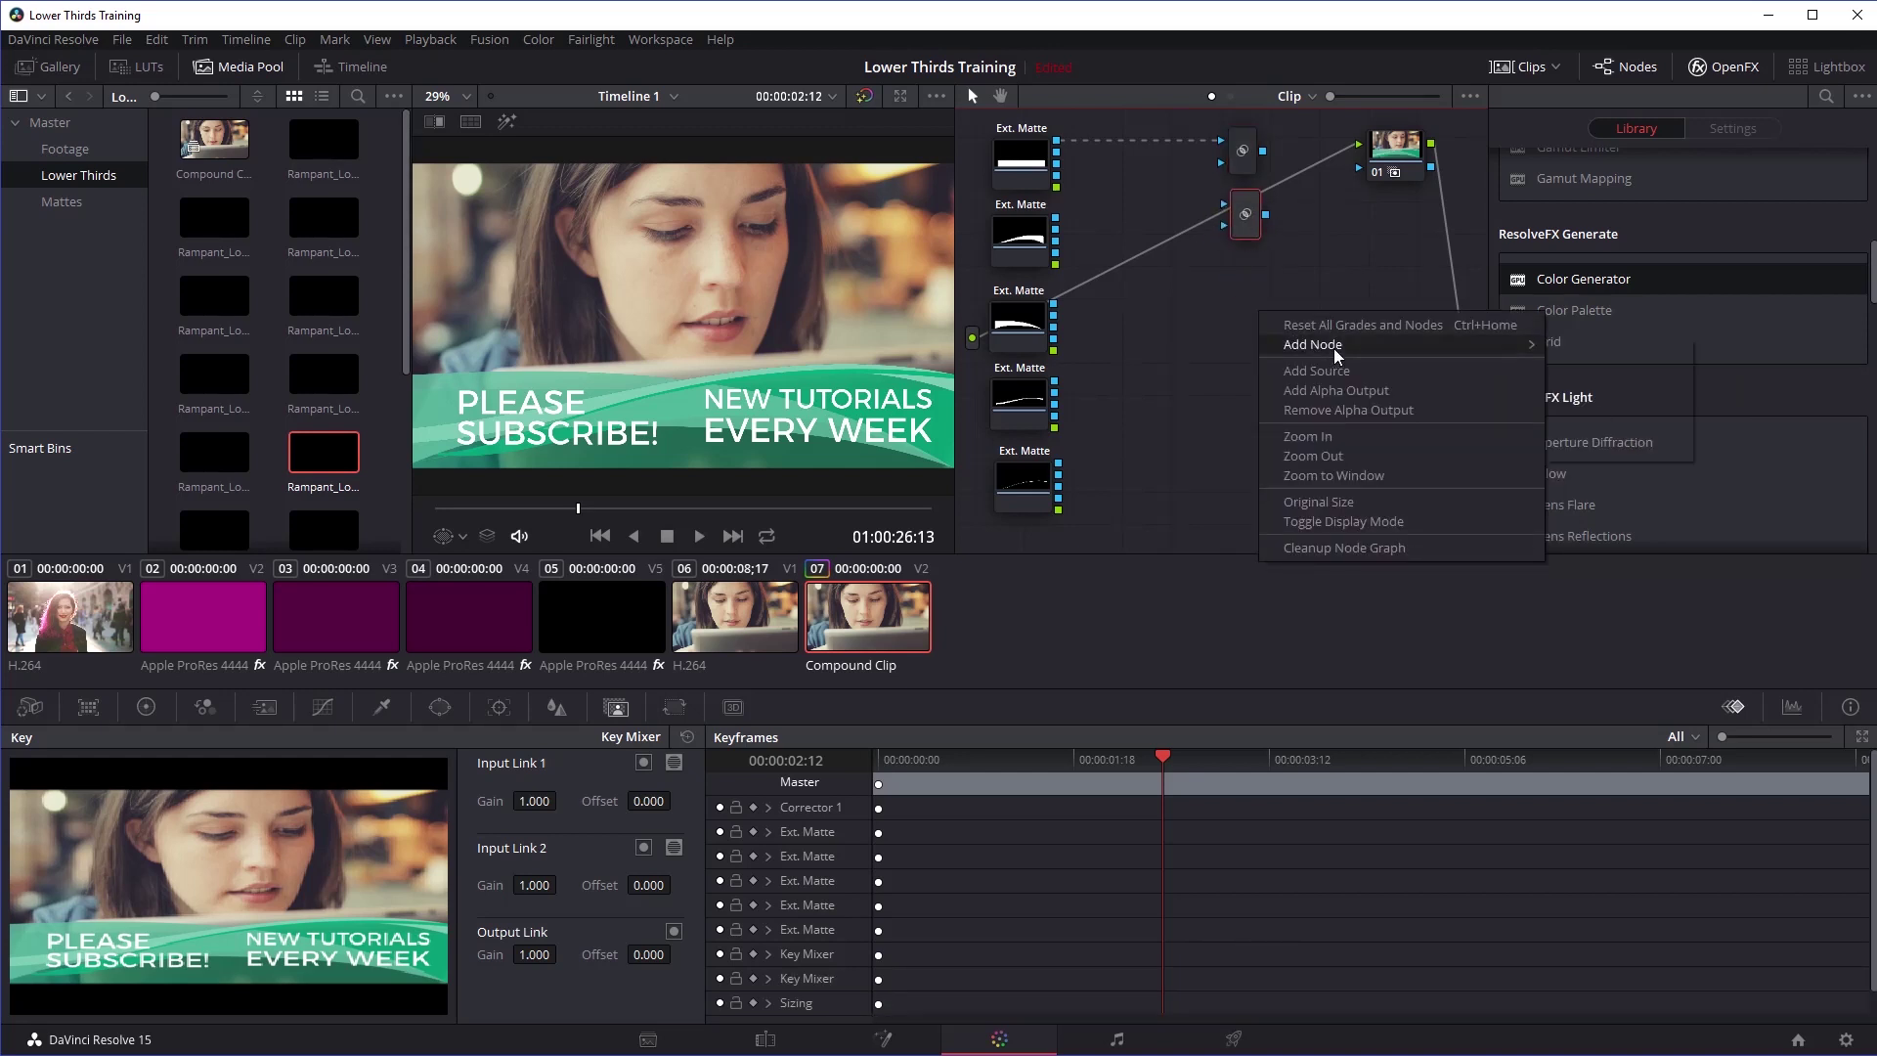
pyautogui.click(1596, 408)
pyautogui.moveTo(1269, 329); pyautogui.dragTo(1250, 290)
# Step: Add a fourth key mixer node below the third and connect the fourth and fifth mattes to its inputs
pyautogui.rightClick(1263, 366)
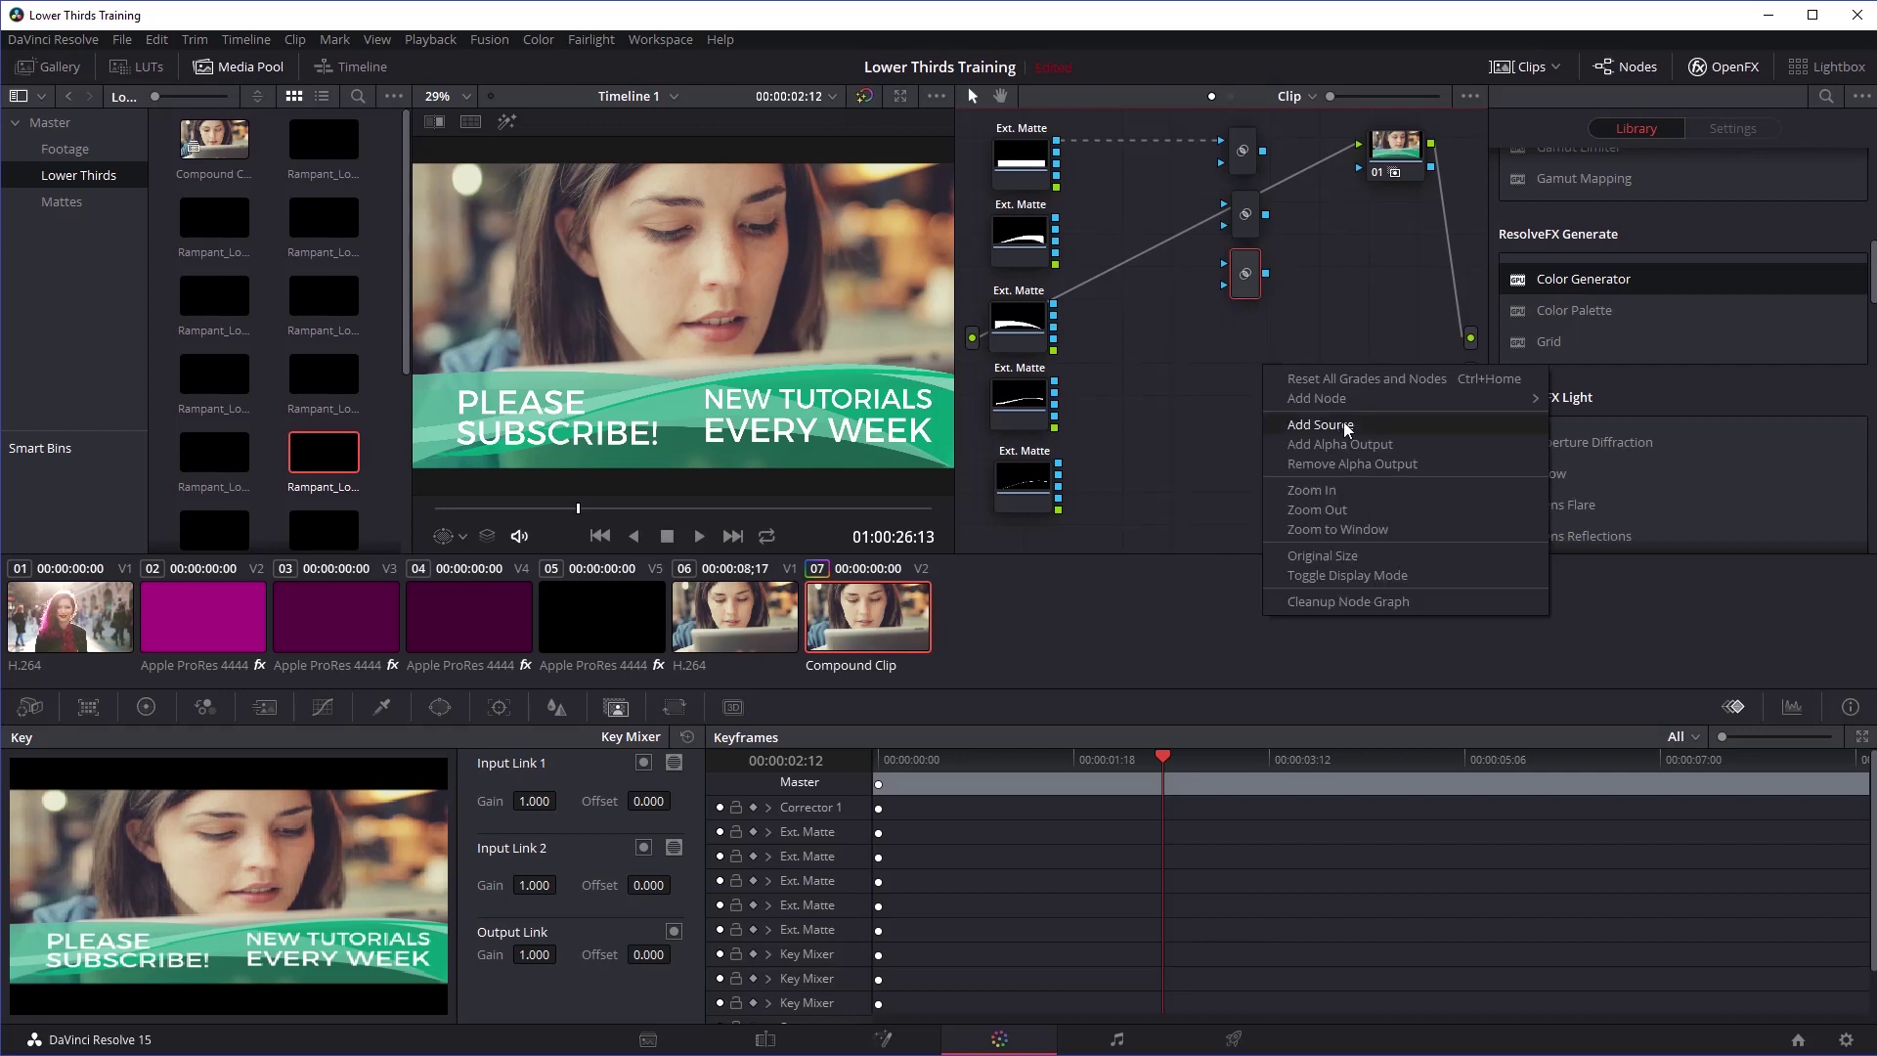
pyautogui.moveTo(1367, 397)
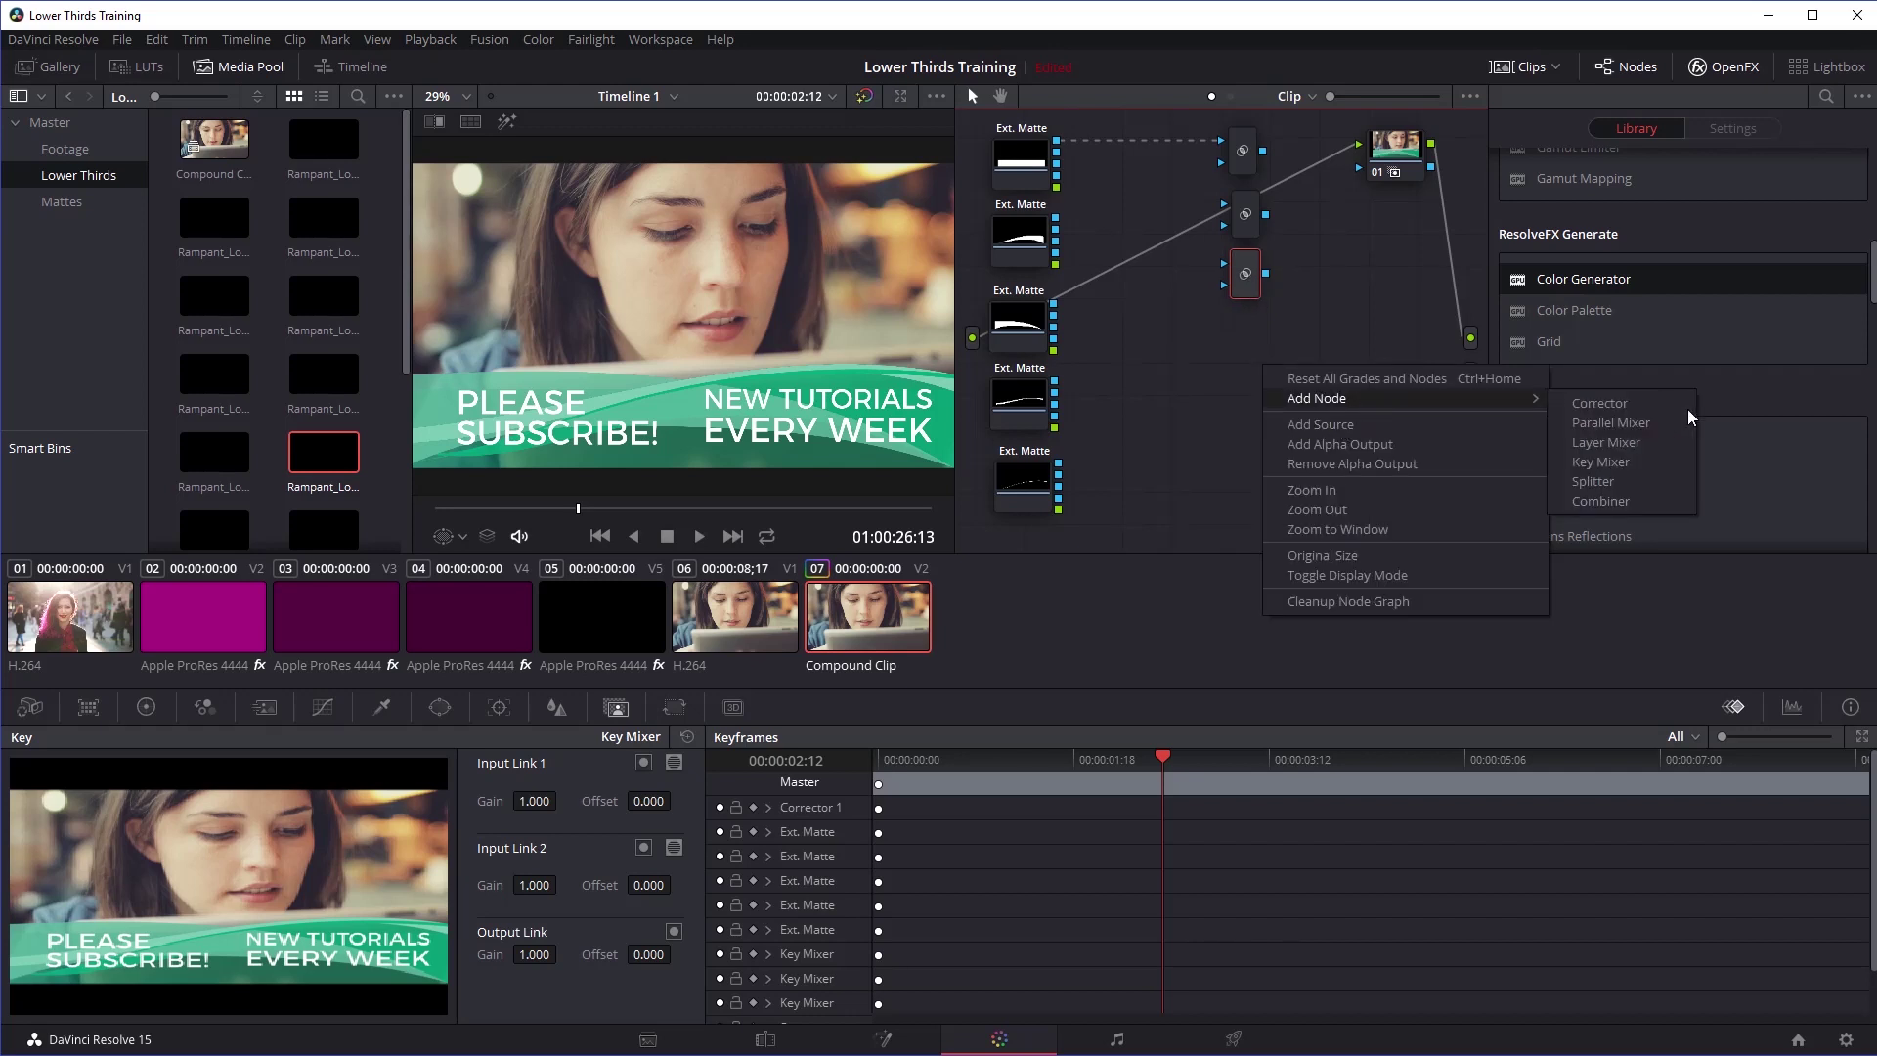
pyautogui.click(1626, 468)
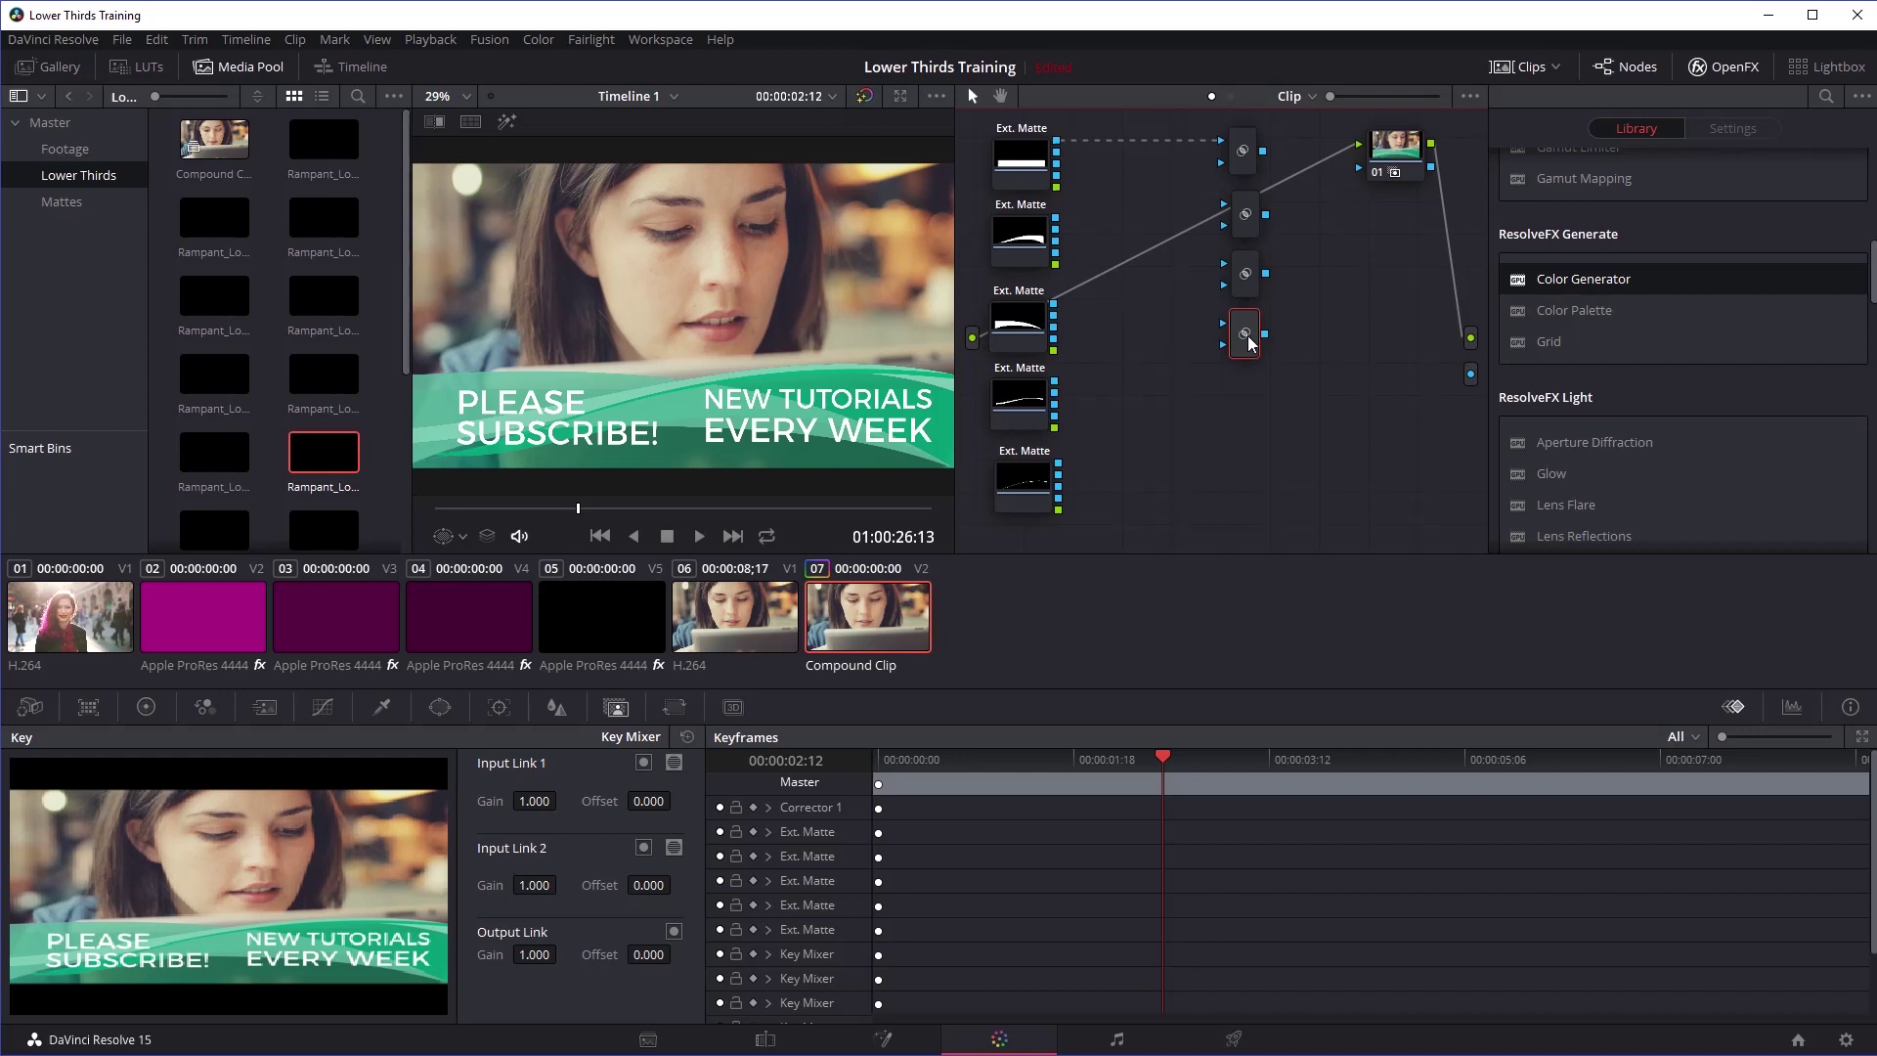
pyautogui.moveTo(1251, 342); pyautogui.dragTo(1244, 360)
pyautogui.moveTo(1054, 349); pyautogui.dragTo(1232, 344)
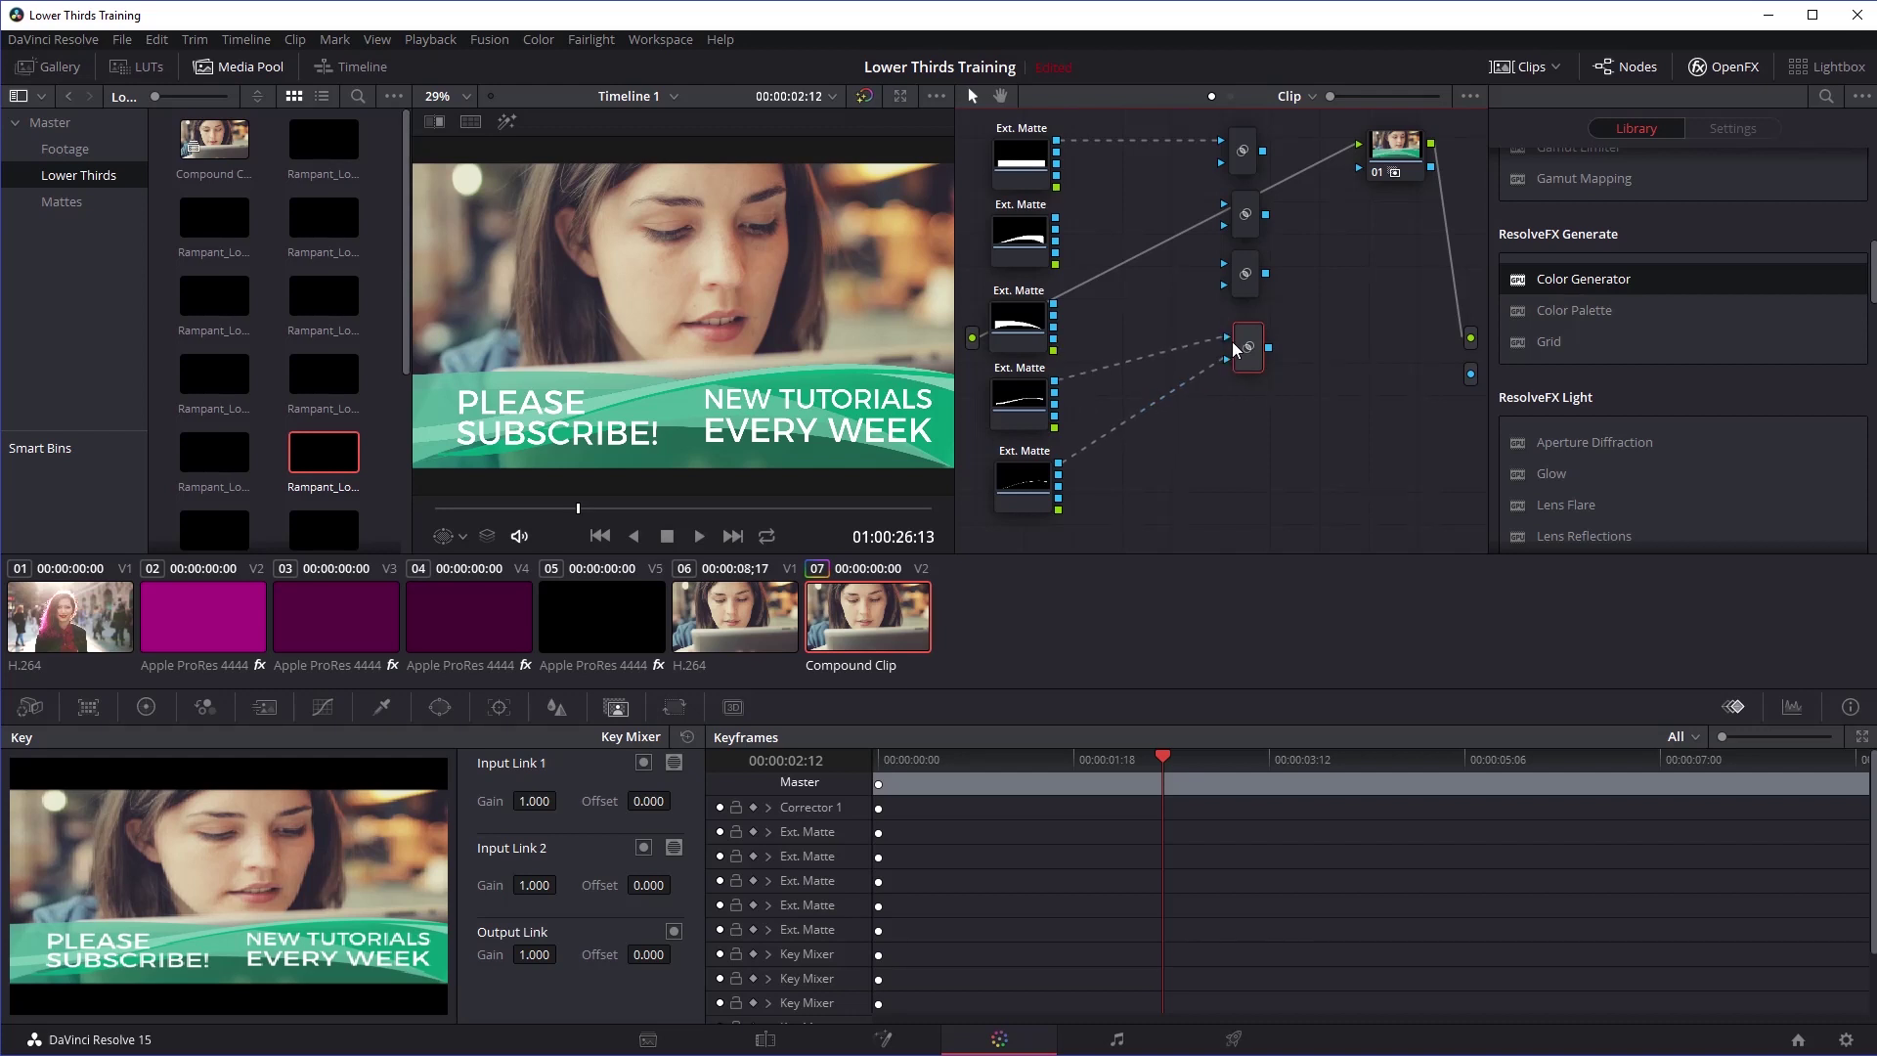
# Step: Connect the third and second mattes to the third and second key mixers, and route the combined key out of the first mixer
pyautogui.moveTo(1058, 305); pyautogui.dragTo(1224, 263)
pyautogui.moveTo(1057, 219); pyautogui.dragTo(1224, 203)
pyautogui.moveTo(1265, 152); pyautogui.dragTo(1369, 205)
# Step: Return to the Edit page and play the compound clip from its start to check the keyed lower third over the footage
pyautogui.click(765, 1039)
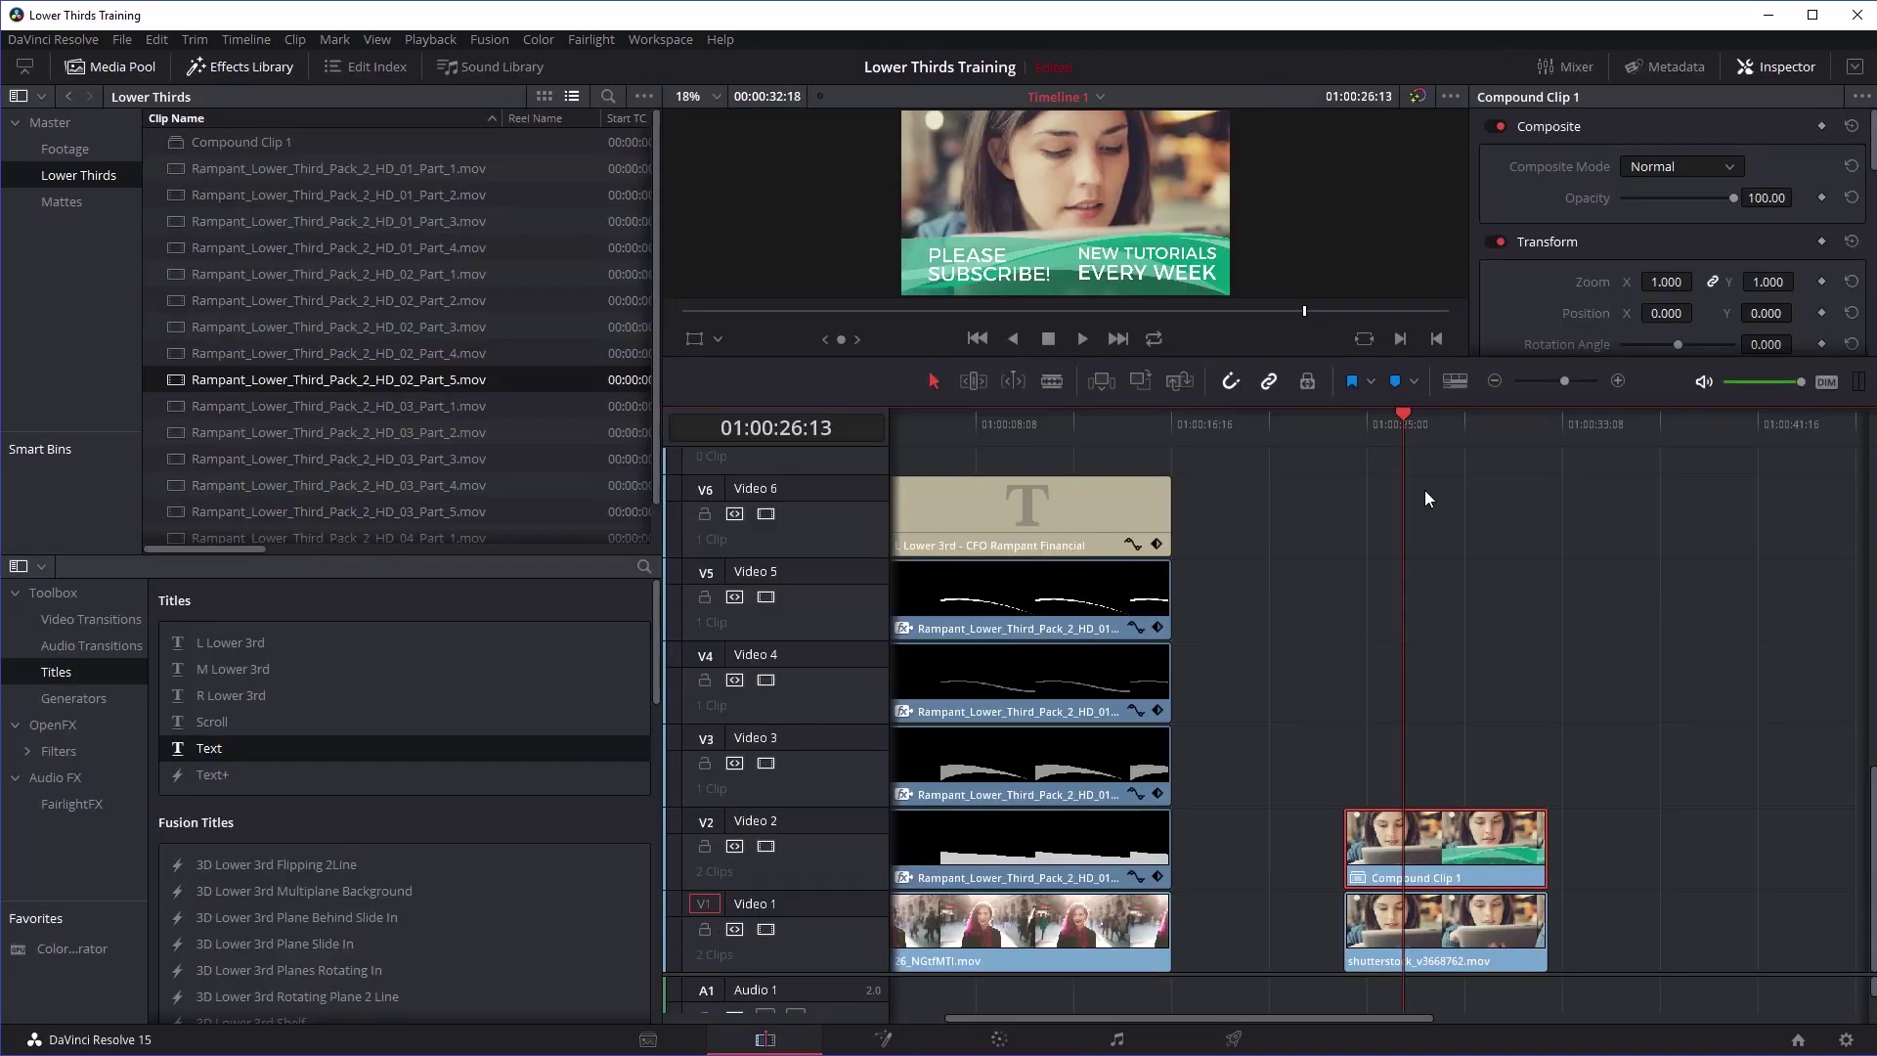
pyautogui.moveTo(1366, 414); pyautogui.dragTo(1338, 428)
pyautogui.press('space')
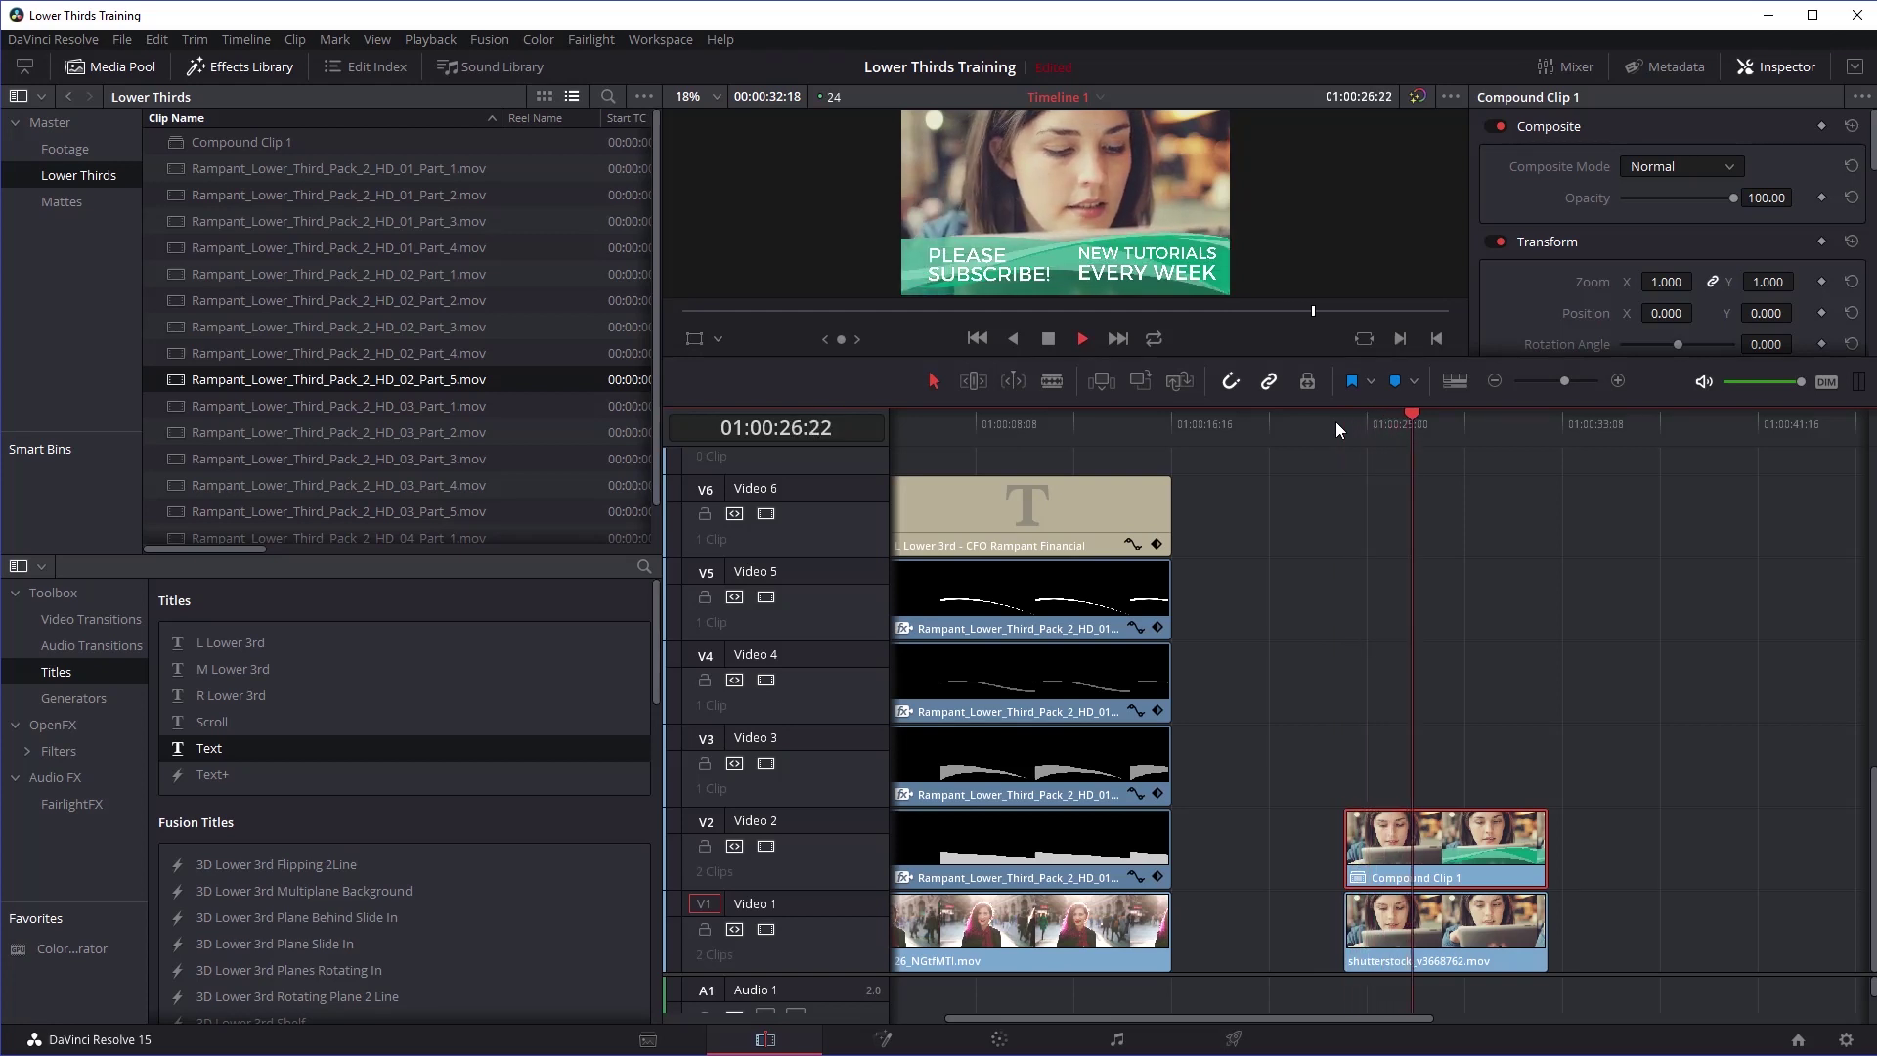
pyautogui.press('space')
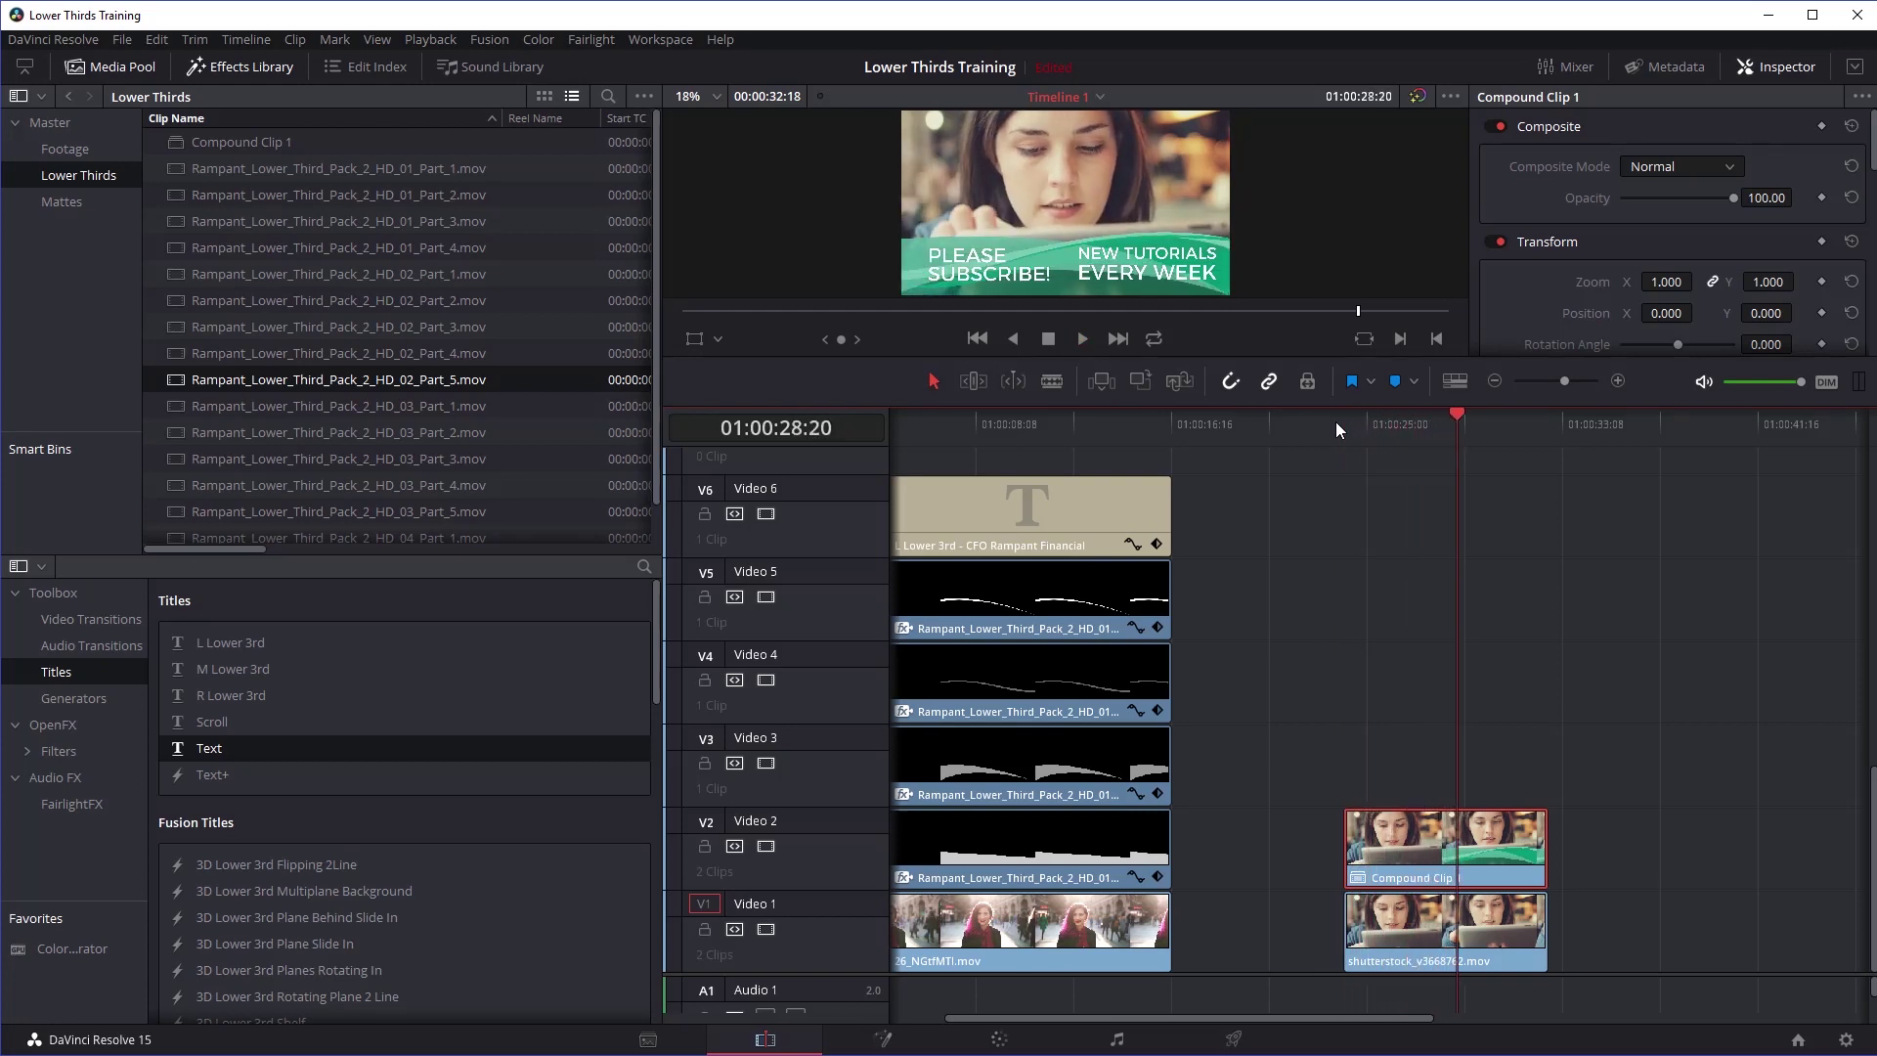
pyautogui.click(1321, 416)
pyautogui.press('space')
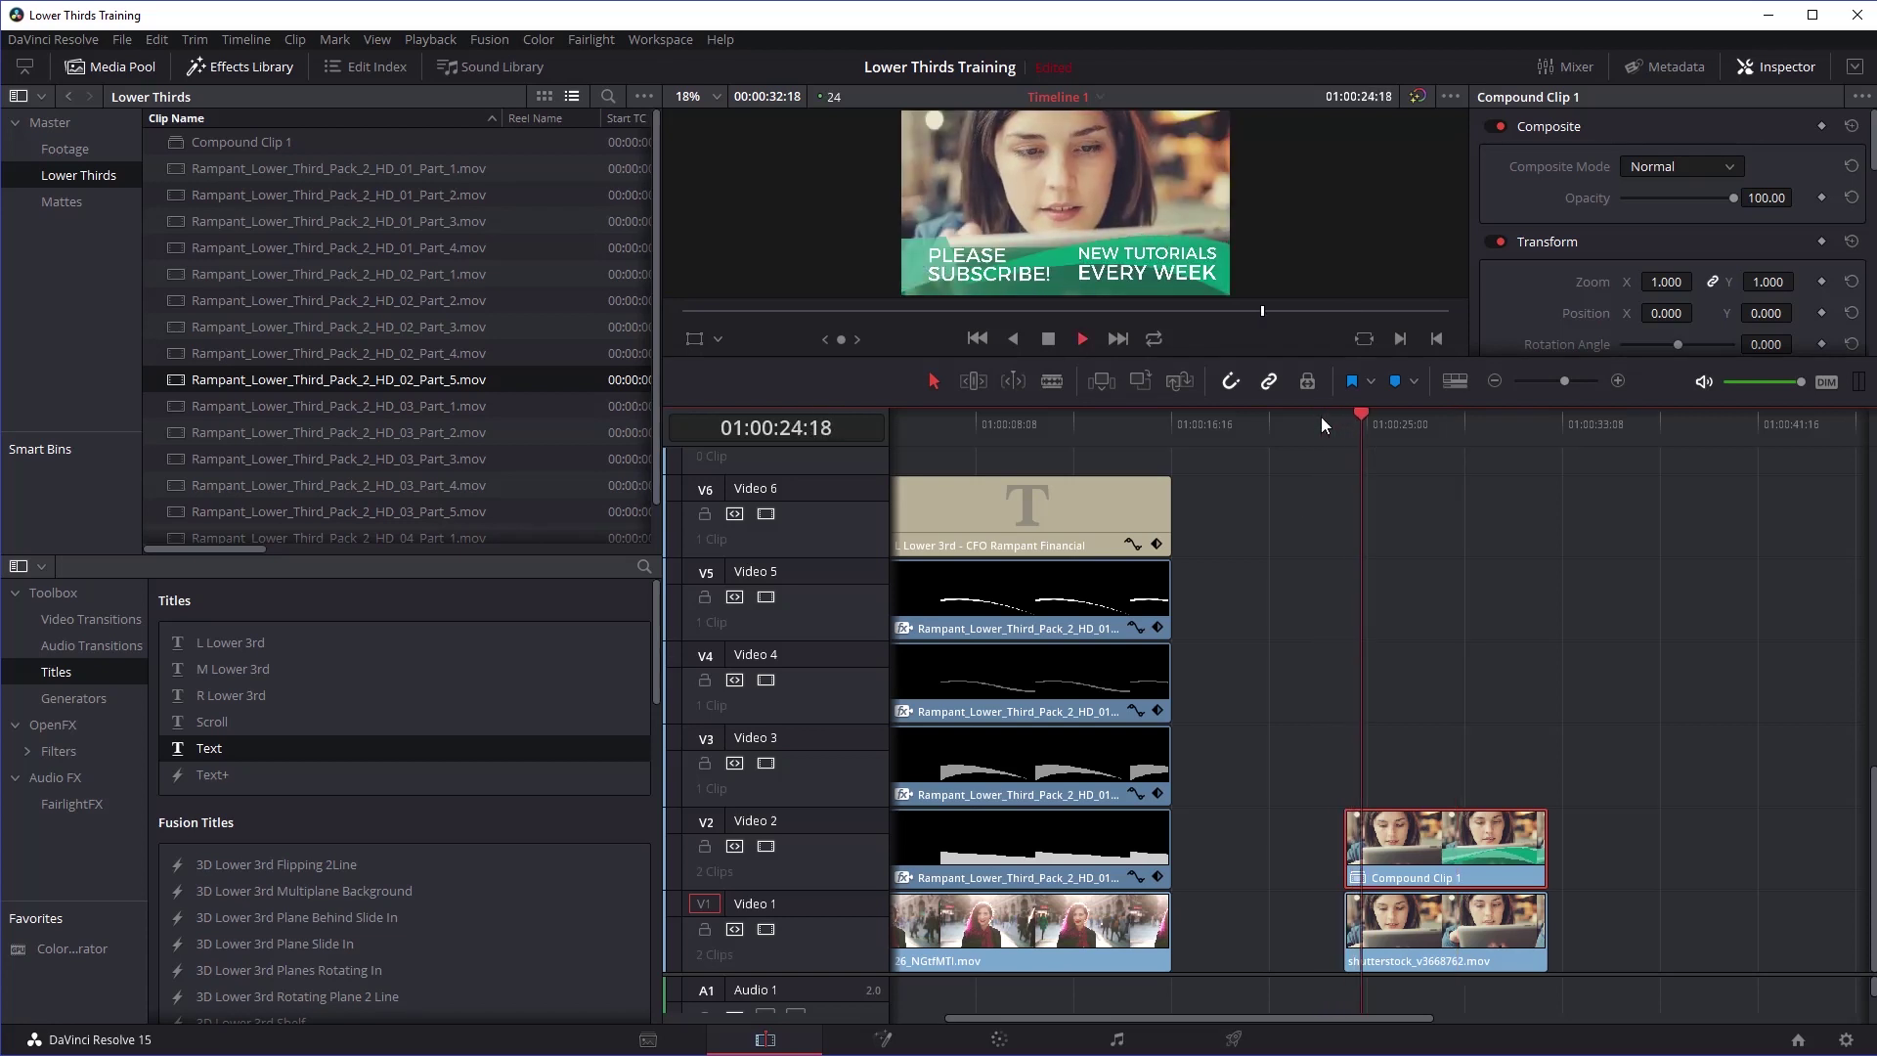
pyautogui.press('space')
pyautogui.moveTo(1373, 416); pyautogui.dragTo(1355, 412)
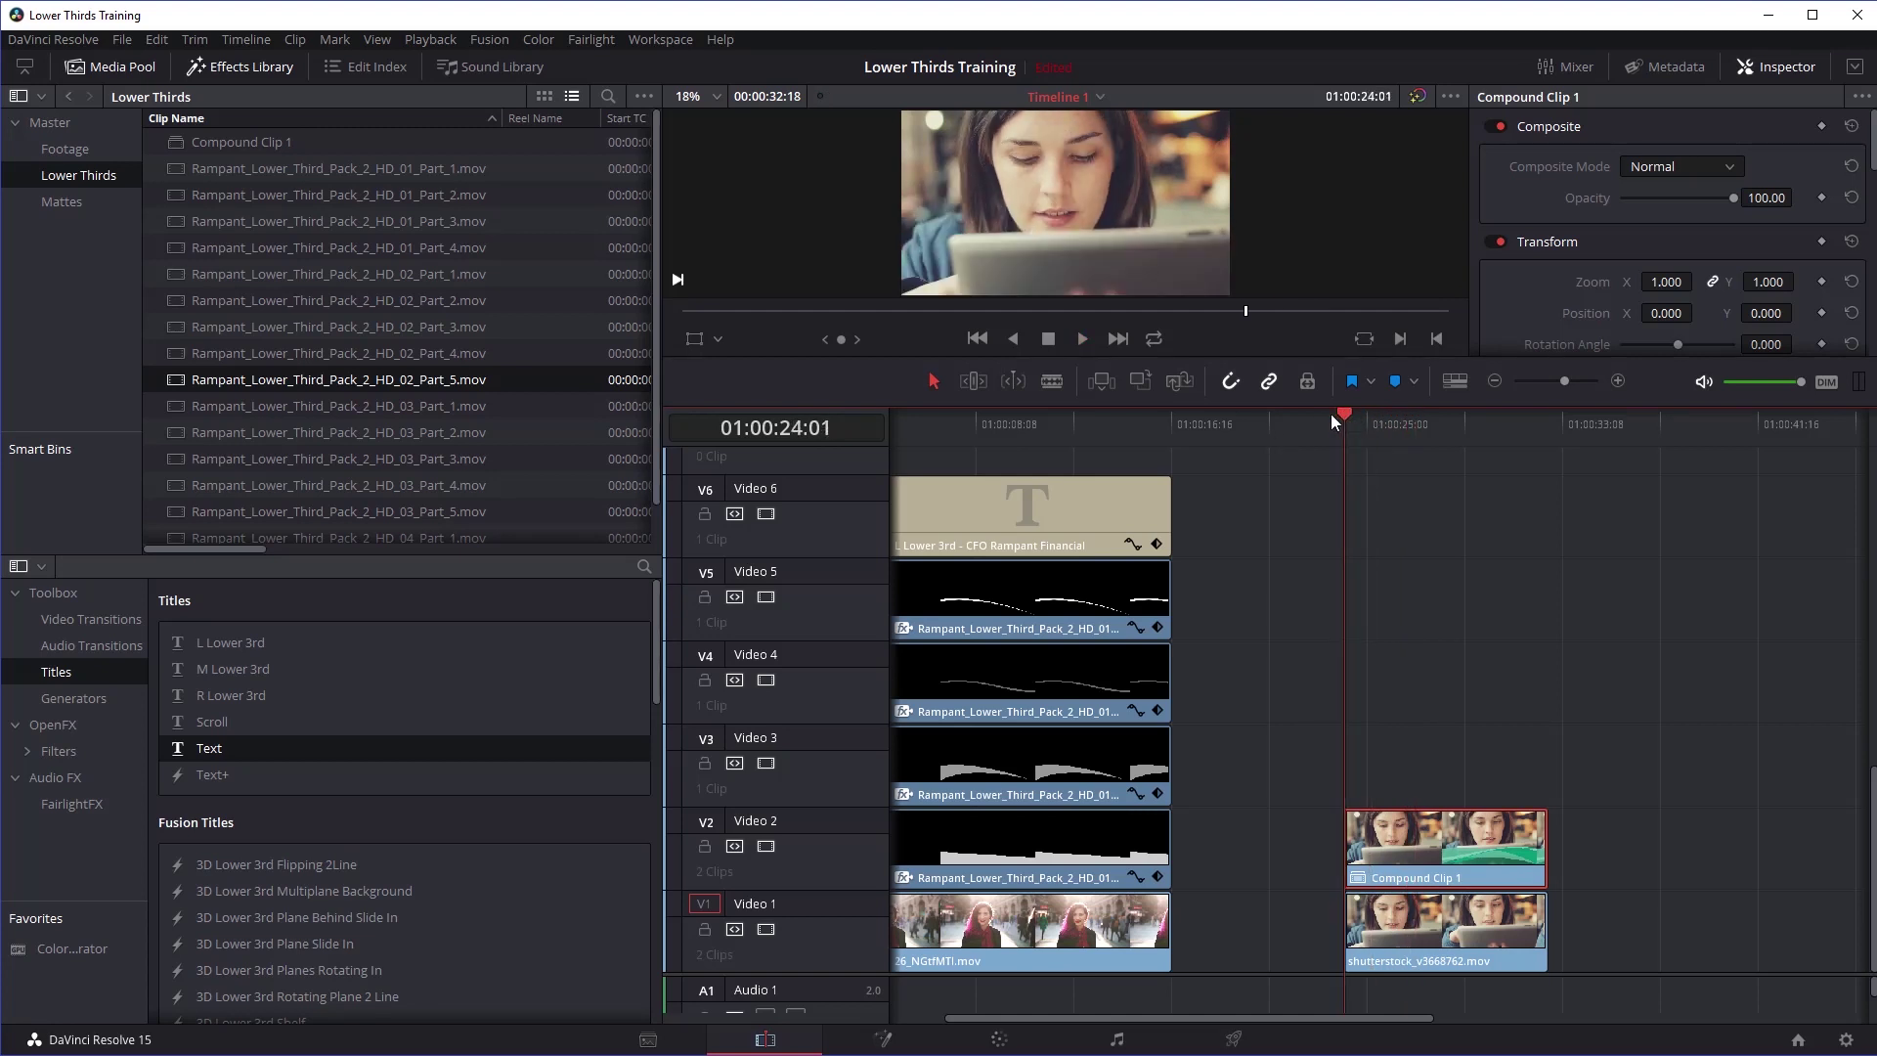
pyautogui.press('space')
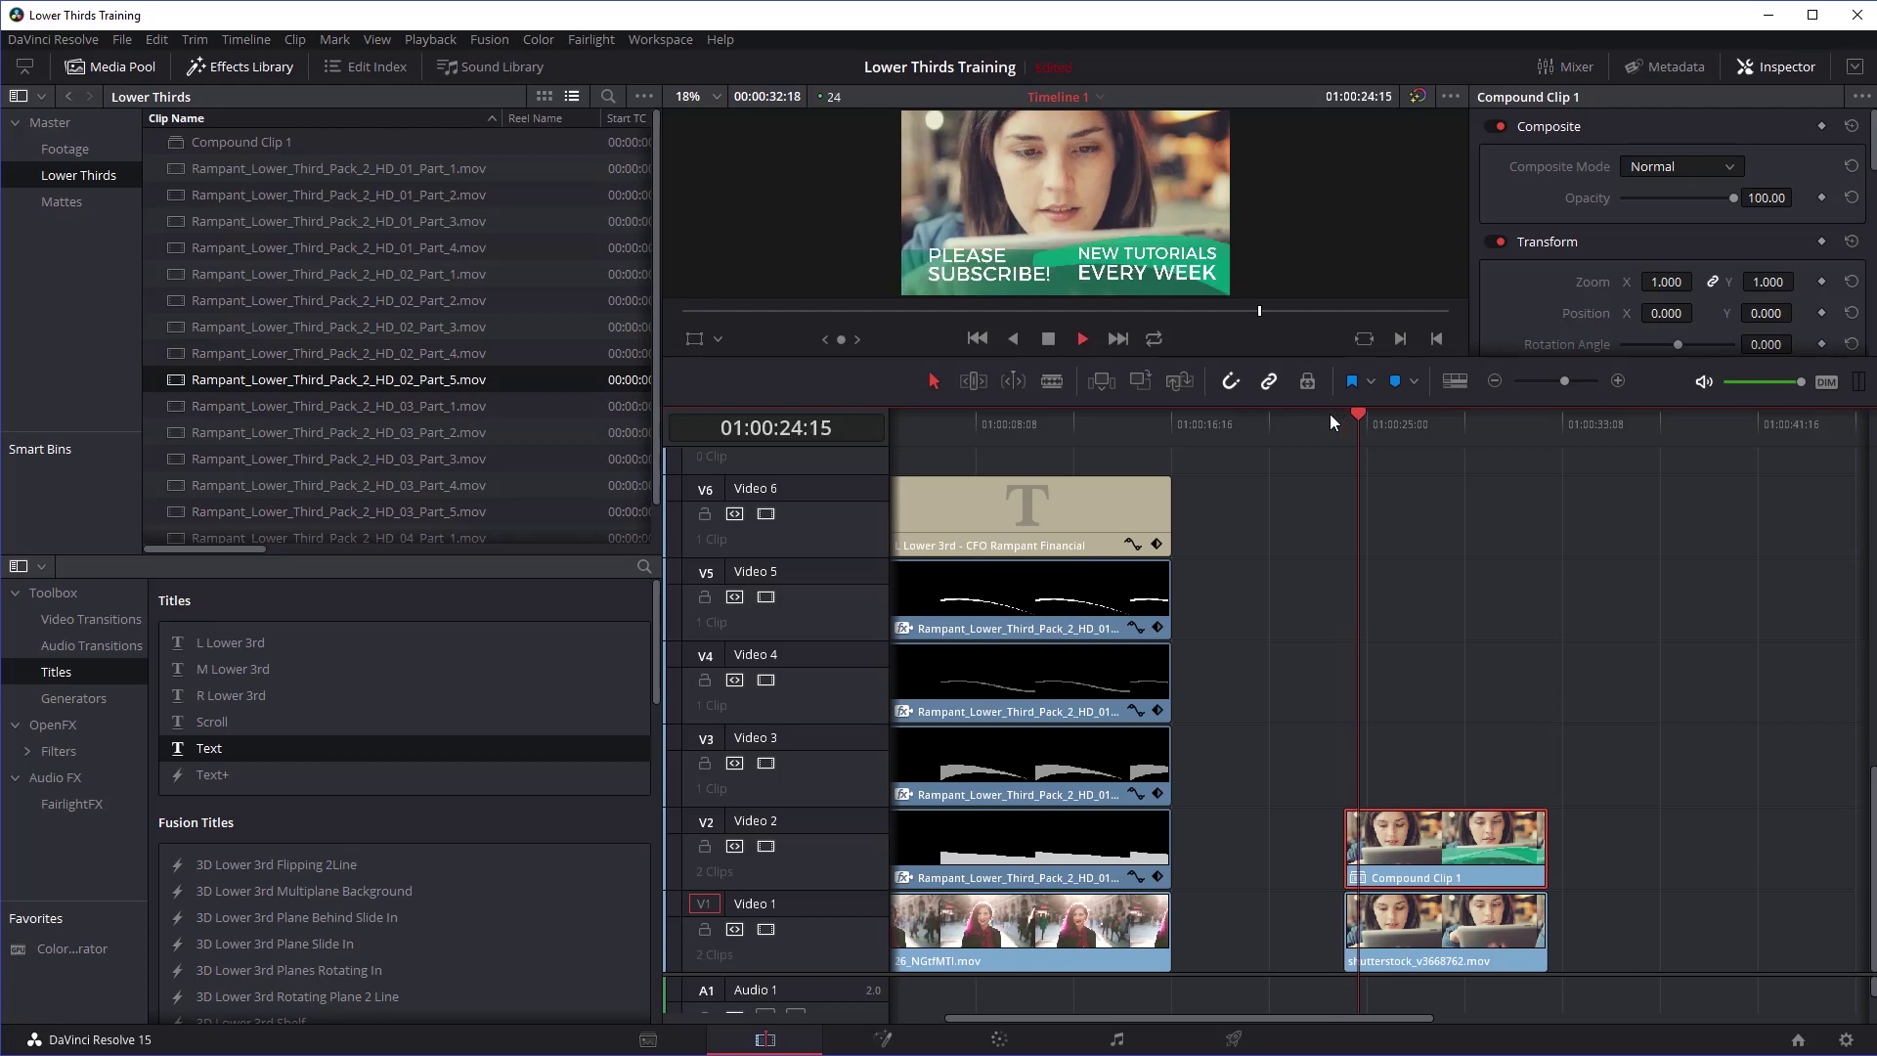